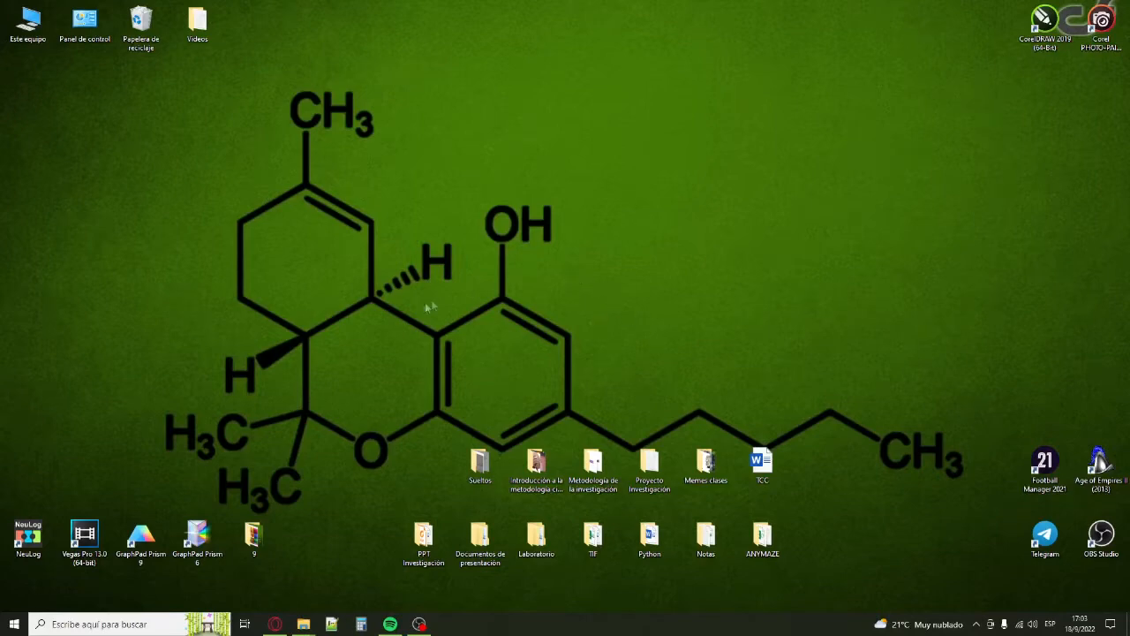
Switch to the Opera browser with the untitled form and open the form's theme settings.
{"action": "left_click", "coordinate": [275, 624]}
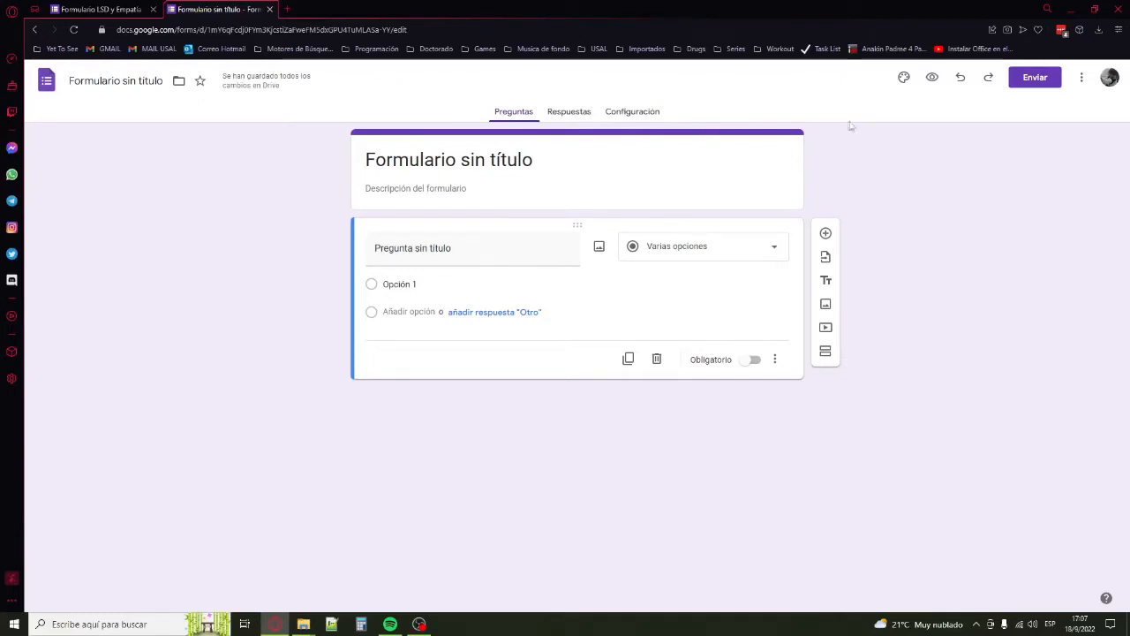
{"action": "left_click", "coordinate": [904, 79]}
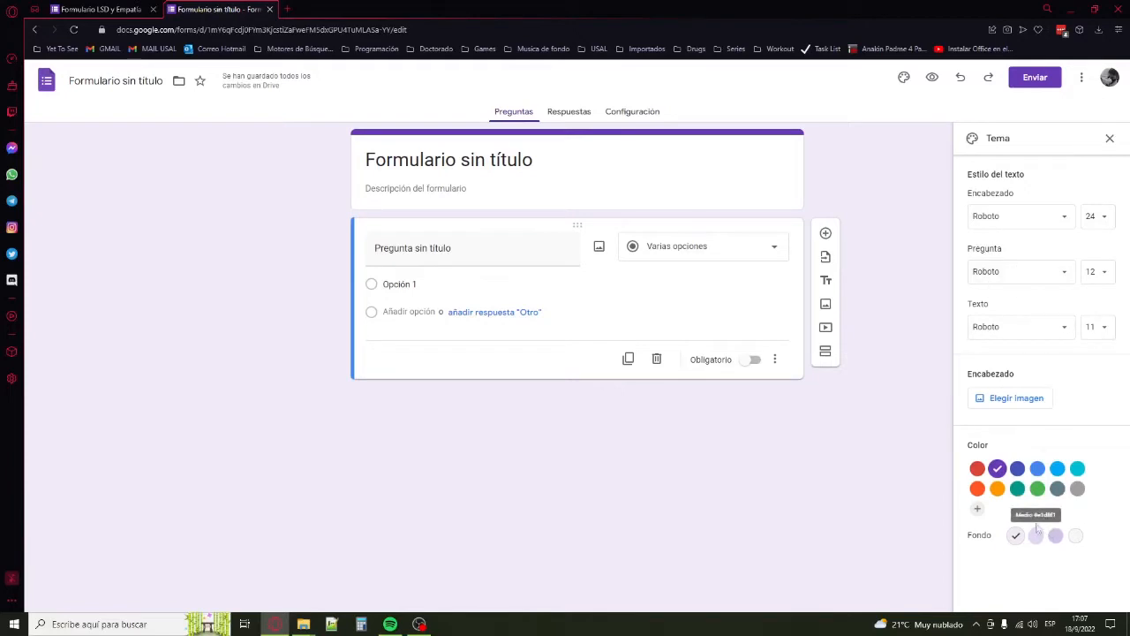
Try green and orange as the form's theme colour, restoring purple at the end.
{"action": "left_click", "coordinate": [1038, 488]}
{"action": "left_click", "coordinate": [997, 489]}
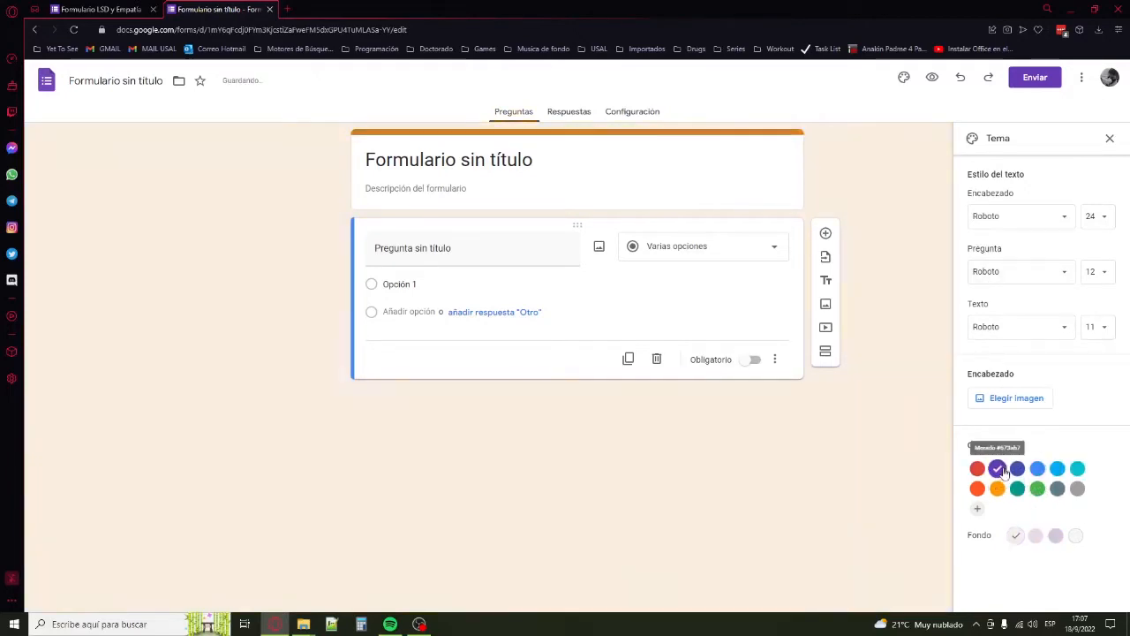
{"action": "left_click_drag", "start_coordinate": [986, 374], "coordinate": [1008, 403]}
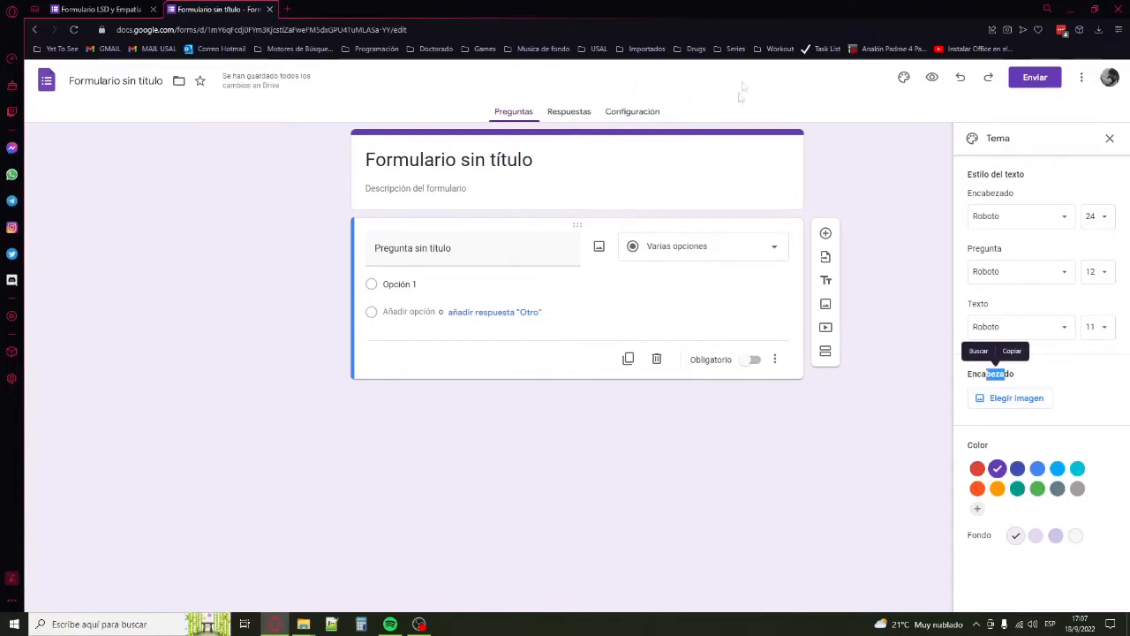
{"action": "left_click", "coordinate": [1047, 372]}
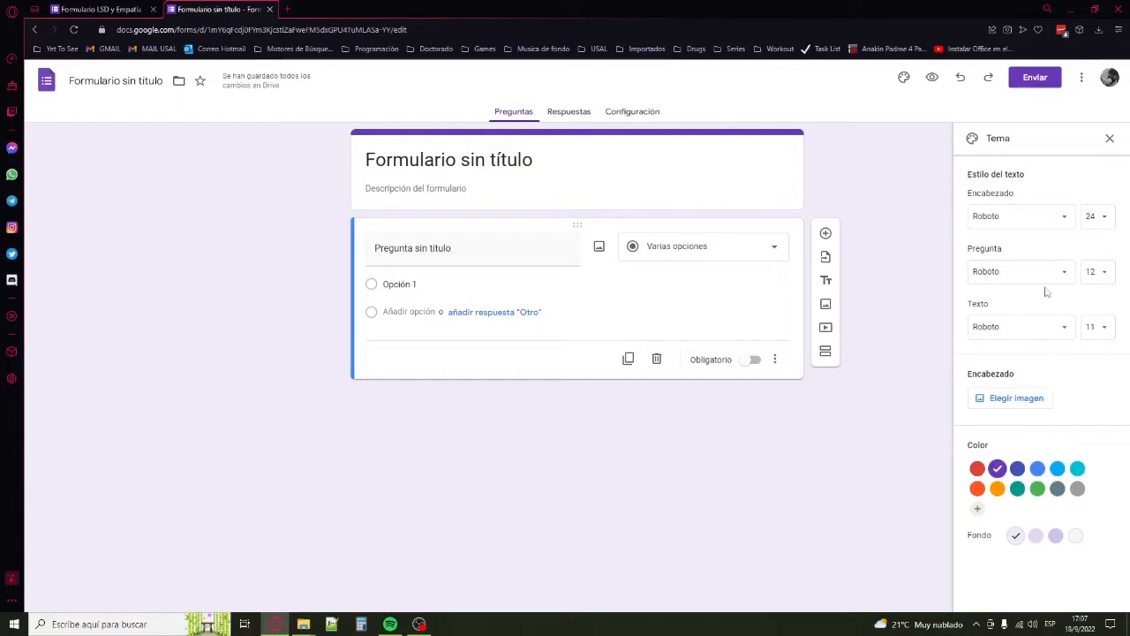
Browse the fonts available for the form's header text and close the theme settings.
{"action": "left_click", "coordinate": [1044, 215]}
{"action": "scroll", "coordinate": [1060, 404], "scroll_direction": "down", "scroll_amount": 3}
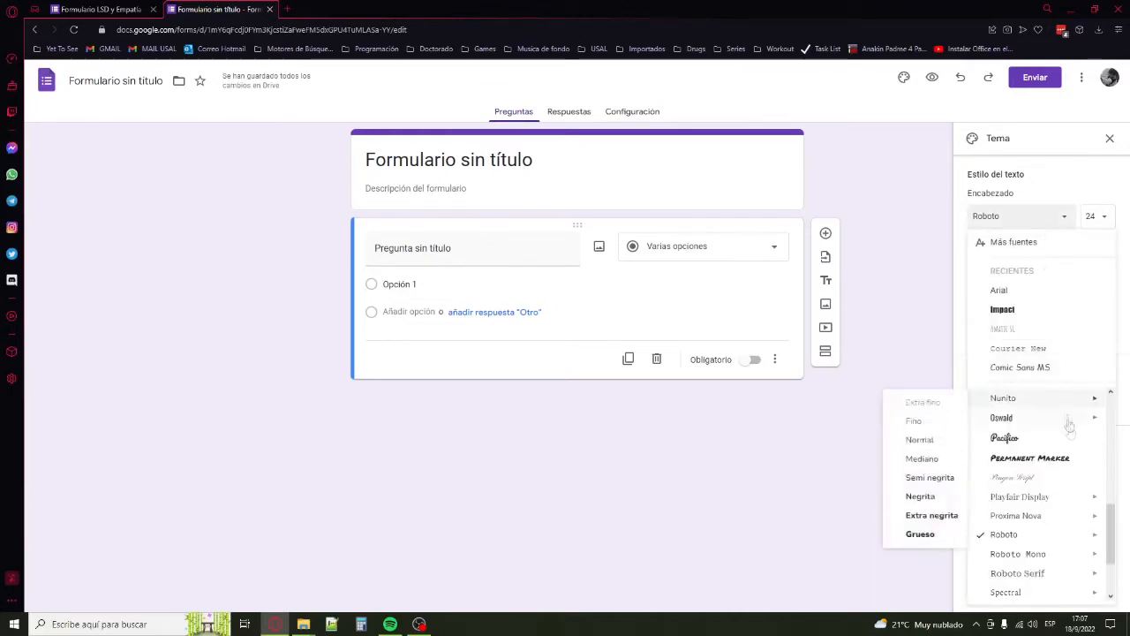
{"action": "scroll", "coordinate": [1052, 480], "scroll_direction": "up", "scroll_amount": 6}
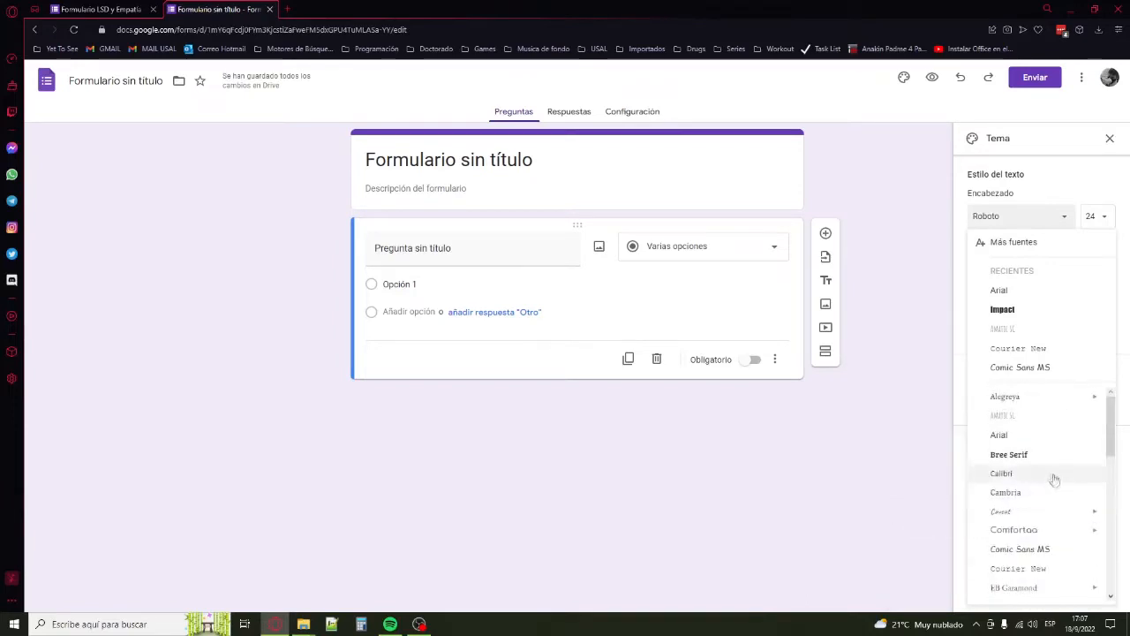
{"action": "left_click", "coordinate": [1053, 210]}
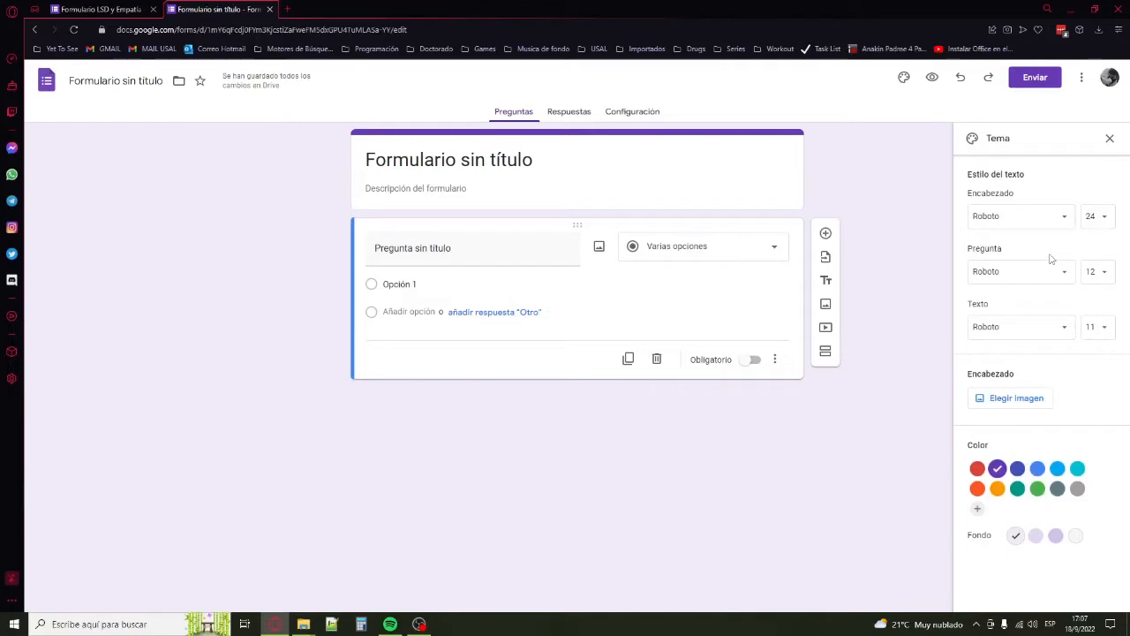
{"action": "left_click", "coordinate": [1110, 139]}
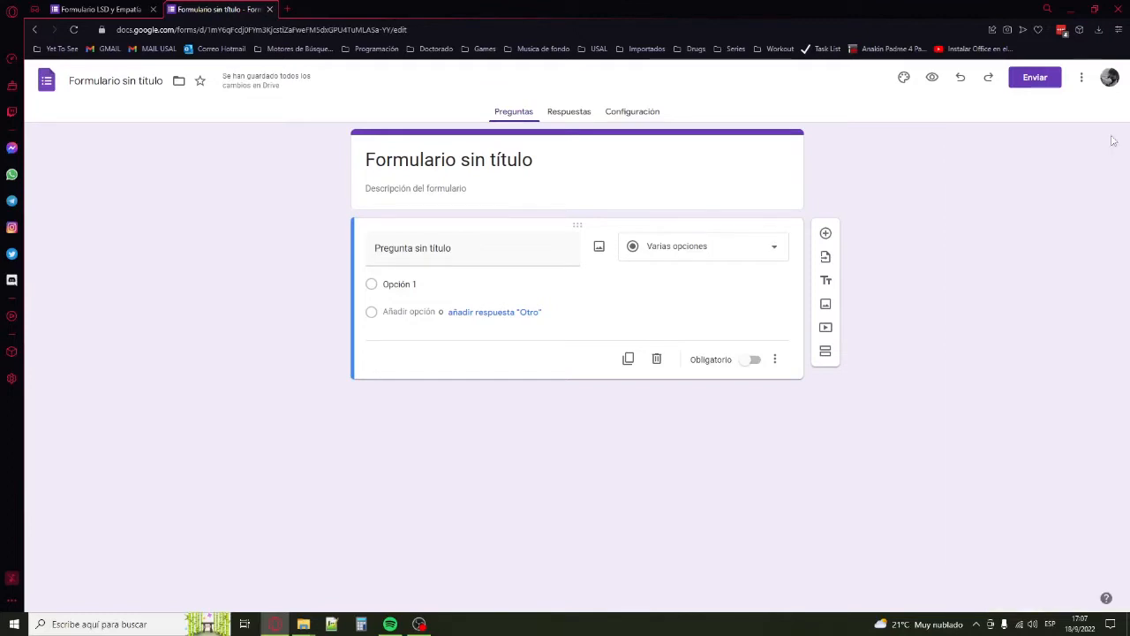
Set the form's title to "Rendimiento laboral y Autoestima".
{"action": "left_click", "coordinate": [541, 159]}
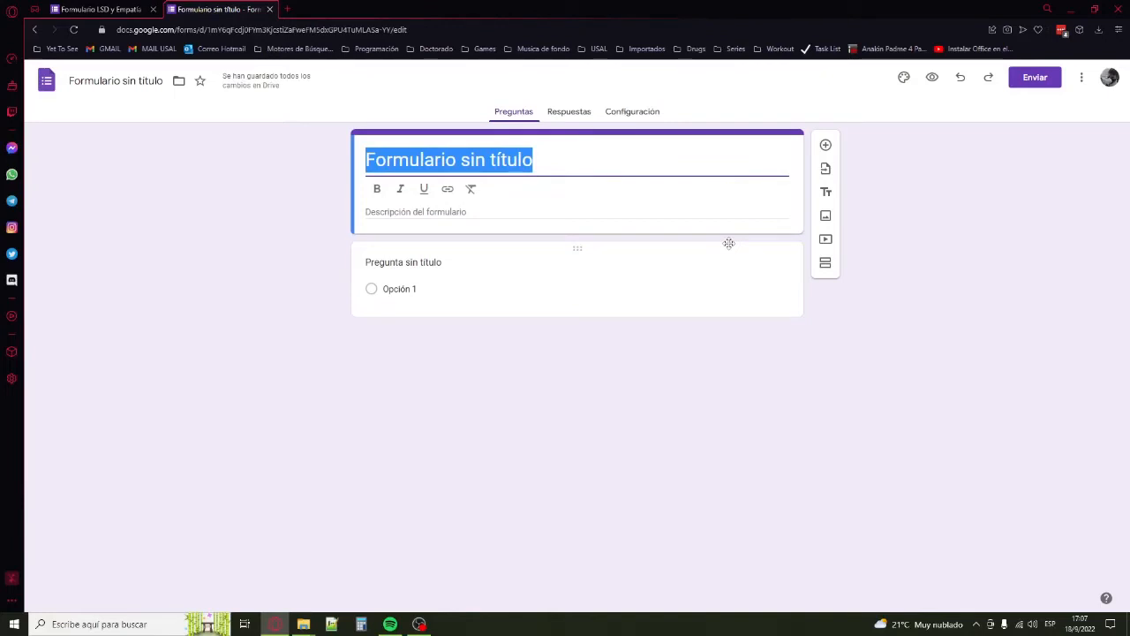
{"action": "type", "text": "Rendi"}
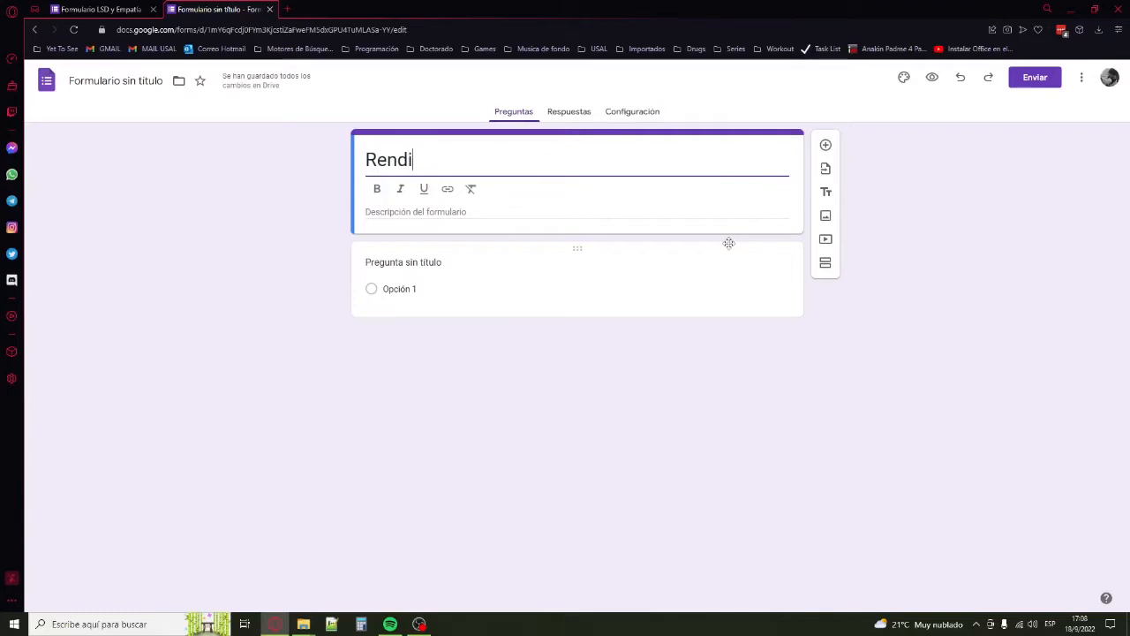
{"action": "type", "text": "miento laboral y Autoestima"}
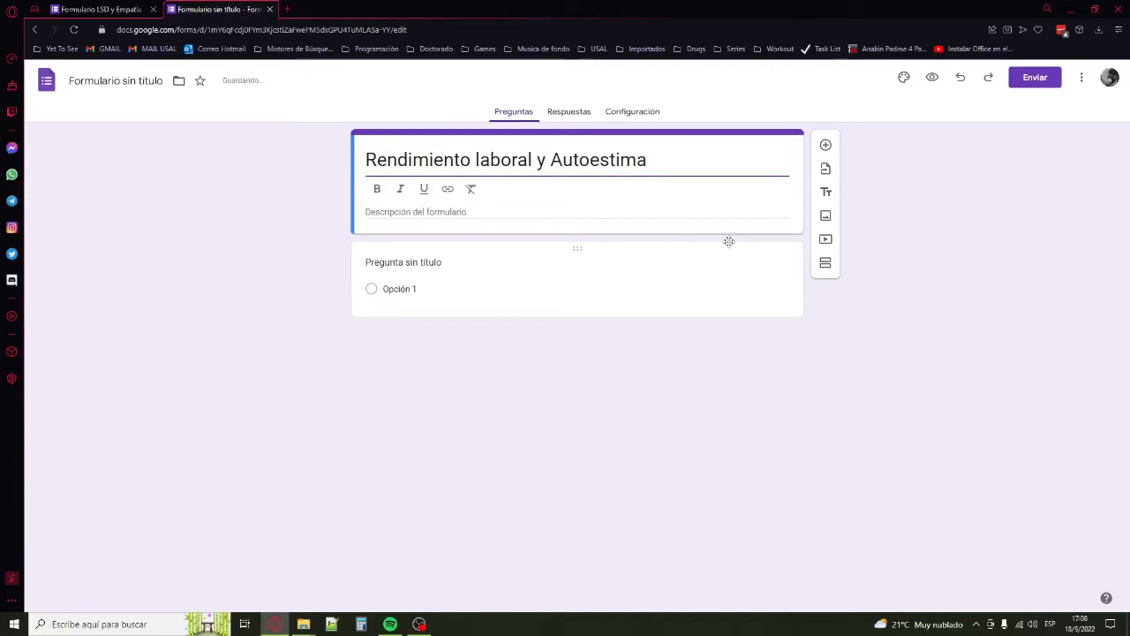
{"action": "left_click", "coordinate": [938, 197]}
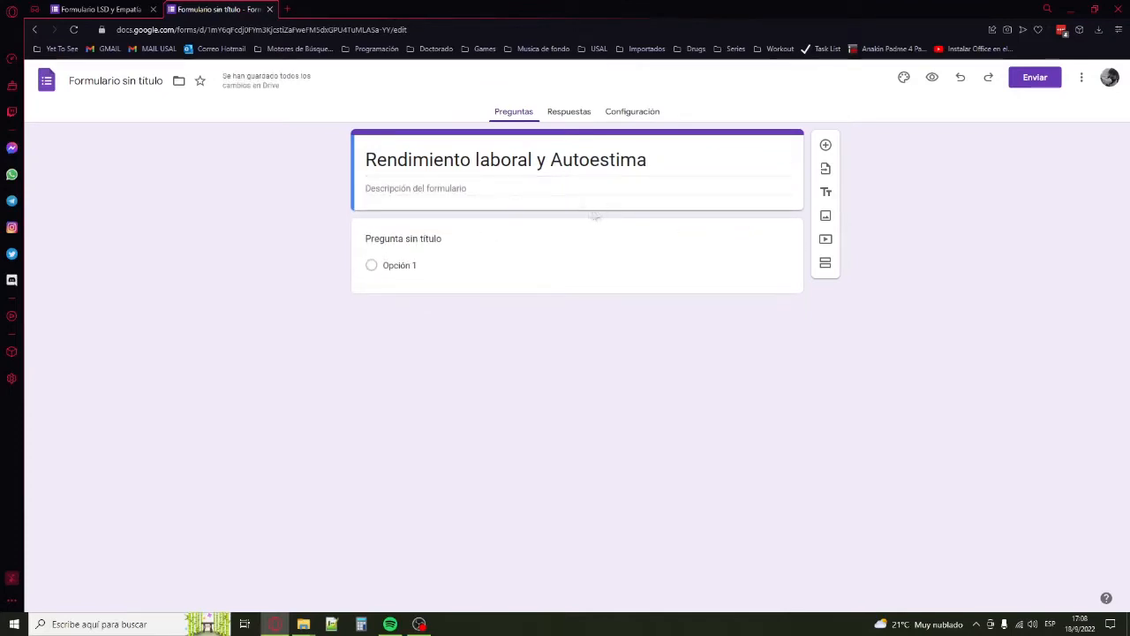
Enter "Consentimiento Informado" as the form's description.
{"action": "left_click", "coordinate": [546, 191]}
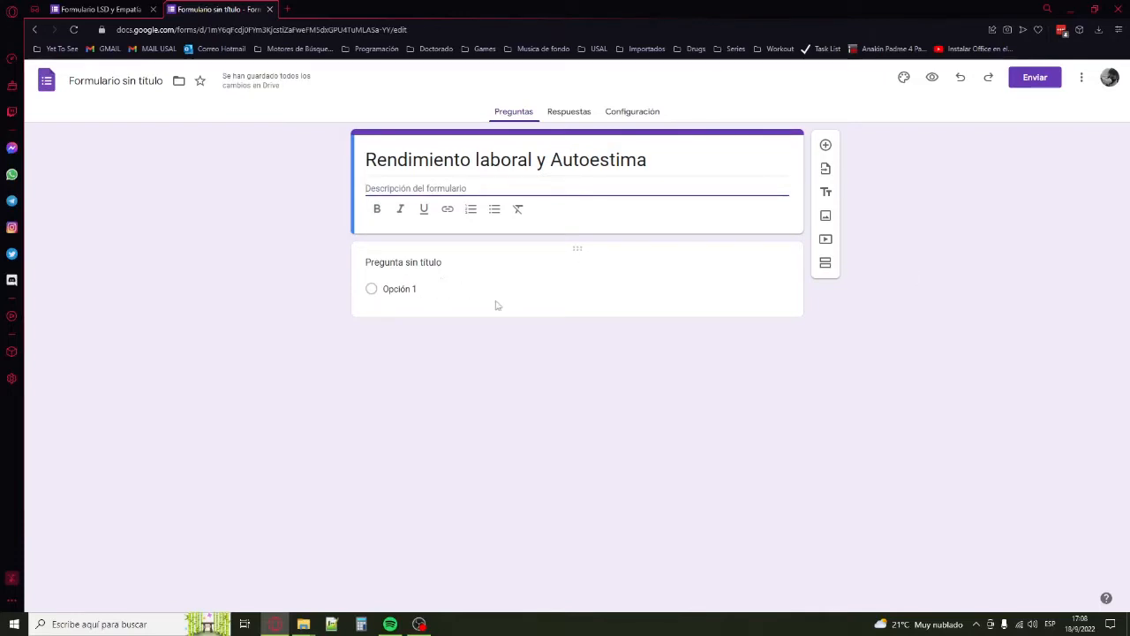
{"action": "type", "text": "Consentimiento Informado"}
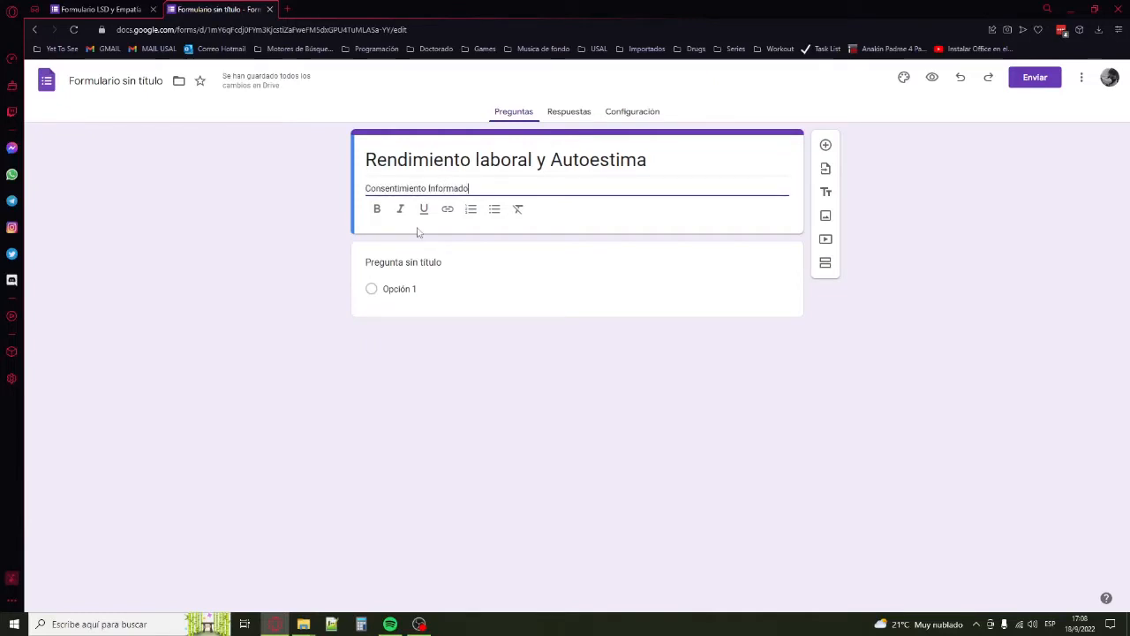
{"action": "left_click", "coordinate": [473, 532]}
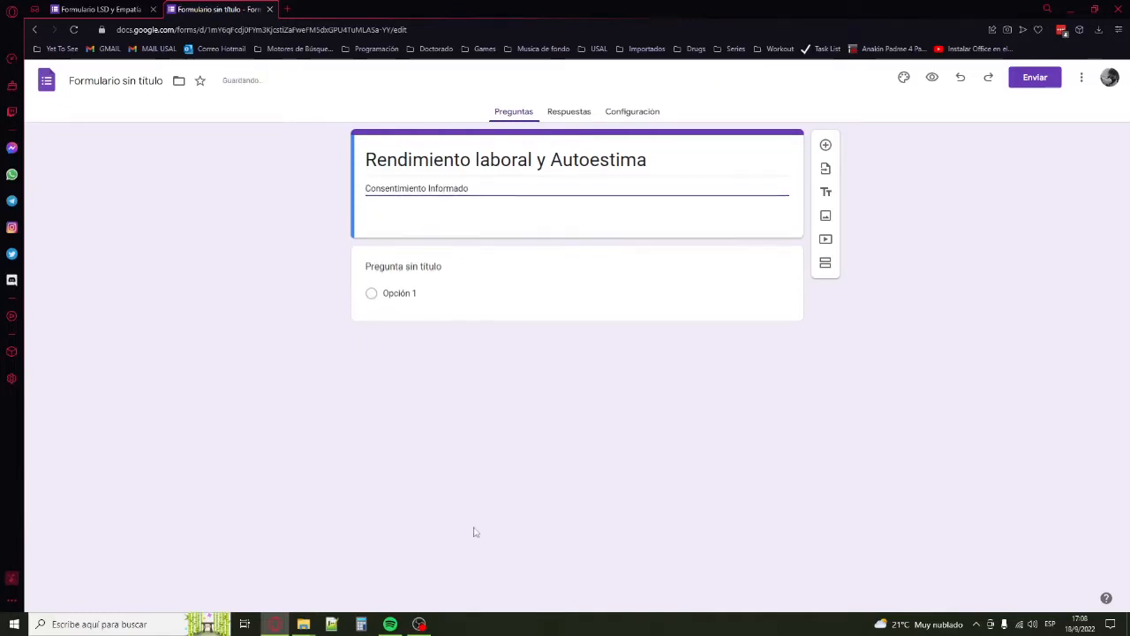
{"action": "left_click", "coordinate": [499, 189]}
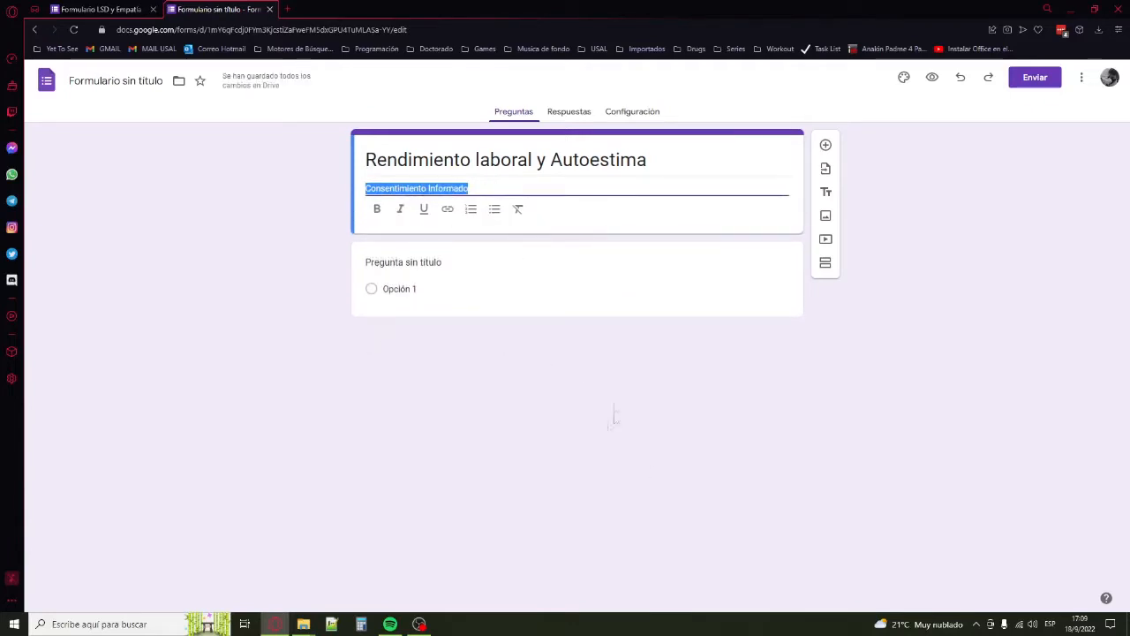
{"action": "left_click", "coordinate": [574, 365]}
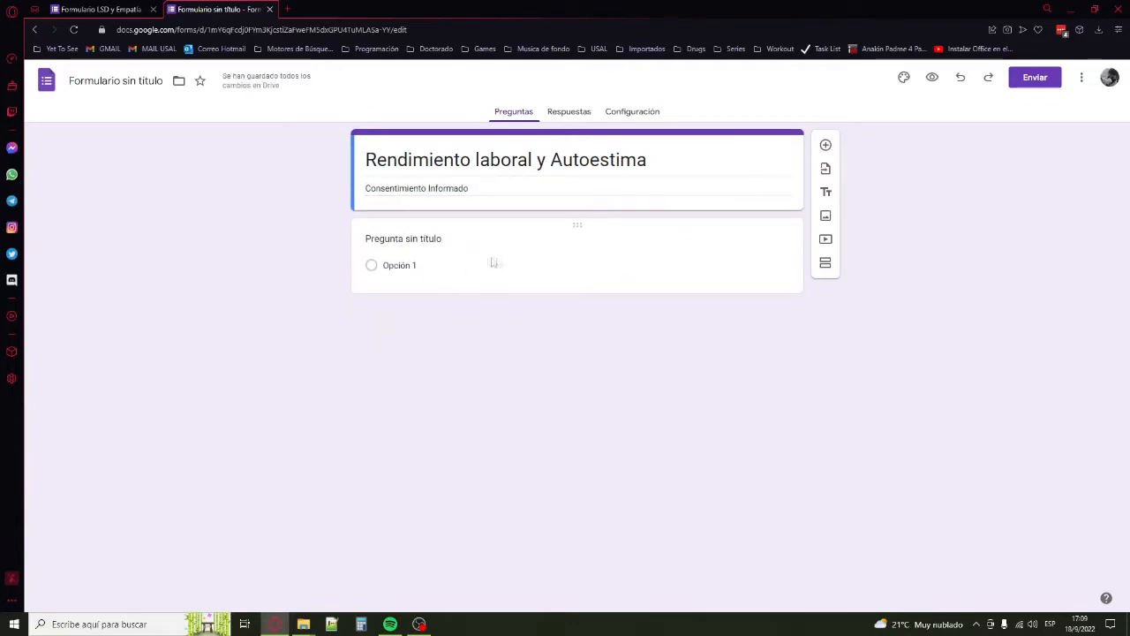
Set the first question's title to "¿Está Ud. de acuerdo en participar?".
{"action": "left_click", "coordinate": [539, 253]}
{"action": "left_click", "coordinate": [559, 297]}
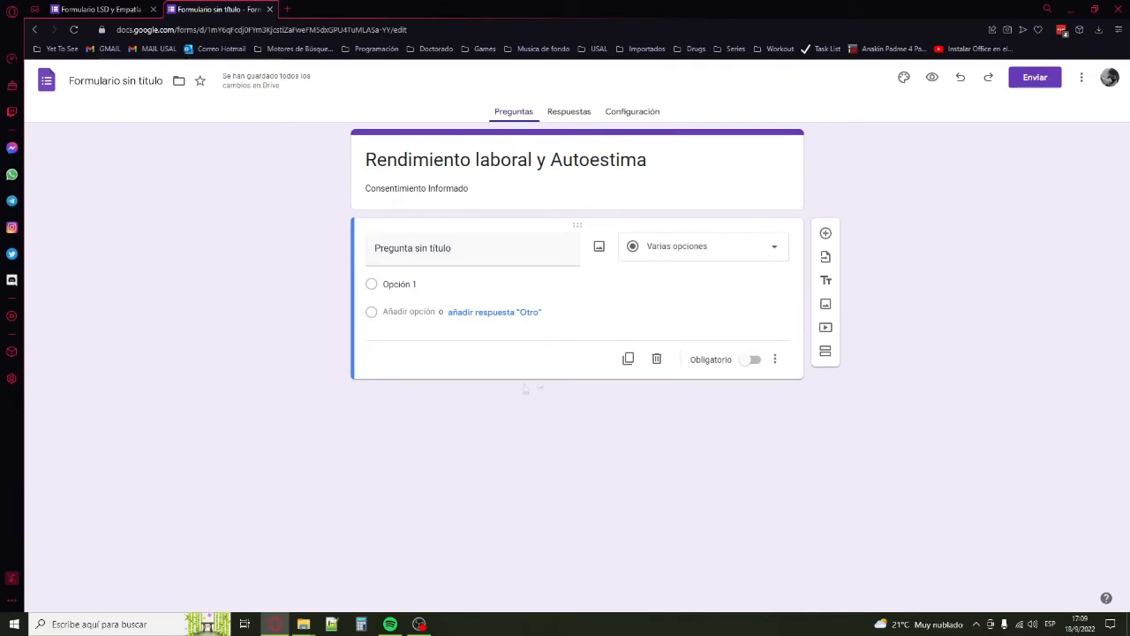
{"action": "mouse_move", "coordinate": [579, 225]}
{"action": "left_mouse_down"}
{"action": "mouse_move", "coordinate": [576, 239]}
{"action": "mouse_move", "coordinate": [583, 227]}
{"action": "left_mouse_up"}
{"action": "left_click", "coordinate": [472, 247]}
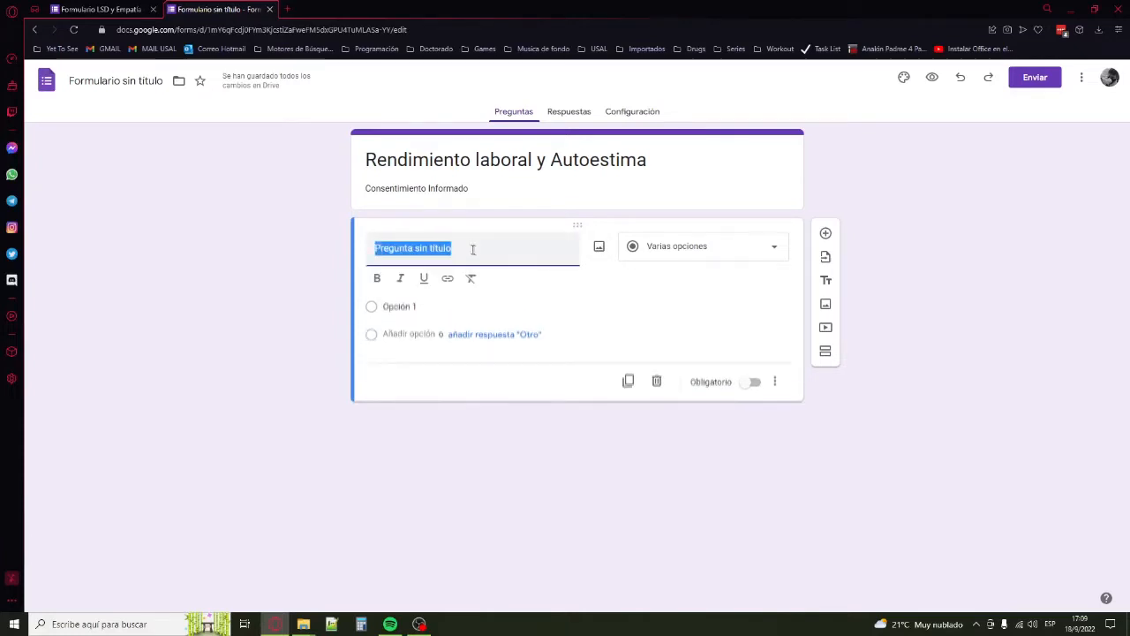
{"action": "left_click", "coordinate": [432, 308]}
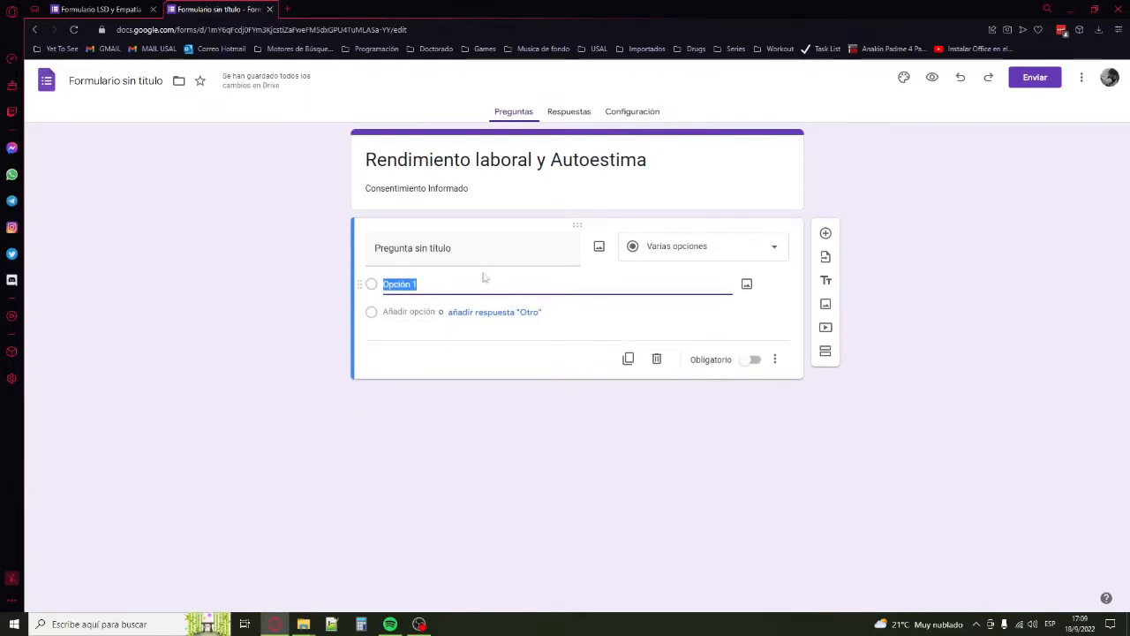
{"action": "left_click", "coordinate": [503, 252]}
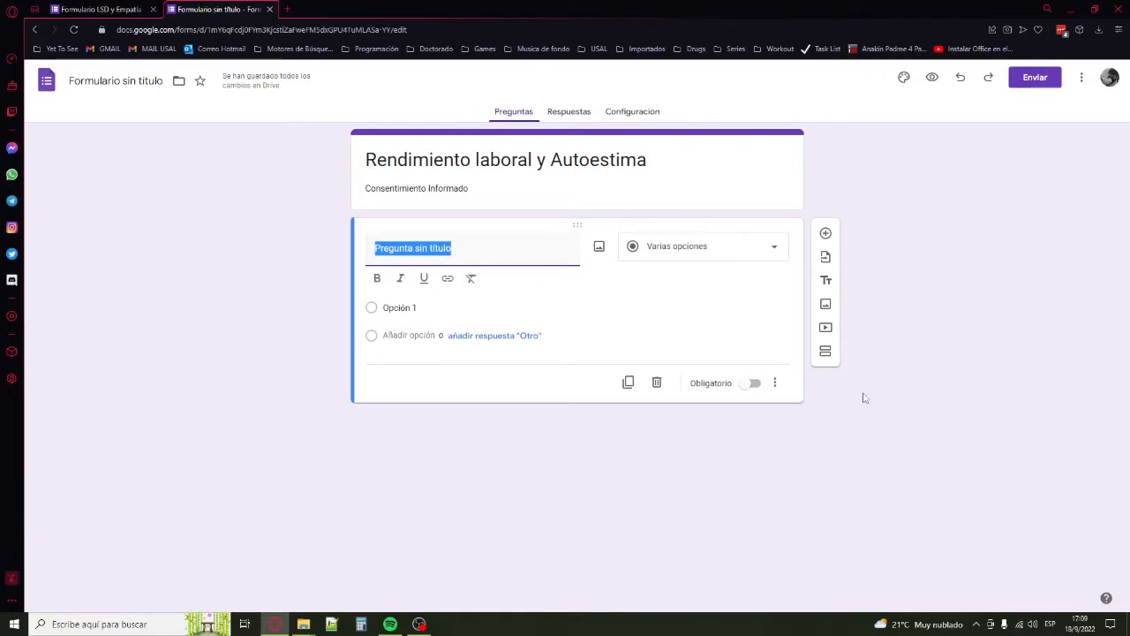
{"action": "type", "text": "Esta ud"}
{"action": "key", "text": "BackSpace"}
{"action": "key", "text": "BackSpace"}
{"action": "type", "text": "U"}
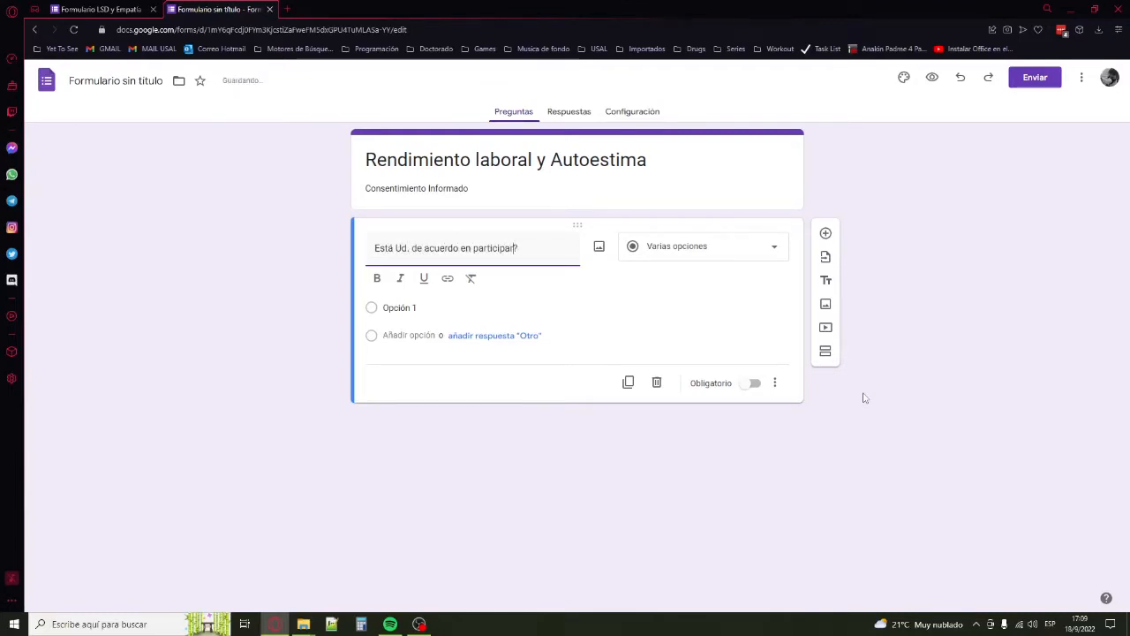
{"action": "key", "text": "Home"}
{"action": "type", "text": "¿"}
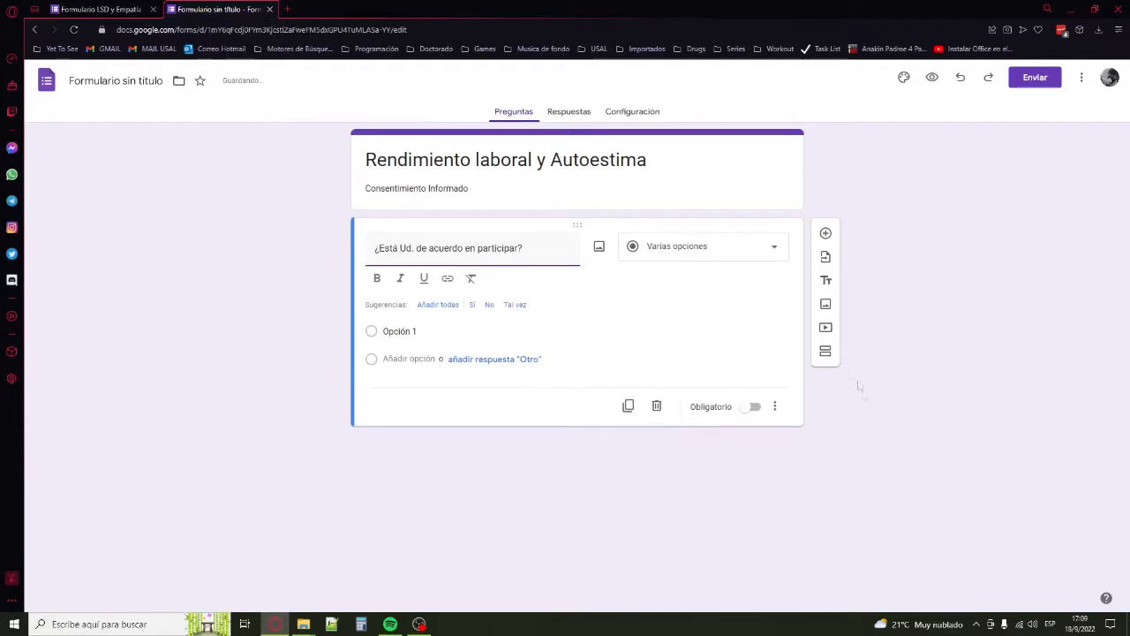
Rename the question's first answer option as "Estoy de acuerdo".
{"action": "left_click", "coordinate": [422, 337]}
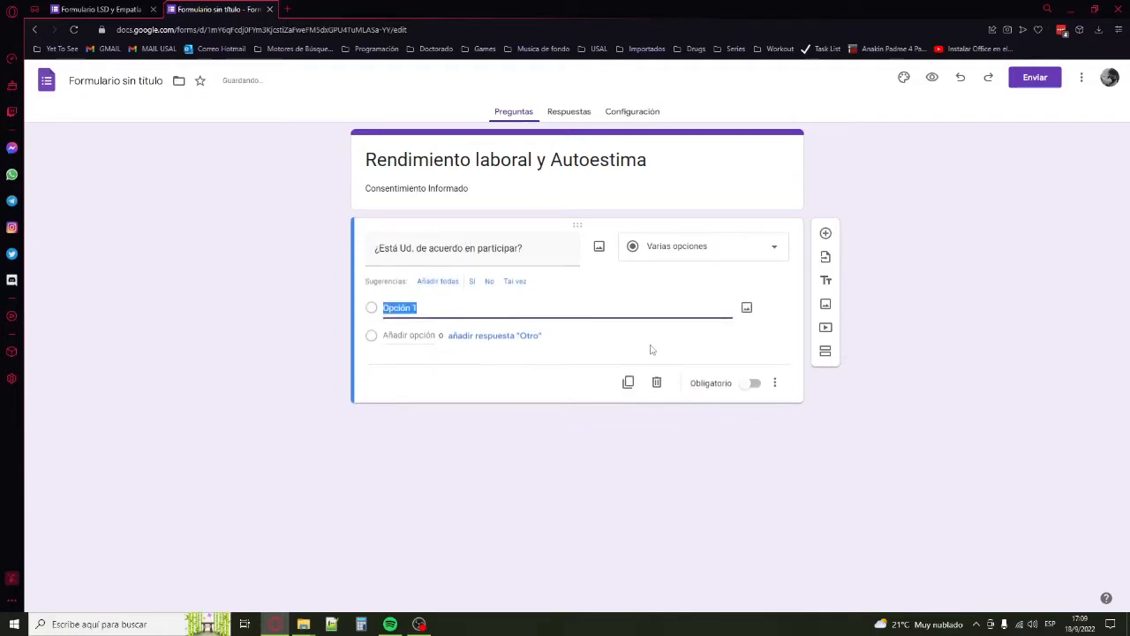
{"action": "type", "text": "Estoy de acuerdo"}
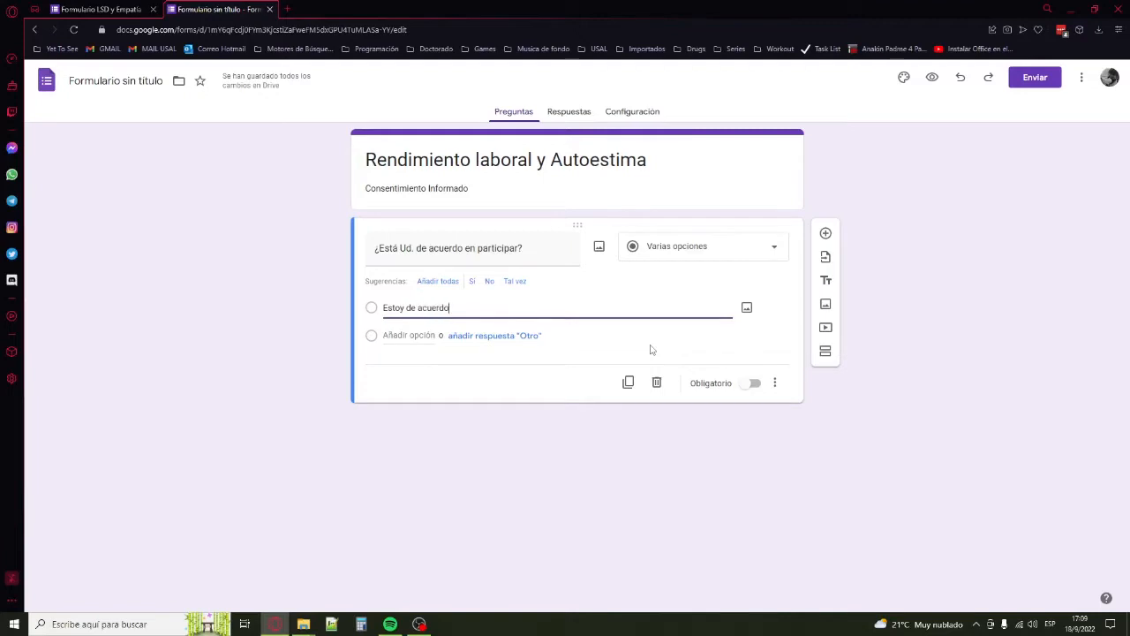
Add a second answer option "No estoy de acuerdo" and remove it again.
{"action": "left_click", "coordinate": [413, 335]}
{"action": "type", "text": "No estoy de acuerdo"}
{"action": "left_click", "coordinate": [891, 283]}
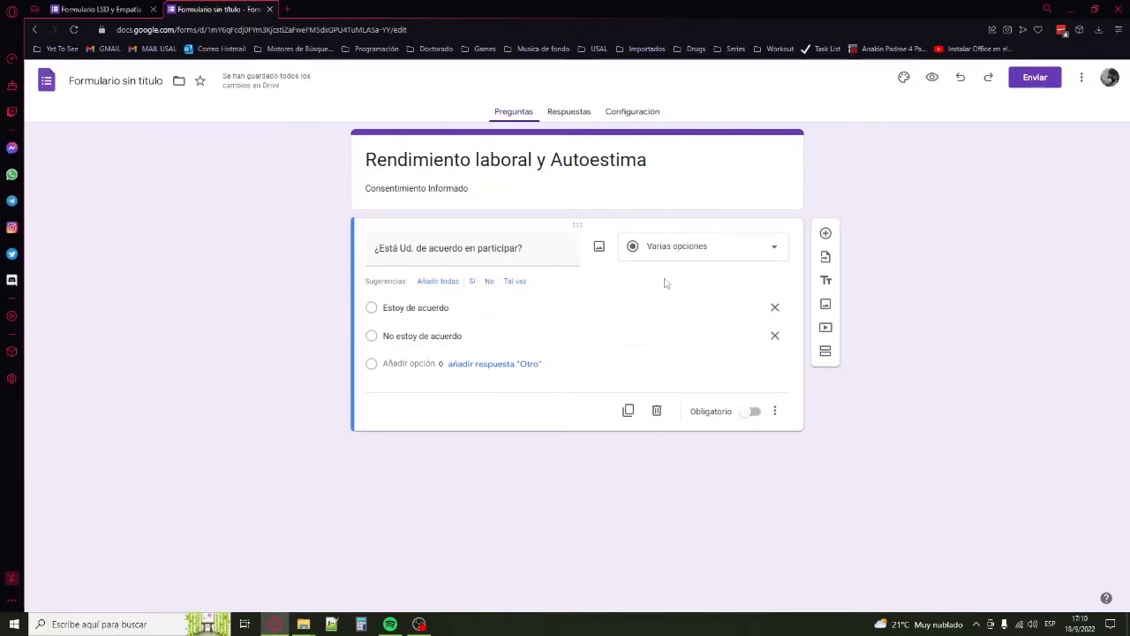
{"action": "left_click", "coordinate": [774, 338]}
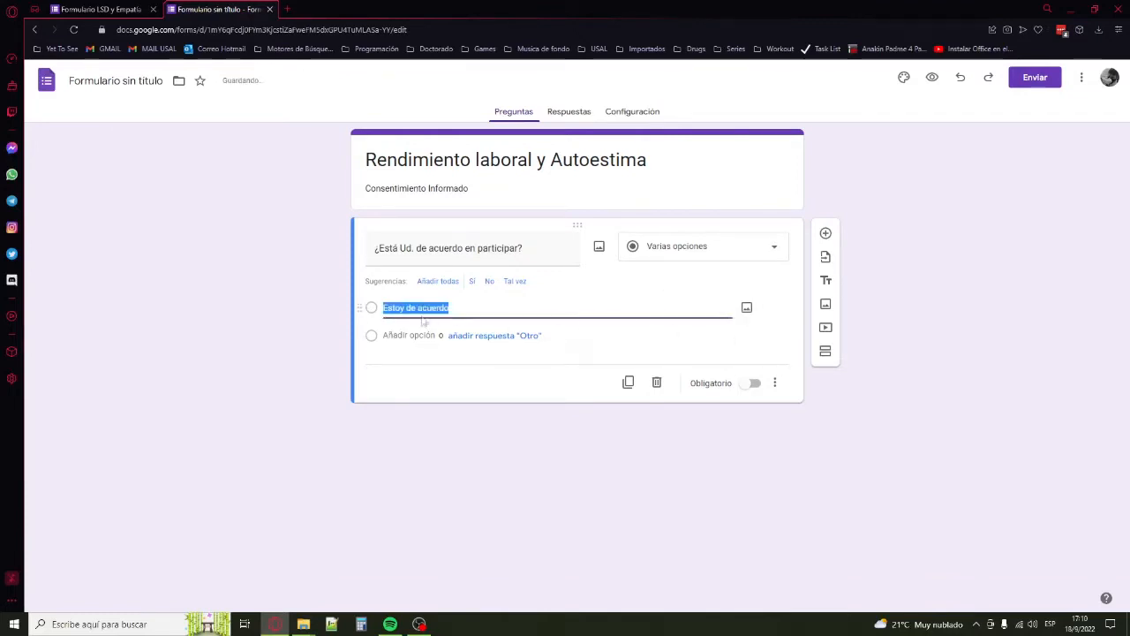
{"action": "left_click", "coordinate": [269, 312]}
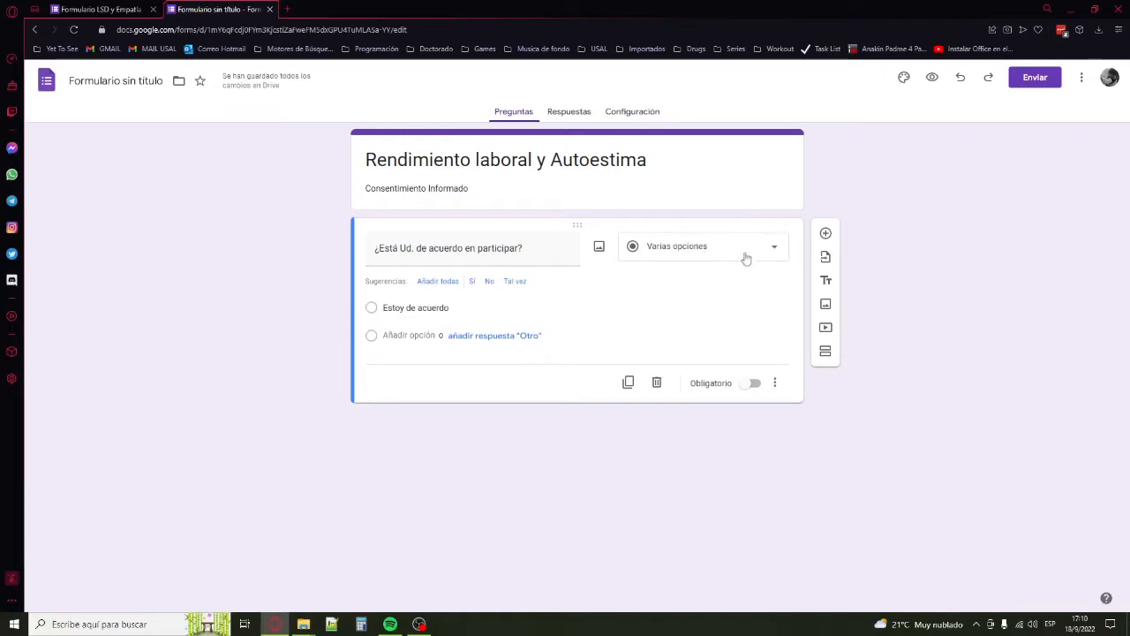
Review the question types available for the participation question, keeping "Varias opciones".
{"action": "left_click", "coordinate": [665, 255]}
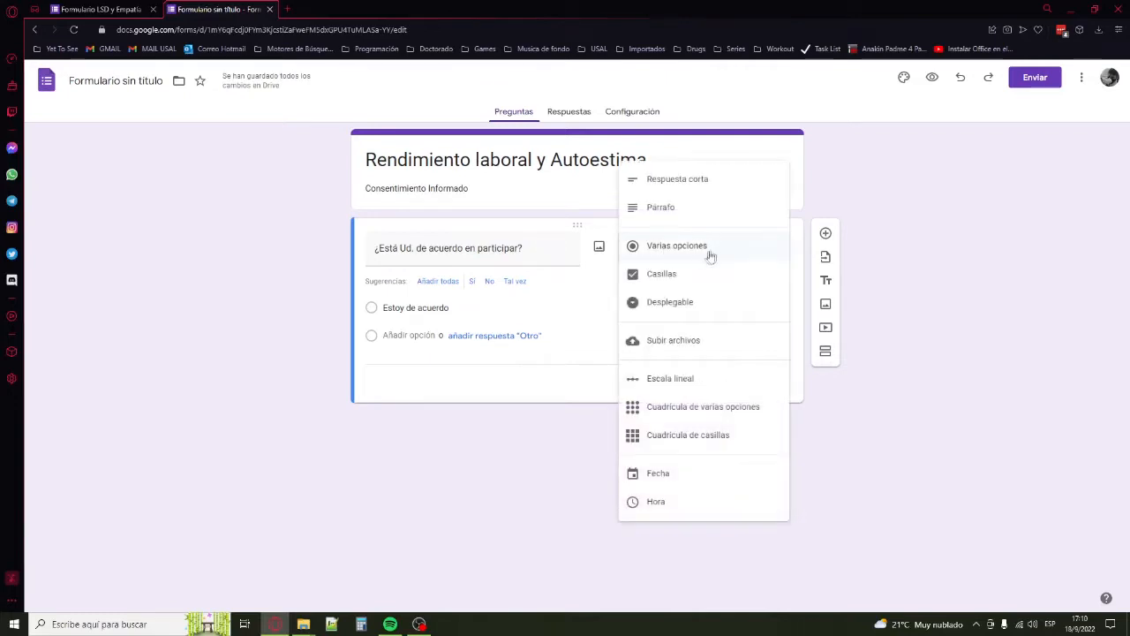
{"action": "left_click", "coordinate": [689, 256]}
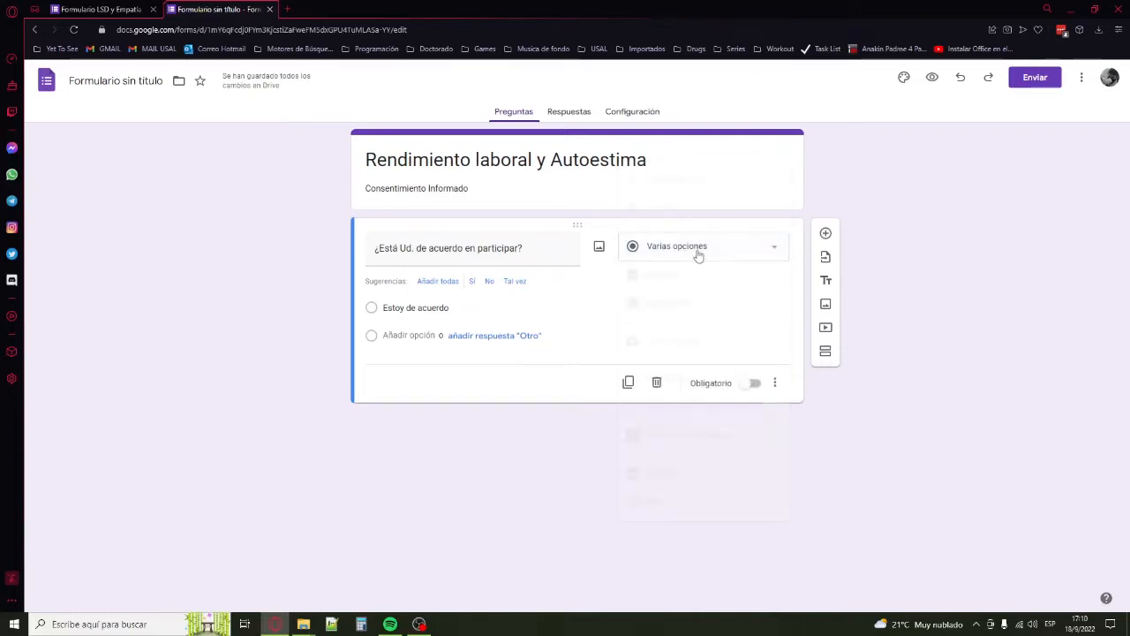
{"action": "left_click", "coordinate": [697, 255]}
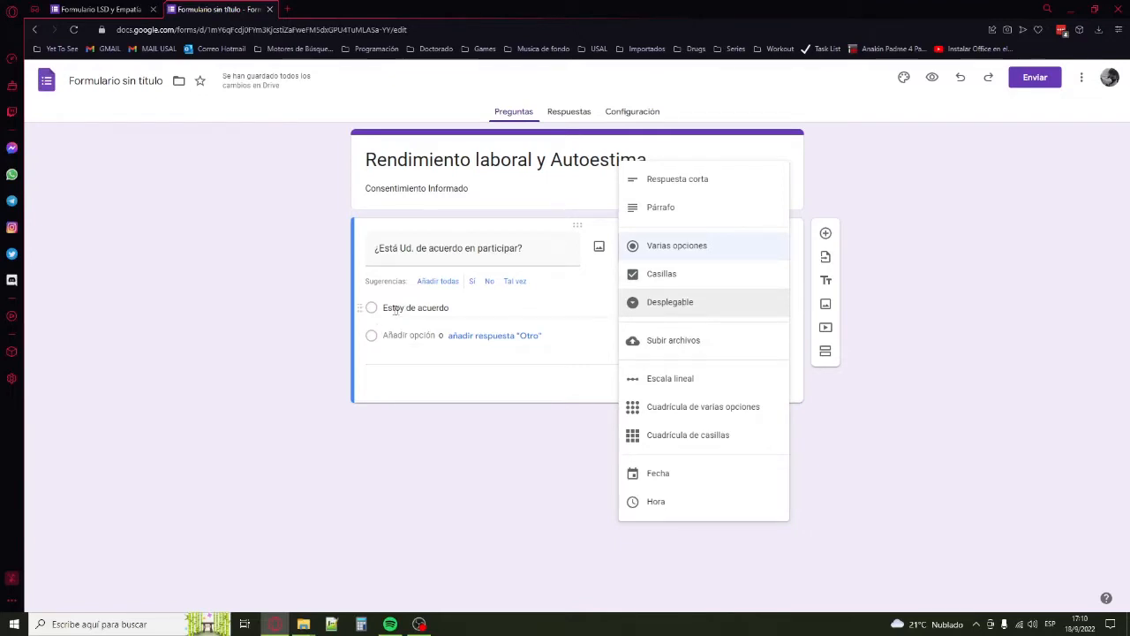
{"action": "left_click", "coordinate": [937, 287]}
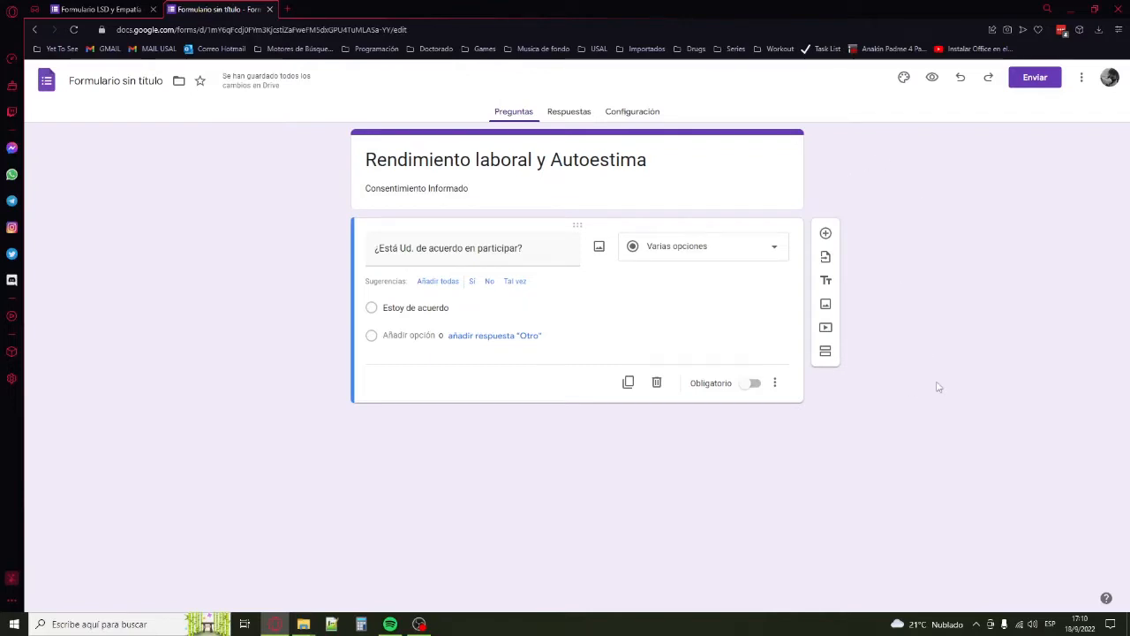
Add a title and description block and place it above the participation question.
{"action": "left_click", "coordinate": [826, 283]}
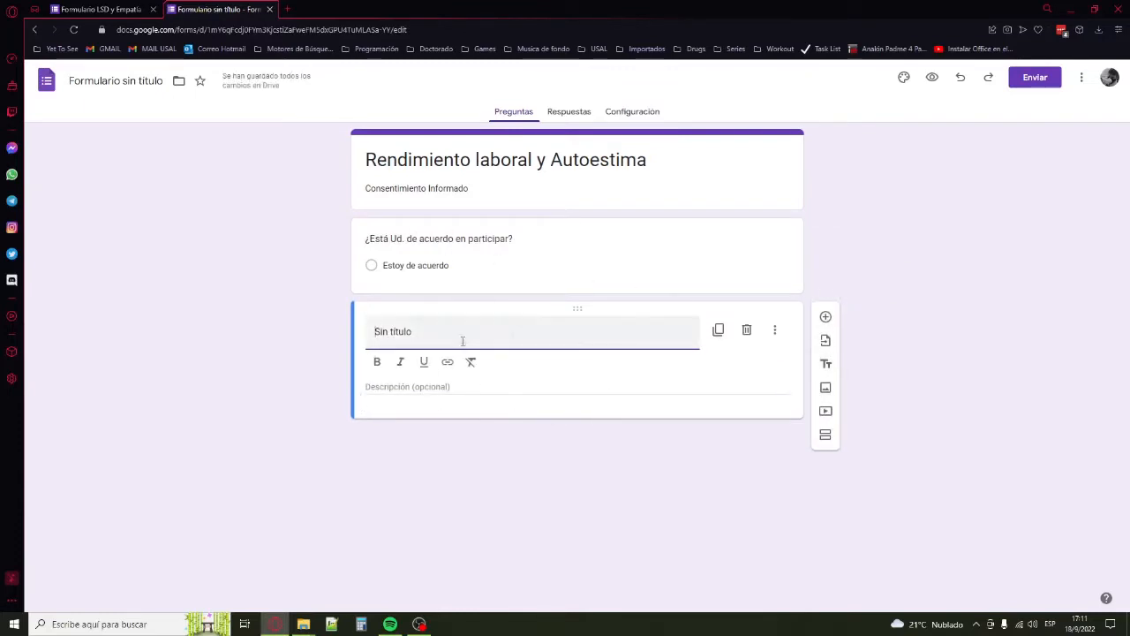
{"action": "left_click_drag", "start_coordinate": [560, 307], "coordinate": [558, 231]}
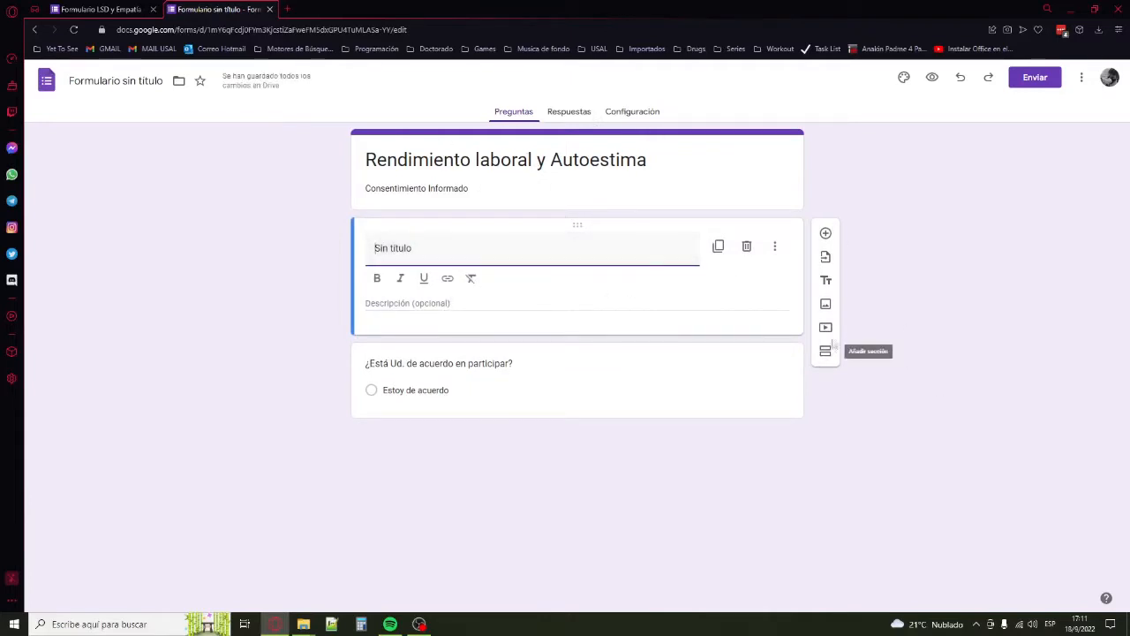
Delete the untitled title and description block and add a new section after the participation question.
{"action": "left_click", "coordinate": [747, 247]}
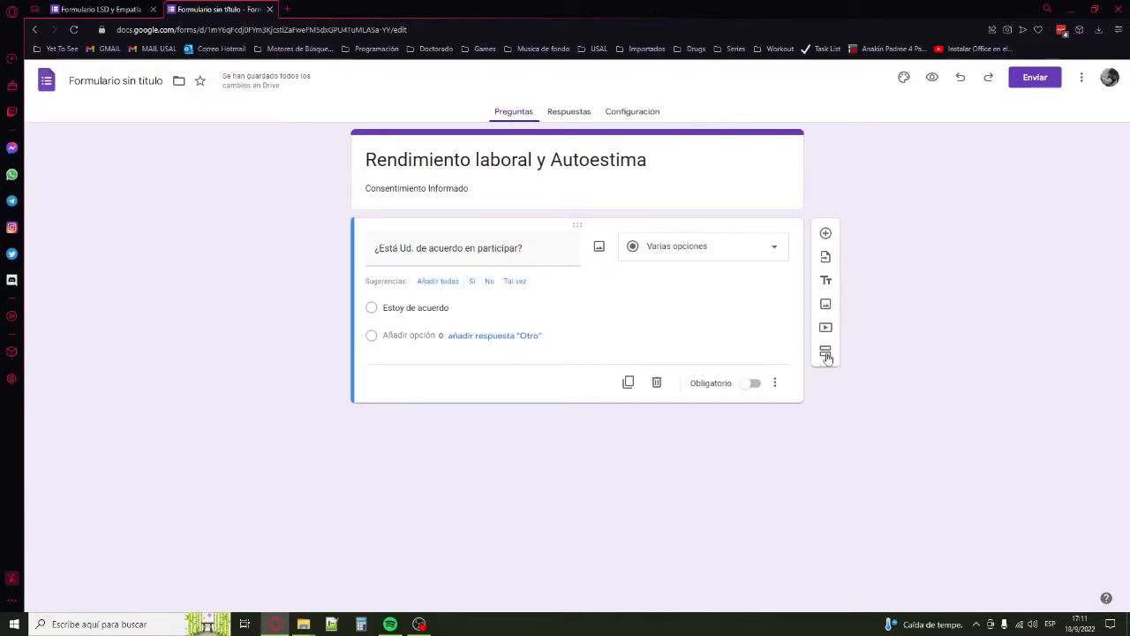
{"action": "left_click", "coordinate": [826, 351]}
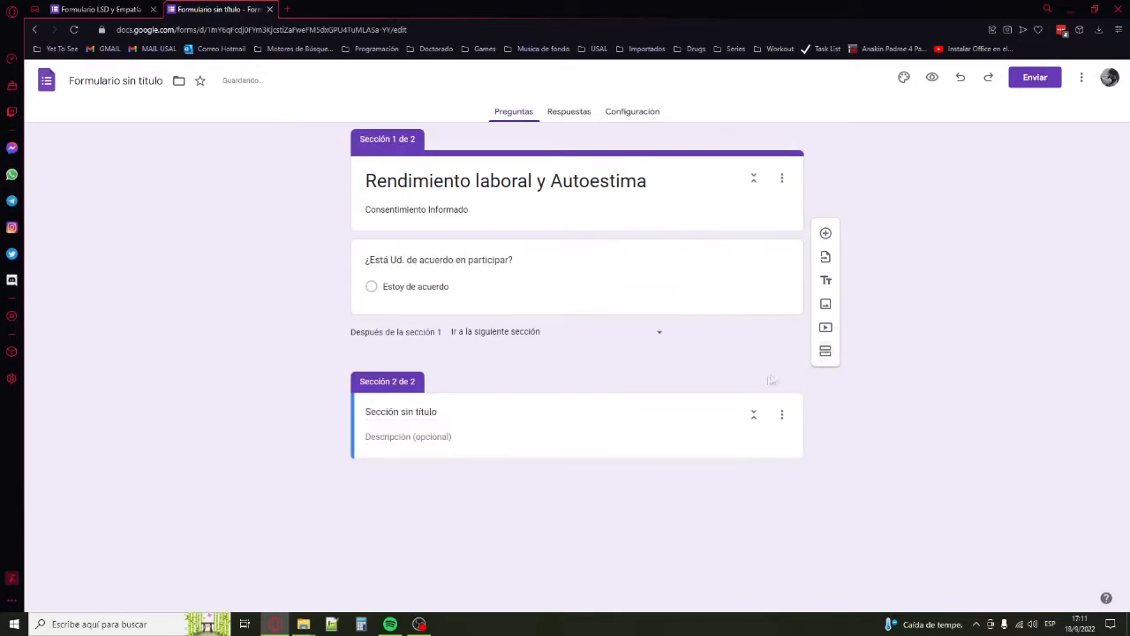
{"action": "left_click_drag", "start_coordinate": [362, 139], "coordinate": [417, 144]}
{"action": "left_click_drag", "start_coordinate": [370, 381], "coordinate": [413, 383]}
{"action": "left_click", "coordinate": [246, 352]}
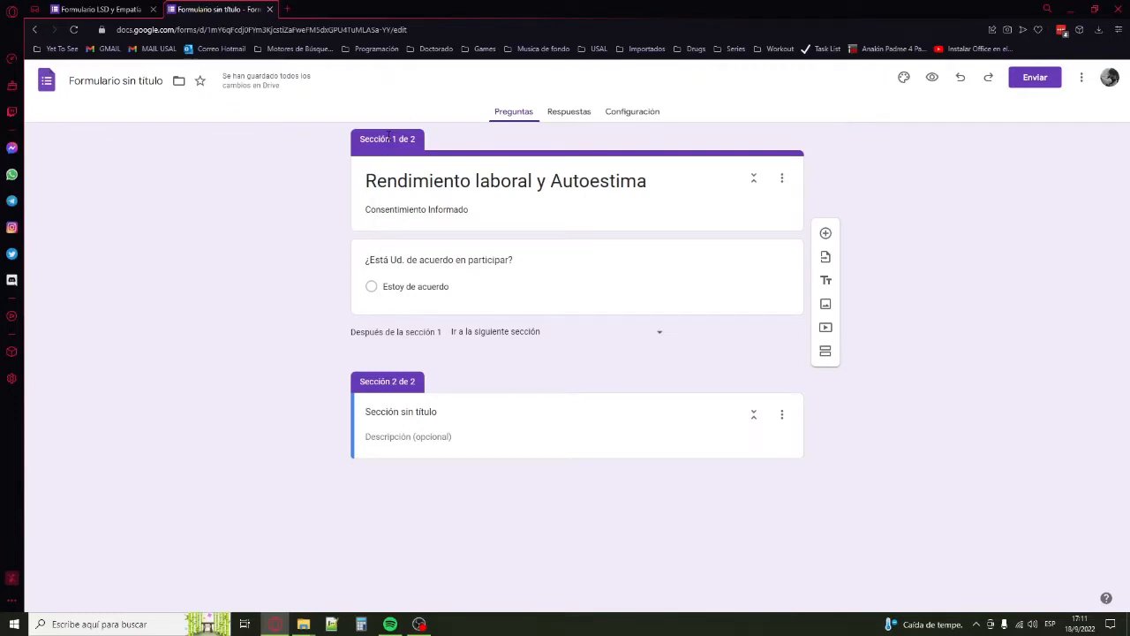
Title the second section "Datos generales" and enter "A continuación..." as its description.
{"action": "triple_click", "coordinate": [445, 213]}
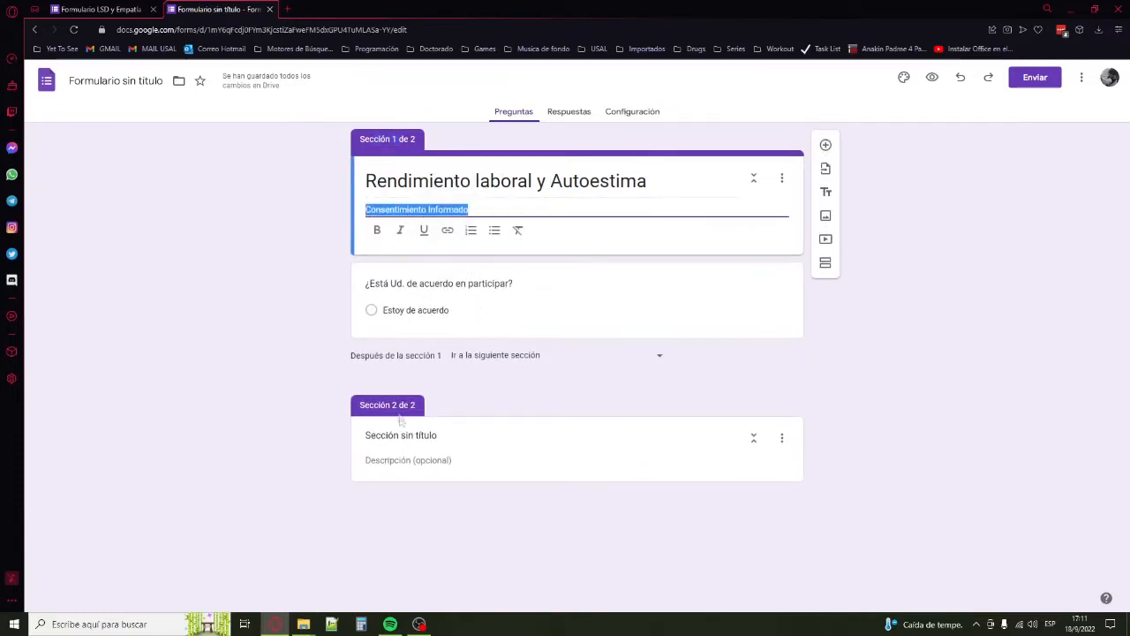
{"action": "left_click", "coordinate": [472, 438]}
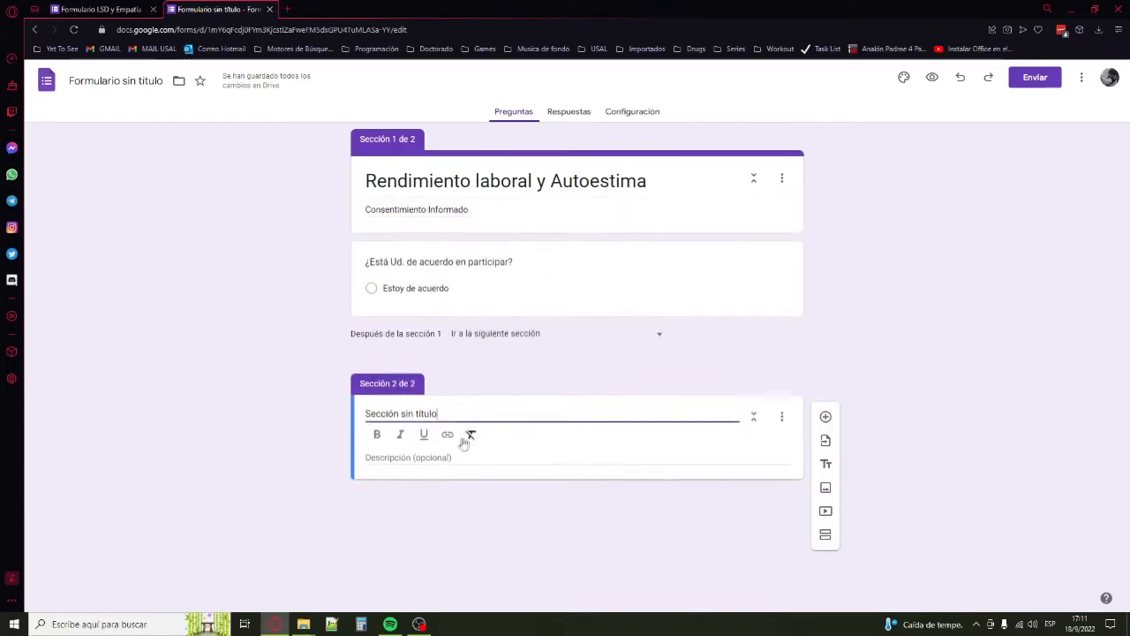
{"action": "left_click_drag", "start_coordinate": [470, 416], "coordinate": [215, 396]}
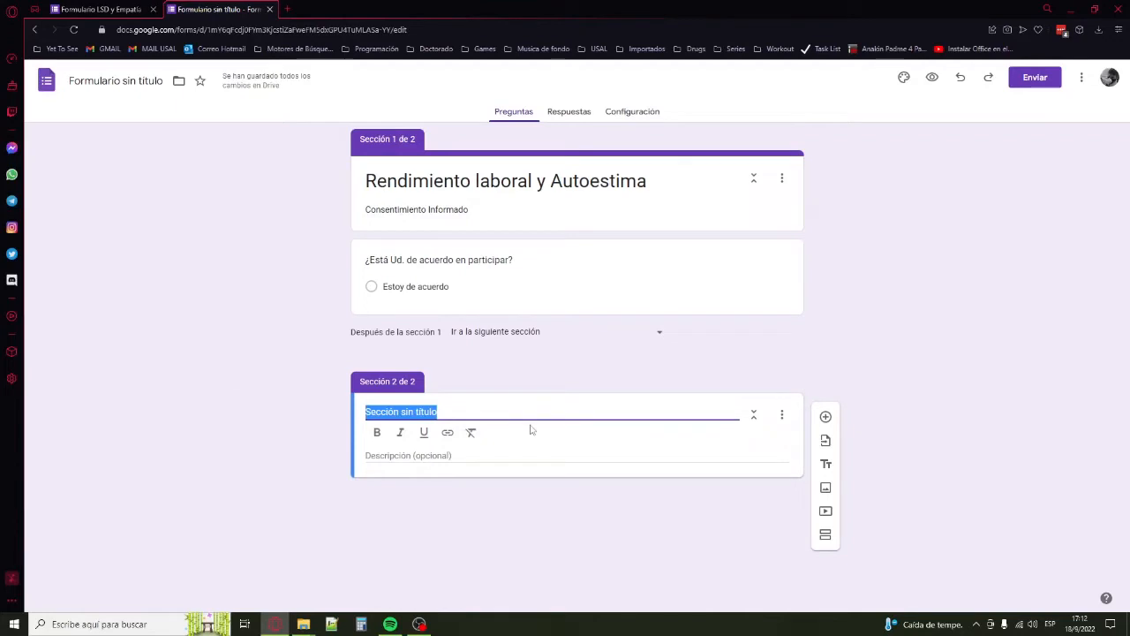
{"action": "type", "text": "Datos generales"}
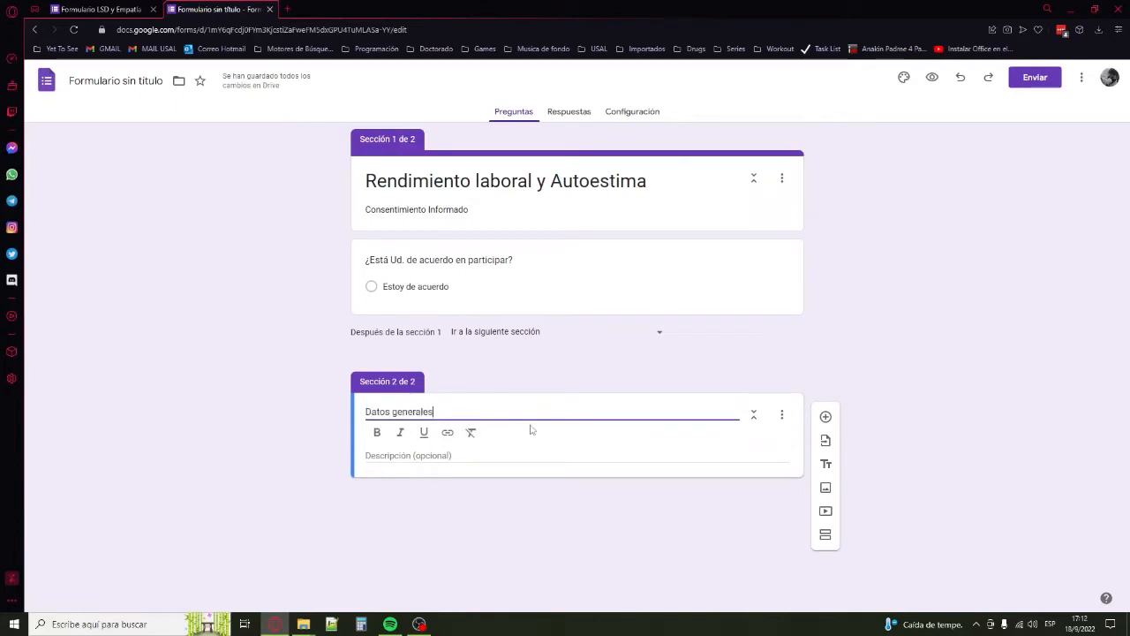
{"action": "left_click", "coordinate": [477, 454]}
{"action": "type", "text": "A continuacuión..."}
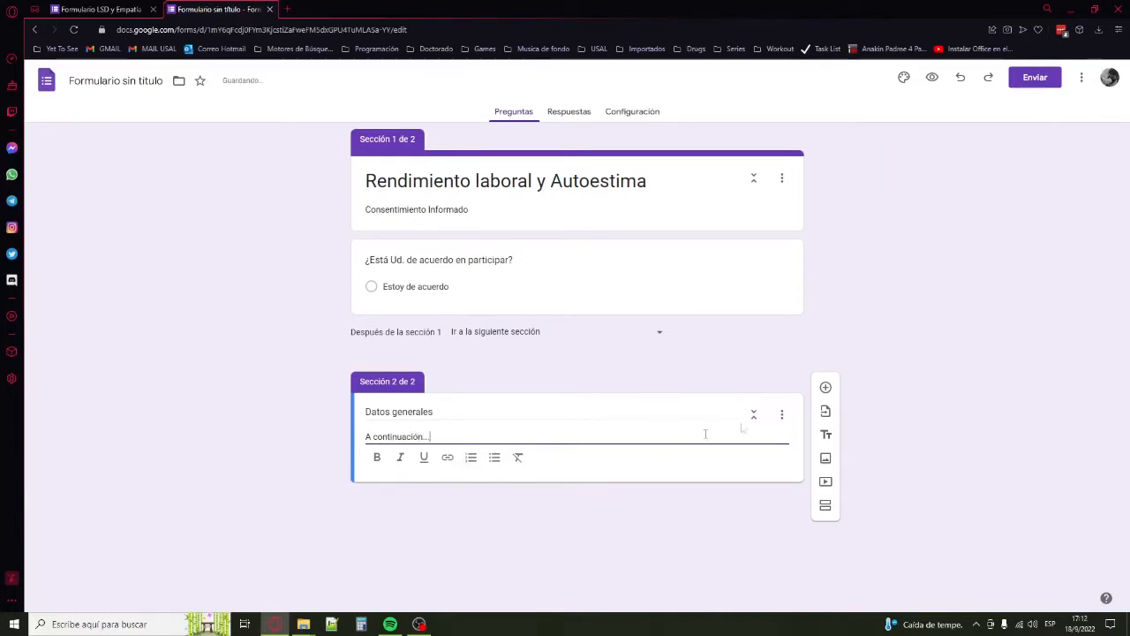
Add a question titled "Género" to the Datos generales section.
{"action": "left_click", "coordinate": [826, 388]}
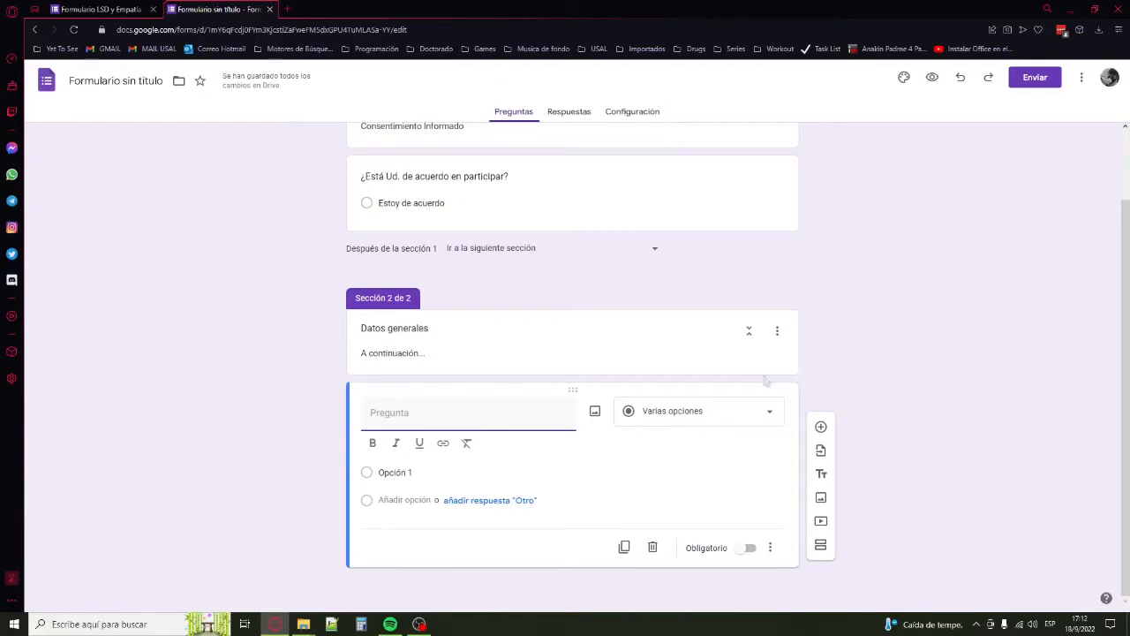
{"action": "scroll", "coordinate": [817, 385], "scroll_direction": "up", "scroll_amount": 1}
{"action": "scroll", "coordinate": [913, 380], "scroll_direction": "down", "scroll_amount": 1}
{"action": "type", "text": "Género"}
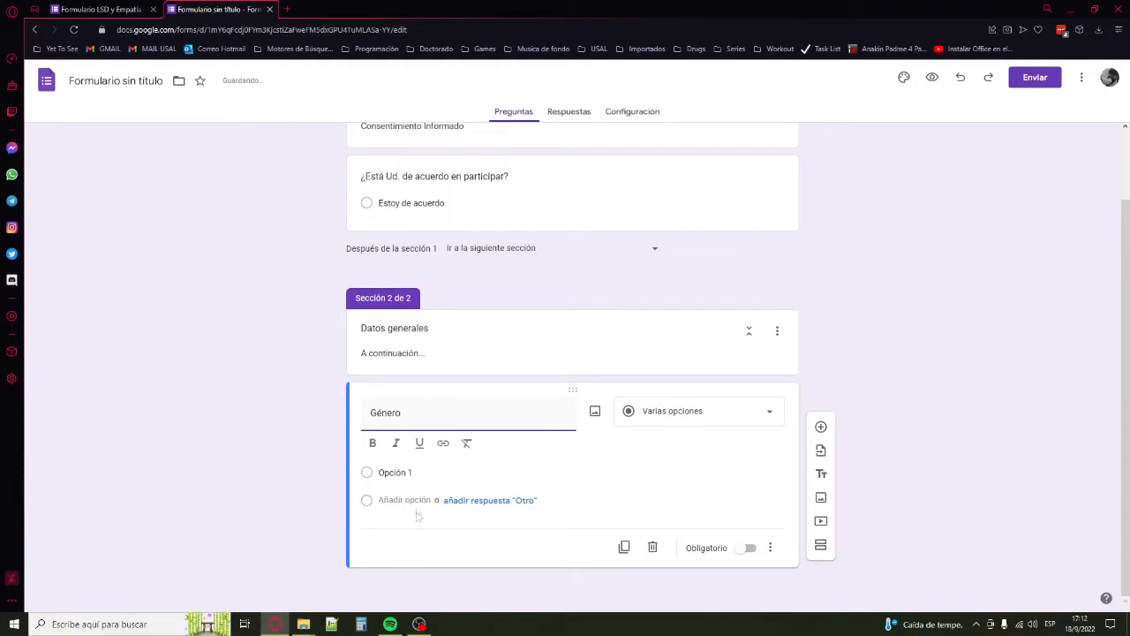
Enter the answer options "Masculino", "Femenino" and "Otro" for the Género question.
{"action": "left_click", "coordinate": [394, 472]}
{"action": "type", "text": "Ma"}
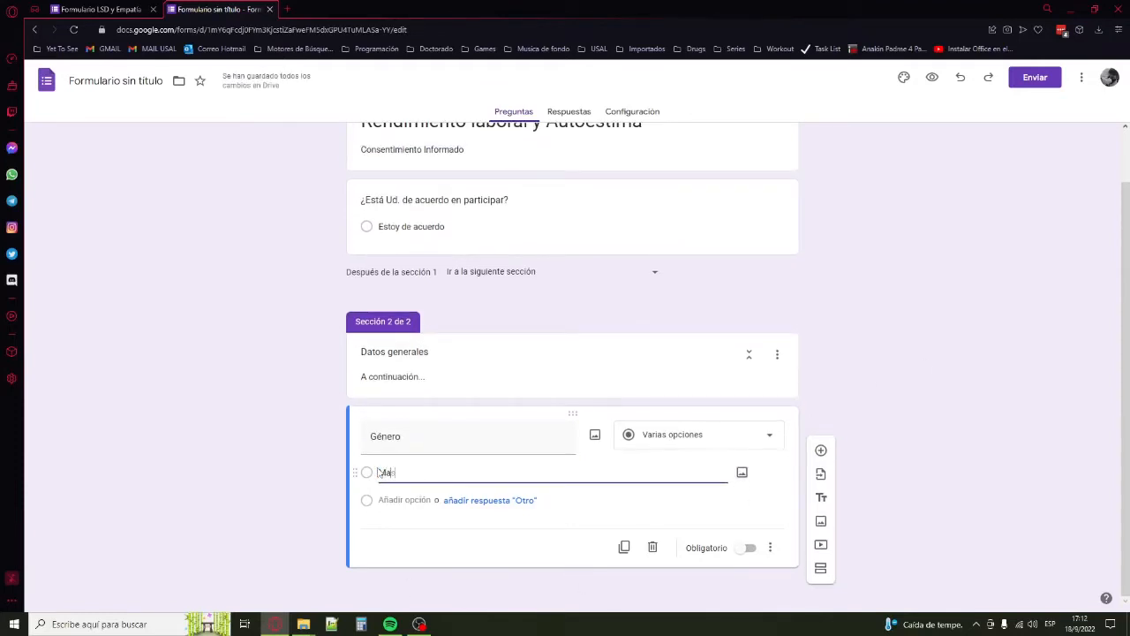
{"action": "type", "text": "sculino"}
{"action": "key", "text": "Return"}
{"action": "type", "text": "Femenino"}
{"action": "key", "text": "Return"}
{"action": "type", "text": "otr"}
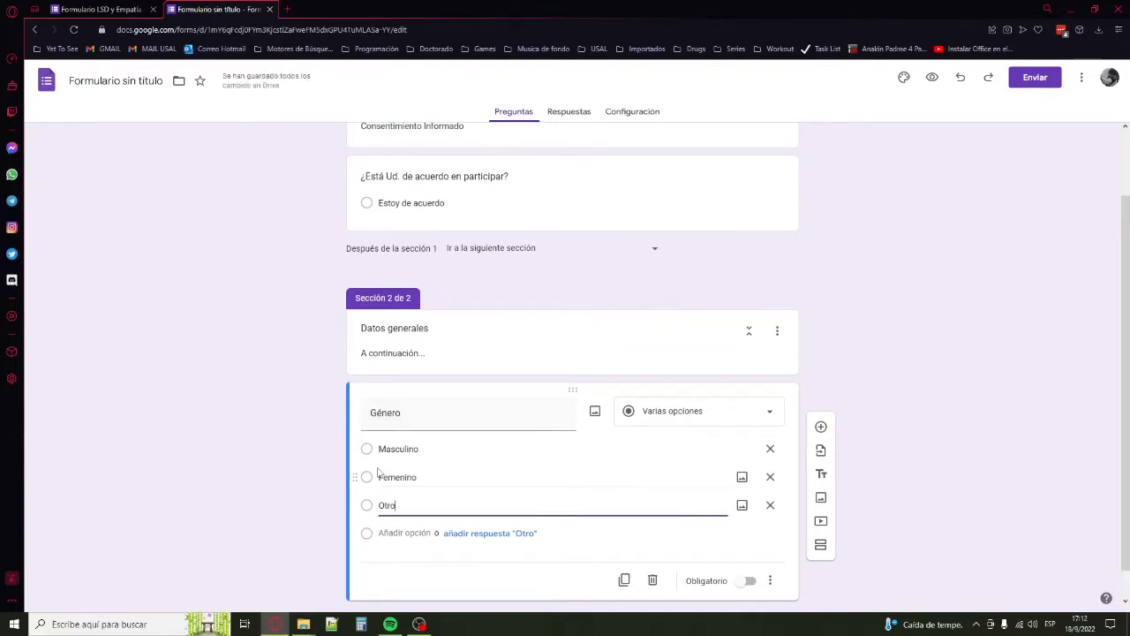
{"action": "type", "text": "o"}
{"action": "left_click", "coordinate": [914, 353]}
{"action": "scroll", "coordinate": [949, 358], "scroll_direction": "down", "scroll_amount": 1}
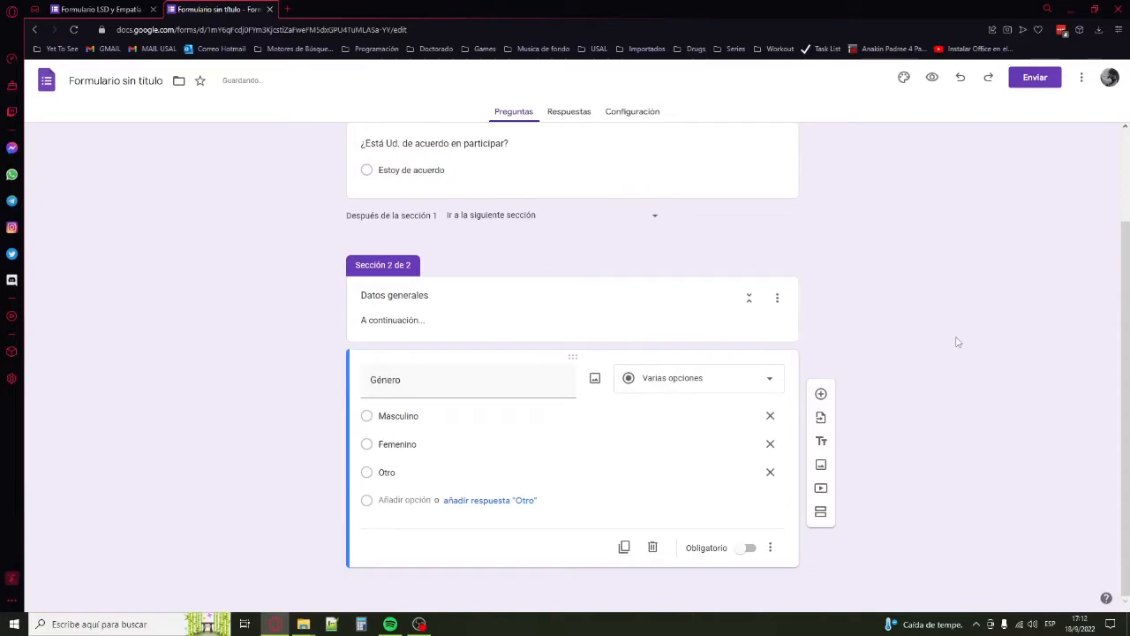
Change the Género question's type to Desplegable.
{"action": "left_click", "coordinate": [655, 381]}
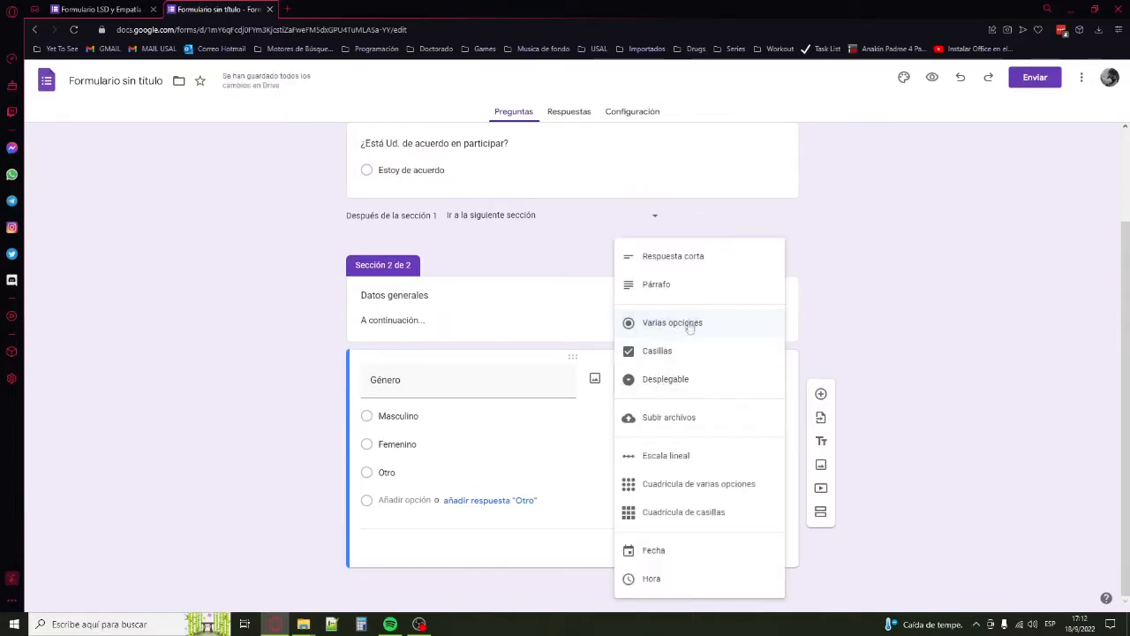
{"action": "left_click", "coordinate": [676, 380]}
{"action": "scroll", "coordinate": [842, 397], "scroll_direction": "up", "scroll_amount": 1}
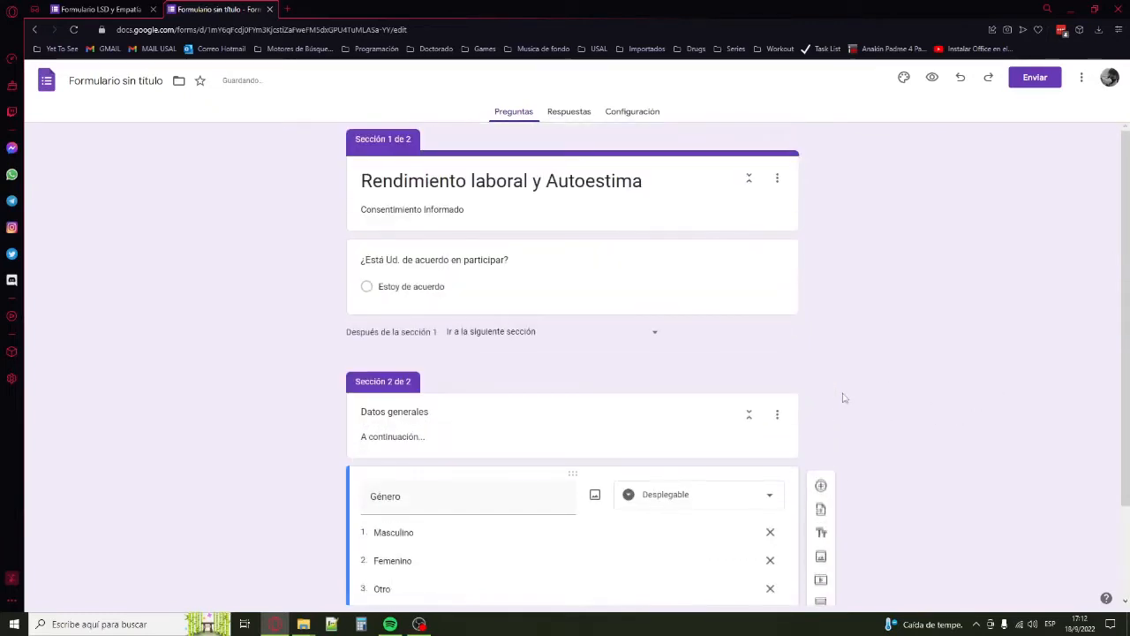
{"action": "scroll", "coordinate": [860, 356], "scroll_direction": "down", "scroll_amount": 1}
{"action": "scroll", "coordinate": [889, 349], "scroll_direction": "up", "scroll_amount": 1}
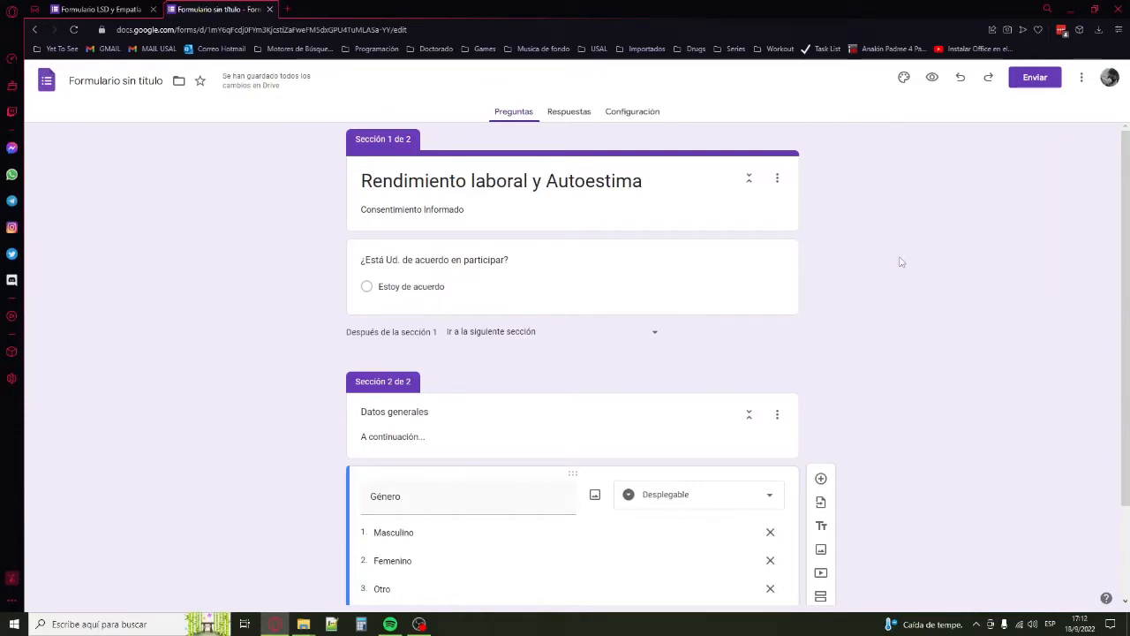
{"action": "scroll", "coordinate": [929, 265], "scroll_direction": "down", "scroll_amount": 1}
{"action": "scroll", "coordinate": [930, 266], "scroll_direction": "up", "scroll_amount": 1}
{"action": "scroll", "coordinate": [479, 253], "scroll_direction": "down", "scroll_amount": 1}
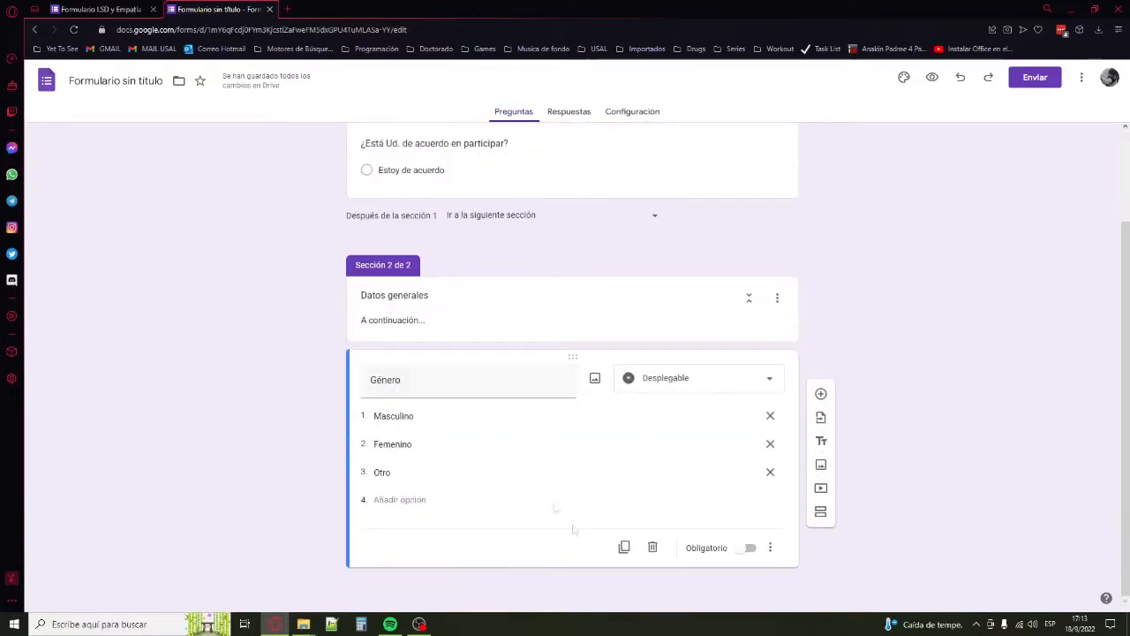
Preview the form, check its consent page, answer "Estoy de acuerdo" and continue to the second section.
{"action": "scroll", "coordinate": [852, 366], "scroll_direction": "up", "scroll_amount": 1}
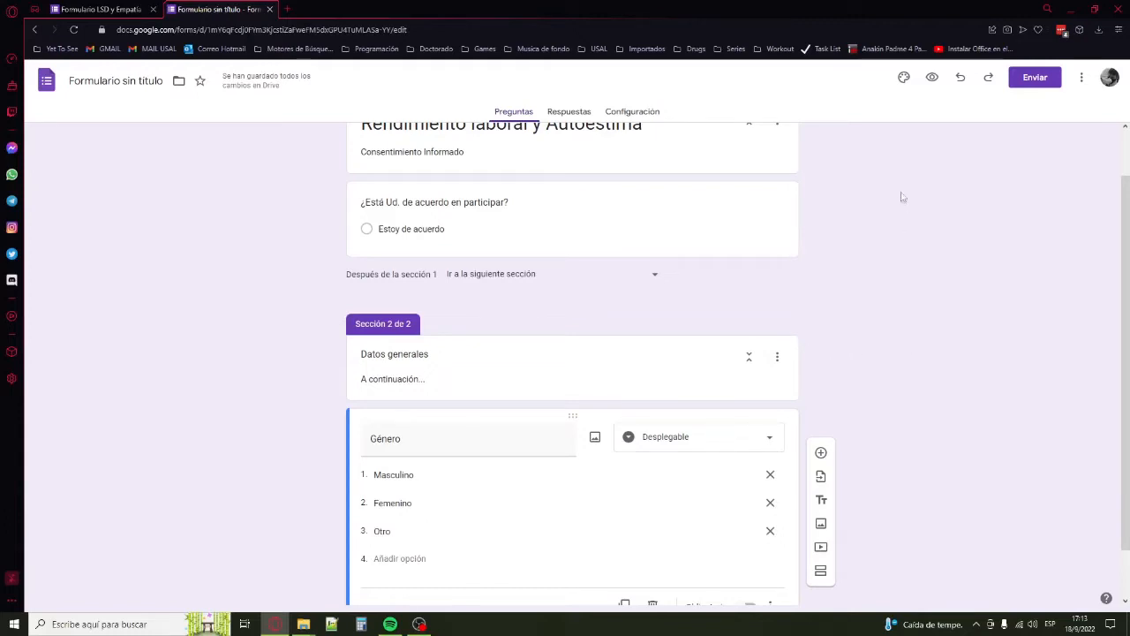
{"action": "left_click", "coordinate": [933, 78]}
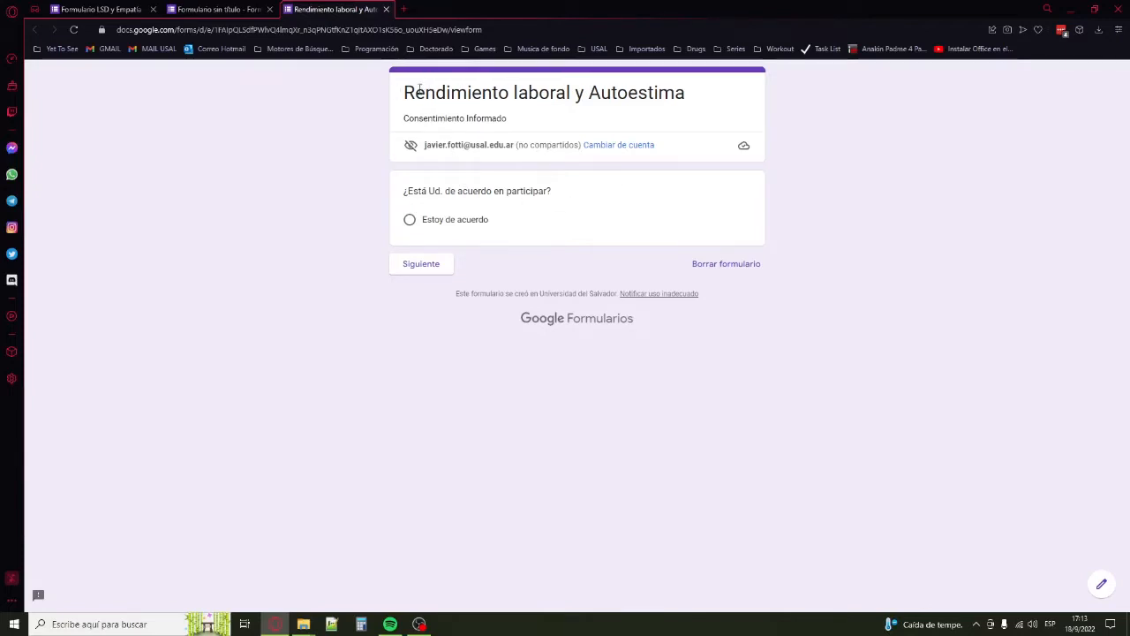
{"action": "left_click_drag", "start_coordinate": [416, 92], "coordinate": [677, 92]}
{"action": "left_click_drag", "start_coordinate": [512, 119], "coordinate": [402, 119]}
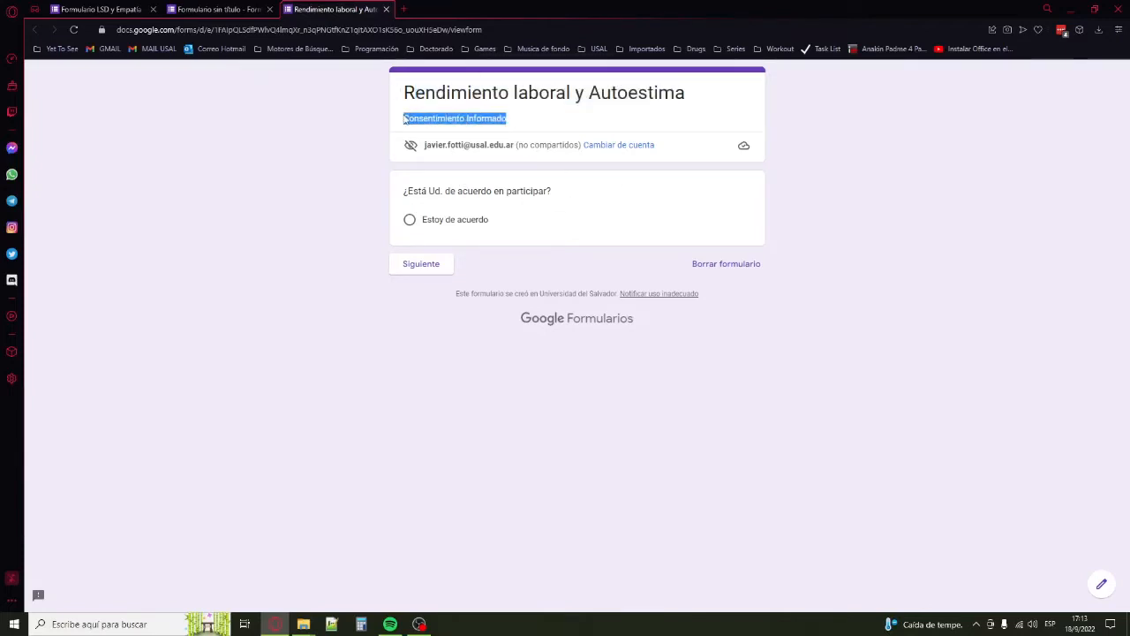
{"action": "left_click", "coordinate": [406, 191]}
{"action": "left_click_drag", "start_coordinate": [405, 192], "coordinate": [559, 194]}
{"action": "left_click", "coordinate": [560, 196]}
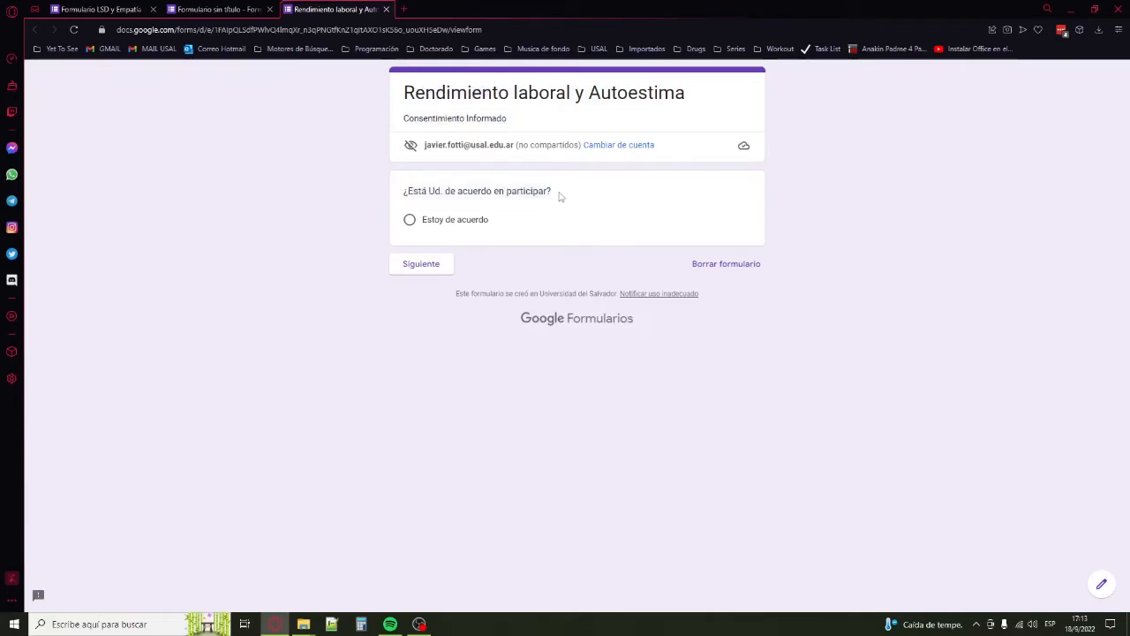
{"action": "left_click", "coordinate": [410, 222]}
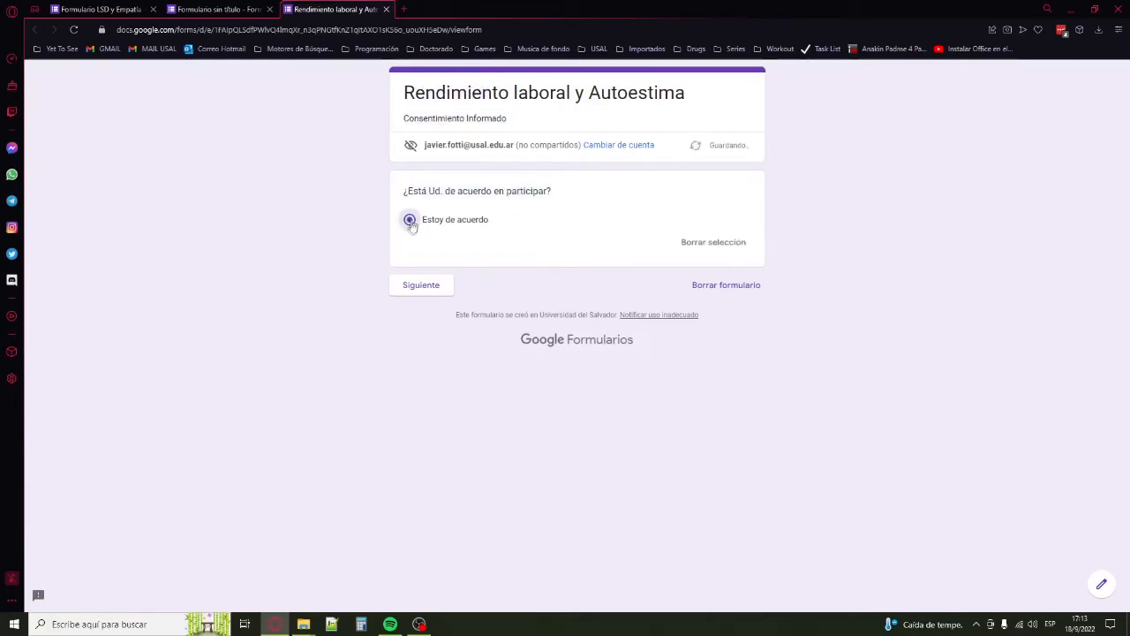
{"action": "left_click", "coordinate": [413, 287]}
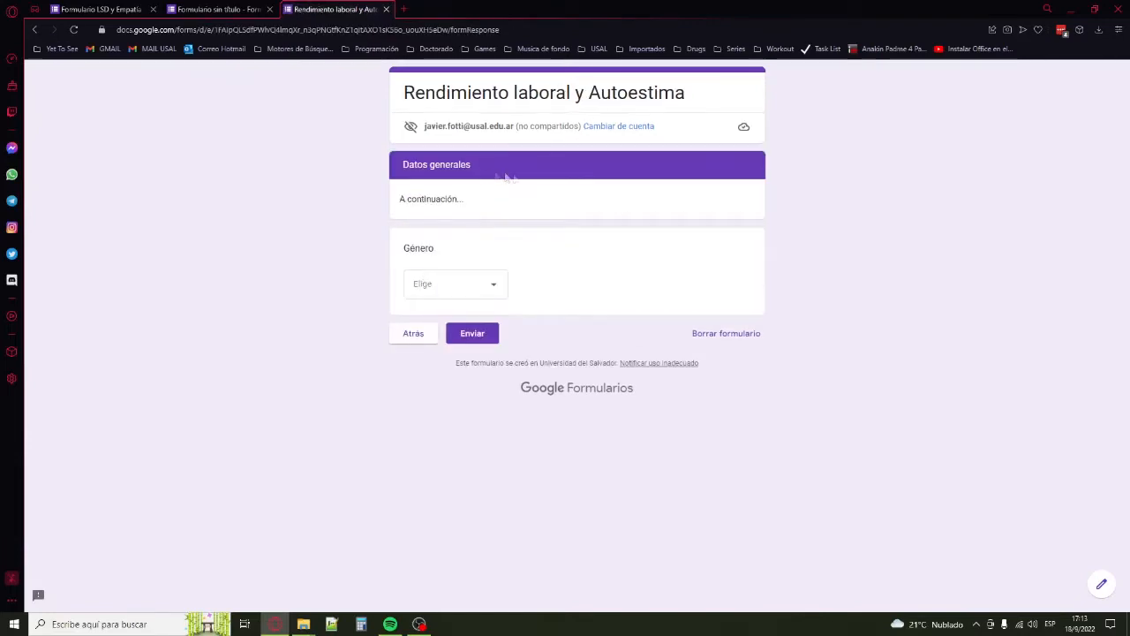
Review the Datos generales section in the preview and try the Género dropdown by choosing "Masculino".
{"action": "left_click_drag", "start_coordinate": [409, 164], "coordinate": [512, 165]}
{"action": "left_click_drag", "start_coordinate": [393, 200], "coordinate": [483, 208]}
{"action": "left_click", "coordinate": [491, 229]}
{"action": "left_click_drag", "start_coordinate": [427, 271], "coordinate": [396, 249]}
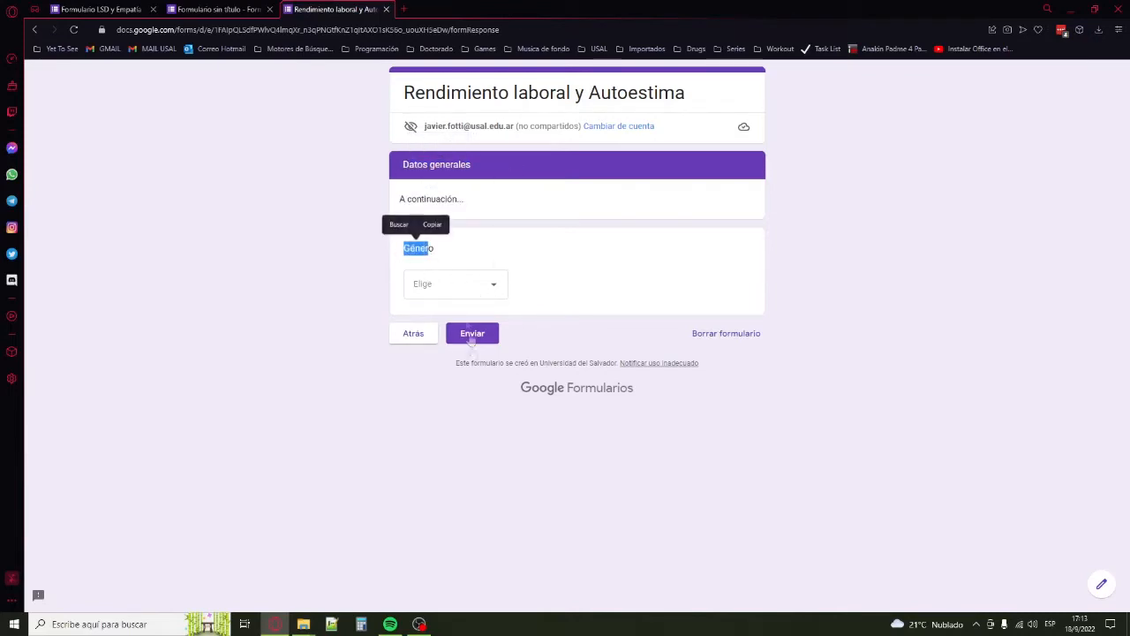
{"action": "left_click", "coordinate": [500, 284]}
{"action": "left_click", "coordinate": [454, 253]}
{"action": "left_click_drag", "start_coordinate": [441, 251], "coordinate": [397, 251]}
{"action": "left_click", "coordinate": [542, 292]}
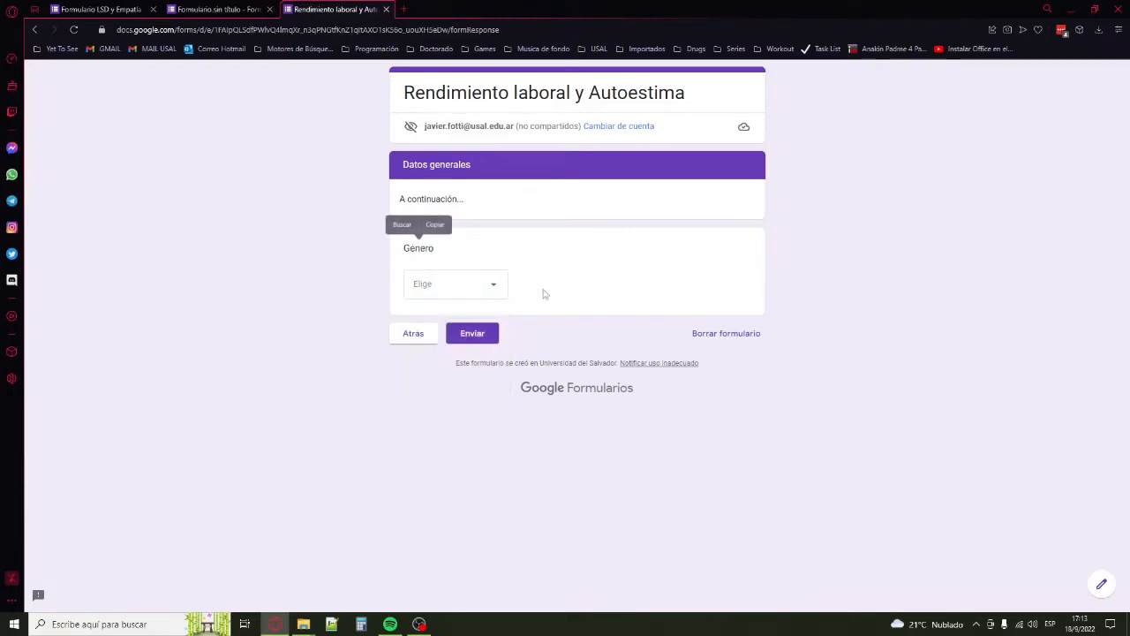
{"action": "left_click", "coordinate": [477, 286]}
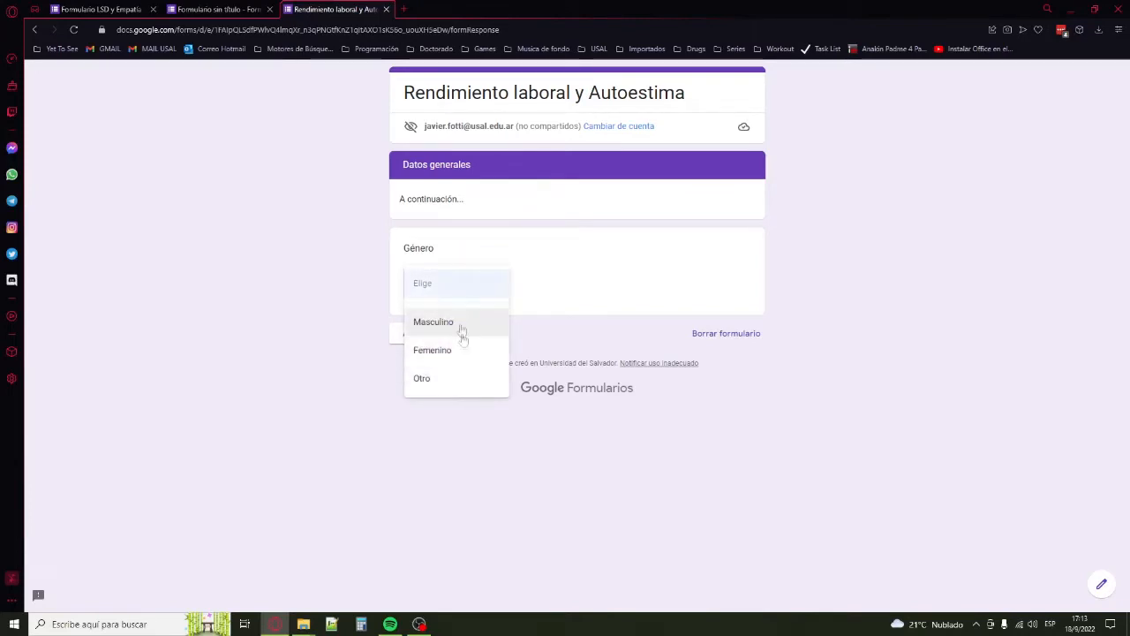
{"action": "left_click", "coordinate": [460, 324]}
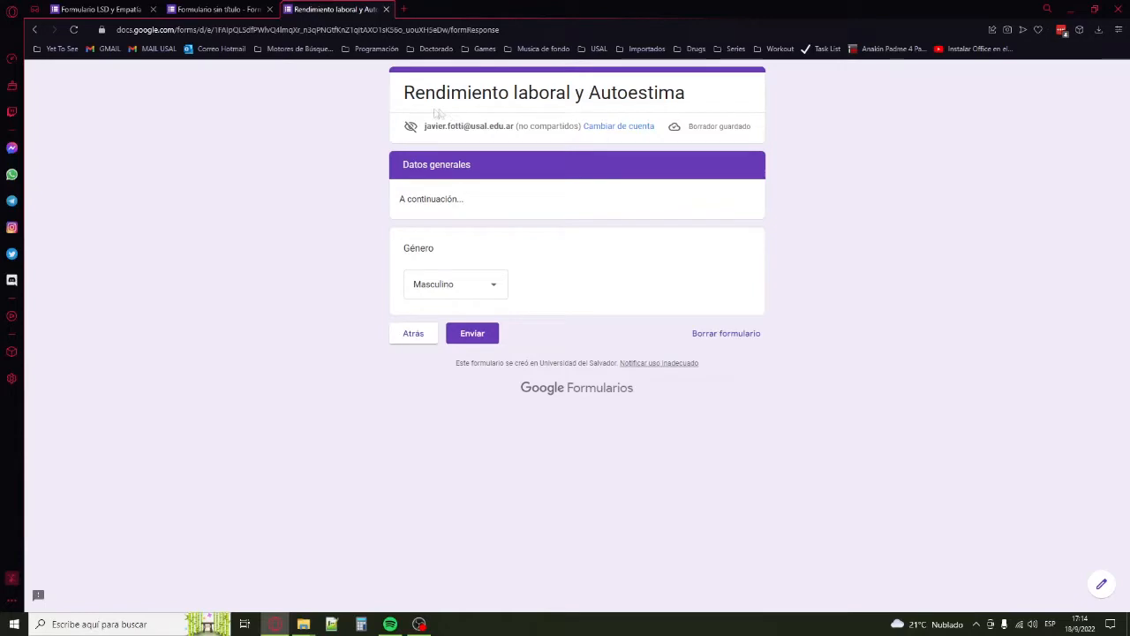
Return to the form editor and add a question "Edad" of type Respuesta corta after the Género question.
{"action": "left_click", "coordinate": [226, 10]}
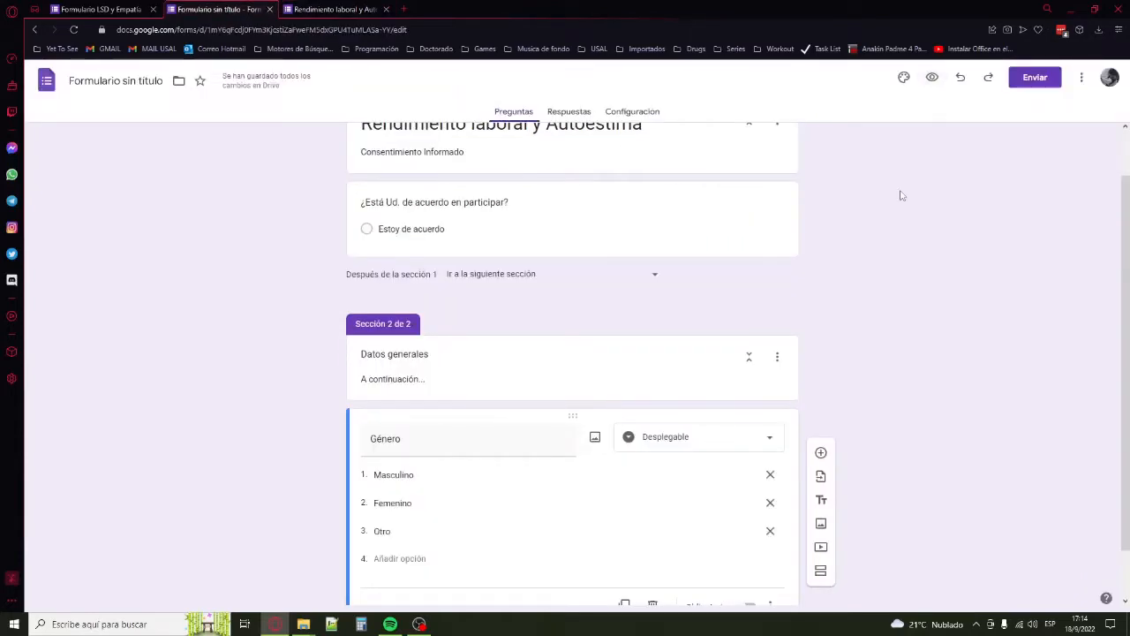
{"action": "scroll", "coordinate": [905, 202], "scroll_direction": "down", "scroll_amount": 1}
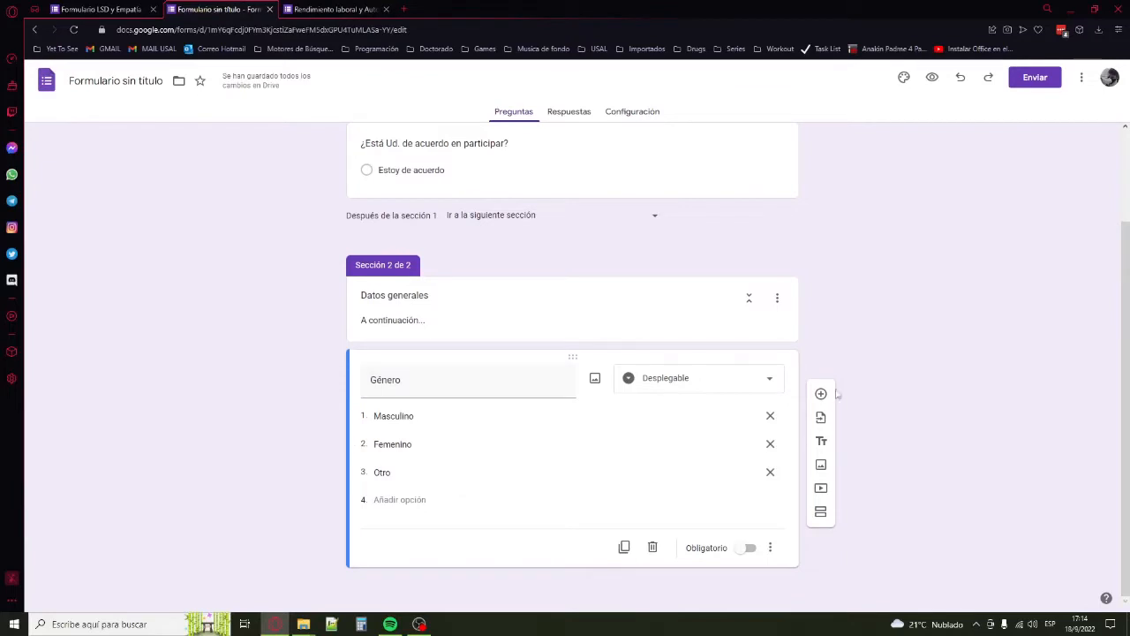
{"action": "left_click", "coordinate": [821, 393]}
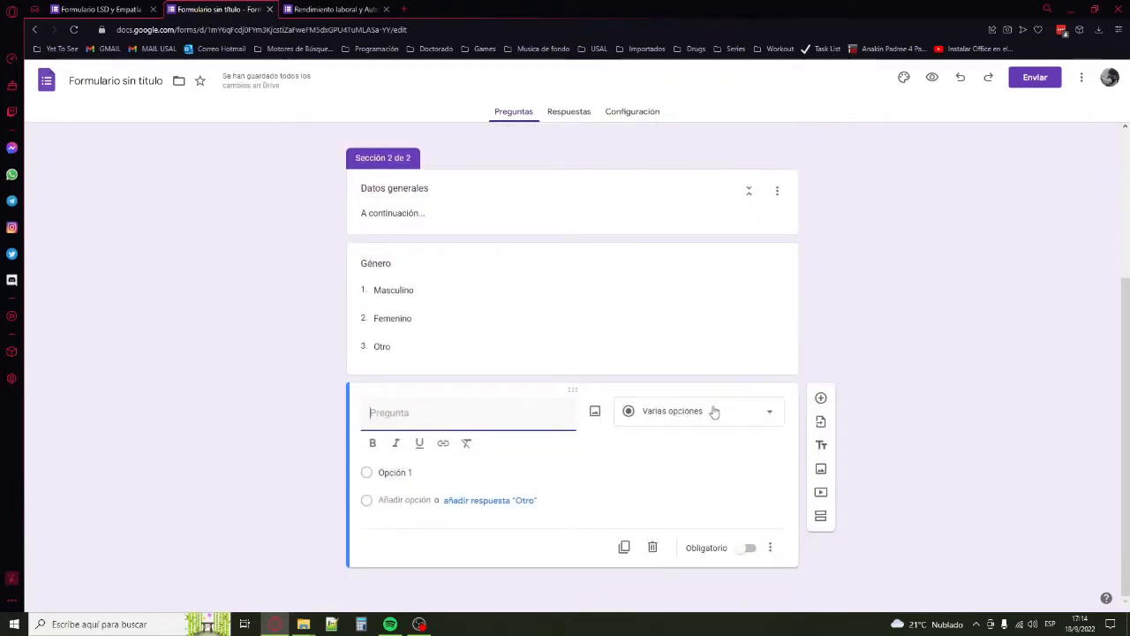
{"action": "left_click", "coordinate": [703, 420]}
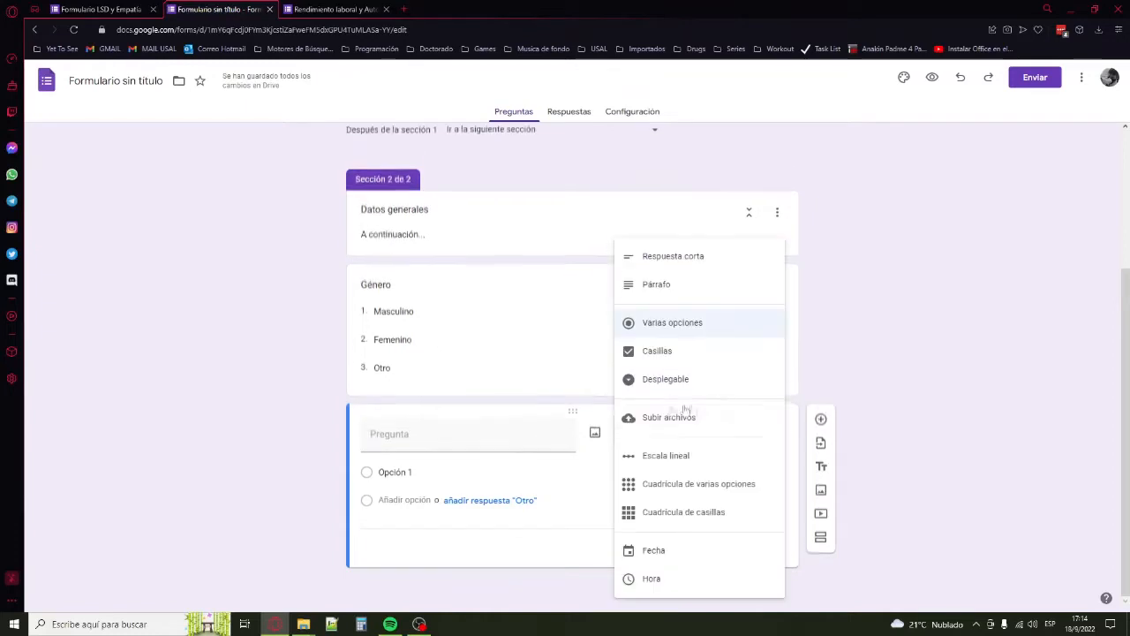
{"action": "left_click", "coordinate": [493, 434]}
{"action": "type", "text": "Edad"}
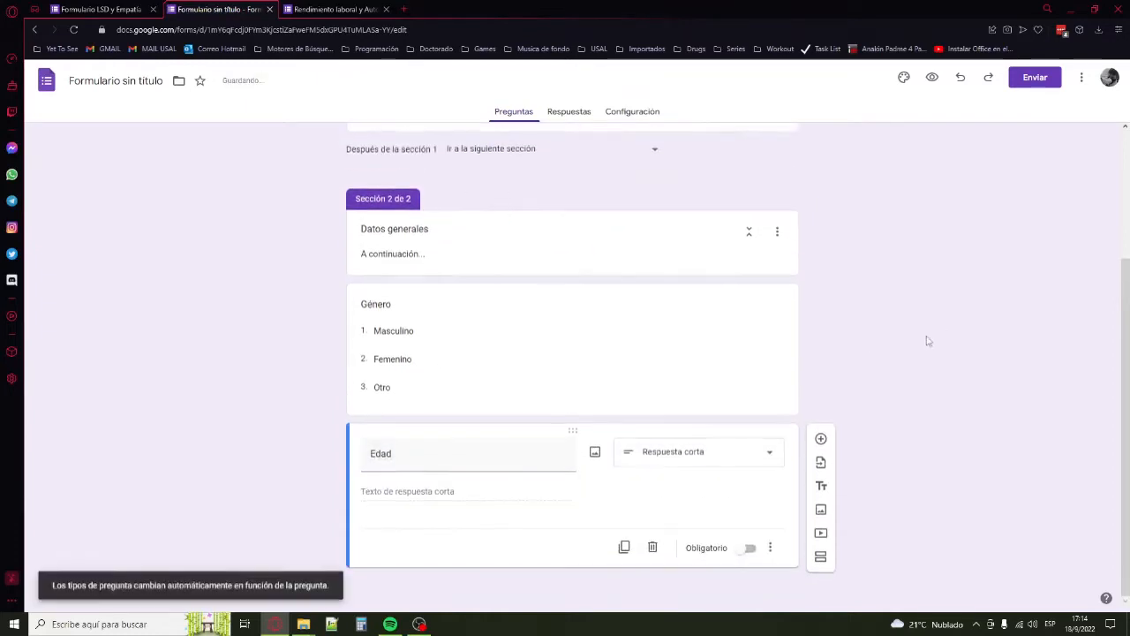
{"action": "left_click", "coordinate": [660, 458]}
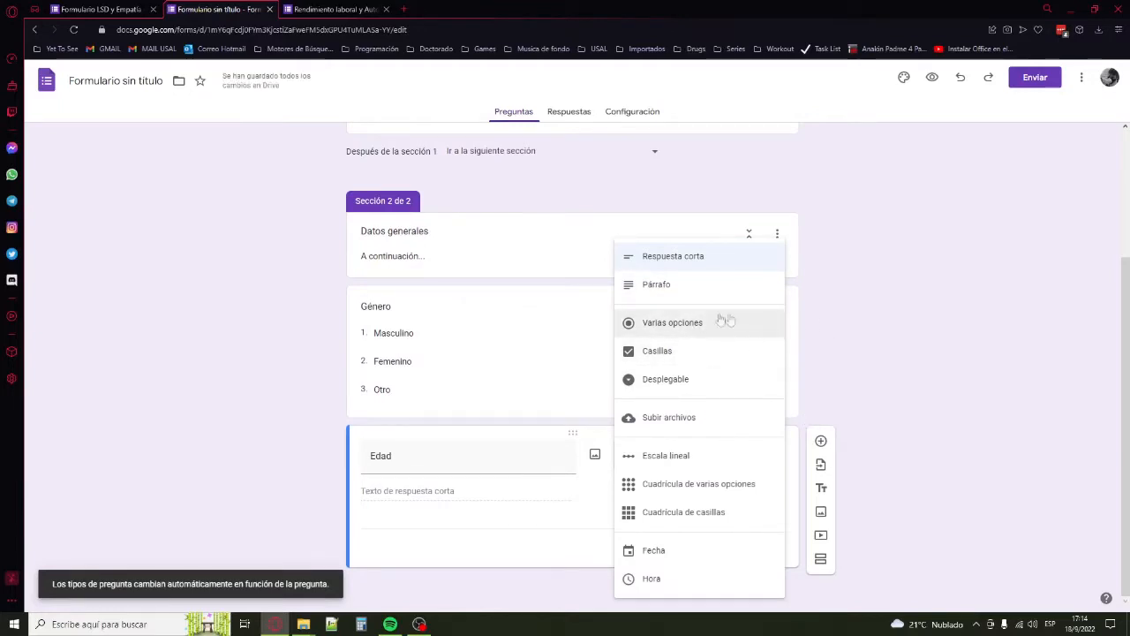
{"action": "left_click", "coordinate": [687, 257]}
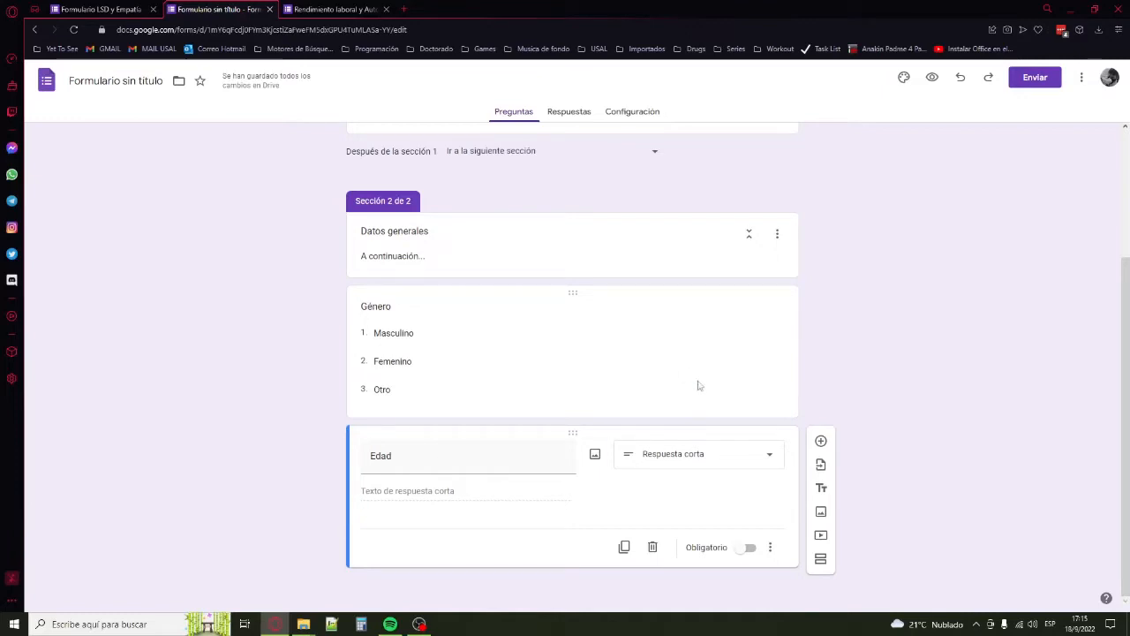
Add response validation to the Edad question, accepting only a number (Número) that is Mayor que 18.
{"action": "left_click", "coordinate": [770, 547]}
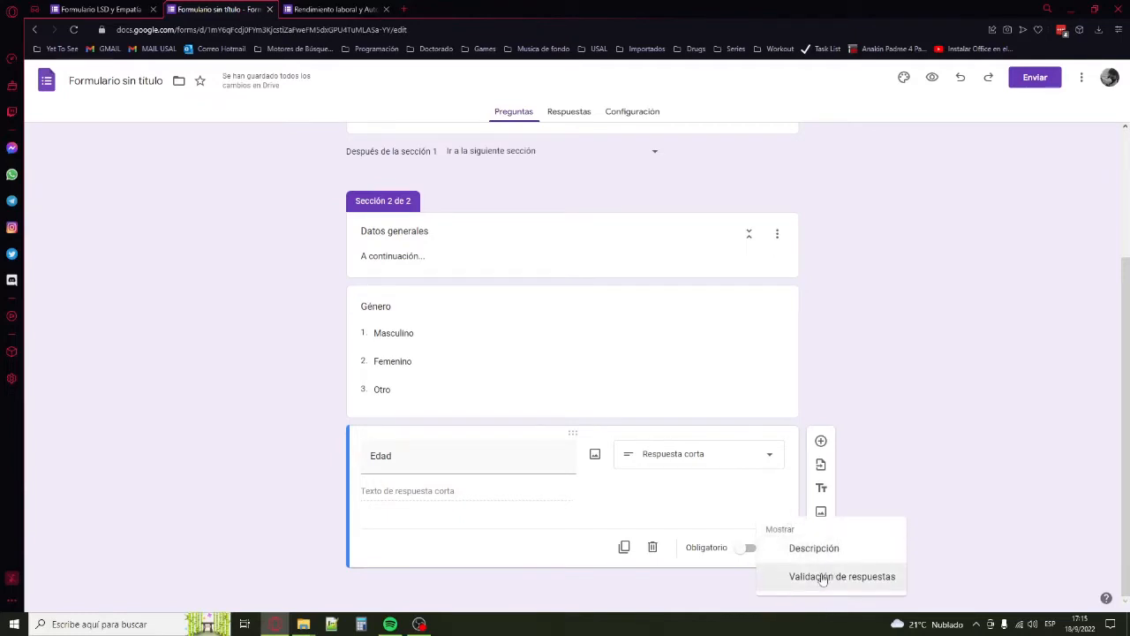
{"action": "left_click", "coordinate": [770, 549]}
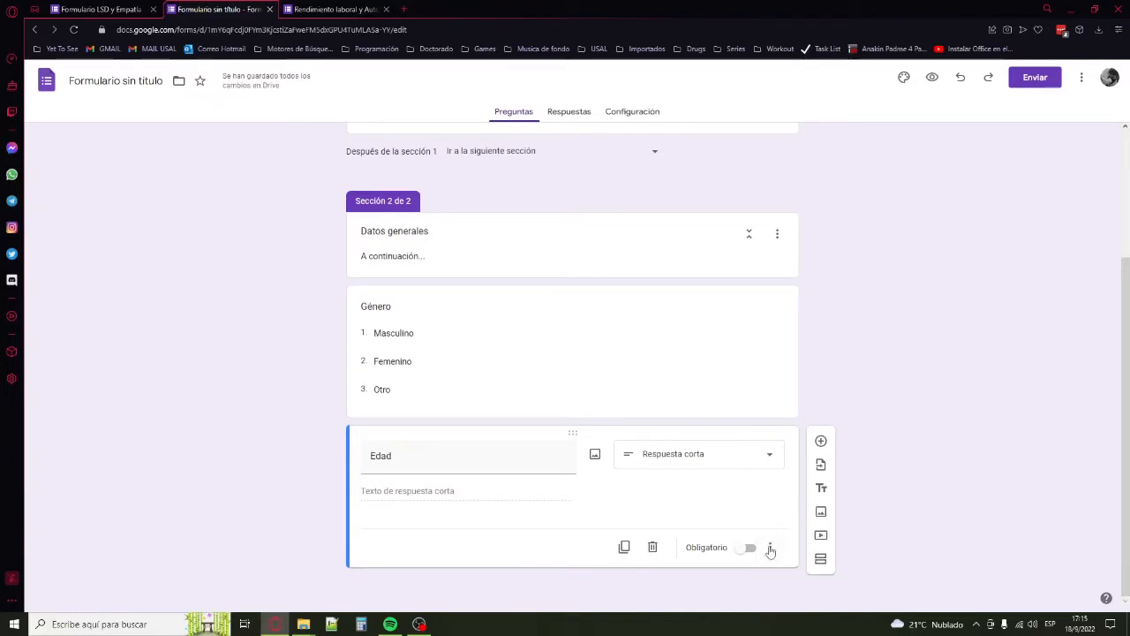
{"action": "left_click", "coordinate": [770, 549]}
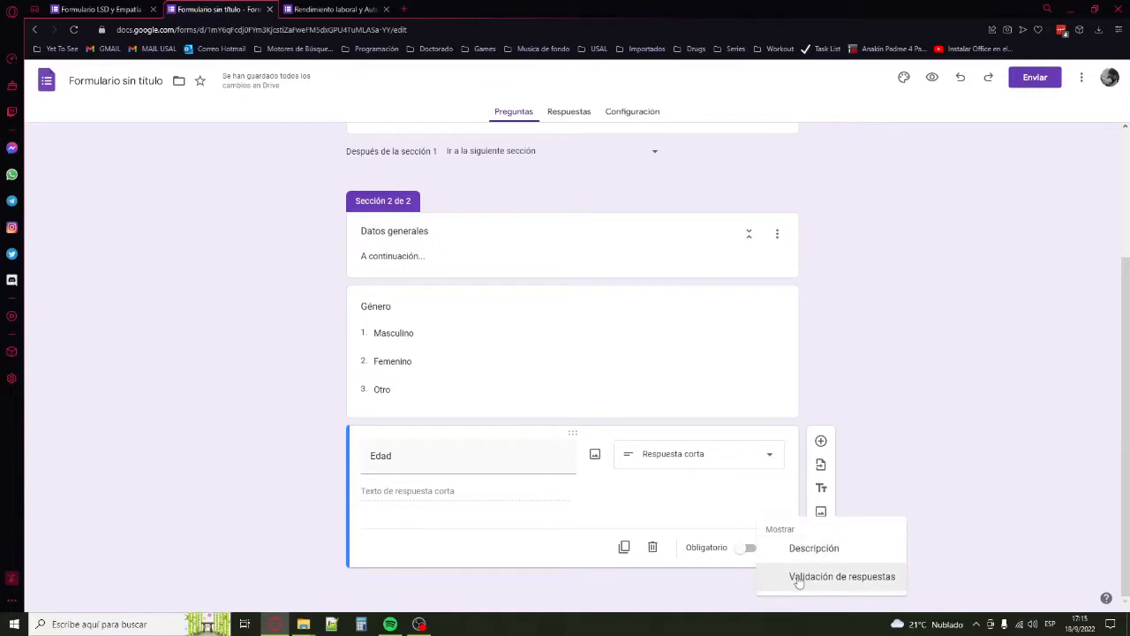
{"action": "left_click", "coordinate": [794, 575]}
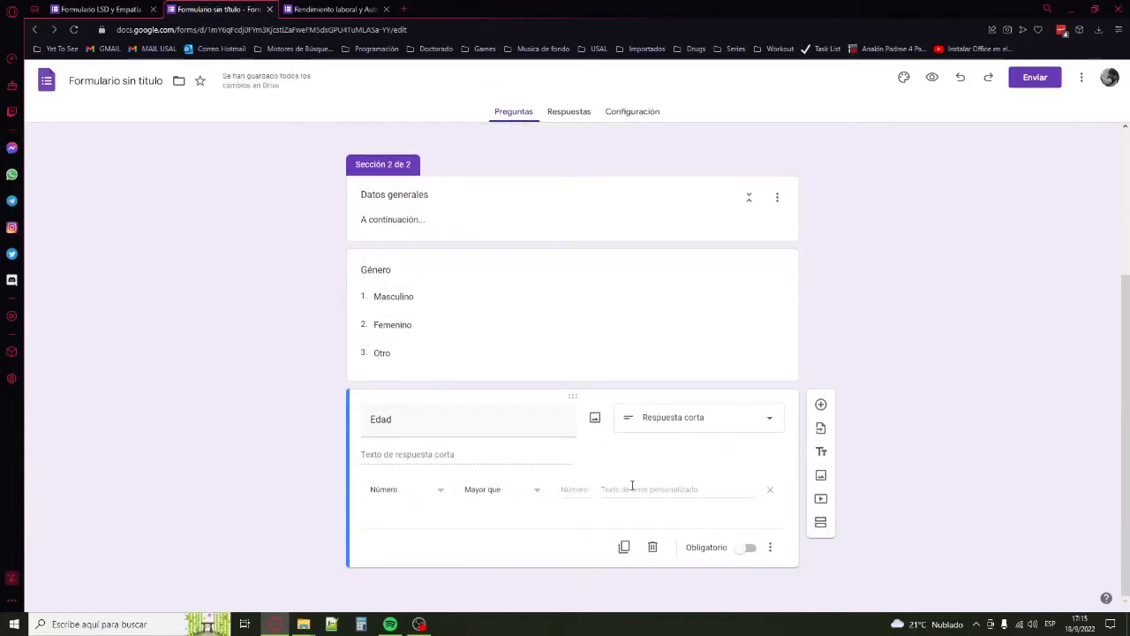
{"action": "left_click", "coordinate": [395, 504]}
{"action": "left_click", "coordinate": [403, 497]}
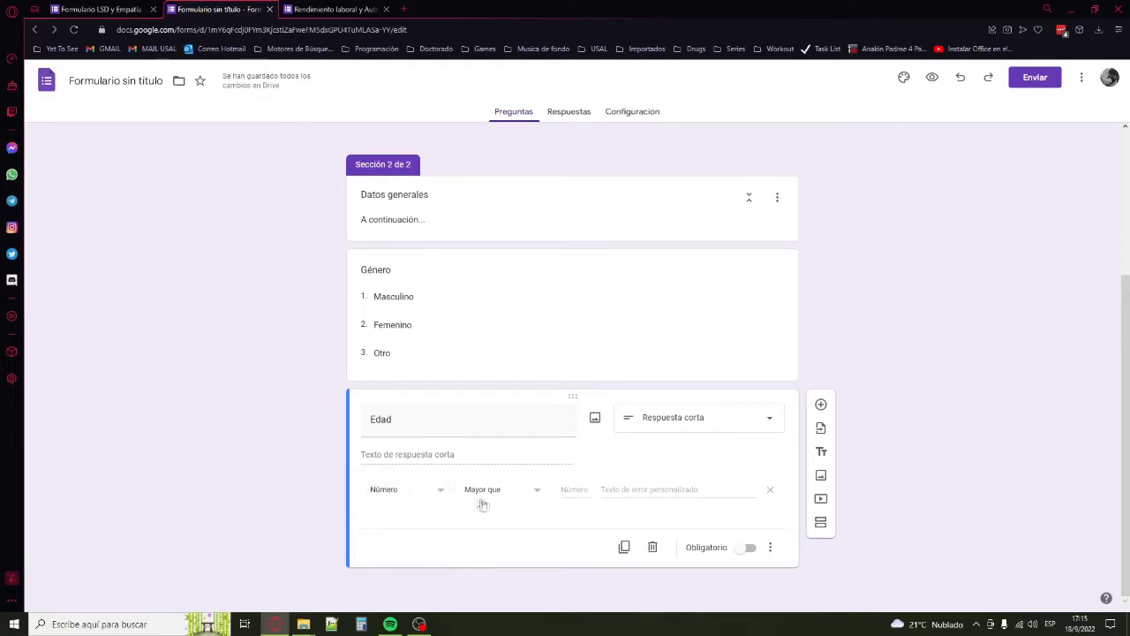
{"action": "left_click", "coordinate": [572, 490]}
{"action": "type", "text": "18"}
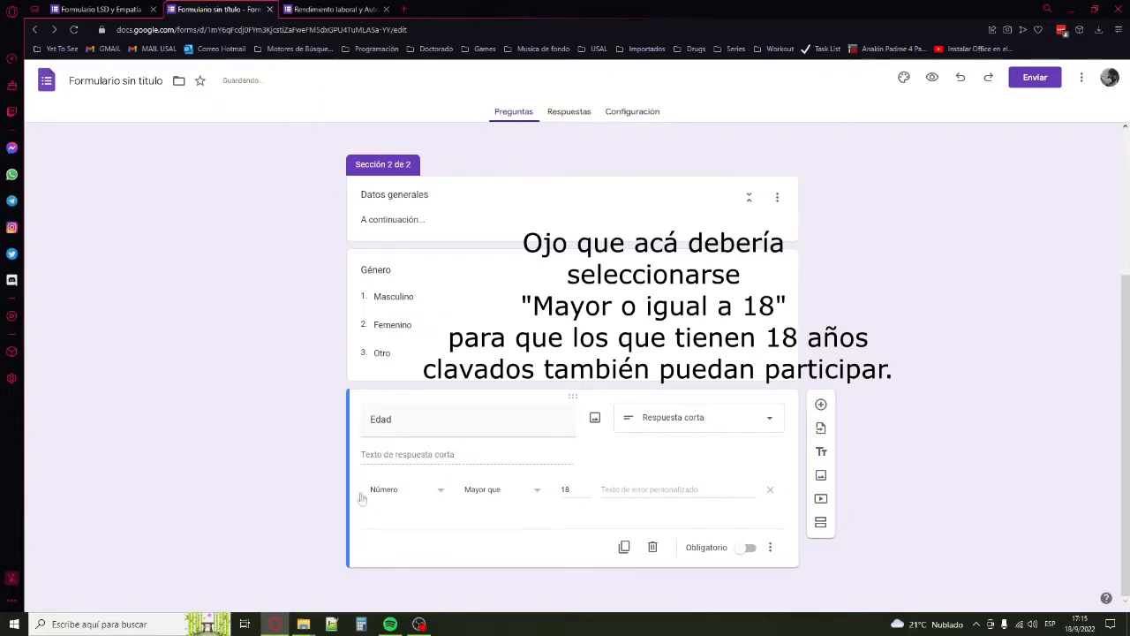
Set the Edad validation's custom error text to "Debe indicar su edad en números y ser mayor de edad".
{"action": "left_click", "coordinate": [657, 492]}
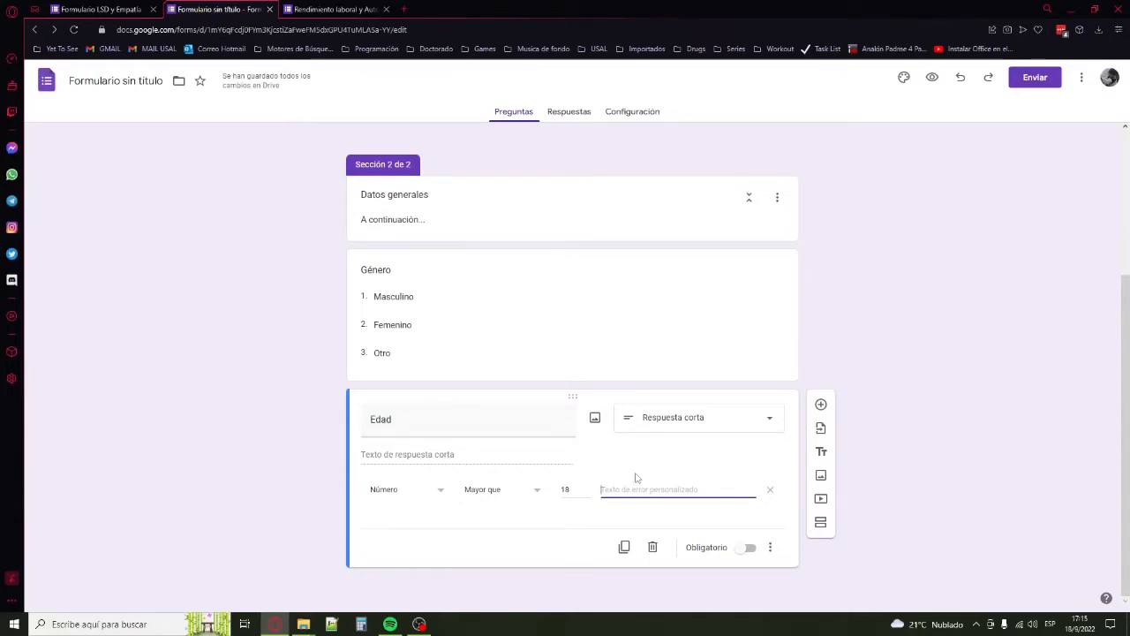
{"action": "type", "text": "Debe indicar su edad "}
{"action": "type", "text": "en números"}
{"action": "type", "text": " y ser mayor de edad"}
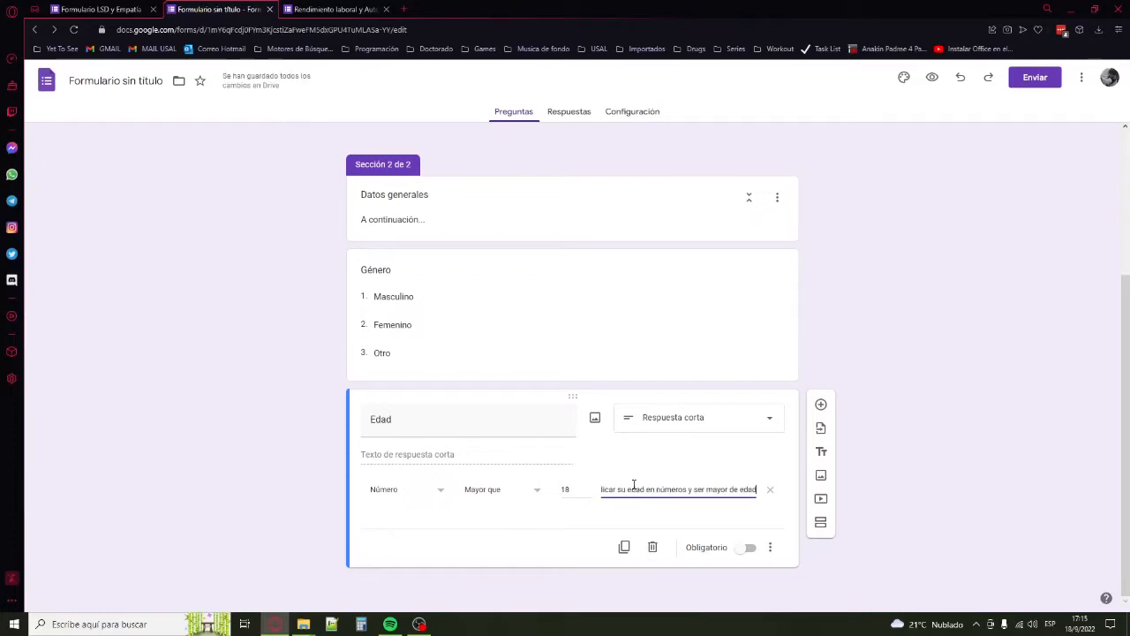
Preview the form, continue to the Datos generales section and test the Edad validation with the text "asfasf".
{"action": "left_click", "coordinate": [932, 77]}
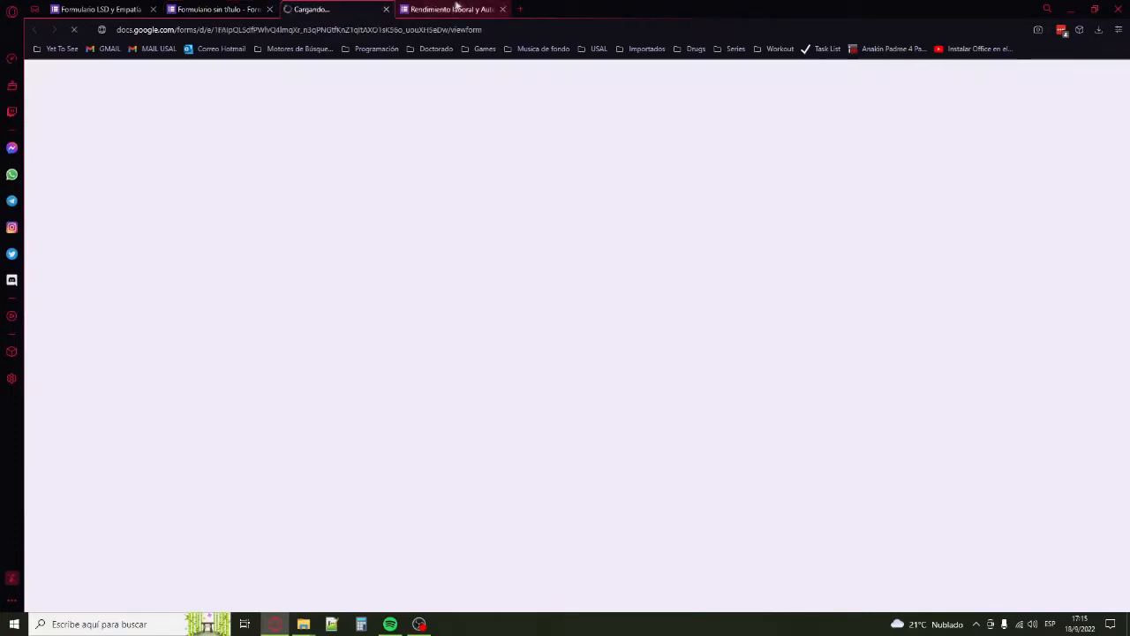
{"action": "left_click", "coordinate": [442, 284]}
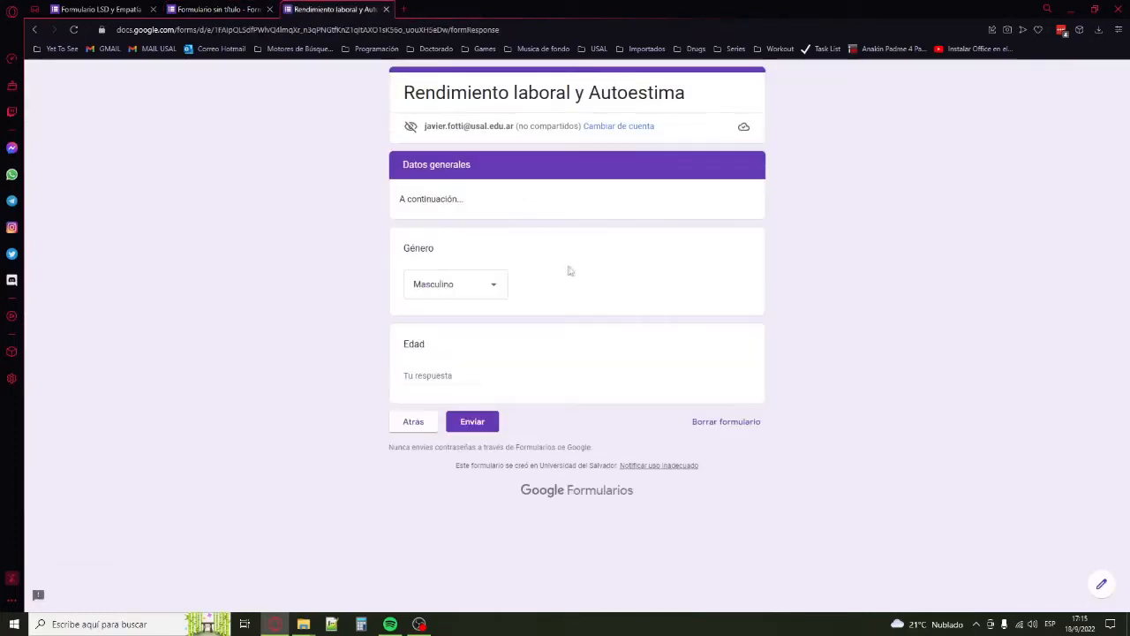
{"action": "left_click", "coordinate": [442, 374]}
{"action": "type", "text": "asfasf"}
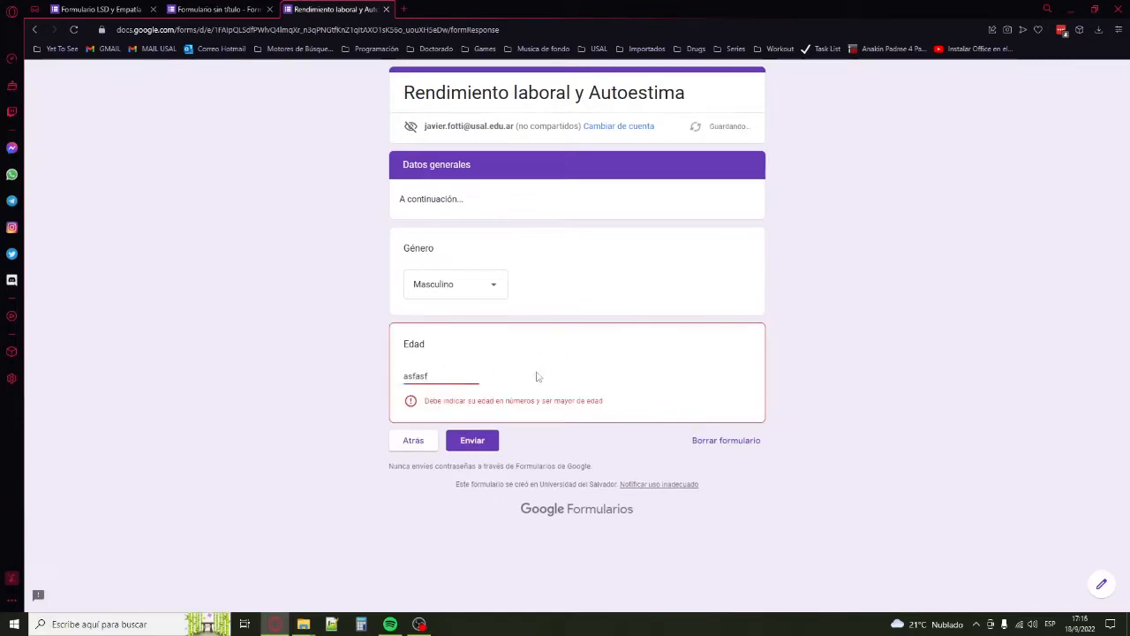
{"action": "left_click_drag", "start_coordinate": [428, 401], "coordinate": [608, 402]}
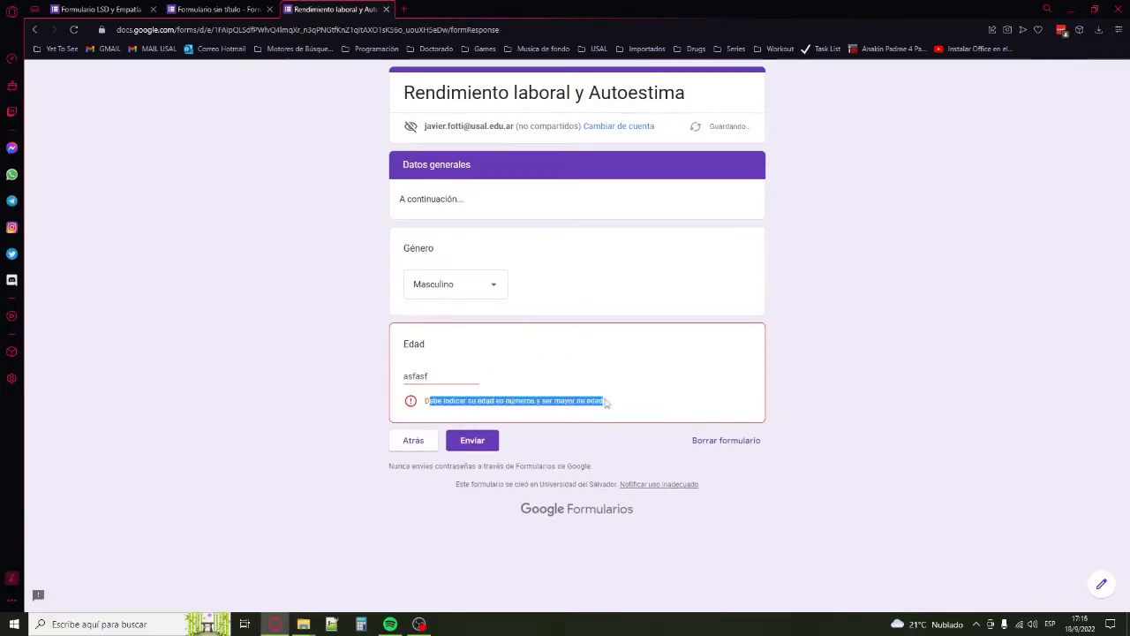
{"action": "left_click", "coordinate": [620, 404]}
Test the Edad validation in the preview with the ages 17 and 20.
{"action": "left_click_drag", "start_coordinate": [438, 375], "coordinate": [344, 380]}
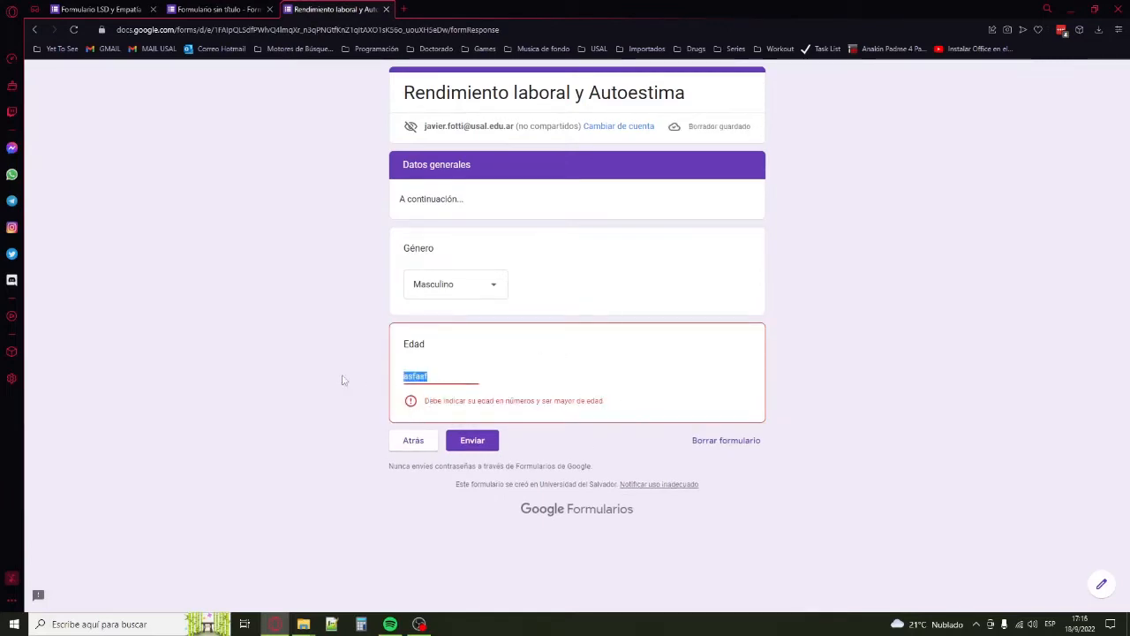
{"action": "type", "text": "17"}
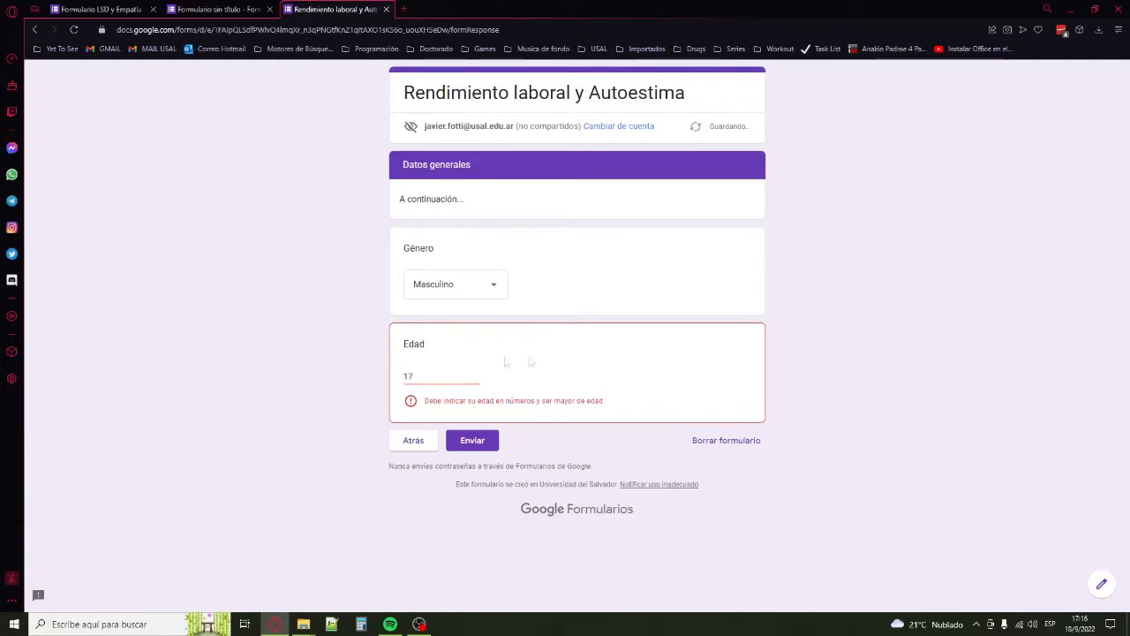
{"action": "left_click_drag", "start_coordinate": [411, 378], "coordinate": [357, 378]}
{"action": "type", "text": "20"}
{"action": "left_click", "coordinate": [966, 369]}
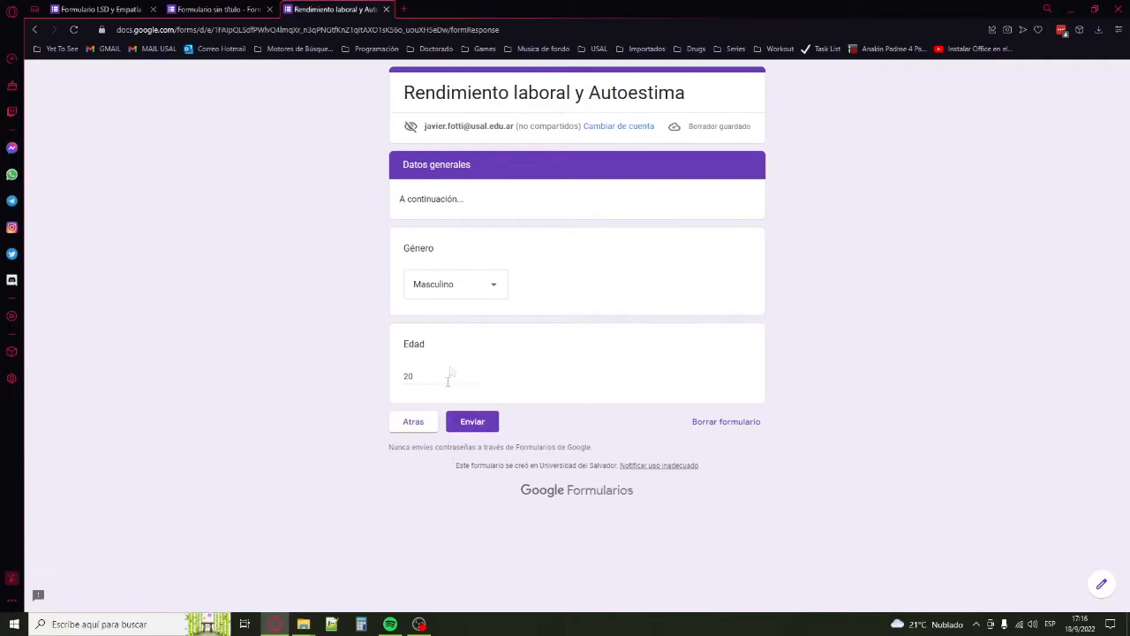
Return to the form editor and change the Género question's type to Varias opciones.
{"action": "left_click", "coordinate": [269, 7]}
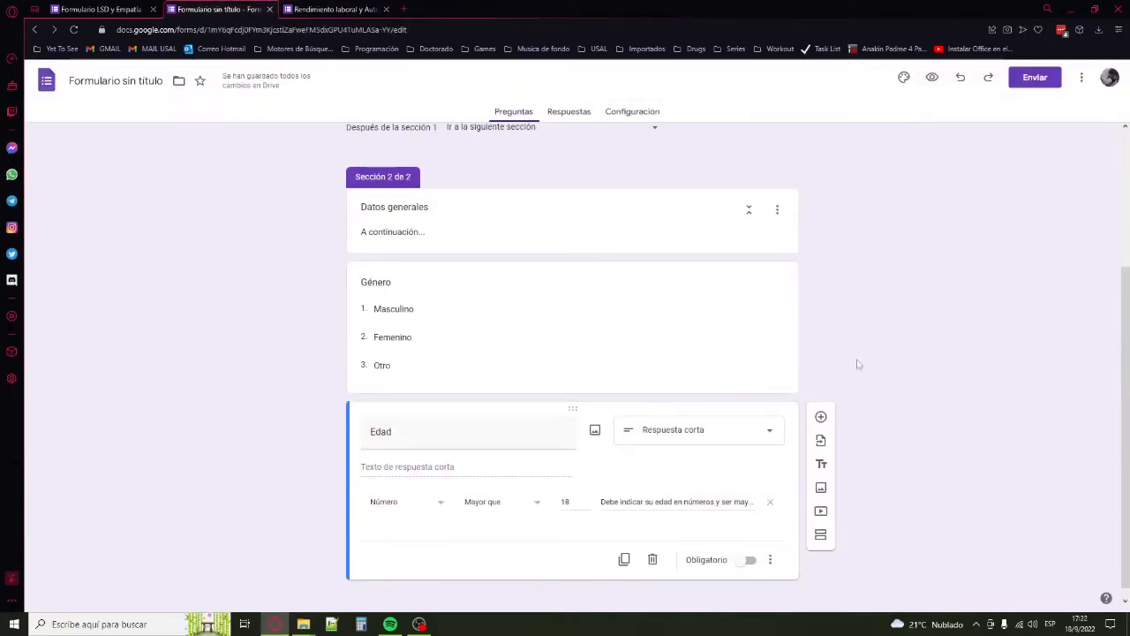
{"action": "scroll", "coordinate": [906, 306], "scroll_direction": "up", "scroll_amount": 2}
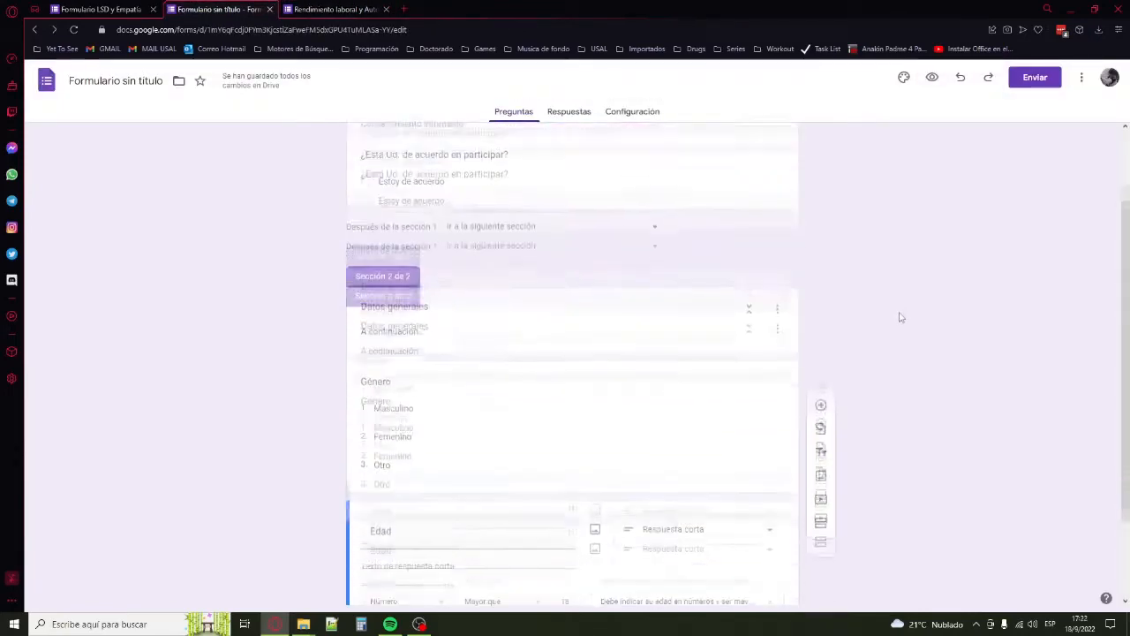
{"action": "scroll", "coordinate": [902, 319], "scroll_direction": "down", "scroll_amount": 3}
{"action": "scroll", "coordinate": [900, 323], "scroll_direction": "up", "scroll_amount": 1}
{"action": "left_click", "coordinate": [660, 379]}
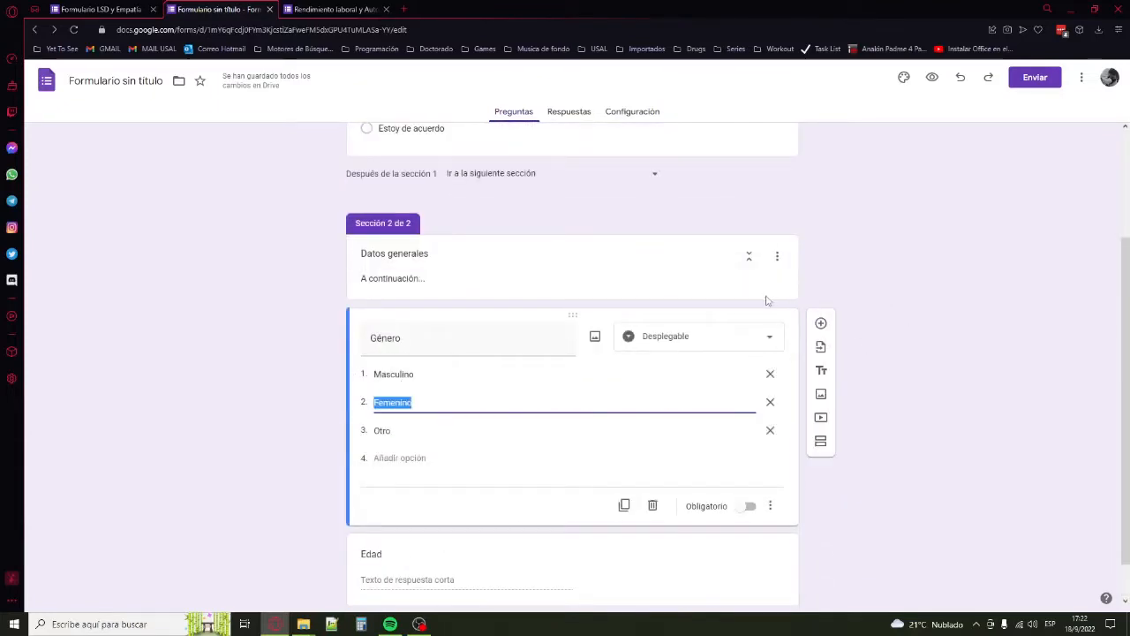
{"action": "left_click", "coordinate": [679, 339]}
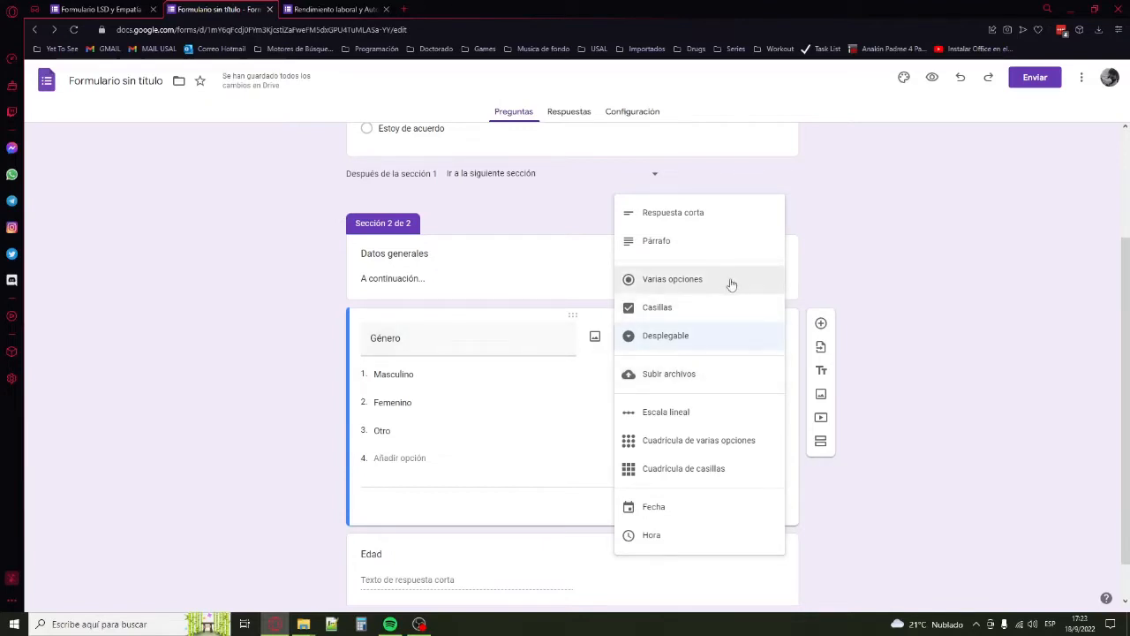
{"action": "left_click", "coordinate": [672, 288]}
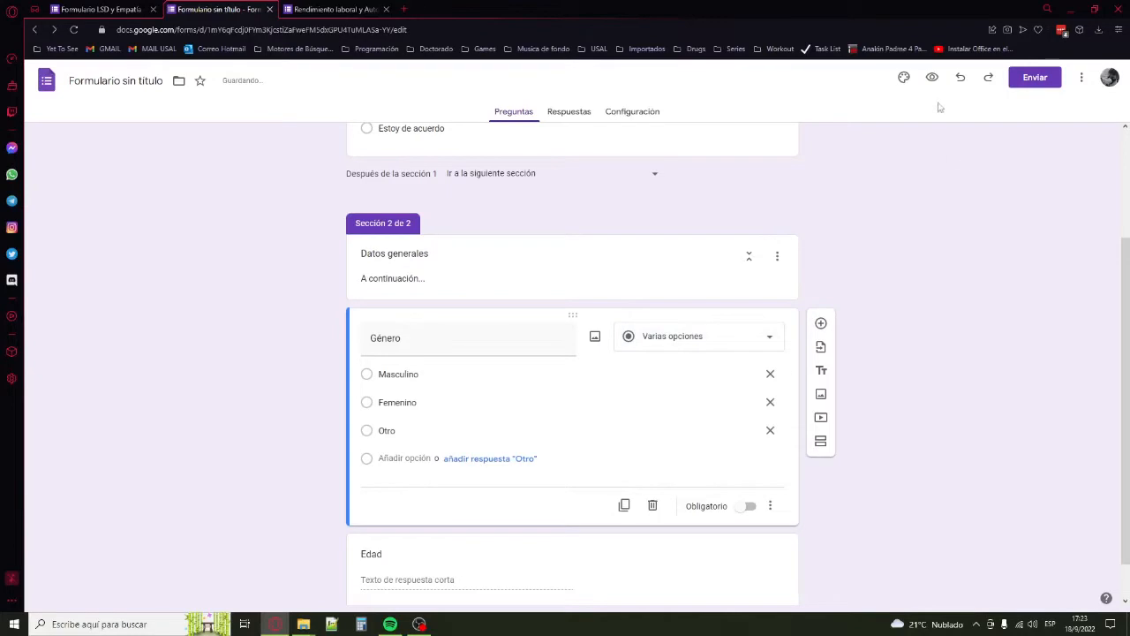
Preview the form, continue to Datos generales and try the Masculino, Femenino and Otro choices of the Género question.
{"action": "left_click", "coordinate": [932, 76]}
{"action": "left_click", "coordinate": [503, 9]}
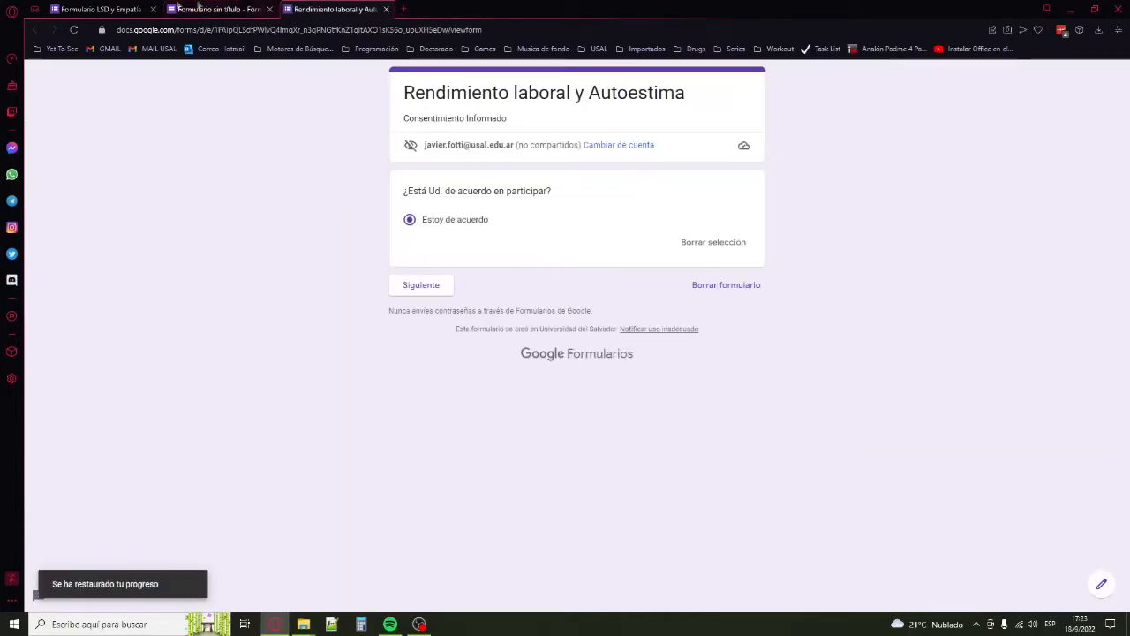
{"action": "left_click", "coordinate": [416, 284]}
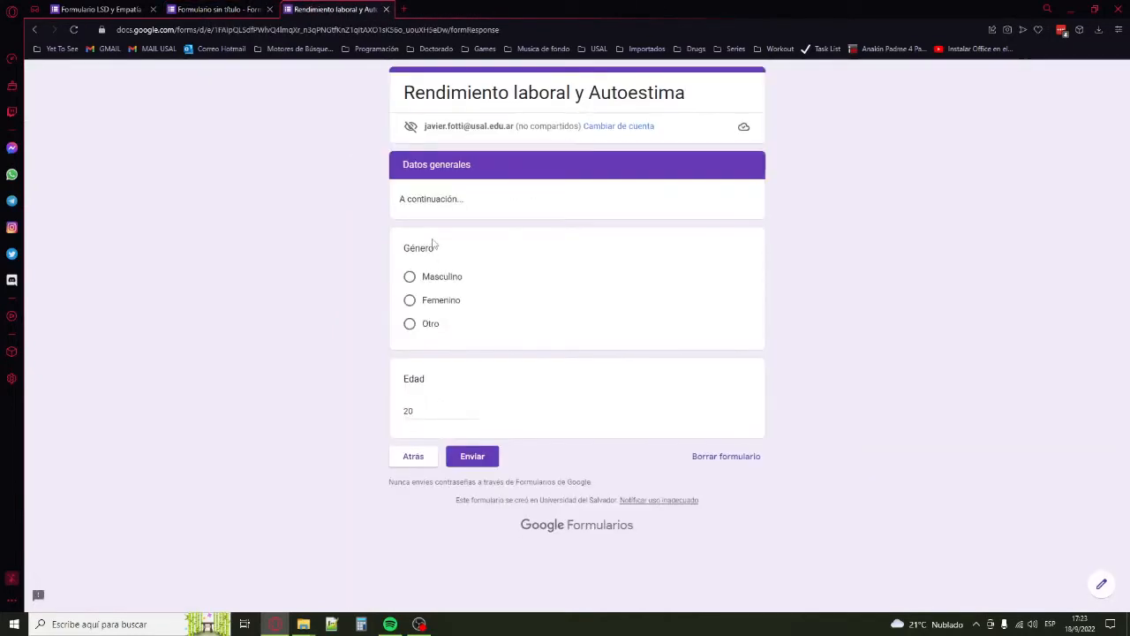
{"action": "left_click", "coordinate": [428, 301]}
{"action": "left_click", "coordinate": [428, 328]}
{"action": "left_click", "coordinate": [428, 302]}
{"action": "left_click", "coordinate": [426, 279]}
{"action": "left_click", "coordinate": [427, 302]}
{"action": "left_click", "coordinate": [412, 326]}
{"action": "left_click", "coordinate": [412, 282]}
{"action": "left_click", "coordinate": [410, 301]}
{"action": "left_click", "coordinate": [413, 279]}
Return to the form editor and change the Género question's type to Casillas.
{"action": "left_click", "coordinate": [216, 8]}
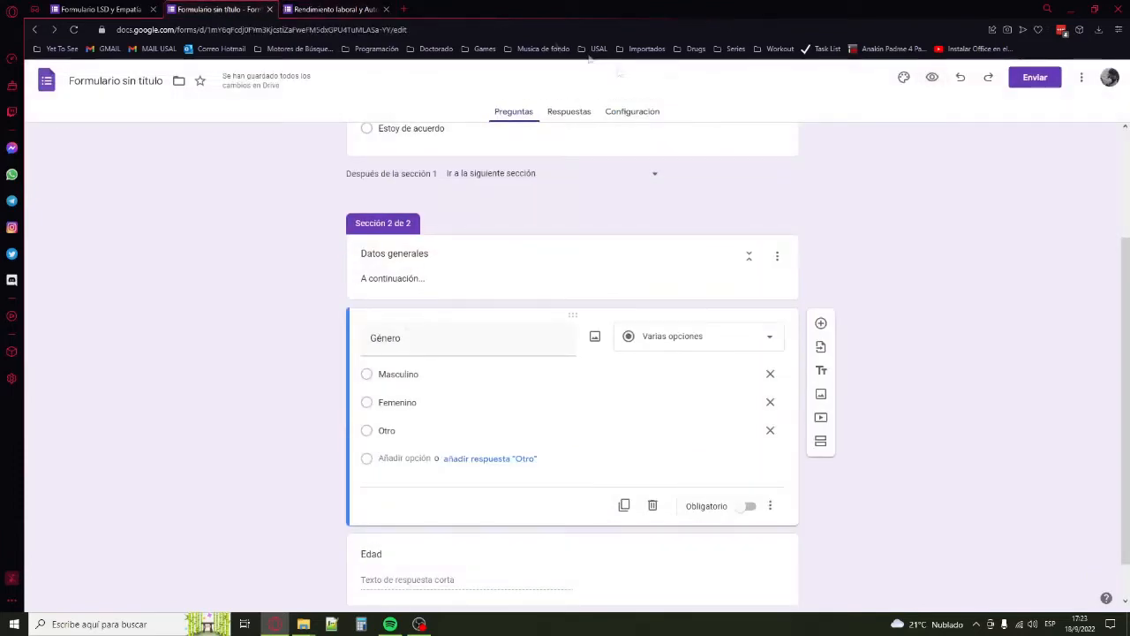
{"action": "left_click", "coordinate": [716, 344]}
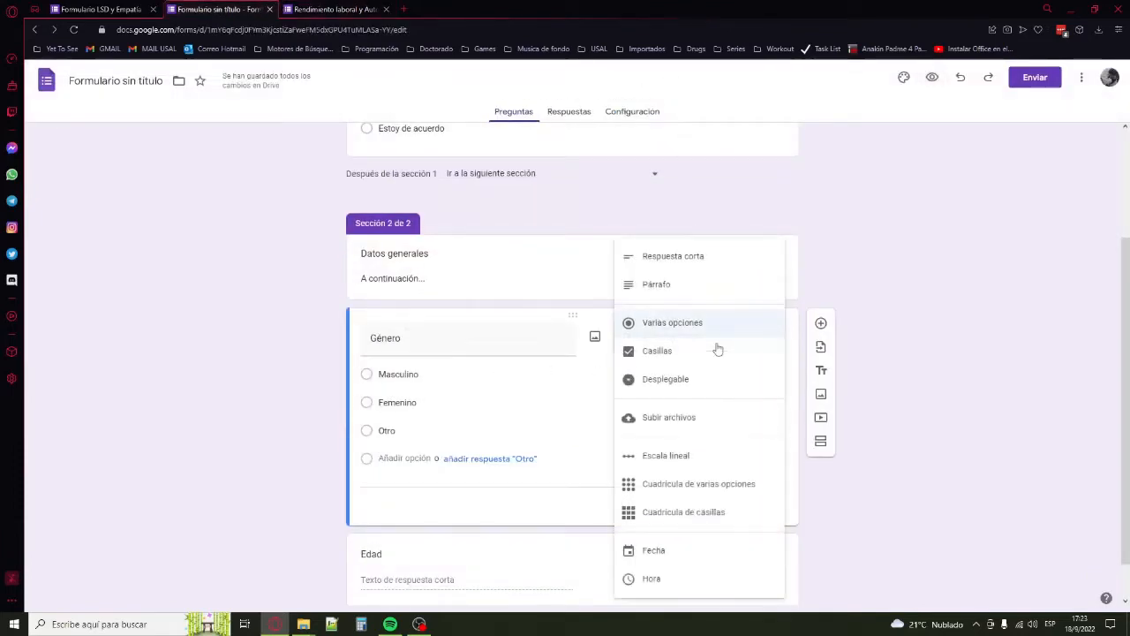
{"action": "left_click", "coordinate": [653, 358]}
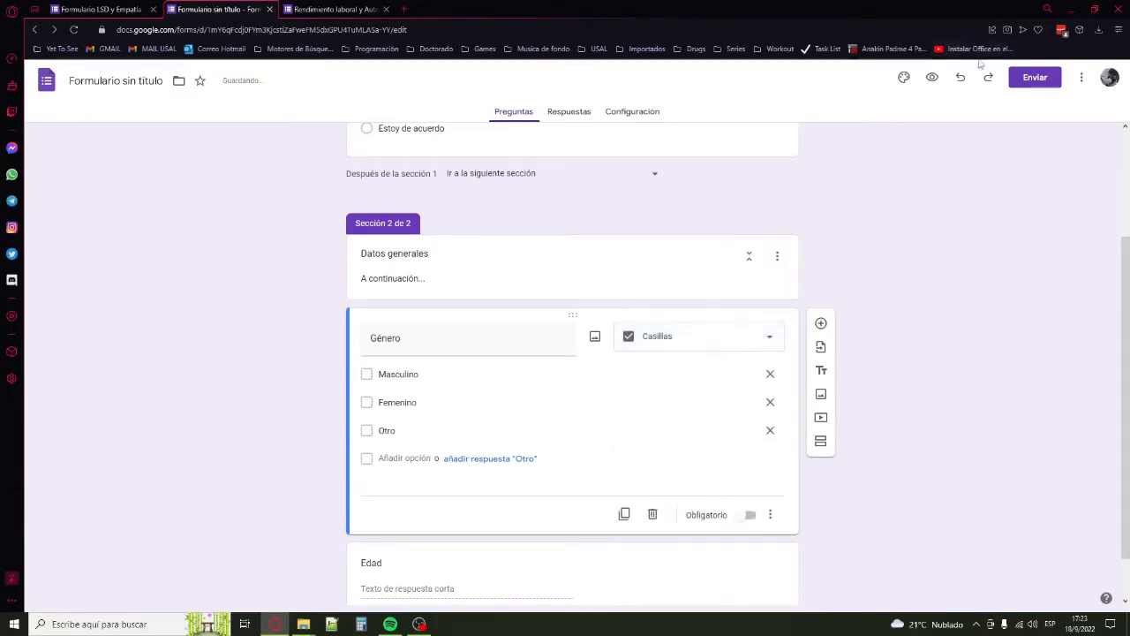
Preview the form, continue to Datos generales and try ticking and clearing the Género checkboxes.
{"action": "left_click", "coordinate": [933, 79]}
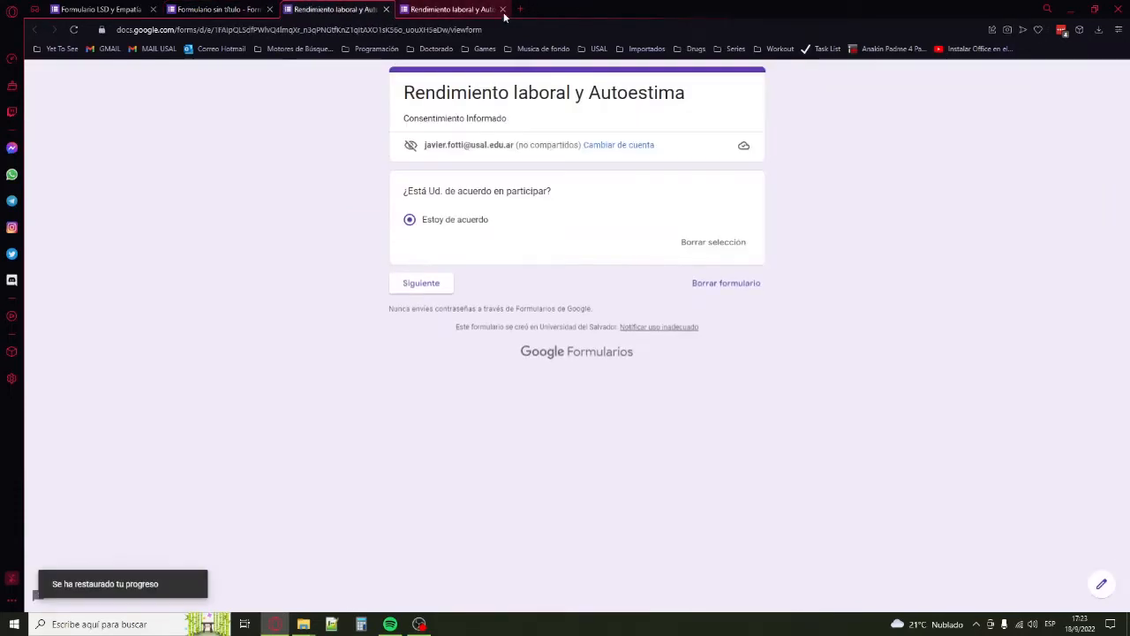
{"action": "left_click", "coordinate": [421, 284]}
{"action": "left_click", "coordinate": [409, 297]}
{"action": "left_click", "coordinate": [409, 317]}
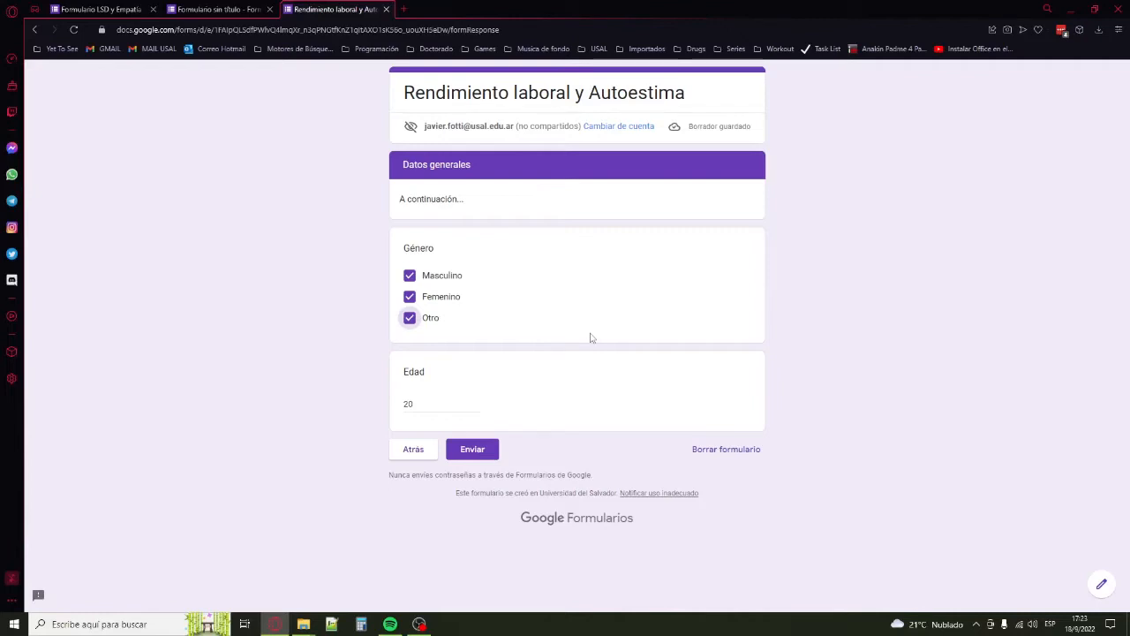
{"action": "left_click", "coordinate": [408, 320]}
{"action": "left_click", "coordinate": [409, 298]}
{"action": "left_click", "coordinate": [409, 275]}
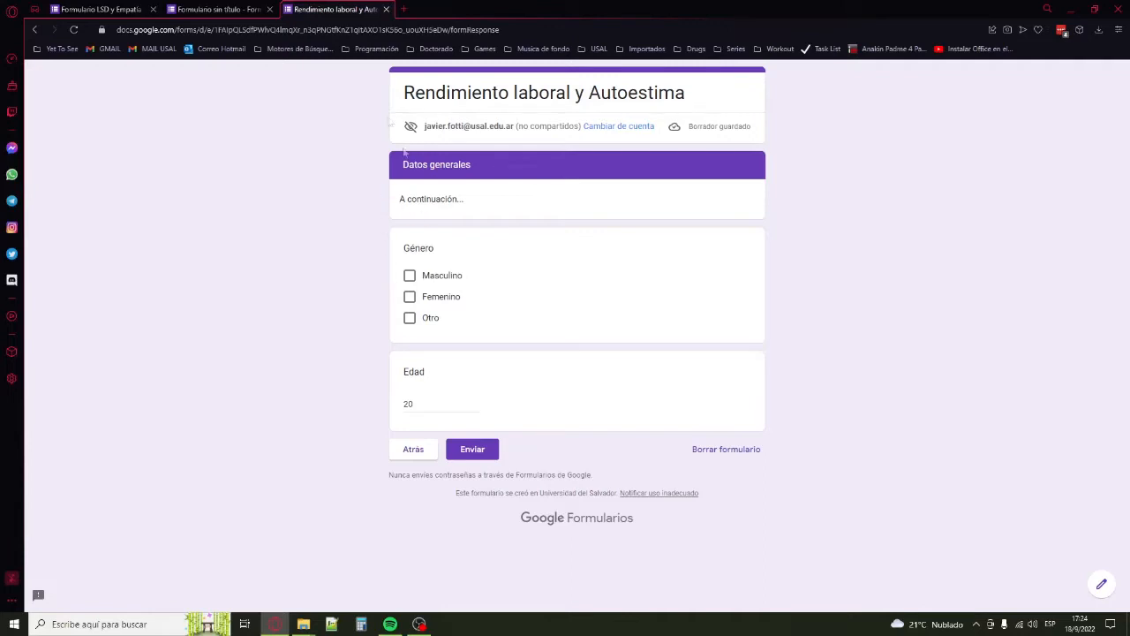
Return to the form editor and look over the available question types without changing the Género question.
{"action": "left_click", "coordinate": [251, 9]}
{"action": "left_click", "coordinate": [680, 338]}
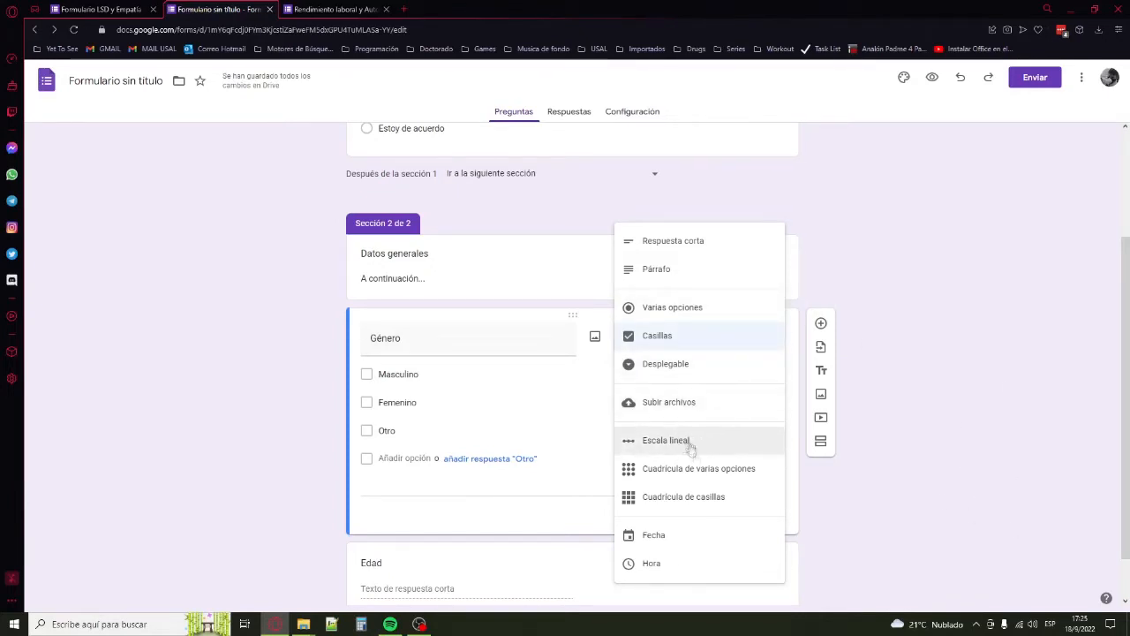
{"action": "left_click", "coordinate": [914, 454]}
{"action": "scroll", "coordinate": [883, 371], "scroll_direction": "down", "scroll_amount": 1}
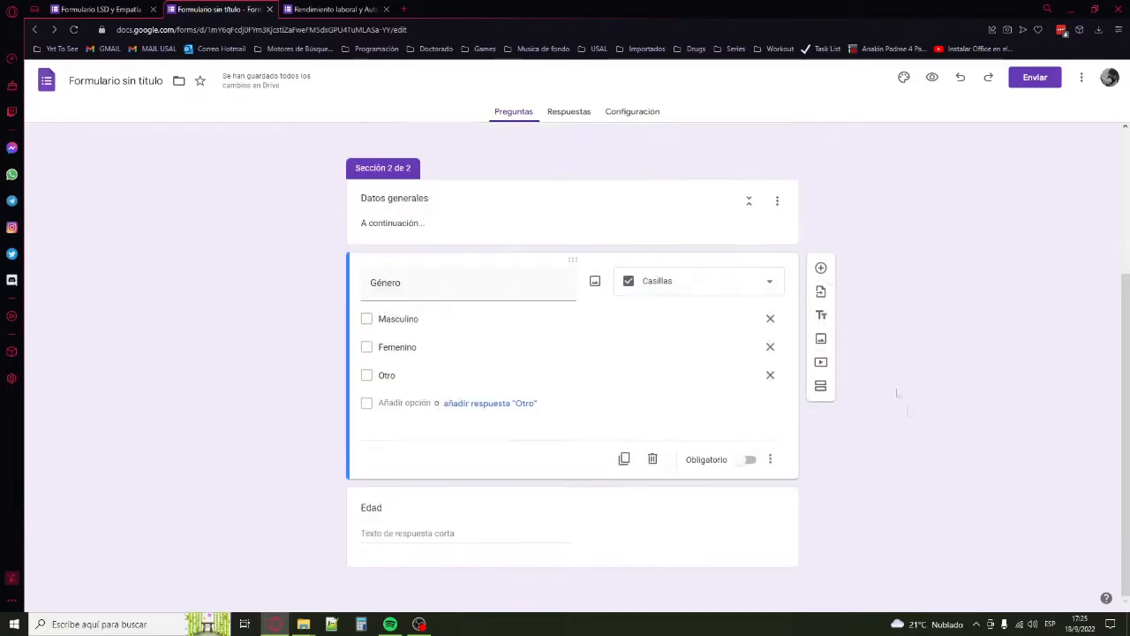
Add a question "Pregunta que se contesta en sentido lineal" of type Escala lineal below the Edad question.
{"action": "left_click", "coordinate": [822, 266]}
{"action": "left_click_drag", "start_coordinate": [572, 301], "coordinate": [543, 466]}
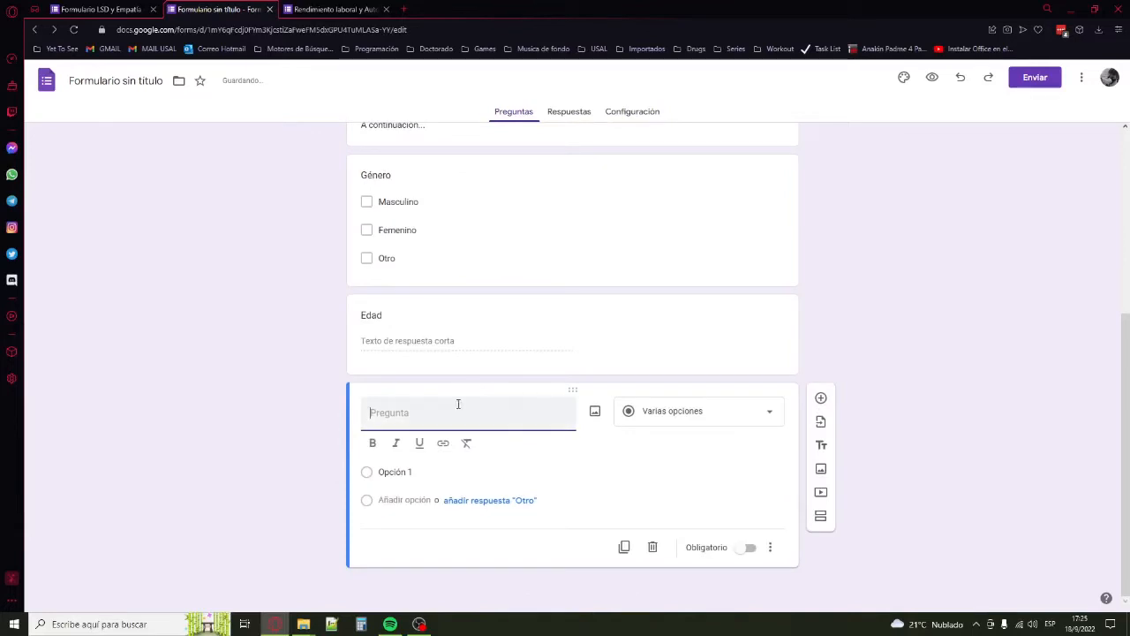
{"action": "type", "text": "Pregunta que se"}
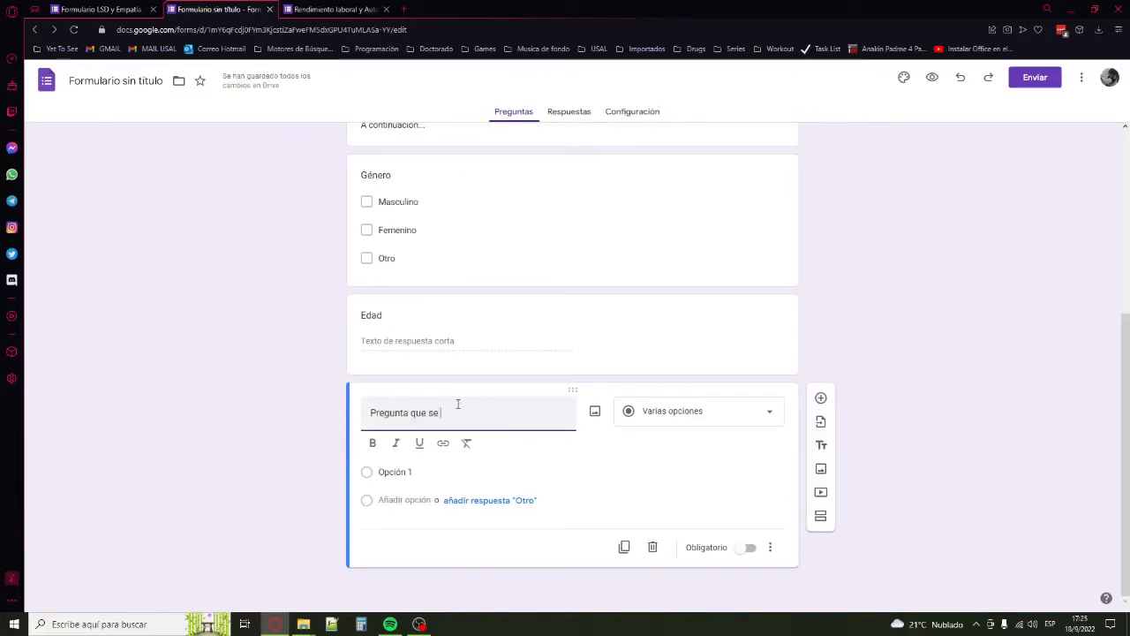
{"action": "type", "text": " contesta en sentido lineal"}
{"action": "left_click", "coordinate": [724, 411]}
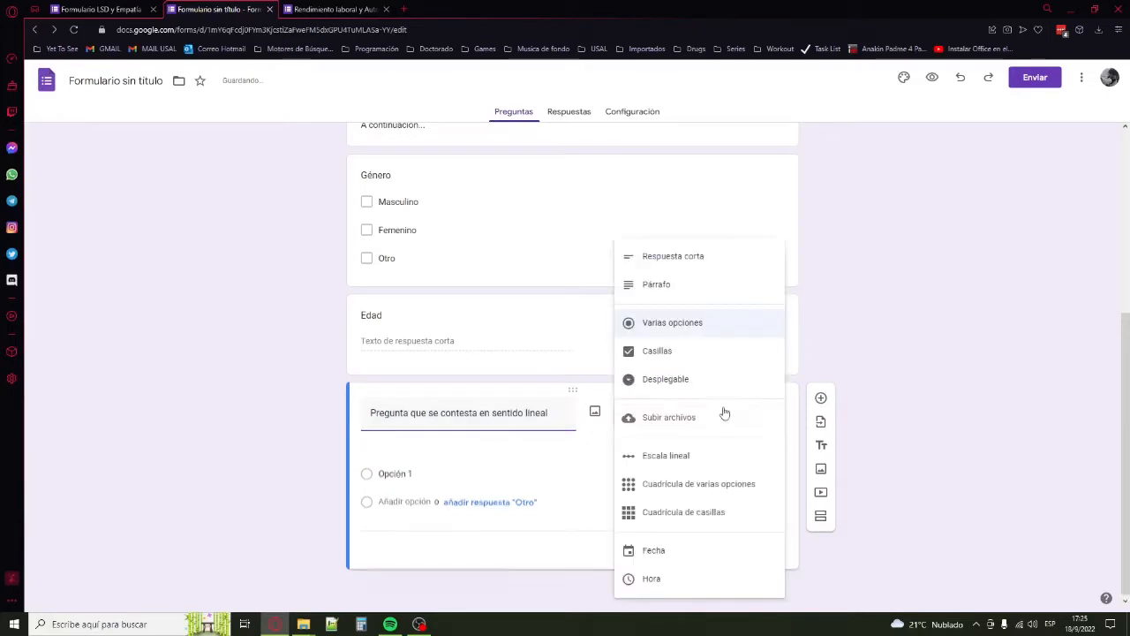
{"action": "left_click", "coordinate": [681, 454]}
Examine the start and end values available for the linear scale, leaving the range from 1 to 5.
{"action": "left_click", "coordinate": [389, 436]}
{"action": "left_click", "coordinate": [389, 436]}
{"action": "left_click", "coordinate": [443, 437]}
{"action": "left_click", "coordinate": [545, 465]}
{"action": "left_click", "coordinate": [444, 436]}
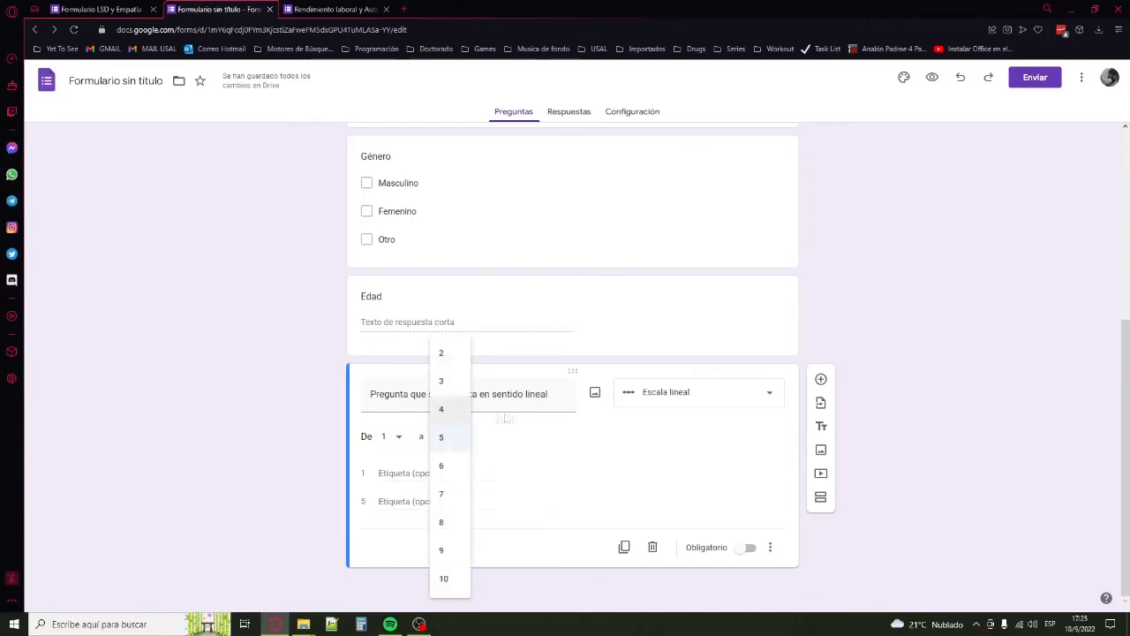
{"action": "left_click", "coordinate": [500, 524]}
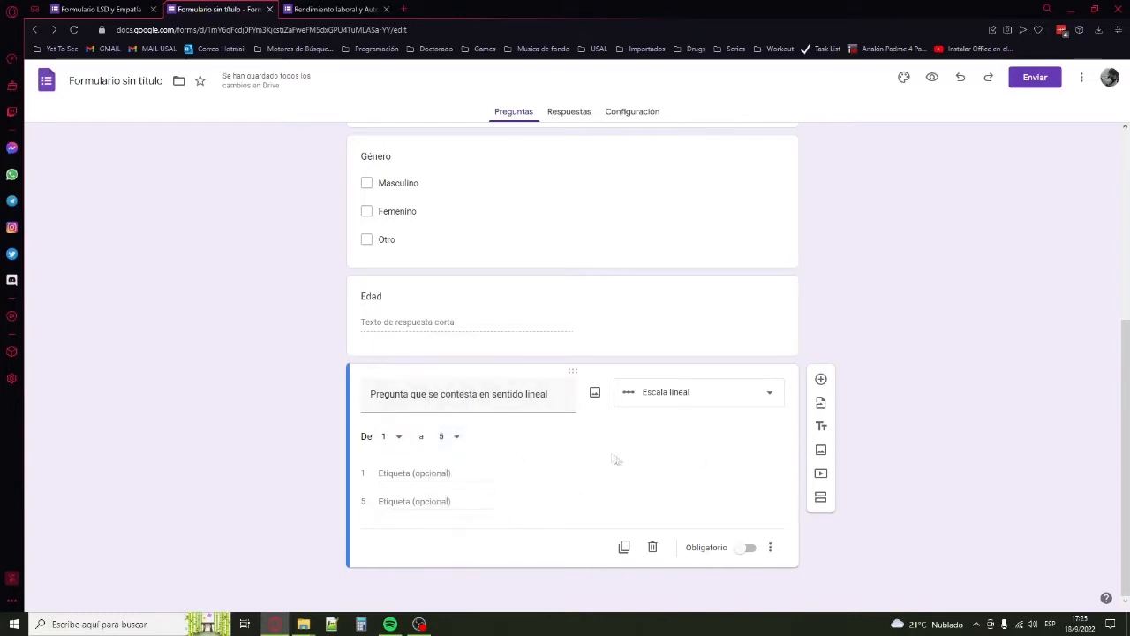
Label the linear scale's value 1 "No me siento para nada identificado" and value 5 "Me siento muy identificado".
{"action": "left_click", "coordinate": [417, 475]}
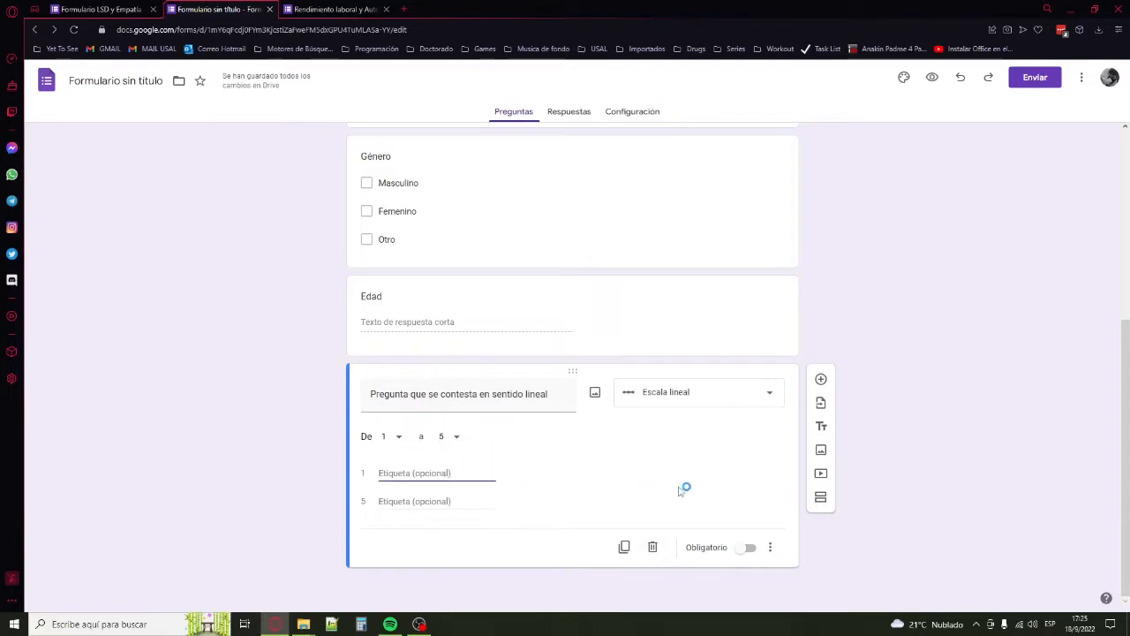
{"action": "type", "text": "No me siento para nada"}
{"action": "type", "text": " identifica"}
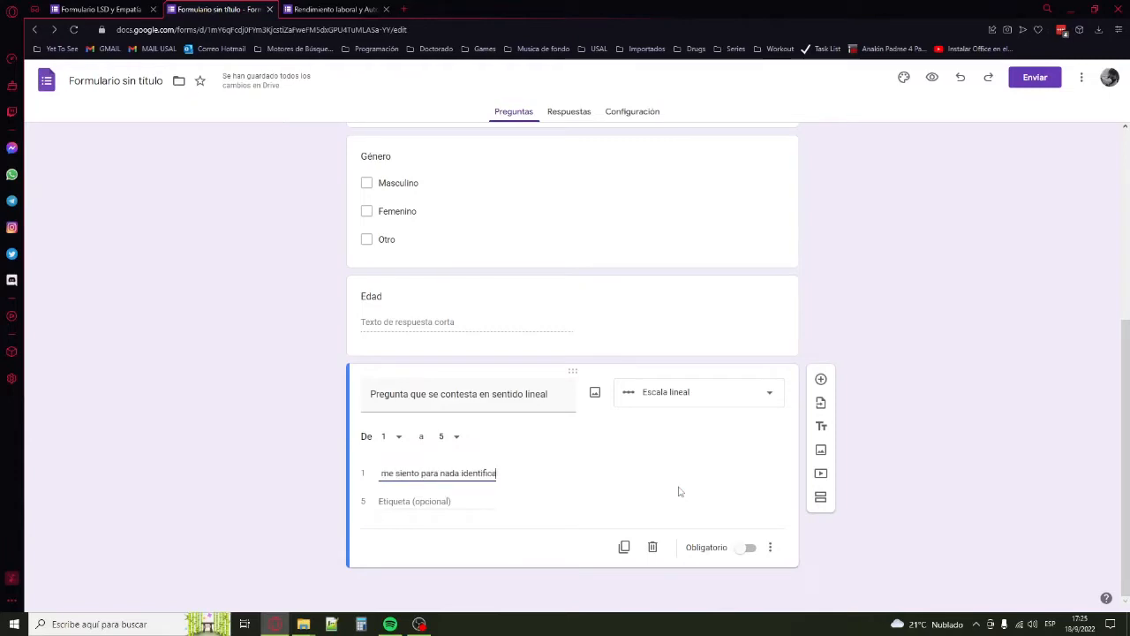
{"action": "type", "text": "do"}
{"action": "key", "text": "Tab"}
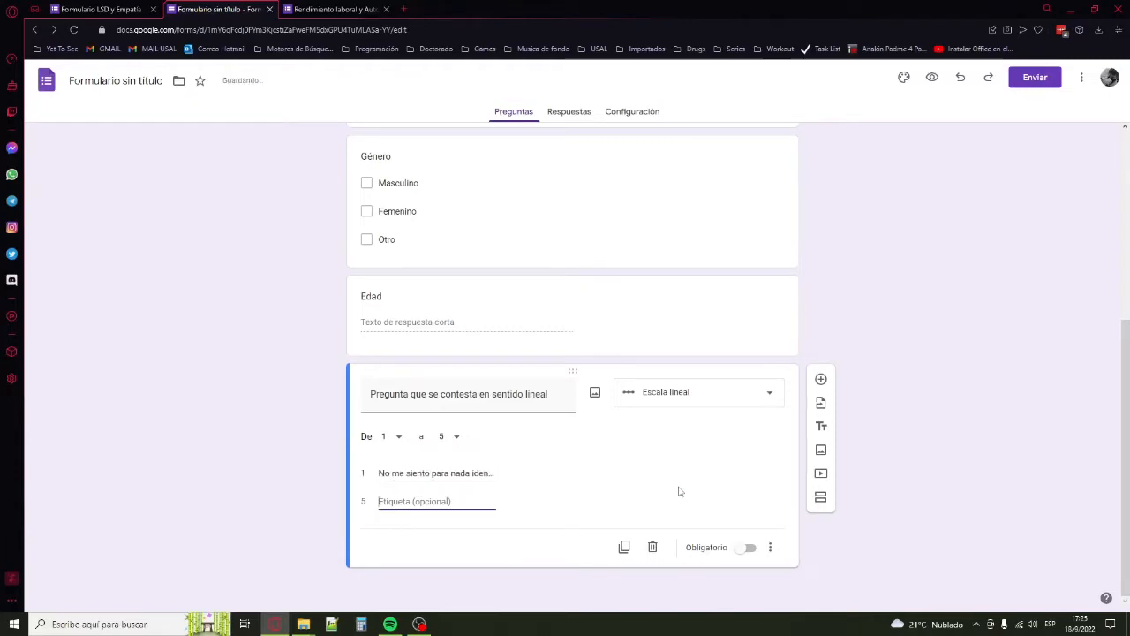
{"action": "type", "text": "Me siento muy identificado"}
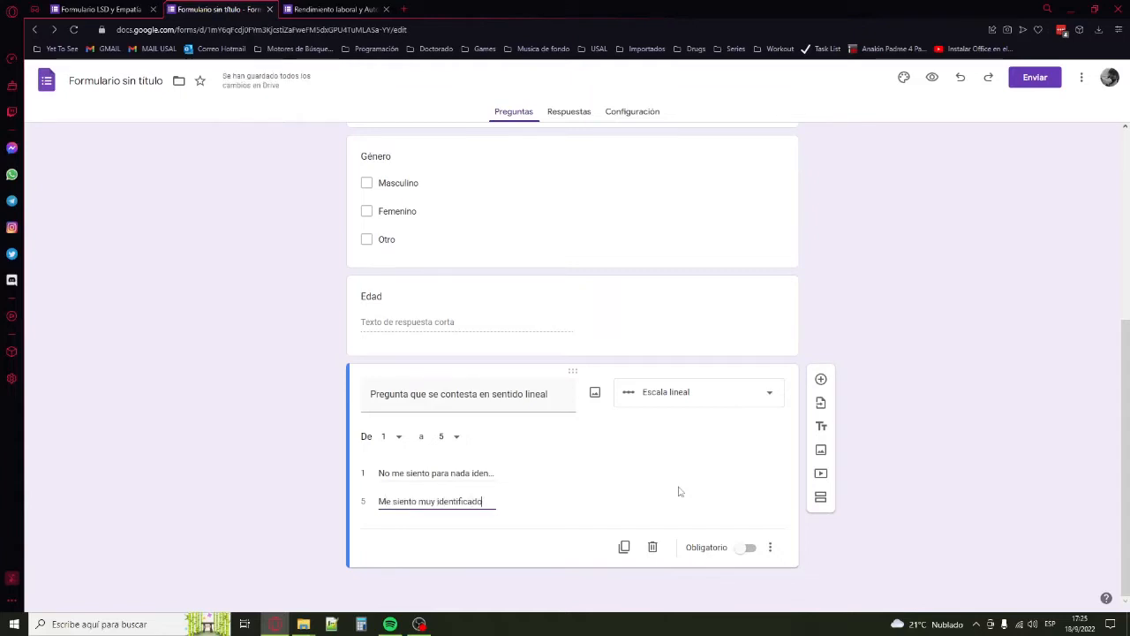
Preview the form's Datos generales section, try answers 2 and 5 on the linear scale, and return to the editor.
{"action": "left_click", "coordinate": [932, 77]}
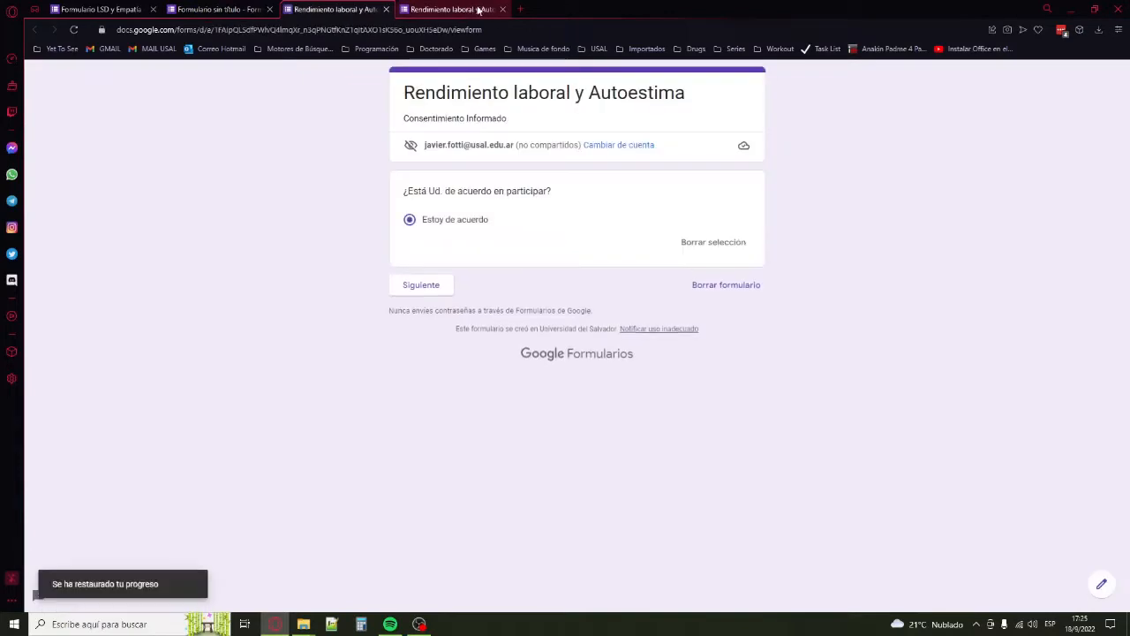
{"action": "left_click", "coordinate": [503, 9]}
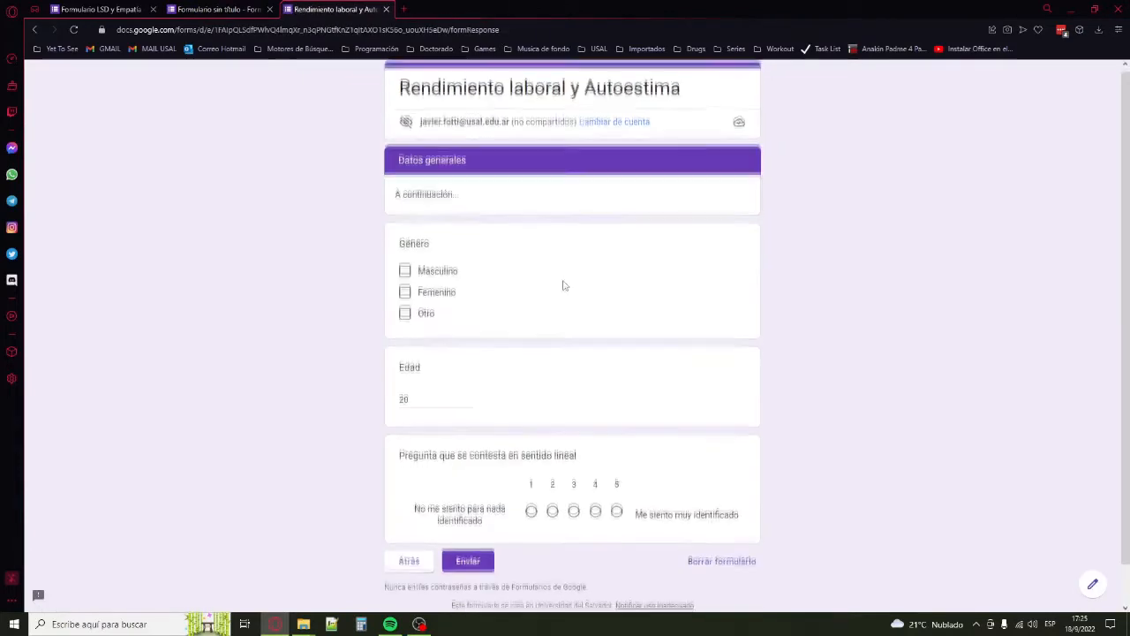
{"action": "scroll", "coordinate": [547, 371], "scroll_direction": "down", "scroll_amount": 1}
{"action": "left_click", "coordinate": [552, 468]}
{"action": "left_click", "coordinate": [616, 468]}
{"action": "scroll", "coordinate": [585, 270], "scroll_direction": "down", "scroll_amount": 1}
{"action": "scroll", "coordinate": [594, 244], "scroll_direction": "up", "scroll_amount": 2}
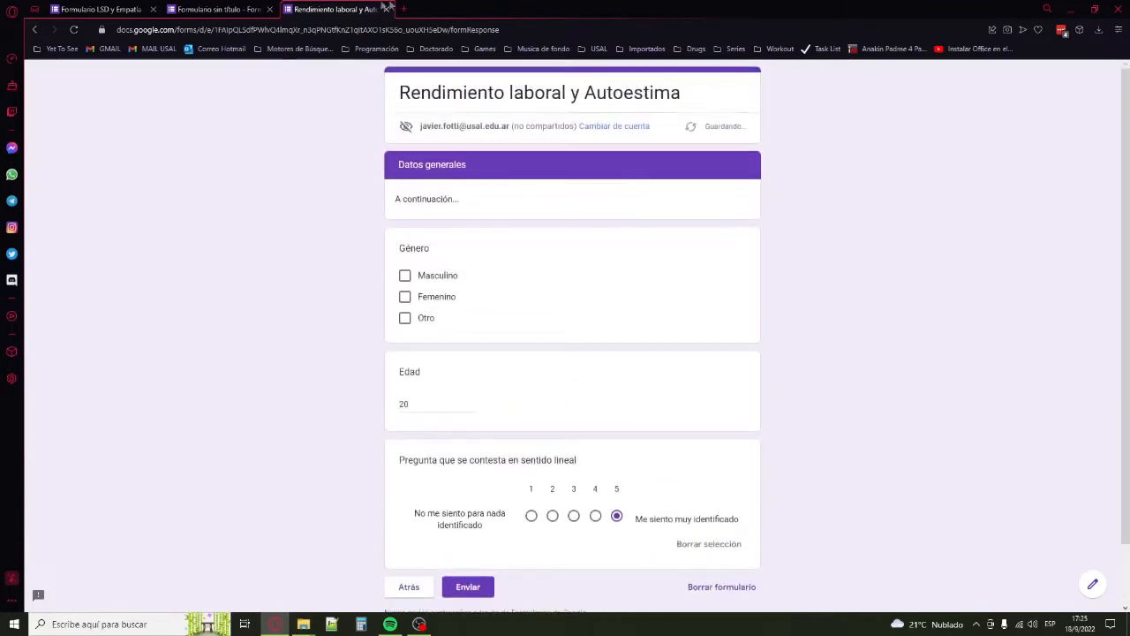
{"action": "left_click", "coordinate": [385, 8]}
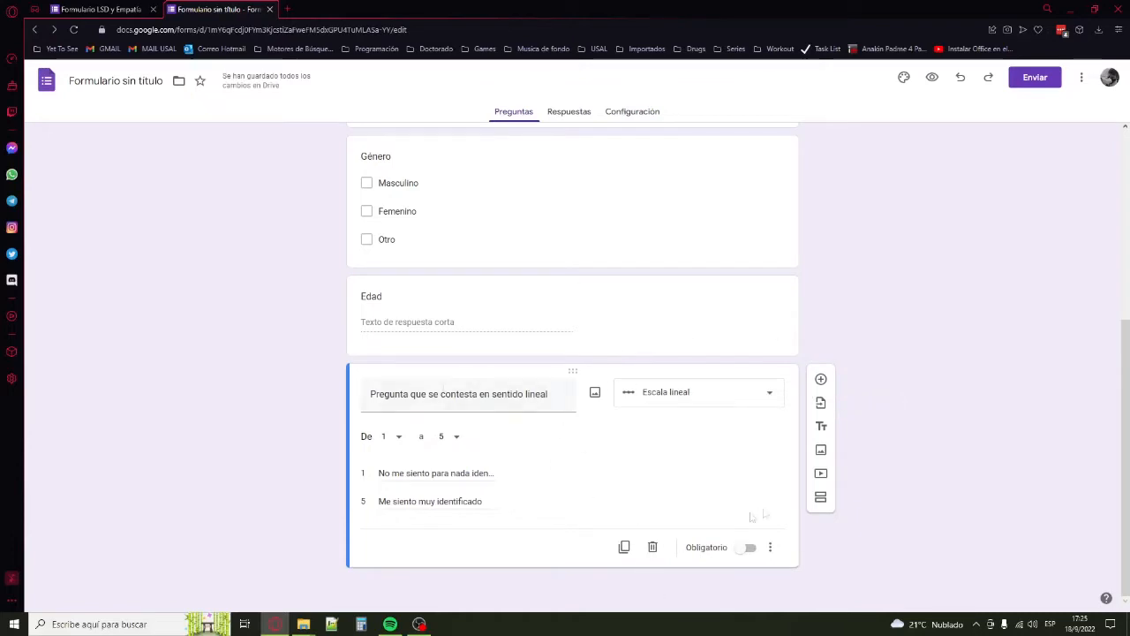
Duplicate the linear scale question "Pregunta que se contesta en sentido lineal", keeping its type and wording.
{"action": "left_click", "coordinate": [687, 403]}
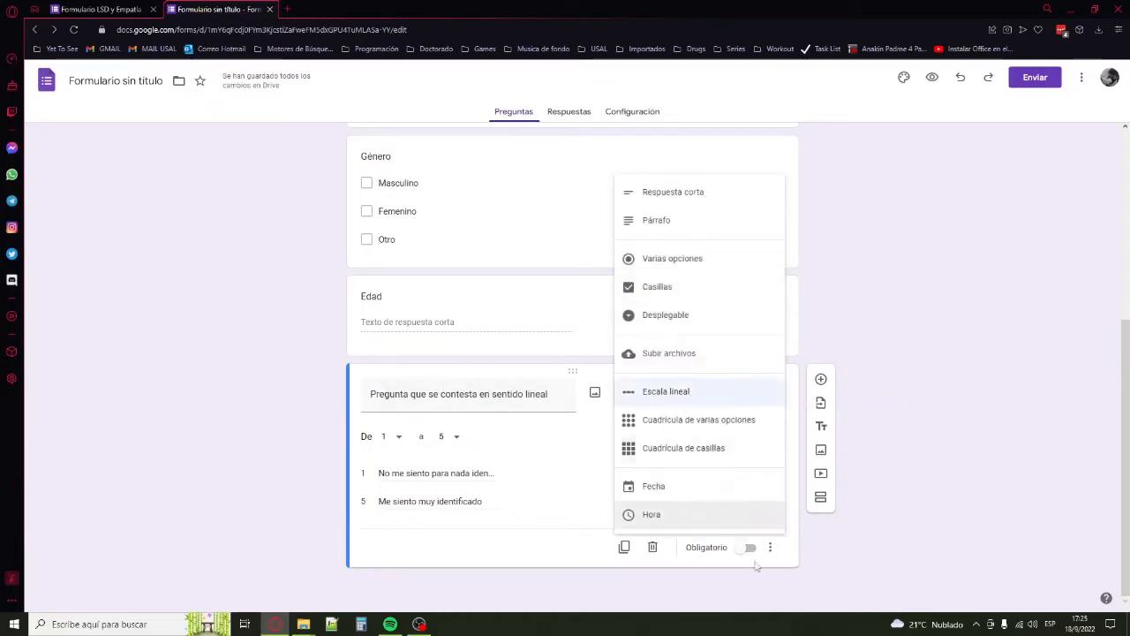
{"action": "left_click", "coordinate": [916, 456]}
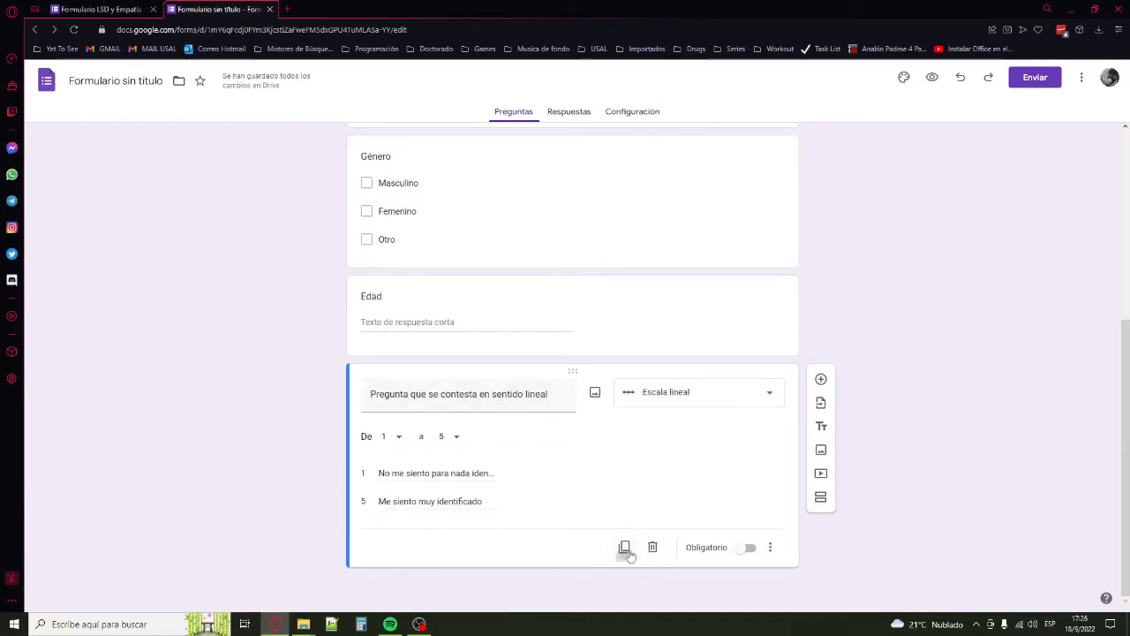
{"action": "left_click", "coordinate": [624, 547]}
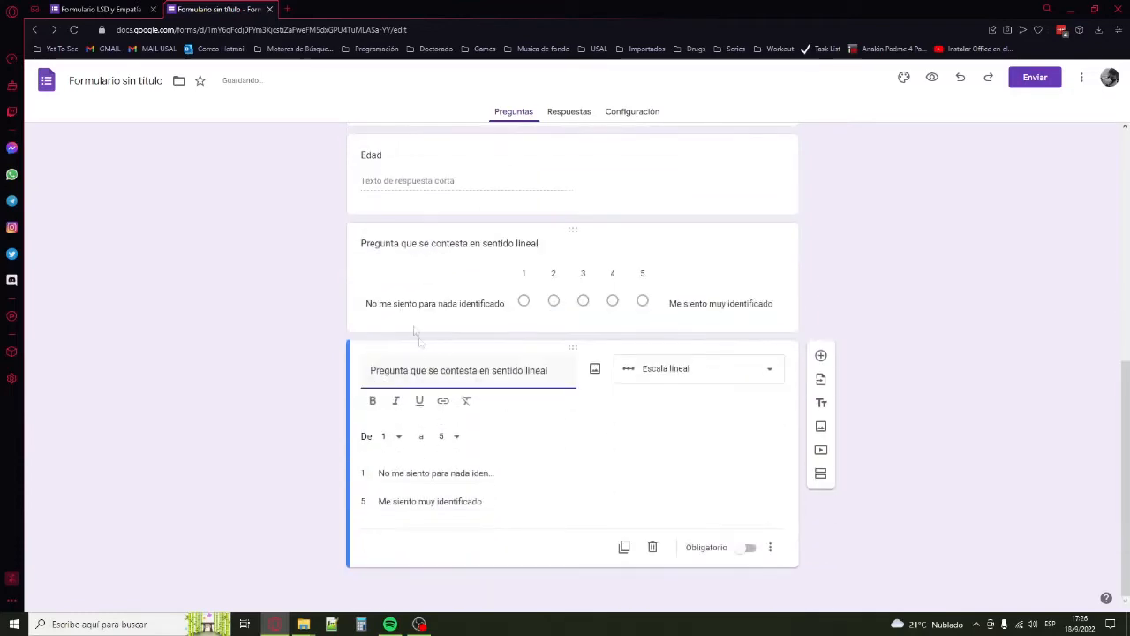
{"action": "left_click_drag", "start_coordinate": [385, 370], "coordinate": [549, 371]}
{"action": "left_click", "coordinate": [425, 378]}
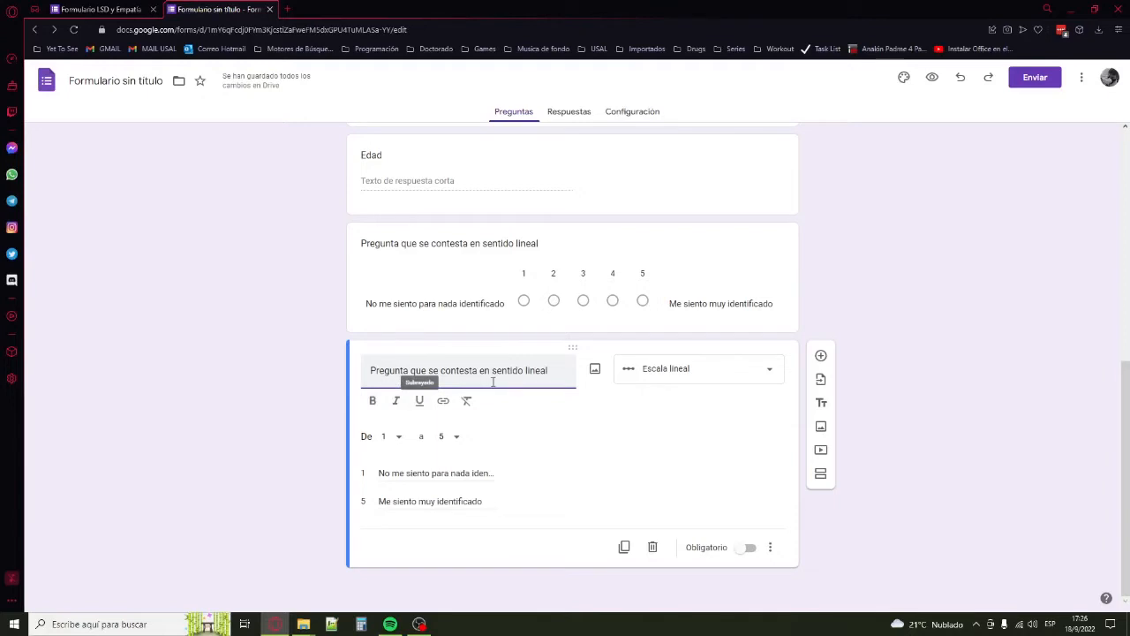
{"action": "scroll", "coordinate": [905, 443], "scroll_direction": "up", "scroll_amount": 2}
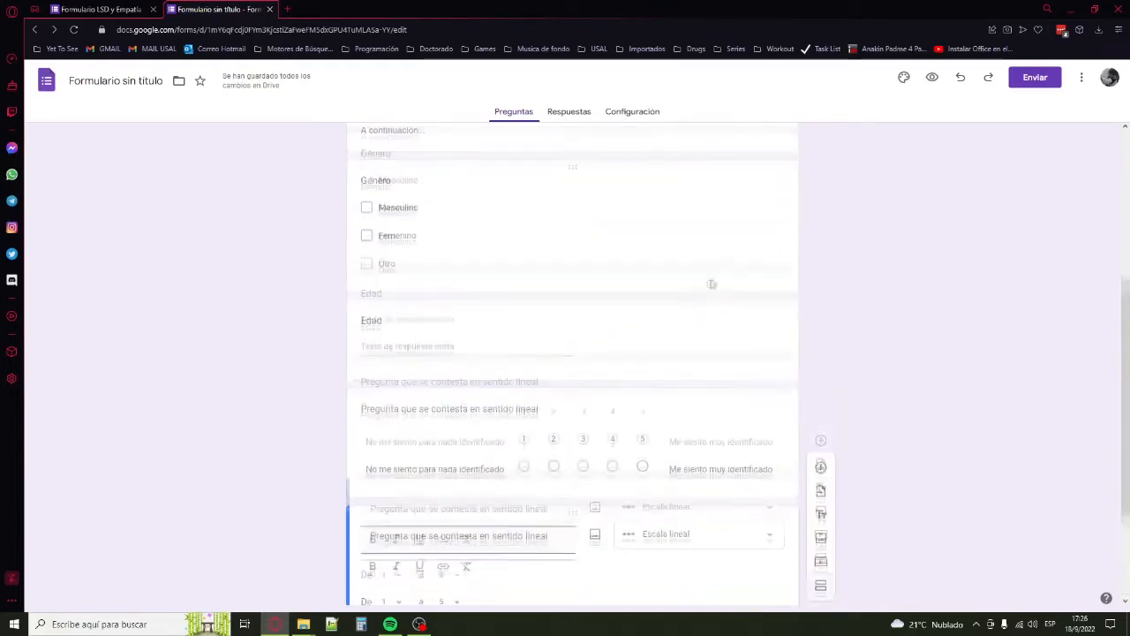
{"action": "scroll", "coordinate": [732, 373], "scroll_direction": "down", "scroll_amount": 2}
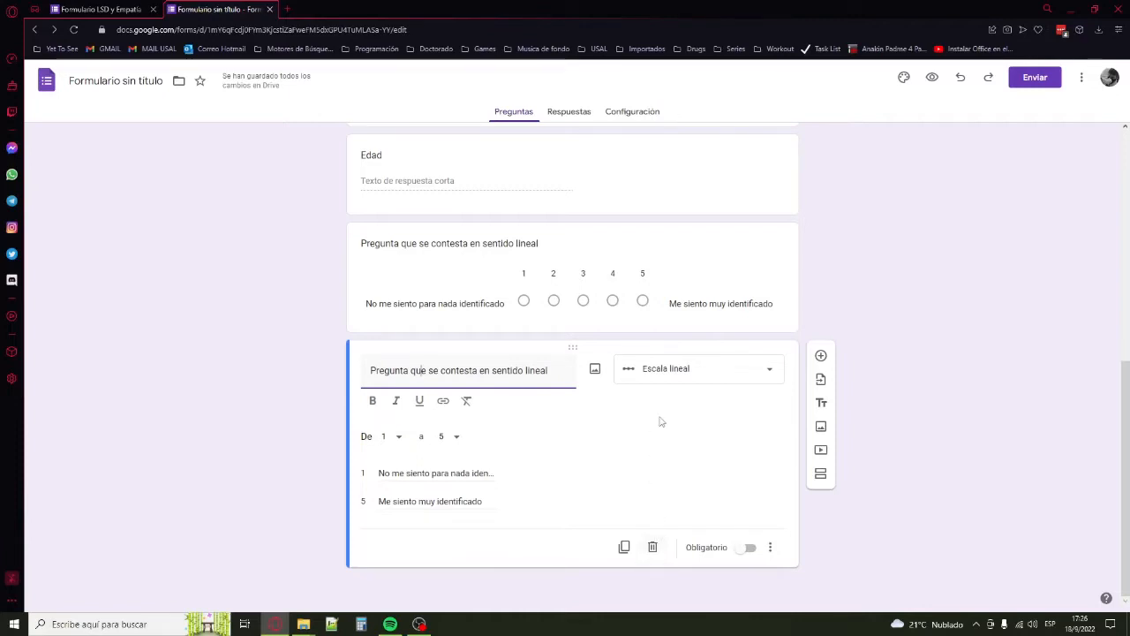
Show the Descripción field on the duplicated linear scale question.
{"action": "left_click", "coordinate": [771, 547]}
{"action": "left_click", "coordinate": [776, 548]}
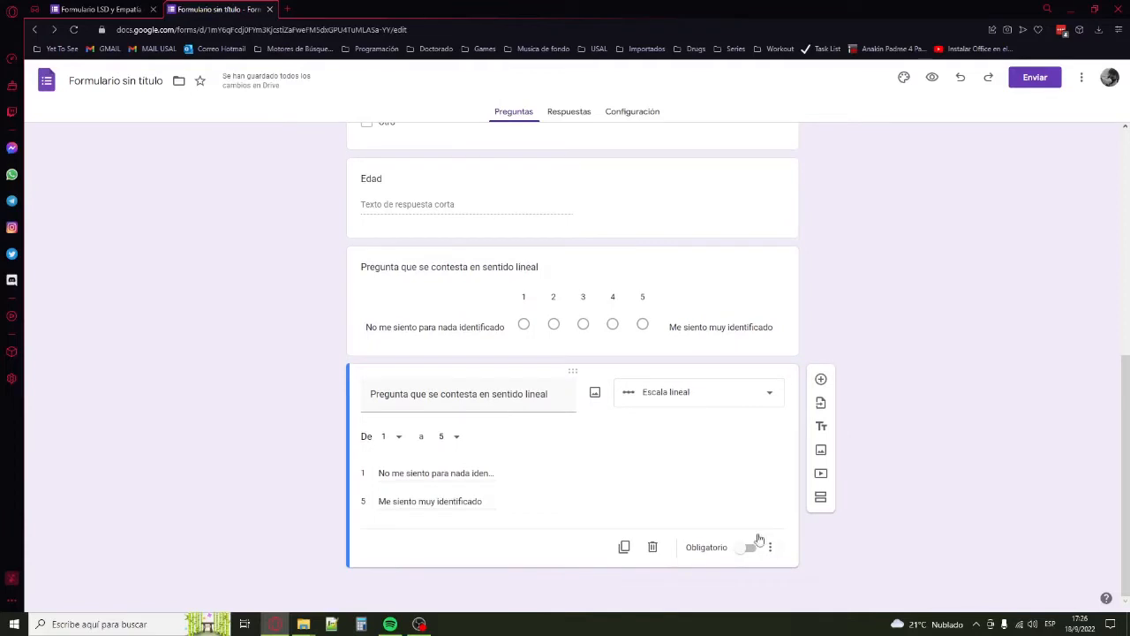
{"action": "left_click", "coordinate": [769, 545]}
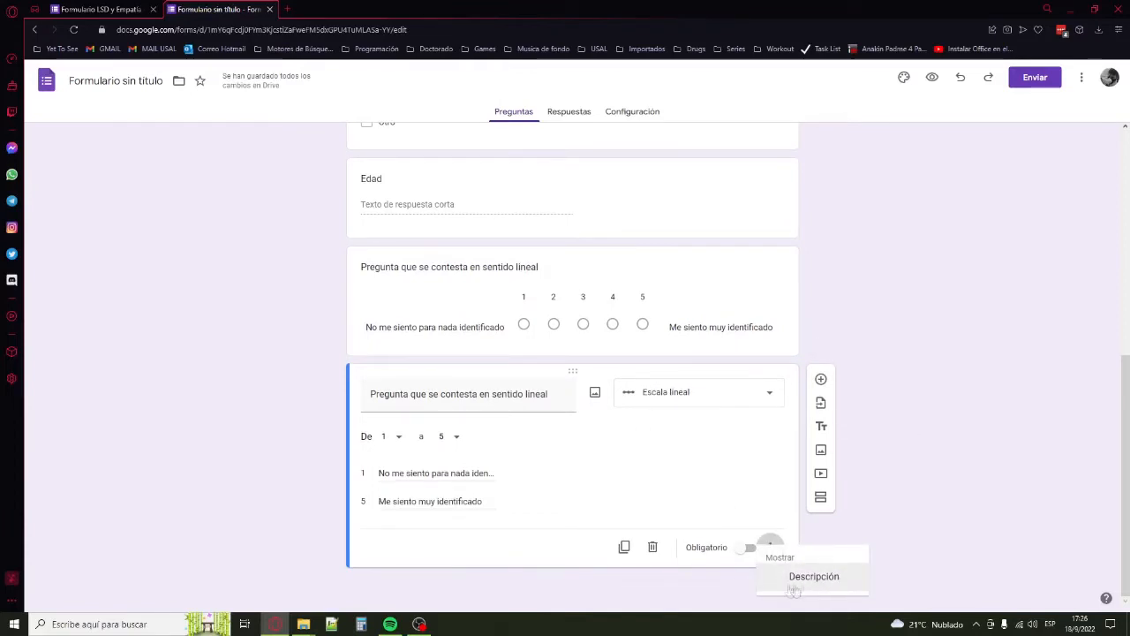
{"action": "left_click", "coordinate": [796, 584]}
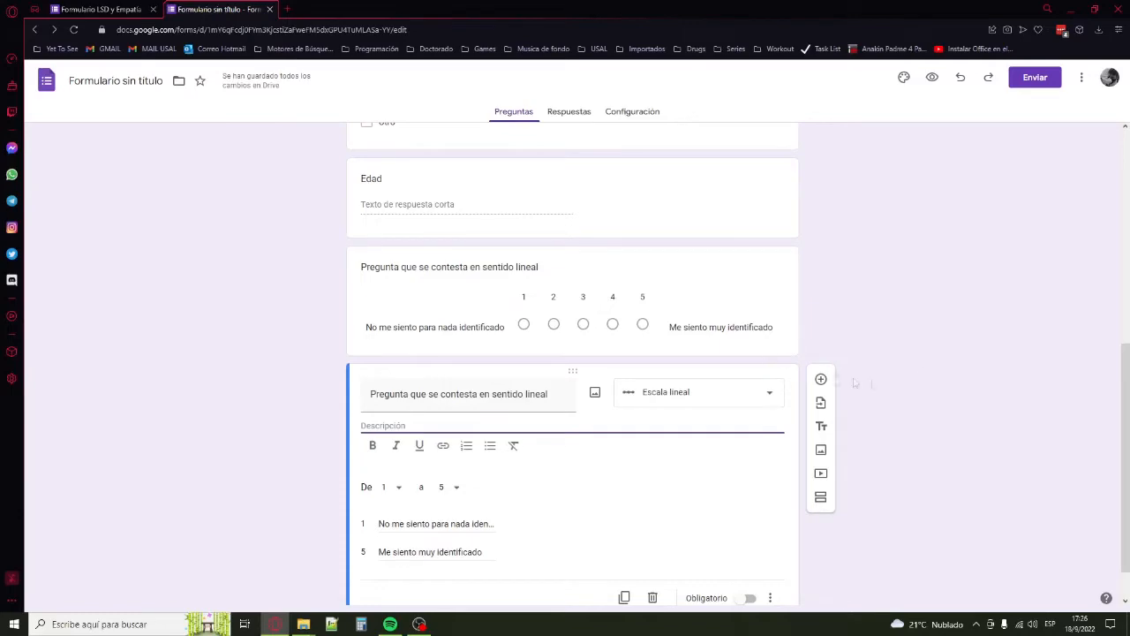
{"action": "left_click", "coordinate": [928, 335]}
Make the duplicated linear scale question mandatory (Obligatorio).
{"action": "scroll", "coordinate": [921, 457], "scroll_direction": "up", "scroll_amount": 5}
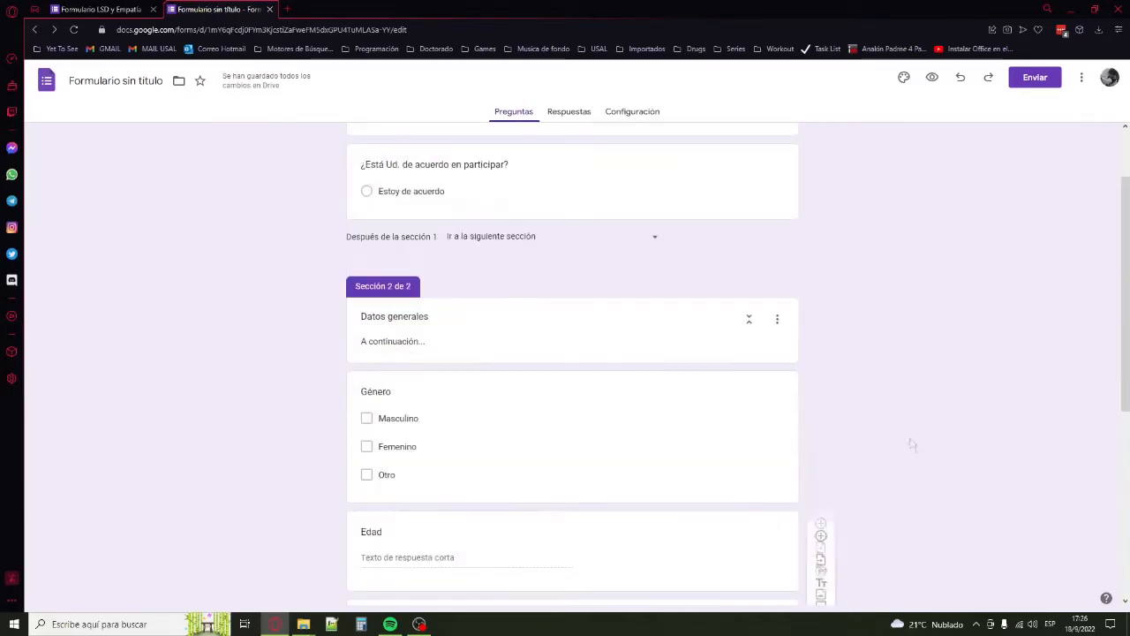
{"action": "scroll", "coordinate": [891, 429], "scroll_direction": "down", "scroll_amount": 4}
{"action": "scroll", "coordinate": [944, 406], "scroll_direction": "up", "scroll_amount": 5}
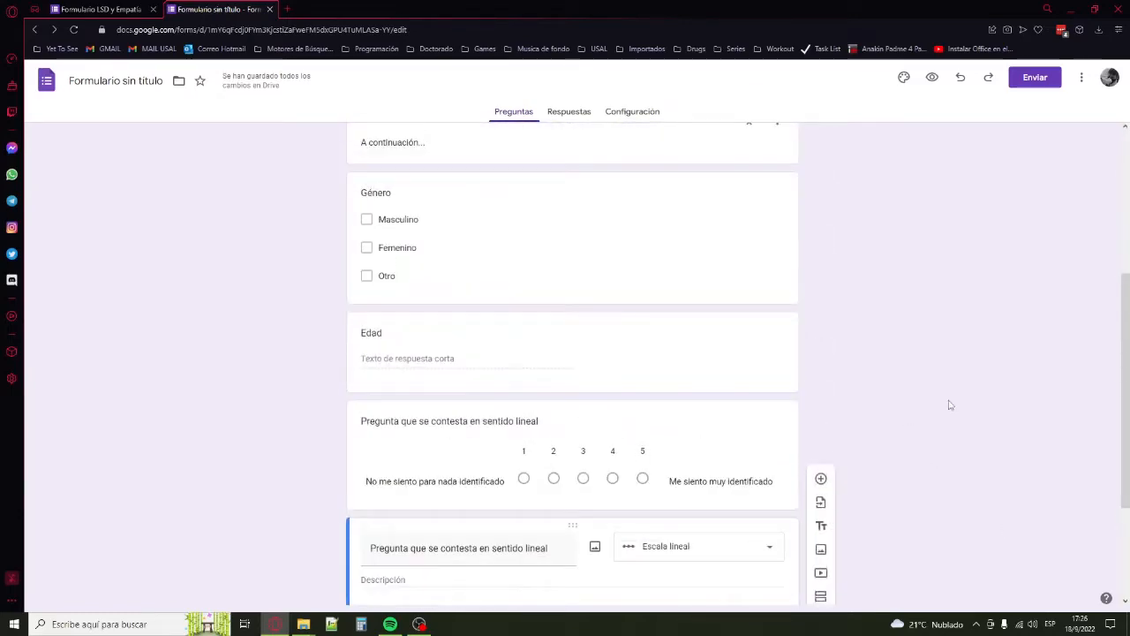
{"action": "scroll", "coordinate": [947, 402], "scroll_direction": "down", "scroll_amount": 10}
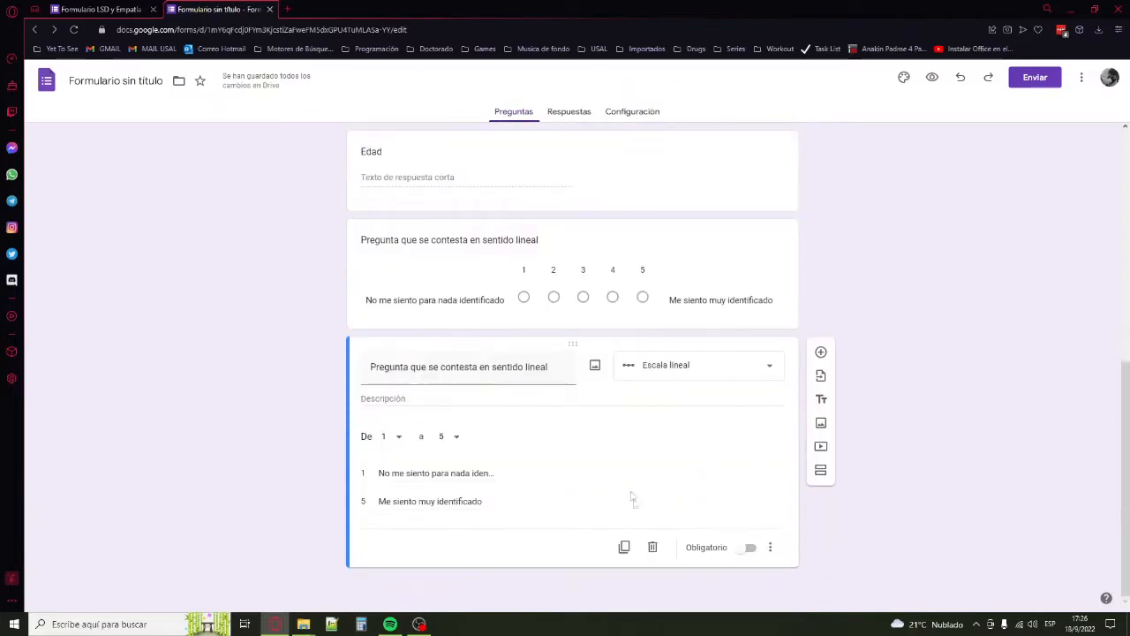
{"action": "left_click", "coordinate": [750, 549]}
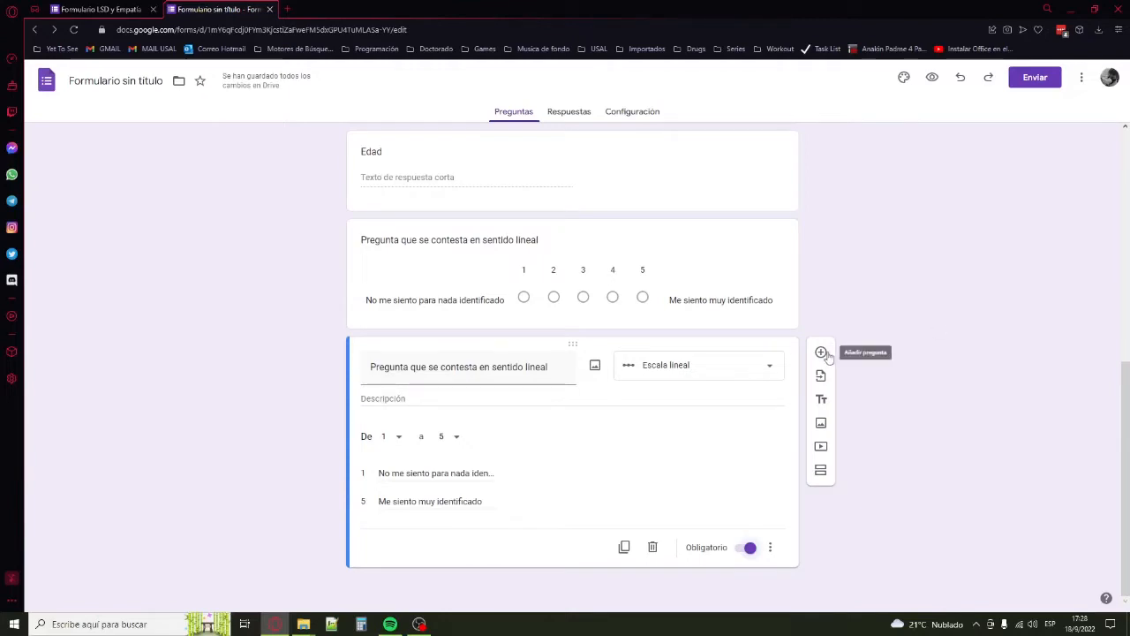
Add a third section after the linear scale questions and title it "Escala de autoestima".
{"action": "left_click", "coordinate": [821, 471]}
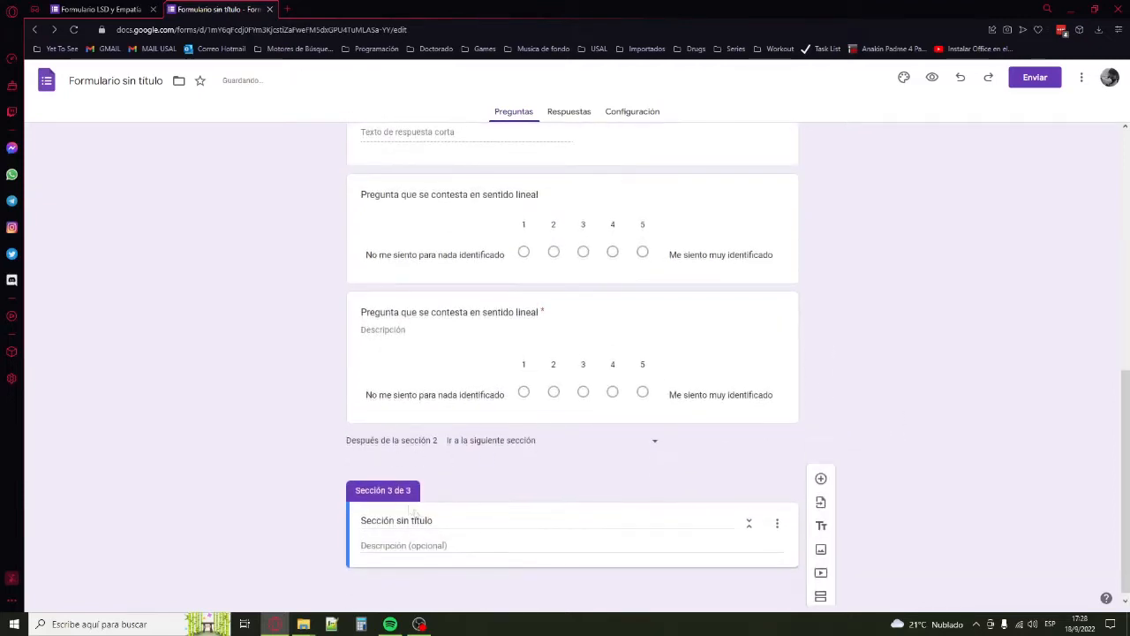
{"action": "key", "text": "BackSpace"}
{"action": "type", "text": "Escala de autoest"}
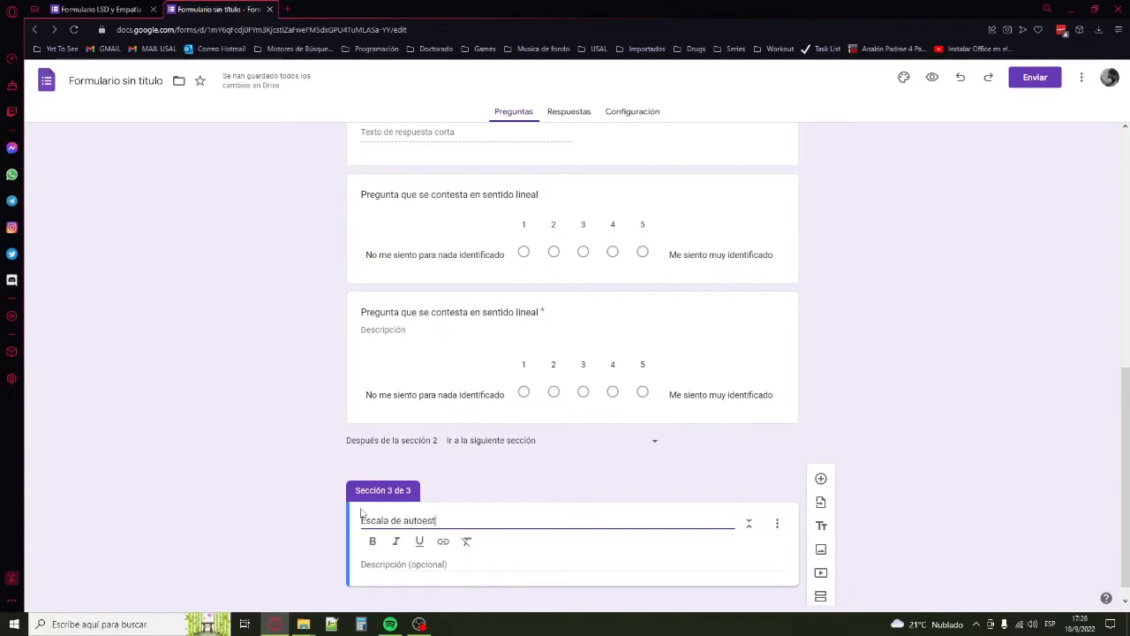
{"action": "type", "text": "ima"}
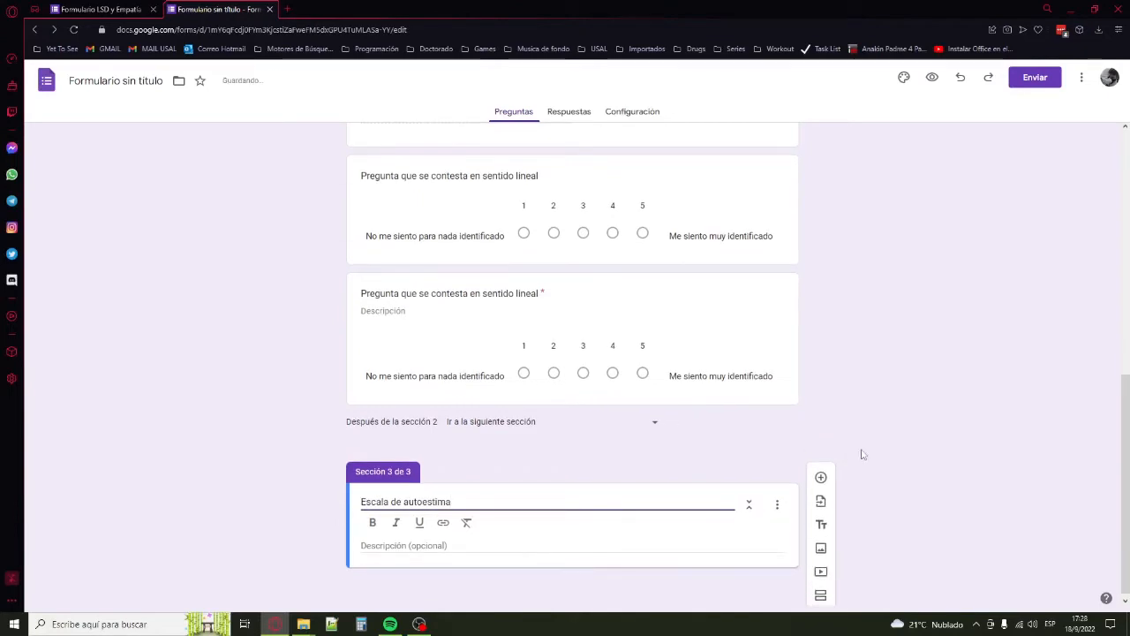
Add a question of type Cuadrícula de varias opciones to the Escala de autoestima section.
{"action": "left_click", "coordinate": [820, 477]}
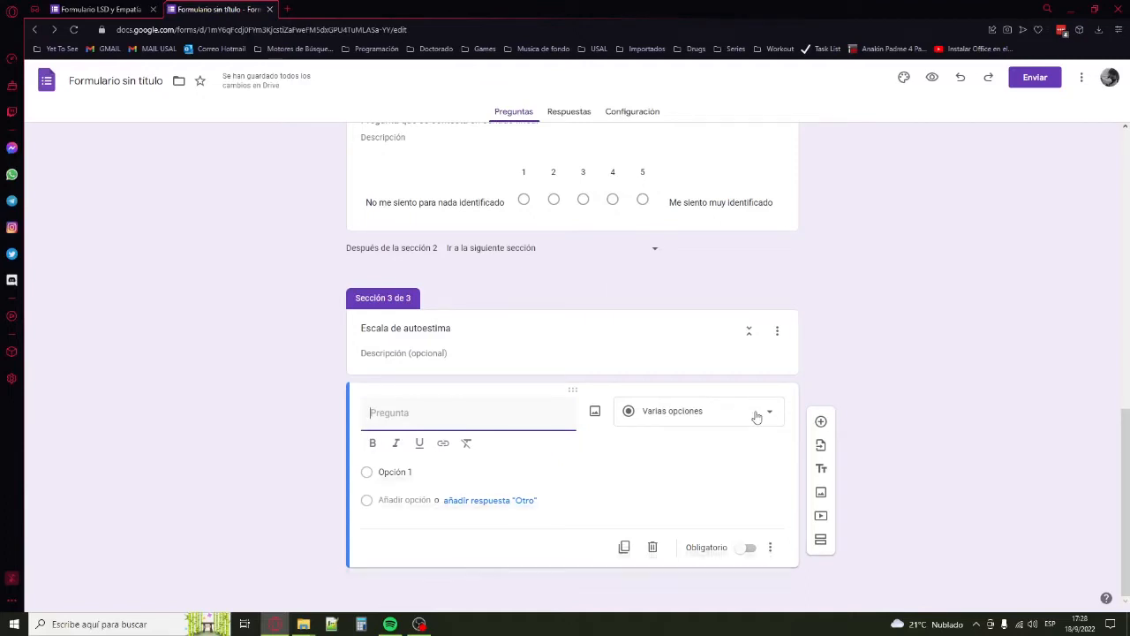
{"action": "left_click", "coordinate": [757, 417]}
{"action": "left_click", "coordinate": [660, 493]}
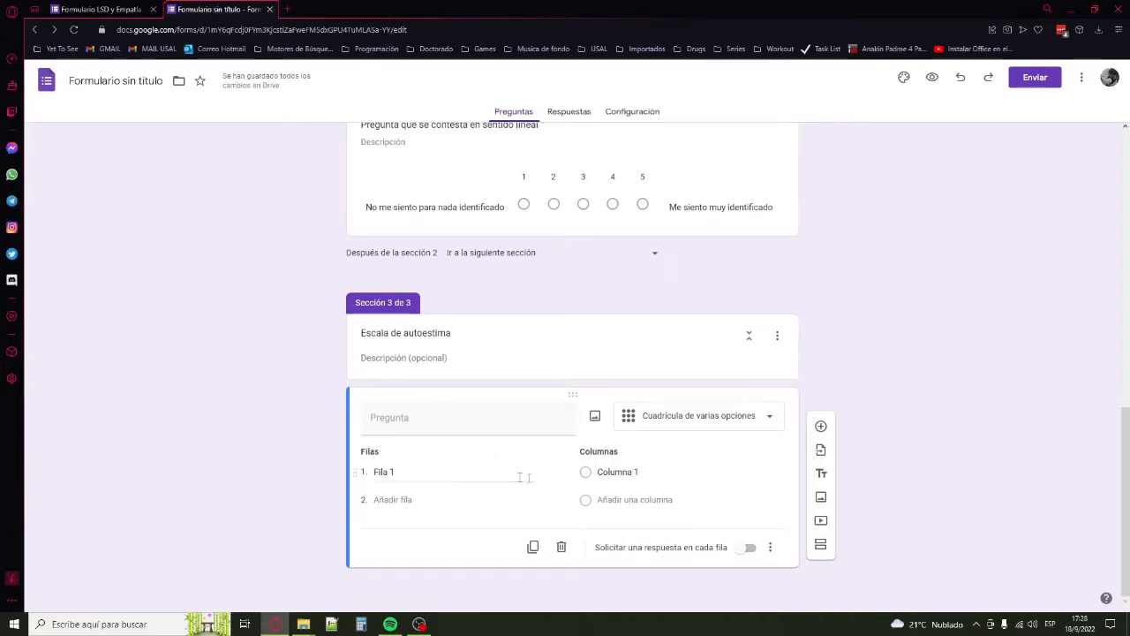
Set the grid columns to "No estoy para nada de acuerdo", "Estoy en ligero desacuerdo", "Estoy algo de acuerdo" and "Estoy completamente de acuerdo".
{"action": "left_click", "coordinate": [646, 466]}
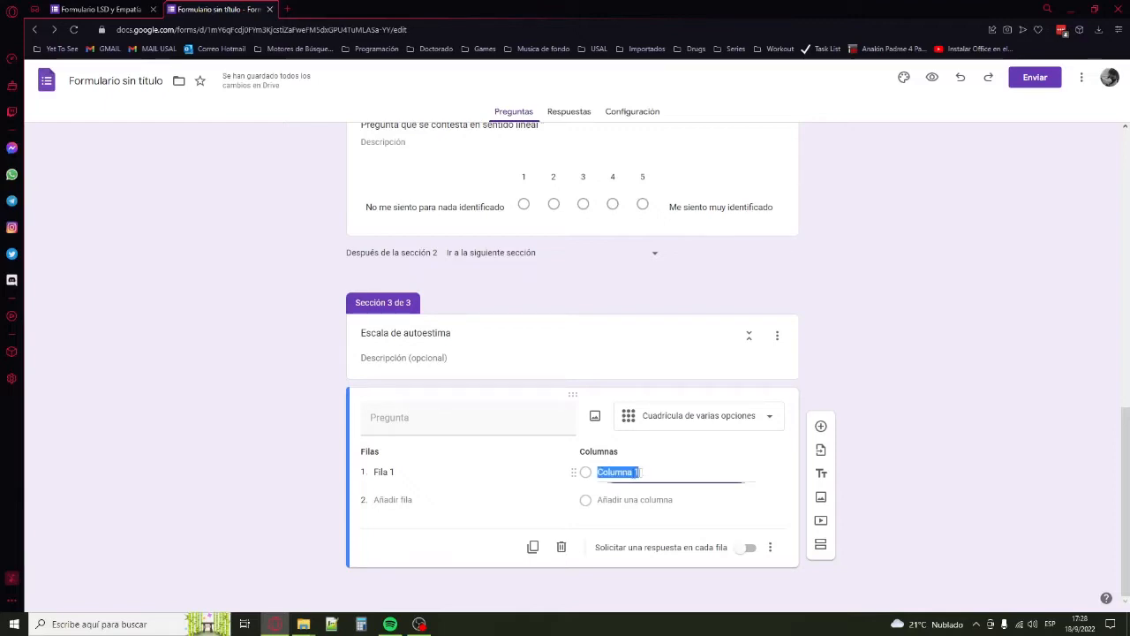
{"action": "type", "text": "No esto"}
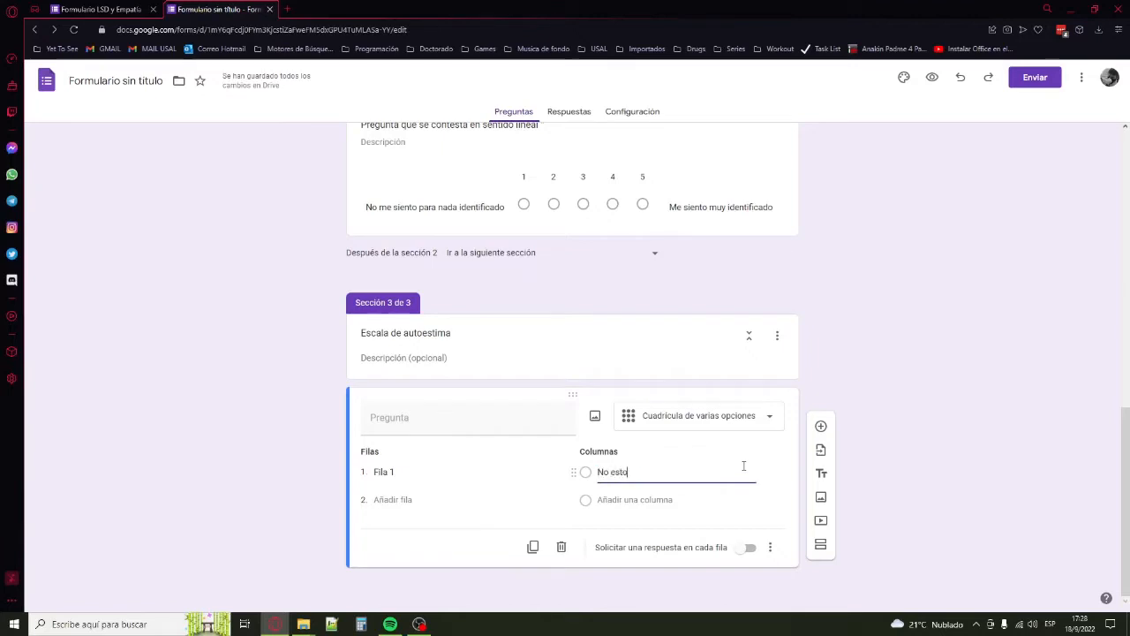
{"action": "type", "text": "y para nada de acuerdo"}
{"action": "key", "text": "Return"}
{"action": "type", "text": "Estoy en ligero desacuerdo"}
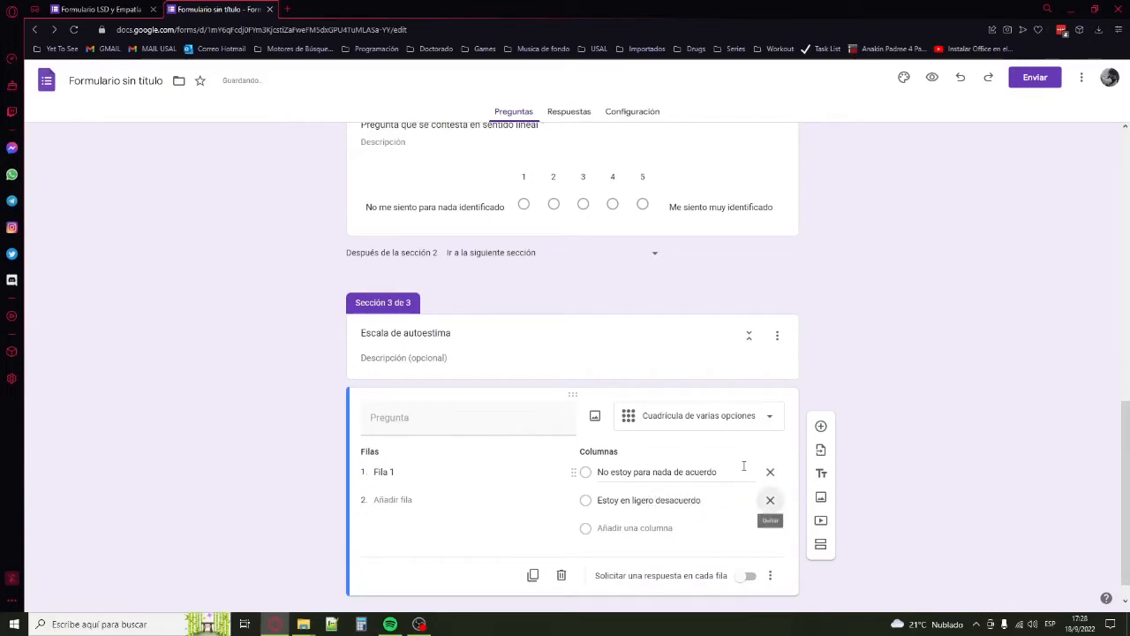
{"action": "left_click", "coordinate": [644, 528]}
{"action": "type", "text": "Estoy"}
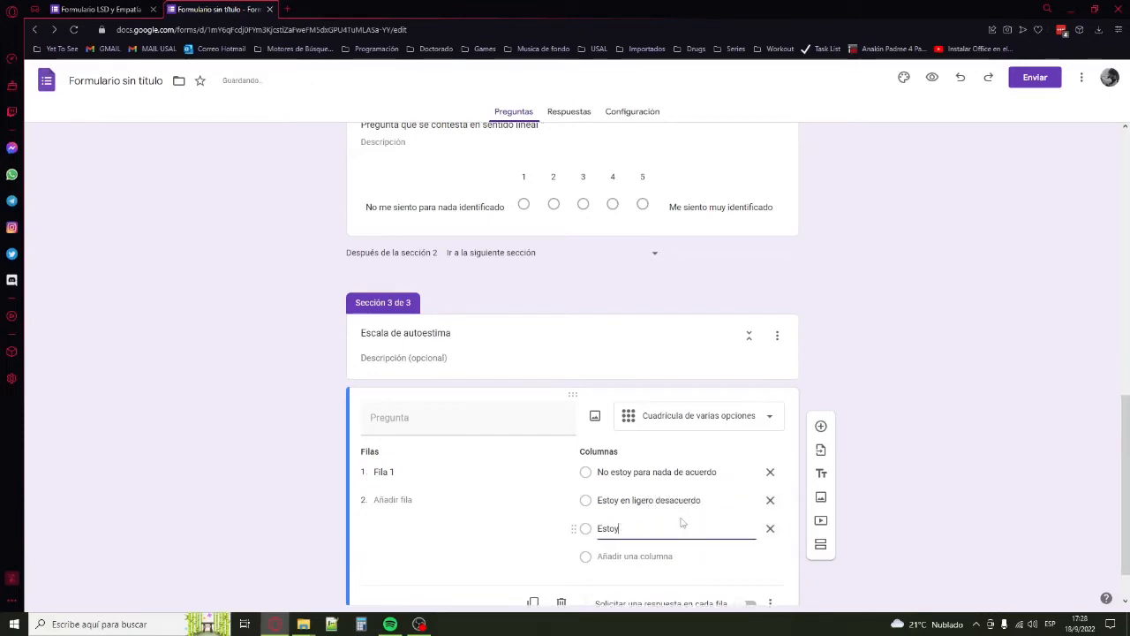
{"action": "type", "text": " algo de acuerdo"}
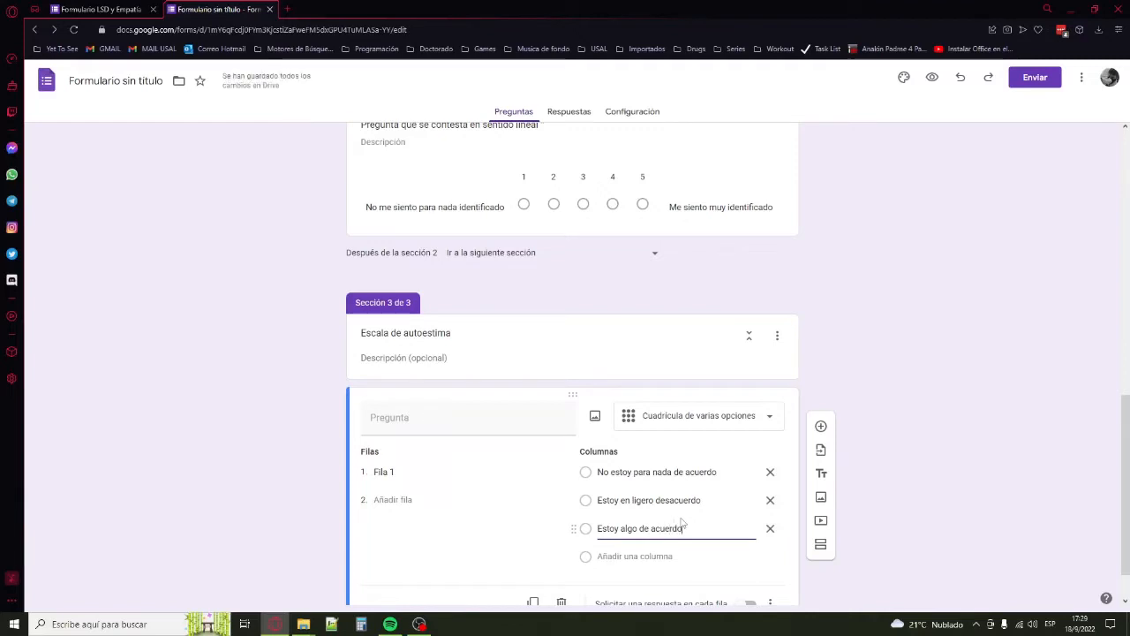
{"action": "left_click", "coordinate": [640, 554]}
{"action": "type", "text": "Estoy completamente de acuerdo"}
Enter the grid rows "Siento que no valgo para nada" and "A veces creo que el mundo estaría mejor sin mi".
{"action": "left_click", "coordinate": [449, 475]}
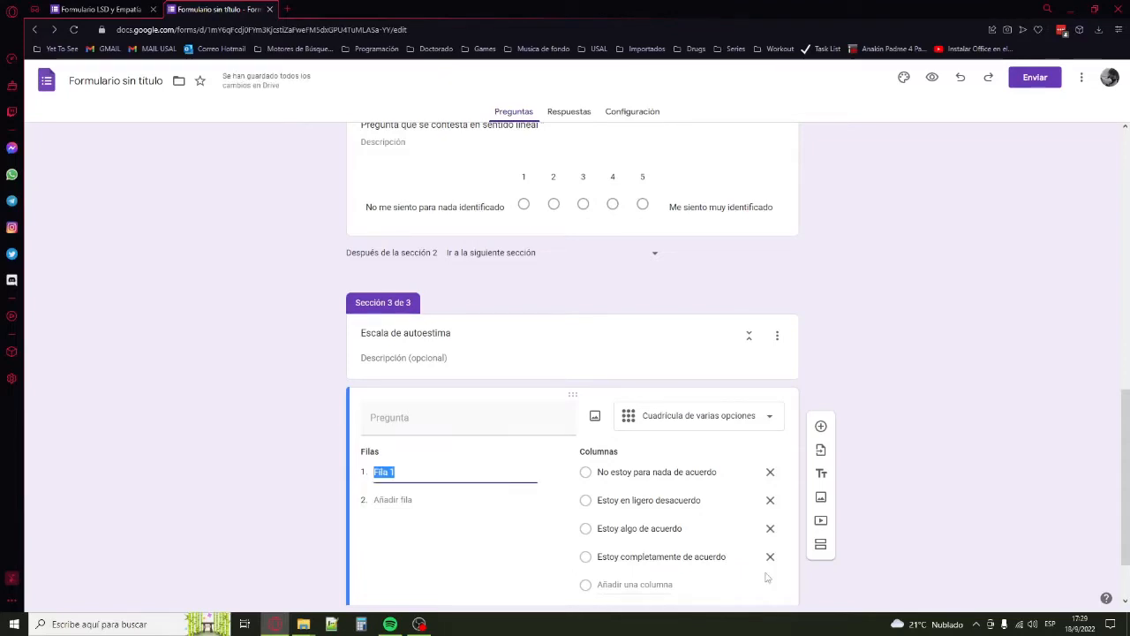
{"action": "type", "text": "Siento que no valgo par"}
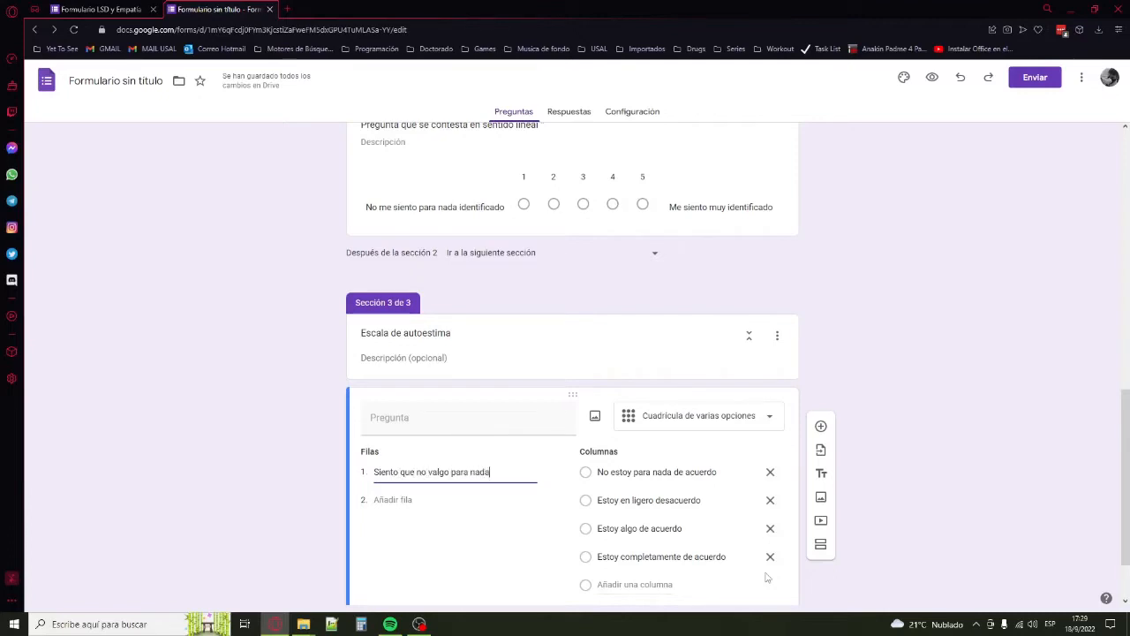
{"action": "left_click", "coordinate": [362, 500]}
{"action": "type", "text": "A veces creo que el"}
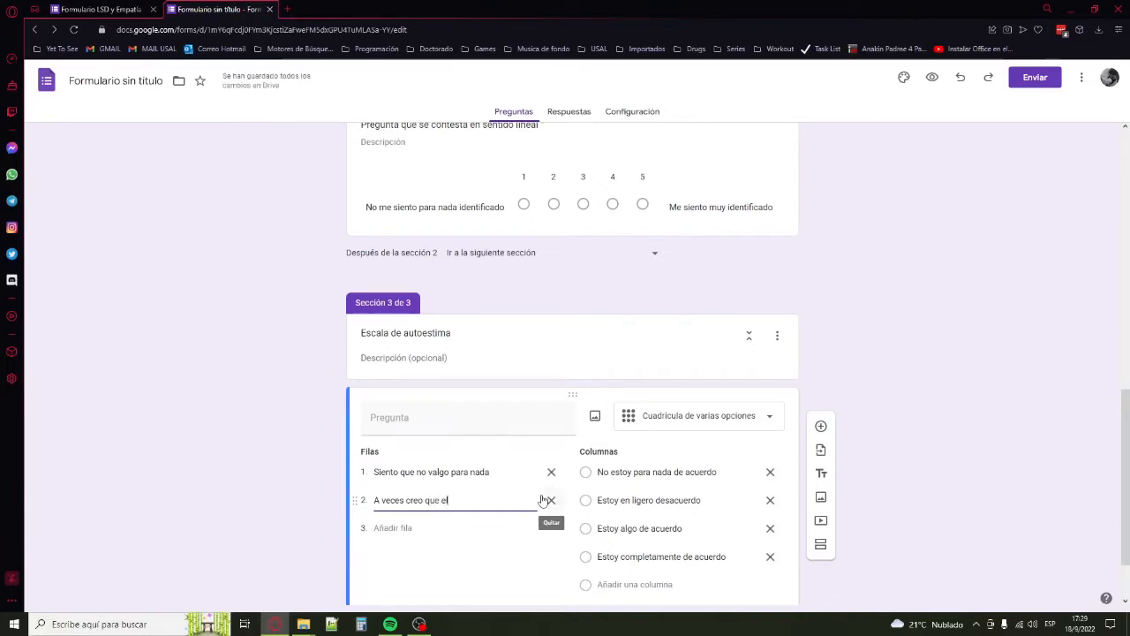
{"action": "type", "text": " mundo estaría mejor sin mi"}
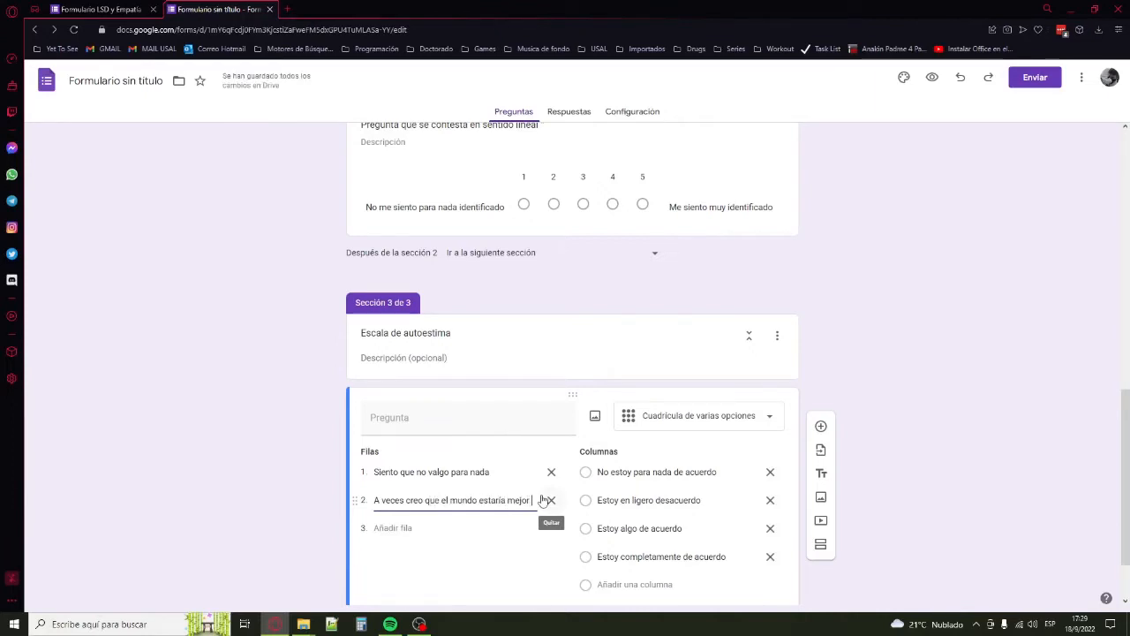
Require a response in every row of the Escala de autoestima grid question.
{"action": "left_click", "coordinate": [881, 416]}
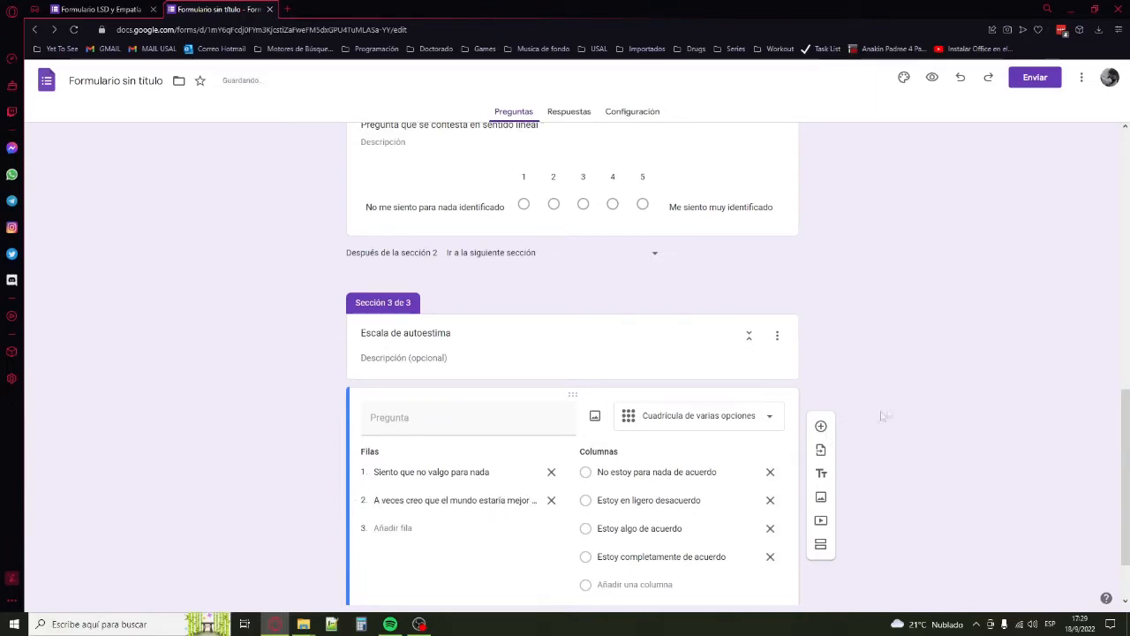
{"action": "scroll", "coordinate": [914, 341], "scroll_direction": "down", "scroll_amount": 2}
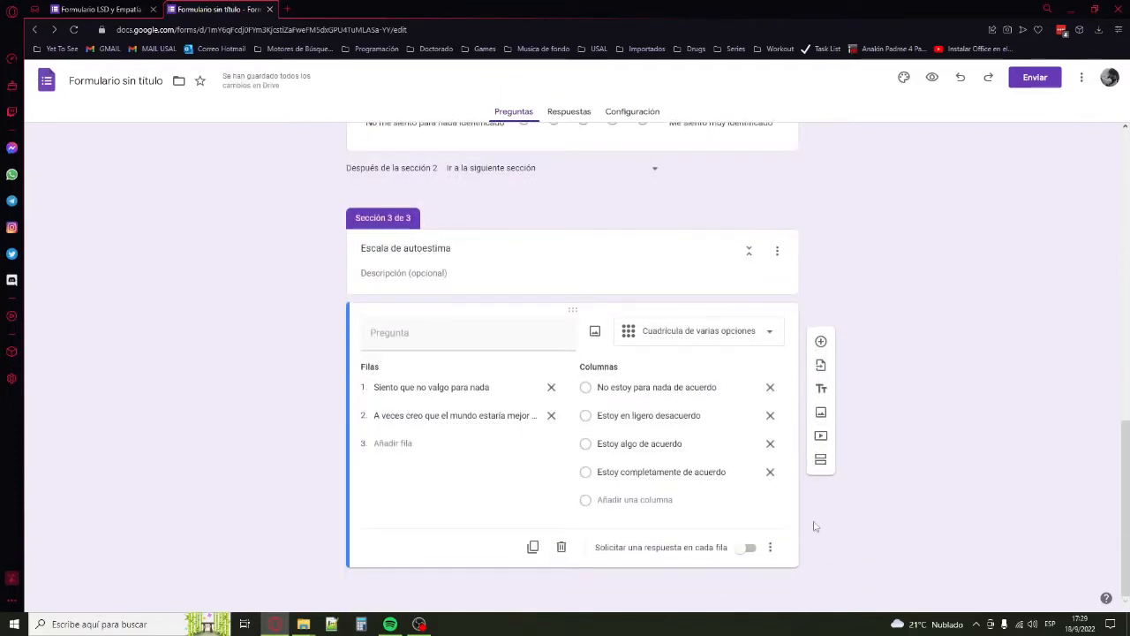
{"action": "left_click", "coordinate": [746, 551]}
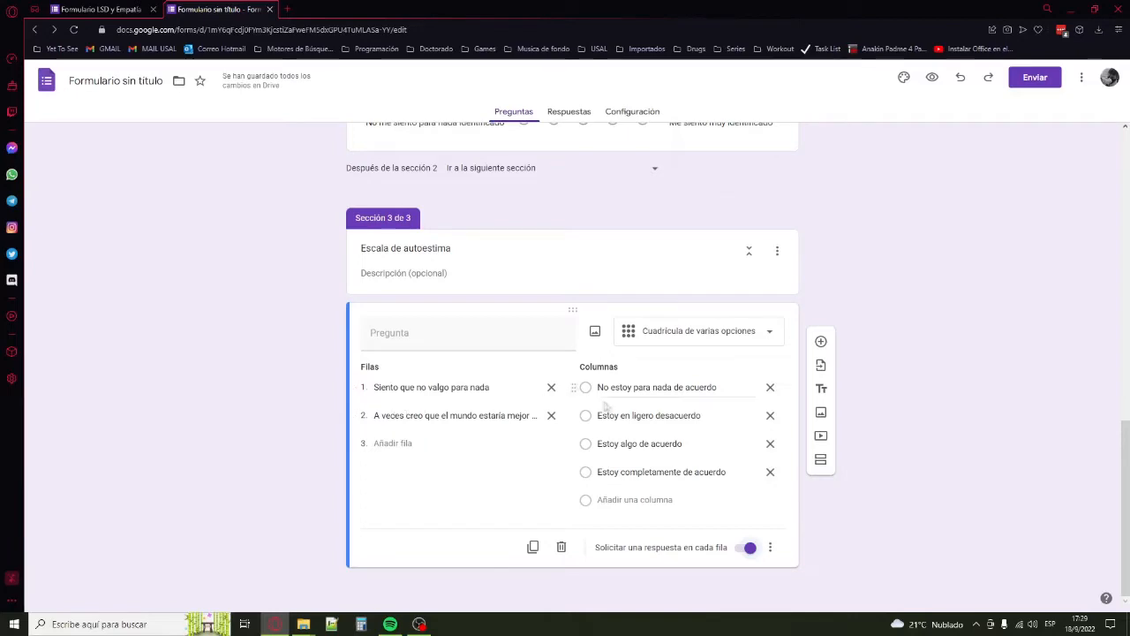
{"action": "scroll", "coordinate": [940, 244], "scroll_direction": "up", "scroll_amount": 3}
{"action": "scroll", "coordinate": [927, 265], "scroll_direction": "down", "scroll_amount": 3}
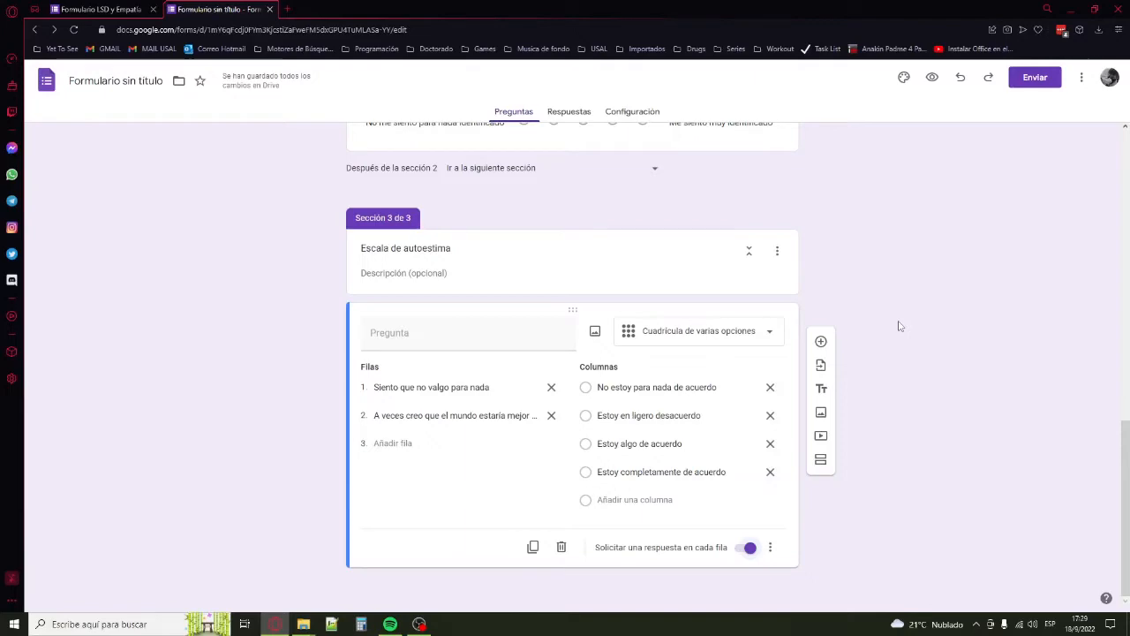
Preview the form, answer 3 on the required linear scale question in Datos generales, and continue to the Escala de autoestima section.
{"action": "left_click", "coordinate": [932, 76]}
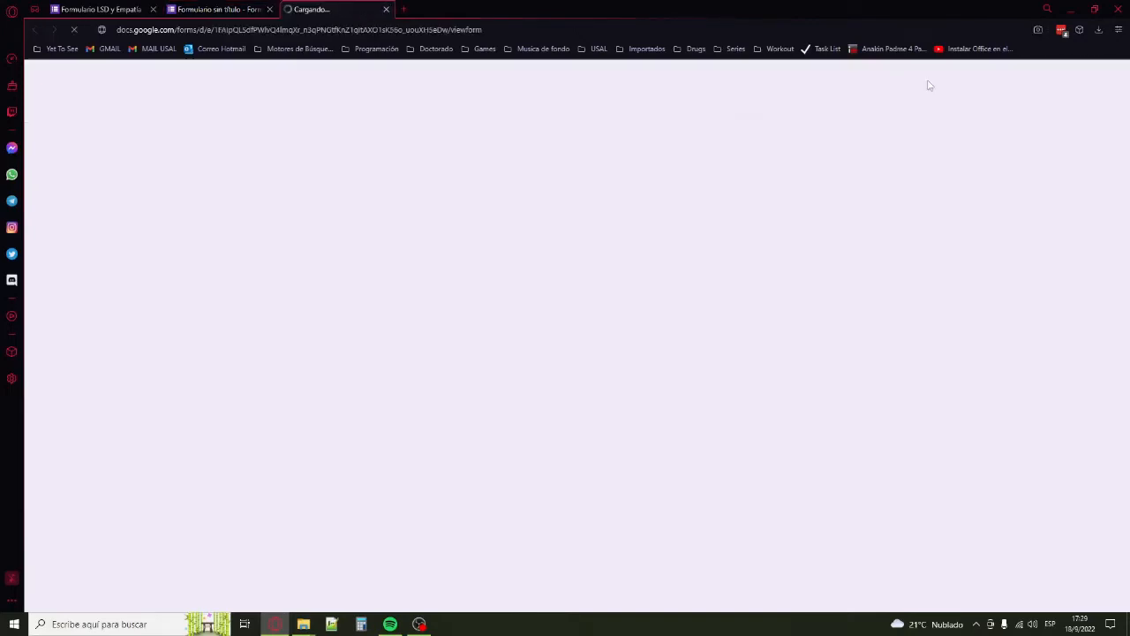
{"action": "left_click", "coordinate": [438, 287]}
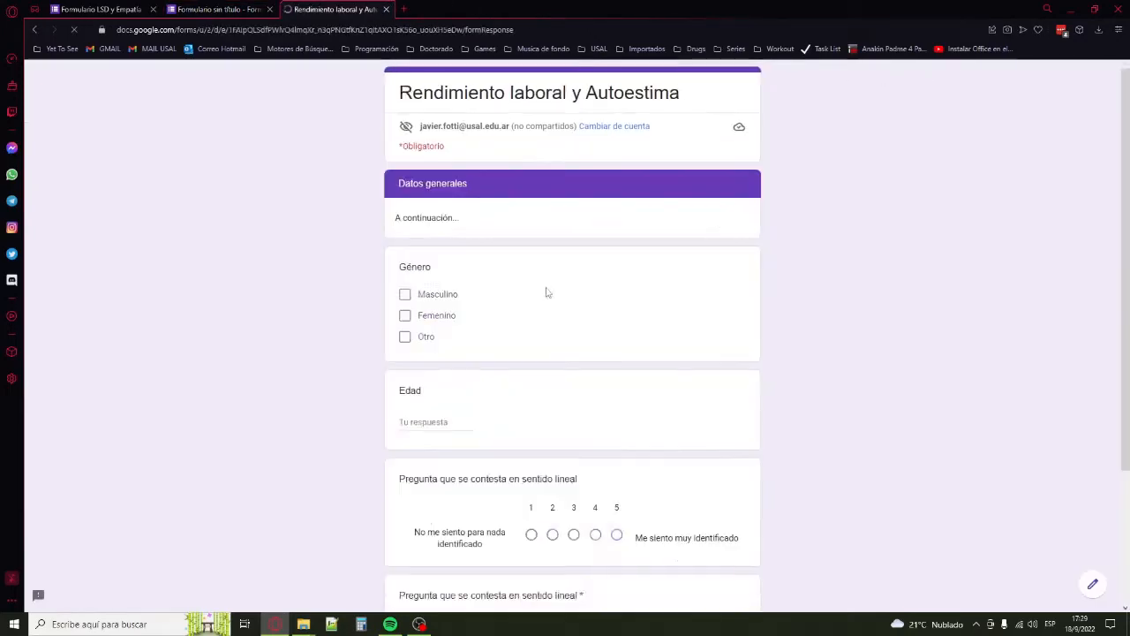
{"action": "scroll", "coordinate": [544, 292], "scroll_direction": "down", "scroll_amount": 3}
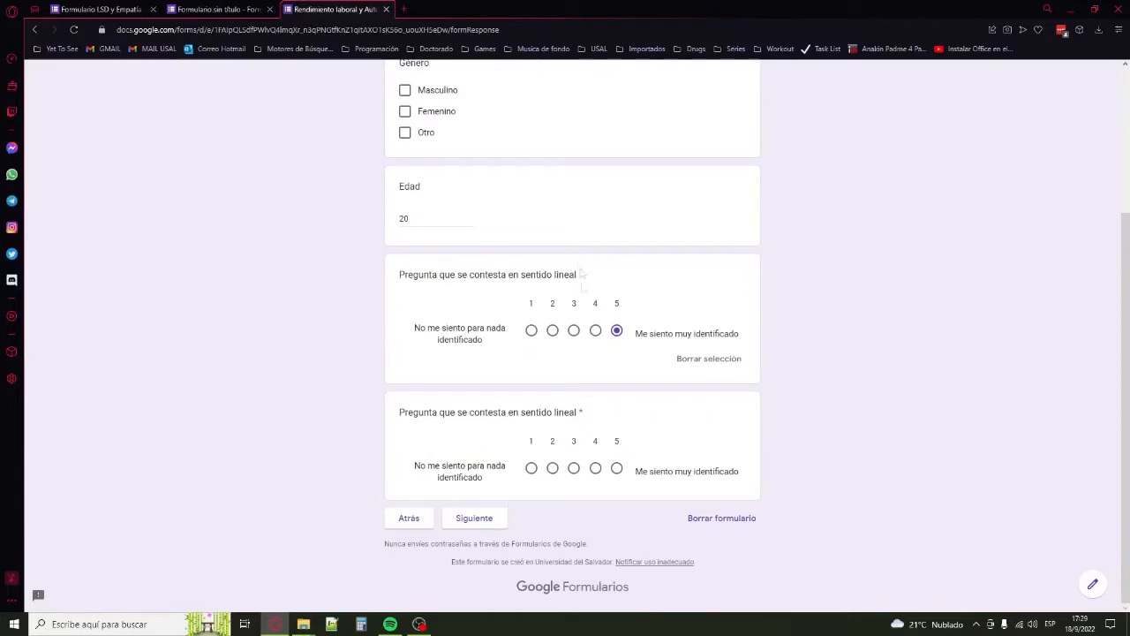
{"action": "left_click", "coordinate": [485, 526]}
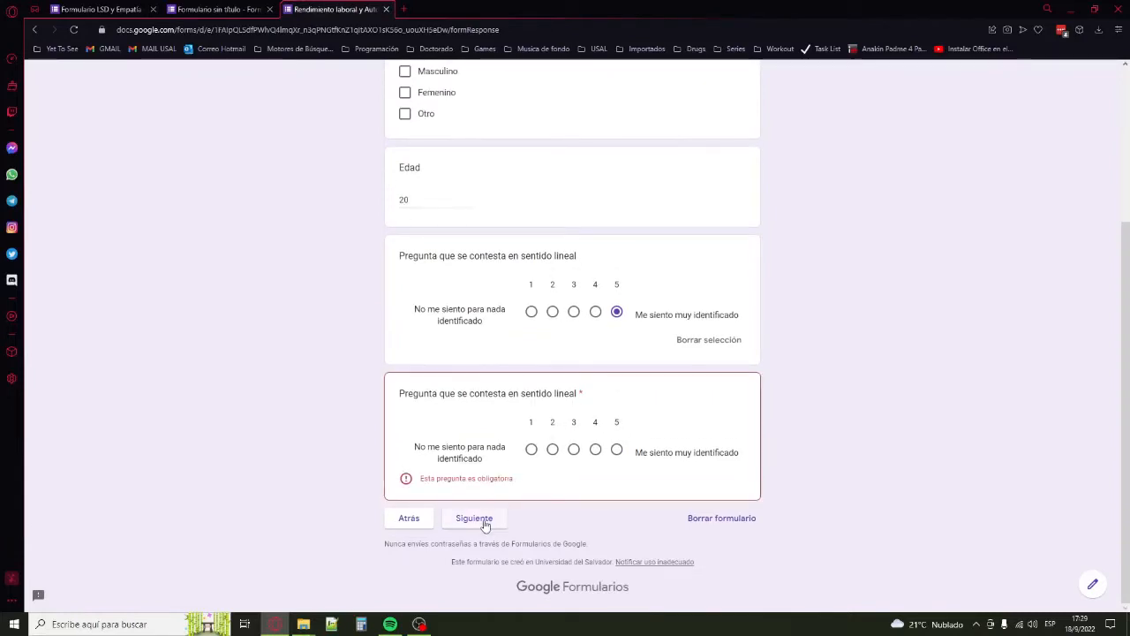
{"action": "left_click", "coordinate": [574, 449]}
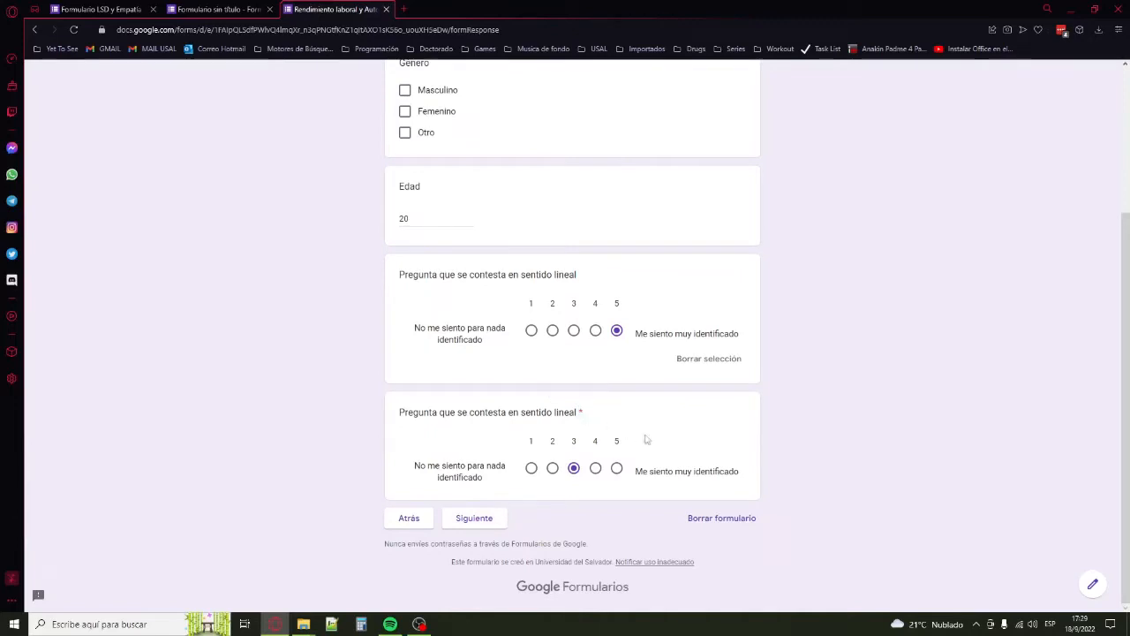
{"action": "scroll", "coordinate": [597, 452], "scroll_direction": "up", "scroll_amount": 2}
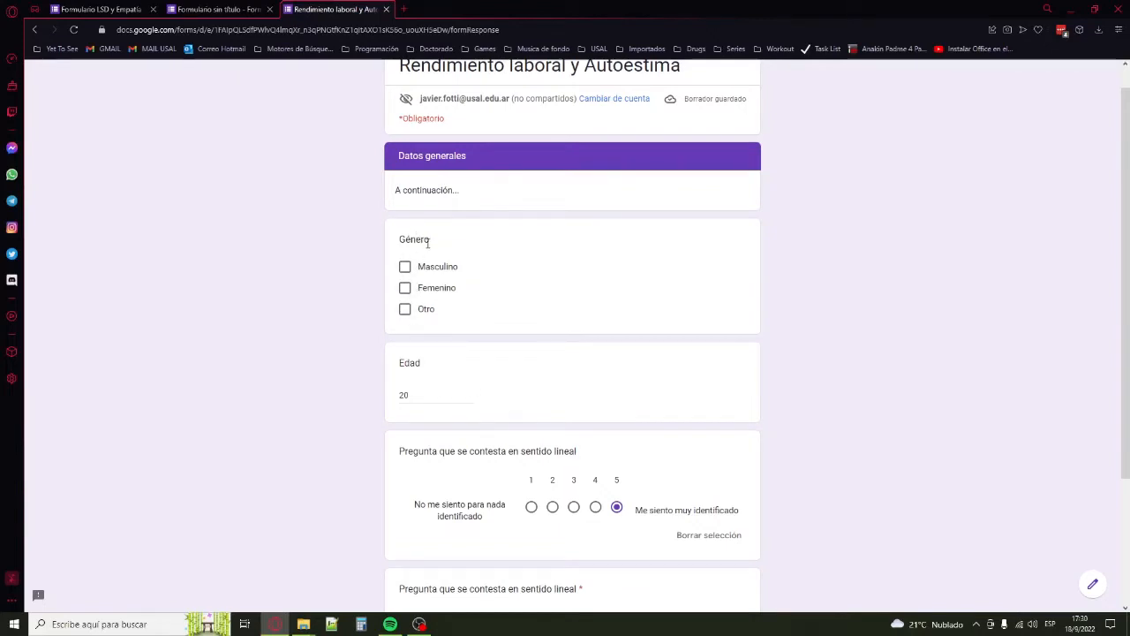
{"action": "scroll", "coordinate": [477, 329], "scroll_direction": "down", "scroll_amount": 2}
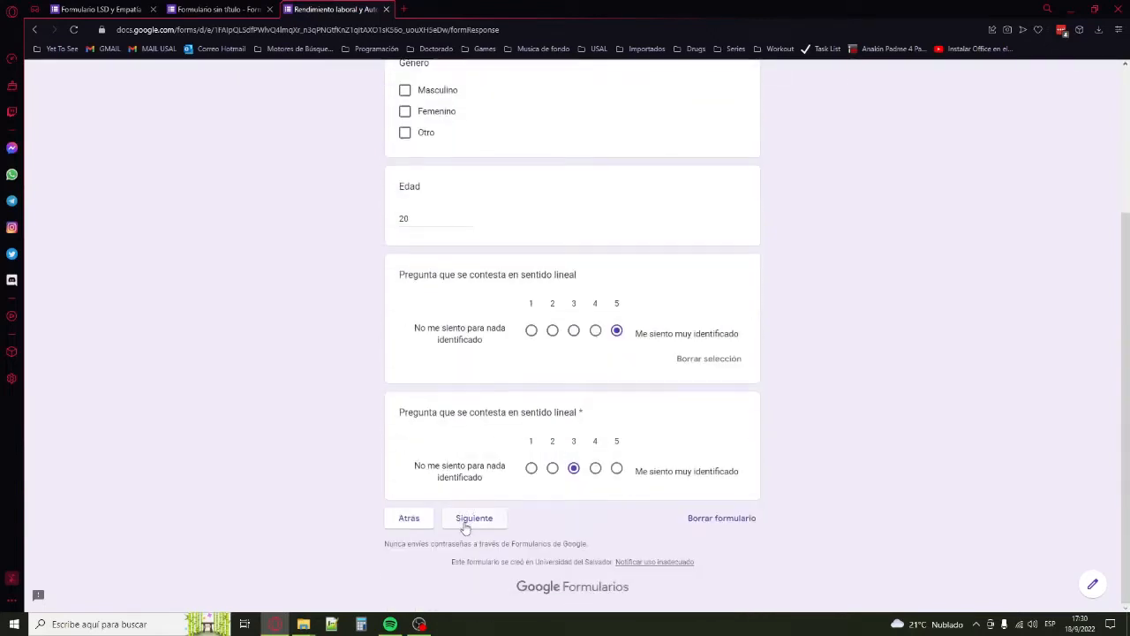
{"action": "left_click", "coordinate": [466, 522]}
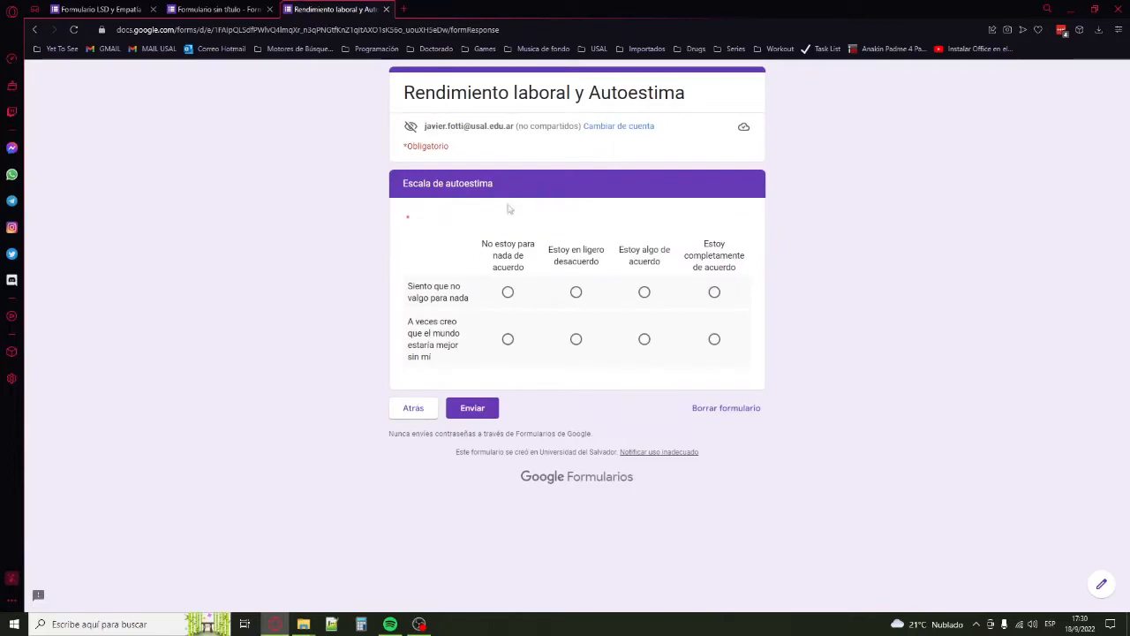
Examine the section title, empty question heading, column options and row statements of the previewed Escala de autoestima grid.
{"action": "double_click", "coordinate": [461, 183]}
{"action": "left_click", "coordinate": [446, 217]}
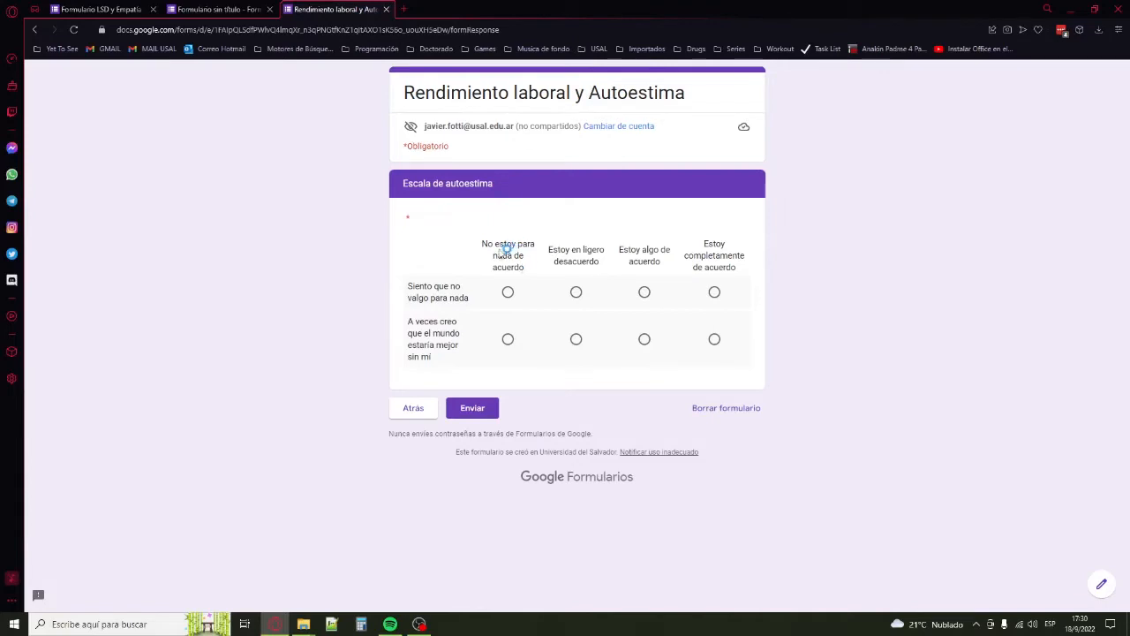
{"action": "left_click_drag", "start_coordinate": [505, 245], "coordinate": [578, 254]}
{"action": "left_click", "coordinate": [650, 252]}
{"action": "left_click_drag", "start_coordinate": [650, 252], "coordinate": [658, 251]}
{"action": "left_click_drag", "start_coordinate": [703, 245], "coordinate": [727, 247]}
{"action": "left_click_drag", "start_coordinate": [425, 288], "coordinate": [446, 334]}
{"action": "left_click", "coordinate": [432, 378]}
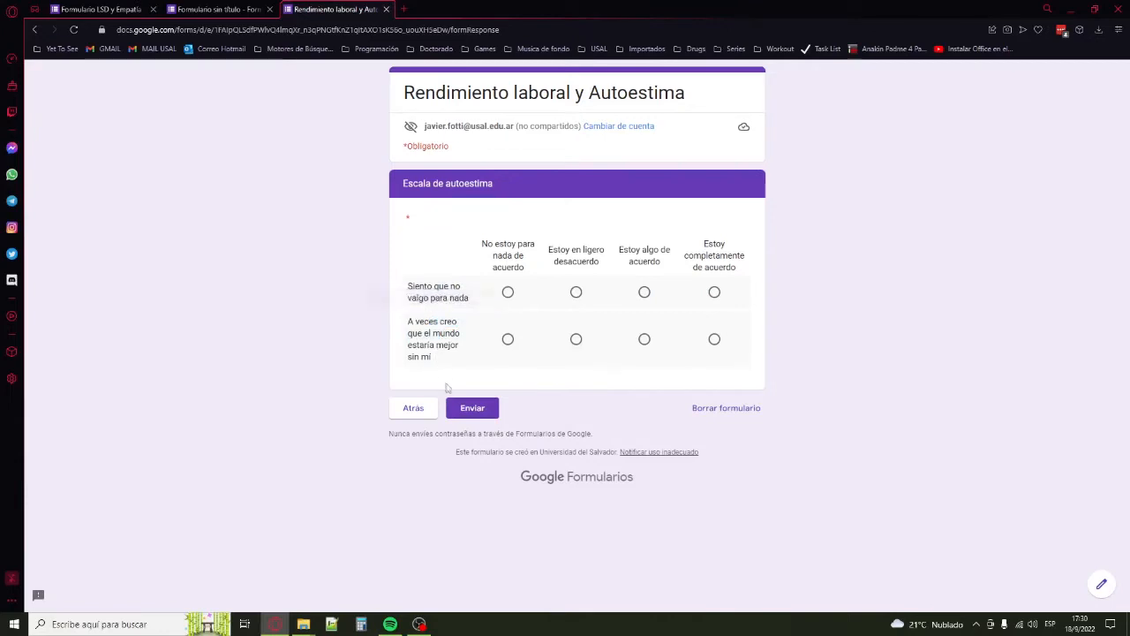
Test the grid's row requirement by submitting only "No estoy para nada de acuerdo" for the second row, and answer the first "Estoy algo de acuerdo".
{"action": "left_click", "coordinate": [508, 341]}
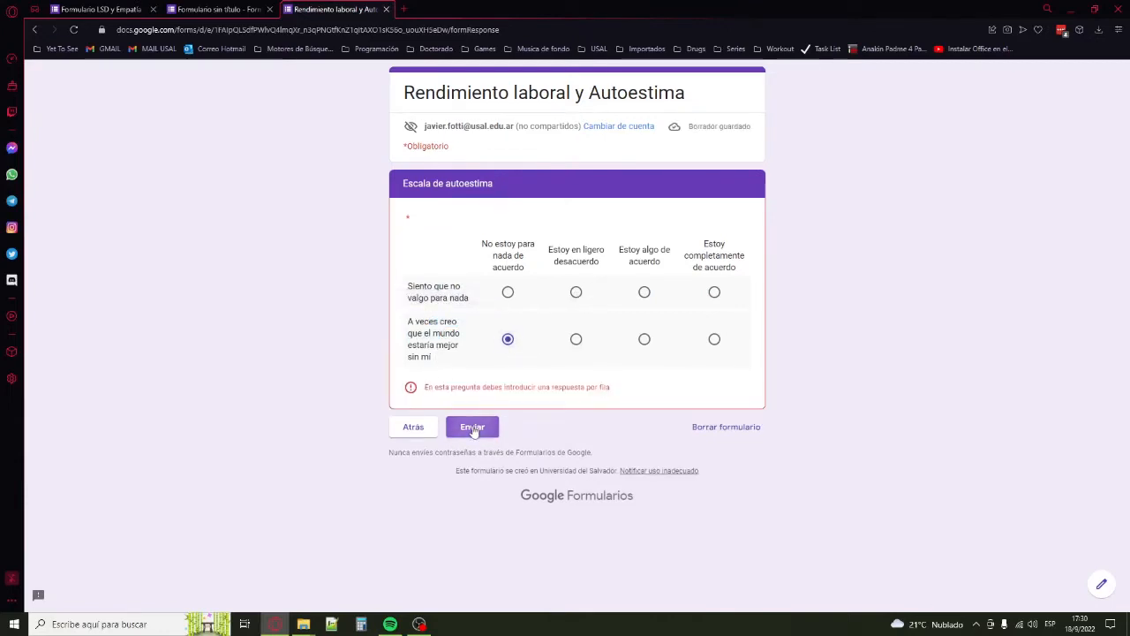
{"action": "left_click_drag", "start_coordinate": [451, 389], "coordinate": [605, 386]}
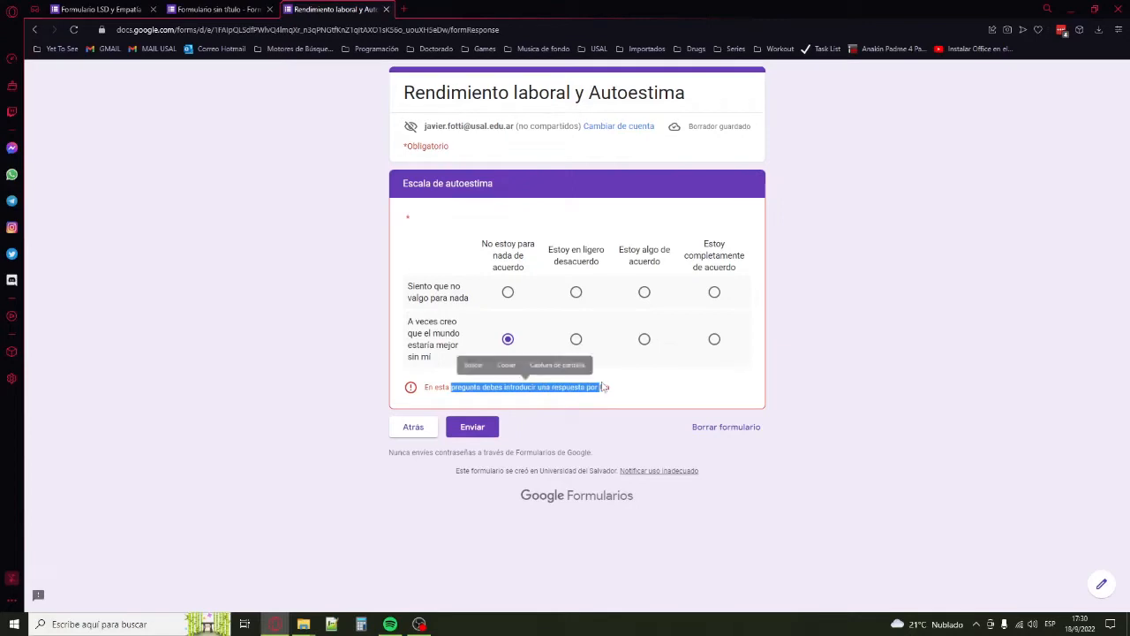
{"action": "left_click", "coordinate": [655, 292]}
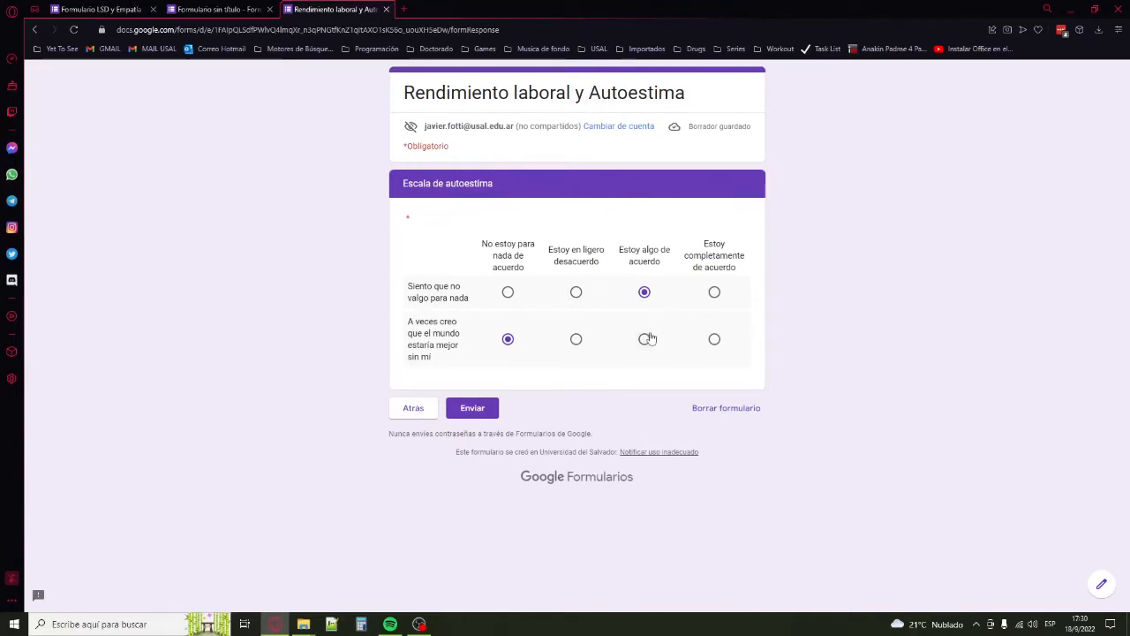
Try the Cuadrícula de casillas type on the editor's grid question, compare it with the preview, and restore Cuadrícula de varias opciones.
{"action": "left_click", "coordinate": [235, 13]}
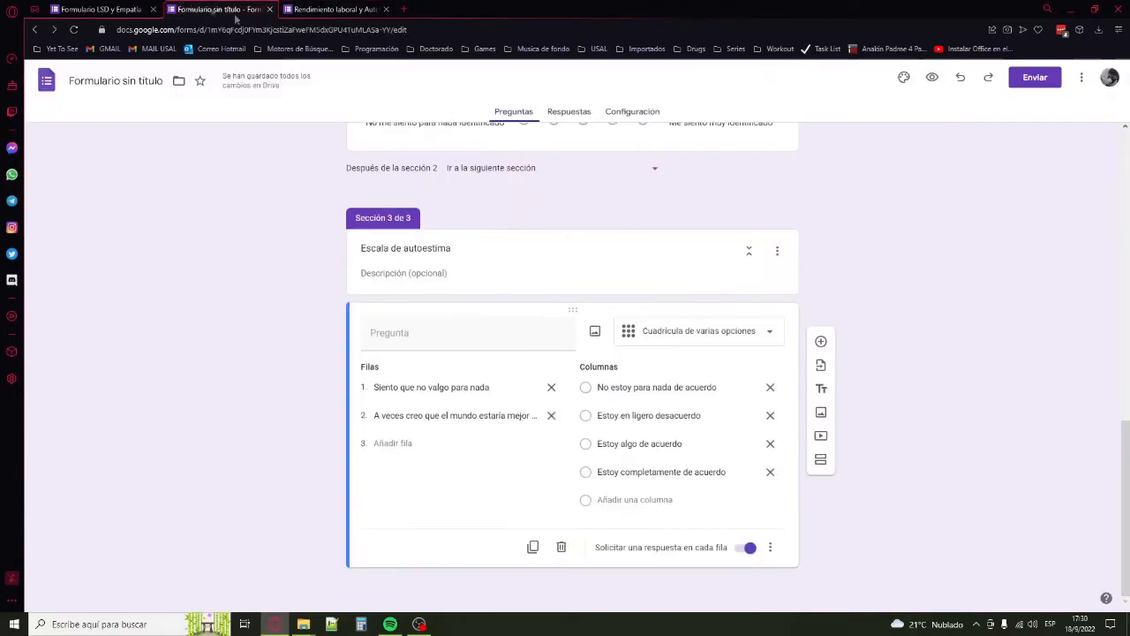
{"action": "left_click", "coordinate": [710, 332]}
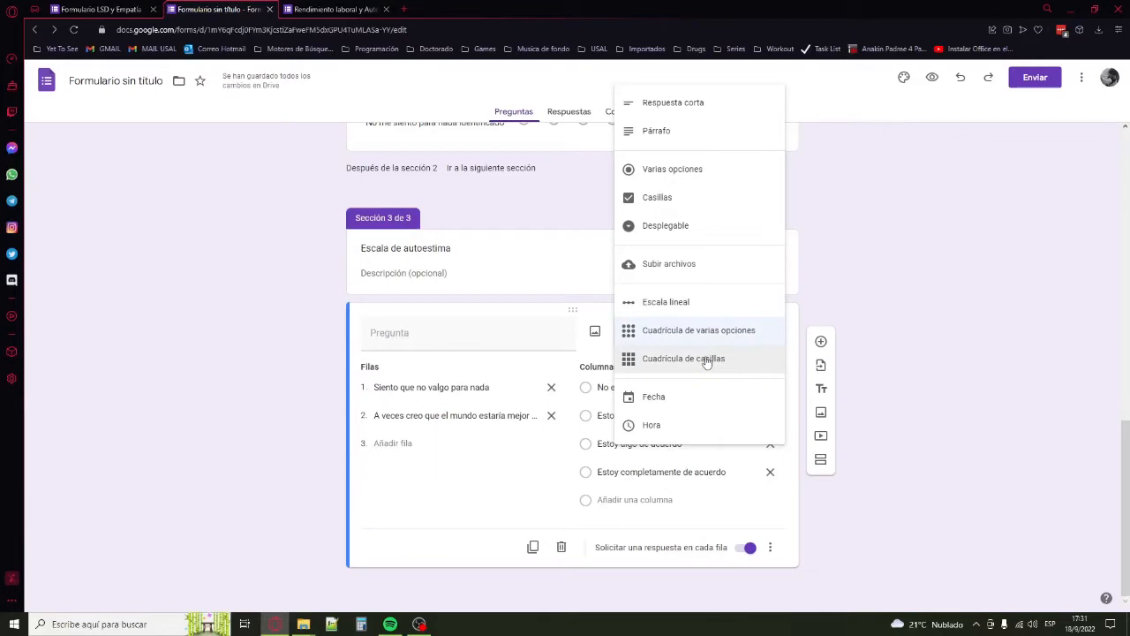
{"action": "left_click", "coordinate": [706, 360]}
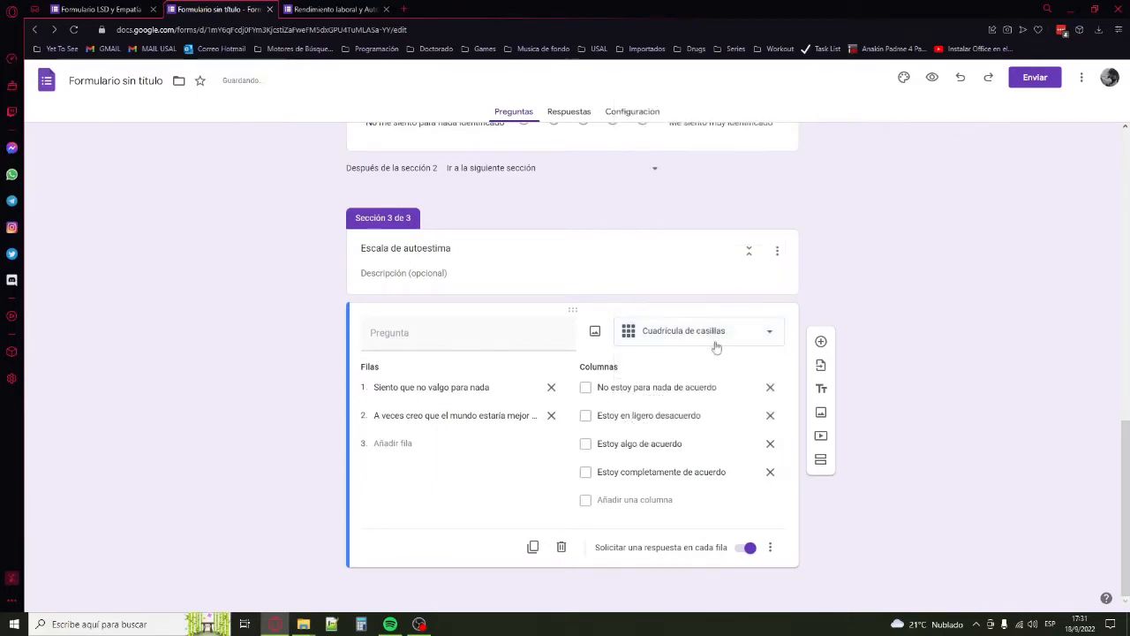
{"action": "key", "text": "ctrl+Tab"}
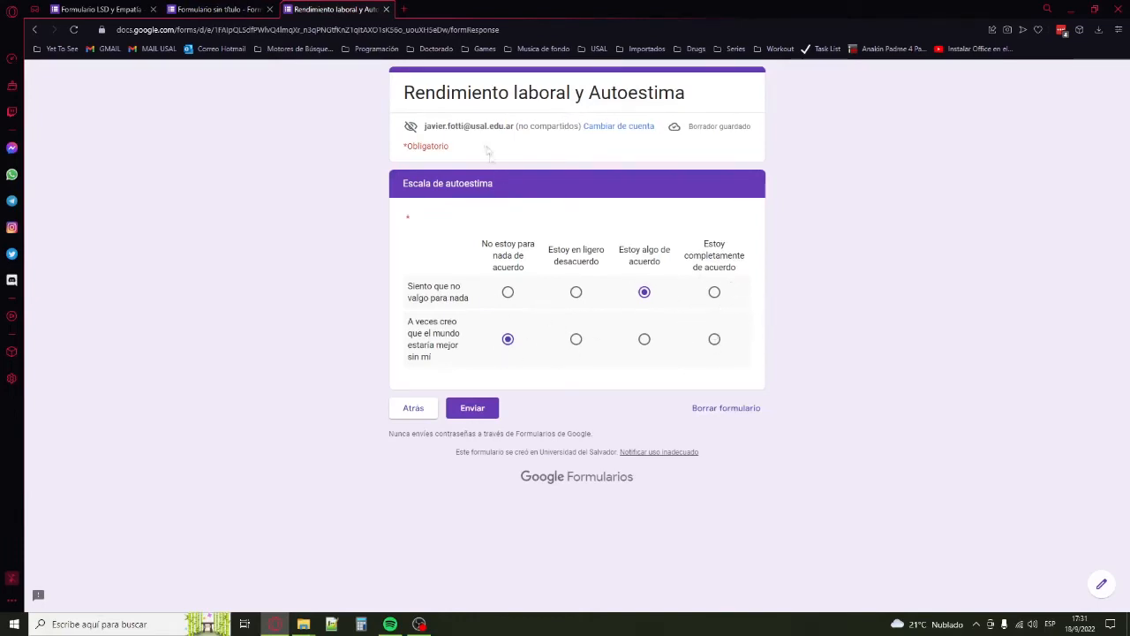
{"action": "left_click", "coordinate": [220, 9]}
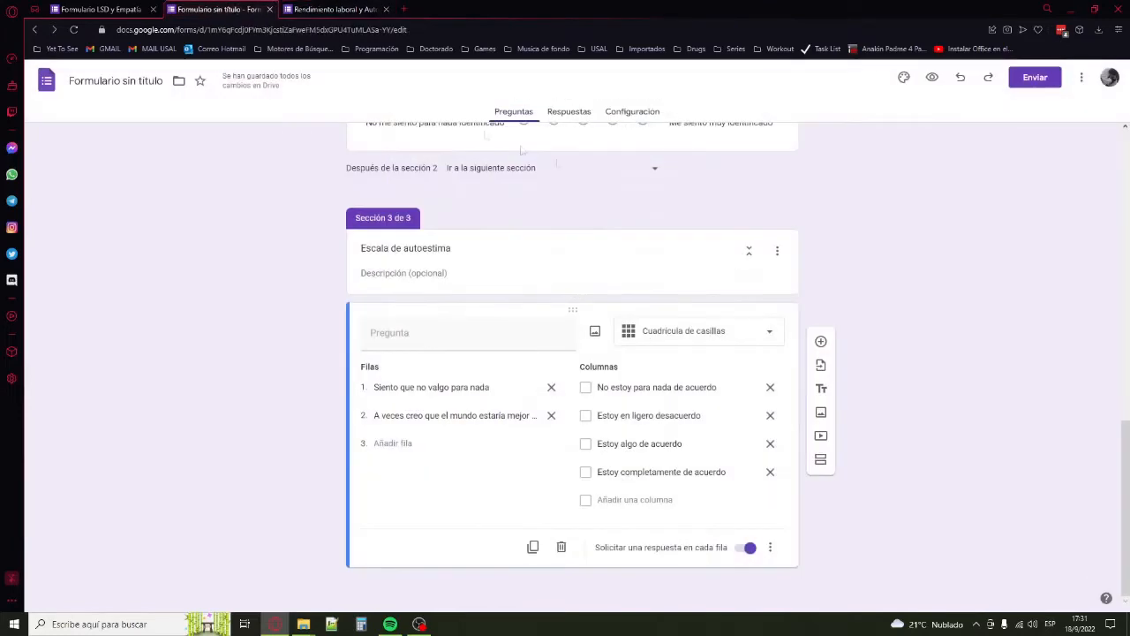
{"action": "left_click", "coordinate": [677, 334]}
{"action": "left_click", "coordinate": [712, 320]}
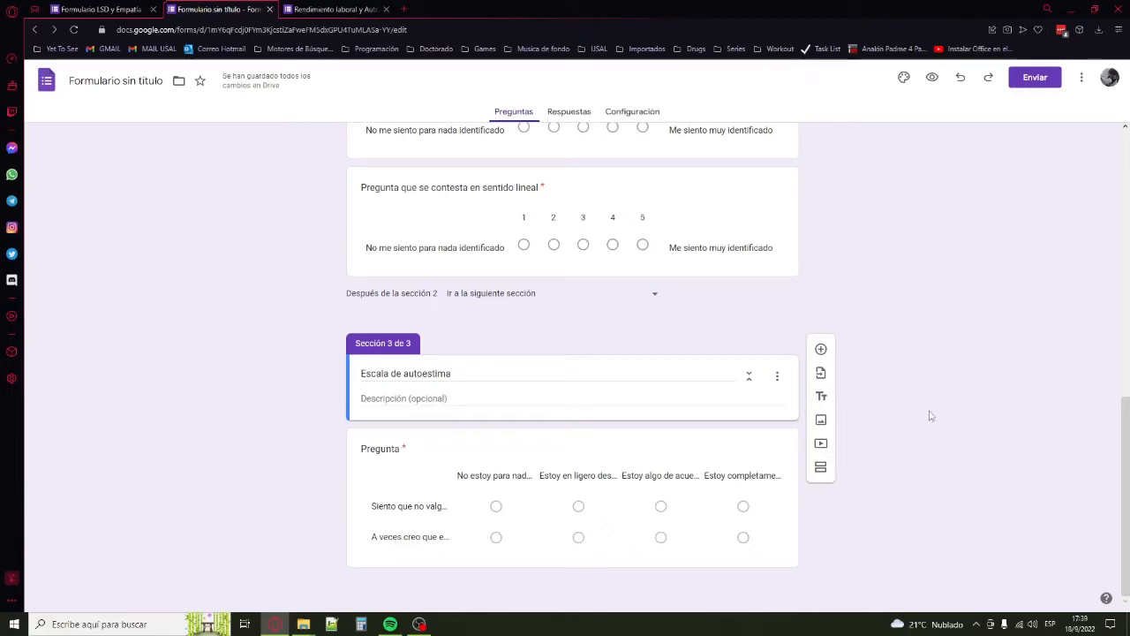
Look over the form and review the available actions for the Escala de autoestima section without applying any.
{"action": "scroll", "coordinate": [870, 441], "scroll_direction": "up", "scroll_amount": 5}
{"action": "scroll", "coordinate": [875, 461], "scroll_direction": "up", "scroll_amount": 3}
{"action": "scroll", "coordinate": [862, 472], "scroll_direction": "down", "scroll_amount": 3}
{"action": "scroll", "coordinate": [860, 466], "scroll_direction": "up", "scroll_amount": 3}
{"action": "scroll", "coordinate": [853, 438], "scroll_direction": "down", "scroll_amount": 10}
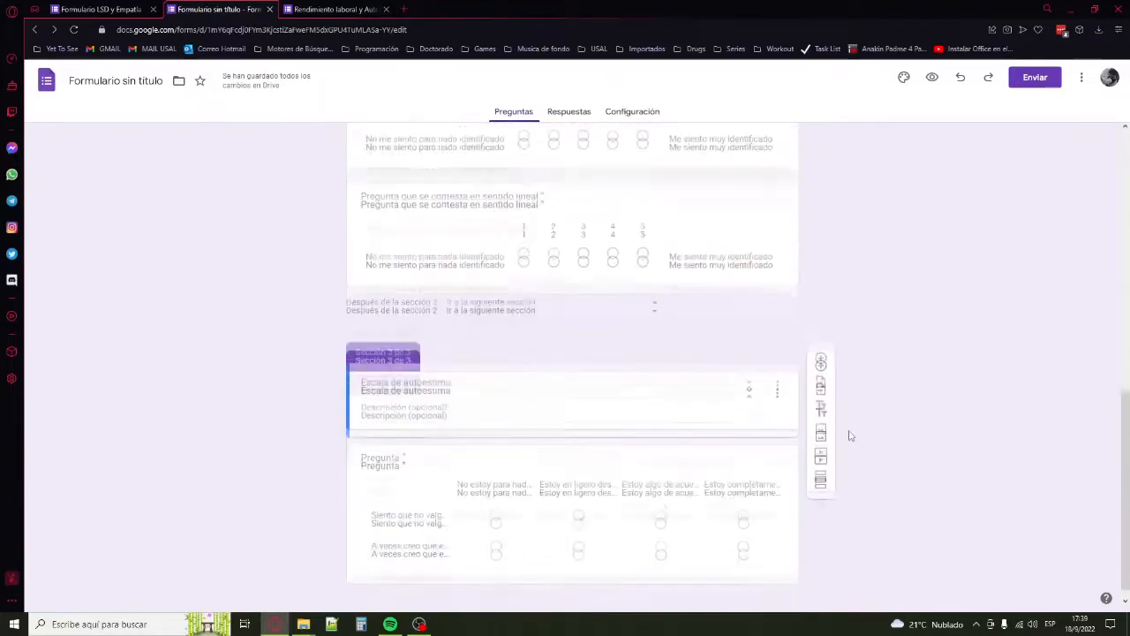
{"action": "left_click", "coordinate": [777, 376]}
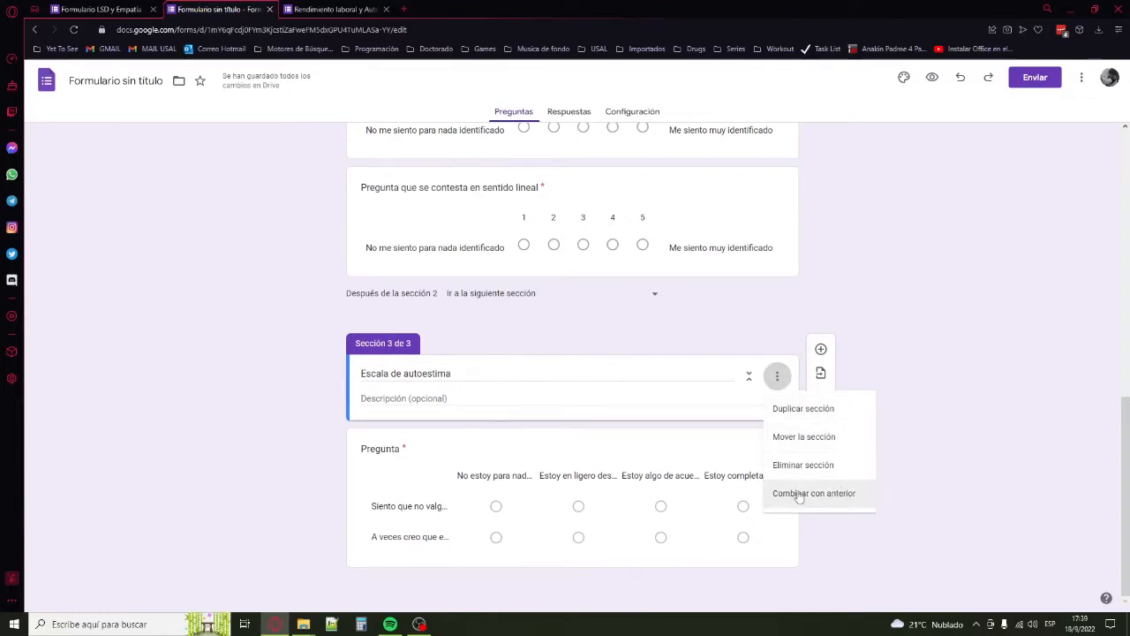
{"action": "left_click", "coordinate": [926, 300]}
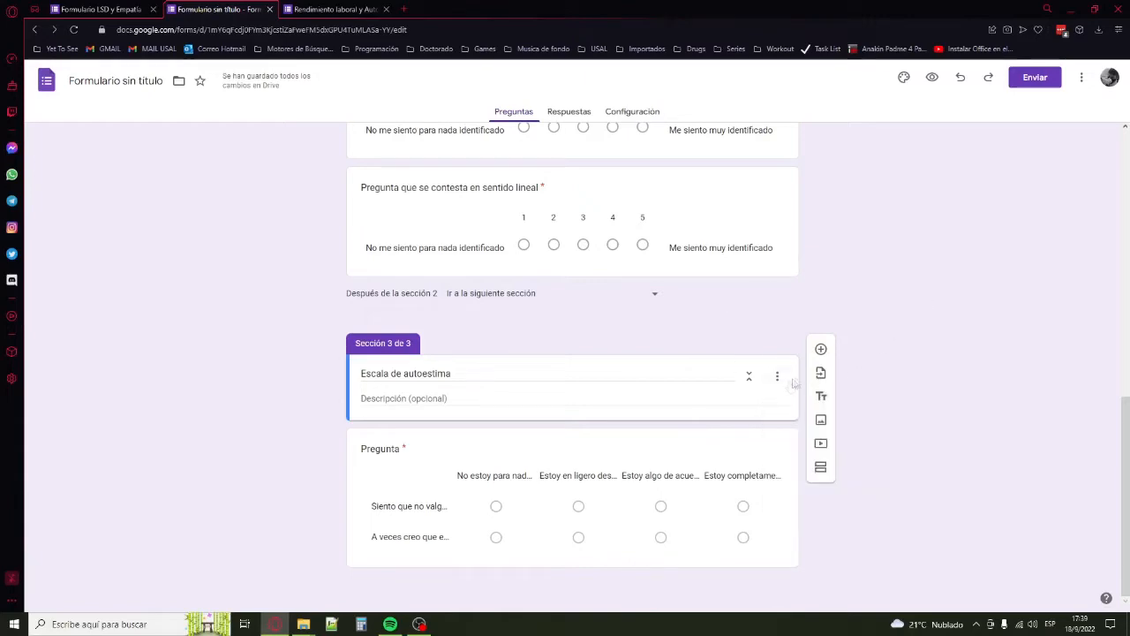
Collapse the Escala de autoestima section and look over the form's other sections.
{"action": "left_click", "coordinate": [749, 378]}
{"action": "left_click", "coordinate": [749, 492]}
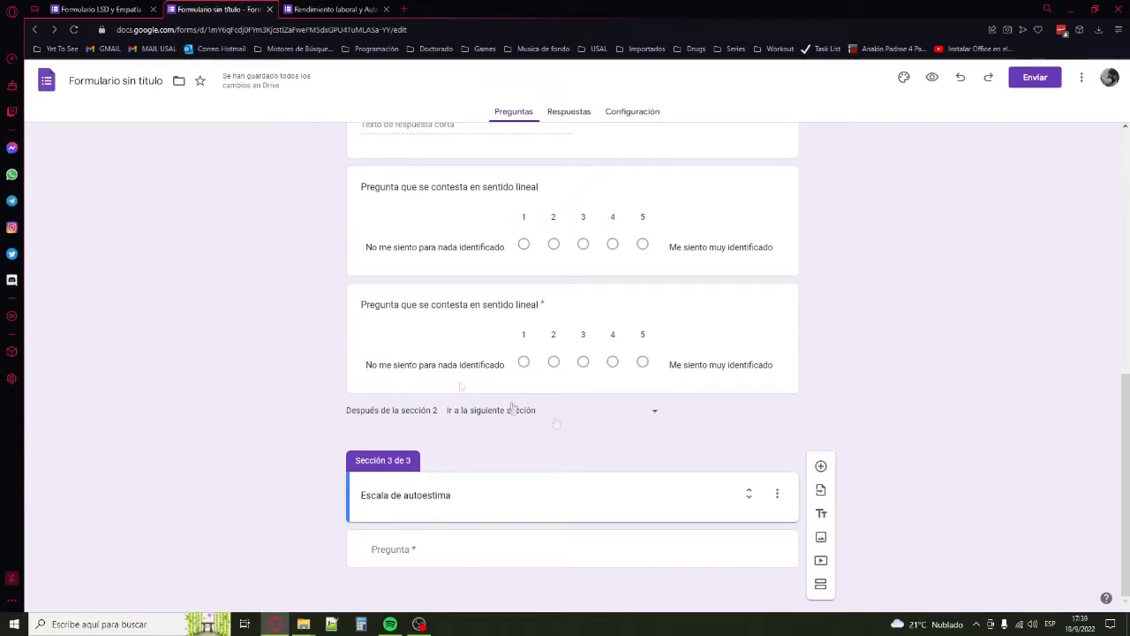
{"action": "scroll", "coordinate": [555, 424], "scroll_direction": "up", "scroll_amount": 15}
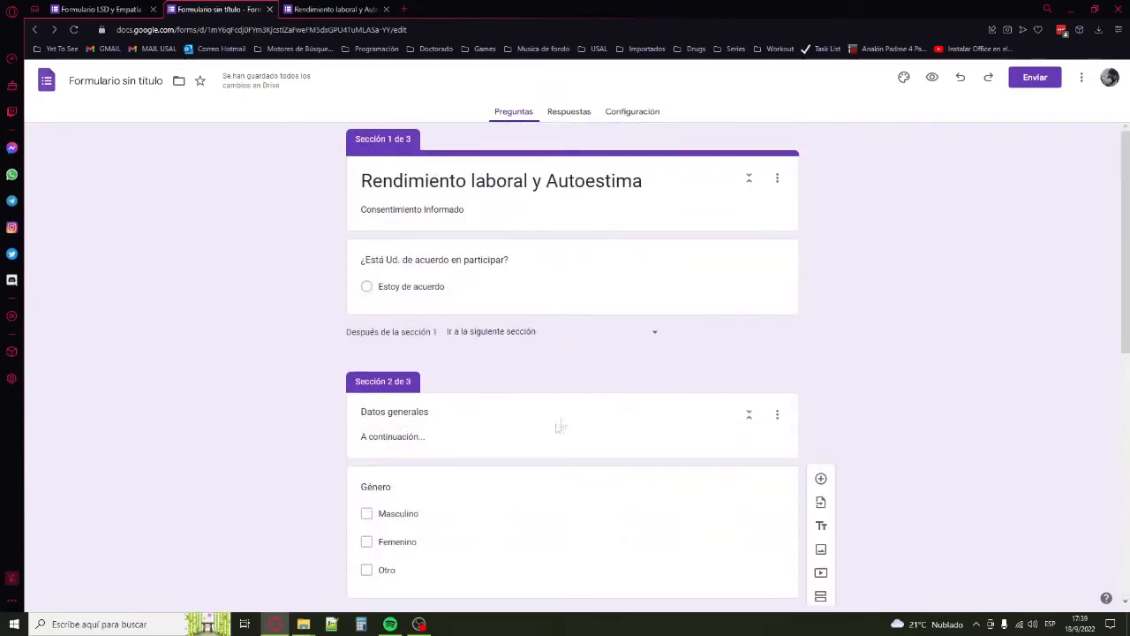
{"action": "scroll", "coordinate": [782, 389], "scroll_direction": "down", "scroll_amount": 3}
{"action": "scroll", "coordinate": [798, 353], "scroll_direction": "up", "scroll_amount": 3}
{"action": "scroll", "coordinate": [655, 358], "scroll_direction": "down", "scroll_amount": 1}
{"action": "scroll", "coordinate": [654, 358], "scroll_direction": "down", "scroll_amount": 10}
{"action": "scroll", "coordinate": [651, 315], "scroll_direction": "up", "scroll_amount": 10}
Collapse the Datos generales section to its question titles and expand it again.
{"action": "left_click", "coordinate": [749, 415]}
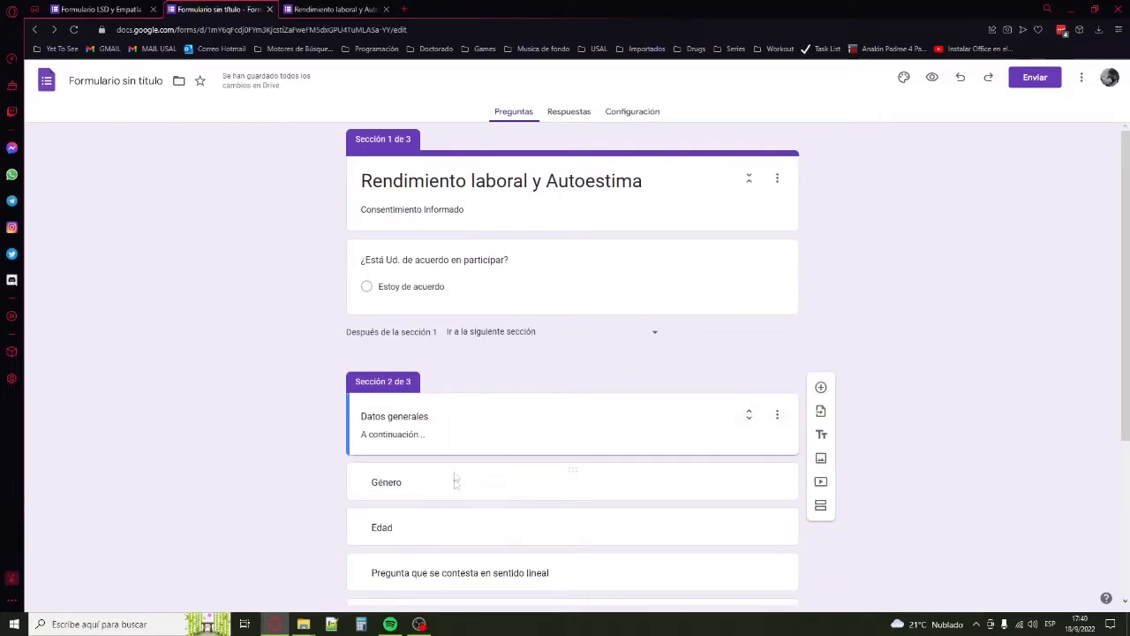
{"action": "scroll", "coordinate": [455, 468], "scroll_direction": "down", "scroll_amount": 3}
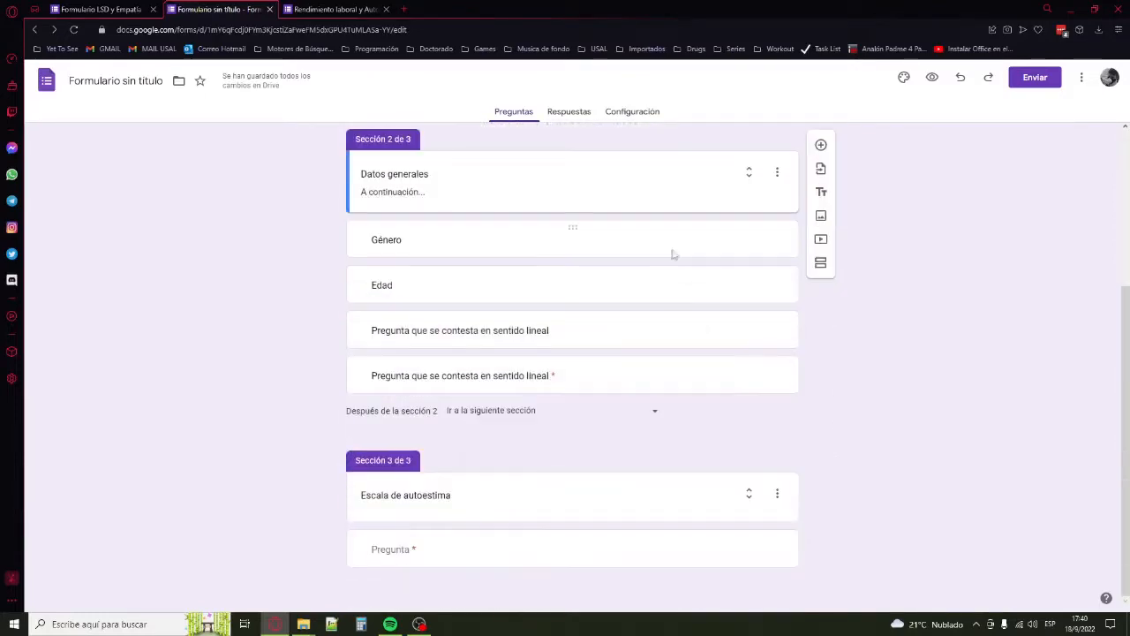
{"action": "left_click", "coordinate": [750, 171]}
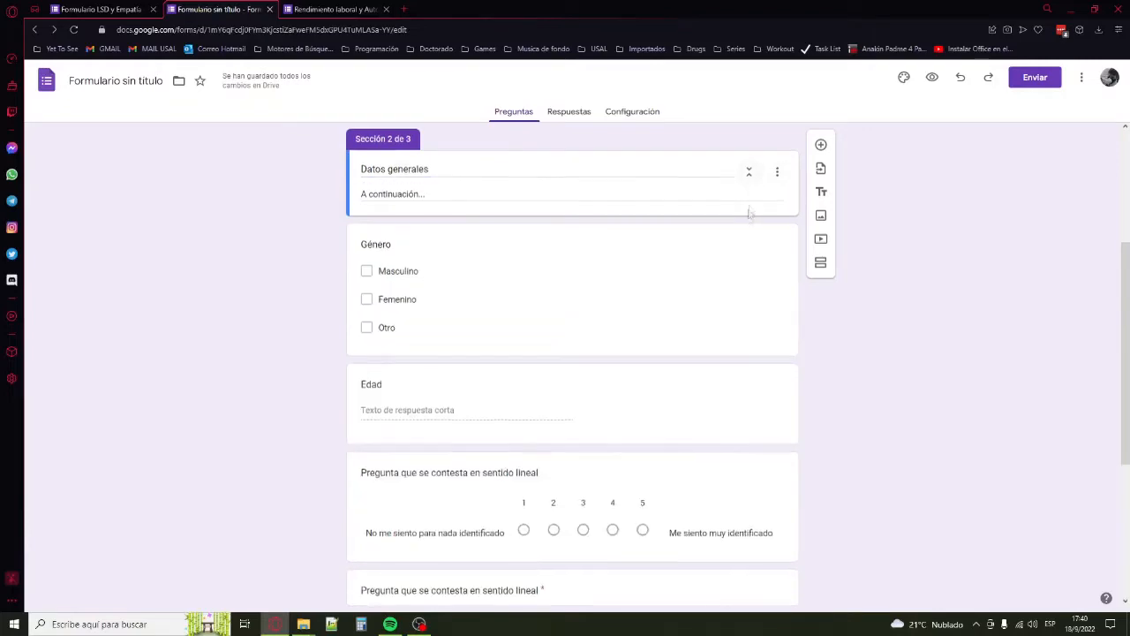
Expand the collapsed Escala de autoestima section to show its full grid question.
{"action": "left_click", "coordinate": [748, 492]}
{"action": "left_click", "coordinate": [748, 493]}
{"action": "left_click", "coordinate": [749, 493]}
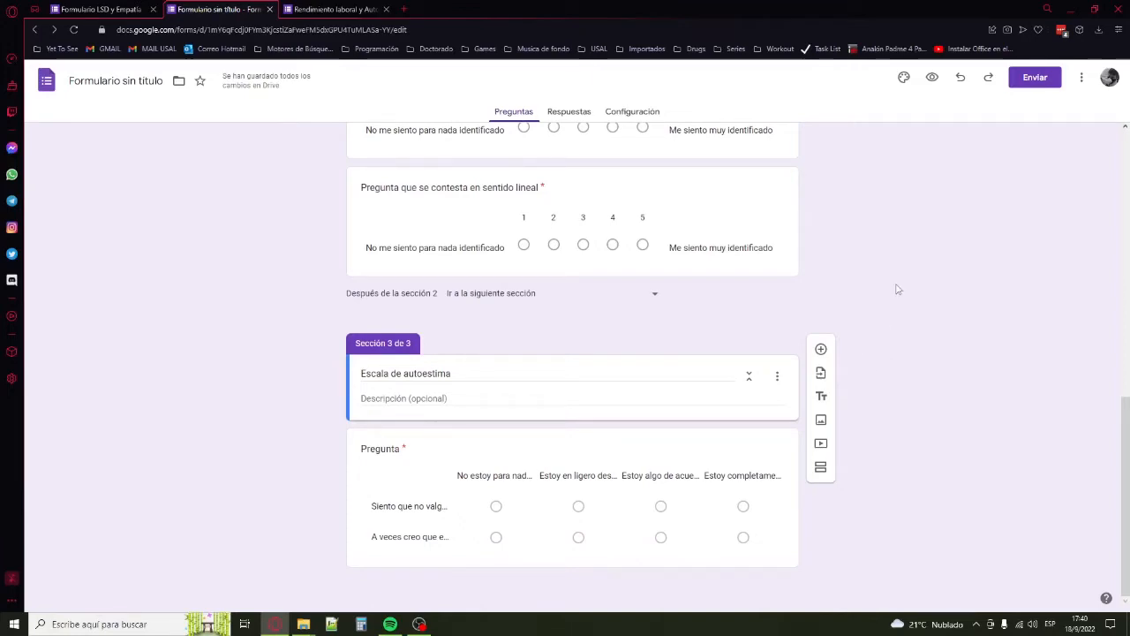
{"action": "scroll", "coordinate": [819, 305], "scroll_direction": "up", "scroll_amount": 15}
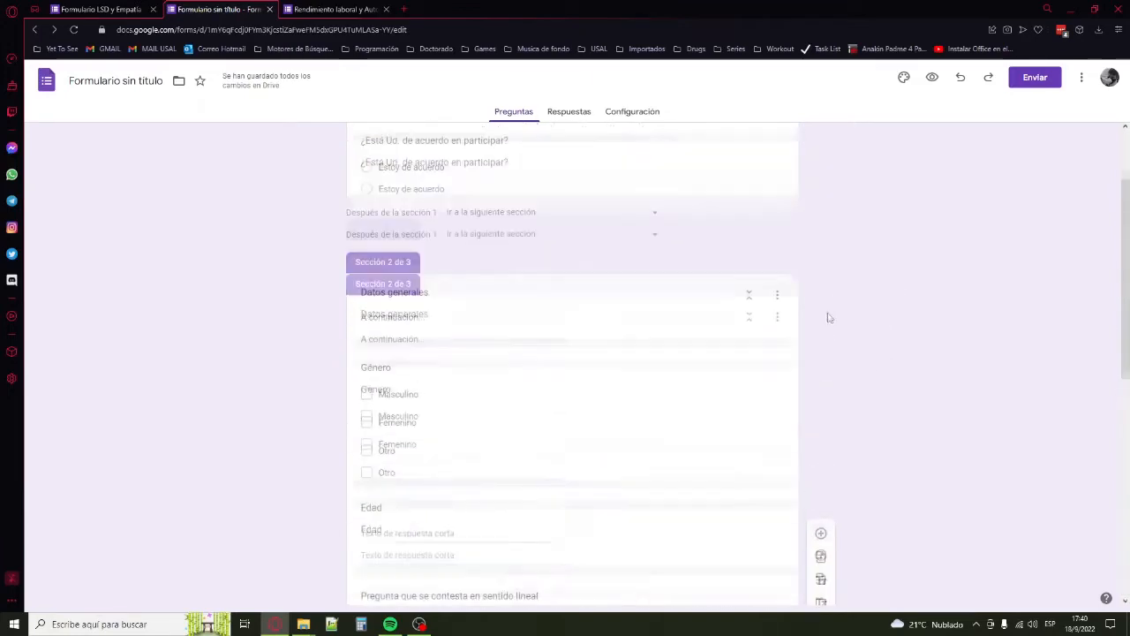
{"action": "scroll", "coordinate": [863, 272], "scroll_direction": "down", "scroll_amount": 2}
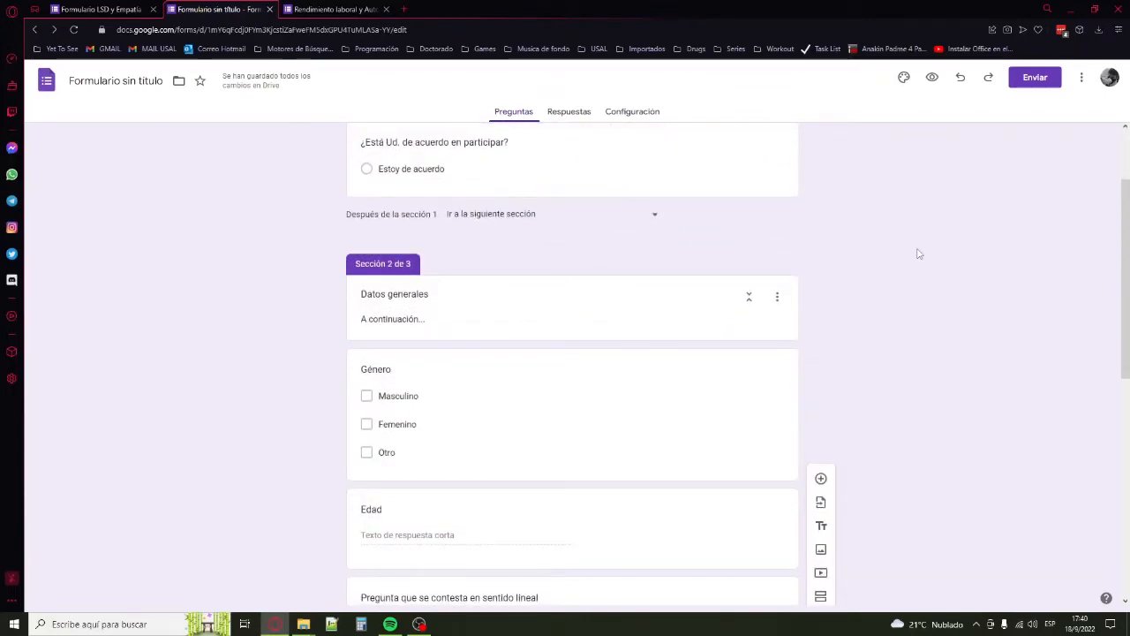
{"action": "scroll", "coordinate": [919, 253], "scroll_direction": "down", "scroll_amount": 2}
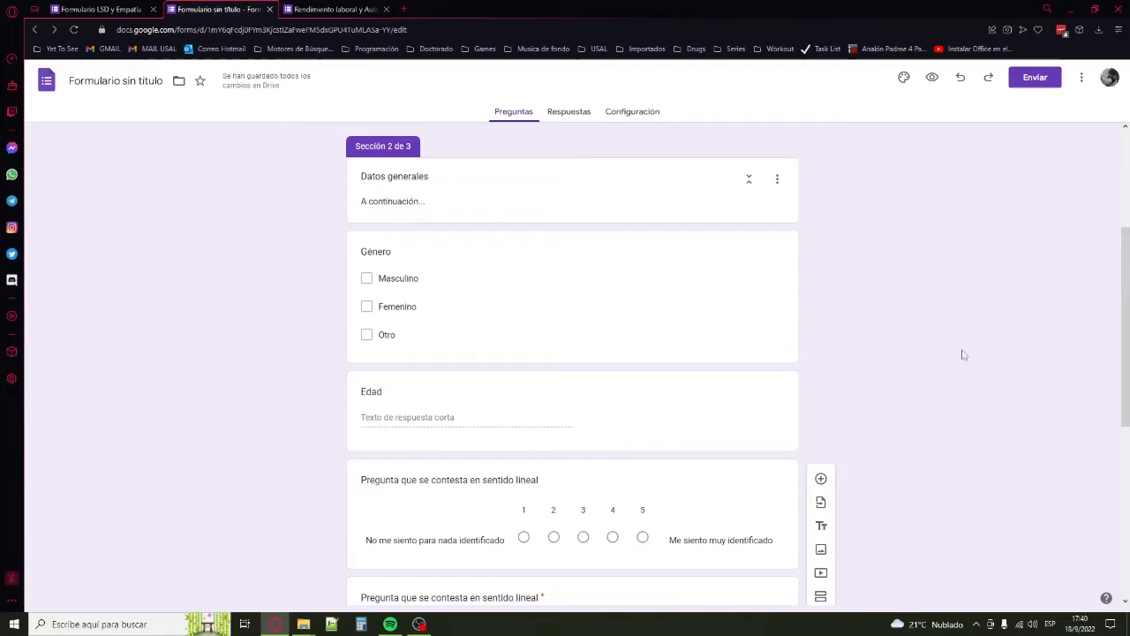
Review the destination choices offered after section 1, selecting "Ir a la siguiente sección".
{"action": "scroll", "coordinate": [963, 350], "scroll_direction": "up", "scroll_amount": 4}
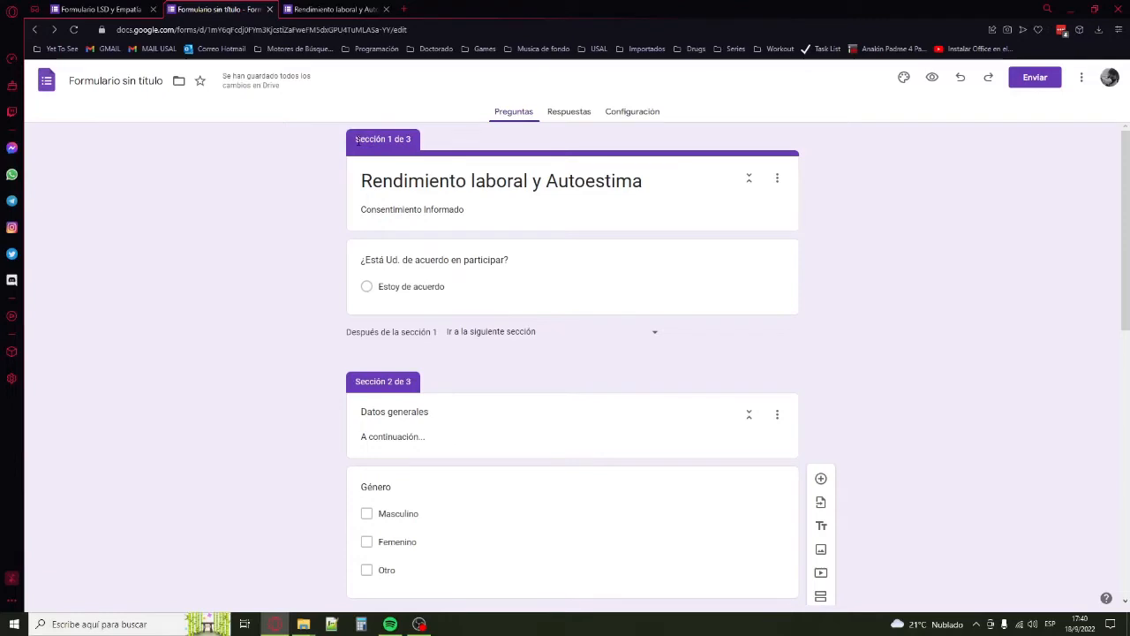
{"action": "left_click_drag", "start_coordinate": [356, 332], "coordinate": [447, 339]}
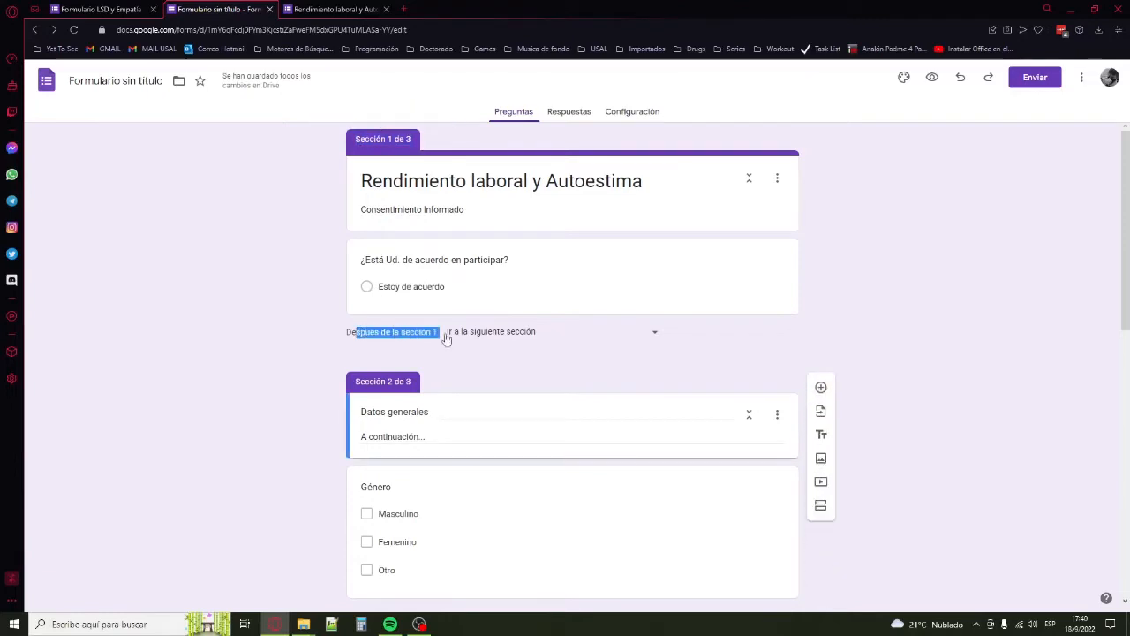
{"action": "left_click", "coordinate": [407, 342]}
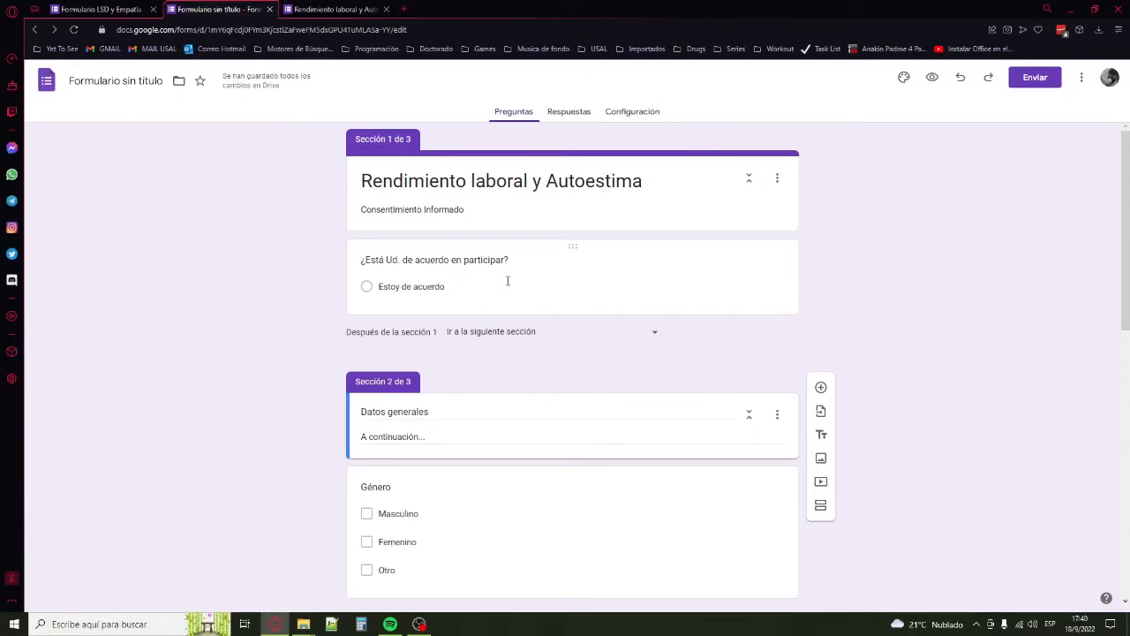
{"action": "left_click_drag", "start_coordinate": [347, 333], "coordinate": [432, 334]}
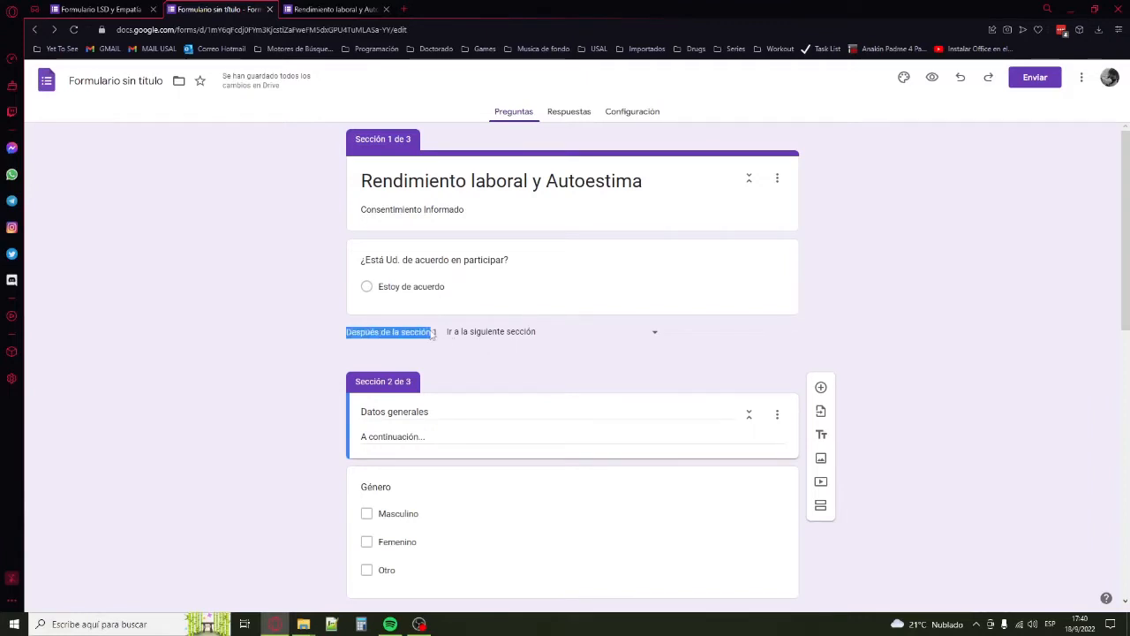
{"action": "left_click", "coordinate": [409, 343]}
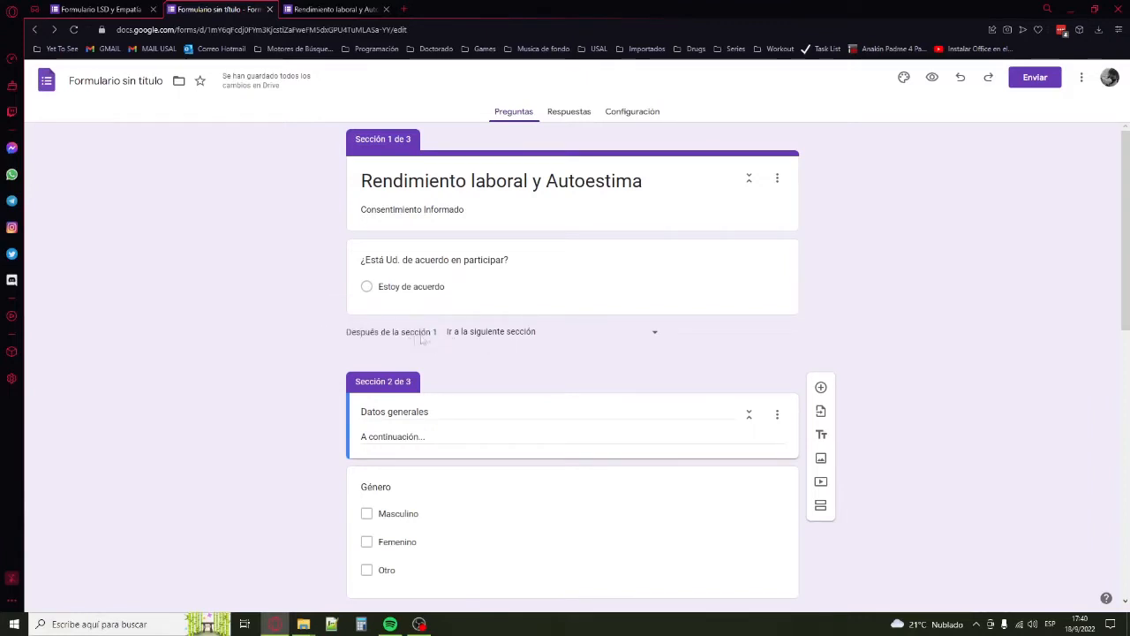
{"action": "left_click_drag", "start_coordinate": [361, 339], "coordinate": [434, 336]}
{"action": "left_click", "coordinate": [468, 331]}
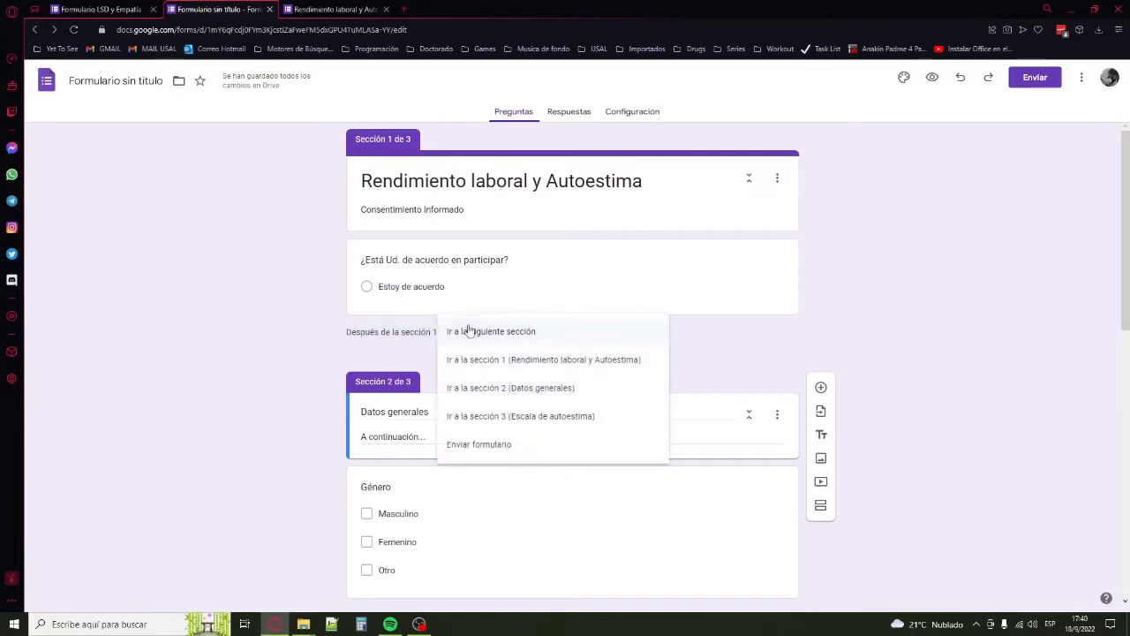
{"action": "left_click", "coordinate": [503, 333]}
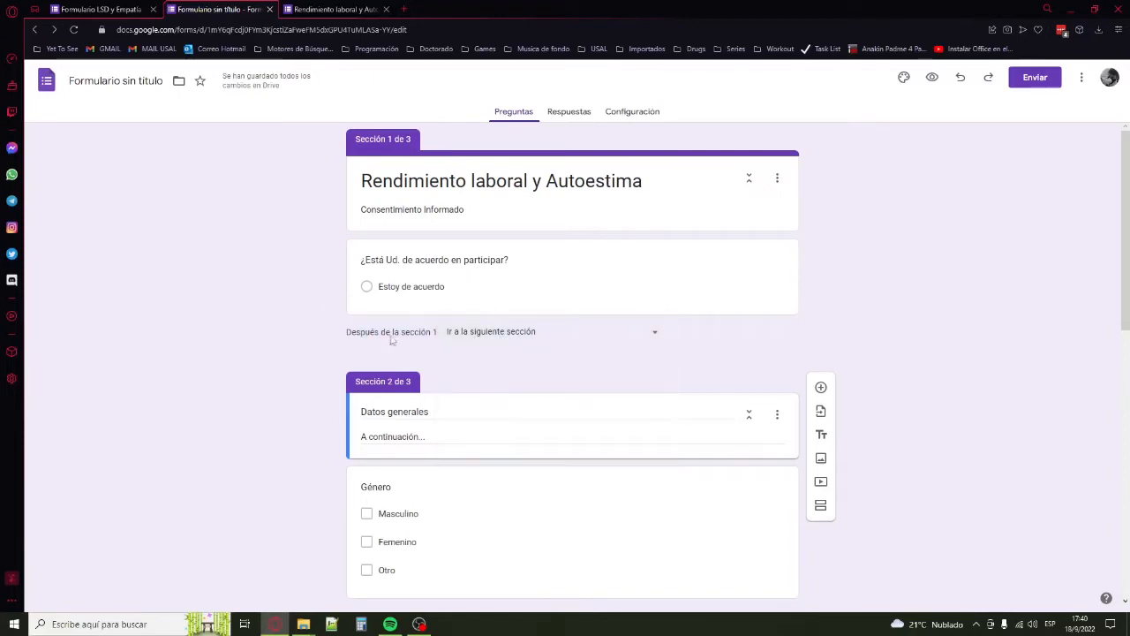
{"action": "scroll", "coordinate": [300, 468], "scroll_direction": "down", "scroll_amount": 5}
{"action": "scroll", "coordinate": [300, 467], "scroll_direction": "up", "scroll_amount": 5}
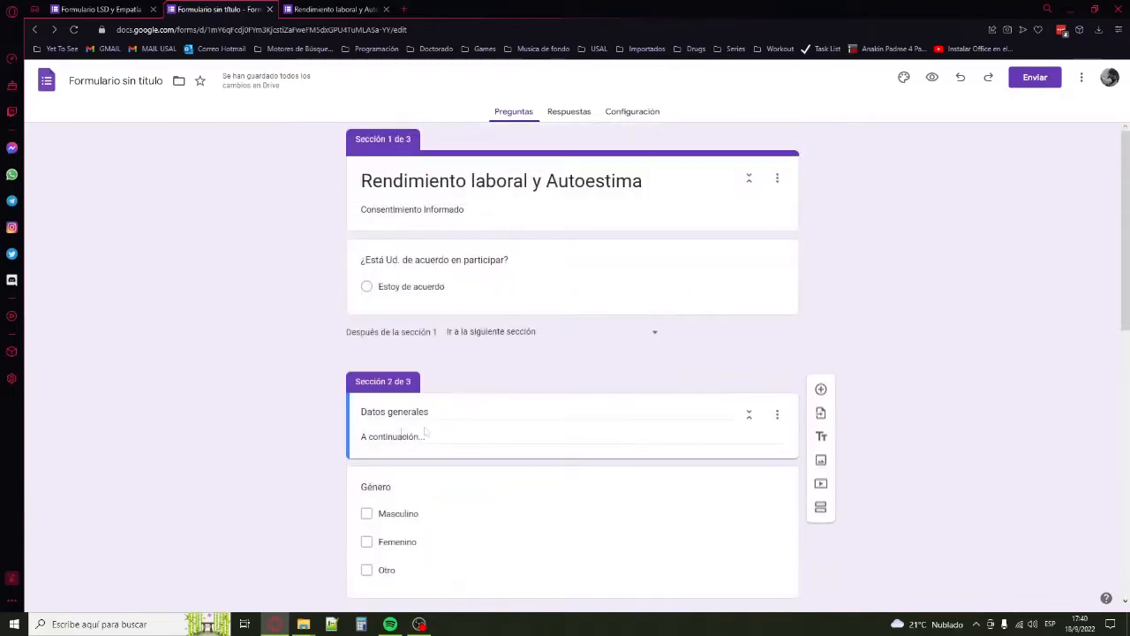
{"action": "left_click", "coordinate": [482, 340]}
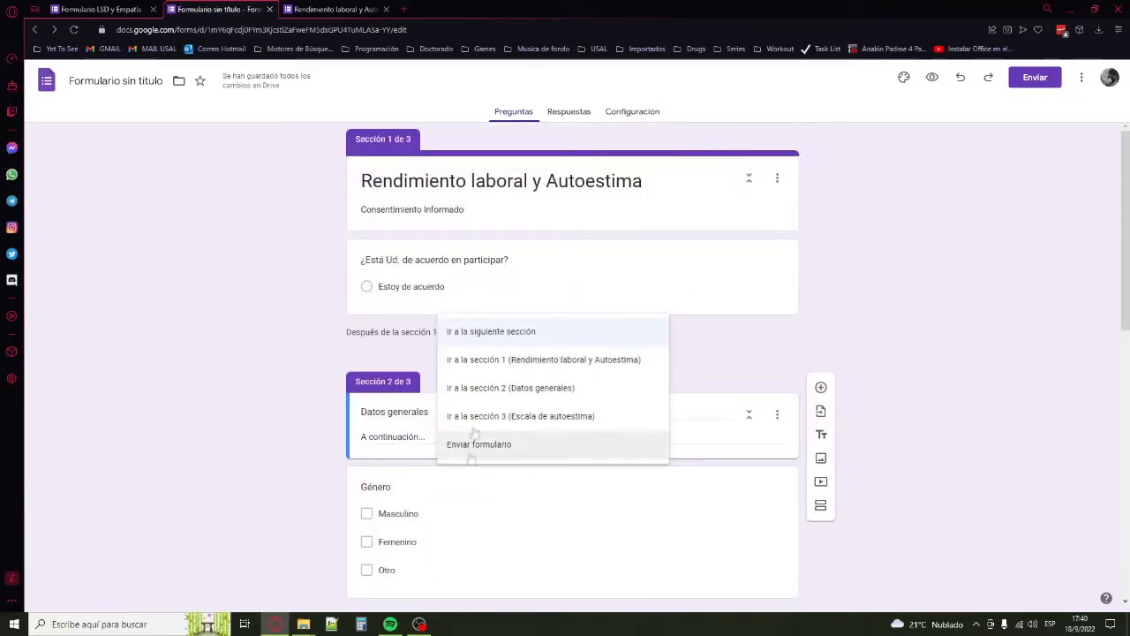
{"action": "left_click", "coordinate": [943, 301]}
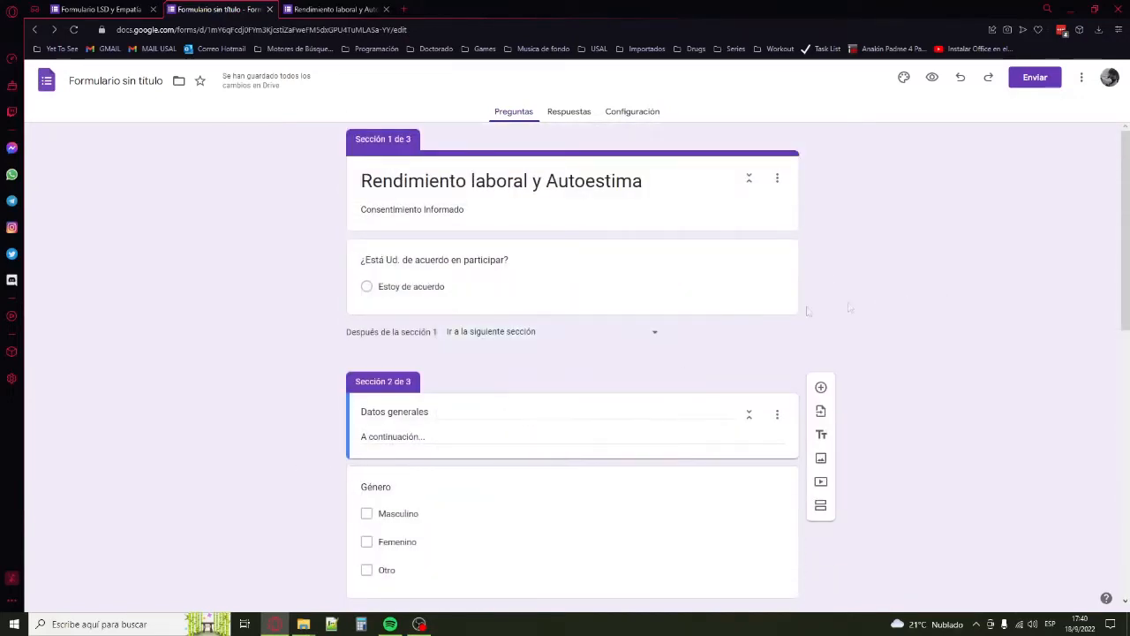
Add a new section after the grid question in the Escala de autoestima section.
{"action": "scroll", "coordinate": [997, 372], "scroll_direction": "down", "scroll_amount": 5}
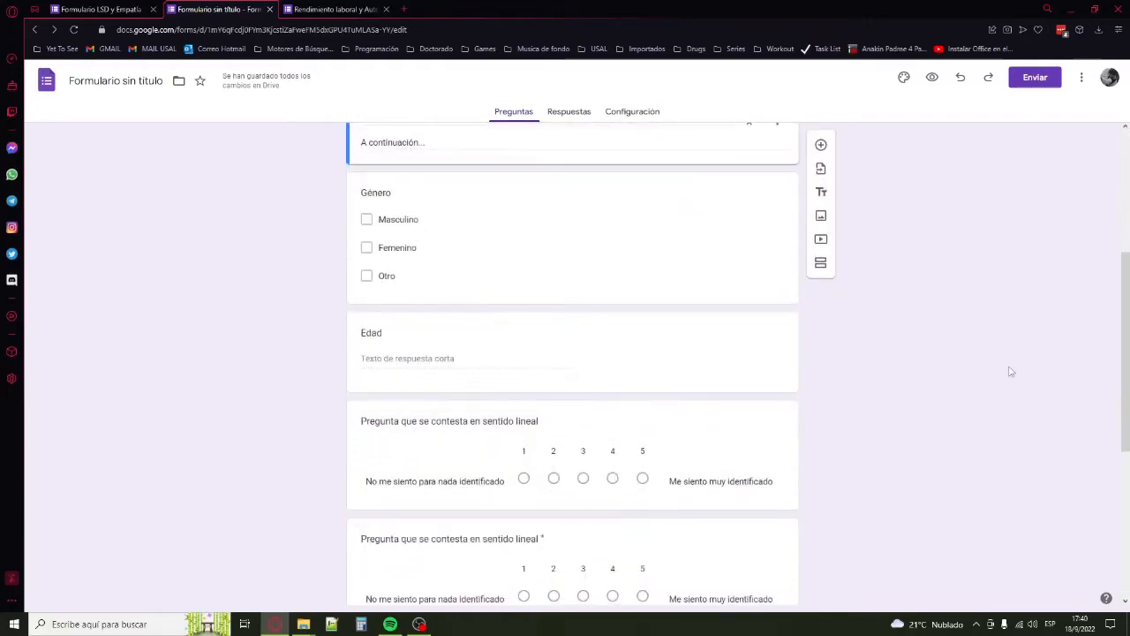
{"action": "scroll", "coordinate": [998, 372], "scroll_direction": "up", "scroll_amount": 10}
{"action": "left_click_drag", "start_coordinate": [371, 181], "coordinate": [709, 189]}
{"action": "left_click", "coordinate": [909, 250]}
{"action": "scroll", "coordinate": [898, 290], "scroll_direction": "down", "scroll_amount": 10}
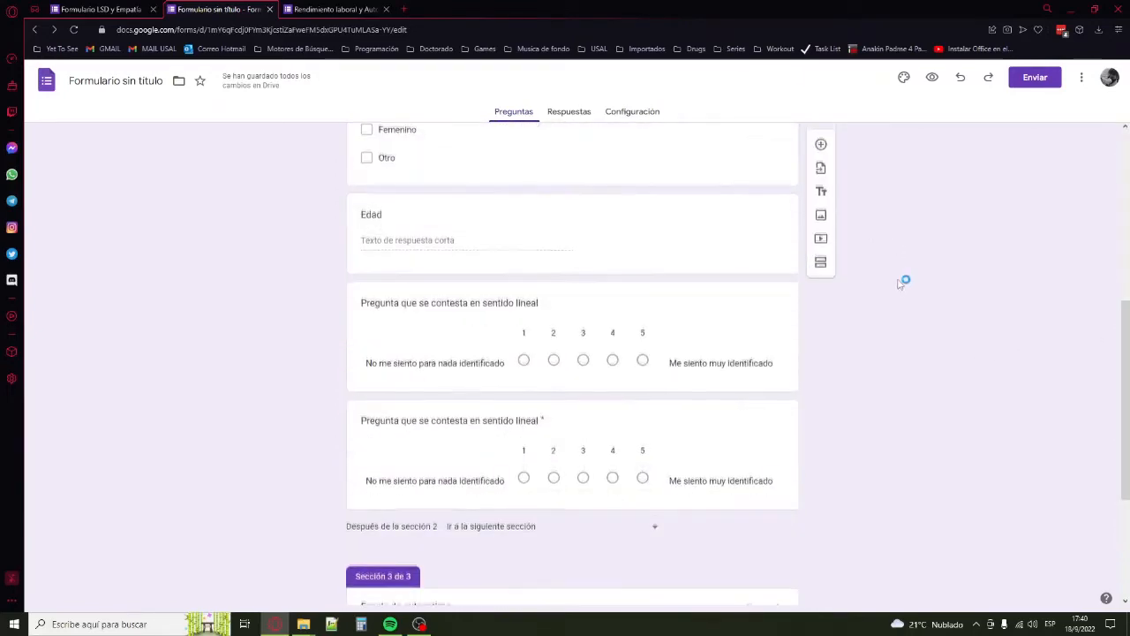
{"action": "left_click", "coordinate": [491, 393]}
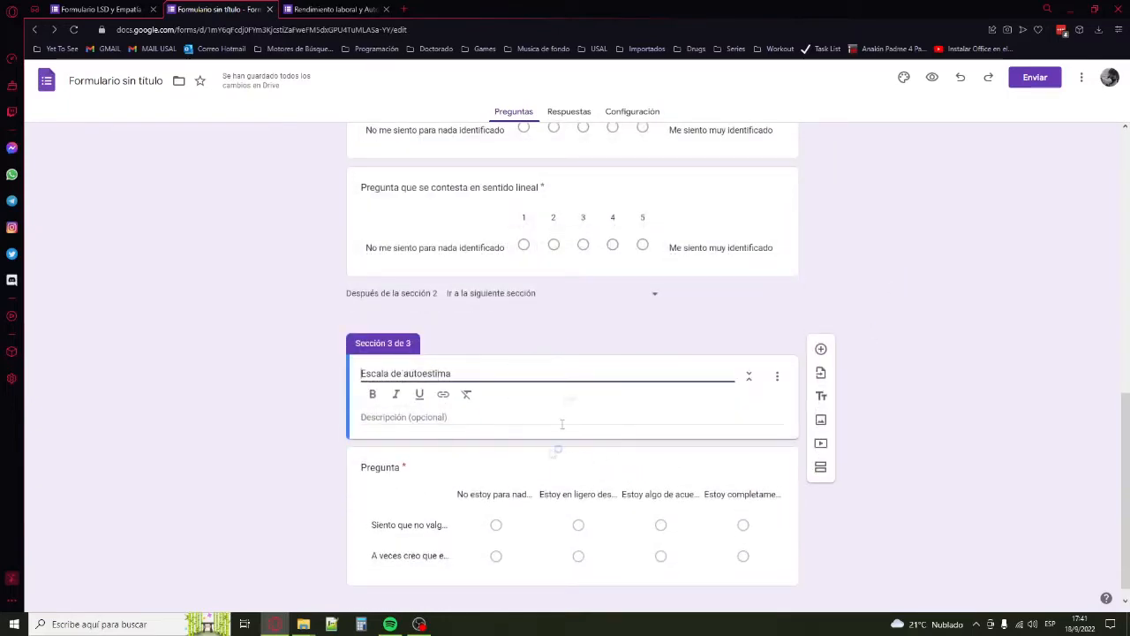
{"action": "left_click", "coordinate": [758, 474]}
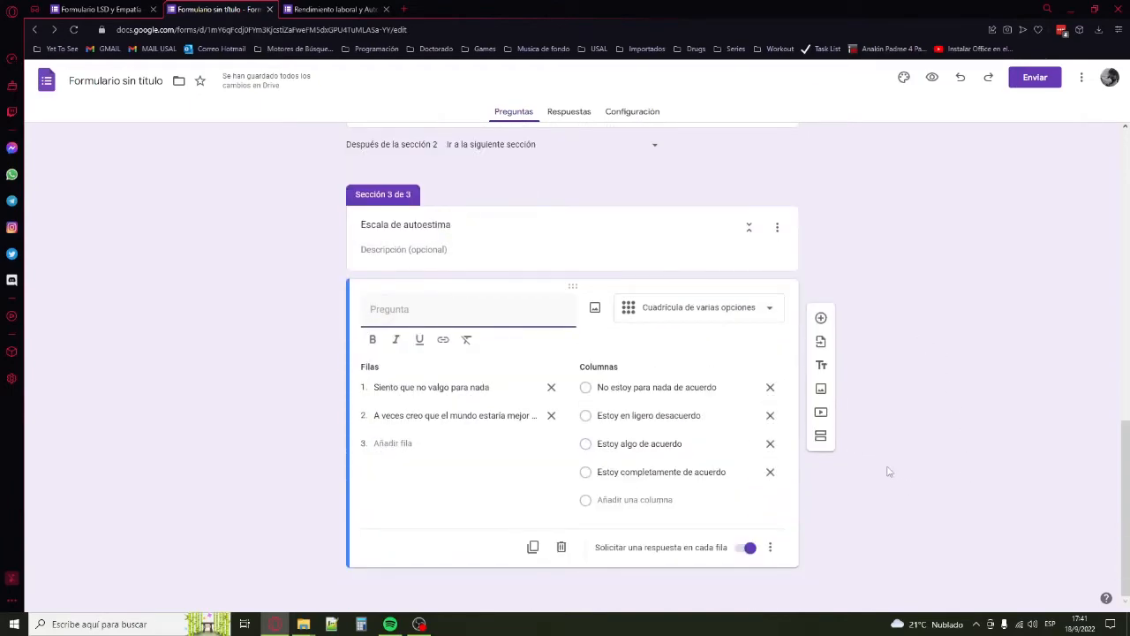
{"action": "left_click", "coordinate": [820, 436]}
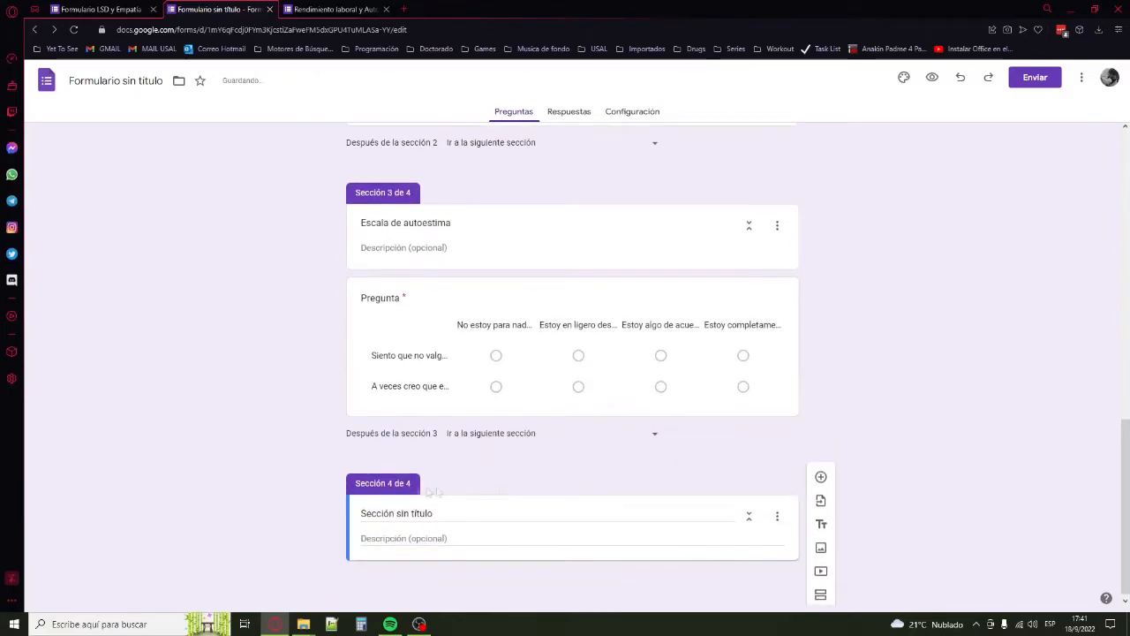
Title the new fourth section "Escala de rendimiento laboral".
{"action": "key", "text": "shift+Left"}
{"action": "key", "text": "shift+Left"}
{"action": "key", "text": "shift+Left"}
{"action": "key", "text": "shift+Left"}
{"action": "key", "text": "shift+Left"}
{"action": "key", "text": "shift+Left"}
{"action": "key", "text": "shift+Left"}
{"action": "key", "text": "shift+Left"}
{"action": "key", "text": "shift+Left"}
{"action": "type", "text": "Escal"}
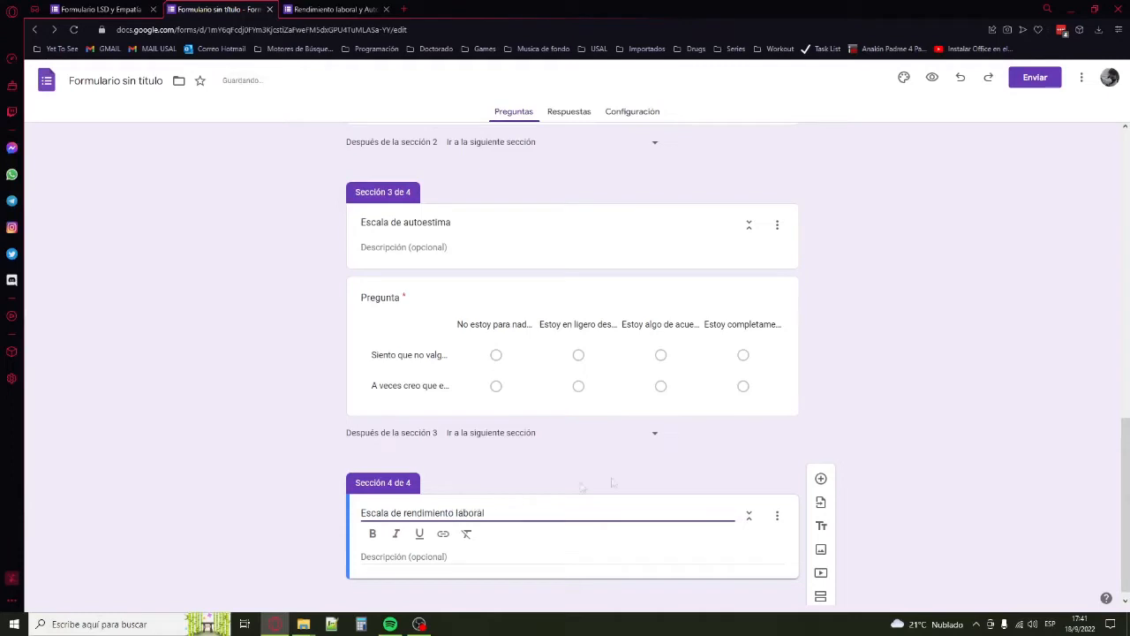
{"action": "left_click", "coordinate": [1024, 415]}
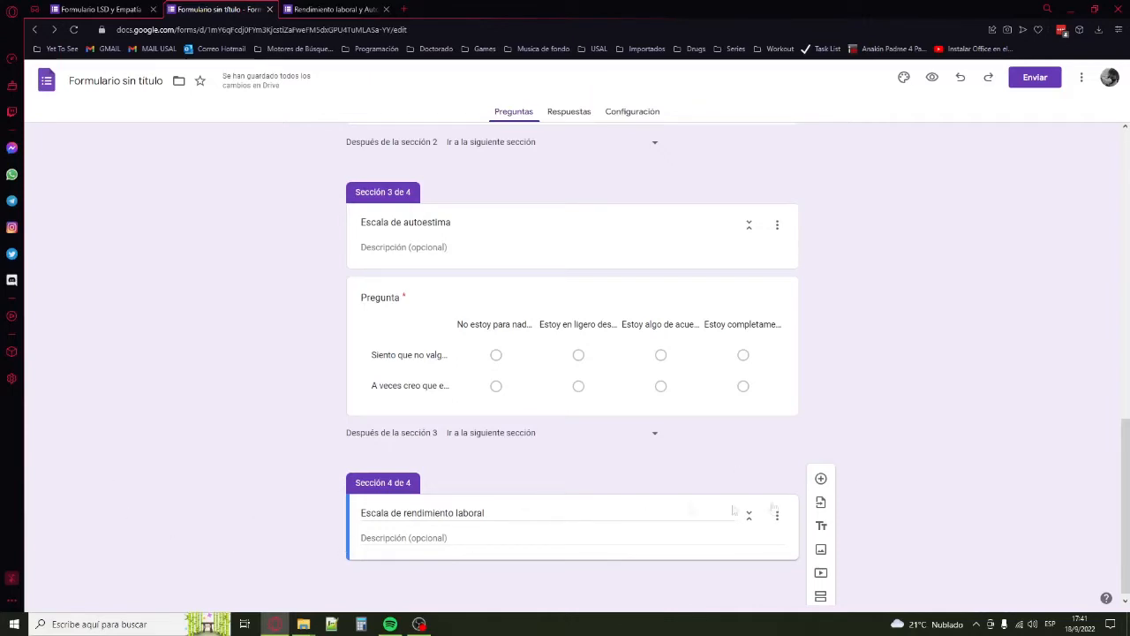
Add a "Varias opciones" question titled "Indique su ocupación actual" at the end of the Datos generales section.
{"action": "scroll", "coordinate": [964, 386], "scroll_direction": "up", "scroll_amount": 1}
{"action": "scroll", "coordinate": [958, 358], "scroll_direction": "down", "scroll_amount": 1}
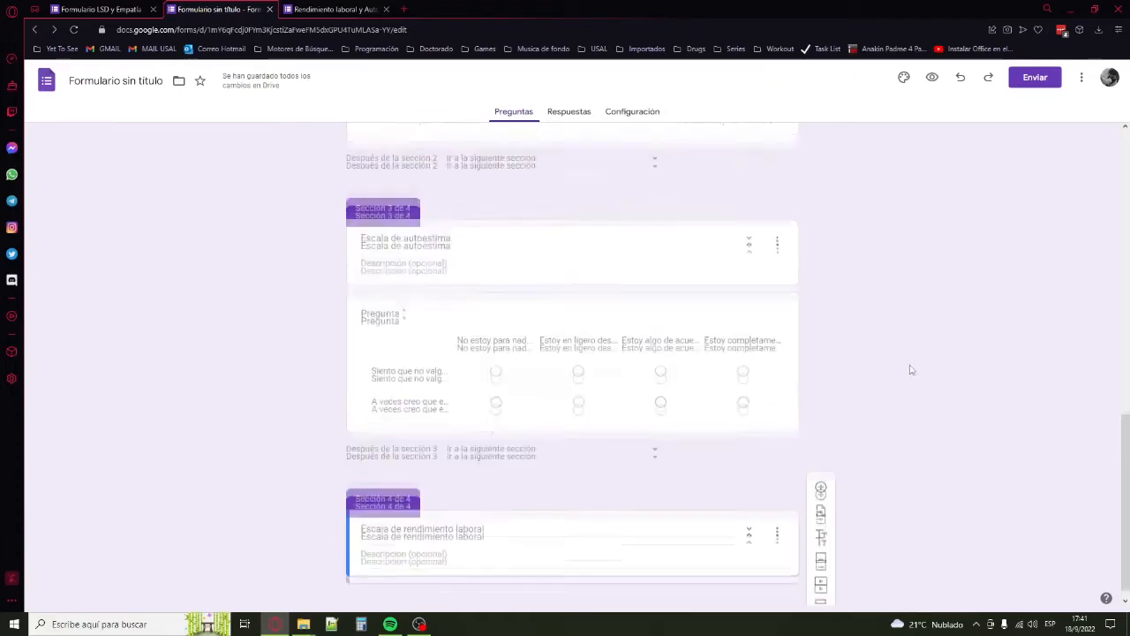
{"action": "scroll", "coordinate": [914, 366], "scroll_direction": "up", "scroll_amount": 15}
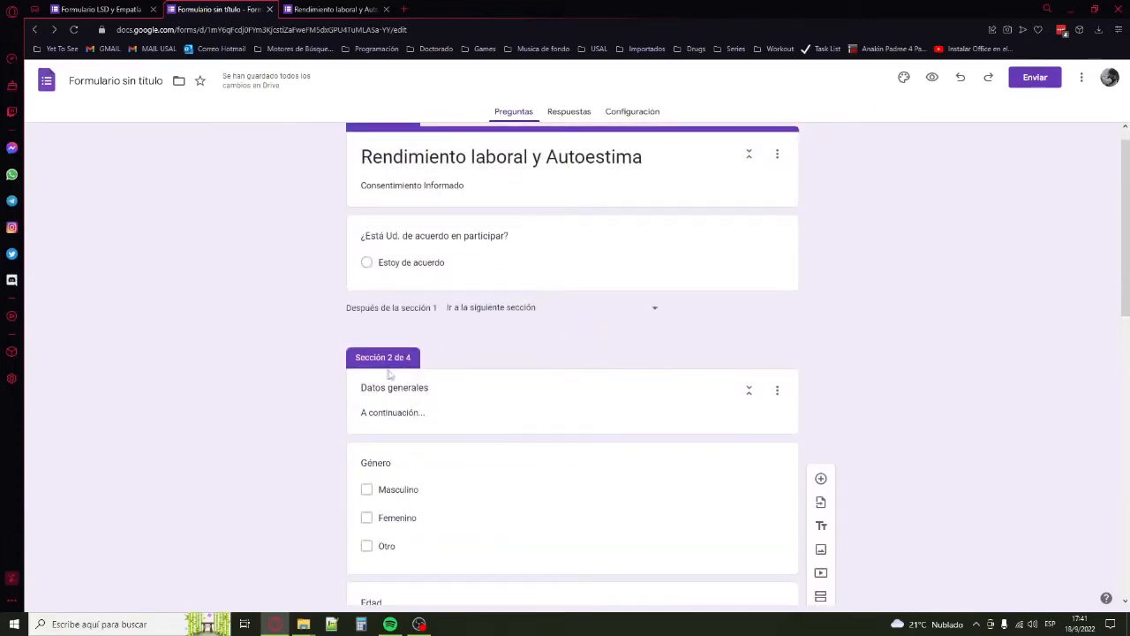
{"action": "scroll", "coordinate": [494, 398], "scroll_direction": "down", "scroll_amount": 5}
{"action": "left_click", "coordinate": [760, 431]}
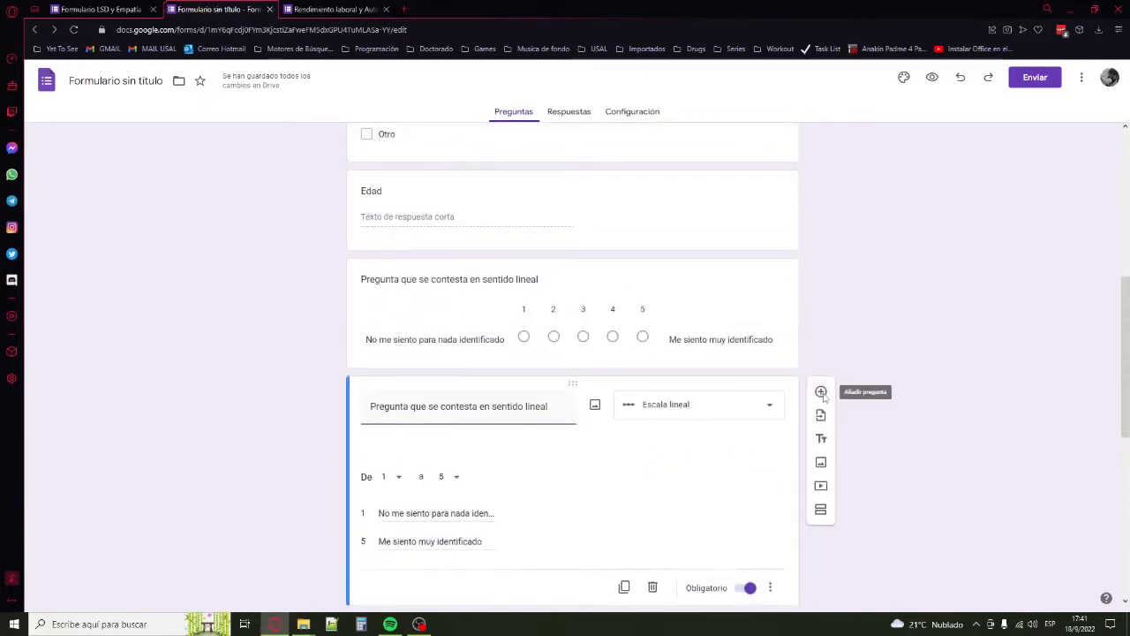
{"action": "left_click", "coordinate": [821, 393]}
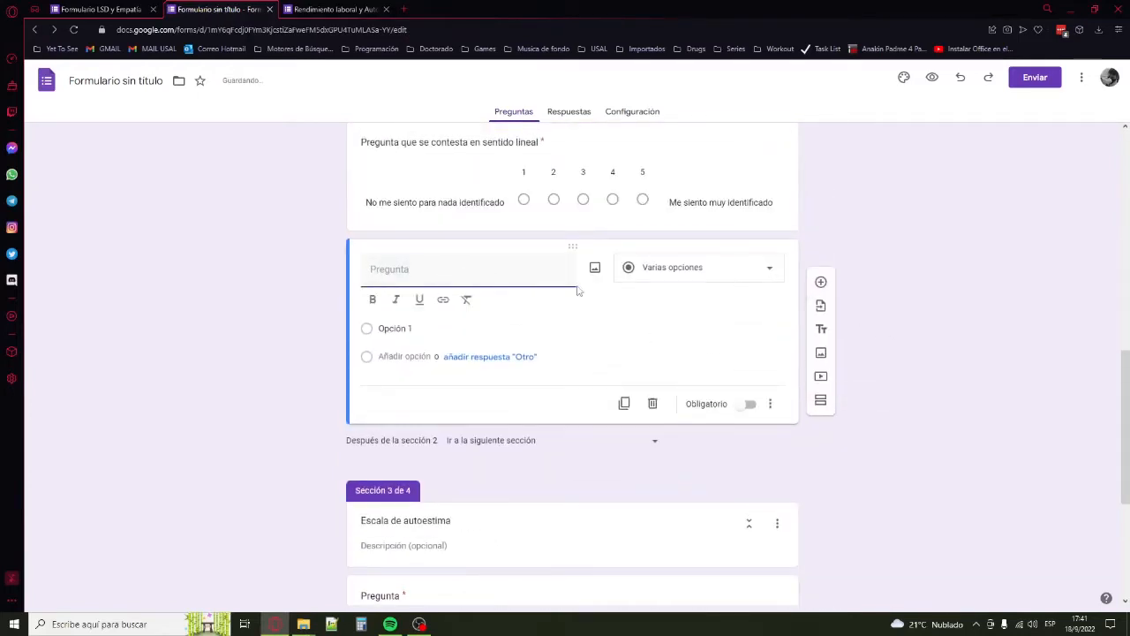
{"action": "type", "text": "Indique su ocupación actual"}
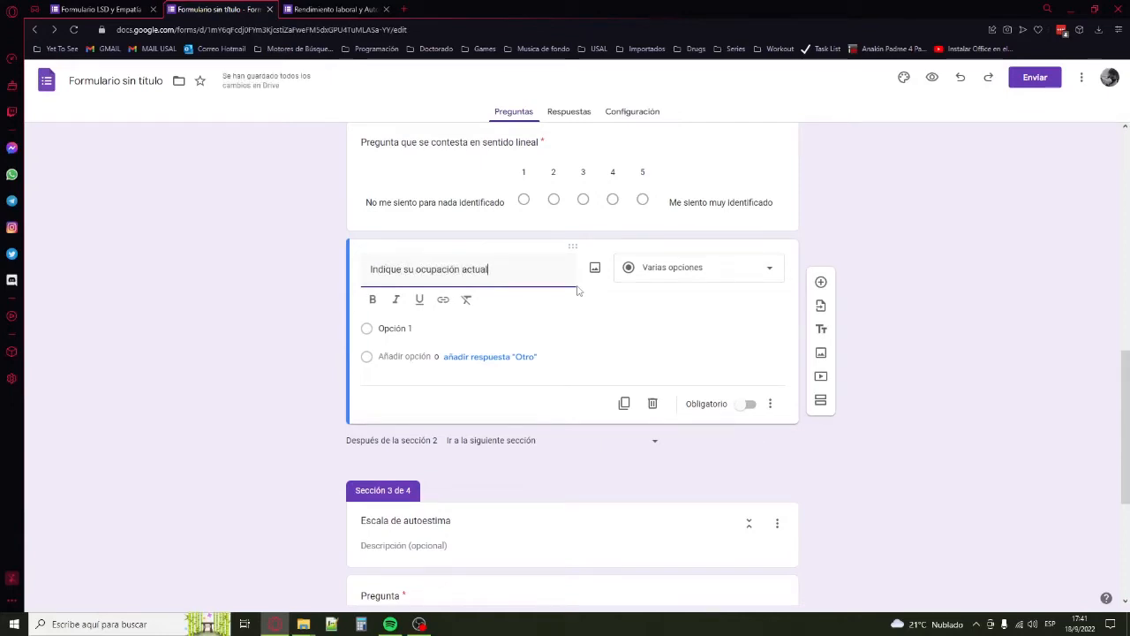
{"action": "left_click", "coordinate": [645, 277]}
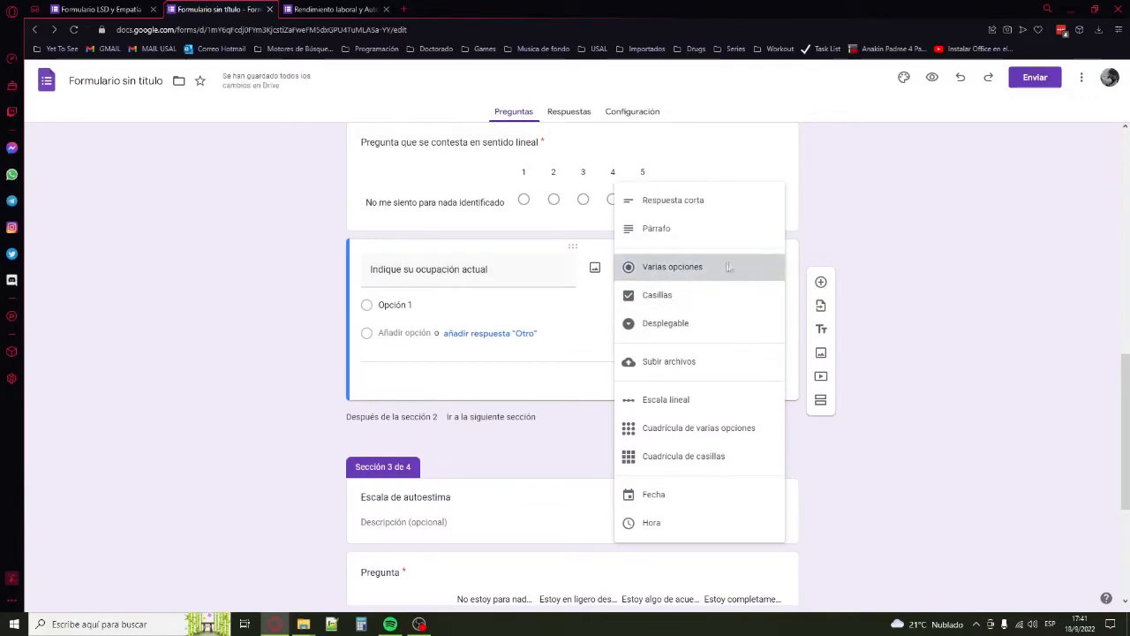
{"action": "left_click", "coordinate": [708, 268]}
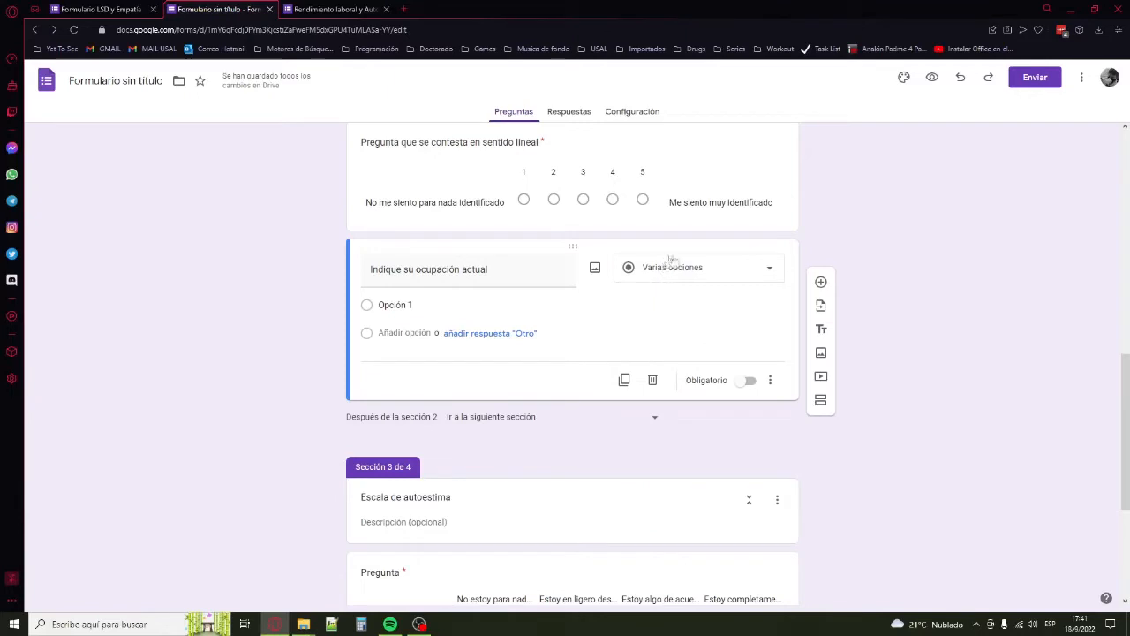
Give the occupation question two answer options, "Empleado" and "Desempleado".
{"action": "left_click", "coordinate": [443, 309]}
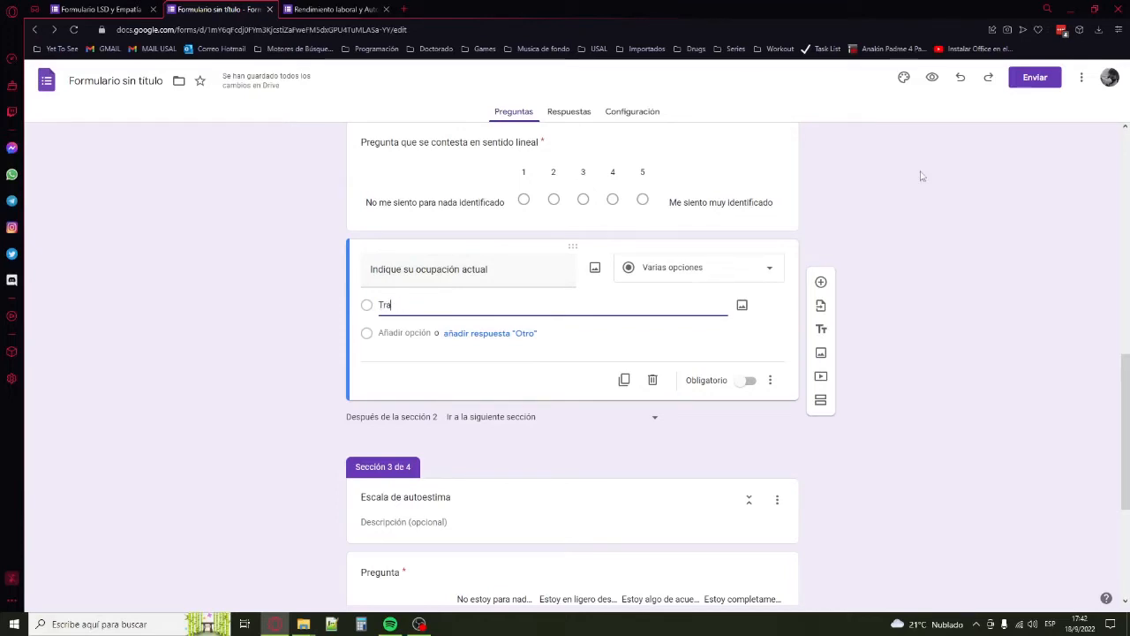
{"action": "key", "text": "BackSpace"}
{"action": "key", "text": "BackSpace"}
{"action": "key", "text": "BackSpace"}
{"action": "type", "text": "Empleado"}
{"action": "key", "text": "Tab"}
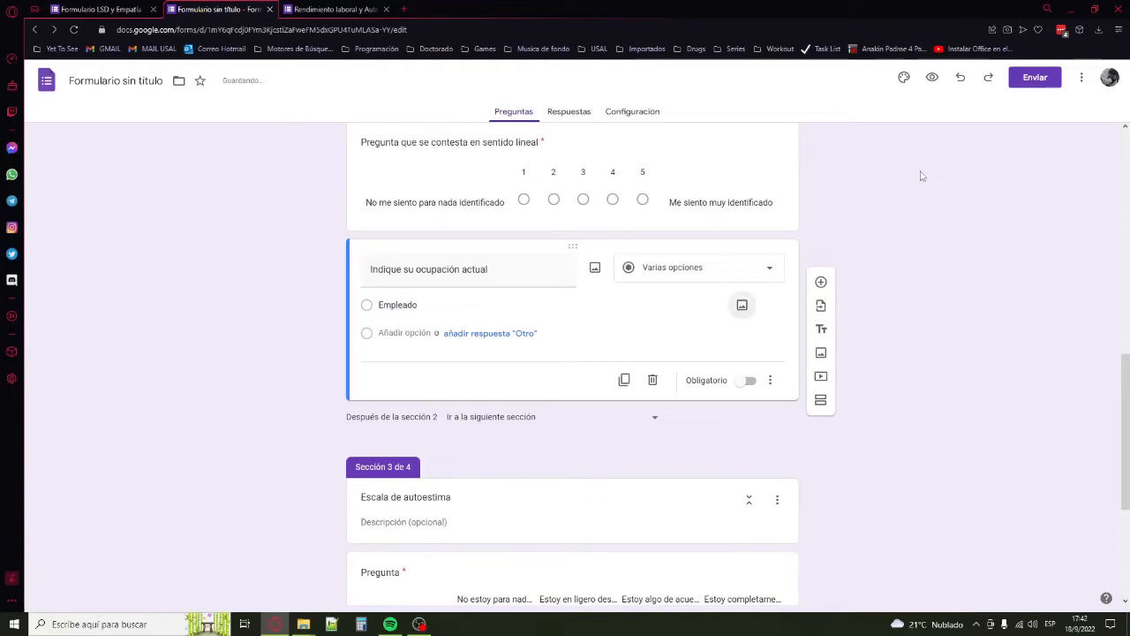
{"action": "left_click", "coordinate": [407, 332]}
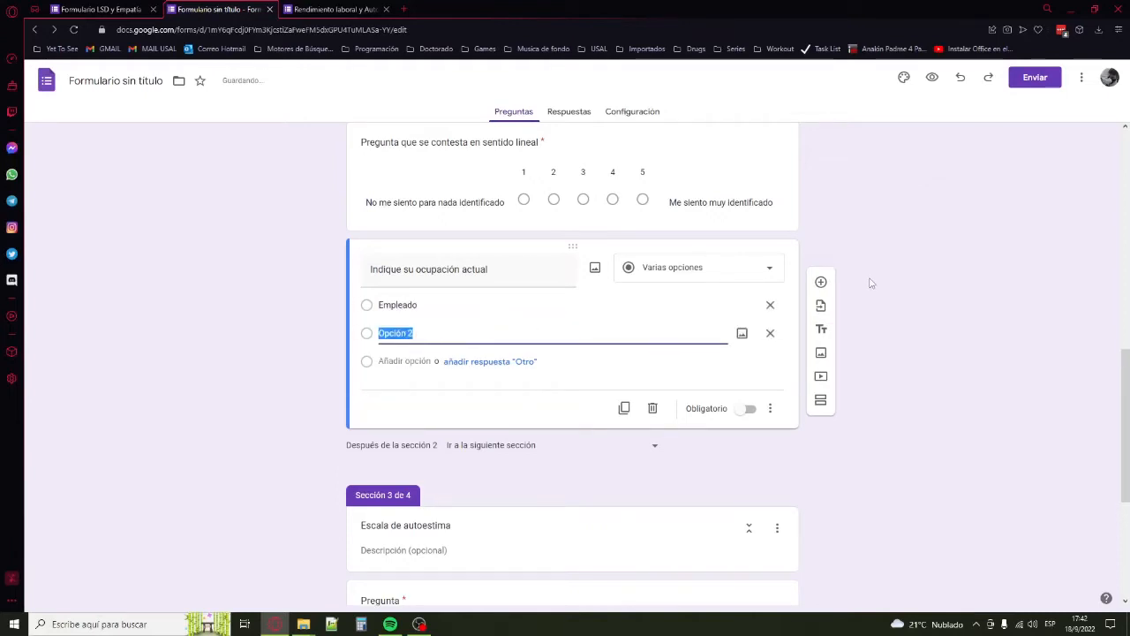
{"action": "type", "text": "Desempleado"}
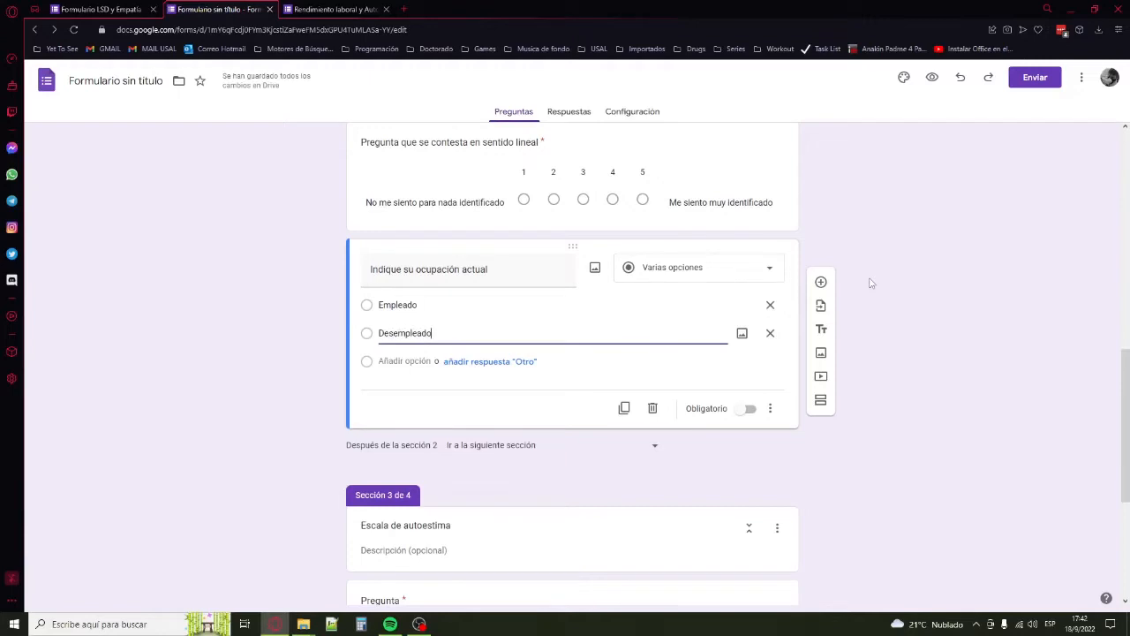
{"action": "left_click", "coordinate": [832, 250]}
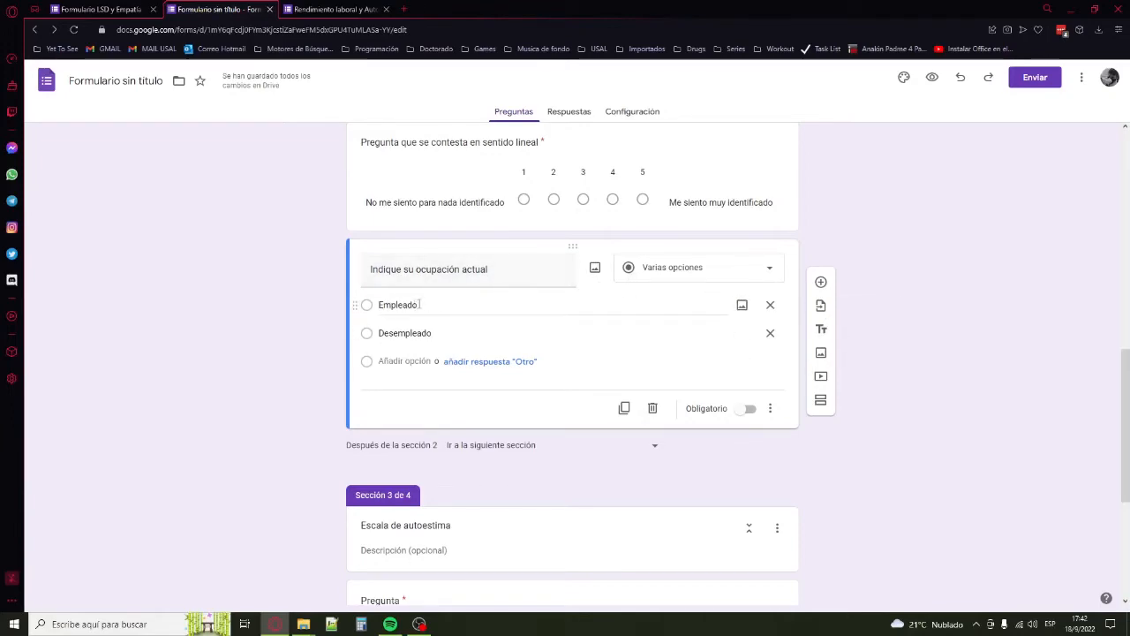
Reorder the sections so Escala de rendimiento laboral comes before Escala de autoestima, and save the order.
{"action": "scroll", "coordinate": [419, 305], "scroll_direction": "down", "scroll_amount": 3}
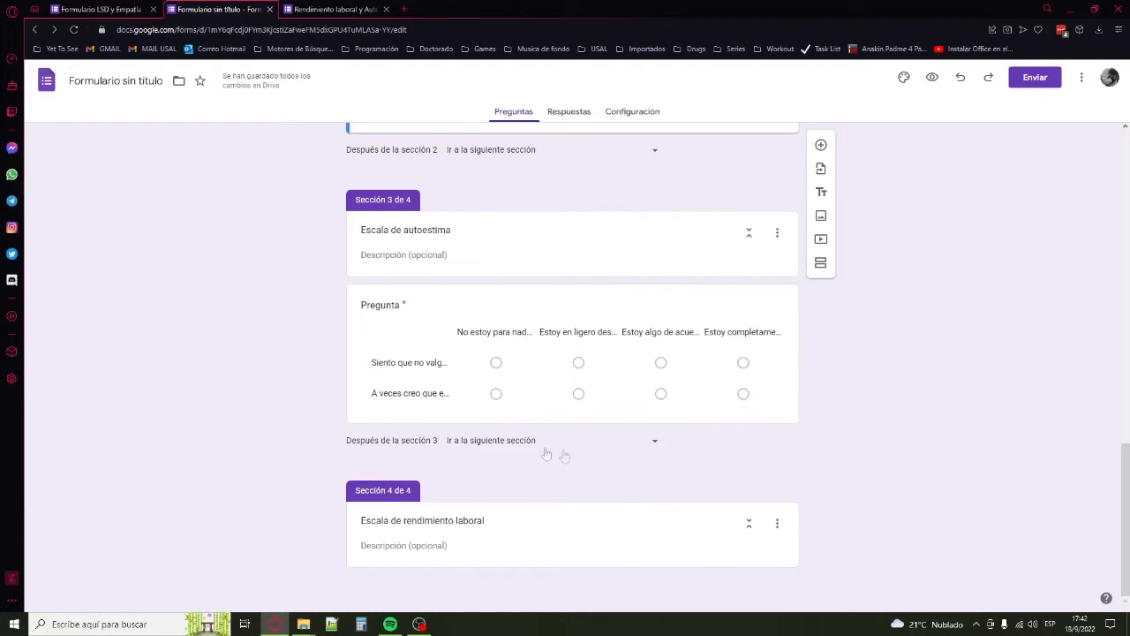
{"action": "left_click", "coordinate": [776, 525]}
{"action": "left_click", "coordinate": [808, 518]}
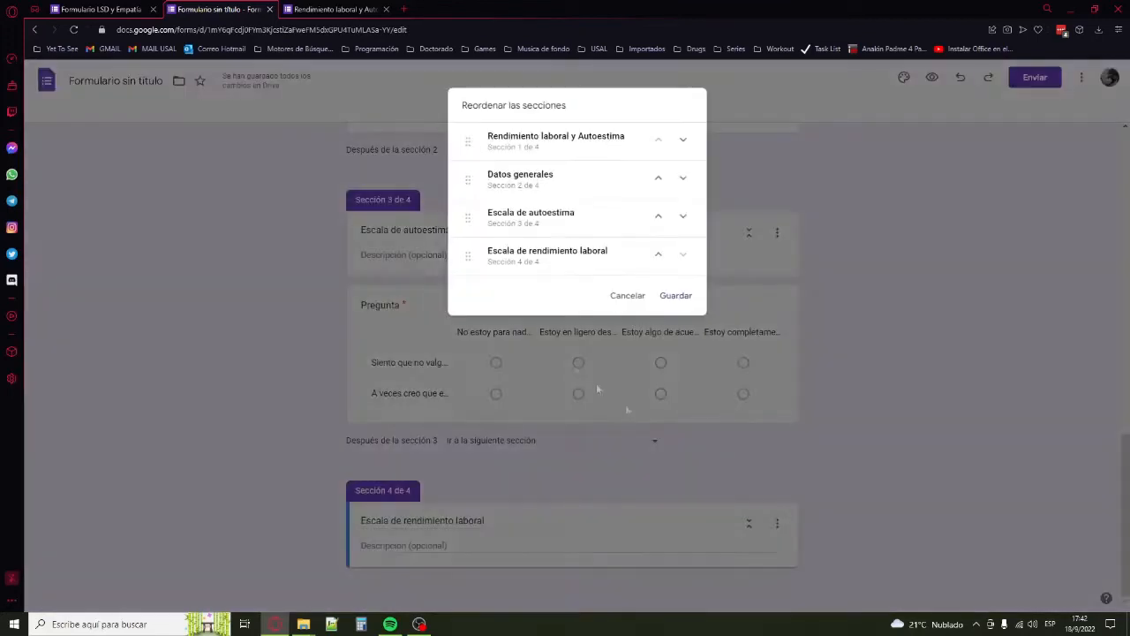
{"action": "left_click_drag", "start_coordinate": [474, 256], "coordinate": [469, 214]}
{"action": "left_click", "coordinate": [675, 295]}
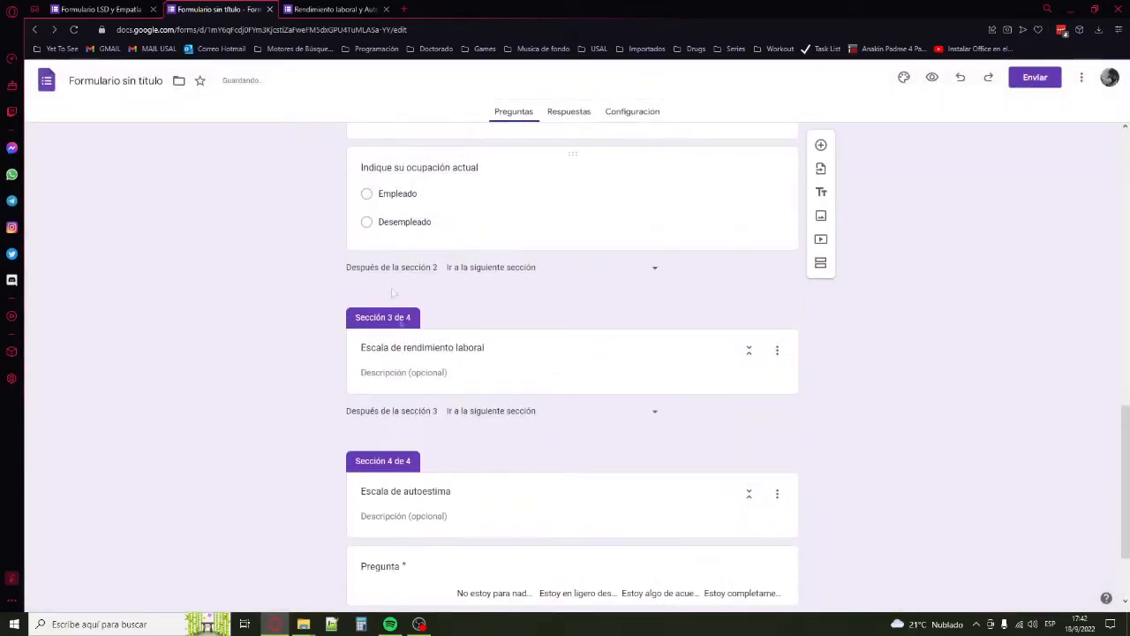
Examine the occupation question's Desempleado option and the Escala de rendimiento laboral section that follows it.
{"action": "scroll", "coordinate": [429, 463], "scroll_direction": "up", "scroll_amount": 3}
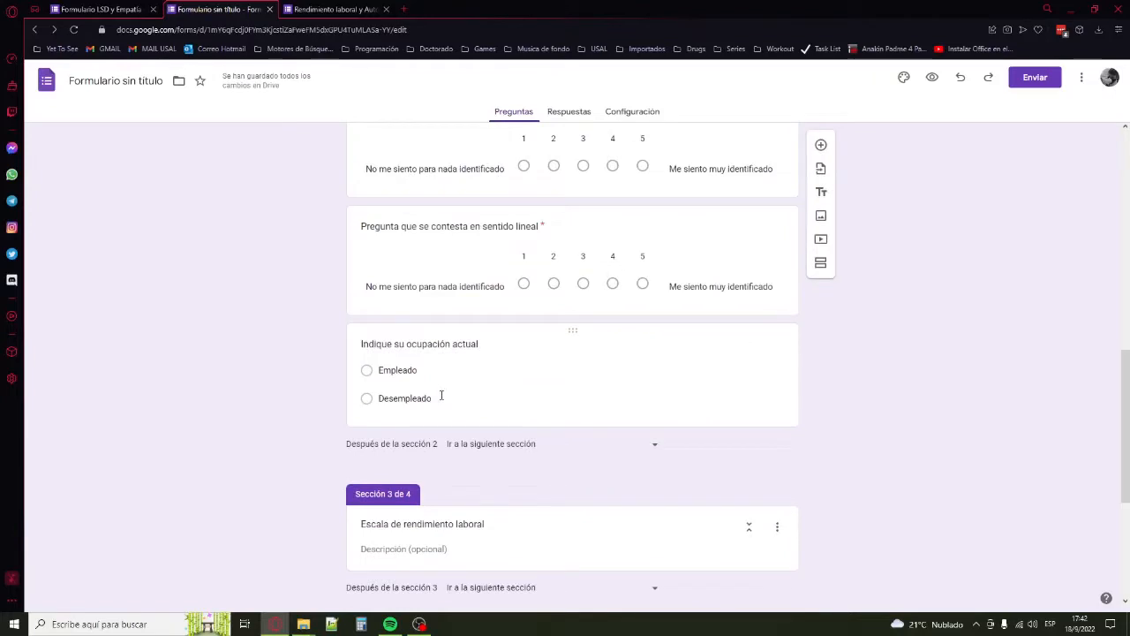
{"action": "left_click", "coordinate": [441, 397]}
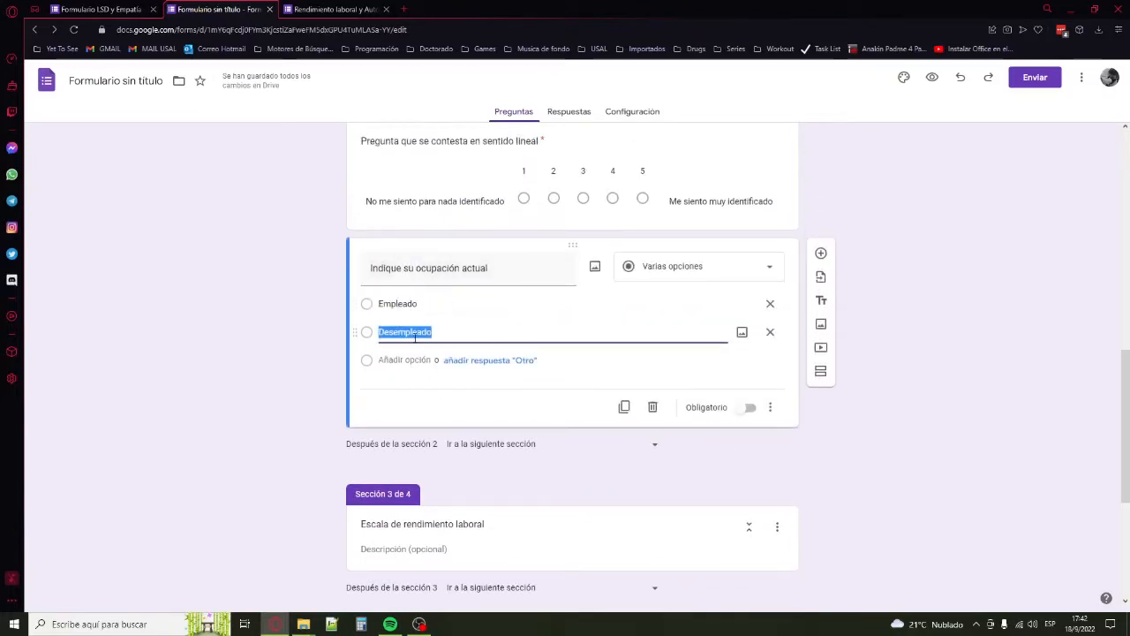
{"action": "left_click", "coordinate": [372, 451]}
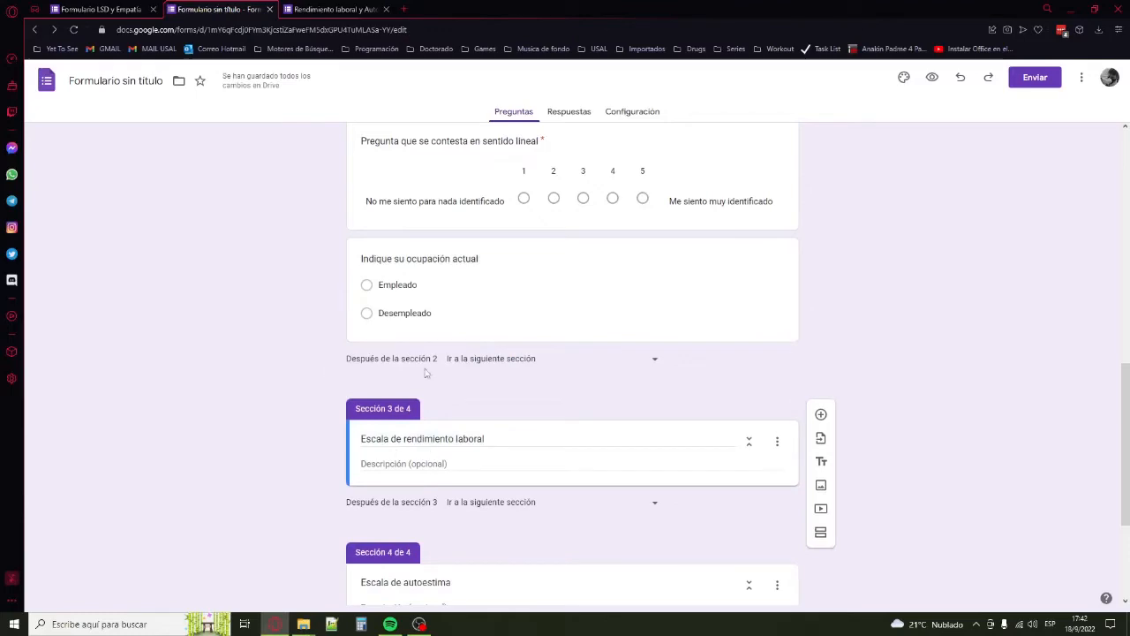
Enable answer-based section navigation for the occupation question and route Desempleado to section 4 (Escala de autoestima).
{"action": "left_click", "coordinate": [469, 360]}
{"action": "left_click", "coordinate": [469, 361]}
{"action": "scroll", "coordinate": [470, 520], "scroll_direction": "down", "scroll_amount": 2}
{"action": "left_click", "coordinate": [391, 288]}
{"action": "scroll", "coordinate": [489, 291], "scroll_direction": "up", "scroll_amount": 1}
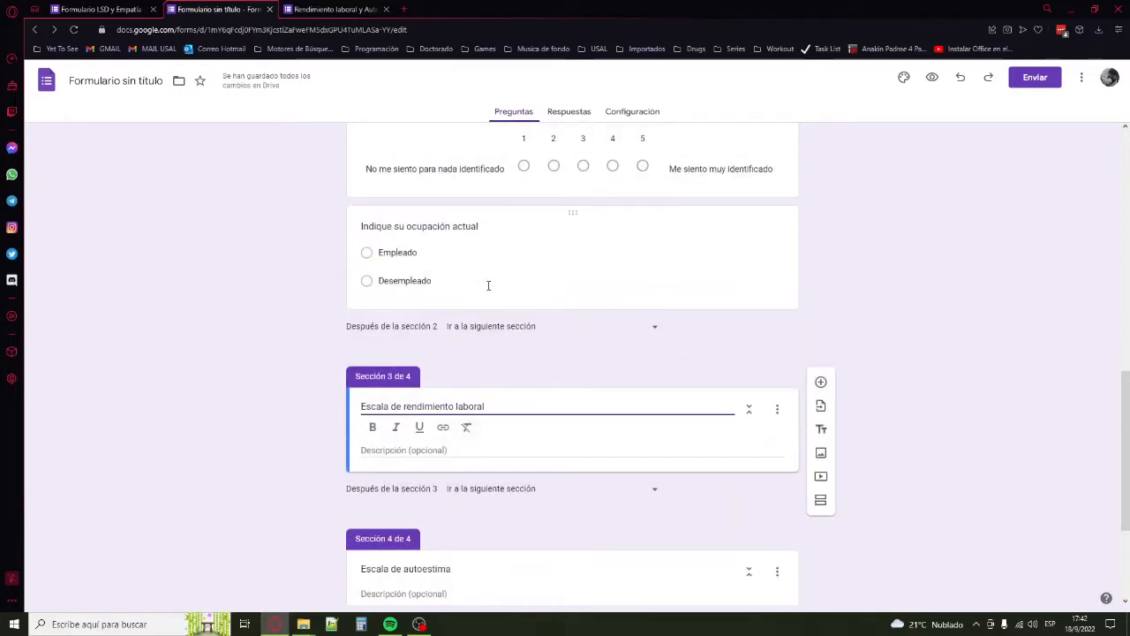
{"action": "left_click", "coordinate": [533, 250]}
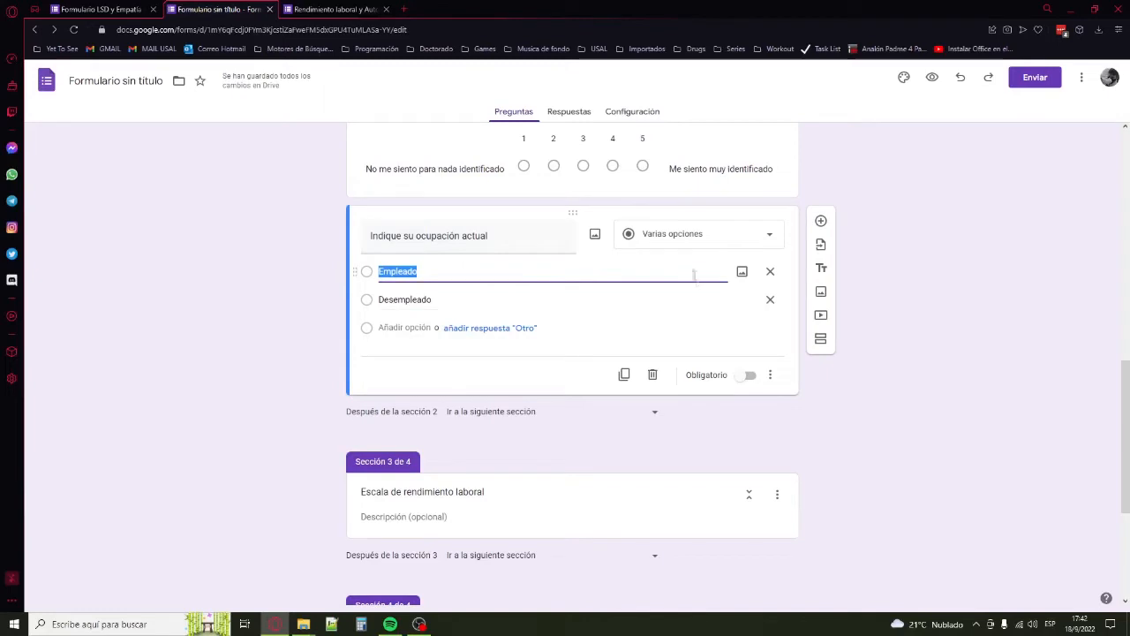
{"action": "left_click", "coordinate": [772, 376]}
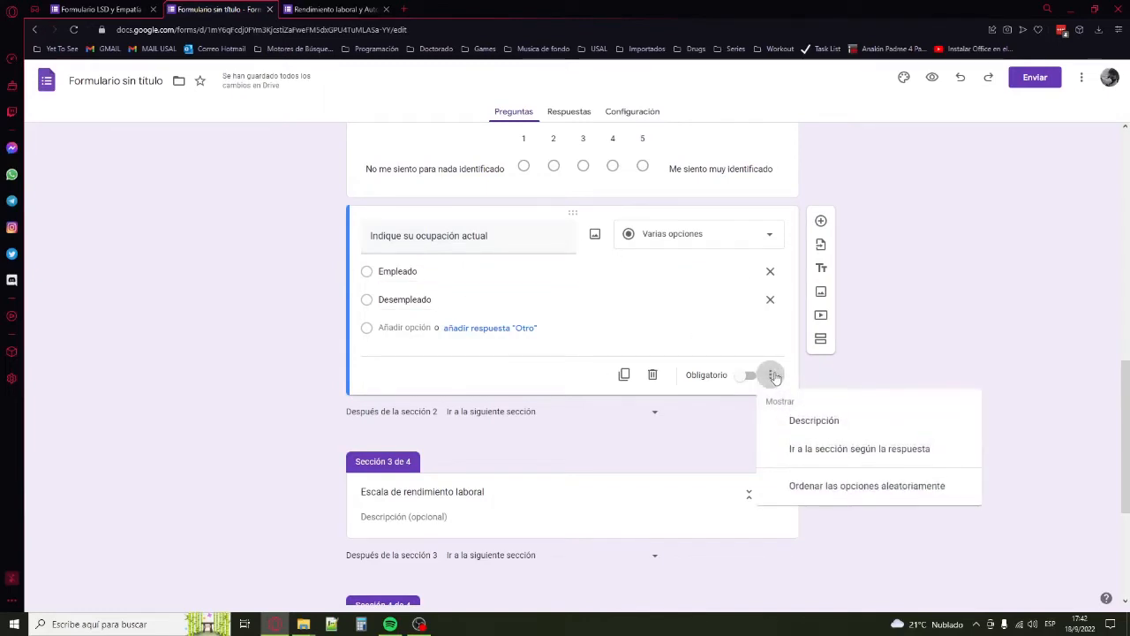
{"action": "left_click", "coordinate": [819, 452]}
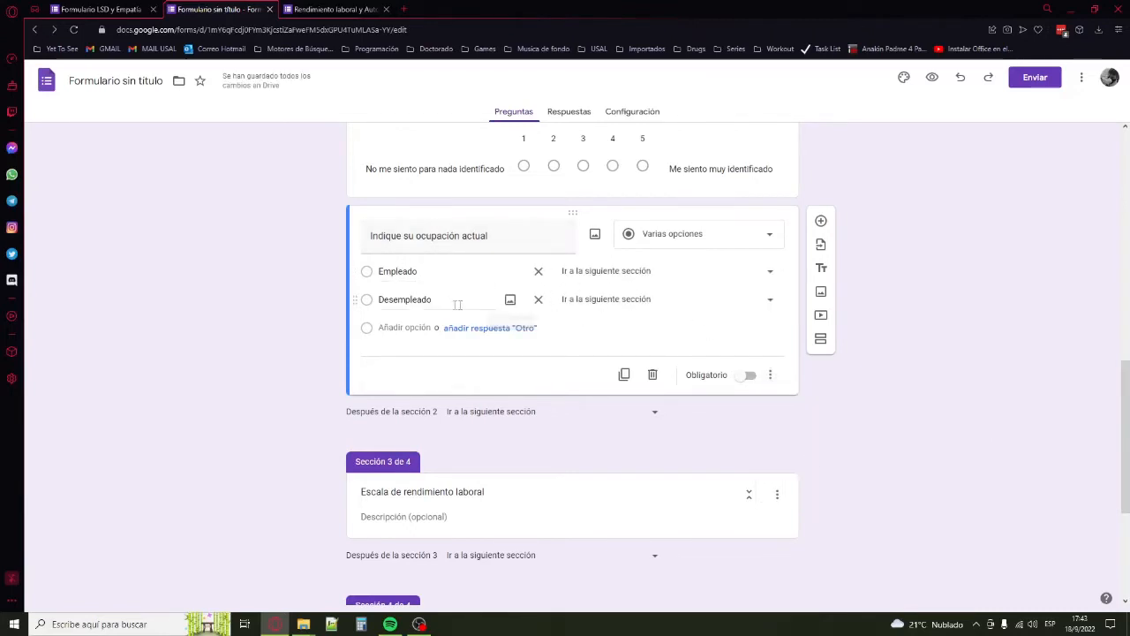
{"action": "left_click", "coordinate": [616, 311]}
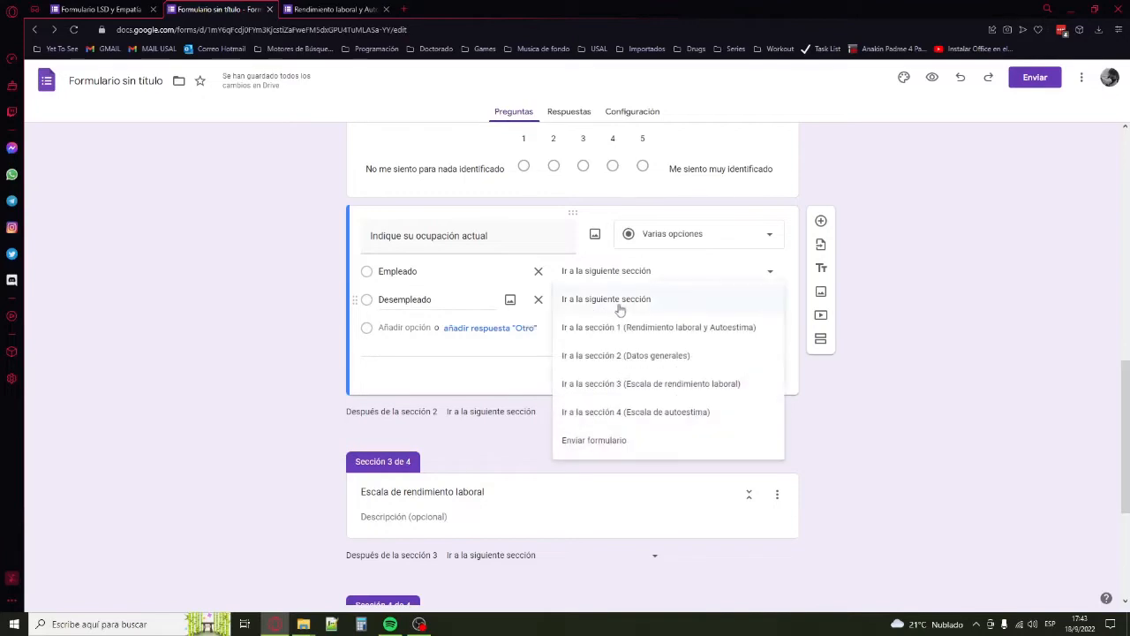
{"action": "left_click", "coordinate": [643, 417]}
Examine the Desempleado routing against the order of the Escala de rendimiento laboral and Escala de autoestima sections.
{"action": "scroll", "coordinate": [653, 418], "scroll_direction": "down", "scroll_amount": 3}
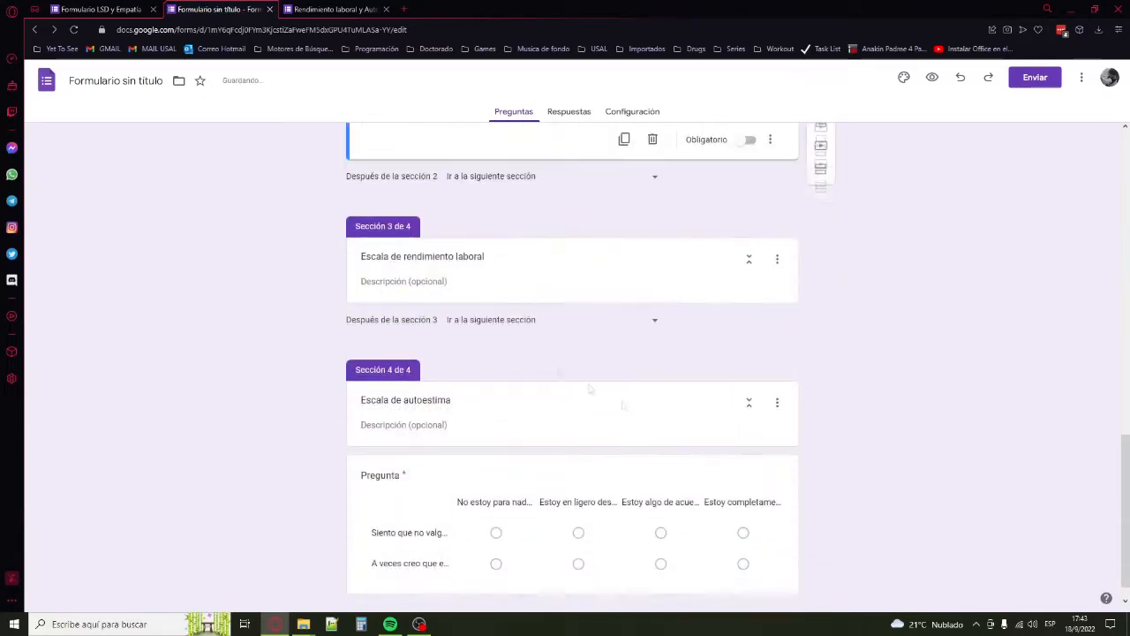
{"action": "scroll", "coordinate": [630, 273], "scroll_direction": "up", "scroll_amount": 1}
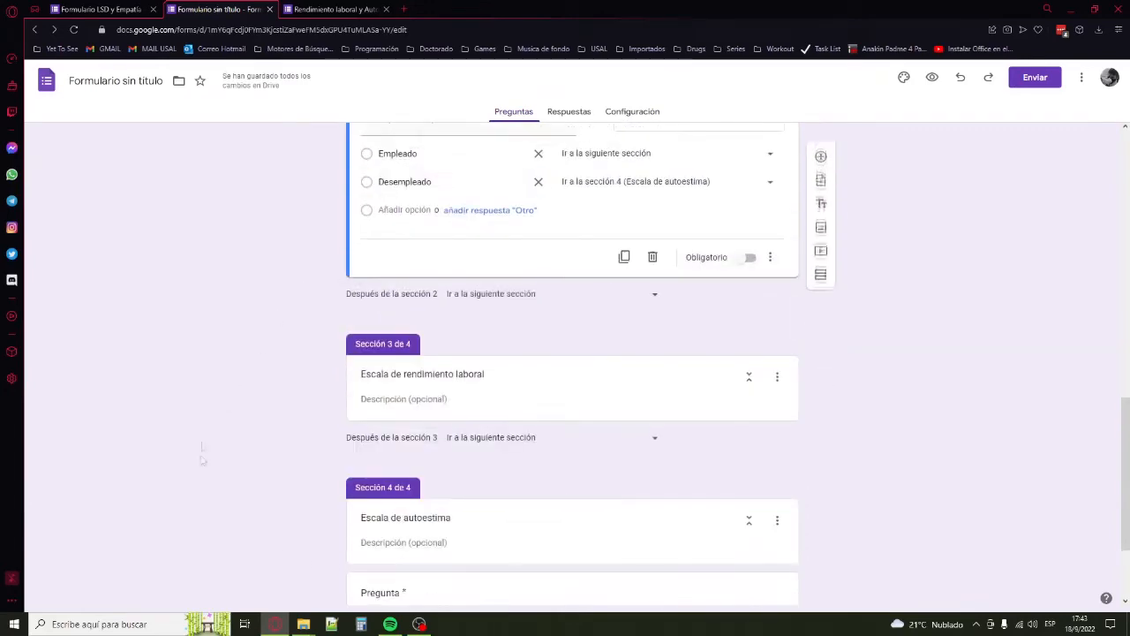
{"action": "scroll", "coordinate": [543, 524], "scroll_direction": "down", "scroll_amount": 2}
{"action": "scroll", "coordinate": [543, 525], "scroll_direction": "up", "scroll_amount": 4}
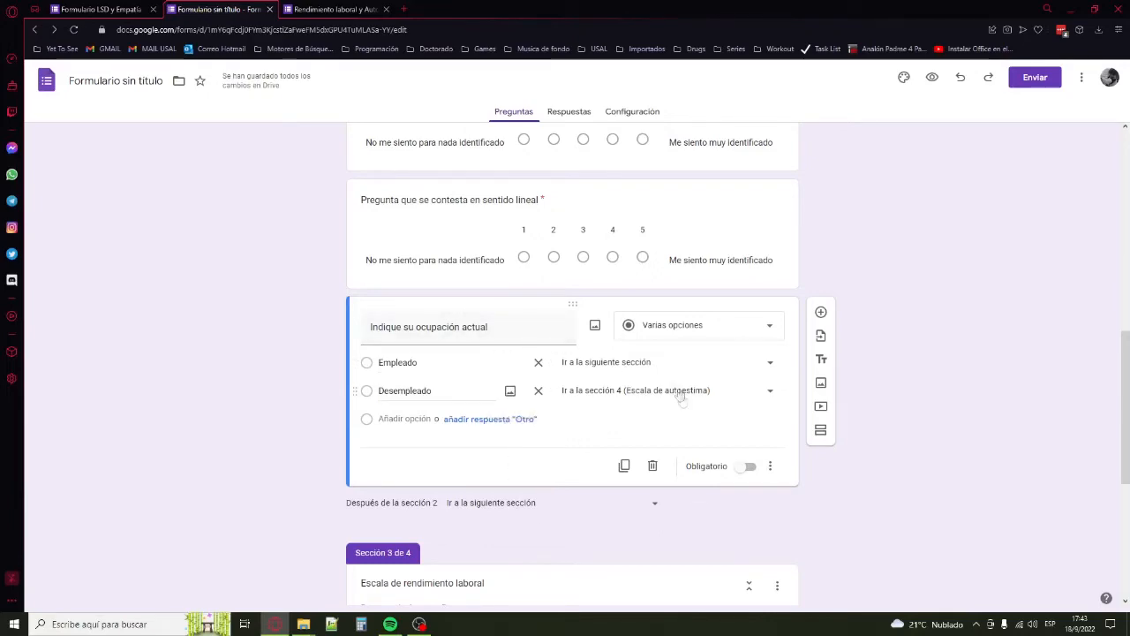
{"action": "scroll", "coordinate": [426, 474], "scroll_direction": "down", "scroll_amount": 2}
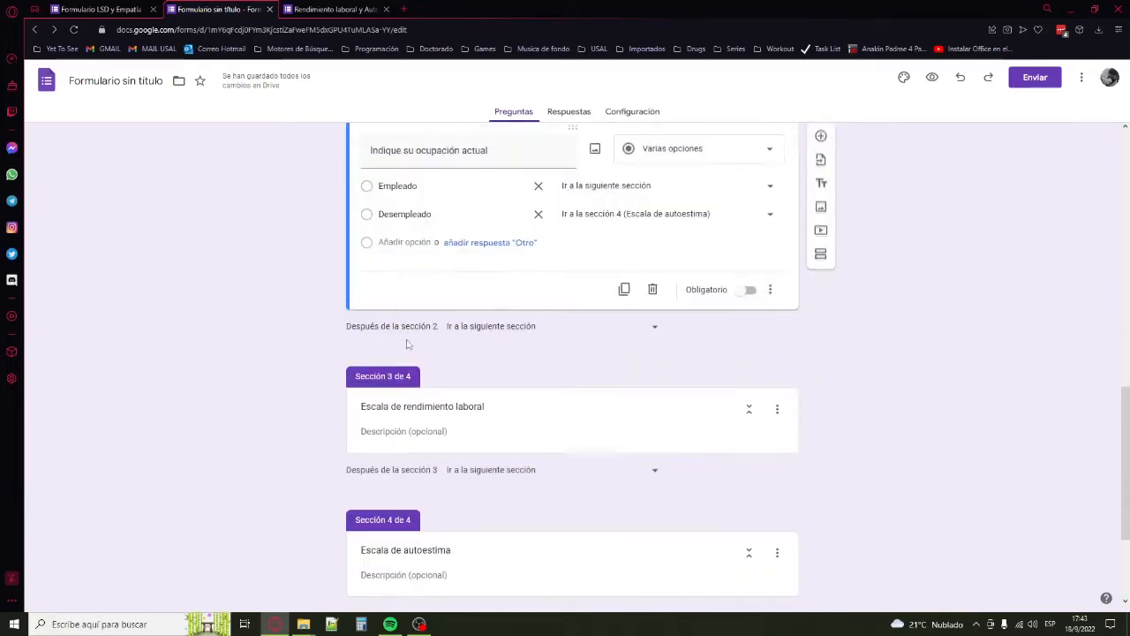
{"action": "scroll", "coordinate": [308, 570], "scroll_direction": "down", "scroll_amount": 1}
{"action": "scroll", "coordinate": [308, 569], "scroll_direction": "down", "scroll_amount": 2}
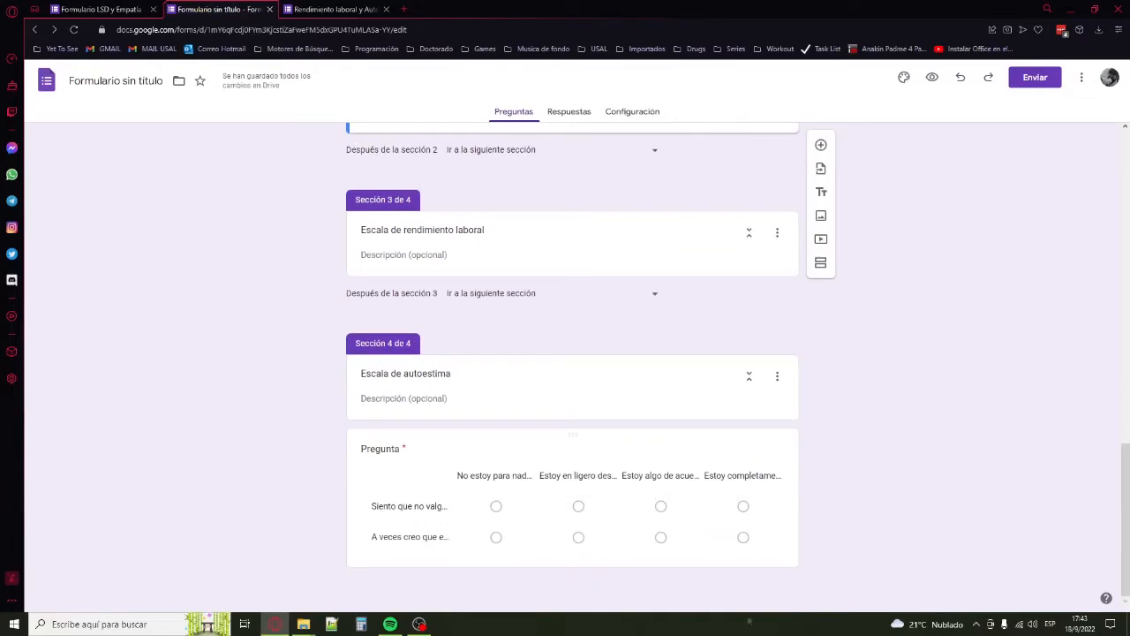
{"action": "scroll", "coordinate": [777, 530], "scroll_direction": "up", "scroll_amount": 3}
{"action": "scroll", "coordinate": [752, 449], "scroll_direction": "down", "scroll_amount": 3}
{"action": "scroll", "coordinate": [642, 457], "scroll_direction": "up", "scroll_amount": 1}
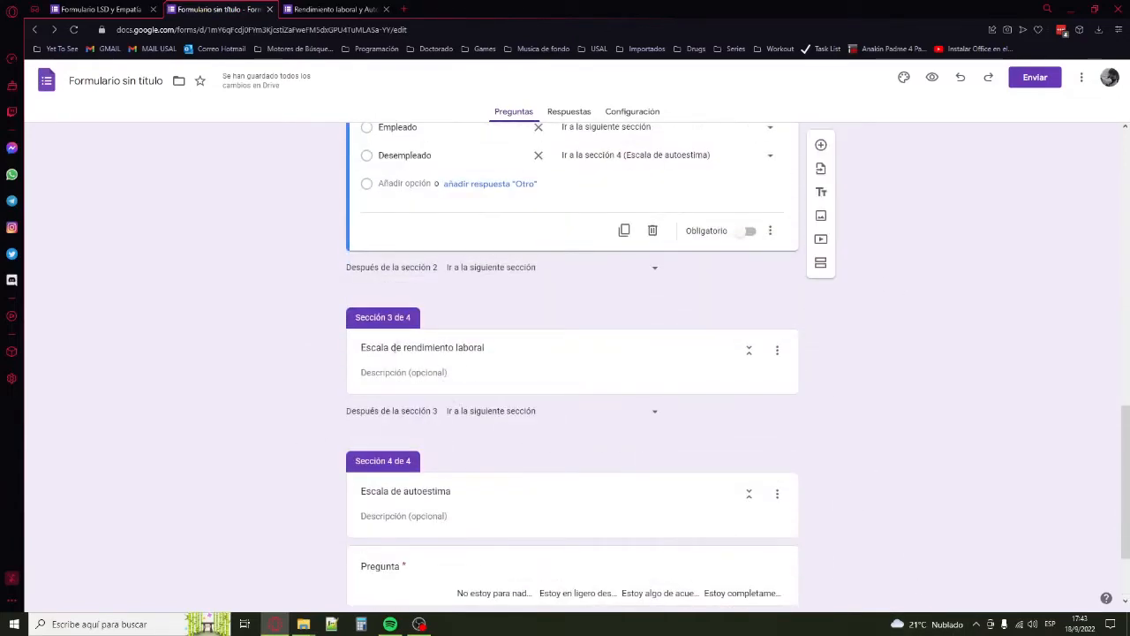
Add a new untitled section after the grid question in Escala de autoestima.
{"action": "scroll", "coordinate": [556, 402], "scroll_direction": "down", "scroll_amount": 1}
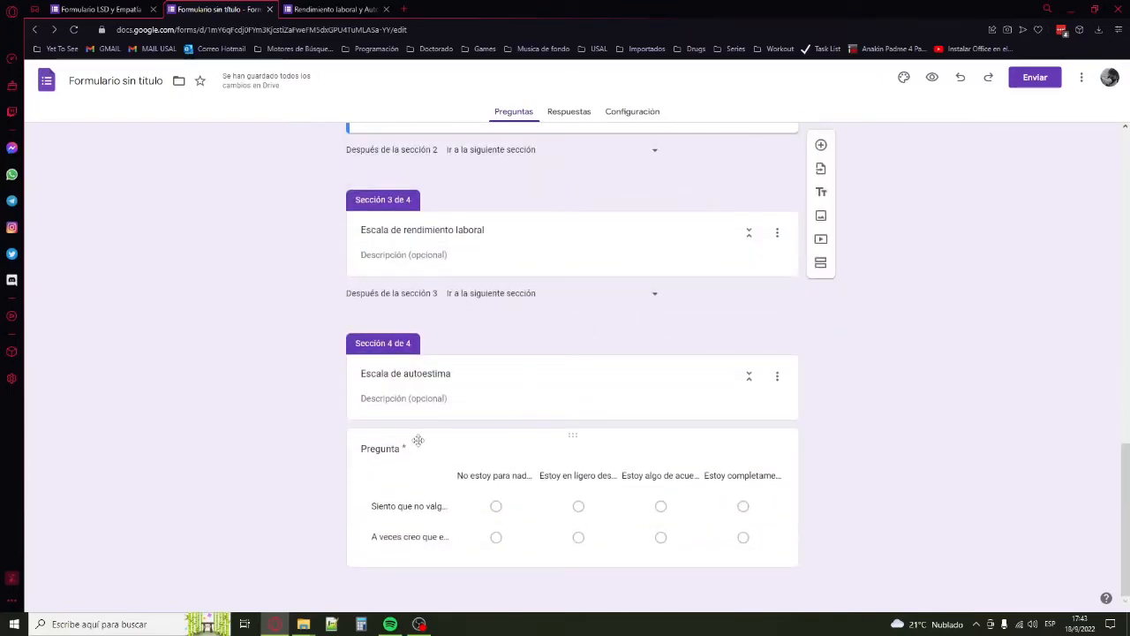
{"action": "left_click", "coordinate": [794, 562]}
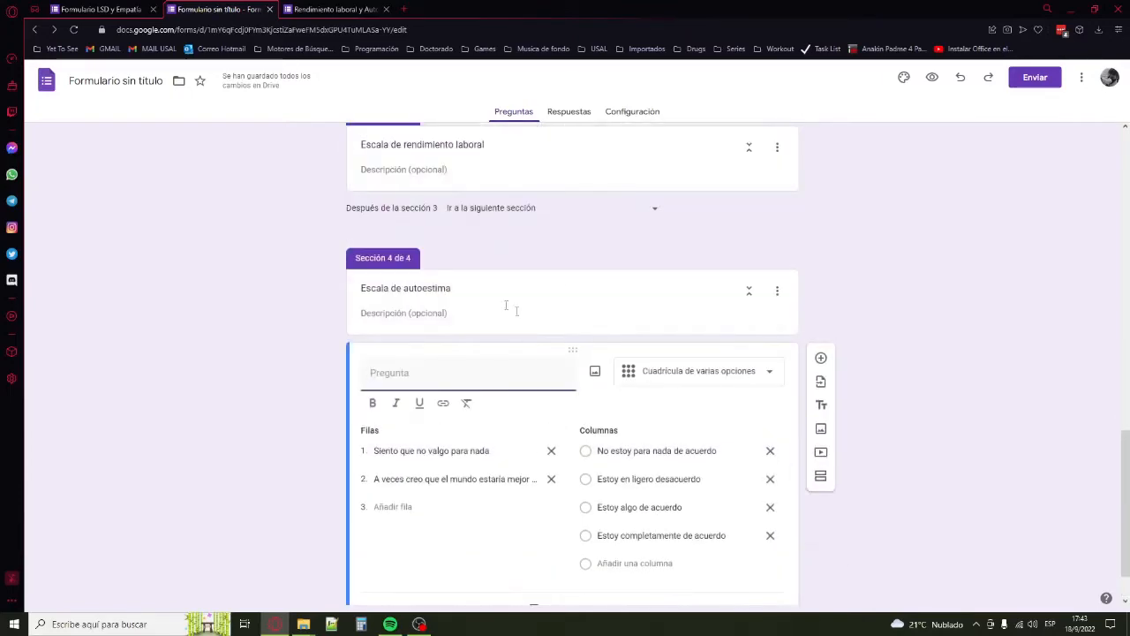
{"action": "left_click", "coordinate": [820, 476]}
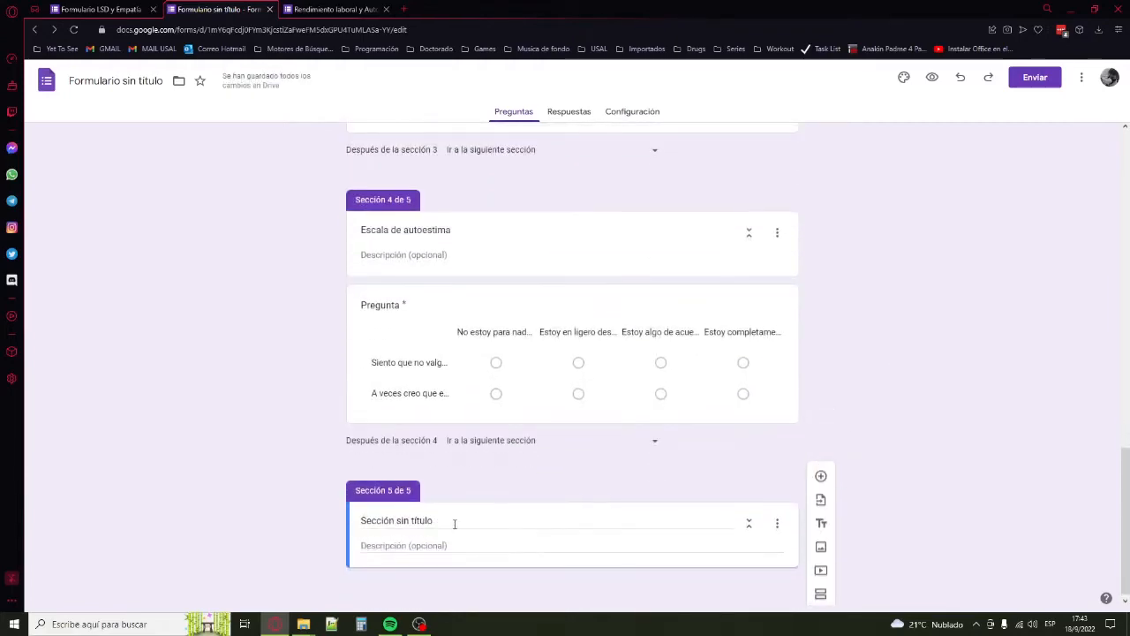
Check the occupation question's routing and the destinations offered after the Escala de rendimiento laboral section.
{"action": "scroll", "coordinate": [410, 402], "scroll_direction": "up", "scroll_amount": 3}
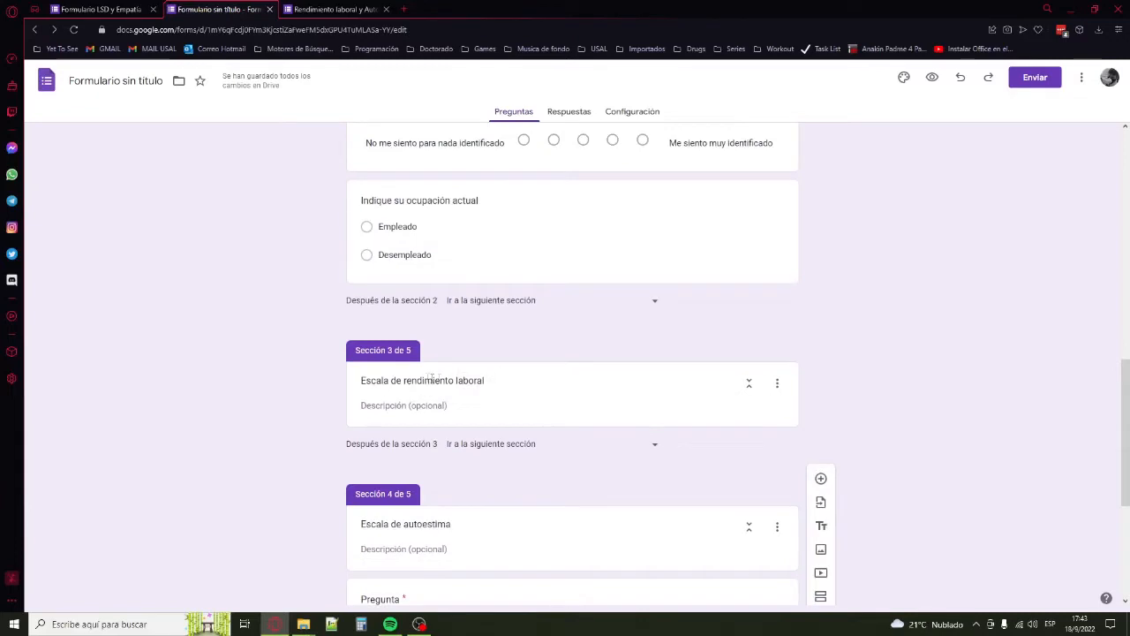
{"action": "left_click", "coordinate": [427, 377]}
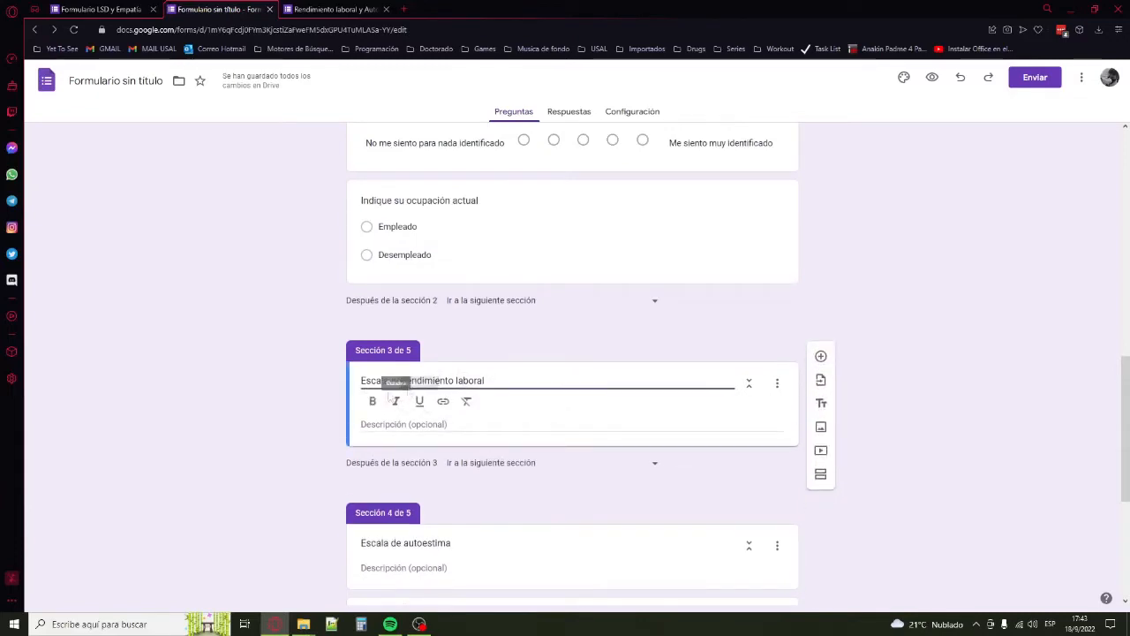
{"action": "left_click", "coordinate": [422, 226]}
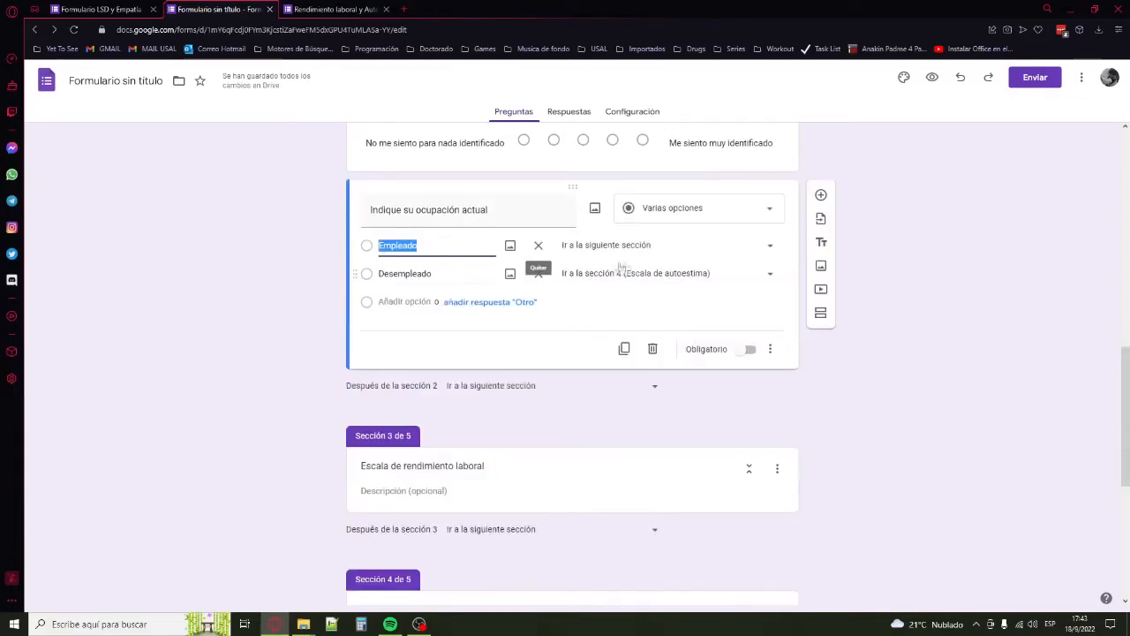
{"action": "left_click", "coordinate": [417, 465]}
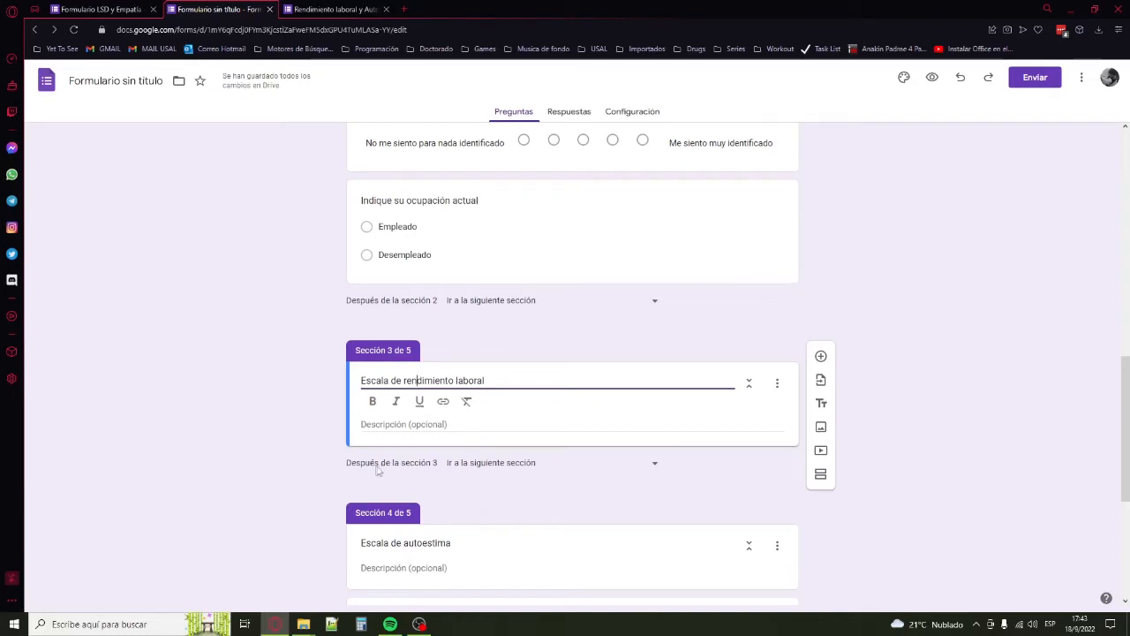
{"action": "left_click", "coordinate": [530, 463]}
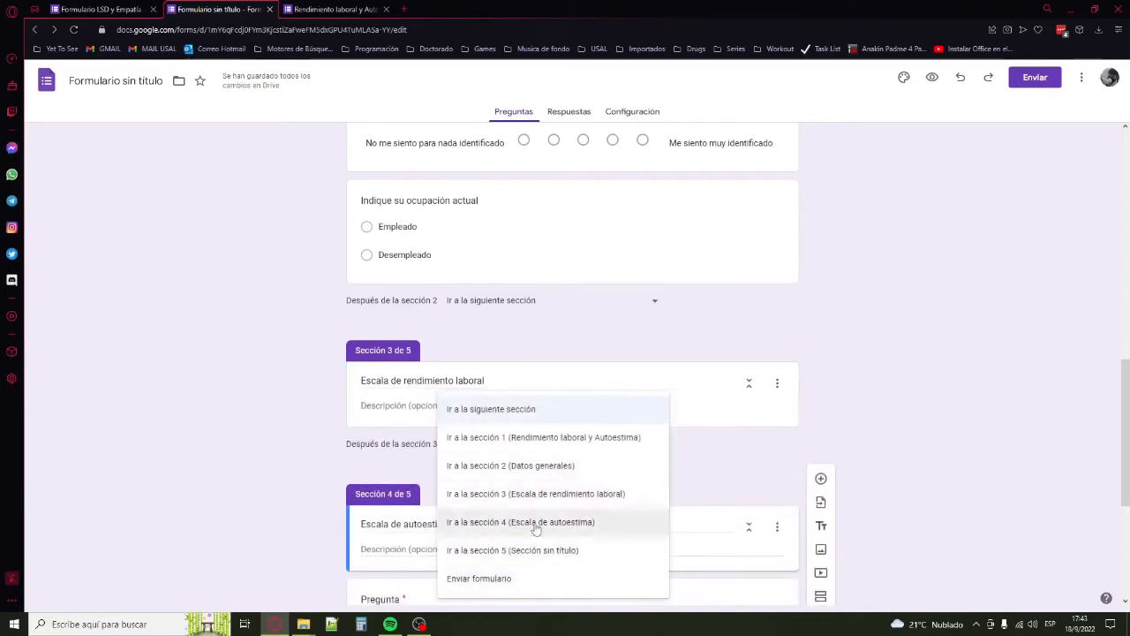
{"action": "left_click", "coordinate": [978, 399]}
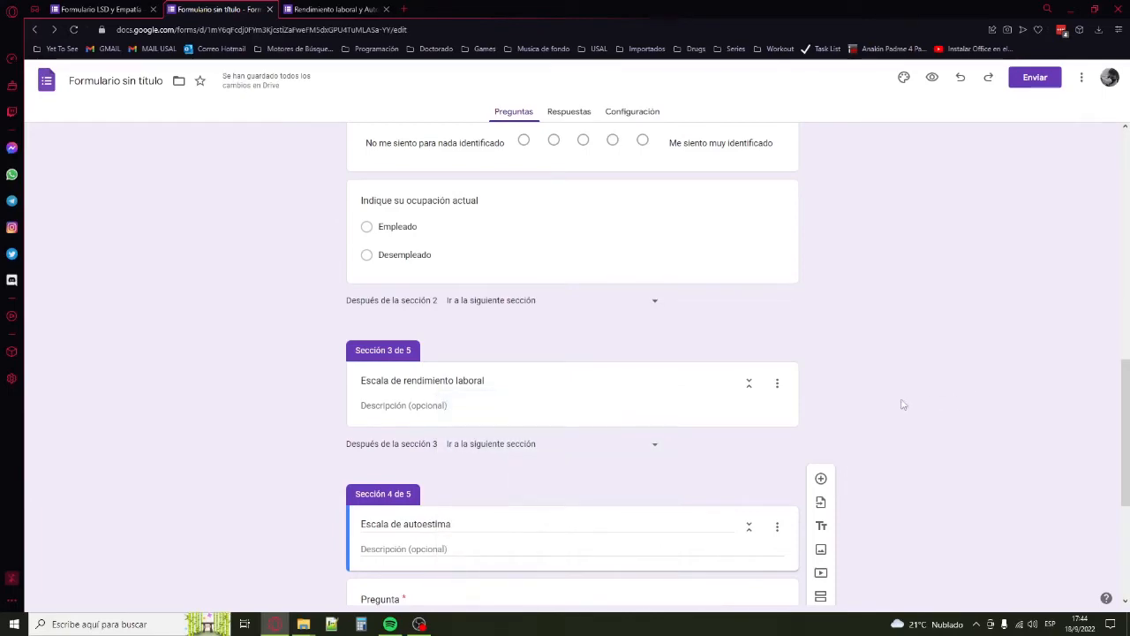
Review the form's sections in order, from the consent section to the untitled one at the end.
{"action": "scroll", "coordinate": [902, 404], "scroll_direction": "up", "scroll_amount": 15}
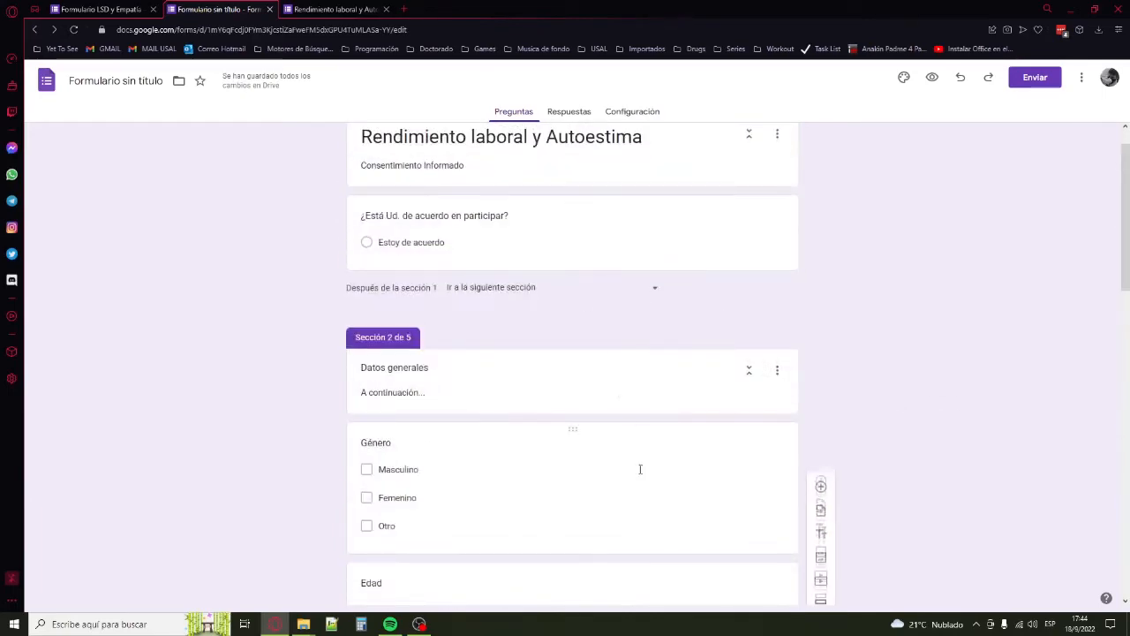
{"action": "scroll", "coordinate": [839, 433], "scroll_direction": "down", "scroll_amount": 10}
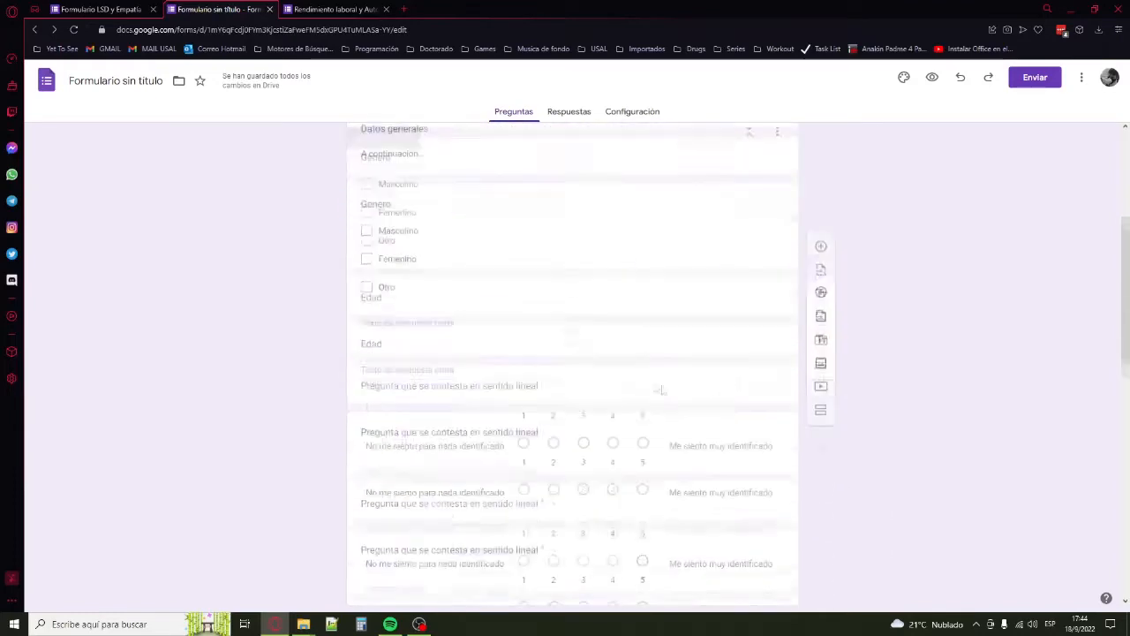
{"action": "scroll", "coordinate": [839, 432], "scroll_direction": "down", "scroll_amount": 3}
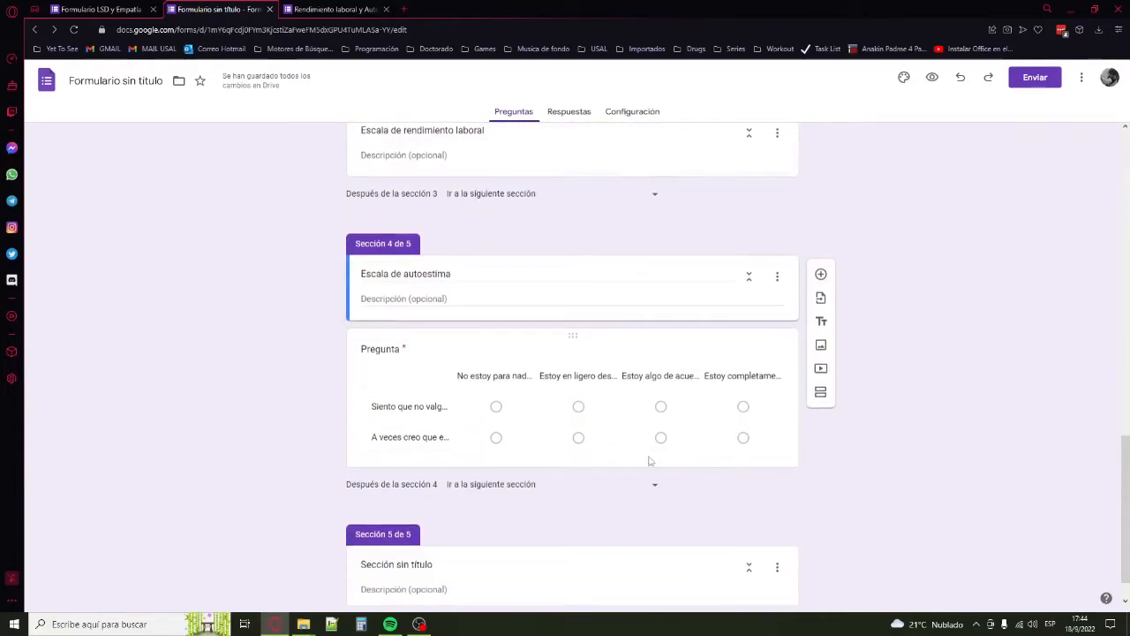
{"action": "scroll", "coordinate": [549, 357], "scroll_direction": "up", "scroll_amount": 10}
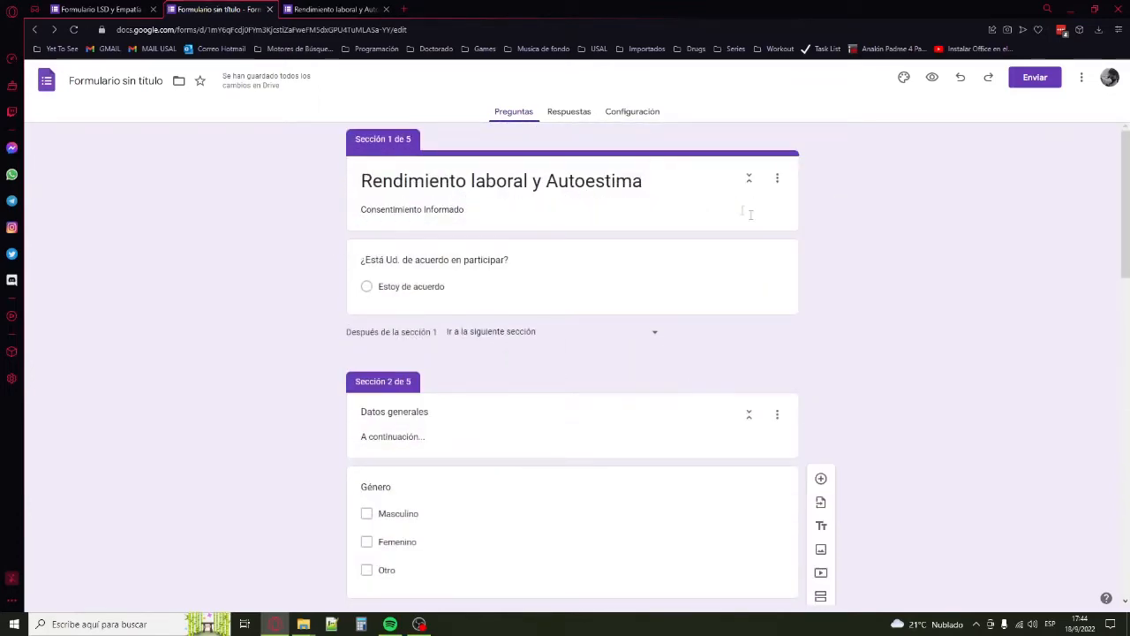
{"action": "scroll", "coordinate": [850, 277], "scroll_direction": "down", "scroll_amount": 3}
{"action": "scroll", "coordinate": [865, 201], "scroll_direction": "down", "scroll_amount": 4}
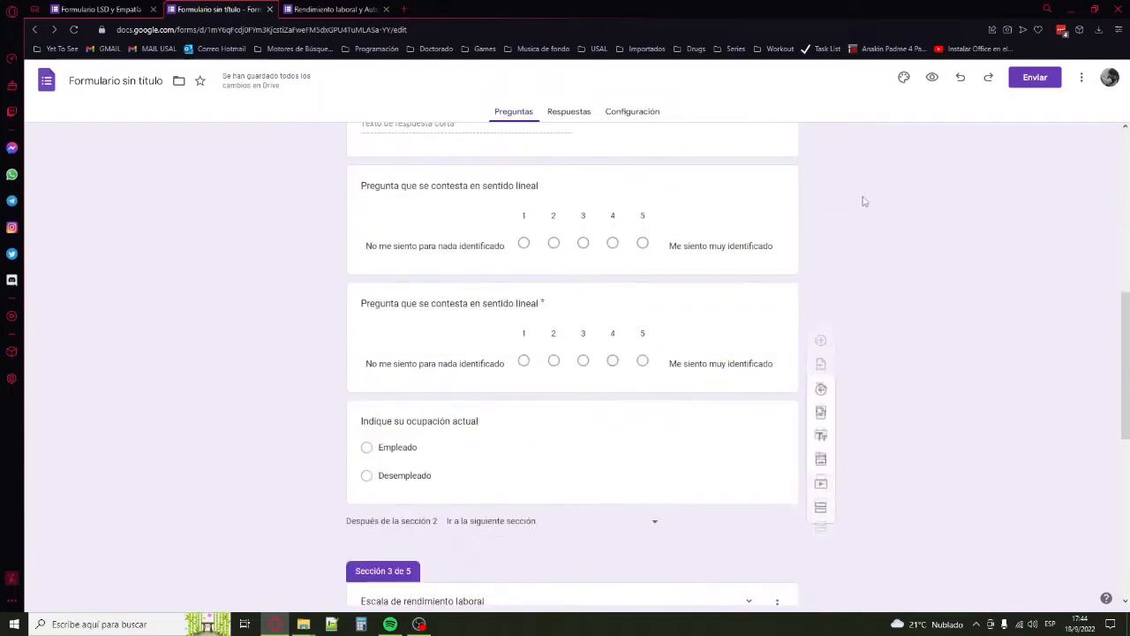
Add a "Varias opciones" question titled "Otra pregunta" directly below the occupation question.
{"action": "left_click", "coordinate": [580, 359]}
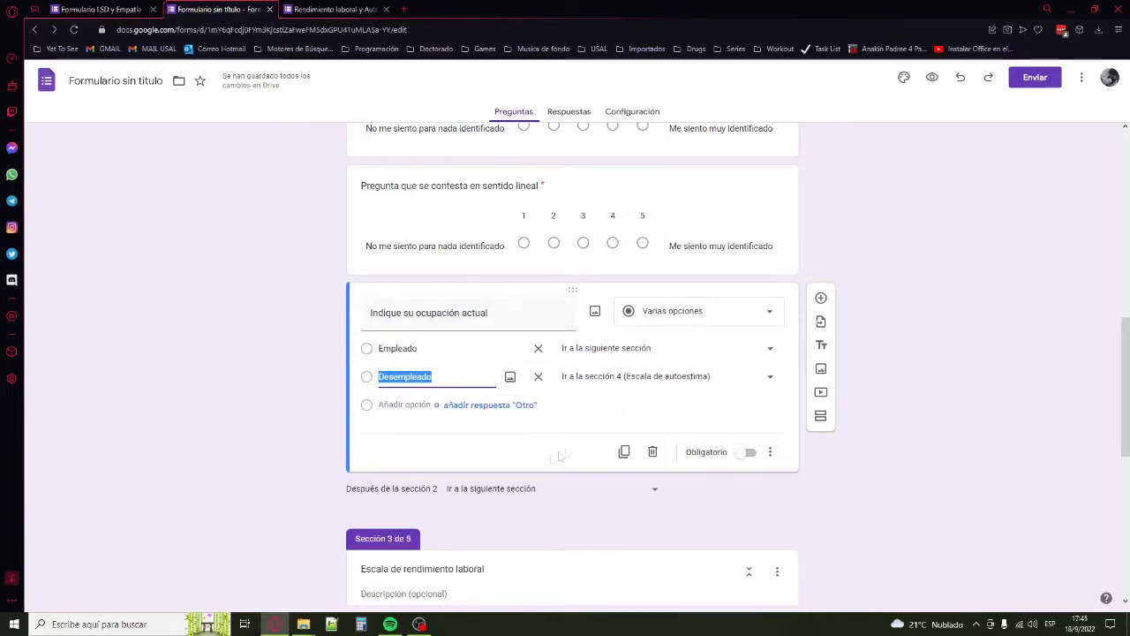
{"action": "scroll", "coordinate": [560, 456], "scroll_direction": "down", "scroll_amount": 2}
{"action": "left_click", "coordinate": [410, 400]}
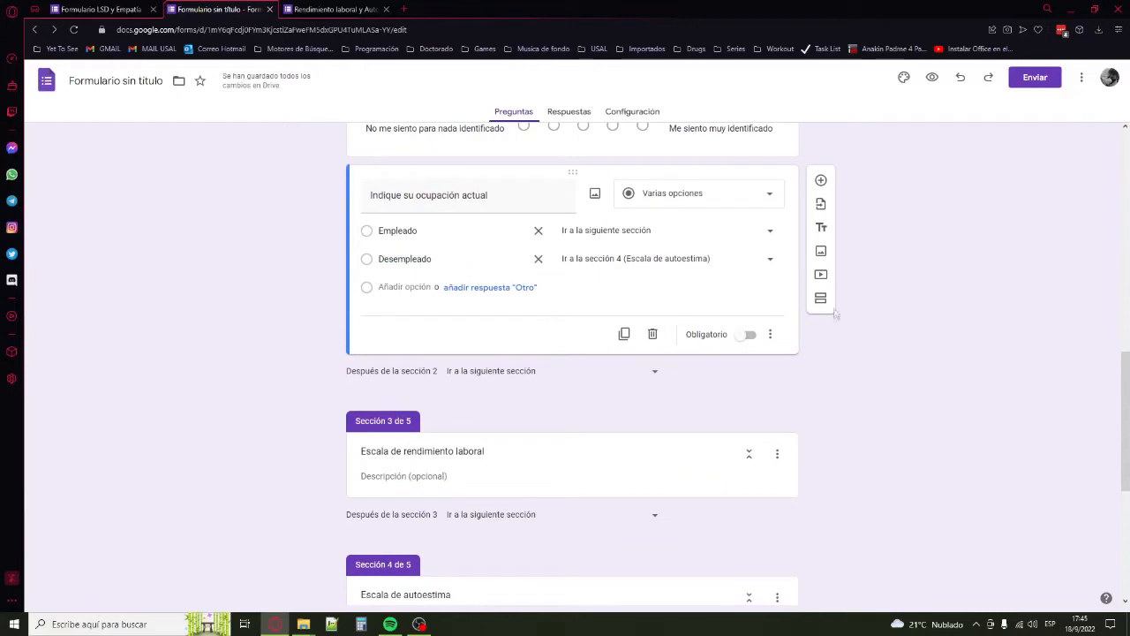
{"action": "left_click", "coordinate": [820, 180]}
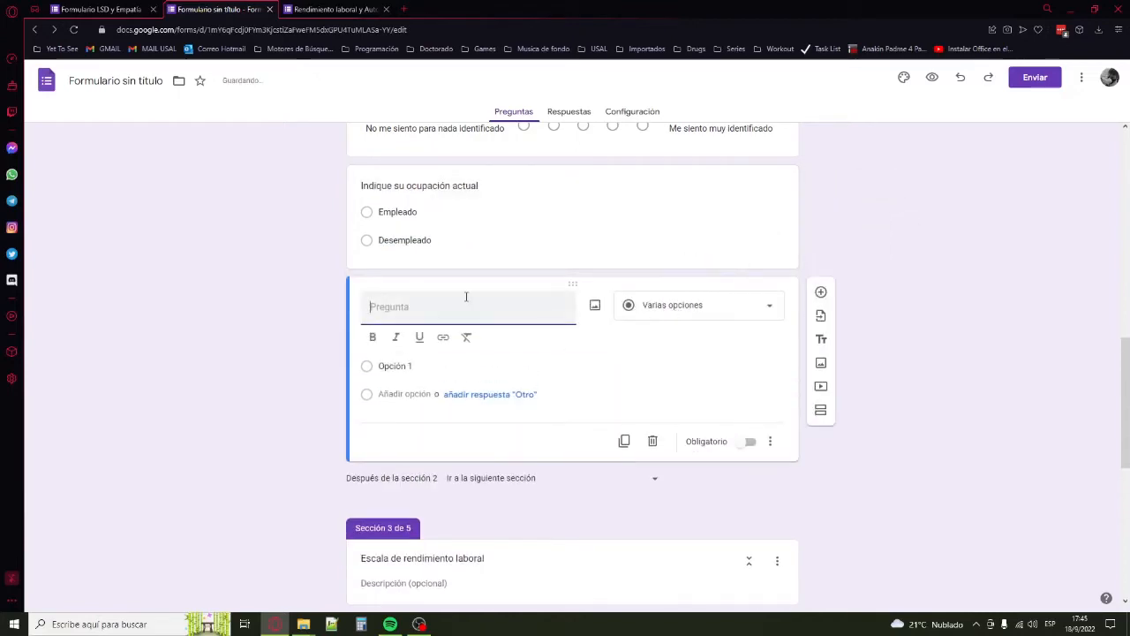
{"action": "type", "text": "Otra pregunta"}
{"action": "key", "text": "Tab"}
Give "Otra pregunta" two answer options, "Respuesta condicional" and "Rta condicional 2".
{"action": "left_click", "coordinate": [499, 369]}
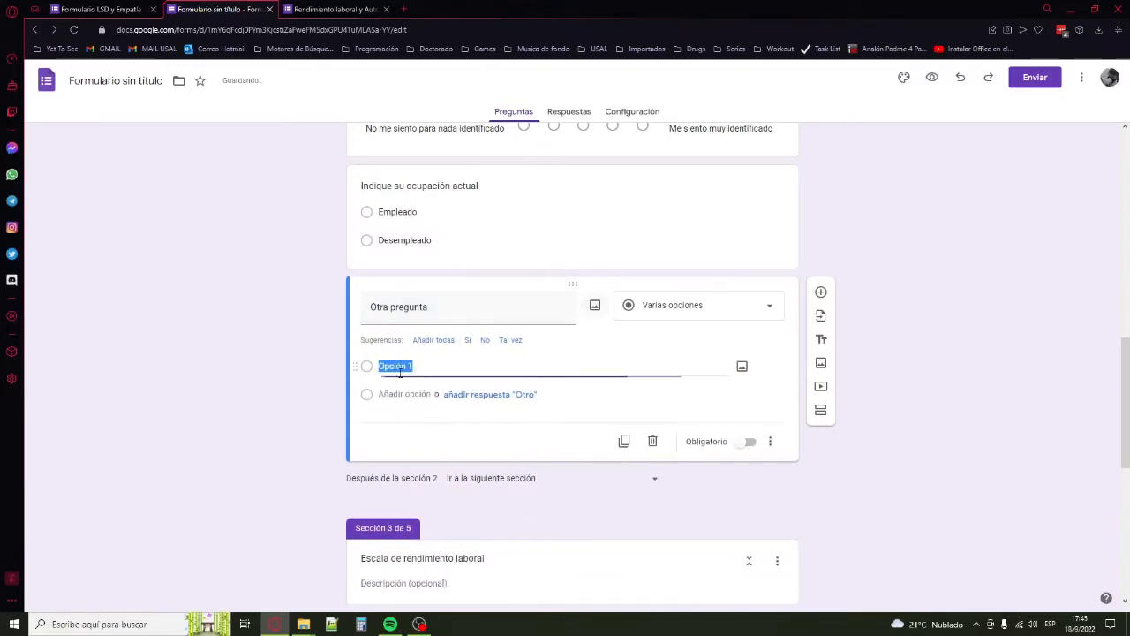
{"action": "type", "text": "Respuesta condicional"}
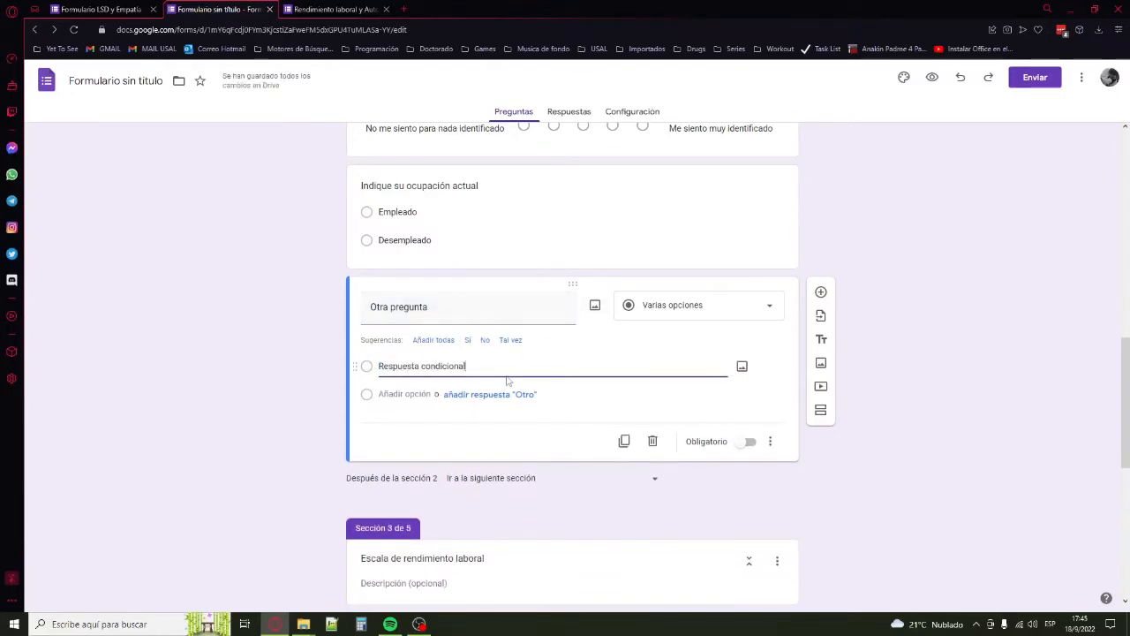
{"action": "key", "text": "Tab"}
{"action": "left_click", "coordinate": [404, 388]}
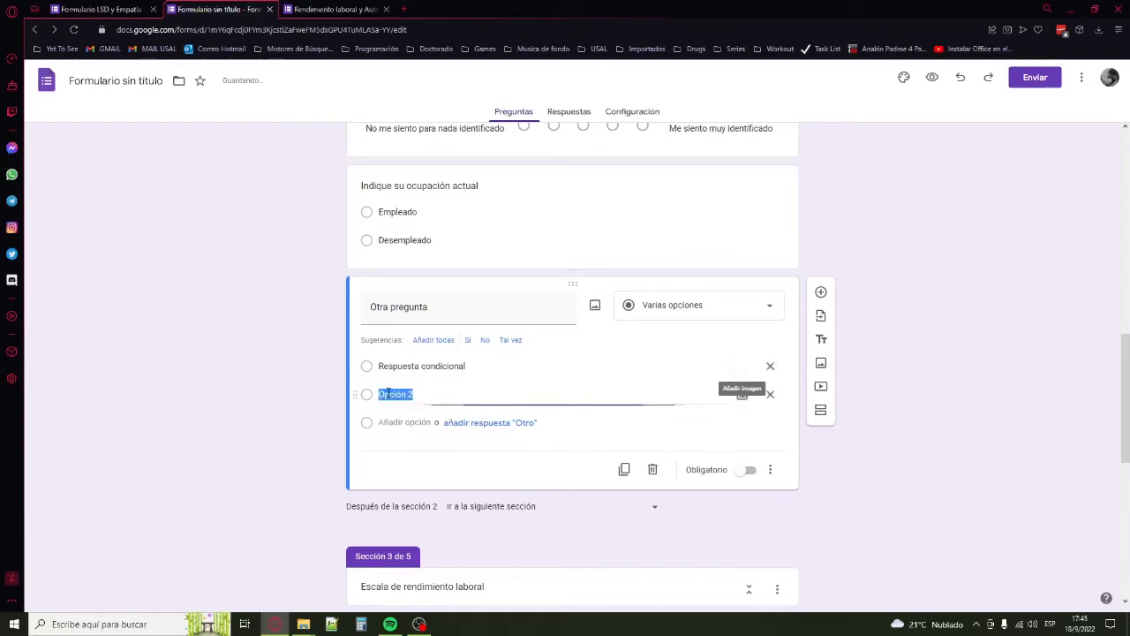
{"action": "type", "text": "Rta copnd"}
{"action": "type", "text": "ndici"}
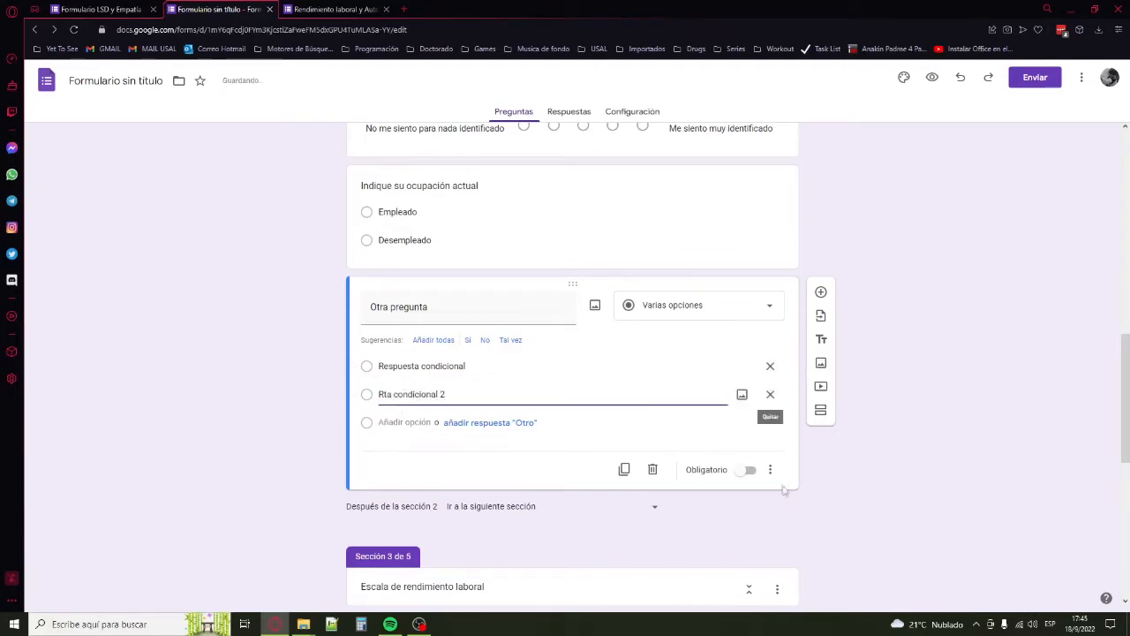
Enable answer-based section navigation for "Otra pregunta" and route "Respuesta condicional" to section 1 (Rendimiento laboral y Autoestima).
{"action": "left_click", "coordinate": [770, 469]}
{"action": "left_click", "coordinate": [786, 541]}
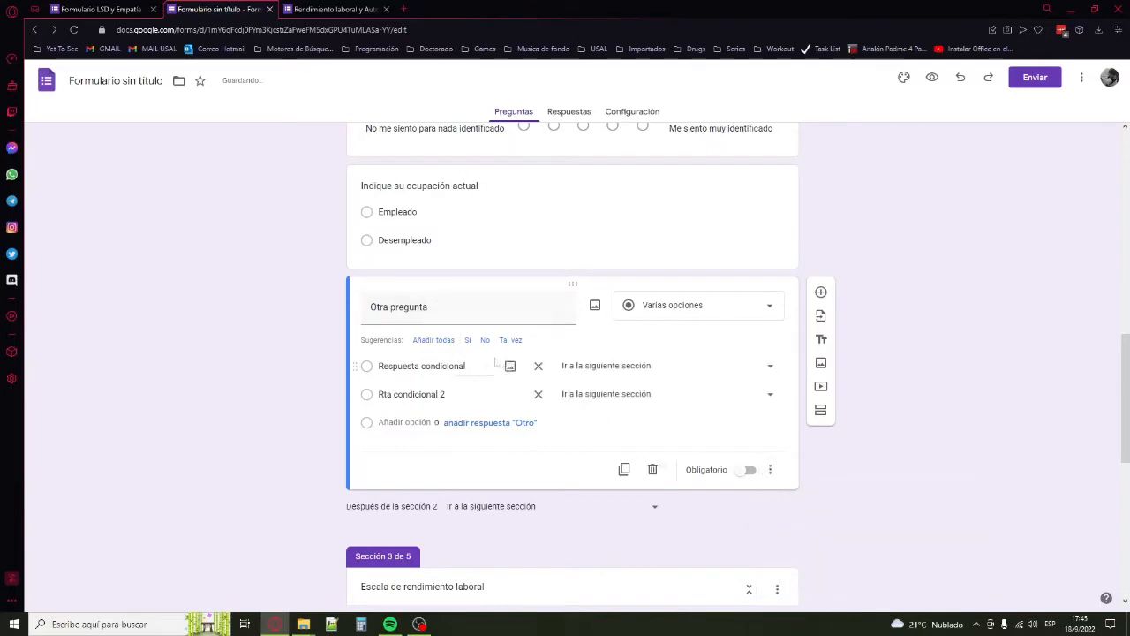
{"action": "left_click", "coordinate": [603, 367]}
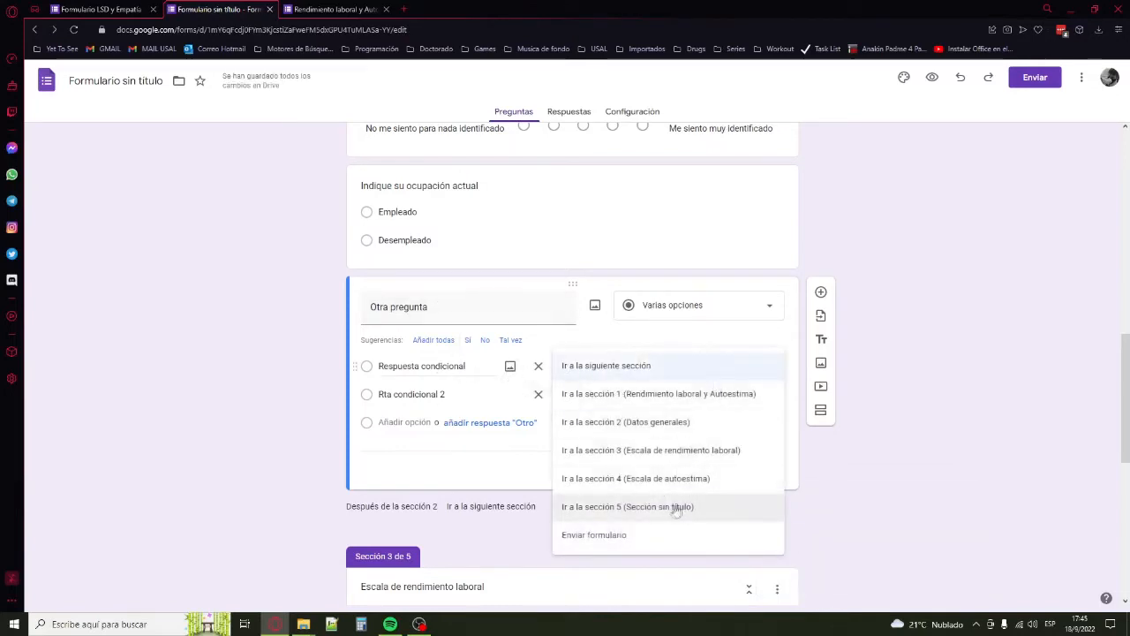
{"action": "left_click", "coordinate": [649, 394]}
{"action": "scroll", "coordinate": [931, 375], "scroll_direction": "up", "scroll_amount": 1}
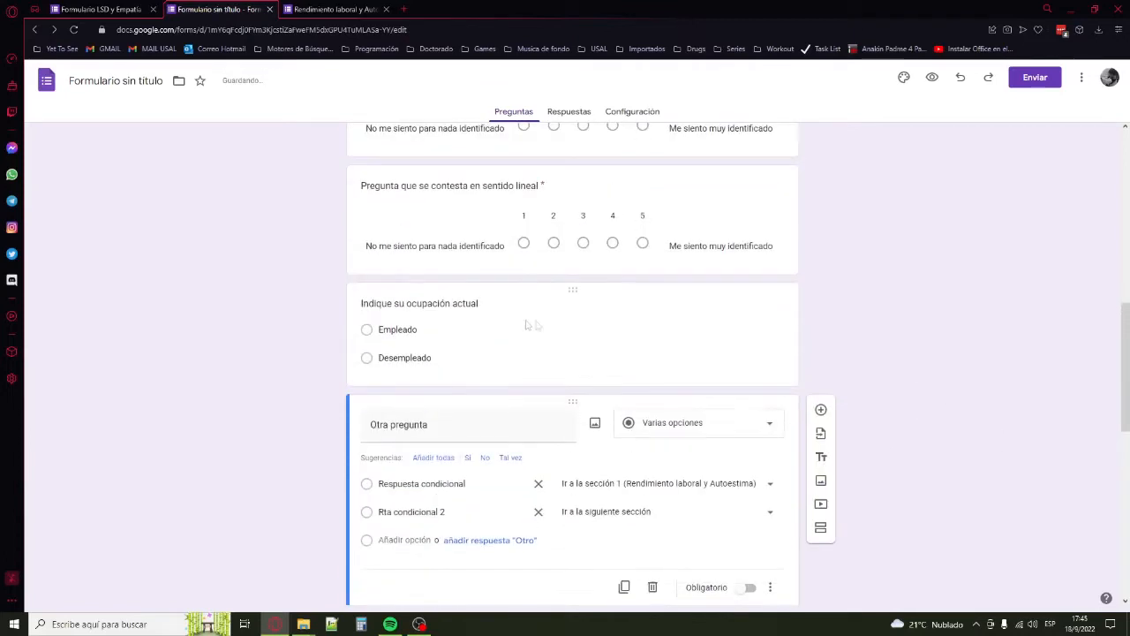
Compare the section routing set for each answer in the occupation question and in "Otra pregunta".
{"action": "left_click", "coordinate": [507, 343]}
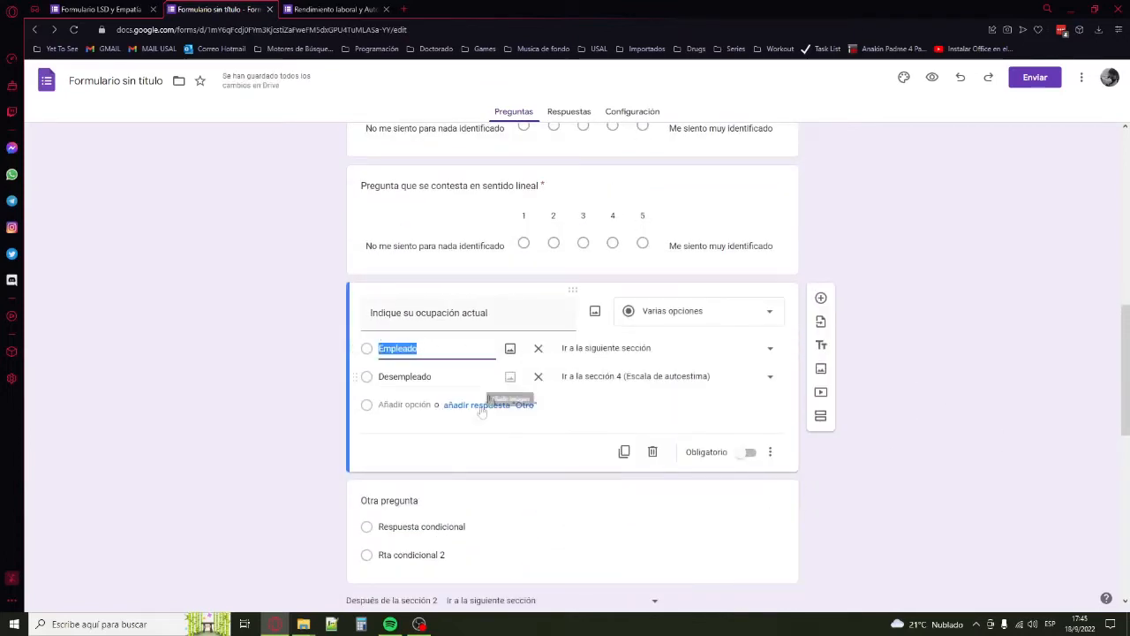
{"action": "left_click", "coordinate": [421, 526]}
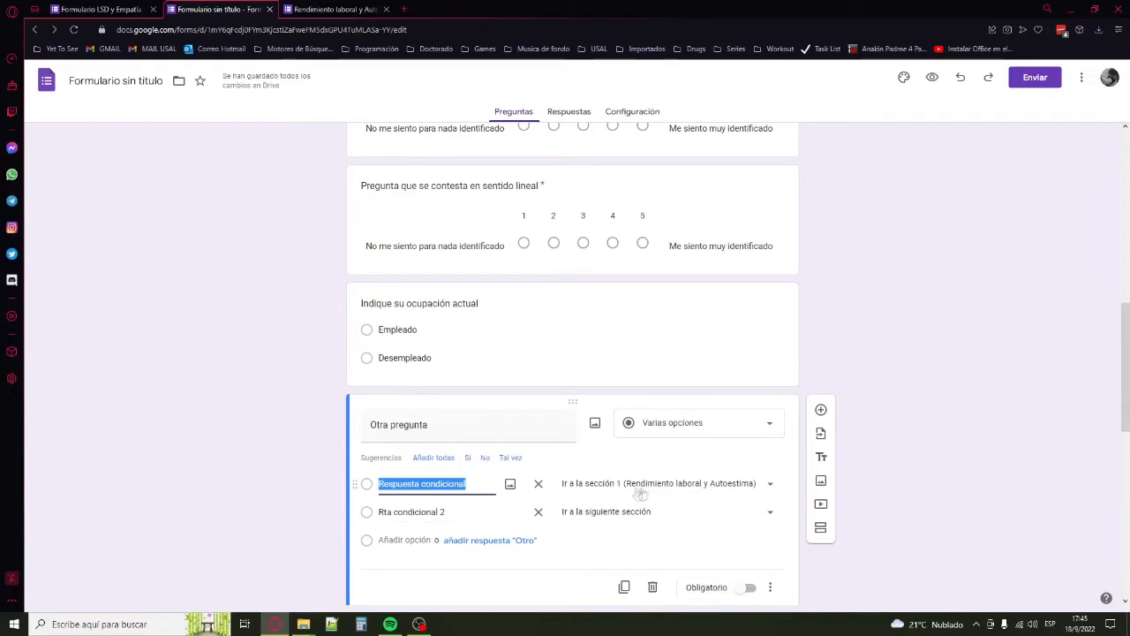
{"action": "left_click", "coordinate": [525, 362]}
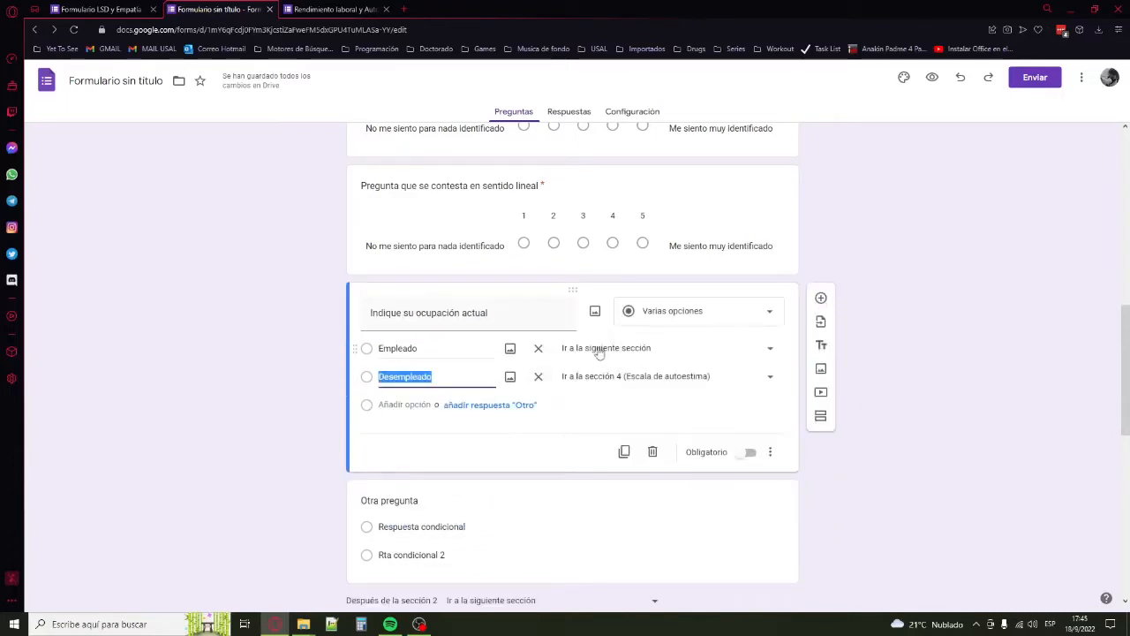
{"action": "left_click", "coordinate": [543, 515]}
{"action": "scroll", "coordinate": [928, 348], "scroll_direction": "up", "scroll_amount": 7}
{"action": "scroll", "coordinate": [844, 301], "scroll_direction": "down", "scroll_amount": 5}
{"action": "scroll", "coordinate": [848, 358], "scroll_direction": "down", "scroll_amount": 5}
{"action": "scroll", "coordinate": [799, 364], "scroll_direction": "up", "scroll_amount": 2}
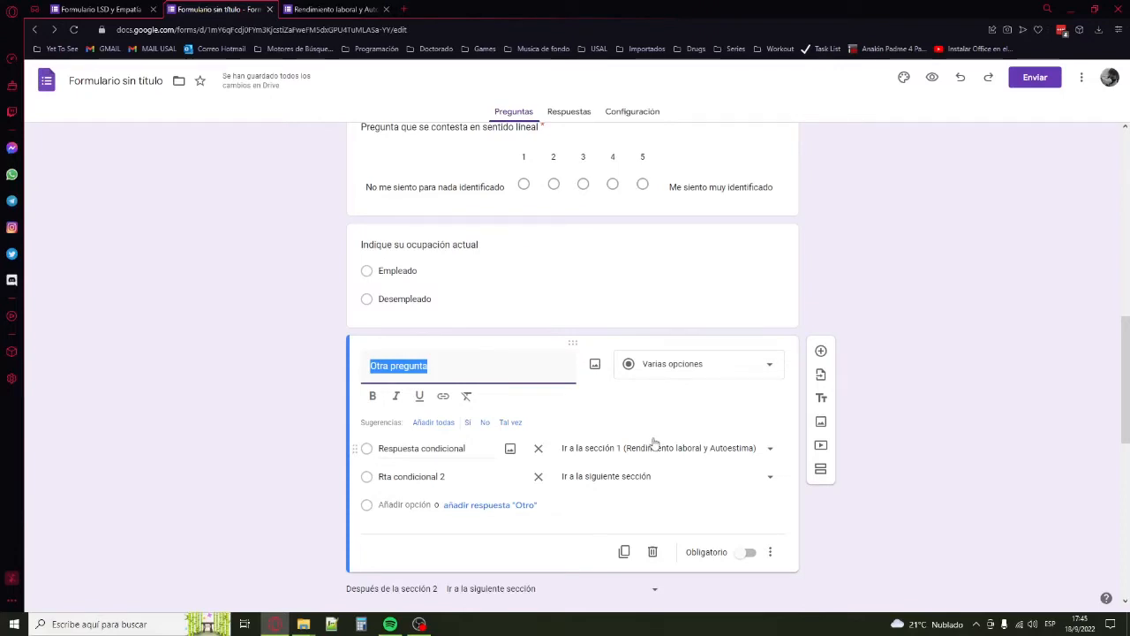
Delete the question "Otra pregunta" from the general data section.
{"action": "scroll", "coordinate": [790, 476], "scroll_direction": "down", "scroll_amount": 2}
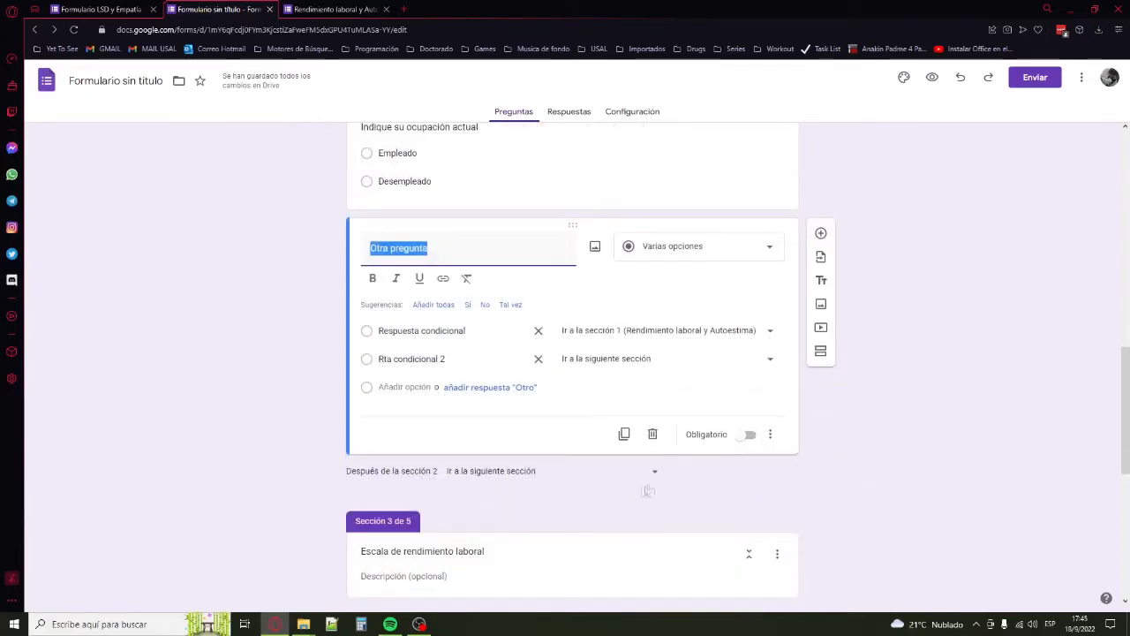
{"action": "left_click", "coordinate": [653, 435]}
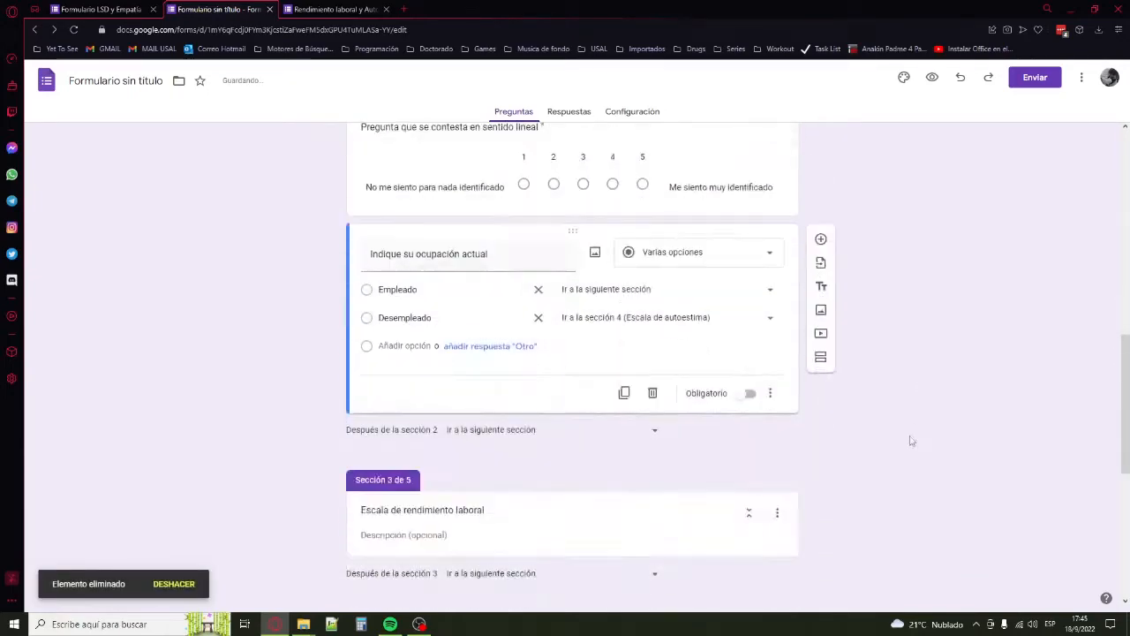
{"action": "scroll", "coordinate": [912, 441], "scroll_direction": "down", "scroll_amount": 5}
{"action": "scroll", "coordinate": [909, 435], "scroll_direction": "up", "scroll_amount": 15}
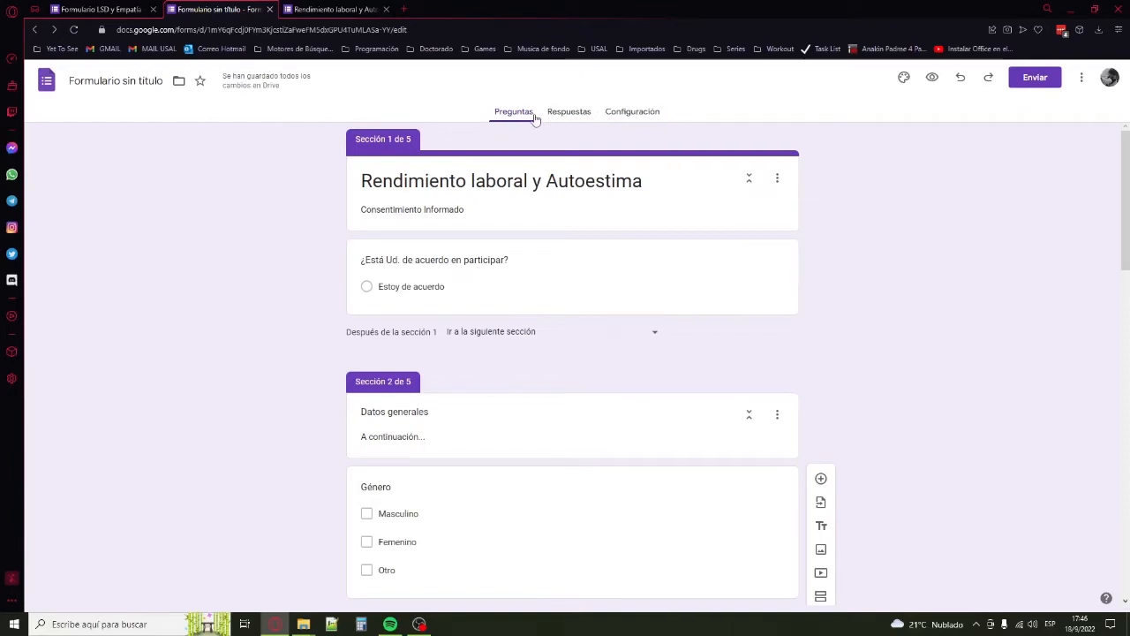
Review the whole form from the consent section down to the untitled last section.
{"action": "scroll", "coordinate": [285, 225], "scroll_direction": "down", "scroll_amount": 5}
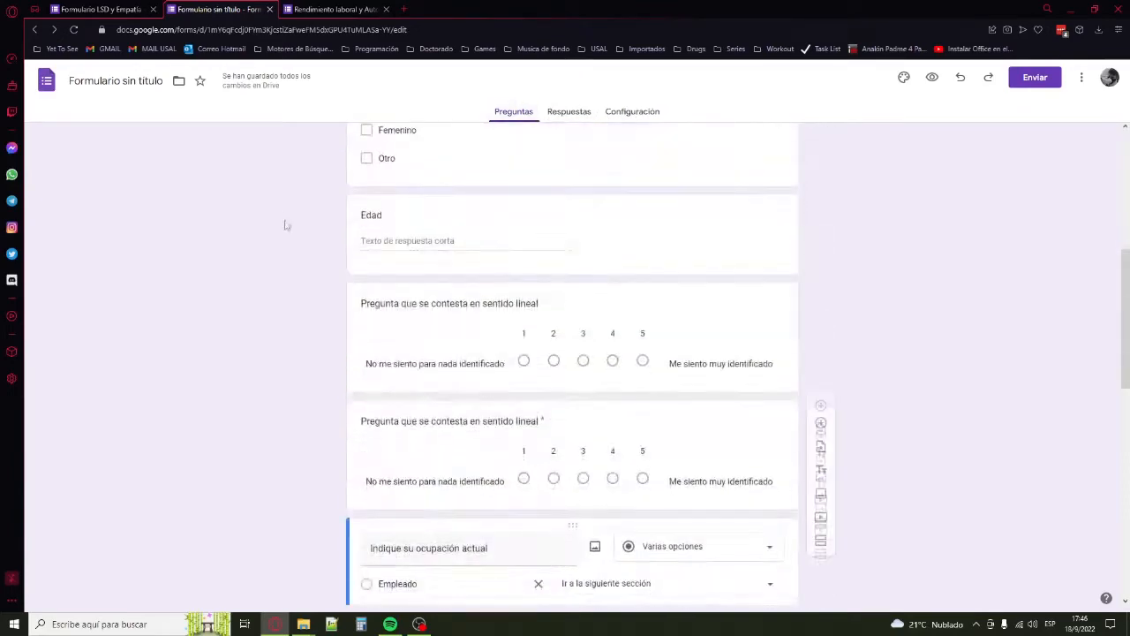
{"action": "scroll", "coordinate": [285, 225], "scroll_direction": "down", "scroll_amount": 10}
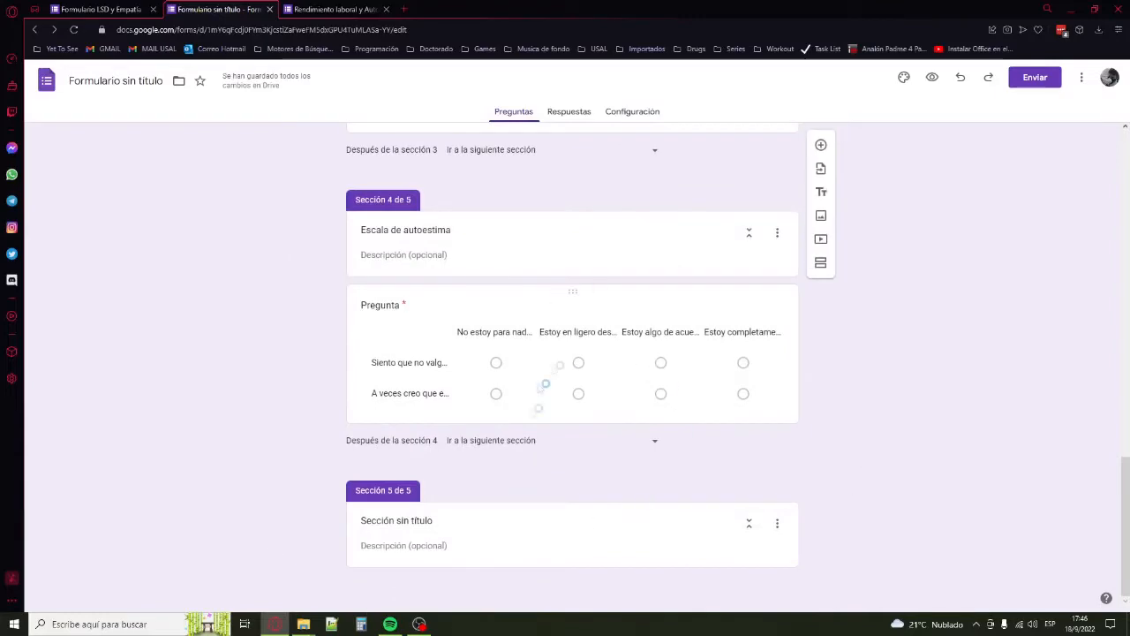
{"action": "scroll", "coordinate": [913, 422], "scroll_direction": "up", "scroll_amount": 13}
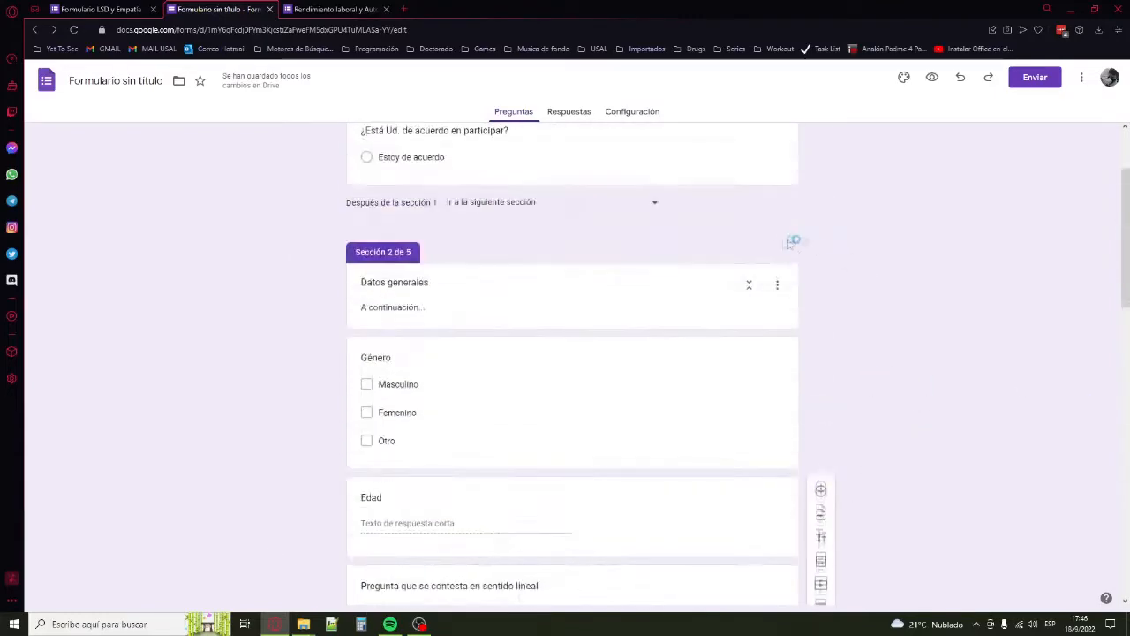
{"action": "scroll", "coordinate": [792, 241], "scroll_direction": "up", "scroll_amount": 2}
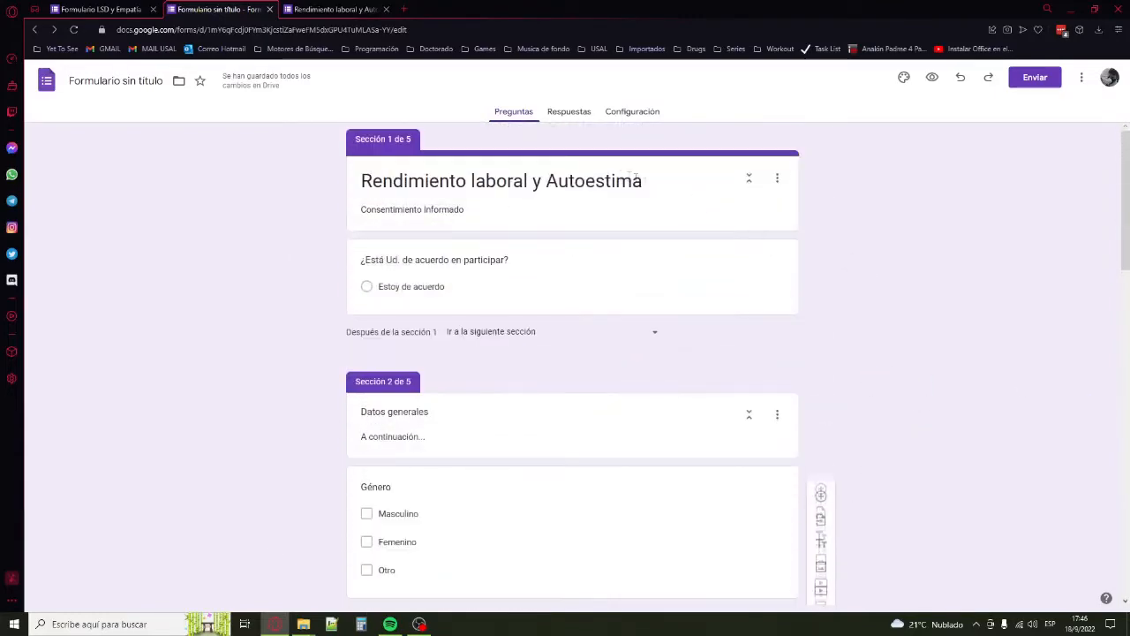
Look over the form's responses and configuration pages, returning to the questions.
{"action": "left_click", "coordinate": [570, 114]}
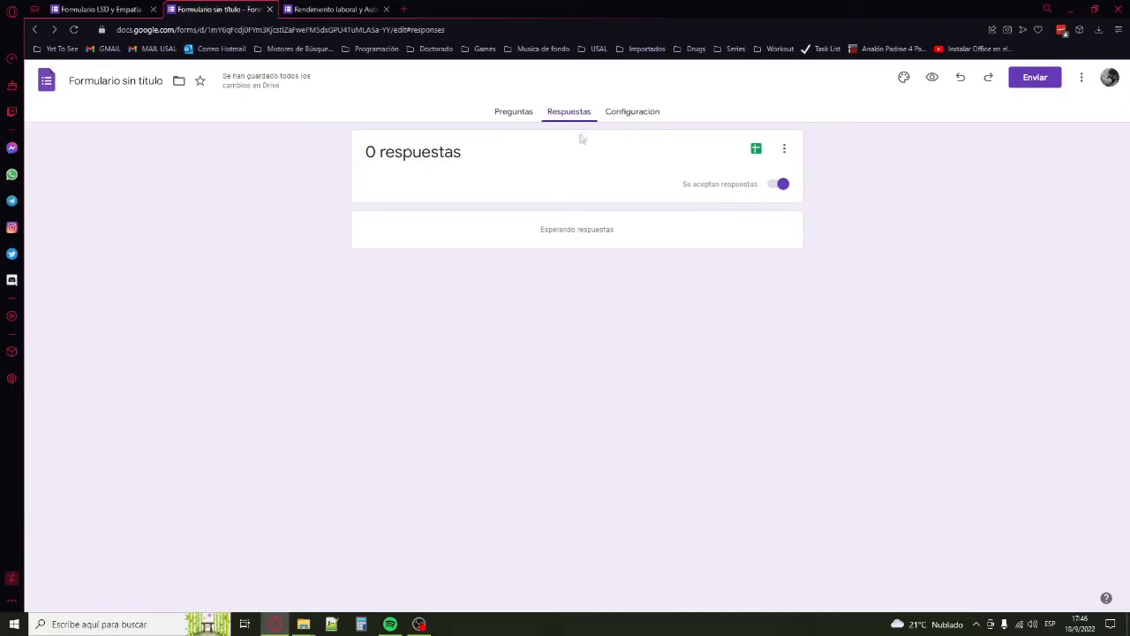
{"action": "left_click", "coordinate": [637, 115]}
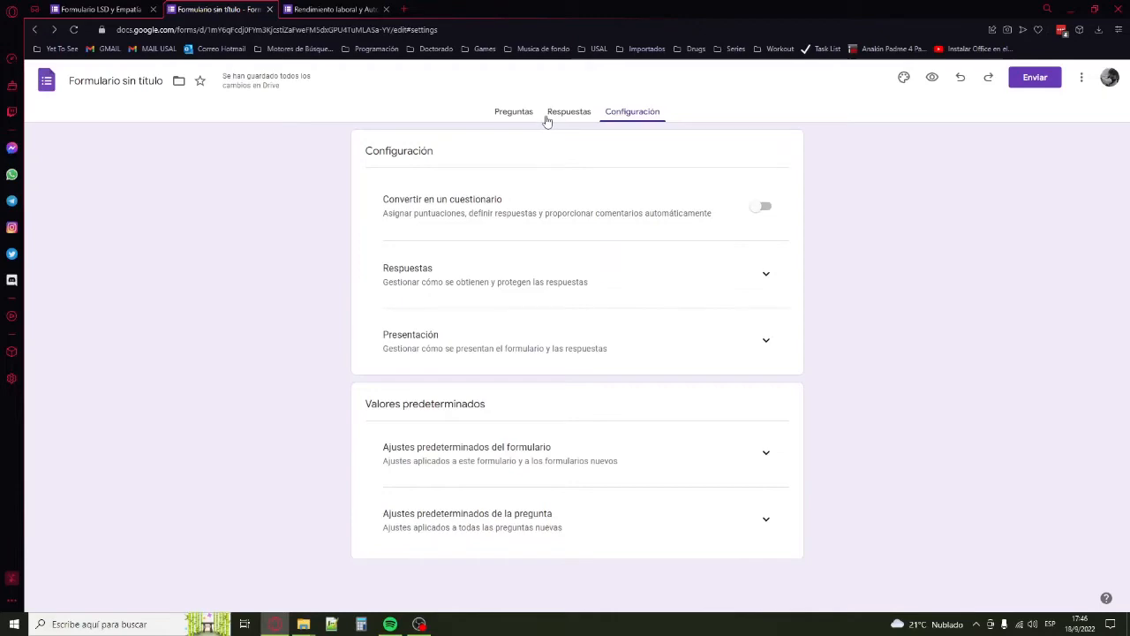
{"action": "left_click", "coordinate": [517, 115]}
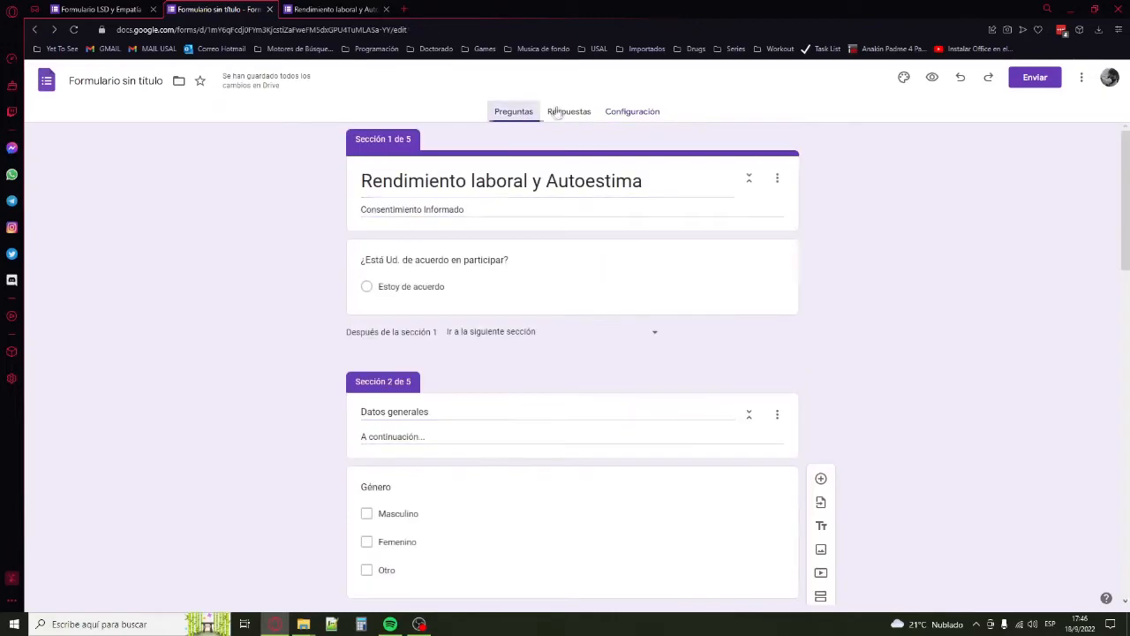
{"action": "scroll", "coordinate": [932, 257], "scroll_direction": "down", "scroll_amount": 7}
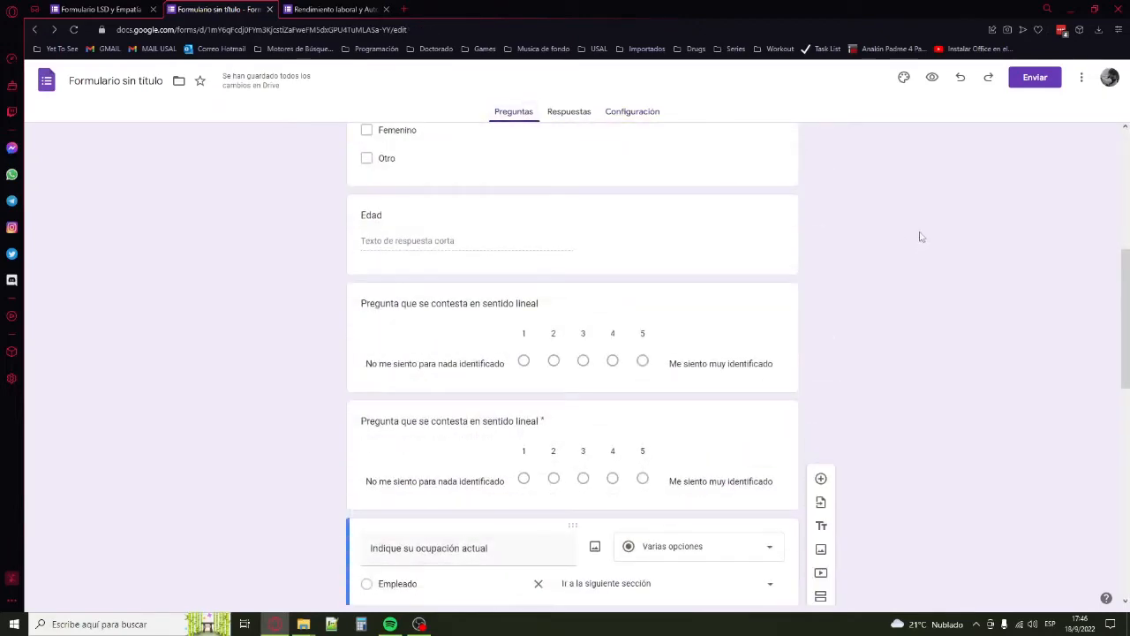
{"action": "scroll", "coordinate": [919, 237], "scroll_direction": "up", "scroll_amount": 7}
{"action": "left_click", "coordinate": [632, 107]}
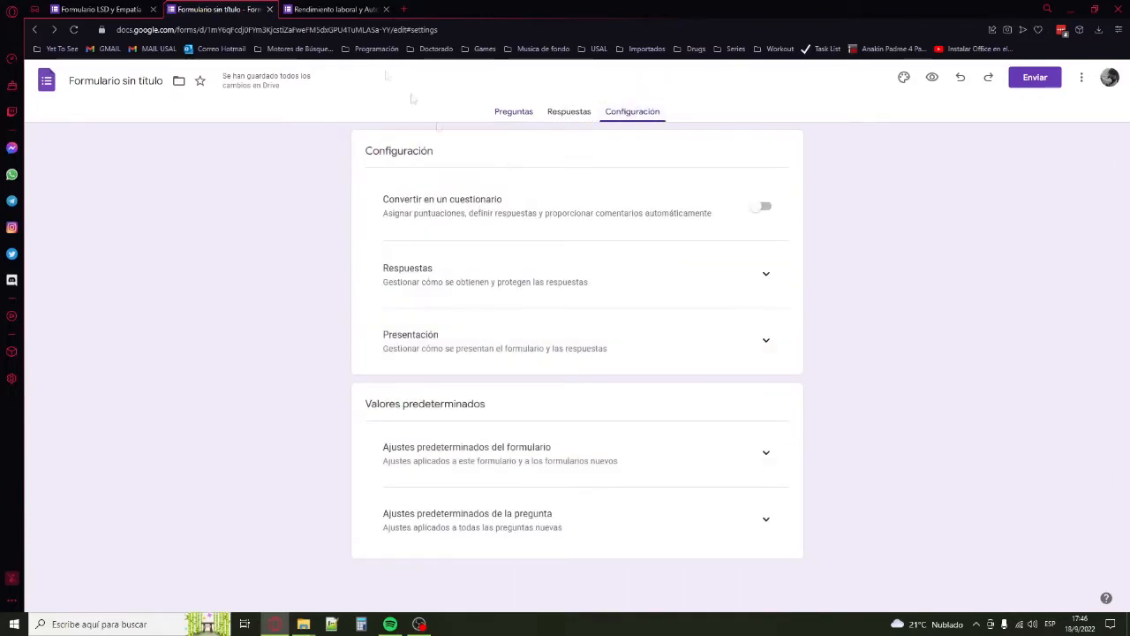
{"action": "left_click", "coordinate": [531, 112]}
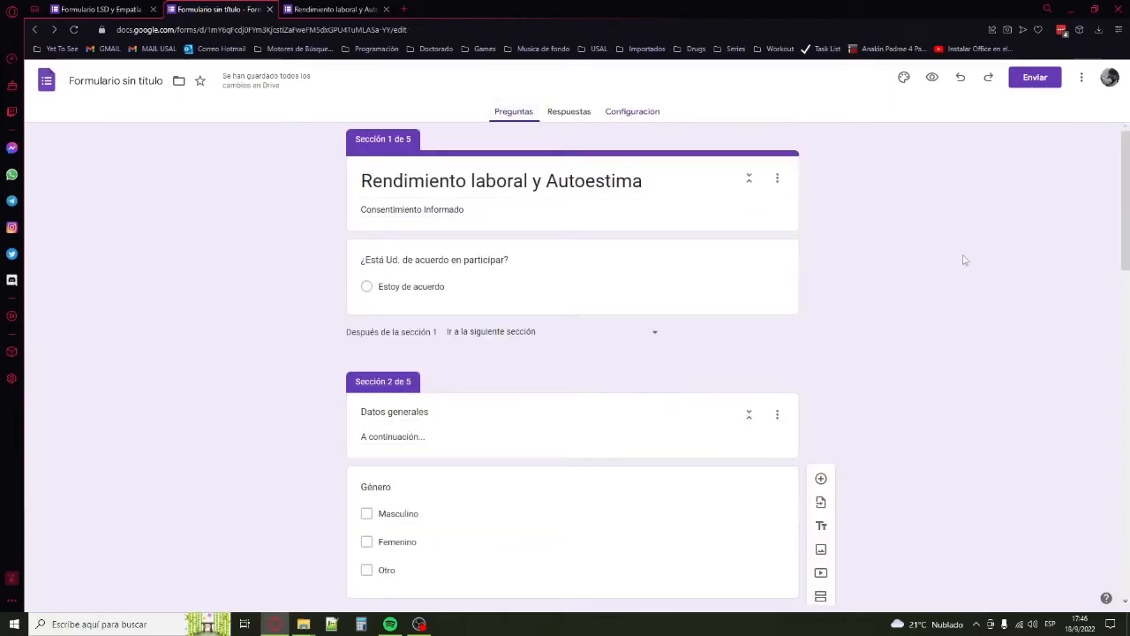
{"action": "scroll", "coordinate": [964, 259], "scroll_direction": "down", "scroll_amount": 1}
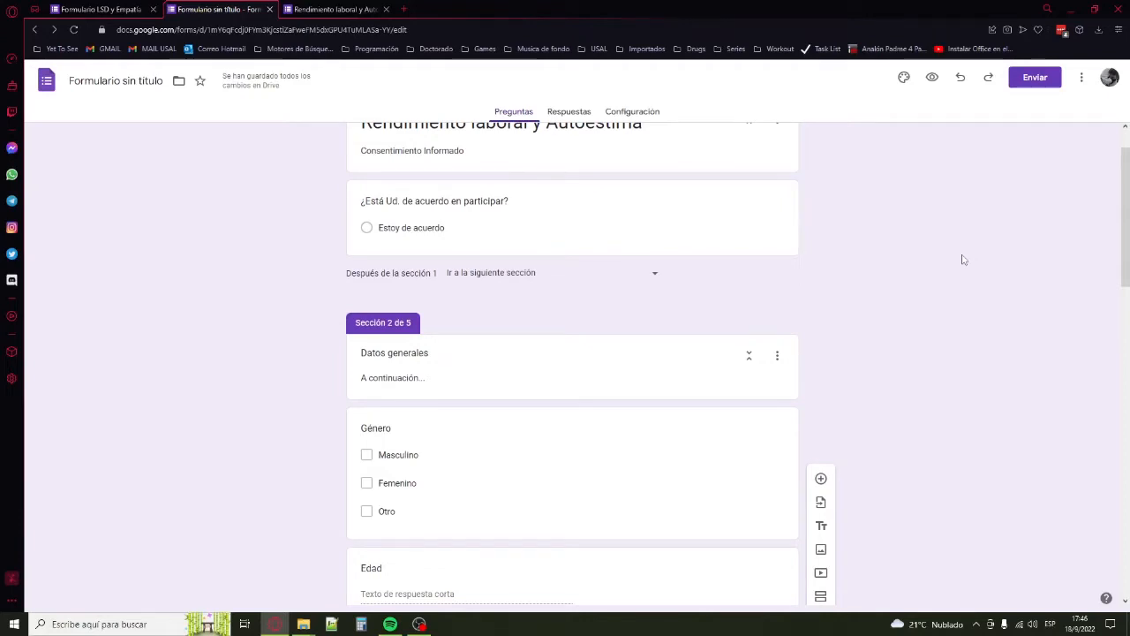
{"action": "scroll", "coordinate": [941, 265], "scroll_direction": "up", "scroll_amount": 1}
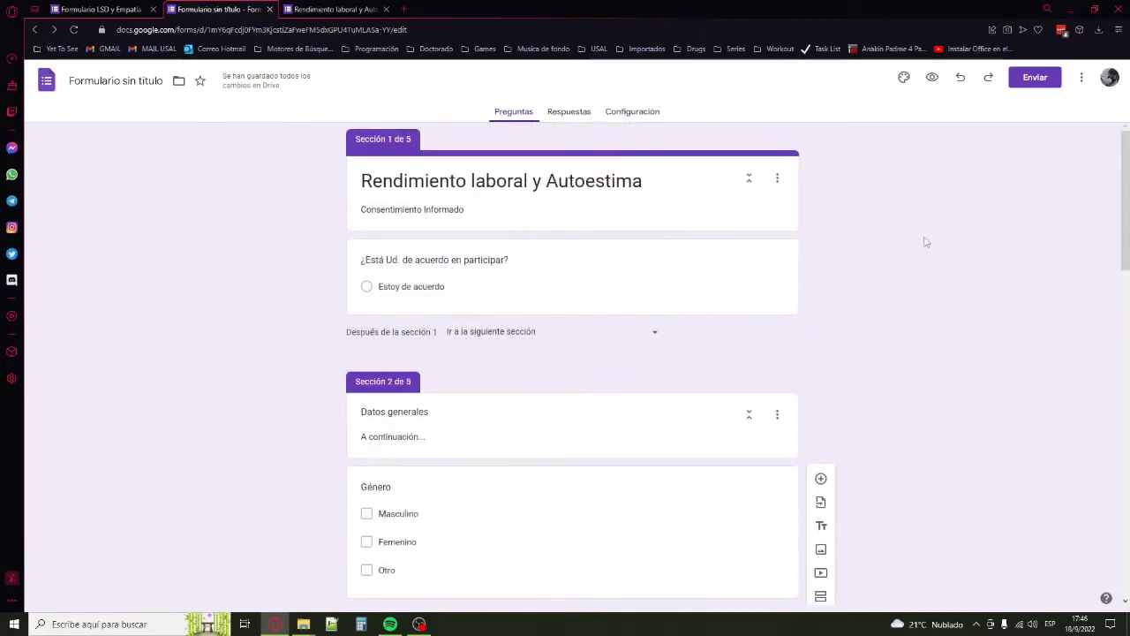
{"action": "scroll", "coordinate": [925, 242], "scroll_direction": "down", "scroll_amount": 15}
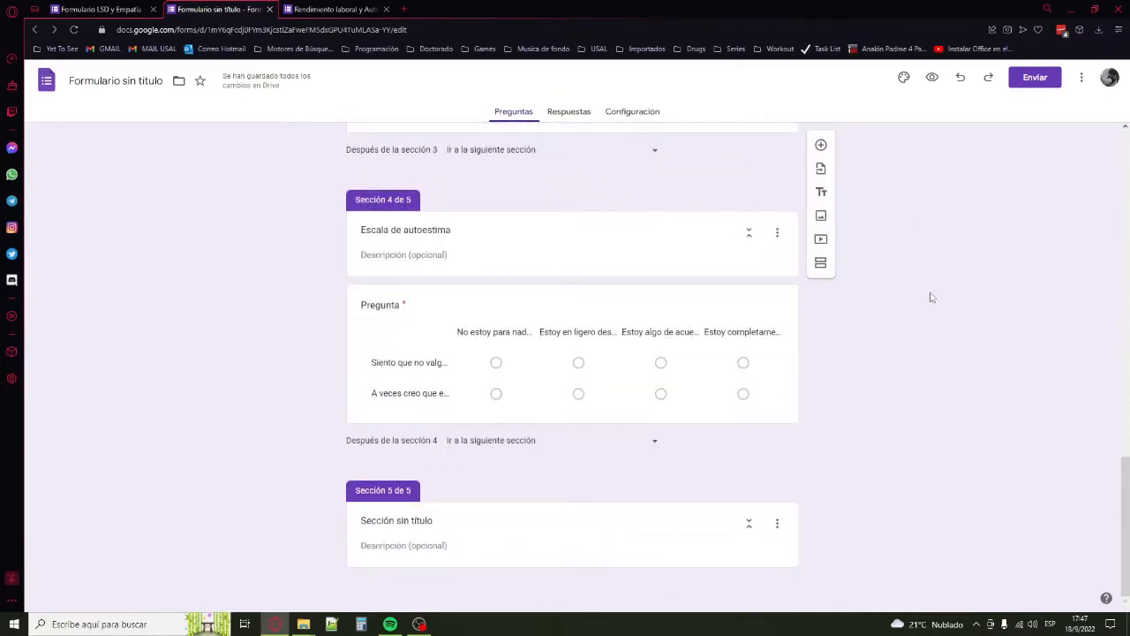
{"action": "scroll", "coordinate": [929, 298], "scroll_direction": "up", "scroll_amount": 14}
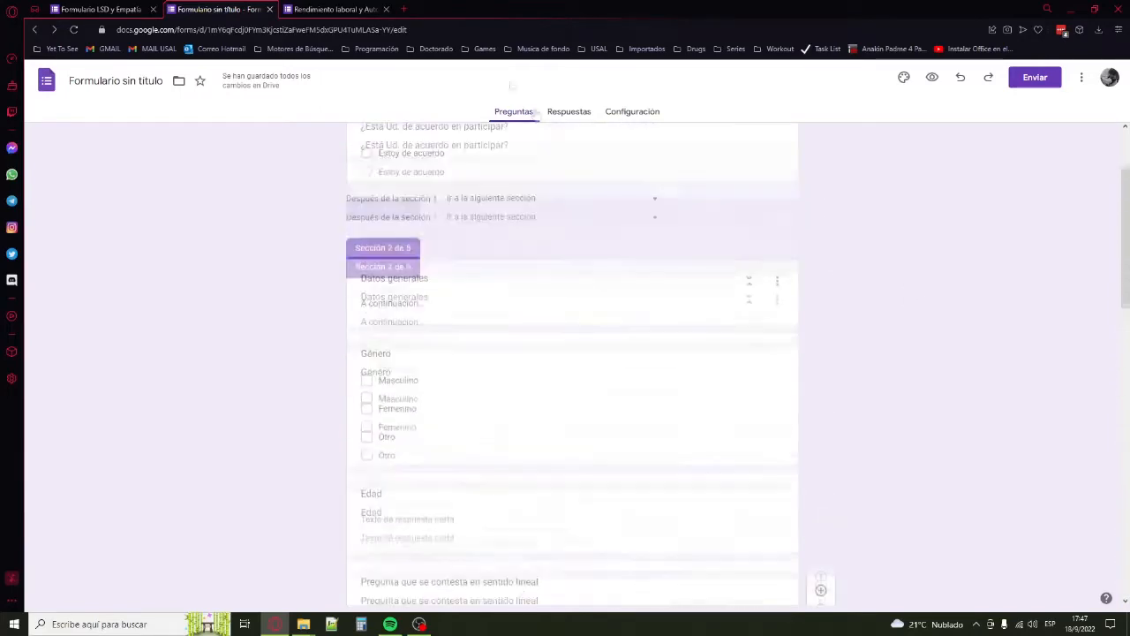
Switch to the "Formulario LSD y Empatía" form and examine its title, consent description and participation conditions.
{"action": "left_click", "coordinate": [106, 8]}
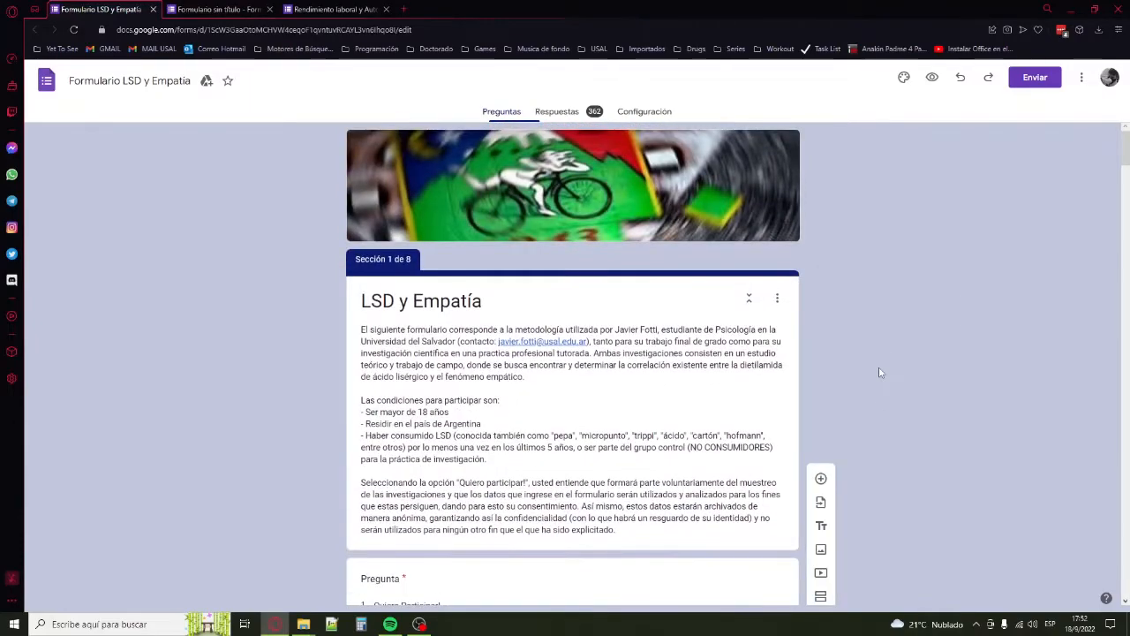
{"action": "scroll", "coordinate": [879, 372], "scroll_direction": "down", "scroll_amount": 1}
{"action": "scroll", "coordinate": [883, 371], "scroll_direction": "up", "scroll_amount": 1}
{"action": "left_click", "coordinate": [410, 306]}
{"action": "left_click_drag", "start_coordinate": [371, 296], "coordinate": [473, 296]}
{"action": "left_click", "coordinate": [514, 295]}
{"action": "scroll", "coordinate": [626, 412], "scroll_direction": "down", "scroll_amount": 2}
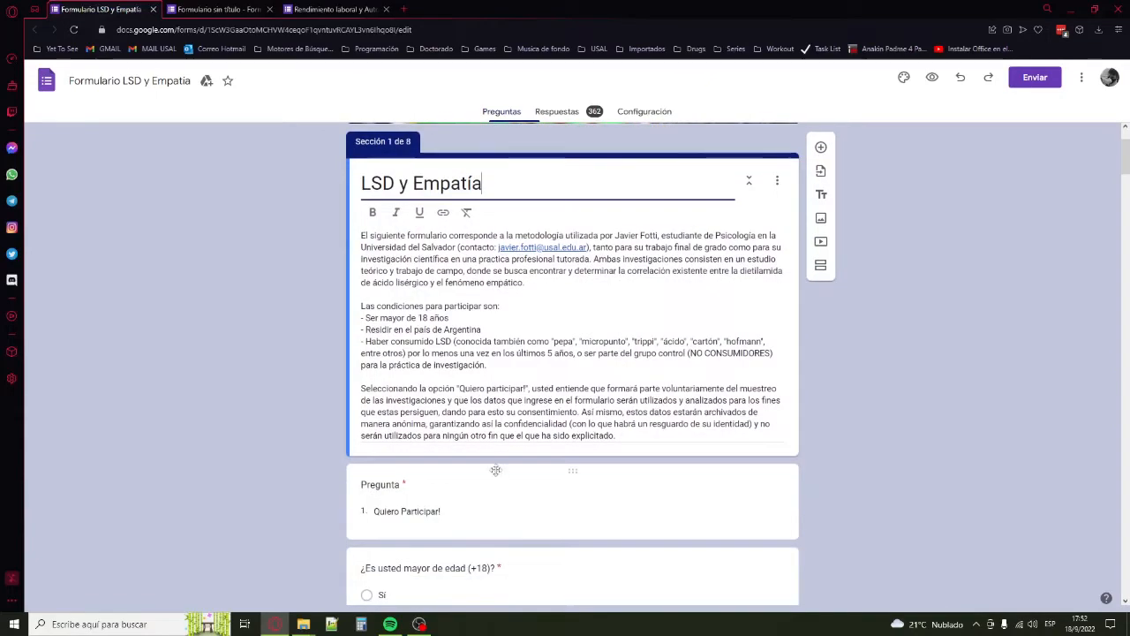
{"action": "scroll", "coordinate": [556, 434], "scroll_direction": "down", "scroll_amount": 2}
{"action": "scroll", "coordinate": [556, 434], "scroll_direction": "down", "scroll_amount": 2}
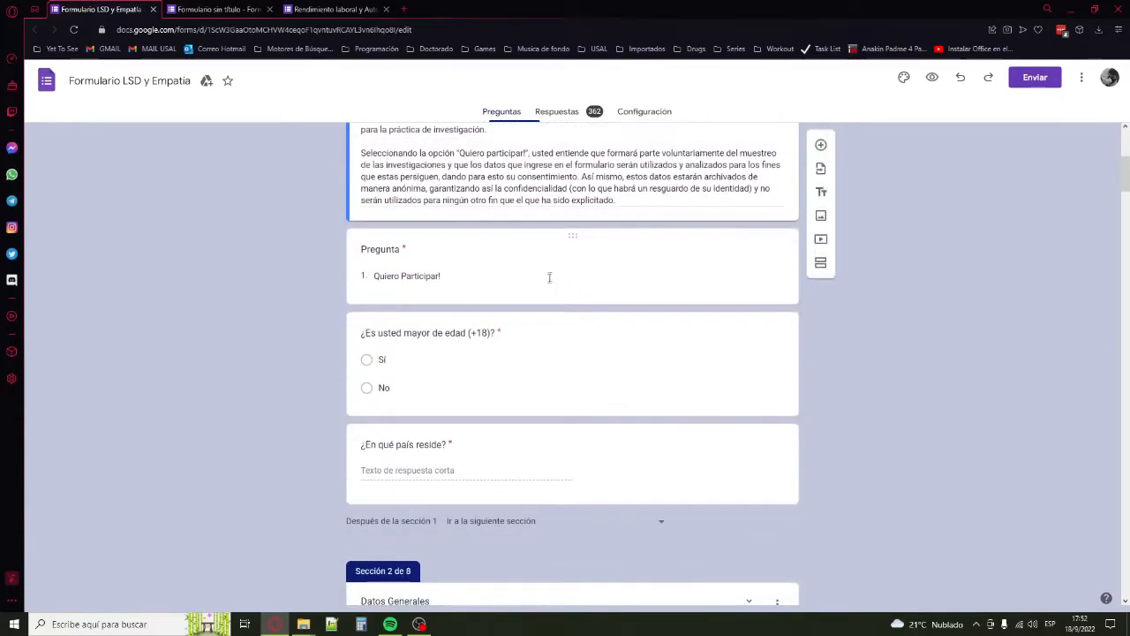
Inspect the setup of the participation, legal age and country of residence questions in section 1.
{"action": "left_click", "coordinate": [549, 279]}
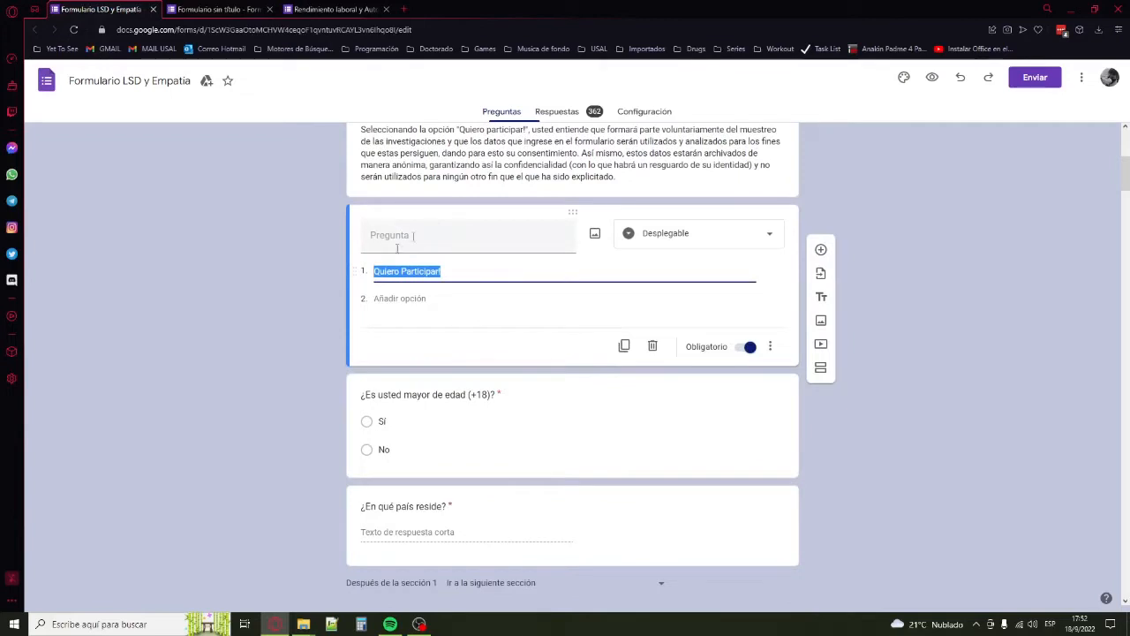
{"action": "left_click", "coordinate": [452, 261]}
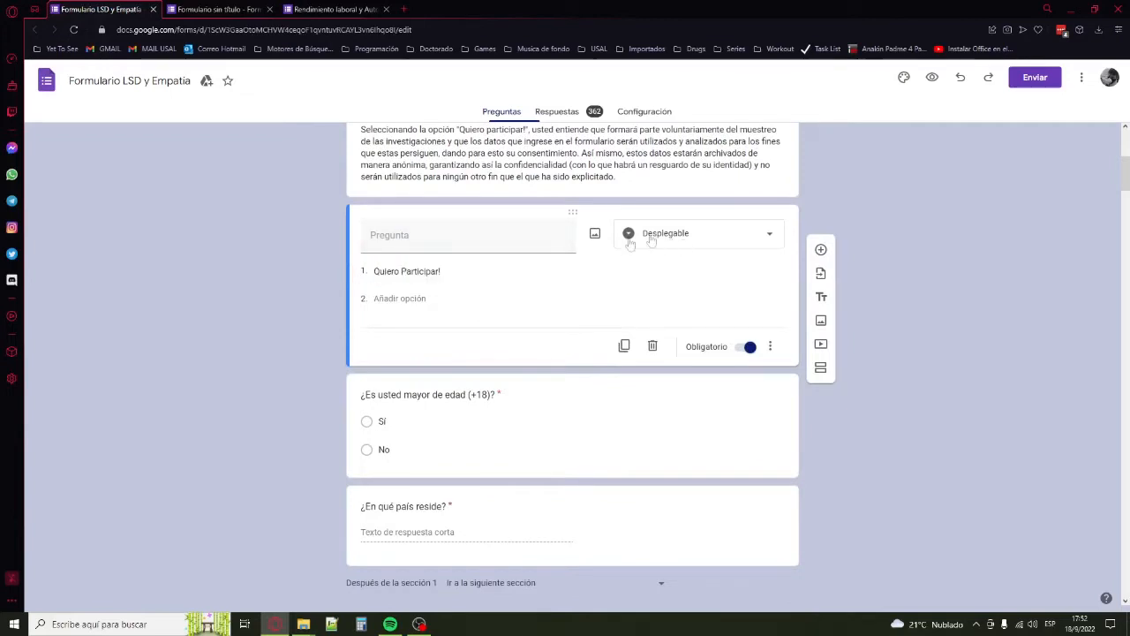
{"action": "left_click", "coordinate": [490, 407]}
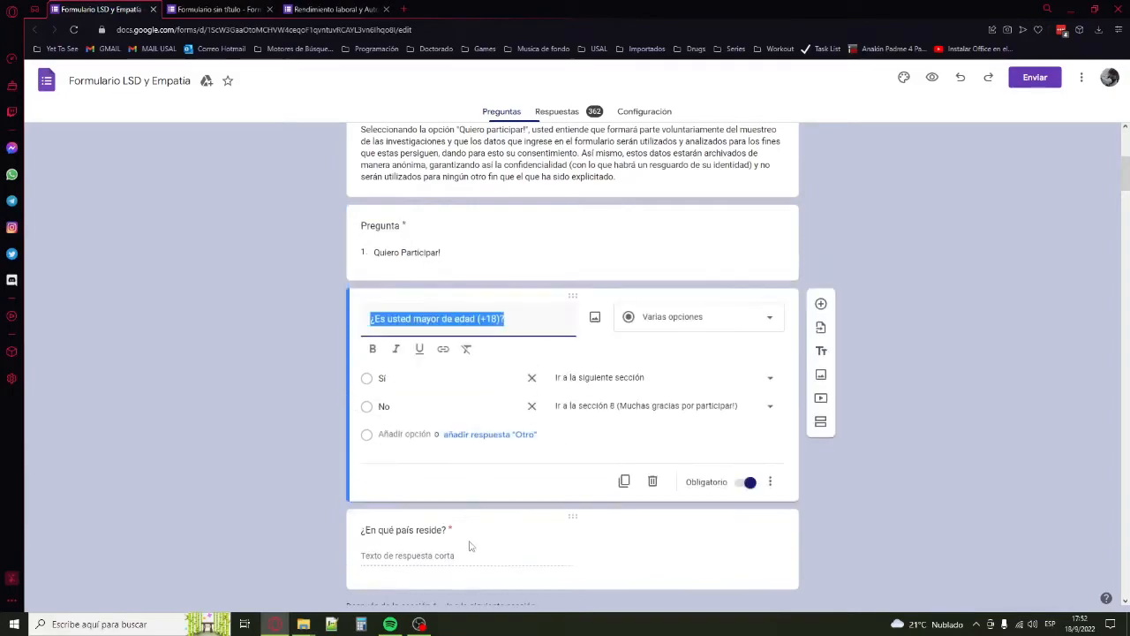
{"action": "left_click", "coordinate": [468, 543]}
{"action": "scroll", "coordinate": [960, 372], "scroll_direction": "up", "scroll_amount": 4}
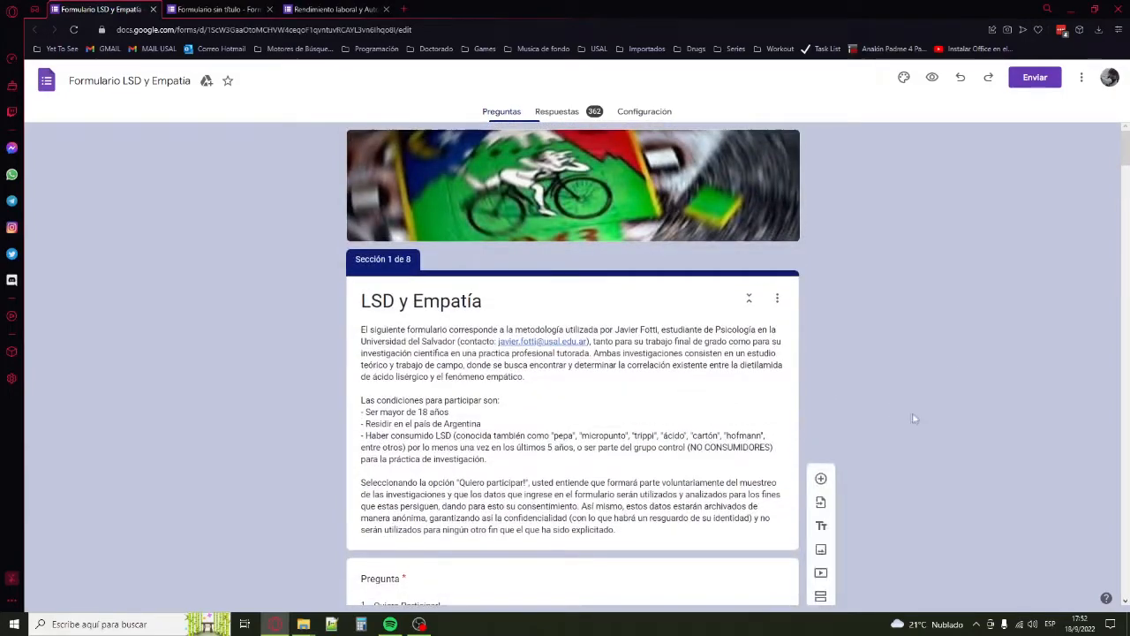
{"action": "scroll", "coordinate": [848, 406], "scroll_direction": "down", "scroll_amount": 3}
{"action": "scroll", "coordinate": [804, 427], "scroll_direction": "up", "scroll_amount": 3}
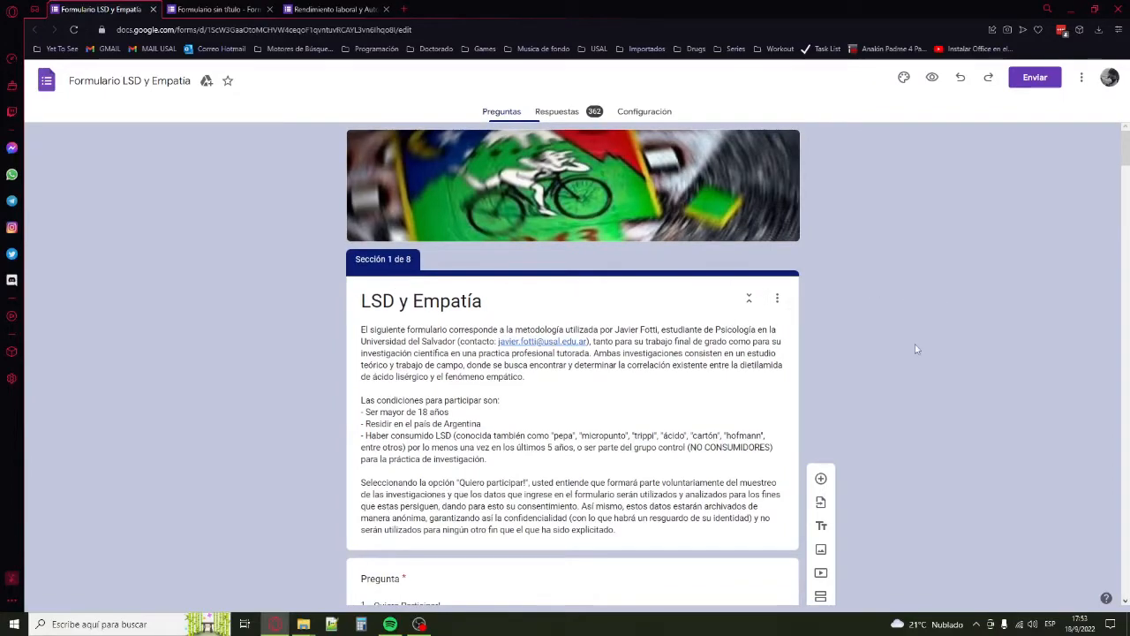
Examine where the answers to "¿Es usted mayor de edad (+18)?" lead, including section 8, "Muchas gracias por participar!".
{"action": "scroll", "coordinate": [915, 348], "scroll_direction": "down", "scroll_amount": 2}
{"action": "scroll", "coordinate": [915, 349], "scroll_direction": "down", "scroll_amount": 1}
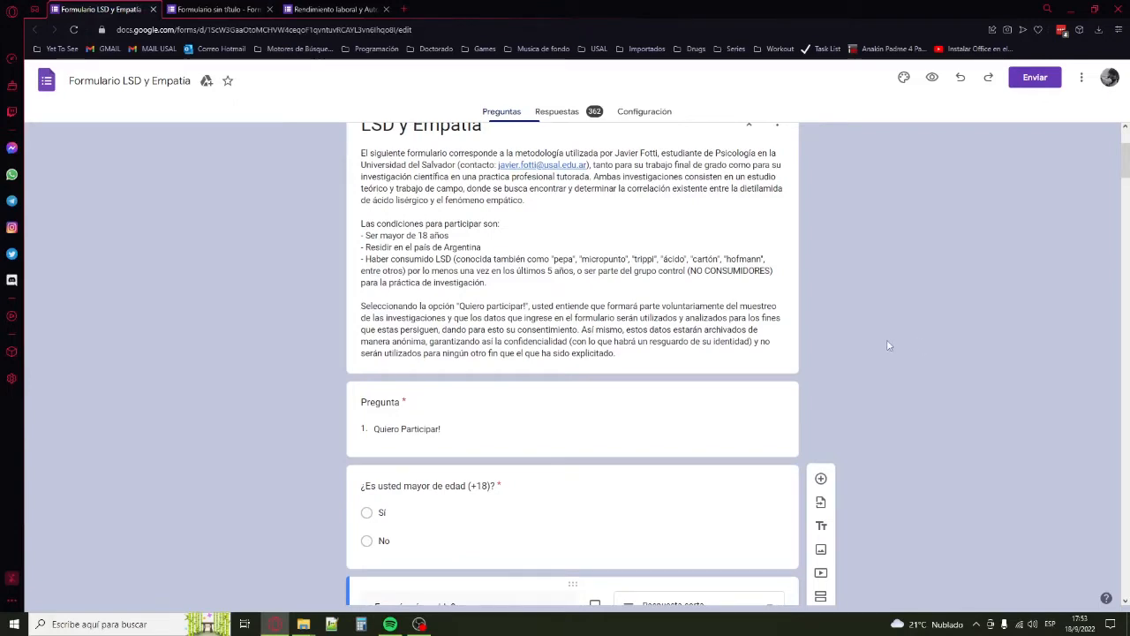
{"action": "scroll", "coordinate": [880, 337], "scroll_direction": "down", "scroll_amount": 3}
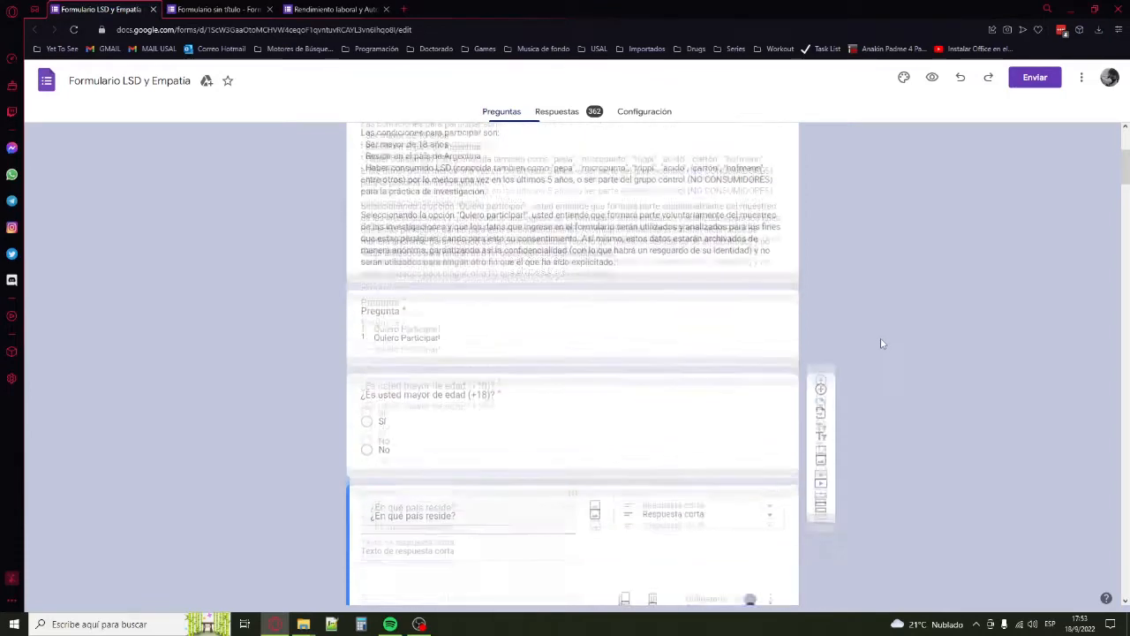
{"action": "left_click", "coordinate": [705, 265]}
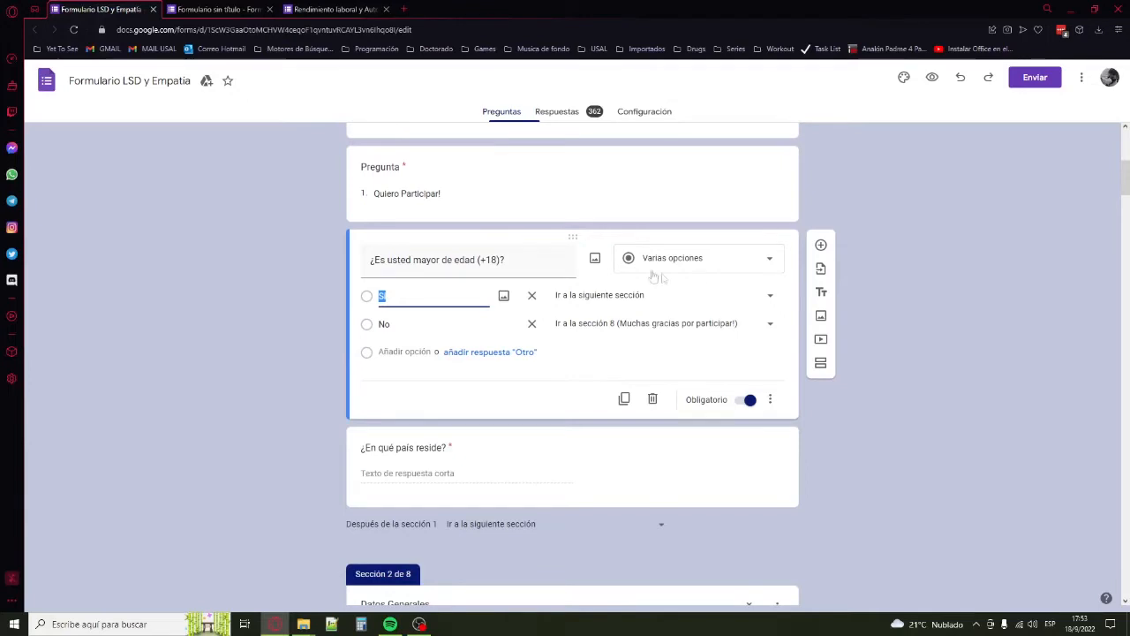
{"action": "triple_click", "coordinate": [524, 256]}
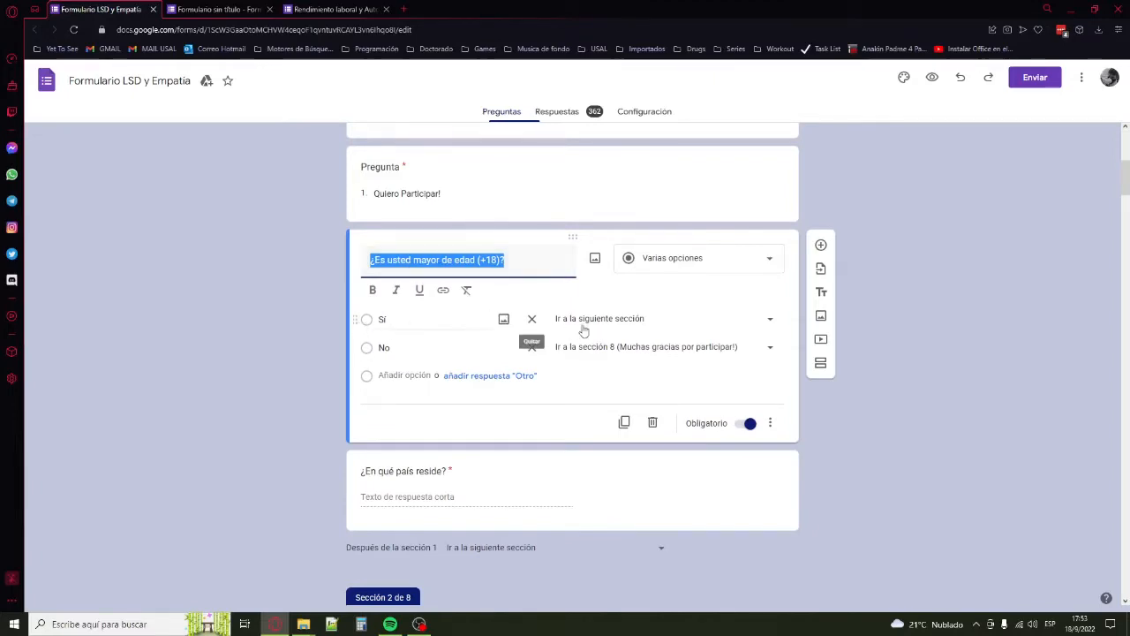
{"action": "scroll", "coordinate": [436, 475], "scroll_direction": "down", "scroll_amount": 5}
{"action": "scroll", "coordinate": [686, 444], "scroll_direction": "up", "scroll_amount": 4}
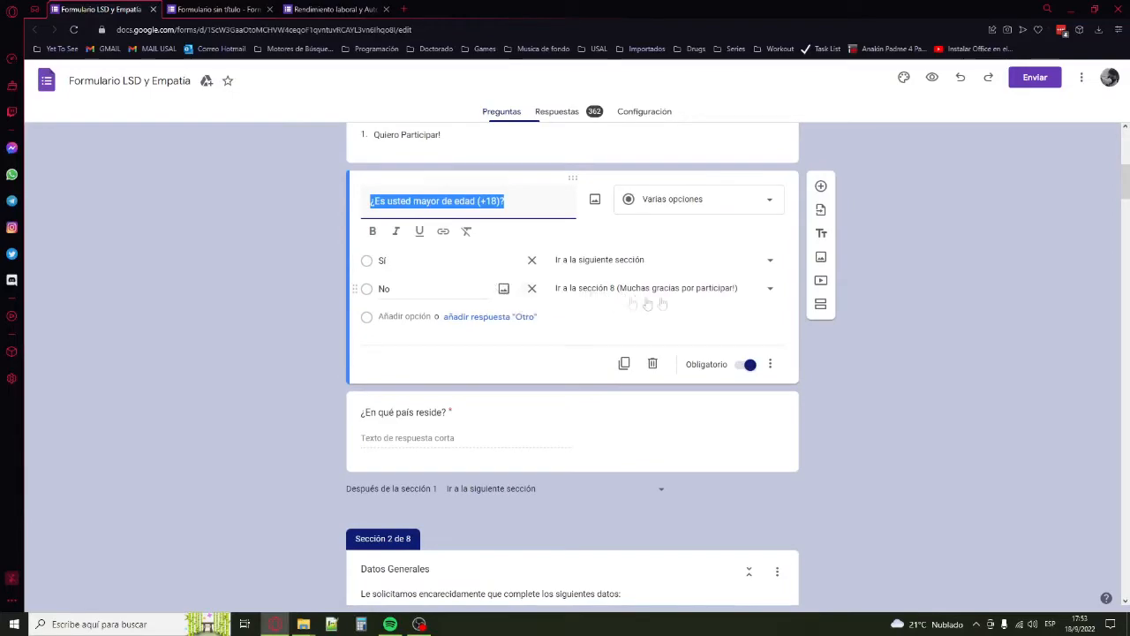
{"action": "left_click_drag", "start_coordinate": [1128, 180], "coordinate": [1126, 588]}
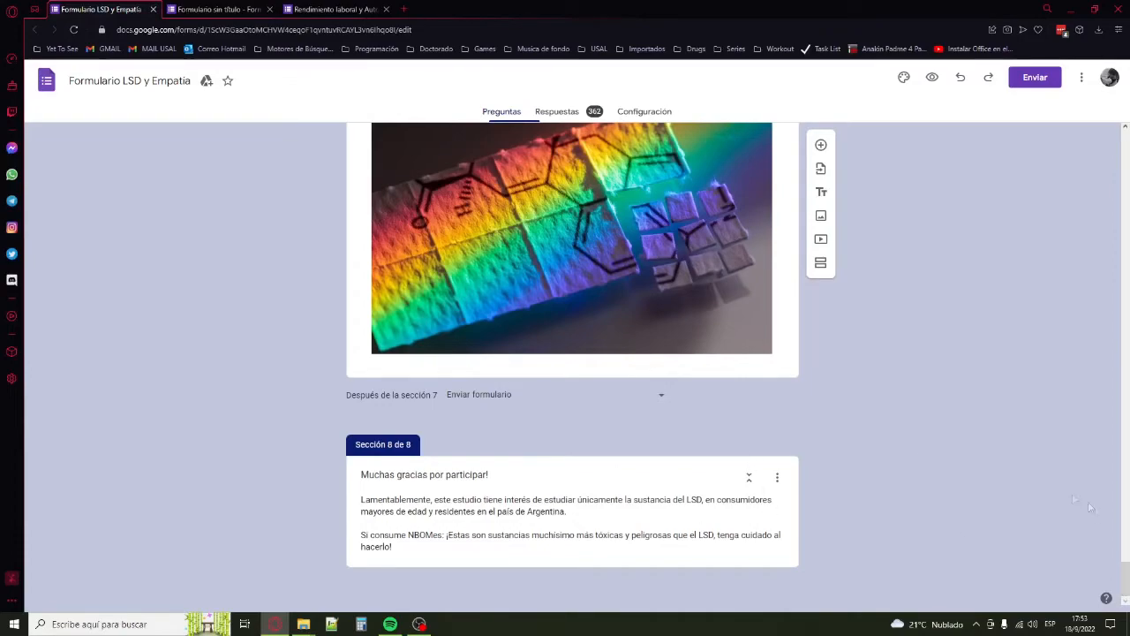
Return to section 1 and review the answer destinations of "¿Es usted mayor de edad (+18)?".
{"action": "left_click_drag", "start_coordinate": [1128, 578], "coordinate": [1125, 157]}
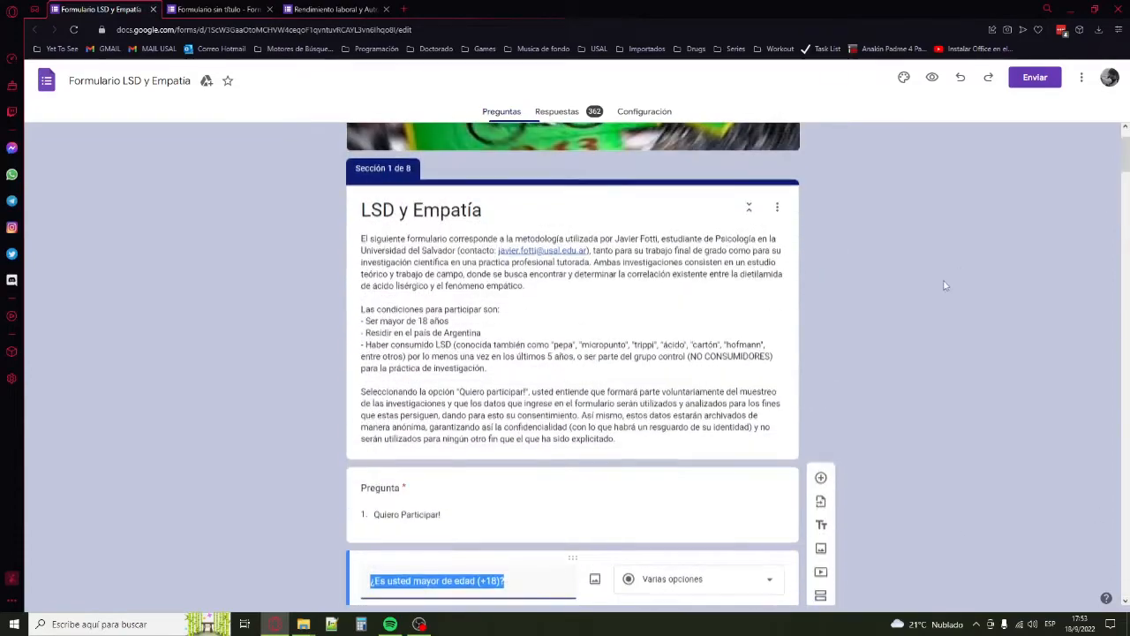
{"action": "scroll", "coordinate": [883, 287], "scroll_direction": "down", "scroll_amount": 3}
{"action": "scroll", "coordinate": [876, 282], "scroll_direction": "up", "scroll_amount": 2}
{"action": "scroll", "coordinate": [862, 324], "scroll_direction": "down", "scroll_amount": 2}
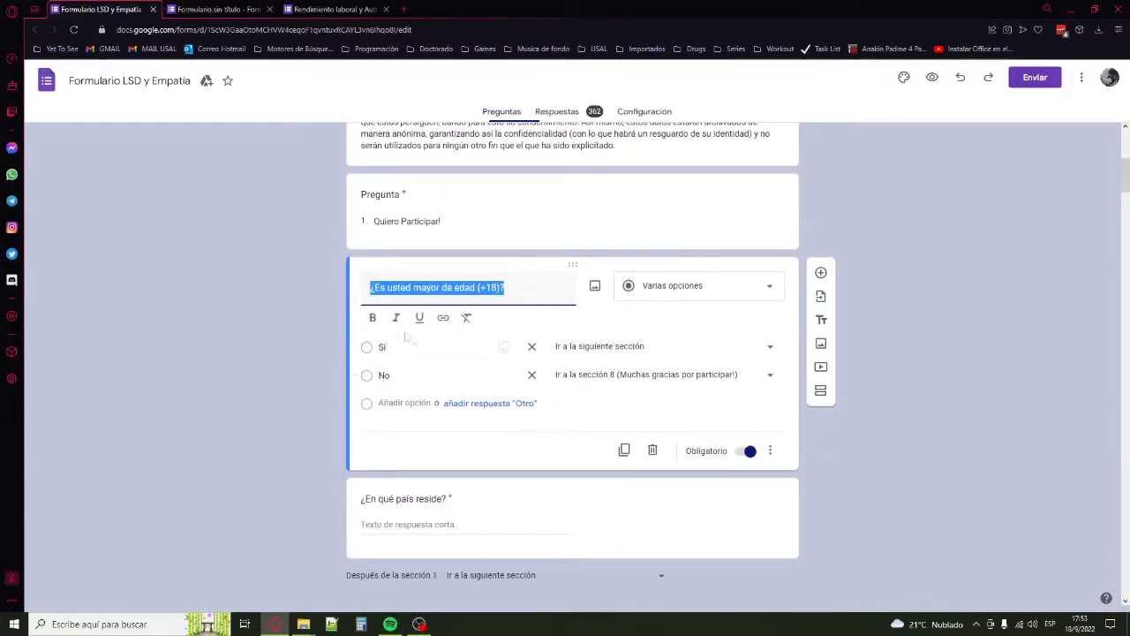
{"action": "left_click", "coordinate": [956, 330]}
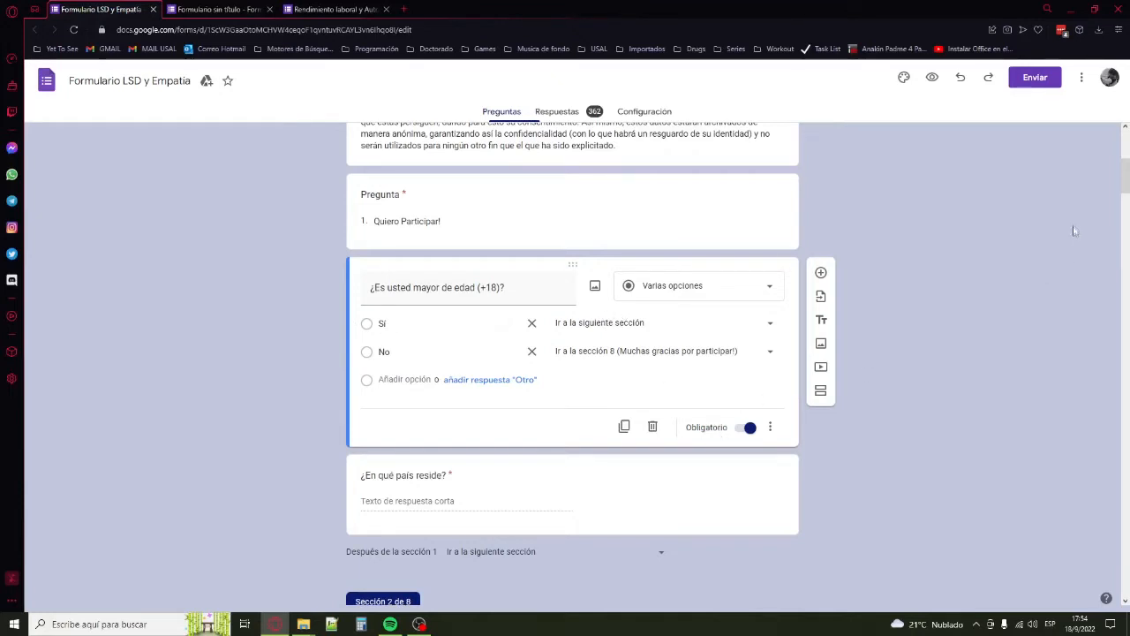
Look through the "Datos Generales" questions in section 2 and open the psychedelic substance consumer question to inspect its answer destinations.
{"action": "scroll", "coordinate": [1024, 273], "scroll_direction": "down", "scroll_amount": 4}
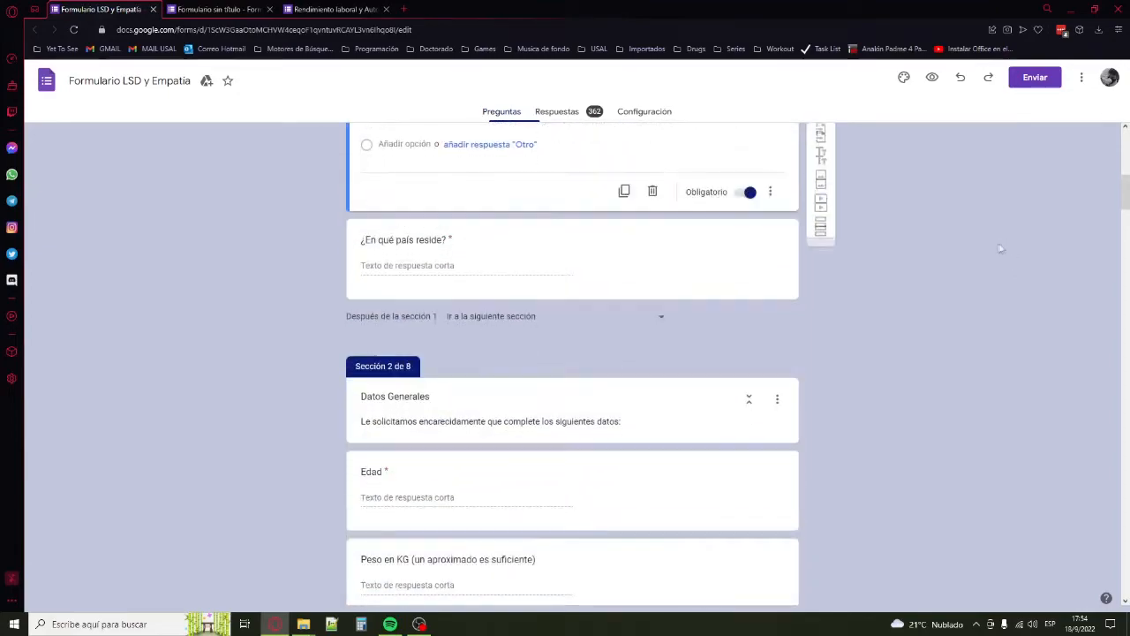
{"action": "scroll", "coordinate": [883, 252], "scroll_direction": "down", "scroll_amount": 7}
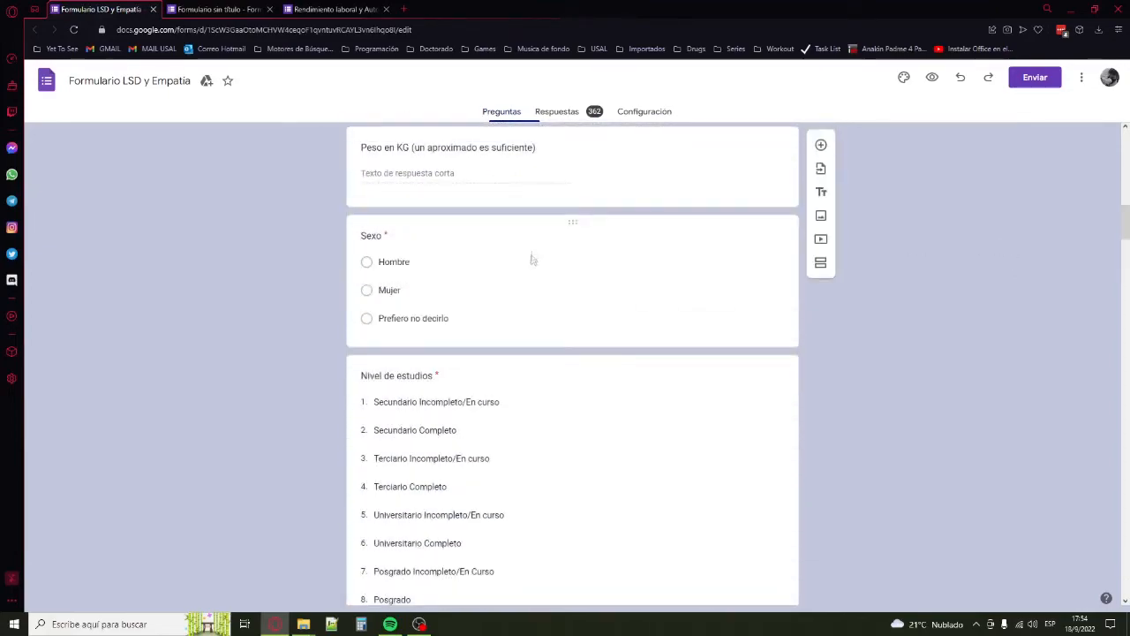
{"action": "scroll", "coordinate": [586, 270], "scroll_direction": "down", "scroll_amount": 5}
{"action": "scroll", "coordinate": [618, 263], "scroll_direction": "up", "scroll_amount": 1}
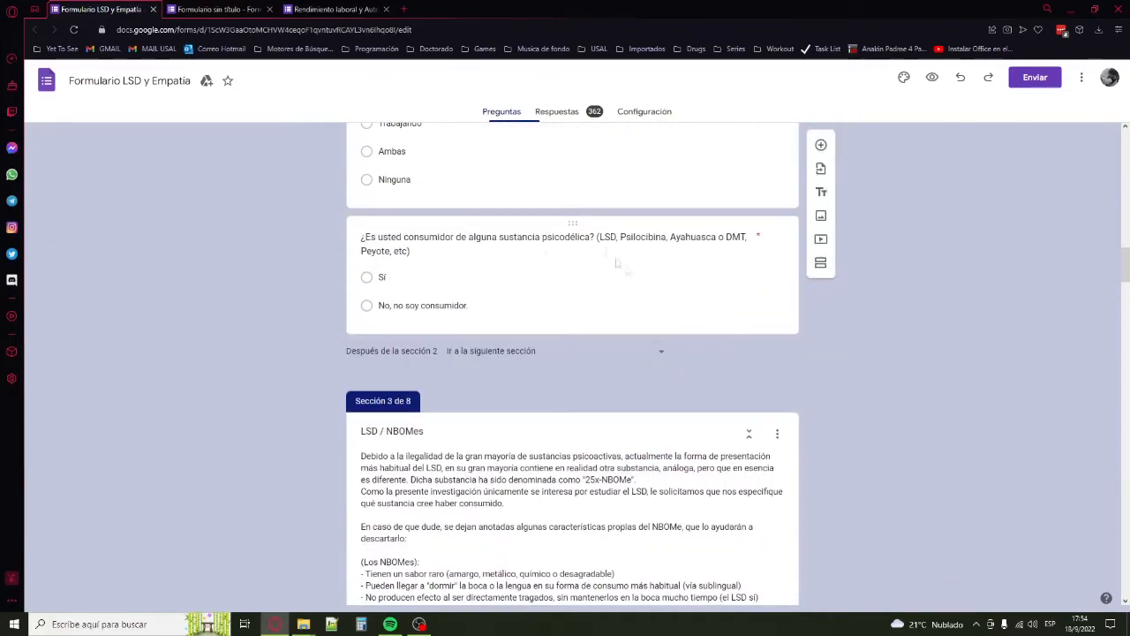
{"action": "left_click", "coordinate": [557, 256]}
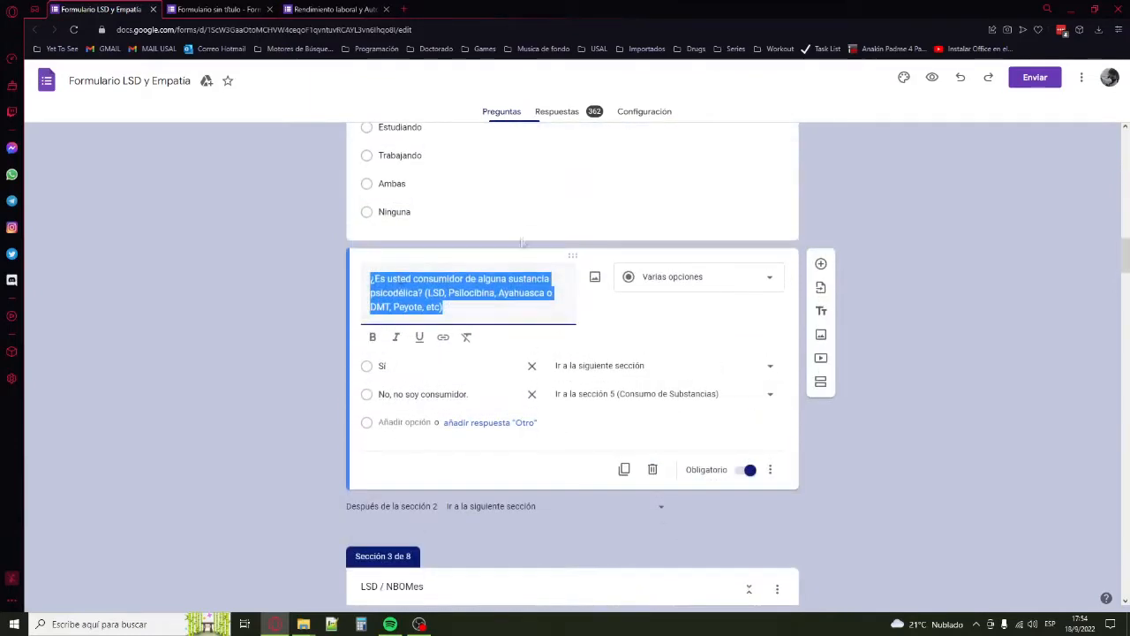
{"action": "left_click", "coordinate": [404, 292]}
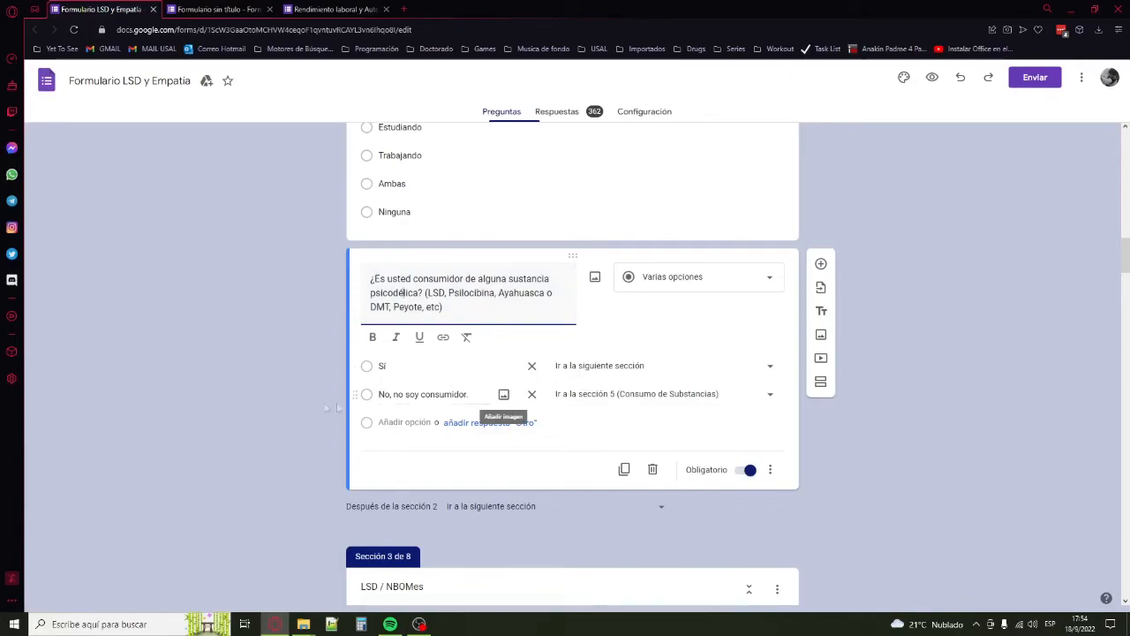
Compare the consumer question's "No, no soy consumidor." branch with the LSD sections that follow section 2.
{"action": "scroll", "coordinate": [404, 364], "scroll_direction": "down", "scroll_amount": 13}
{"action": "scroll", "coordinate": [404, 362], "scroll_direction": "down", "scroll_amount": 4}
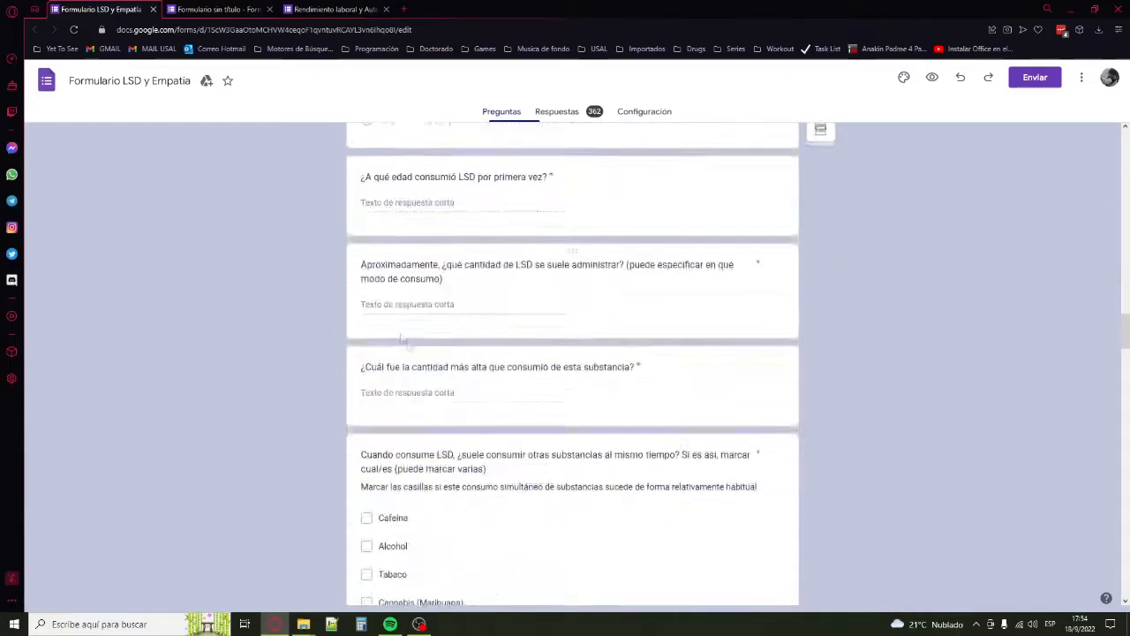
{"action": "scroll", "coordinate": [433, 424], "scroll_direction": "up", "scroll_amount": 8}
{"action": "scroll", "coordinate": [497, 479], "scroll_direction": "up", "scroll_amount": 12}
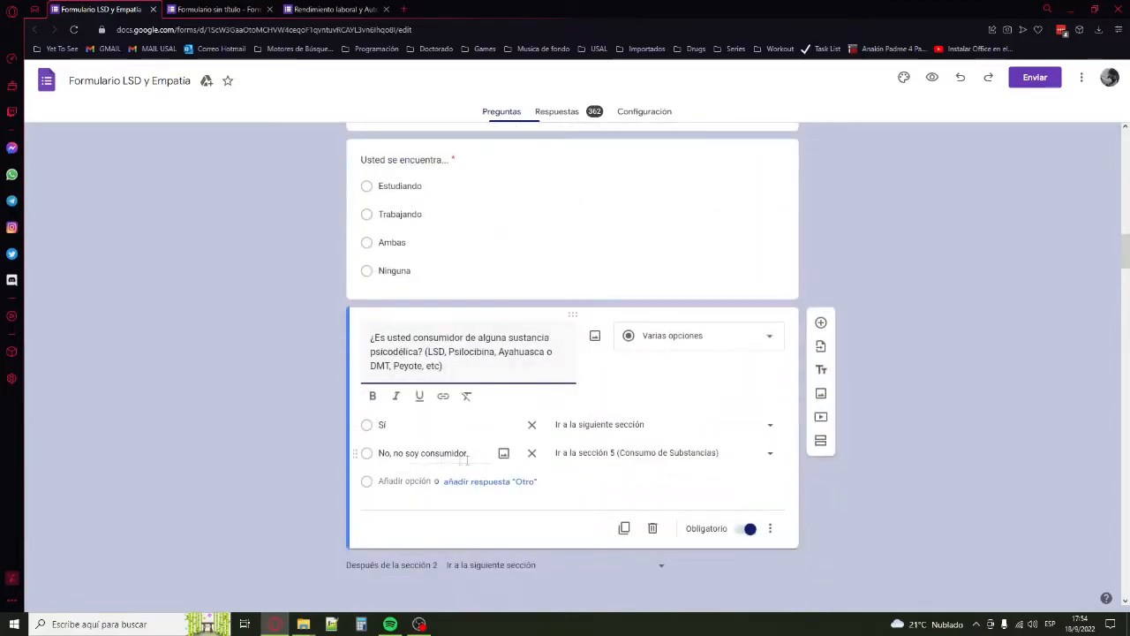
{"action": "scroll", "coordinate": [436, 475], "scroll_direction": "down", "scroll_amount": 12}
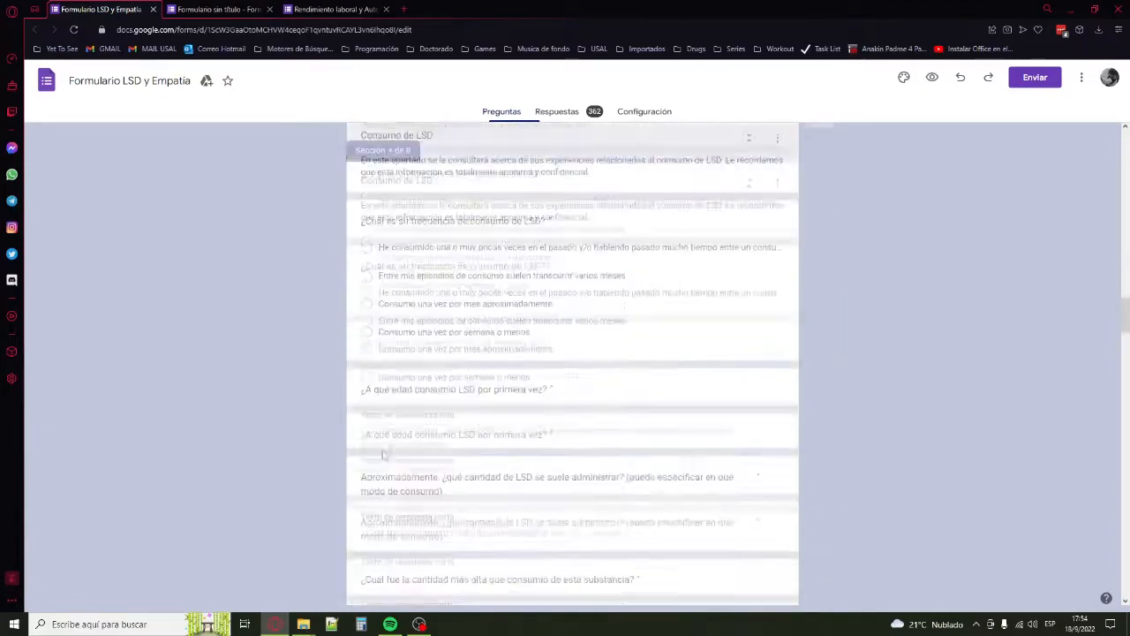
{"action": "scroll", "coordinate": [487, 438], "scroll_direction": "up", "scroll_amount": 12}
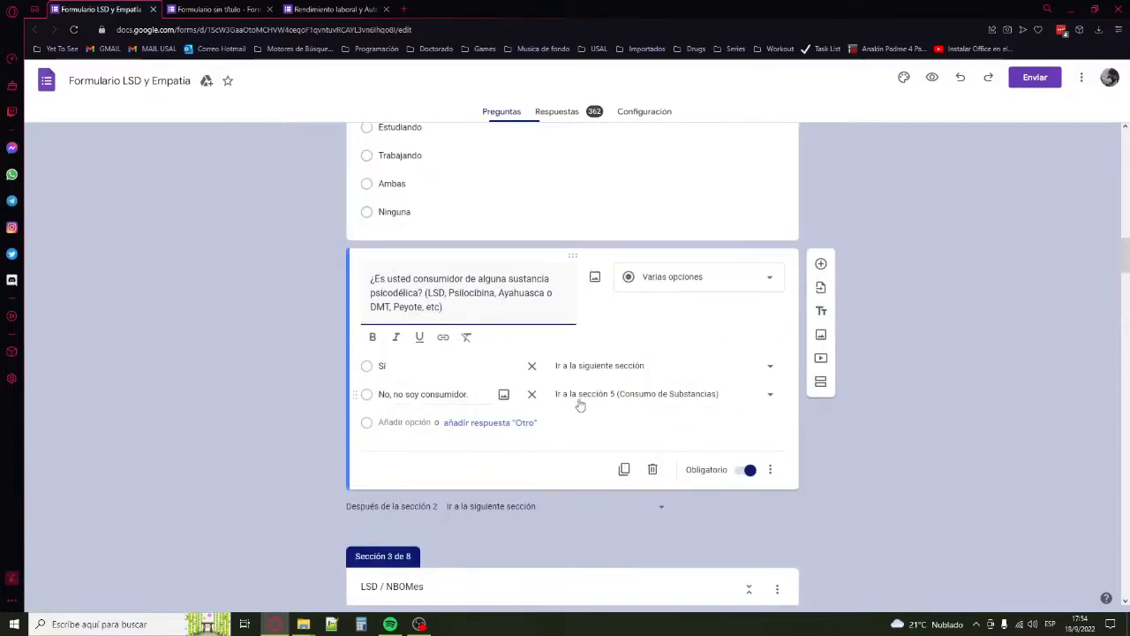
Examine section 5, "Consumo de Substancias", as the destination for non-consumers, along with the end of section 4.
{"action": "scroll", "coordinate": [898, 409], "scroll_direction": "down", "scroll_amount": 20}
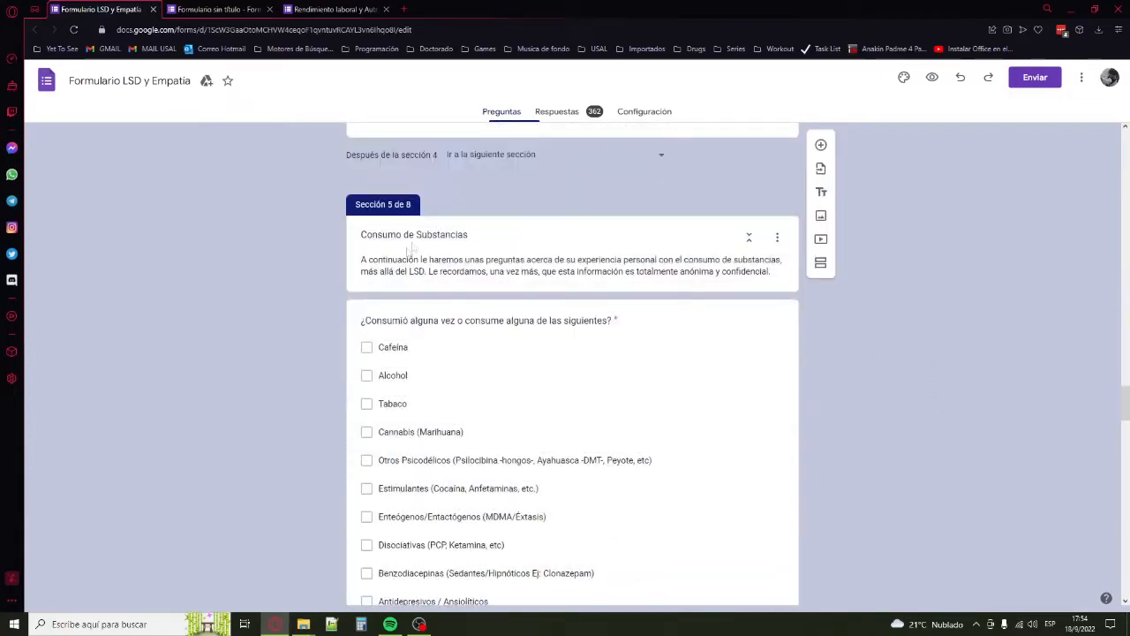
{"action": "scroll", "coordinate": [500, 247], "scroll_direction": "down", "scroll_amount": 4}
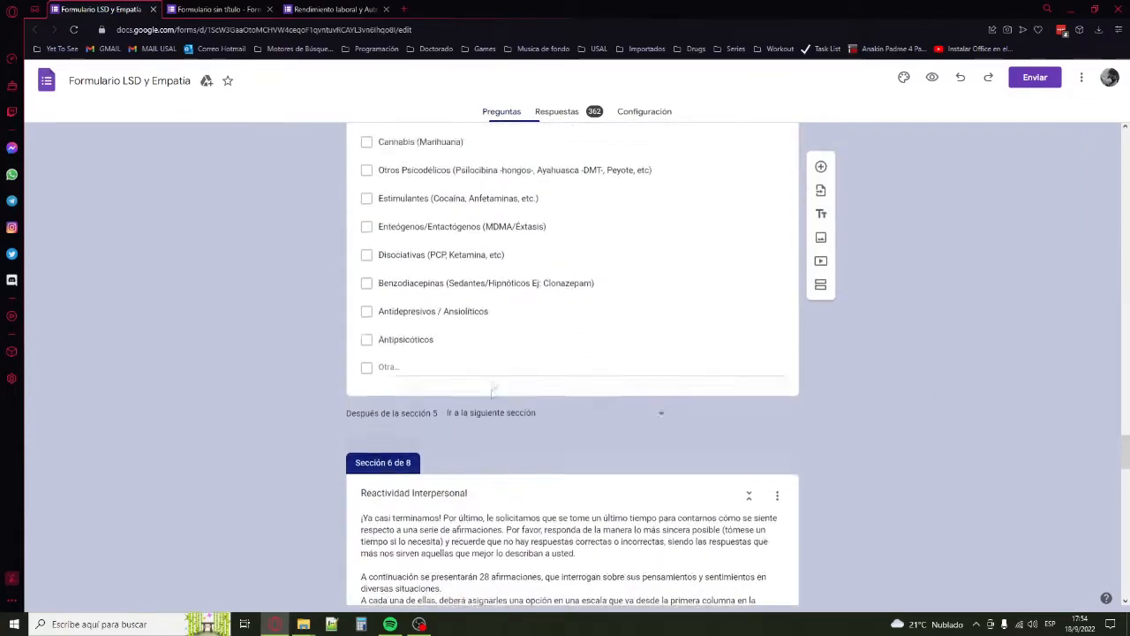
{"action": "scroll", "coordinate": [498, 365], "scroll_direction": "up", "scroll_amount": 4}
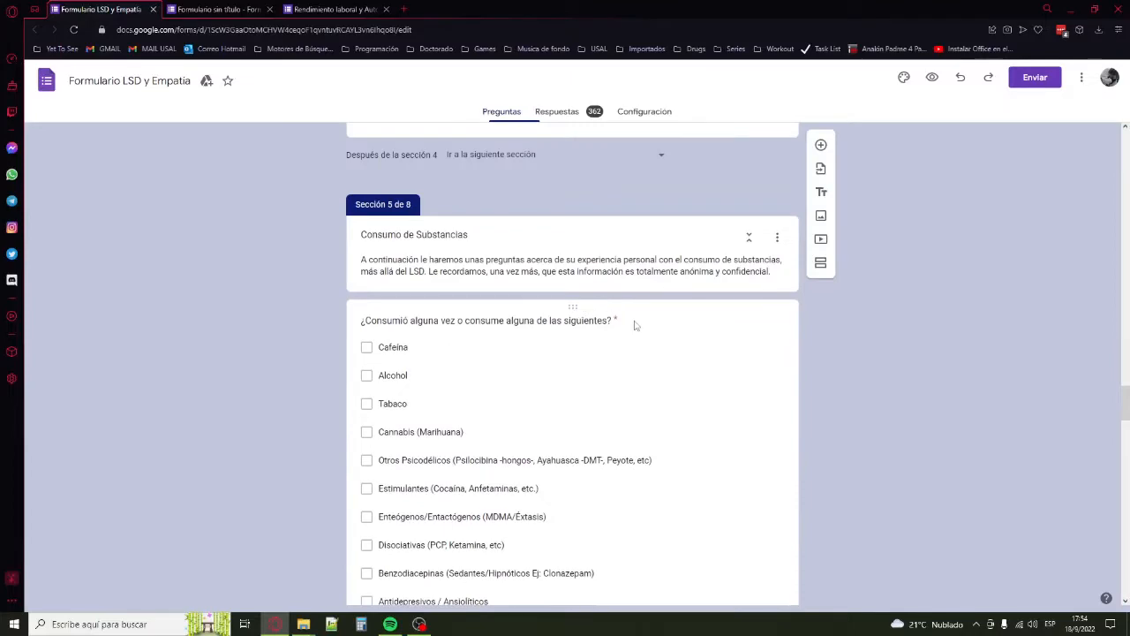
{"action": "scroll", "coordinate": [634, 326], "scroll_direction": "up", "scroll_amount": 4}
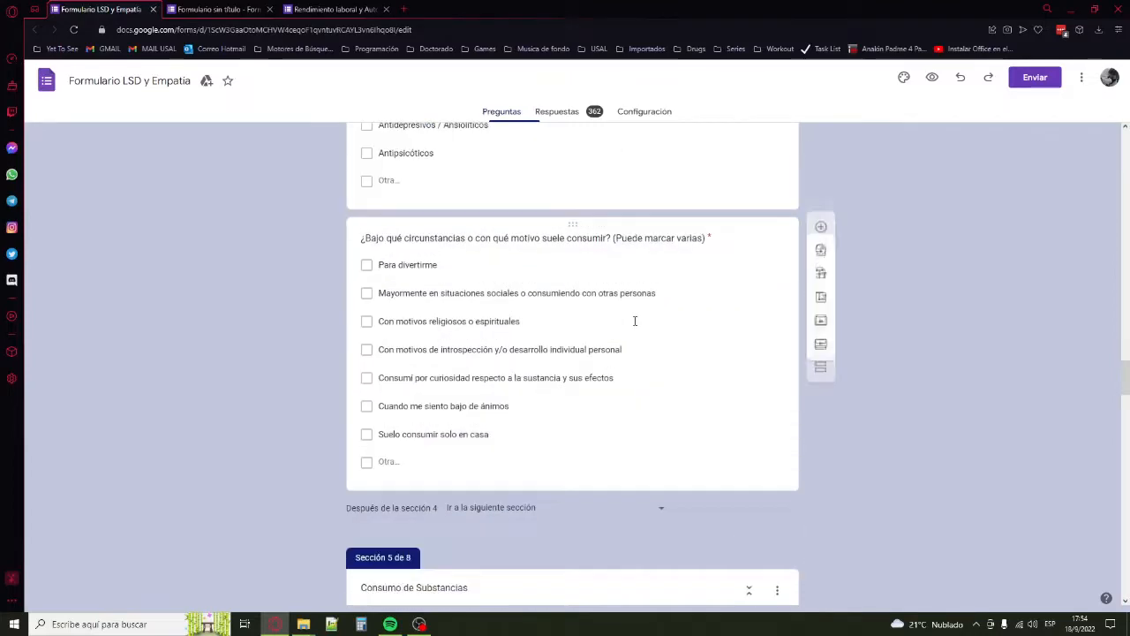
{"action": "scroll", "coordinate": [618, 367], "scroll_direction": "down", "scroll_amount": 1}
{"action": "scroll", "coordinate": [618, 512], "scroll_direction": "down", "scroll_amount": 3}
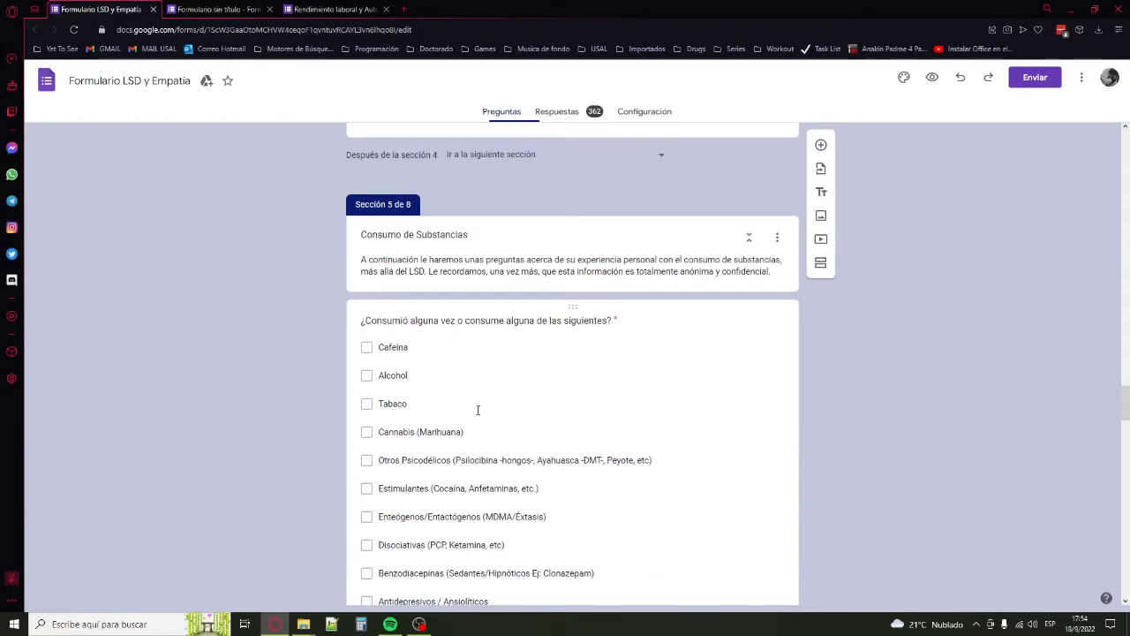
Examine section 3, "LSD / NBOMes", and how the psychedelic consumer question leads into it.
{"action": "scroll", "coordinate": [470, 427], "scroll_direction": "up", "scroll_amount": 15}
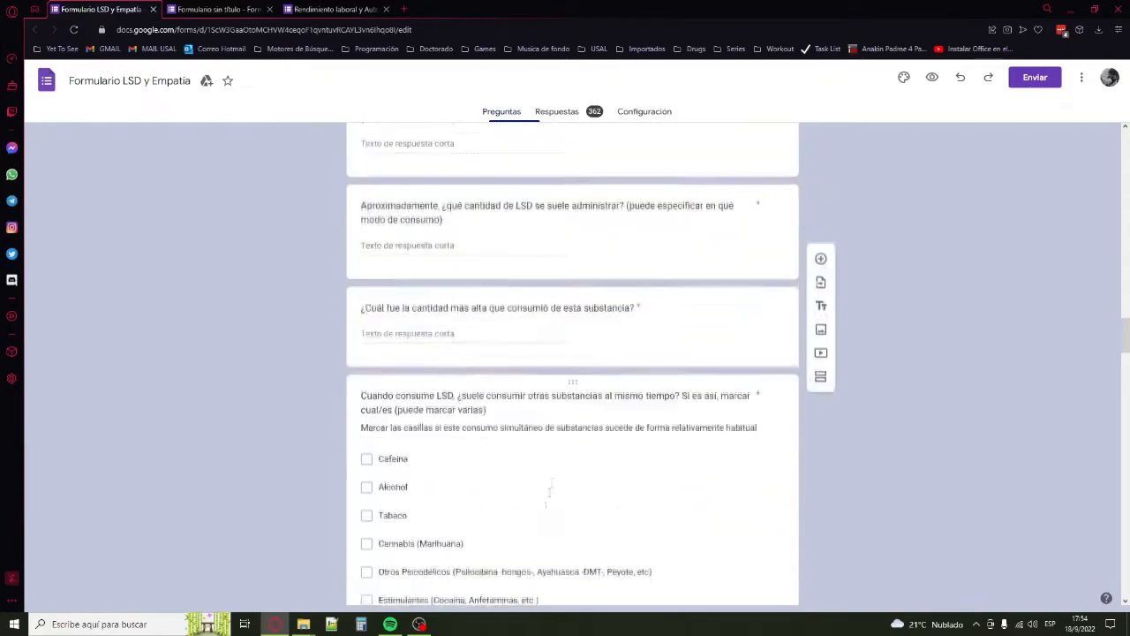
{"action": "scroll", "coordinate": [428, 439], "scroll_direction": "up", "scroll_amount": 4}
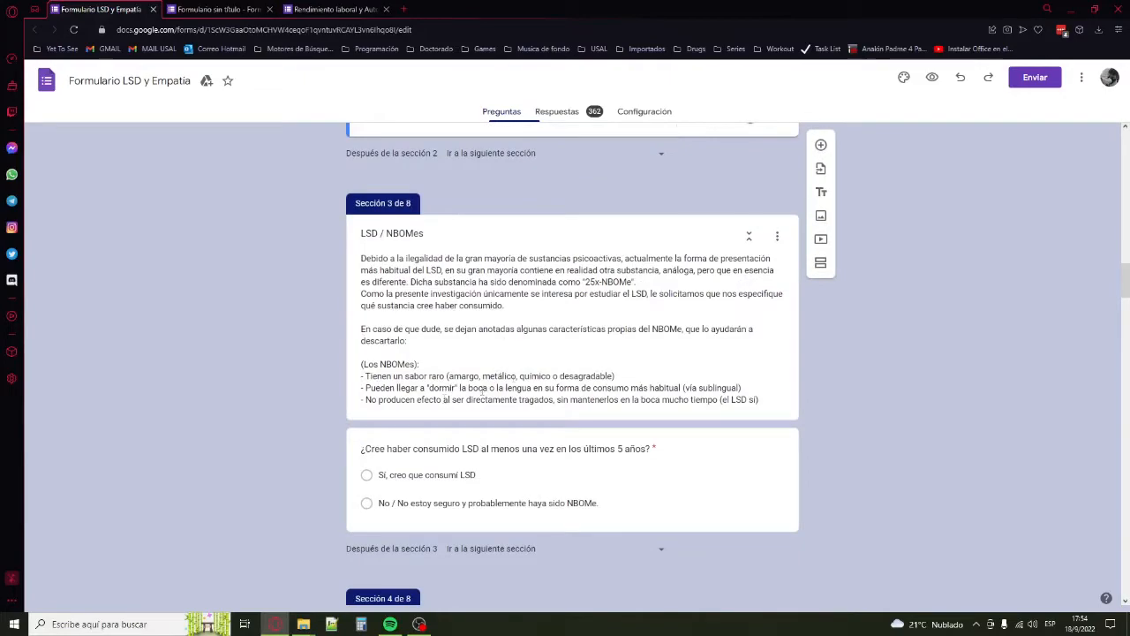
{"action": "scroll", "coordinate": [319, 444], "scroll_direction": "down", "scroll_amount": 6}
{"action": "scroll", "coordinate": [323, 412], "scroll_direction": "up", "scroll_amount": 8}
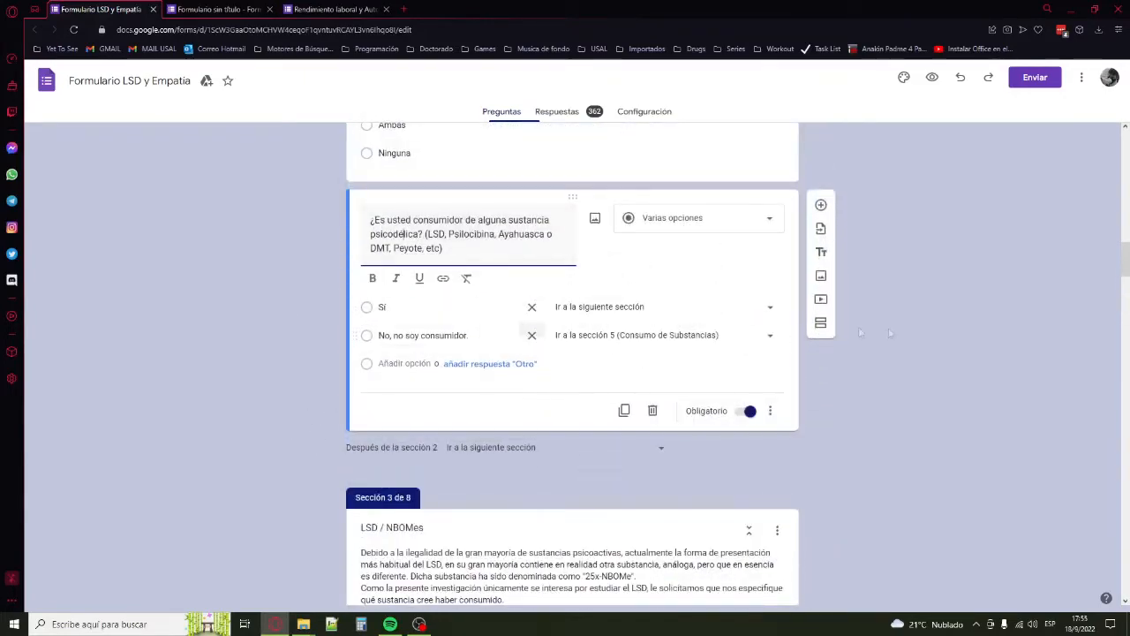
{"action": "scroll", "coordinate": [874, 358], "scroll_direction": "down", "scroll_amount": 4}
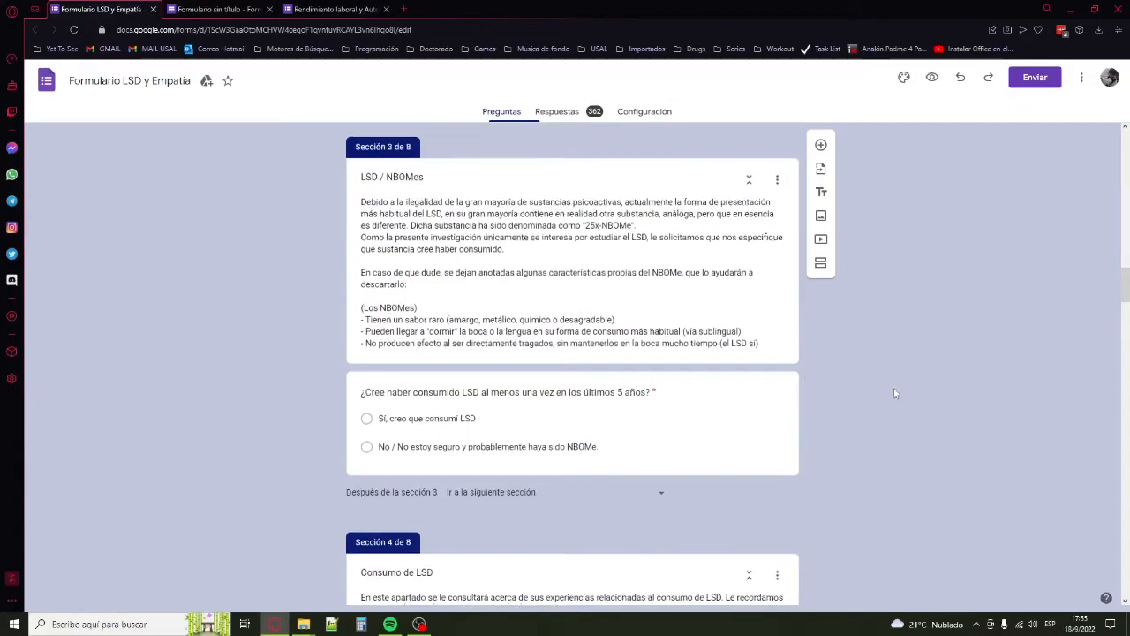
Follow the consumer path through sections 4, 5 and 6 to the closing message and image in section 7.
{"action": "scroll", "coordinate": [893, 393], "scroll_direction": "down", "scroll_amount": 3}
{"action": "scroll", "coordinate": [893, 393], "scroll_direction": "down", "scroll_amount": 10}
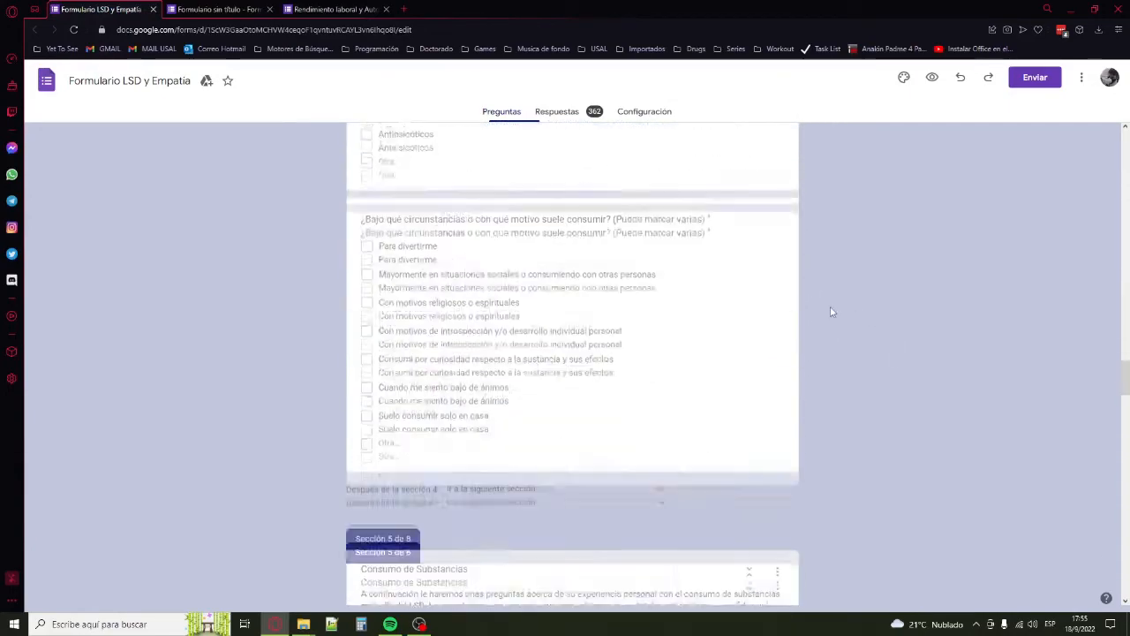
{"action": "scroll", "coordinate": [559, 314], "scroll_direction": "down", "scroll_amount": 20}
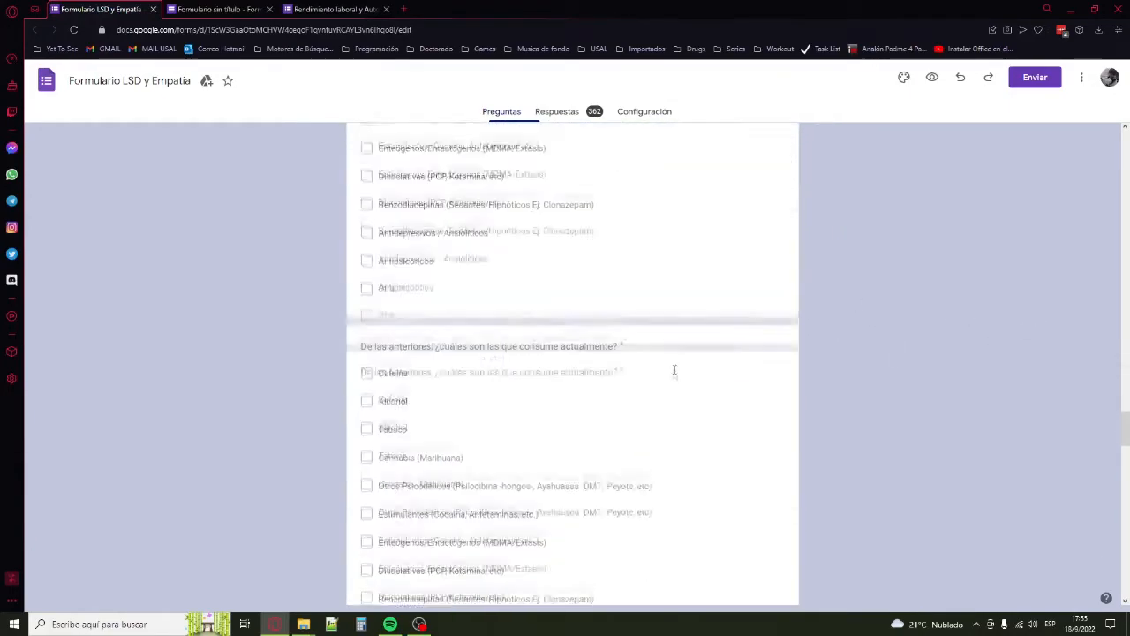
{"action": "scroll", "coordinate": [660, 463], "scroll_direction": "down", "scroll_amount": 20}
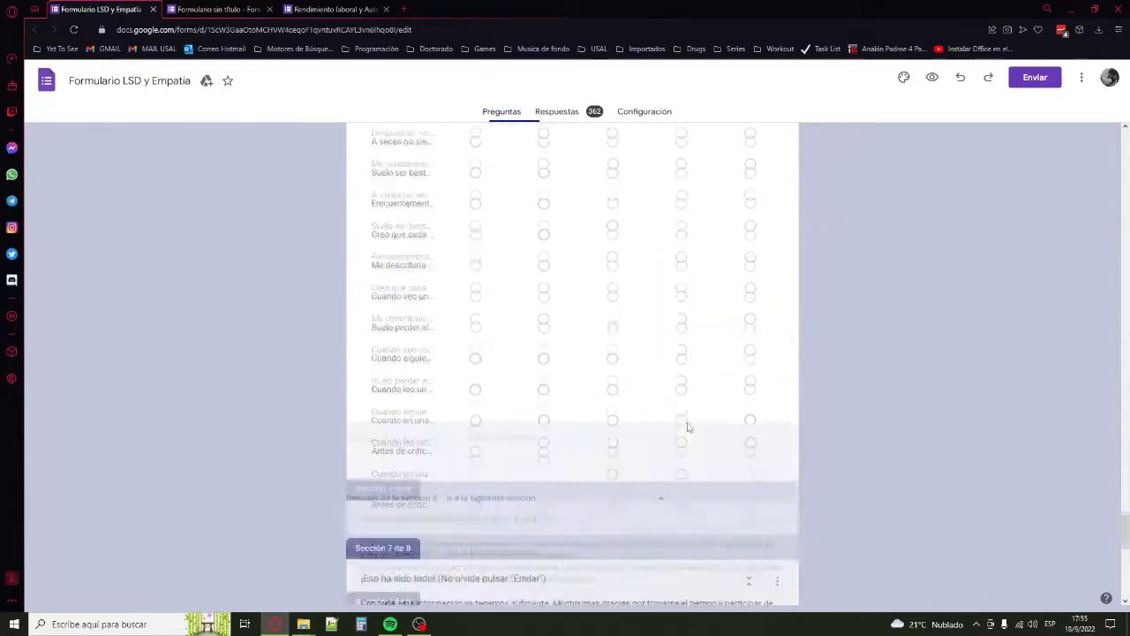
{"action": "scroll", "coordinate": [731, 388], "scroll_direction": "up", "scroll_amount": 6}
{"action": "scroll", "coordinate": [884, 389], "scroll_direction": "down", "scroll_amount": 7}
{"action": "scroll", "coordinate": [848, 393], "scroll_direction": "up", "scroll_amount": 2}
{"action": "scroll", "coordinate": [830, 399], "scroll_direction": "up", "scroll_amount": 1}
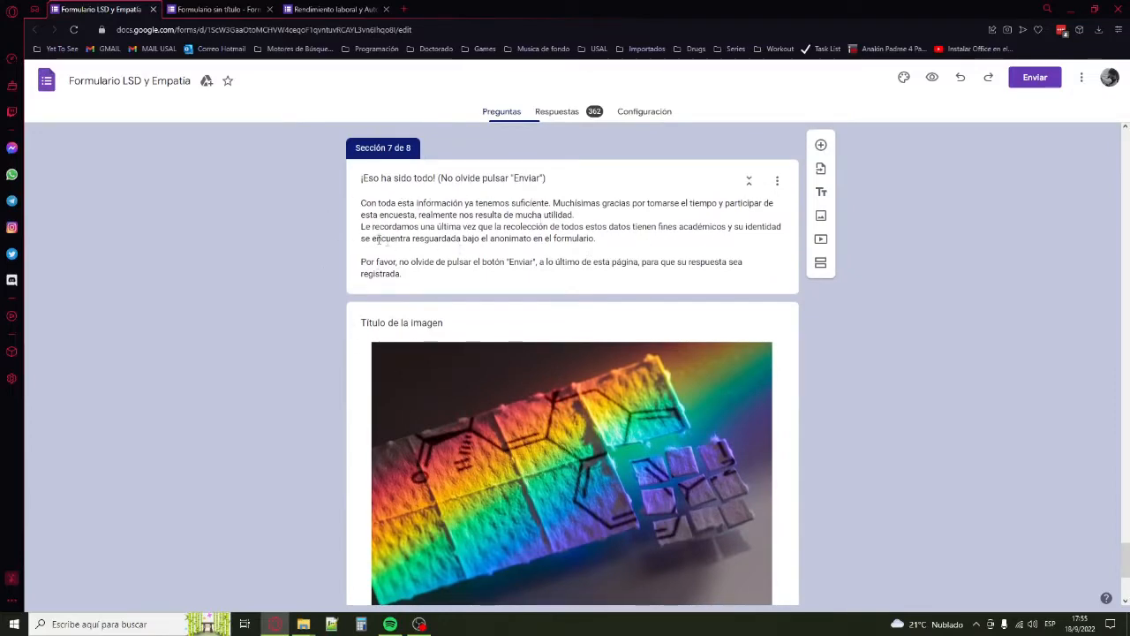
Highlight the reminder "(No olvide pulsar "Enviar")" in the section 7 title, leaving the text as it is.
{"action": "scroll", "coordinate": [472, 291], "scroll_direction": "up", "scroll_amount": 2}
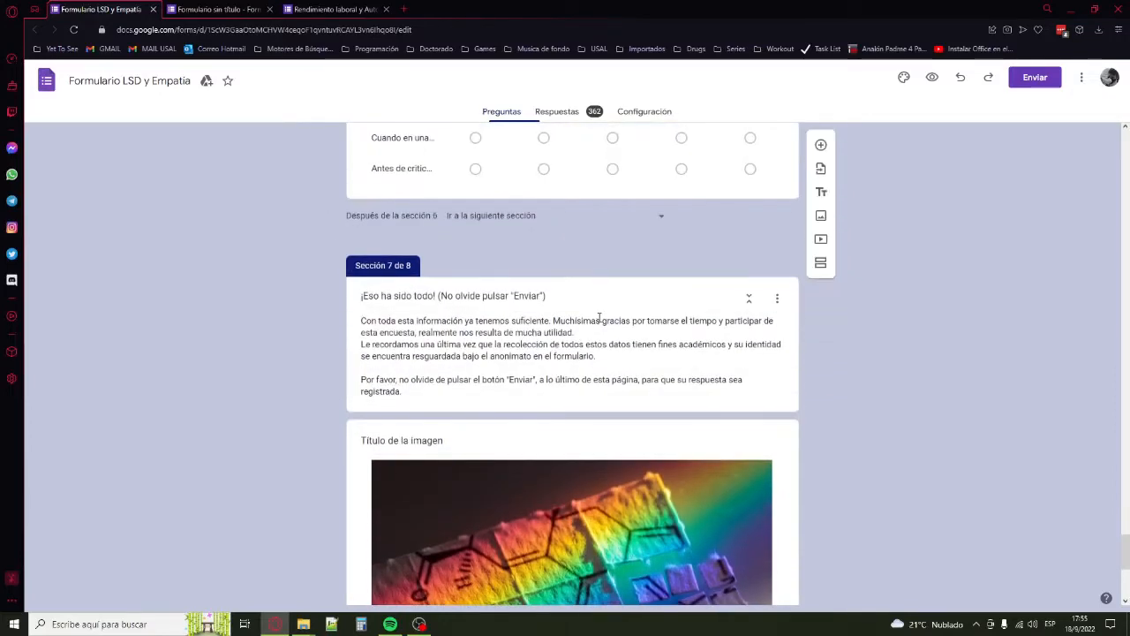
{"action": "left_click", "coordinate": [588, 300]}
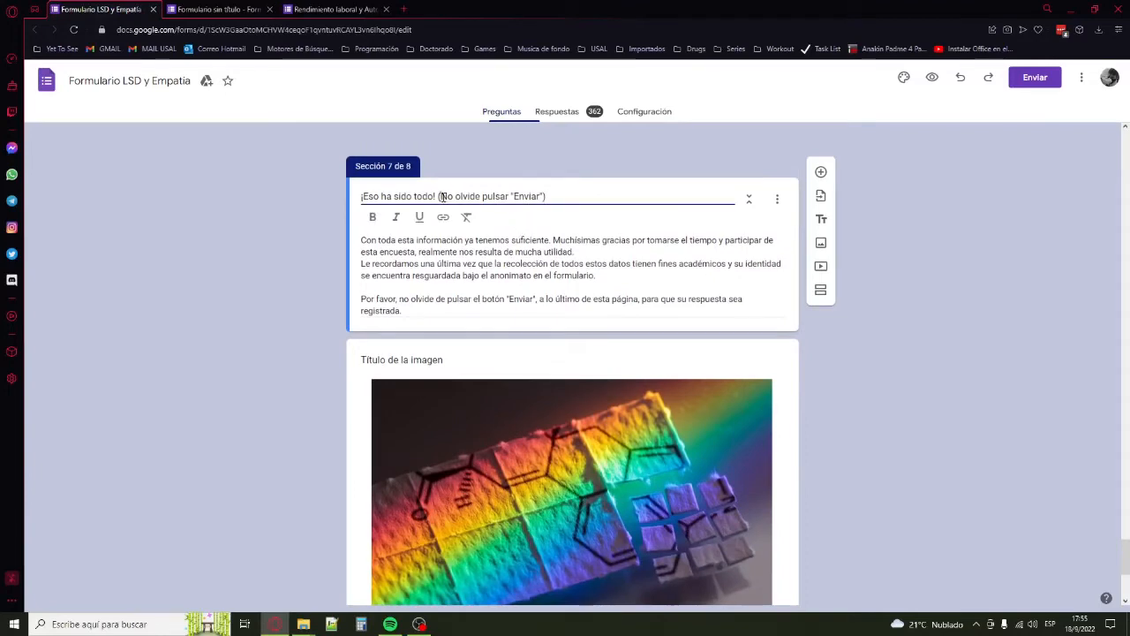
{"action": "left_click_drag", "start_coordinate": [584, 196], "coordinate": [438, 196]}
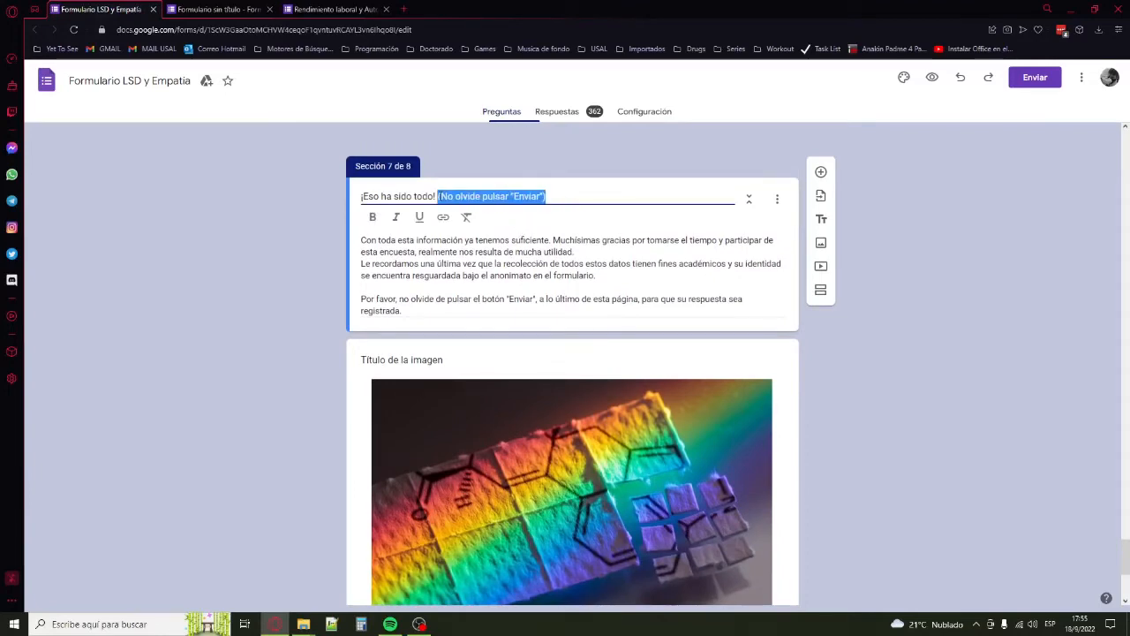
{"action": "left_click", "coordinate": [1007, 256]}
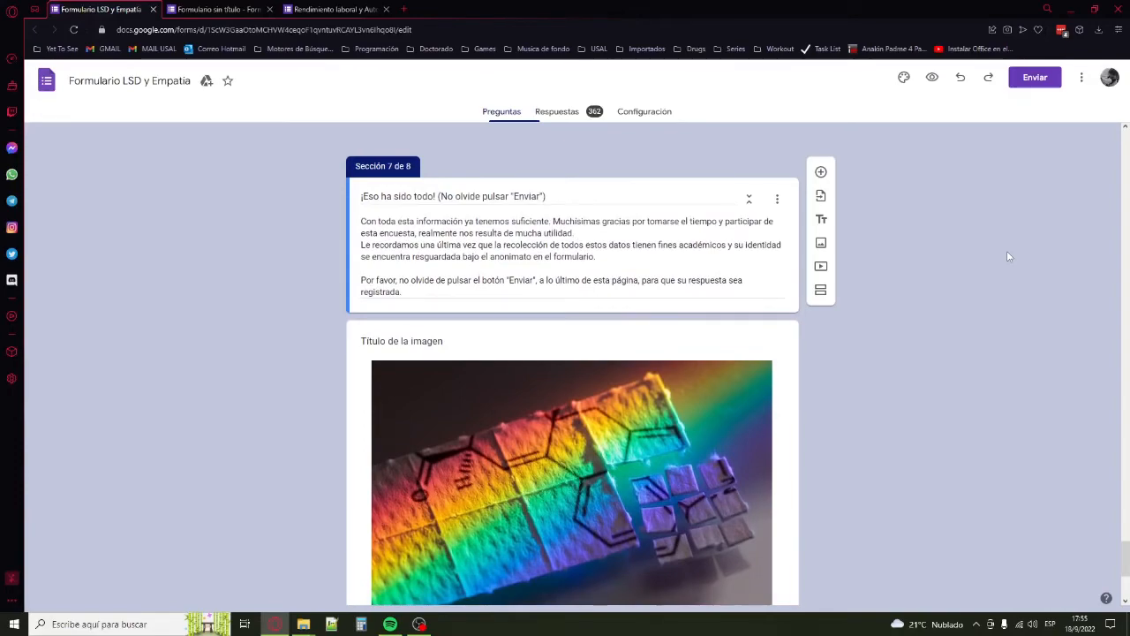
Examine the grid of statements in section 6 and the navigation that follows it into section 7.
{"action": "scroll", "coordinate": [1011, 260], "scroll_direction": "up", "scroll_amount": 5}
{"action": "scroll", "coordinate": [907, 310], "scroll_direction": "down", "scroll_amount": 8}
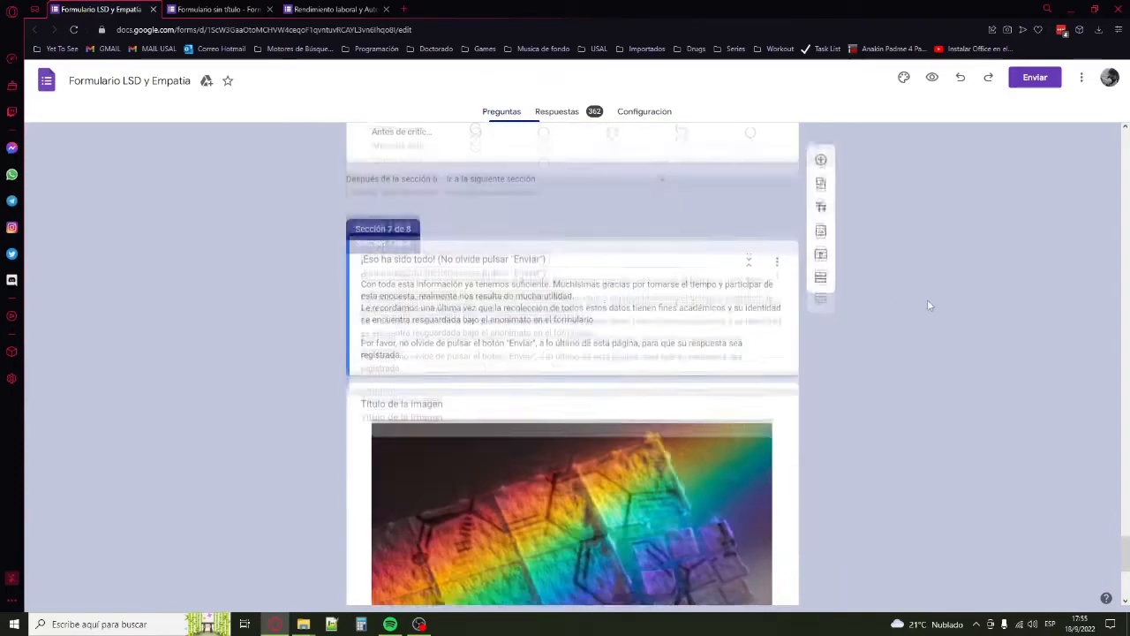
{"action": "scroll", "coordinate": [903, 341], "scroll_direction": "up", "scroll_amount": 5}
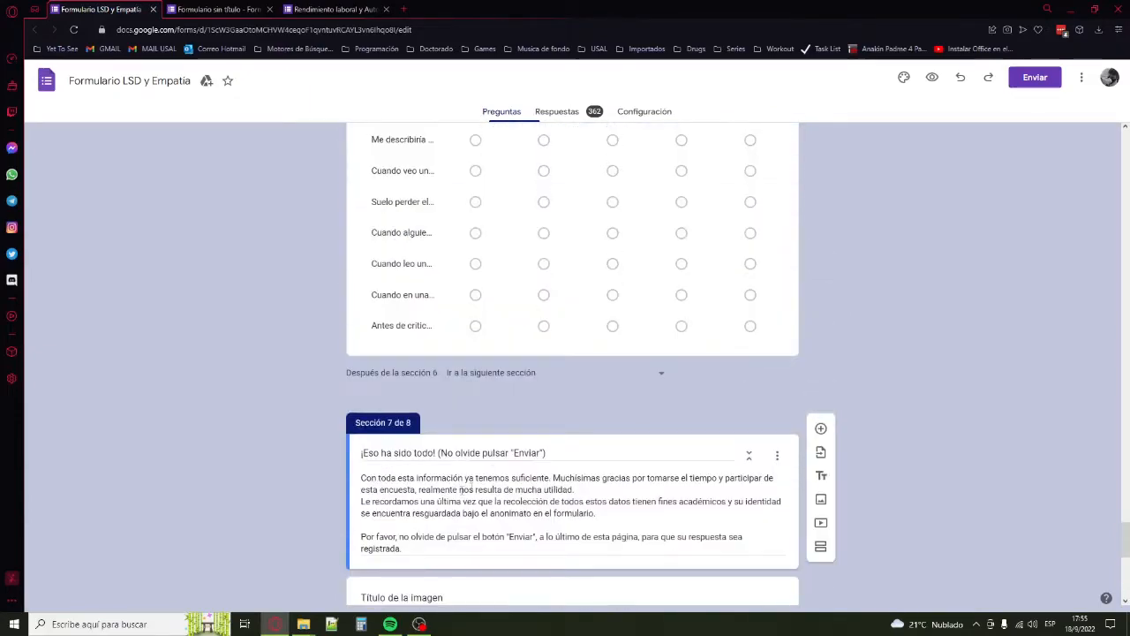
{"action": "scroll", "coordinate": [467, 489], "scroll_direction": "up", "scroll_amount": 10}
{"action": "scroll", "coordinate": [461, 313], "scroll_direction": "down", "scroll_amount": 9}
{"action": "scroll", "coordinate": [360, 334], "scroll_direction": "up", "scroll_amount": 10}
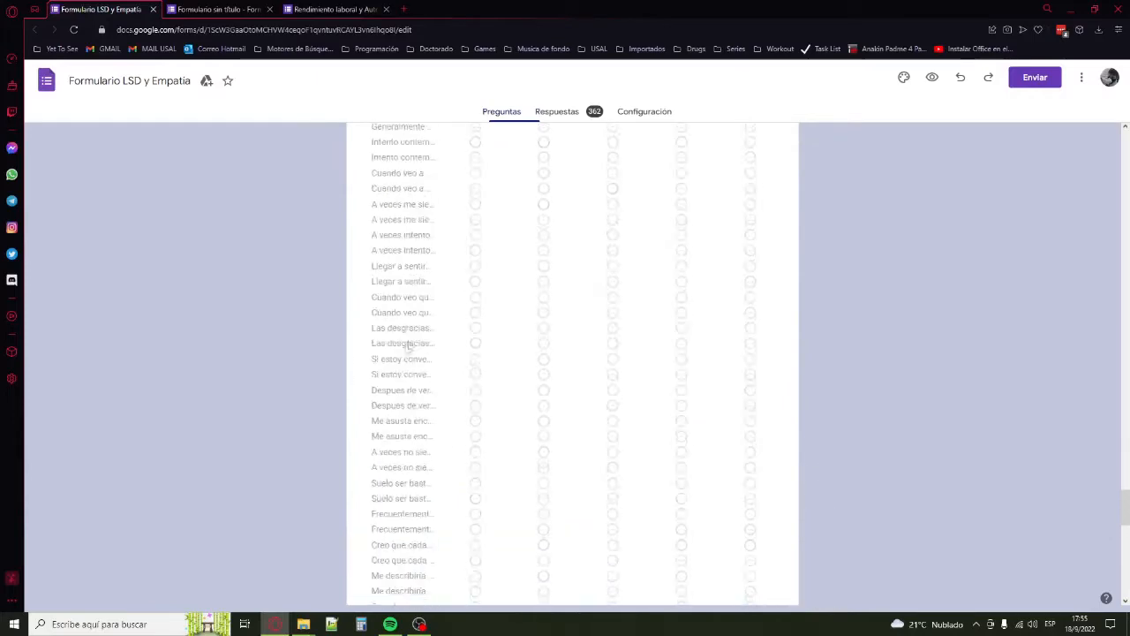
{"action": "scroll", "coordinate": [655, 404], "scroll_direction": "down", "scroll_amount": 10}
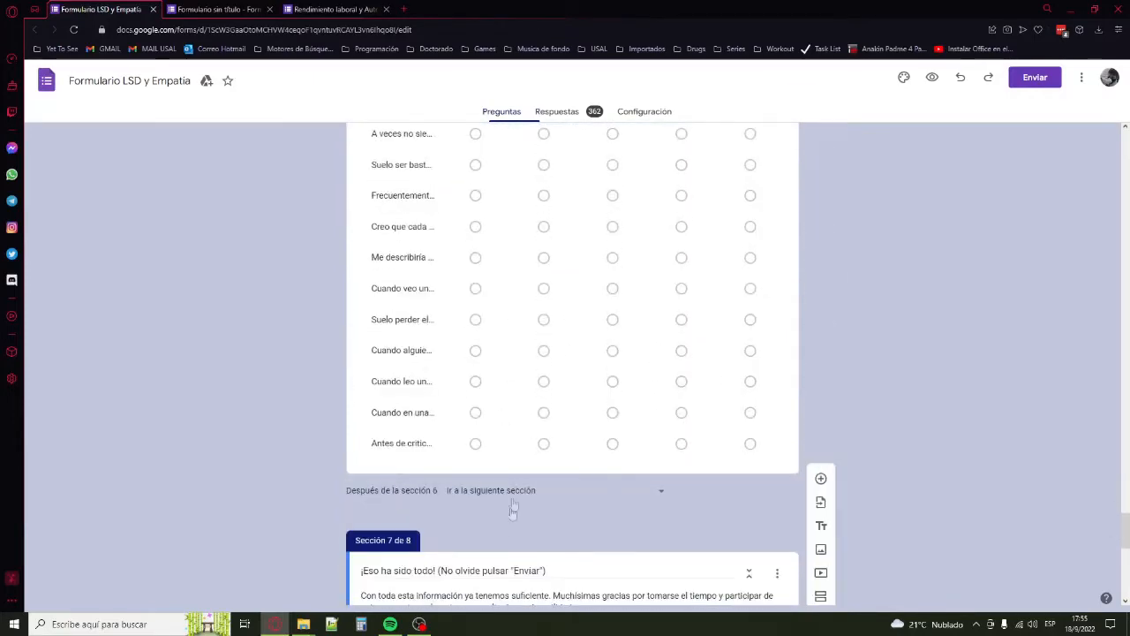
{"action": "scroll", "coordinate": [912, 422], "scroll_direction": "up", "scroll_amount": 5}
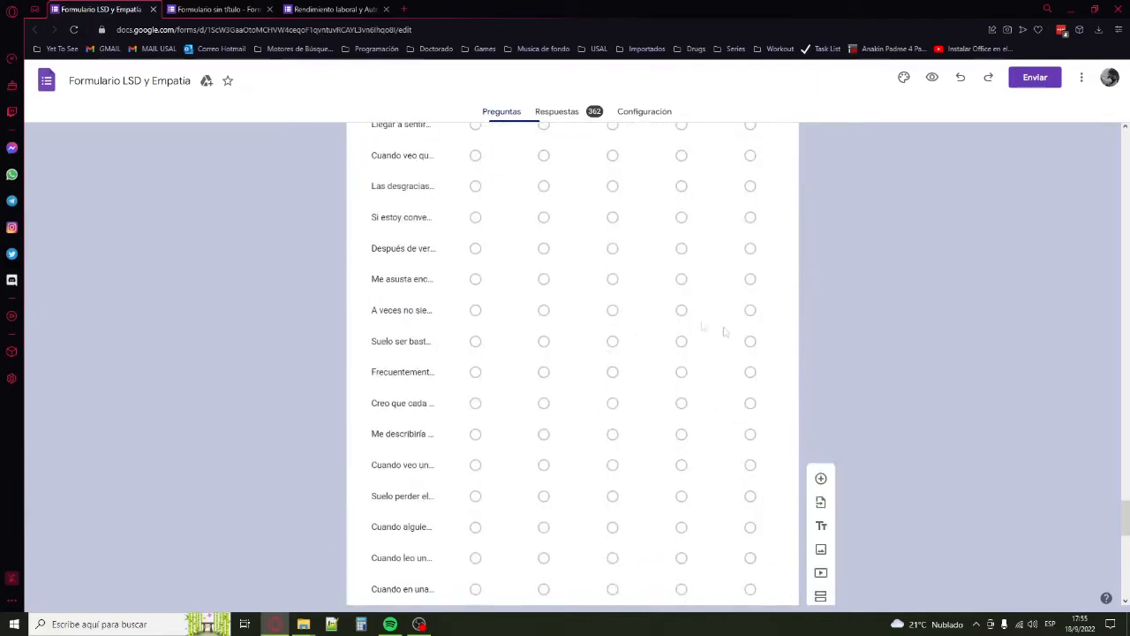
{"action": "scroll", "coordinate": [655, 407], "scroll_direction": "up", "scroll_amount": 15}
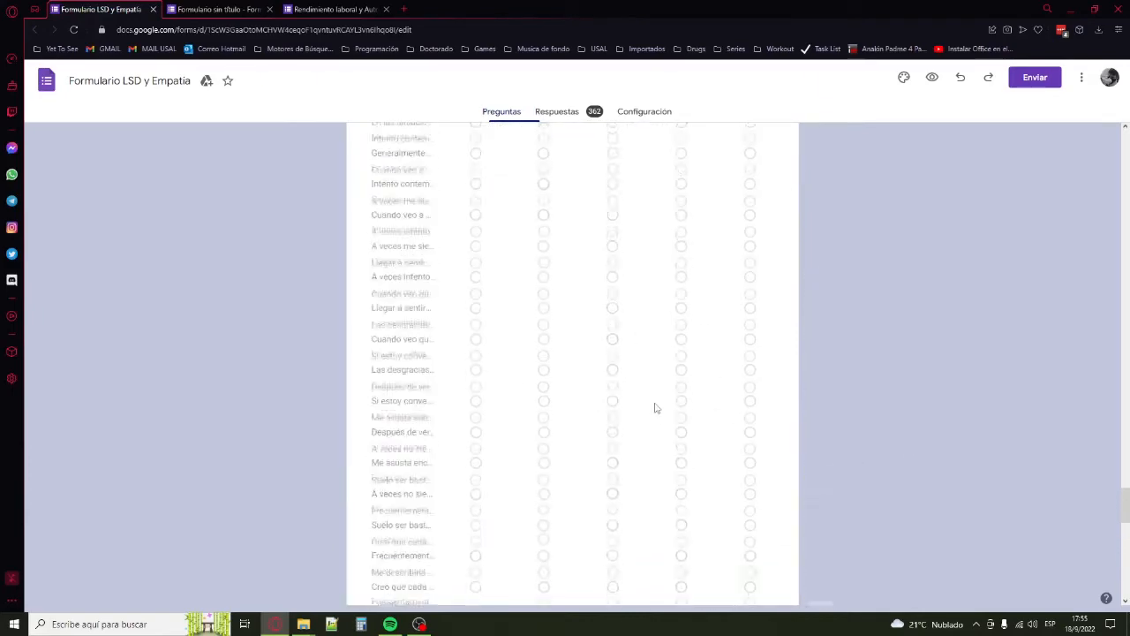
Open the responses of "Formulario LSD y Empatía" and highlight the message shown to respondents now that the form is closed.
{"action": "scroll", "coordinate": [669, 390], "scroll_direction": "up", "scroll_amount": 20}
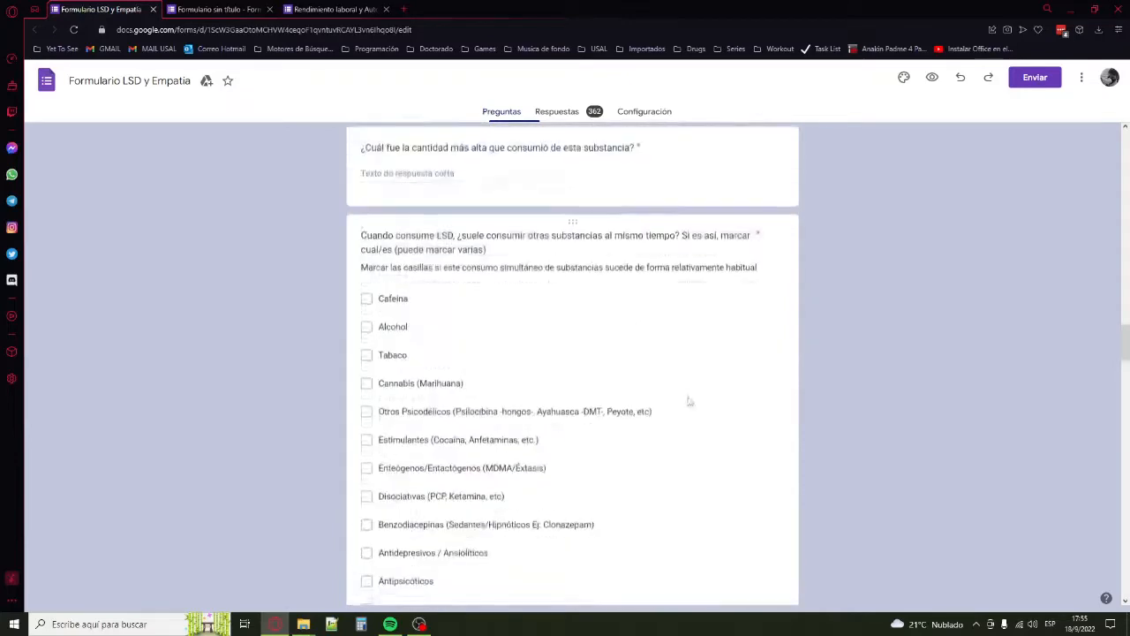
{"action": "scroll", "coordinate": [849, 360], "scroll_direction": "up", "scroll_amount": 5}
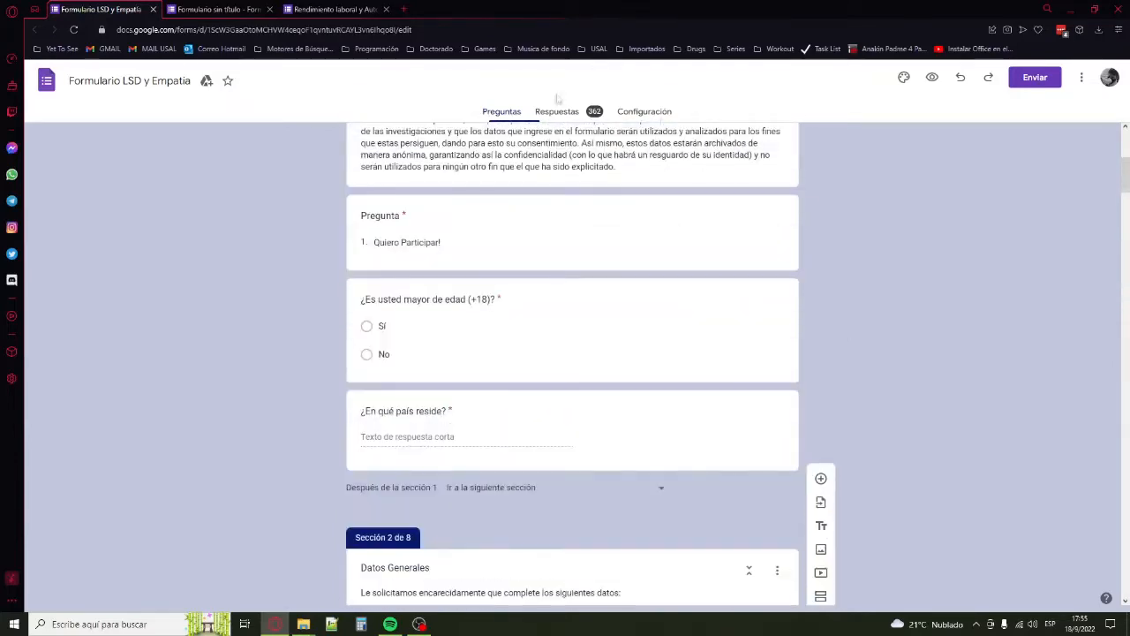
{"action": "left_click", "coordinate": [556, 111]}
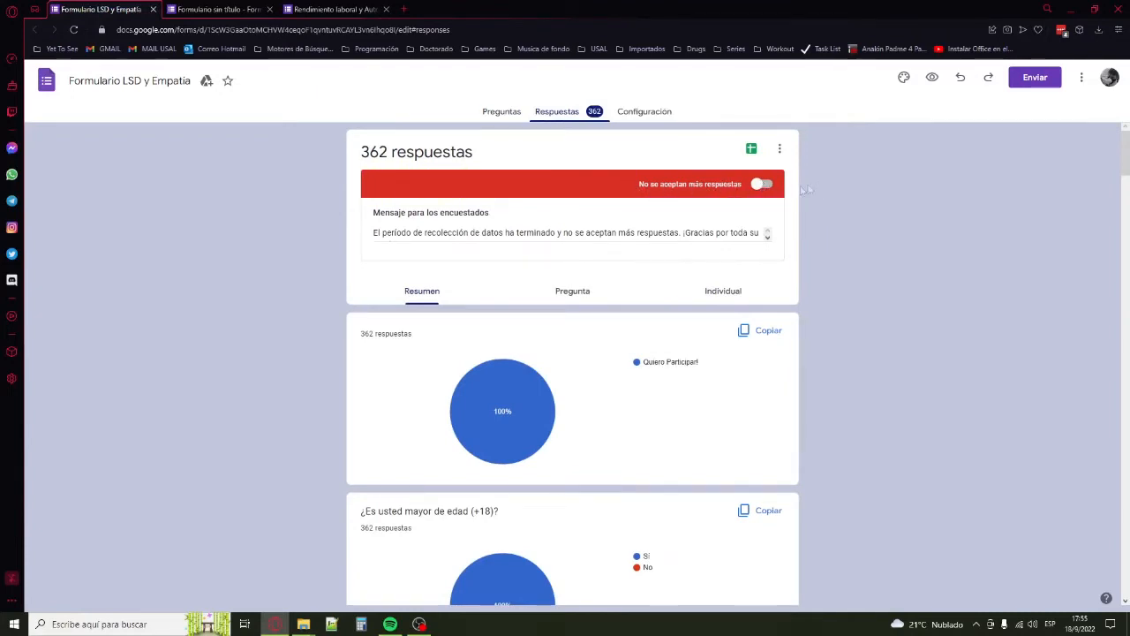
{"action": "triple_click", "coordinate": [534, 229]}
{"action": "left_click", "coordinate": [843, 320]}
Examine the summary charts of the general data questions, from the adult age question to the psychedelic consumer question.
{"action": "scroll", "coordinate": [963, 220], "scroll_direction": "down", "scroll_amount": 15}
{"action": "scroll", "coordinate": [839, 227], "scroll_direction": "down", "scroll_amount": 20}
{"action": "scroll", "coordinate": [812, 237], "scroll_direction": "down", "scroll_amount": 5}
{"action": "scroll", "coordinate": [806, 244], "scroll_direction": "up", "scroll_amount": 20}
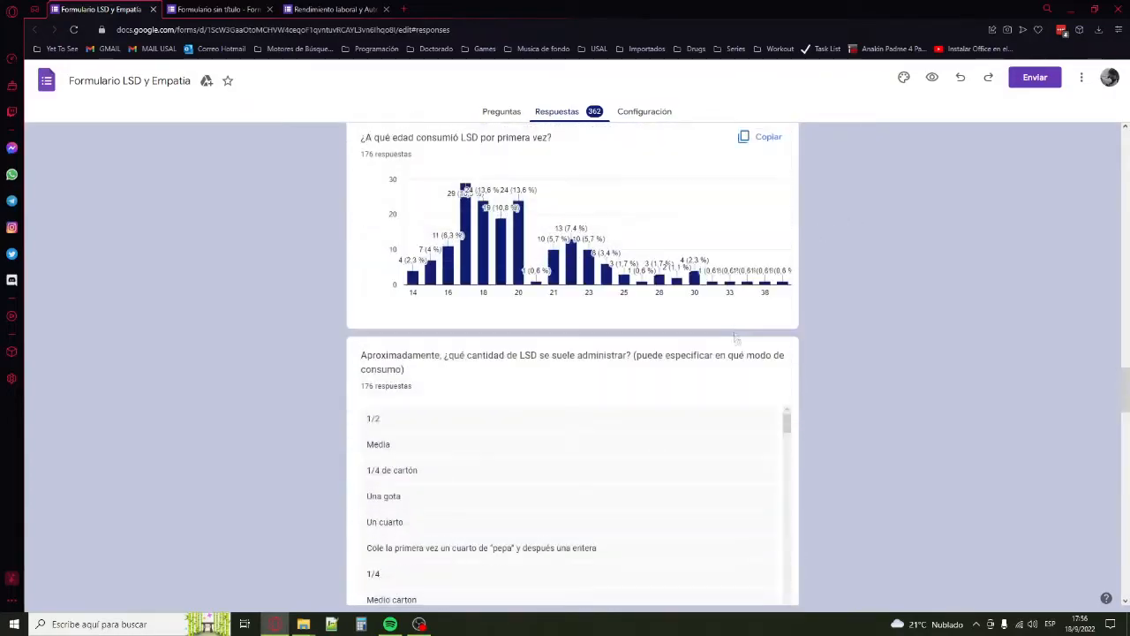
{"action": "scroll", "coordinate": [736, 336], "scroll_direction": "up", "scroll_amount": 20}
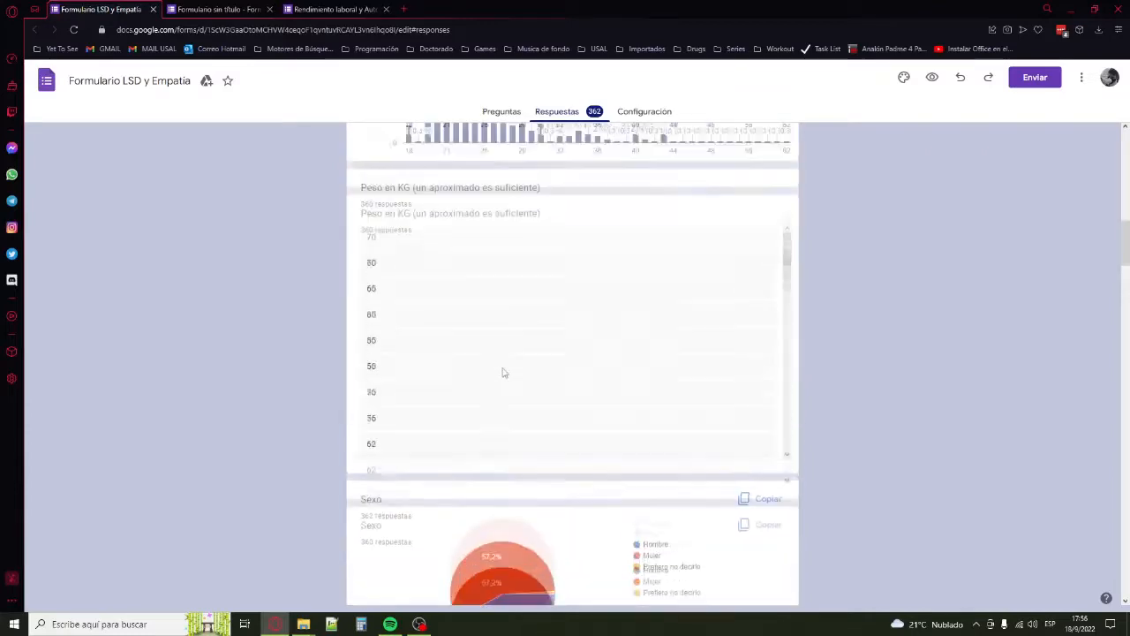
{"action": "scroll", "coordinate": [503, 373], "scroll_direction": "up", "scroll_amount": 8}
{"action": "scroll", "coordinate": [555, 415], "scroll_direction": "up", "scroll_amount": 3}
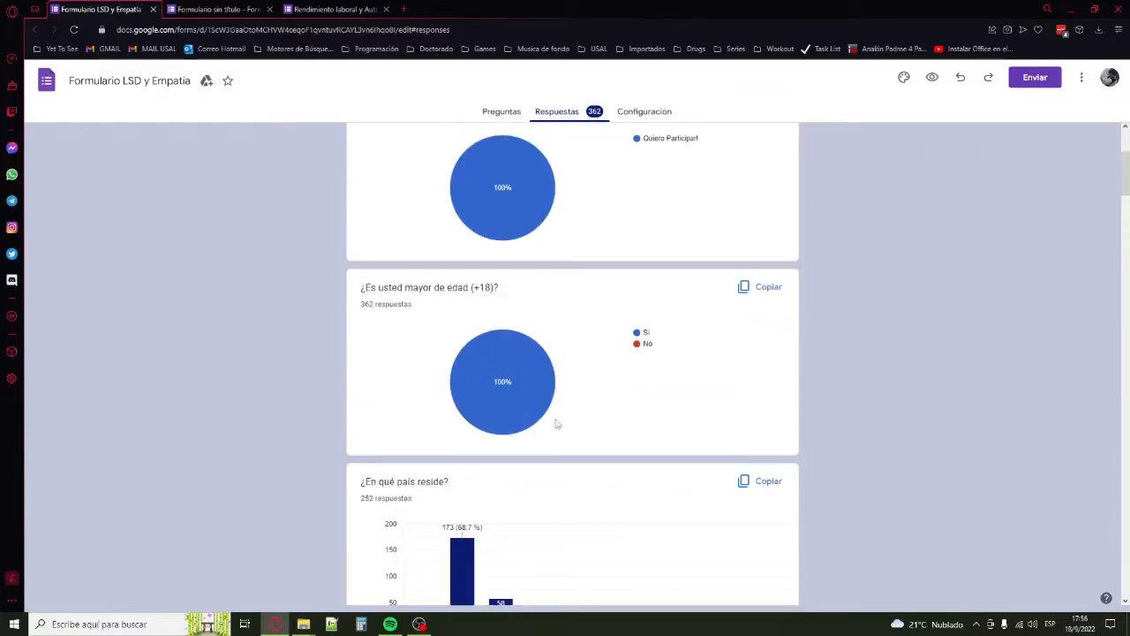
{"action": "scroll", "coordinate": [530, 388], "scroll_direction": "down", "scroll_amount": 10}
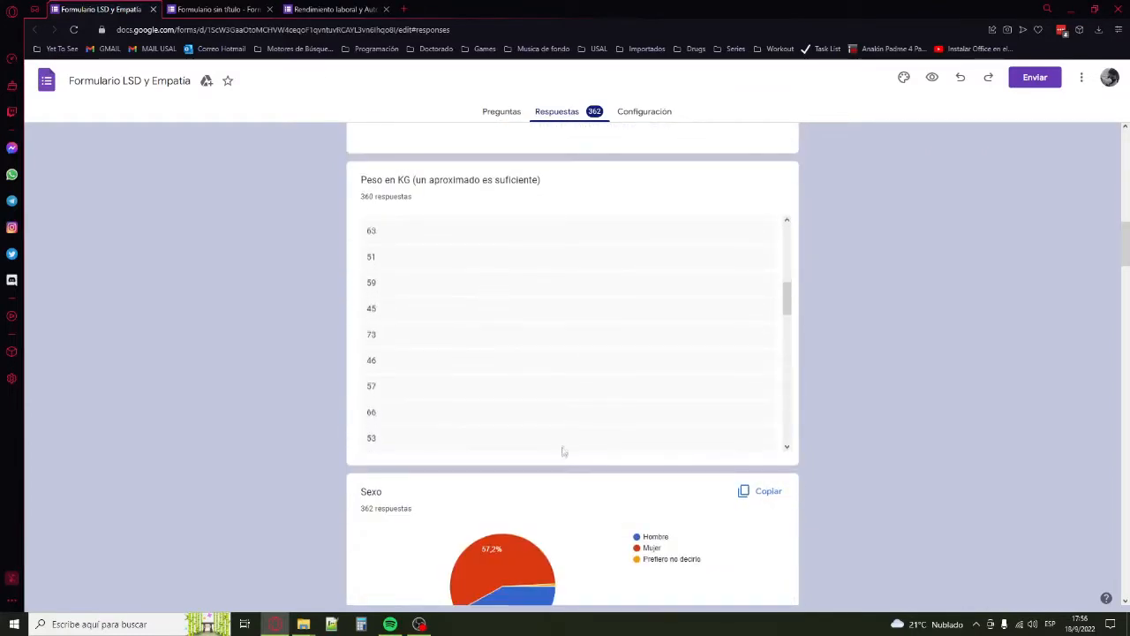
{"action": "scroll", "coordinate": [562, 451], "scroll_direction": "down", "scroll_amount": 12}
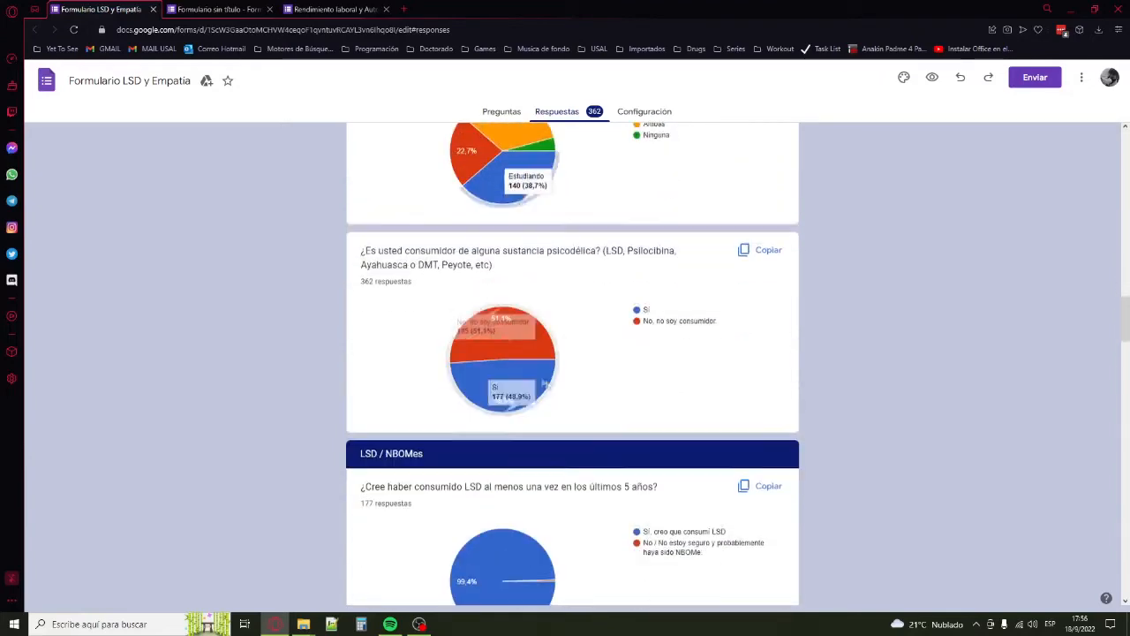
{"action": "scroll", "coordinate": [668, 416], "scroll_direction": "up", "scroll_amount": 10}
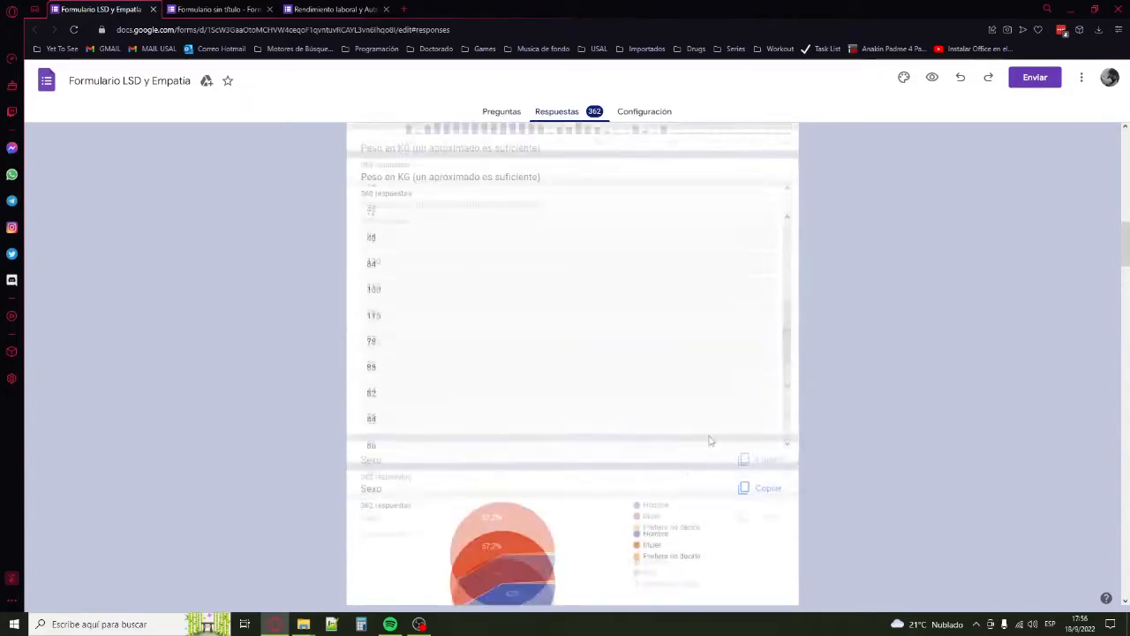
{"action": "scroll", "coordinate": [711, 439], "scroll_direction": "up", "scroll_amount": 10}
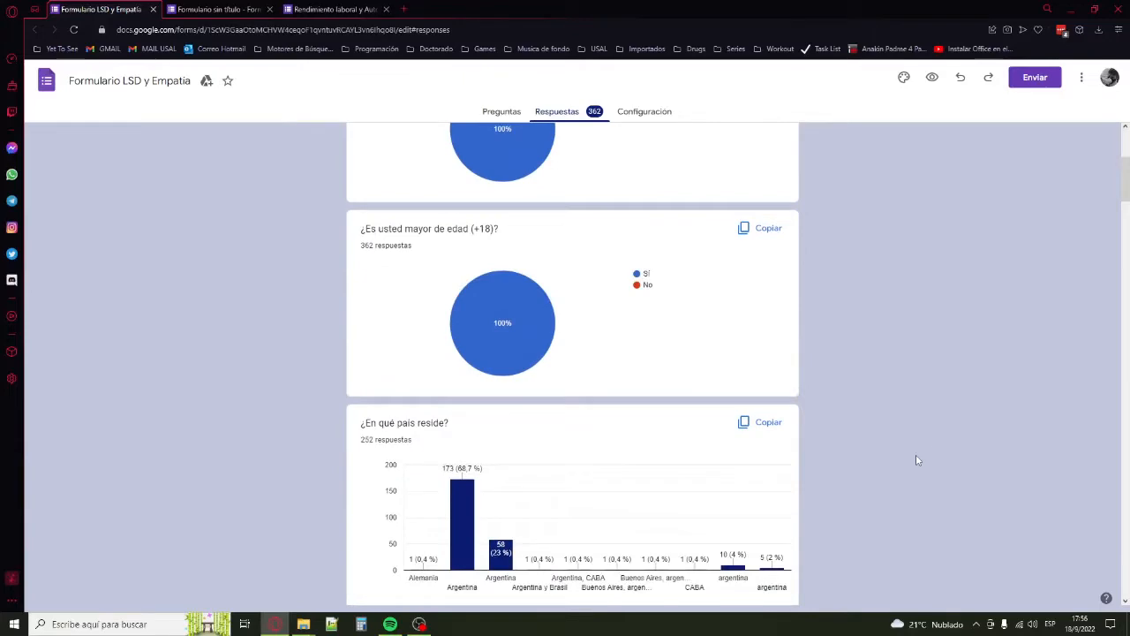
Examine the summary from the country of residence chart through the "Consumo de LSD" section, including frequency and amount consumed.
{"action": "scroll", "coordinate": [934, 455], "scroll_direction": "up", "scroll_amount": 2}
{"action": "scroll", "coordinate": [931, 451], "scroll_direction": "down", "scroll_amount": 2}
{"action": "scroll", "coordinate": [909, 460], "scroll_direction": "down", "scroll_amount": 10}
{"action": "scroll", "coordinate": [915, 456], "scroll_direction": "down", "scroll_amount": 4}
{"action": "scroll", "coordinate": [905, 448], "scroll_direction": "down", "scroll_amount": 3}
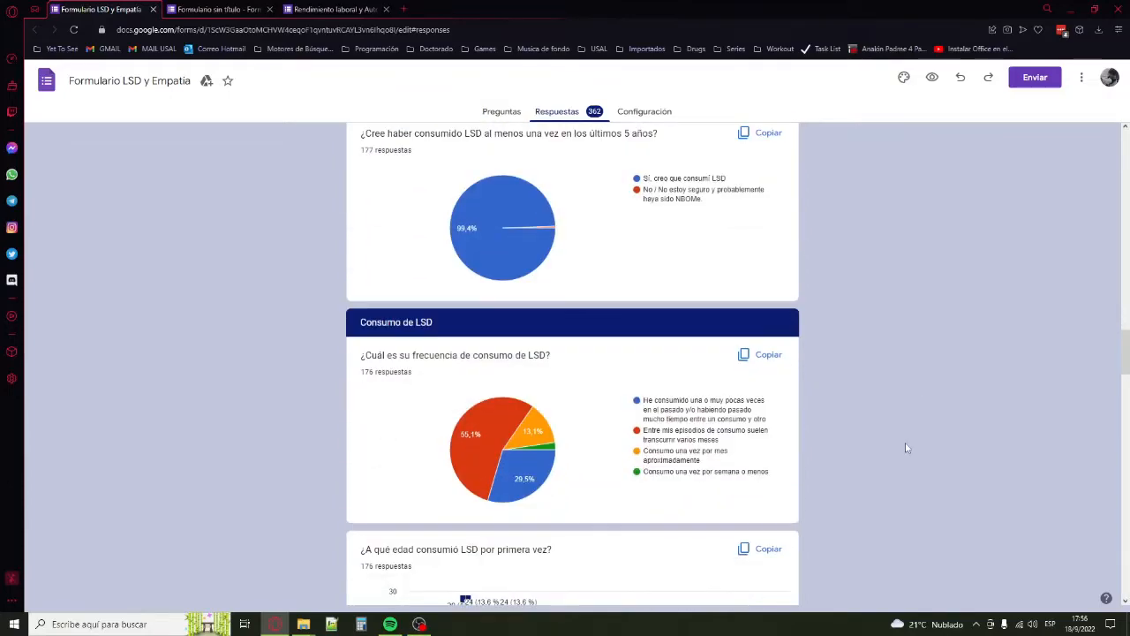
{"action": "scroll", "coordinate": [987, 432], "scroll_direction": "down", "scroll_amount": 6}
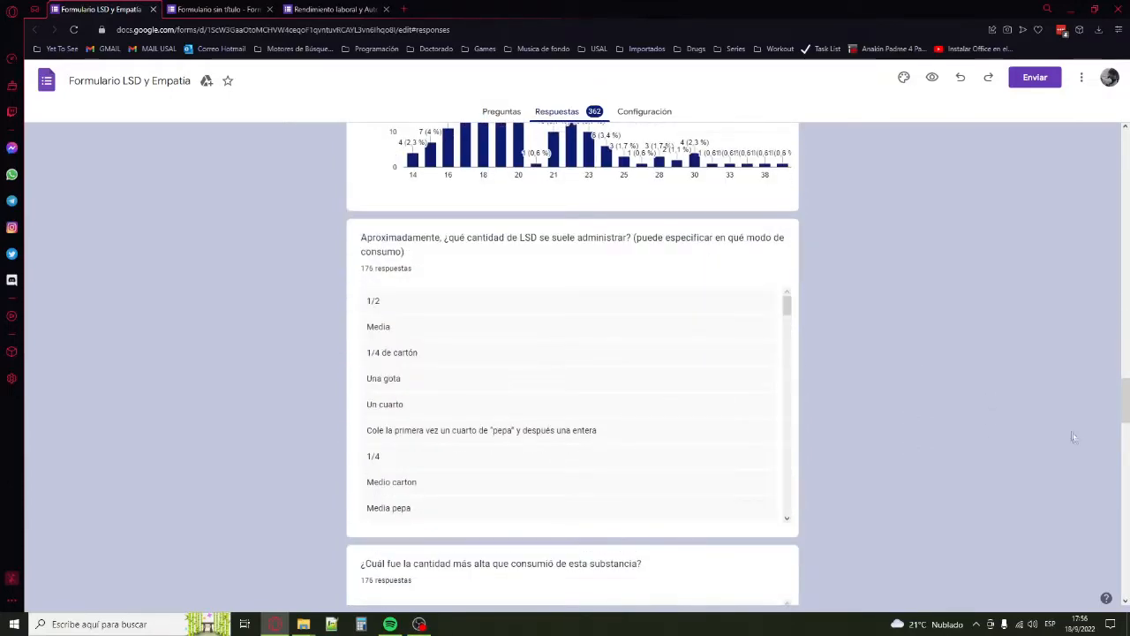
{"action": "scroll", "coordinate": [1069, 430], "scroll_direction": "up", "scroll_amount": 4}
{"action": "scroll", "coordinate": [1013, 455], "scroll_direction": "up", "scroll_amount": 15}
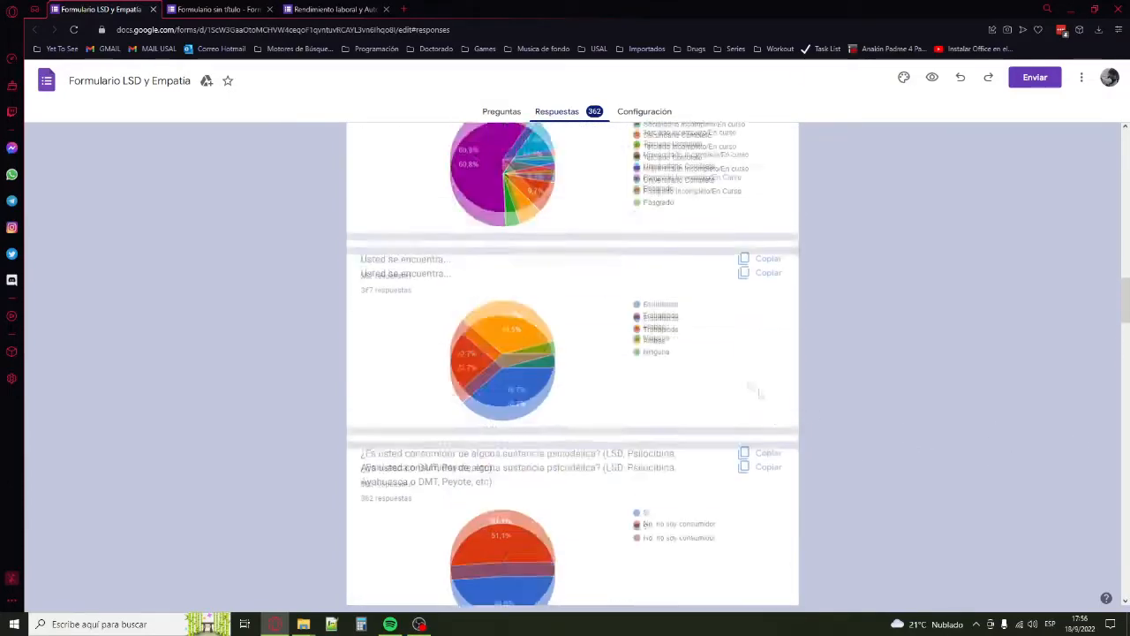
{"action": "scroll", "coordinate": [942, 433], "scroll_direction": "up", "scroll_amount": 10}
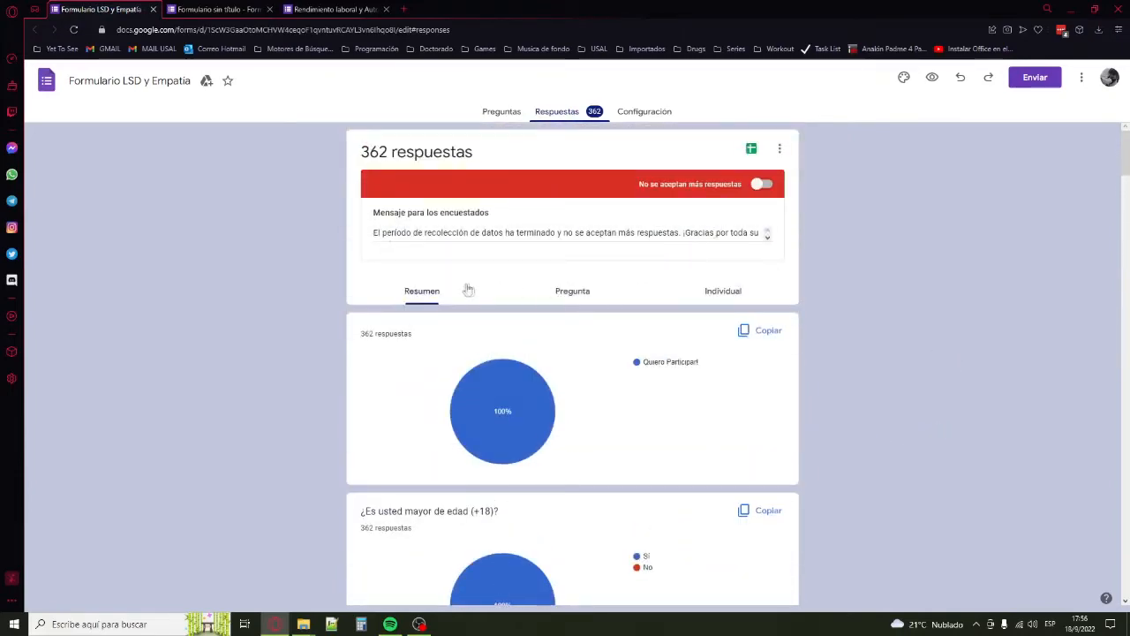
Review the responses question by question, advancing to question 3, "¿En qué país reside?", and read through its grouped answers.
{"action": "left_click", "coordinate": [431, 296]}
{"action": "left_click", "coordinate": [571, 292]}
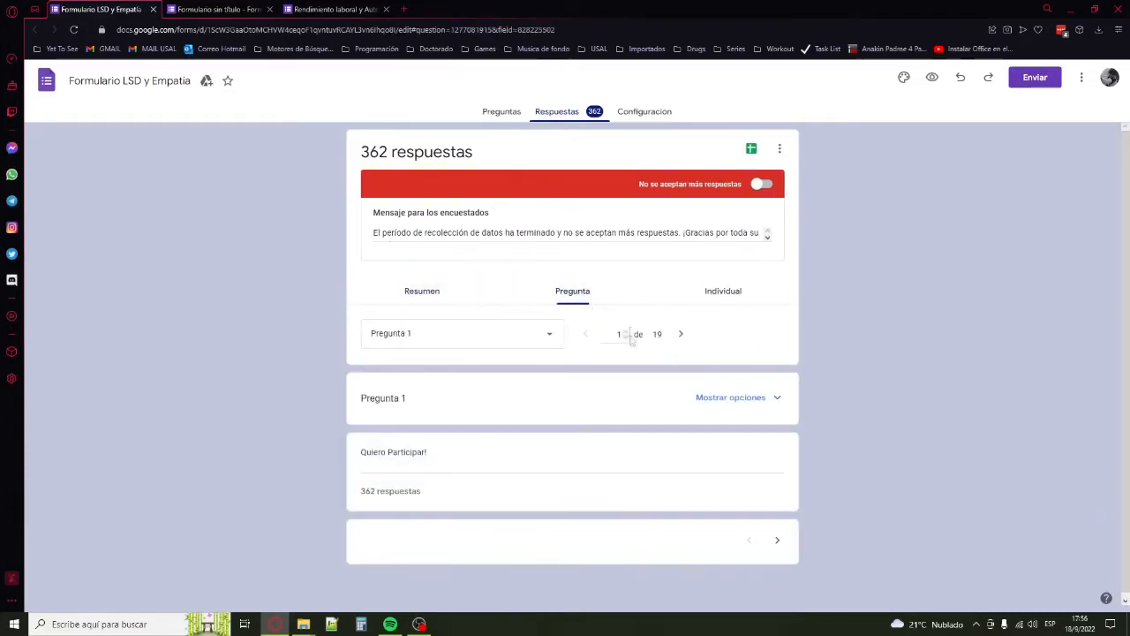
{"action": "left_click", "coordinate": [679, 337]}
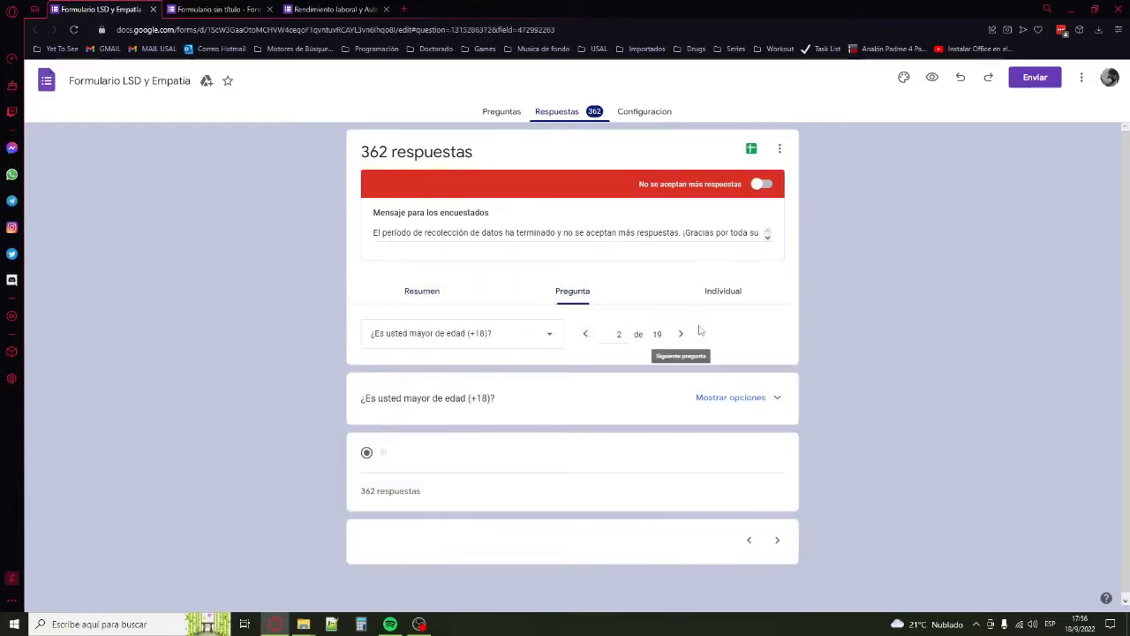
{"action": "left_click", "coordinate": [681, 335]}
{"action": "scroll", "coordinate": [459, 379], "scroll_direction": "down", "scroll_amount": 15}
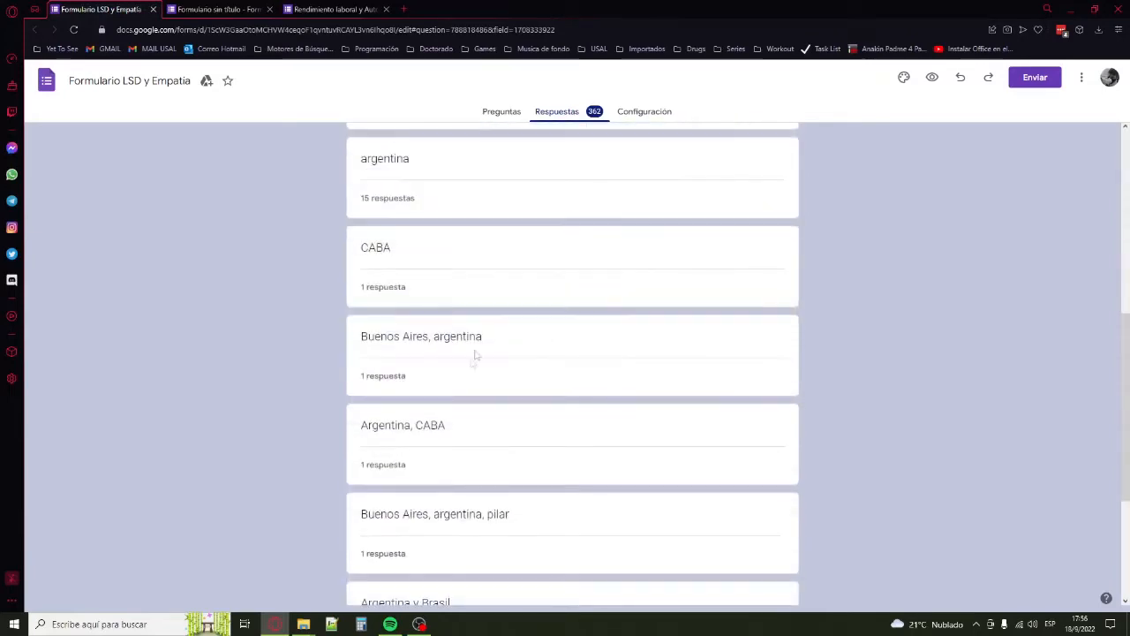
{"action": "scroll", "coordinate": [417, 230], "scroll_direction": "up", "scroll_amount": 15}
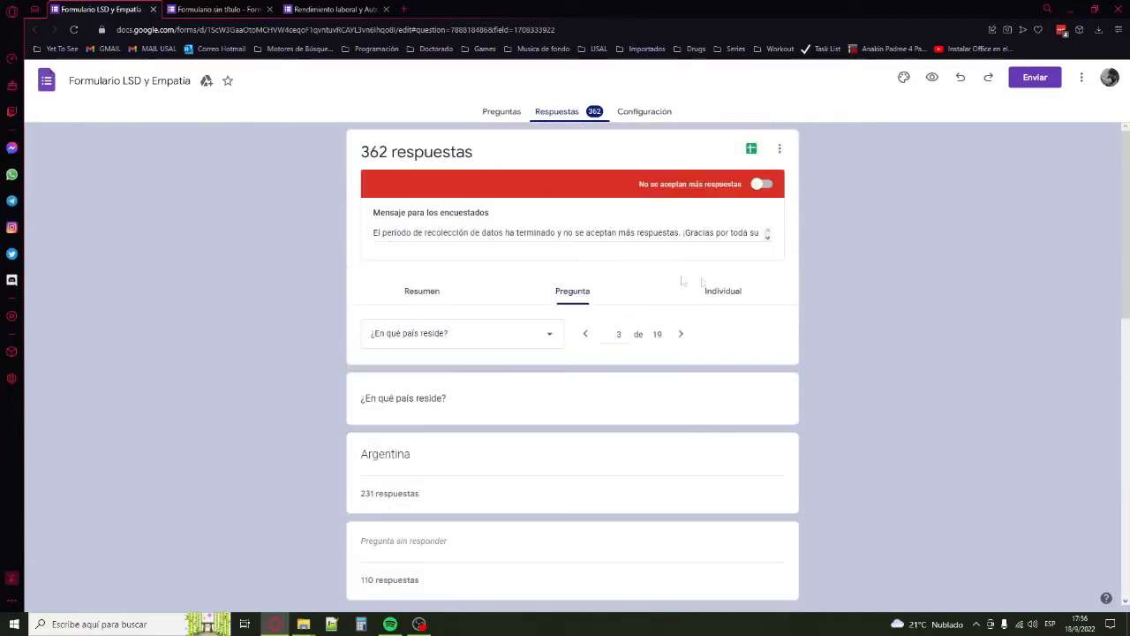
View individual response 52, look through its answers, and return to the summary of all responses.
{"action": "left_click", "coordinate": [693, 291]}
{"action": "scroll", "coordinate": [596, 336], "scroll_direction": "up", "scroll_amount": 4}
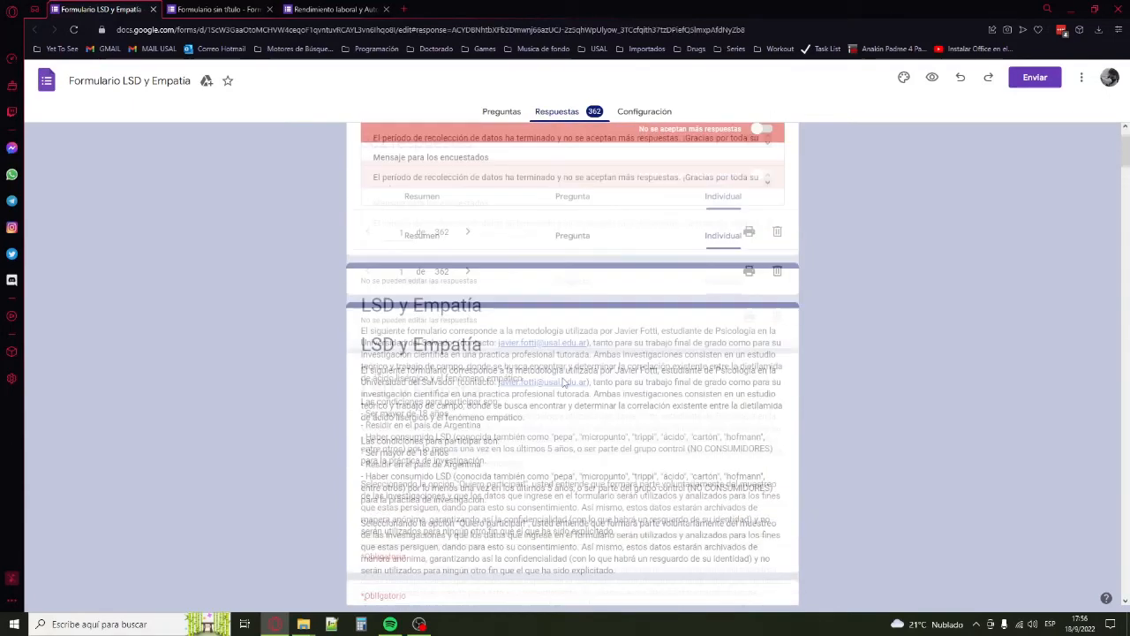
{"action": "type", "text": "52"}
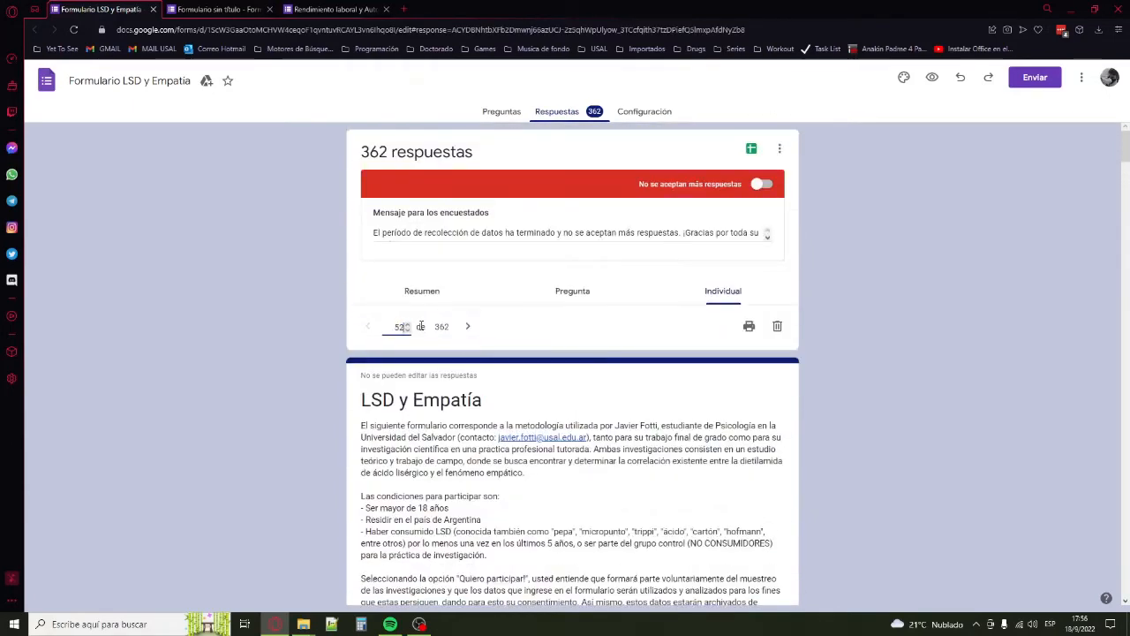
{"action": "key", "text": "Return"}
{"action": "scroll", "coordinate": [812, 329], "scroll_direction": "down", "scroll_amount": 15}
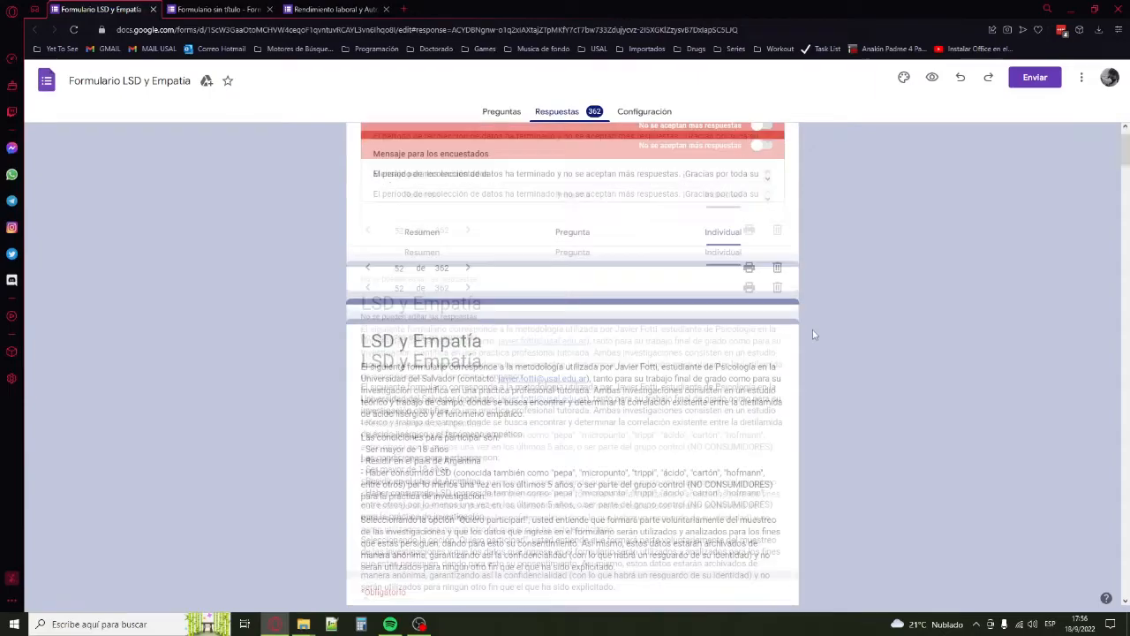
{"action": "scroll", "coordinate": [801, 304], "scroll_direction": "down", "scroll_amount": 20}
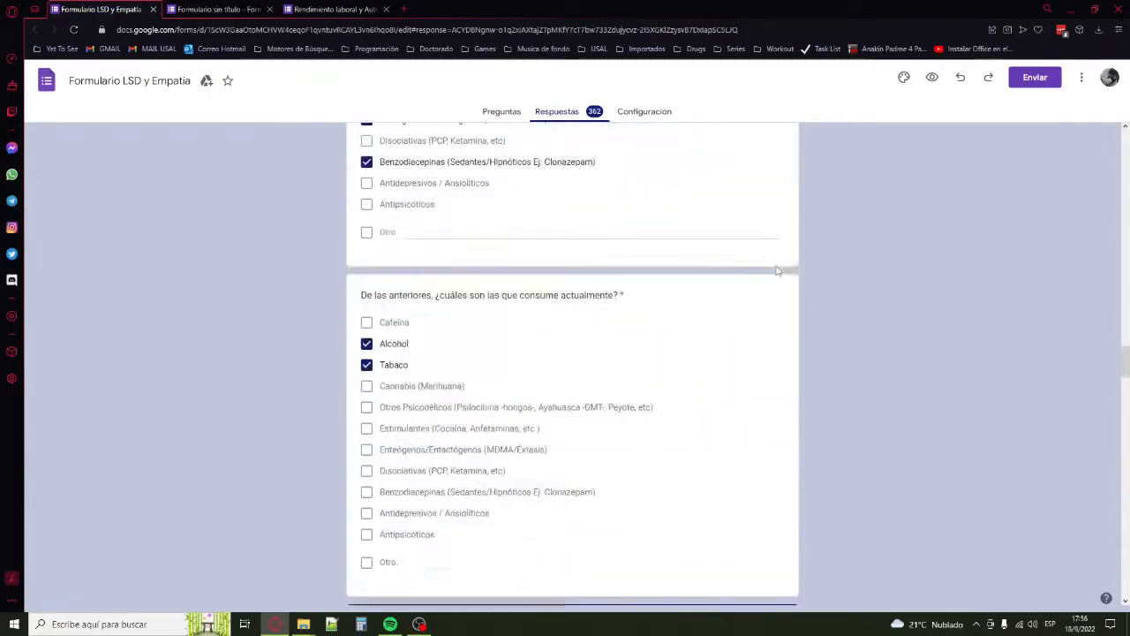
{"action": "scroll", "coordinate": [775, 263], "scroll_direction": "down", "scroll_amount": 18}
{"action": "left_click_drag", "start_coordinate": [1128, 536], "coordinate": [1126, 146]}
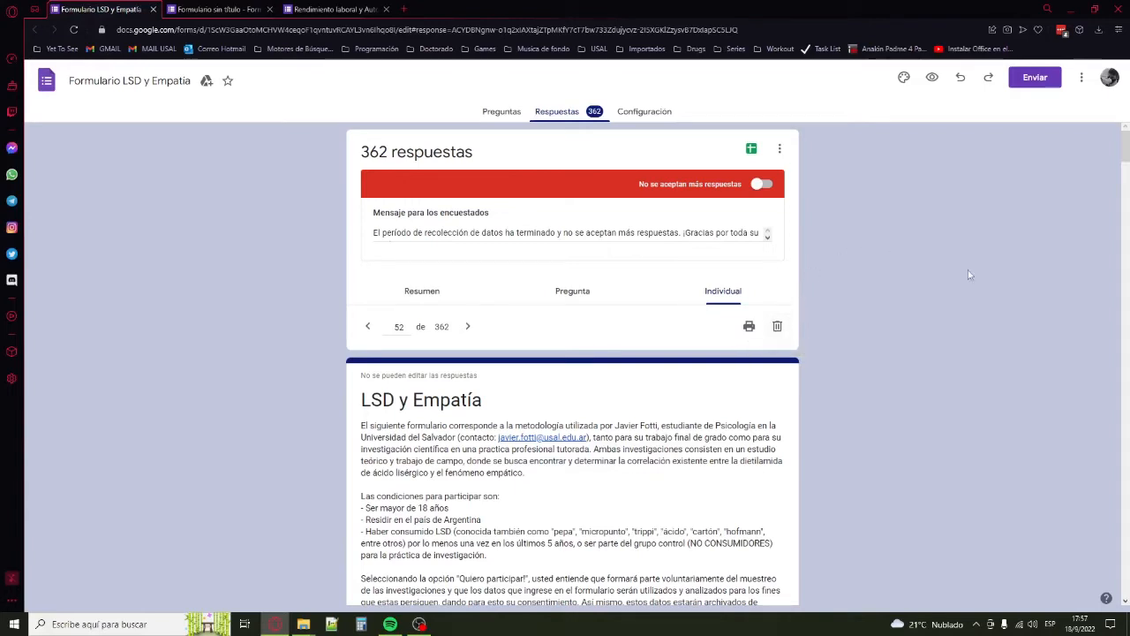
{"action": "left_click", "coordinate": [593, 294]}
{"action": "left_click", "coordinate": [418, 302]}
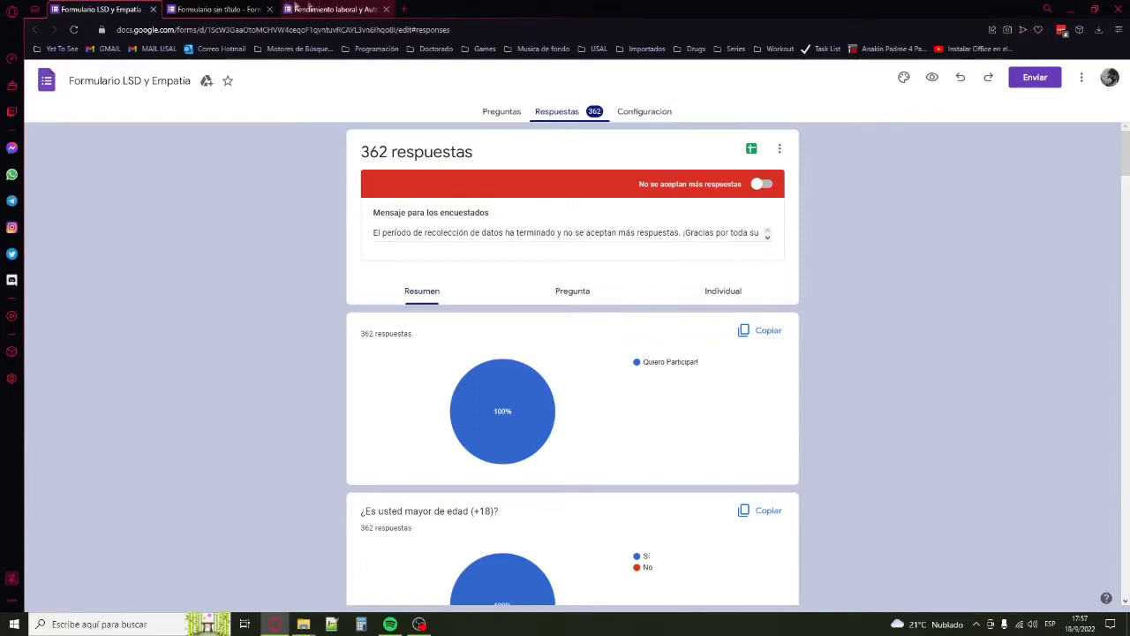
Submit the filled-in test response to the "Rendimiento laboral y Autoestima" form.
{"action": "left_click", "coordinate": [332, 7]}
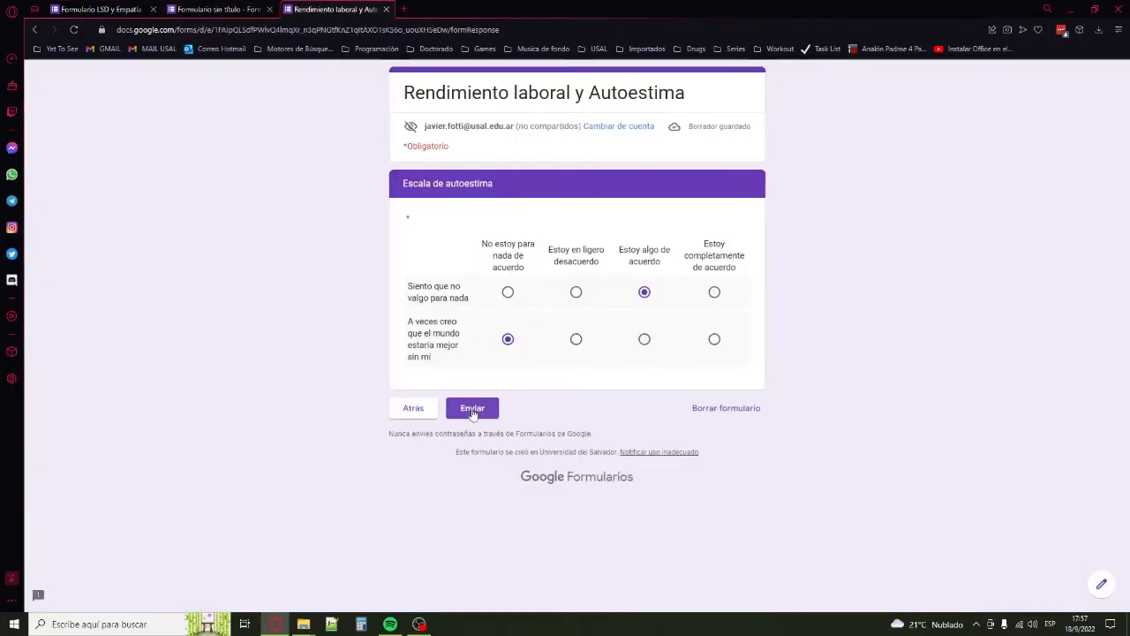
{"action": "left_click", "coordinate": [472, 409]}
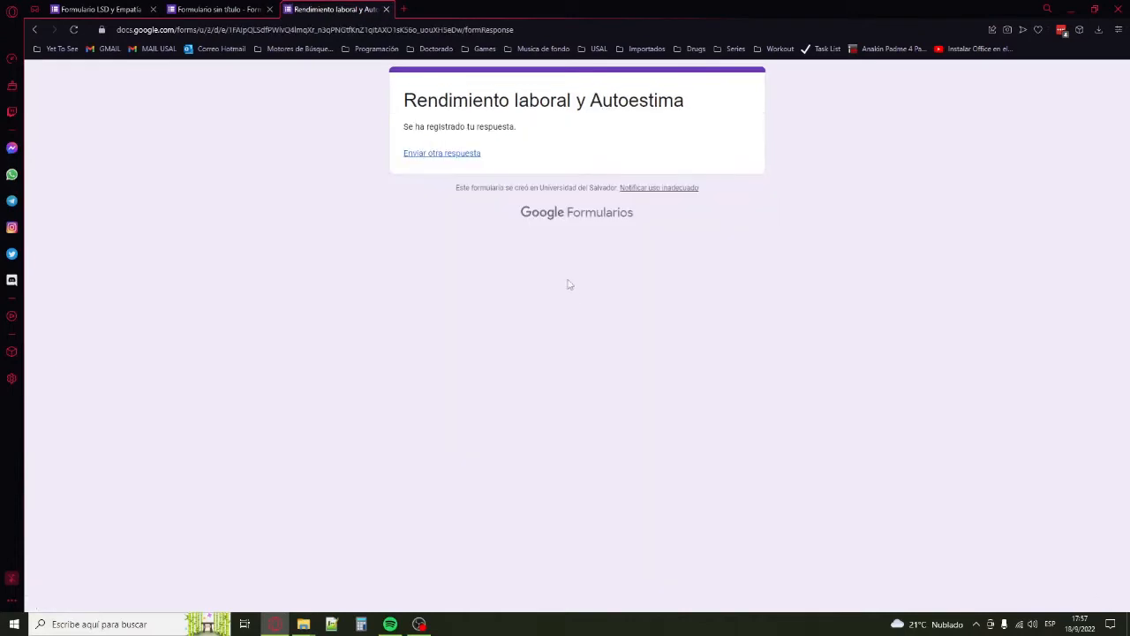
{"action": "left_click_drag", "start_coordinate": [482, 100], "coordinate": [629, 101]}
{"action": "left_click", "coordinate": [638, 101]}
Open the responses of the "Rendimiento laboral y Autoestima" form and examine the summary charts for each section.
{"action": "left_click", "coordinate": [244, 7]}
{"action": "scroll", "coordinate": [439, 144], "scroll_direction": "up", "scroll_amount": 1}
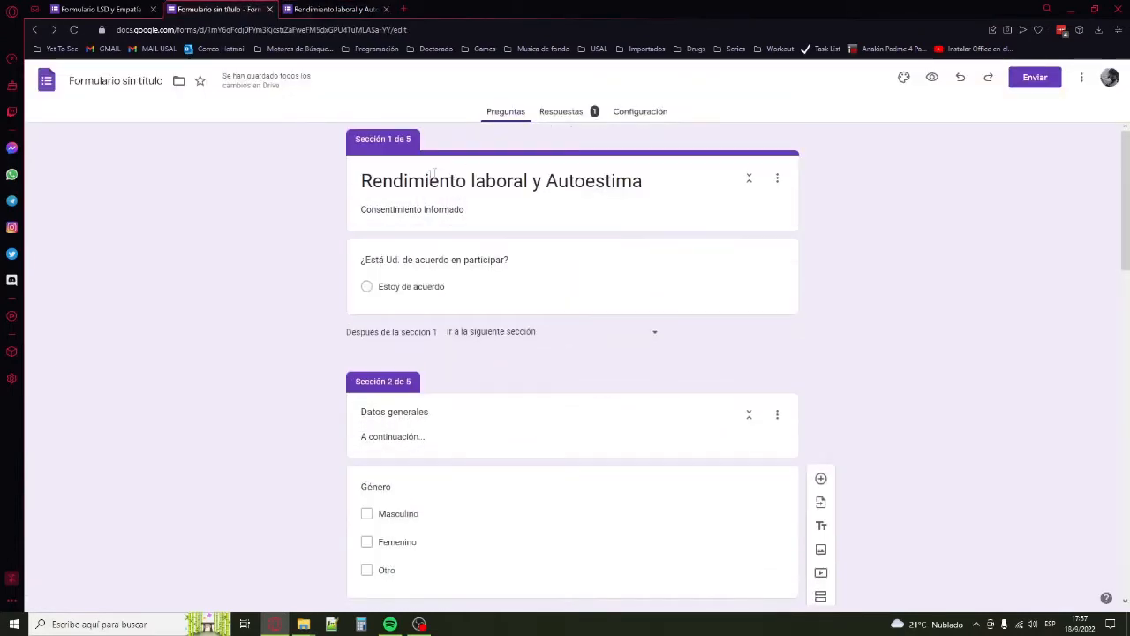
{"action": "left_click", "coordinate": [575, 117]}
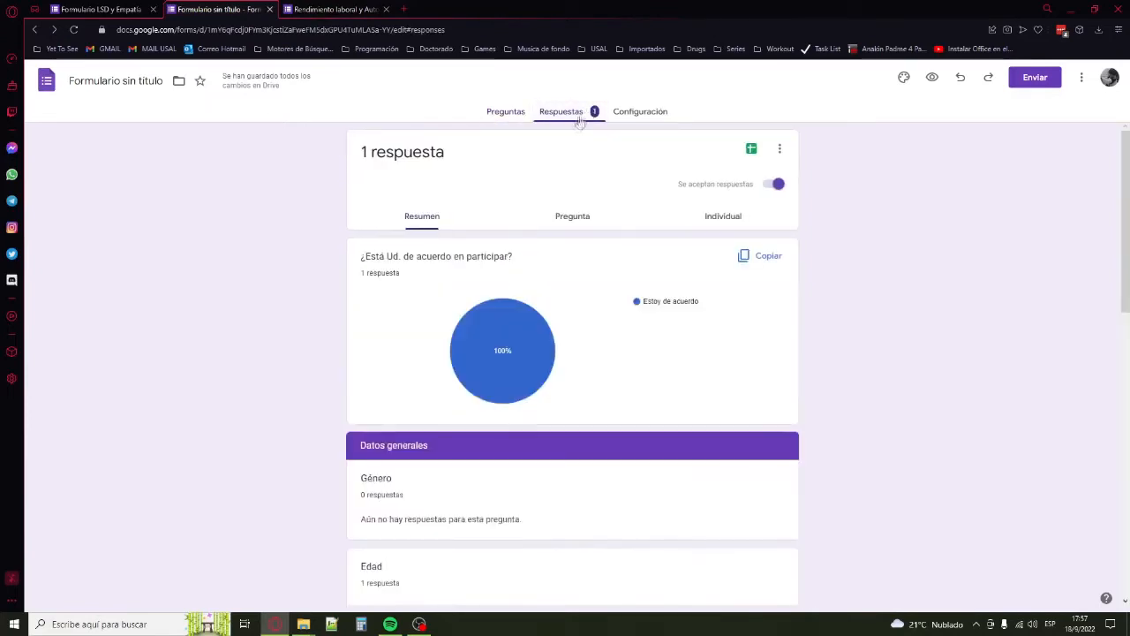
{"action": "scroll", "coordinate": [490, 344], "scroll_direction": "down", "scroll_amount": 3}
{"action": "scroll", "coordinate": [490, 344], "scroll_direction": "down", "scroll_amount": 4}
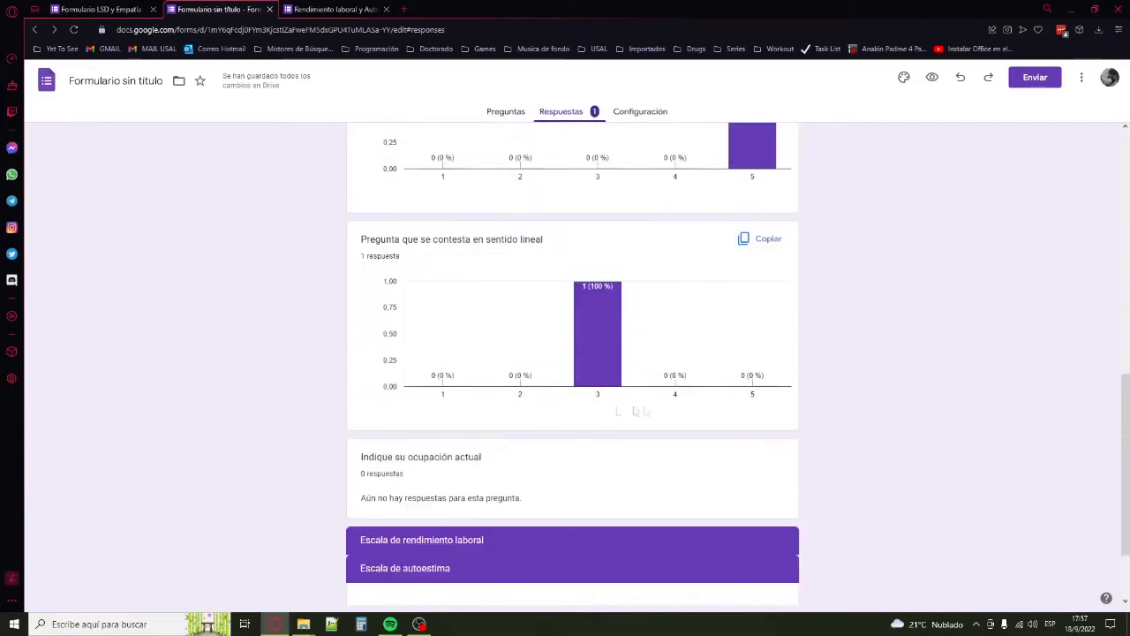
{"action": "scroll", "coordinate": [736, 228], "scroll_direction": "up", "scroll_amount": 1}
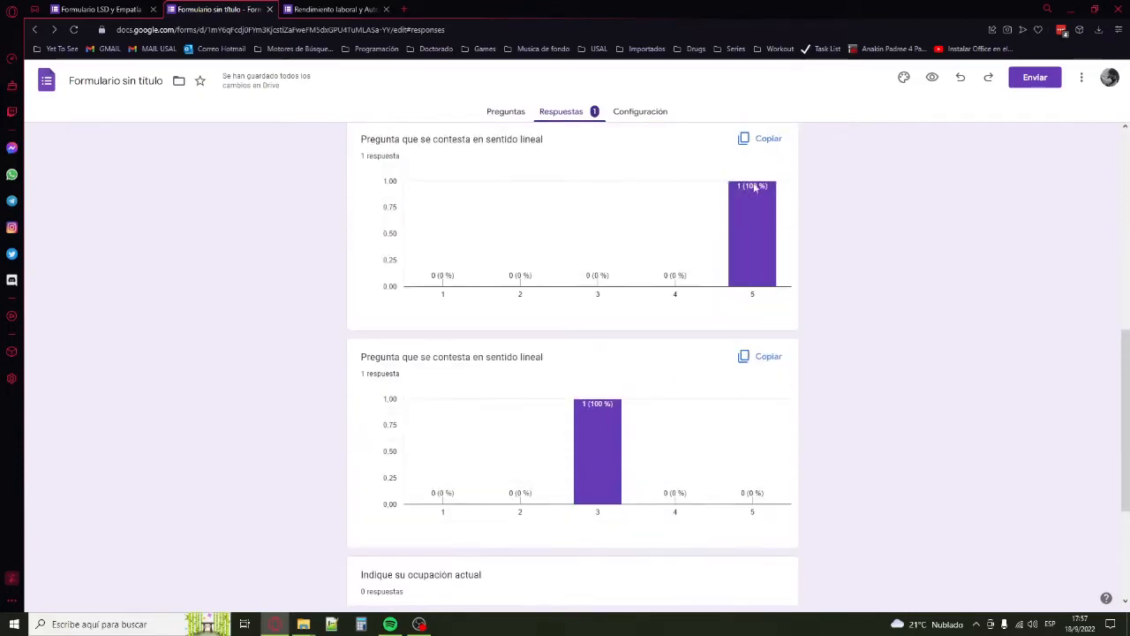
{"action": "scroll", "coordinate": [707, 327], "scroll_direction": "down", "scroll_amount": 3}
{"action": "scroll", "coordinate": [580, 324], "scroll_direction": "up", "scroll_amount": 9}
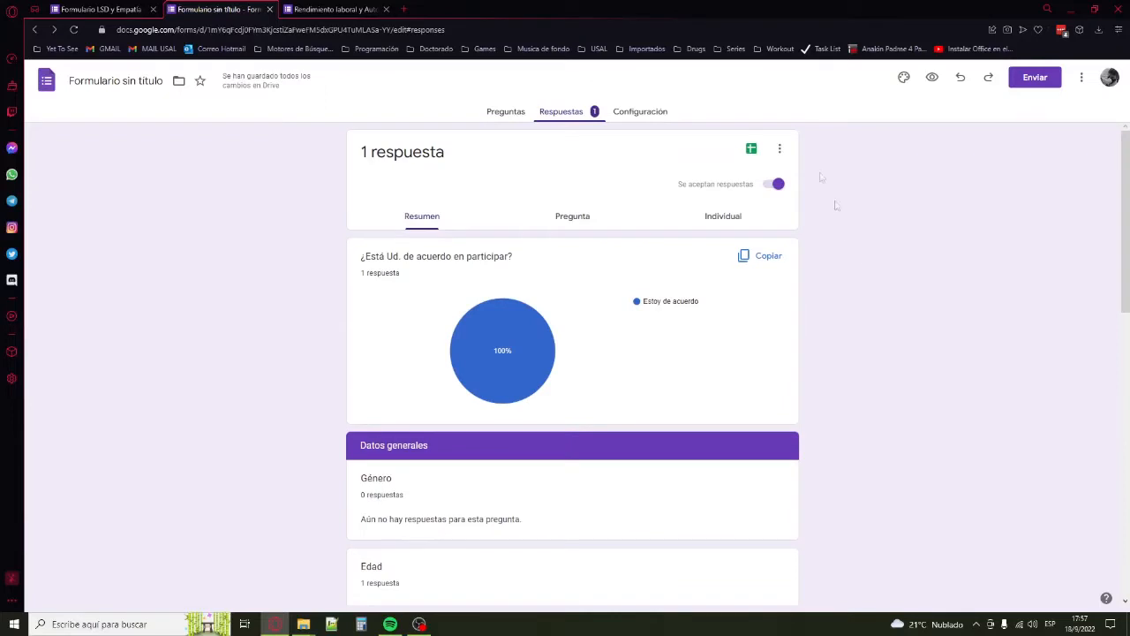
Create a new spreadsheet with the default name as the destination of the form's responses.
{"action": "left_click", "coordinate": [753, 150]}
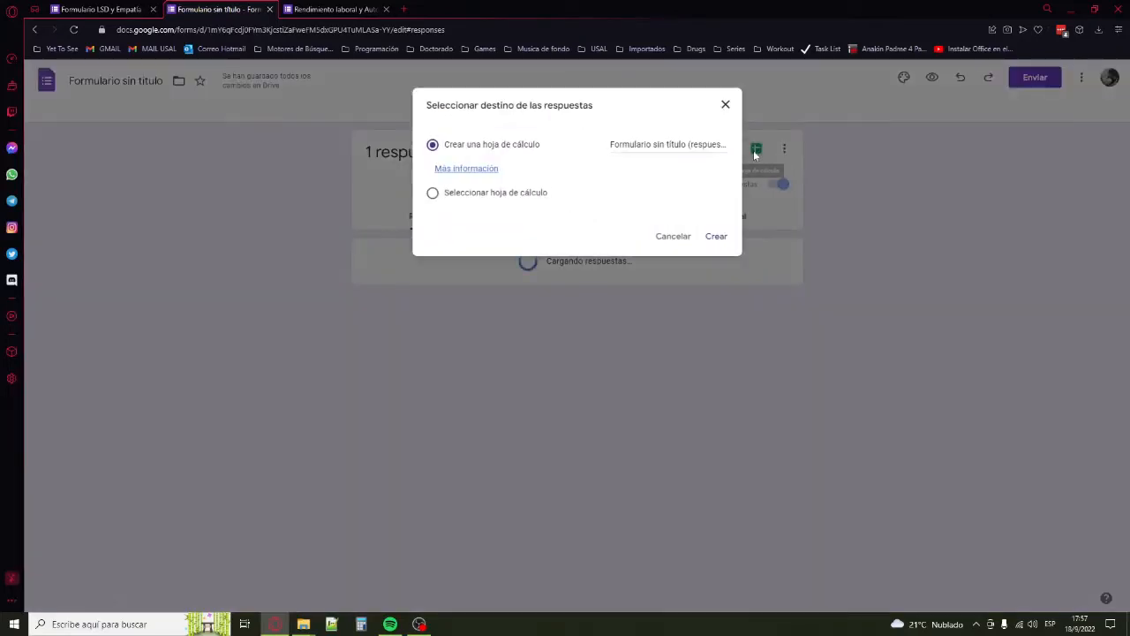
{"action": "left_click", "coordinate": [717, 238]}
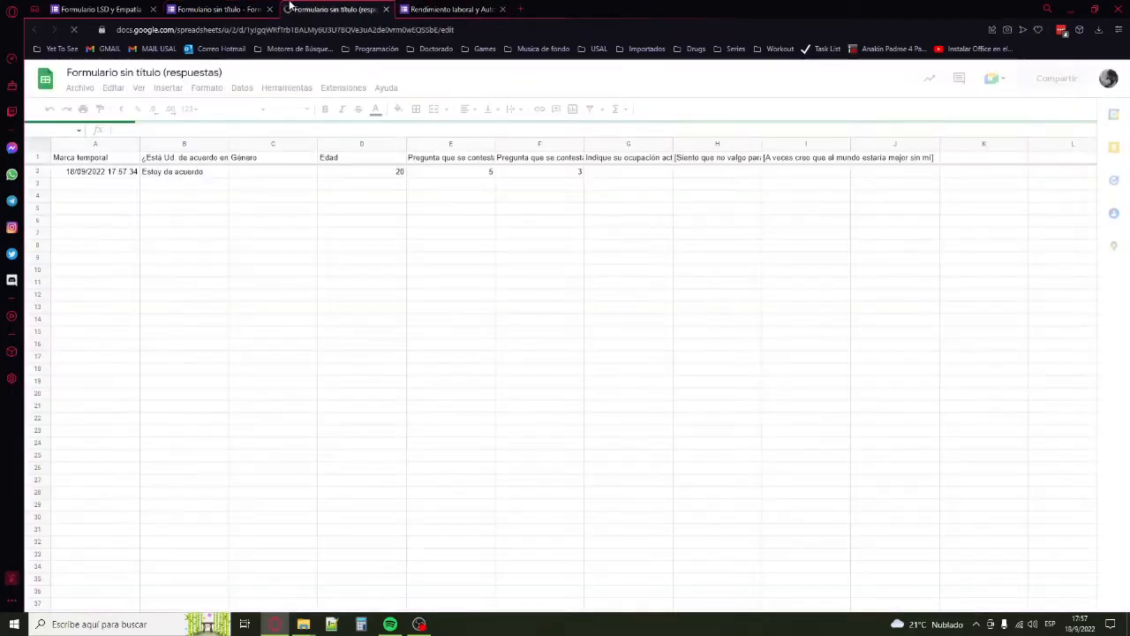
Examine how the responses spreadsheet is laid out, selecting the question columns A to E and the respondent rows 2 to 4.
{"action": "left_click", "coordinate": [104, 142]}
{"action": "left_click", "coordinate": [185, 143]}
{"action": "left_click", "coordinate": [273, 142]}
{"action": "left_click", "coordinate": [397, 143]}
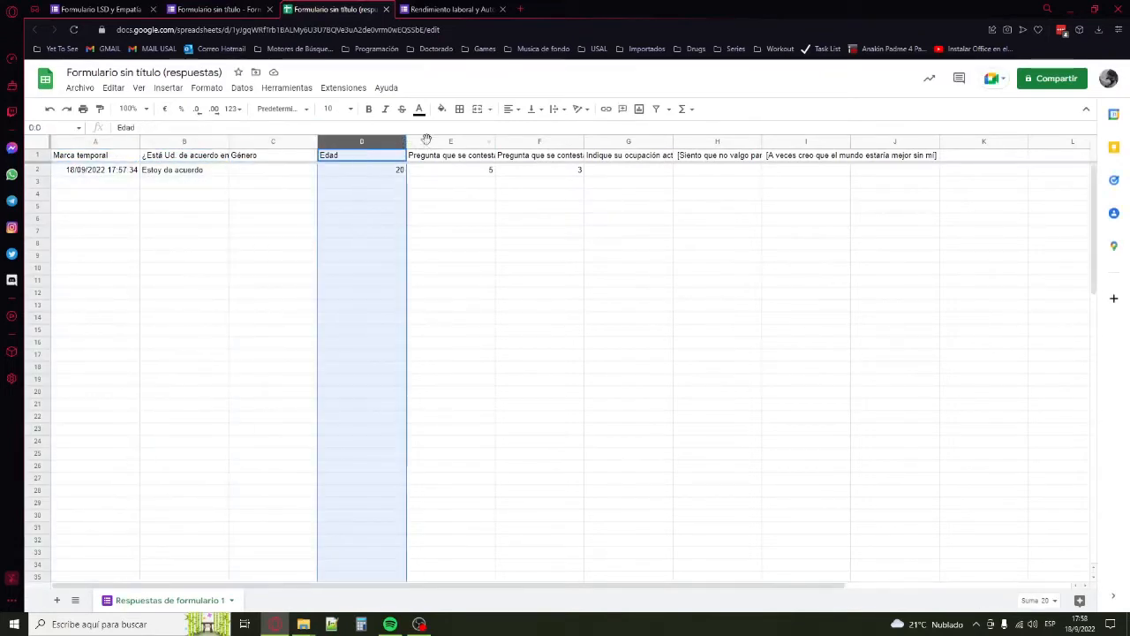
{"action": "left_click", "coordinate": [420, 142]}
{"action": "left_click", "coordinate": [37, 170]}
{"action": "left_click", "coordinate": [37, 181]}
{"action": "left_click", "coordinate": [37, 193]}
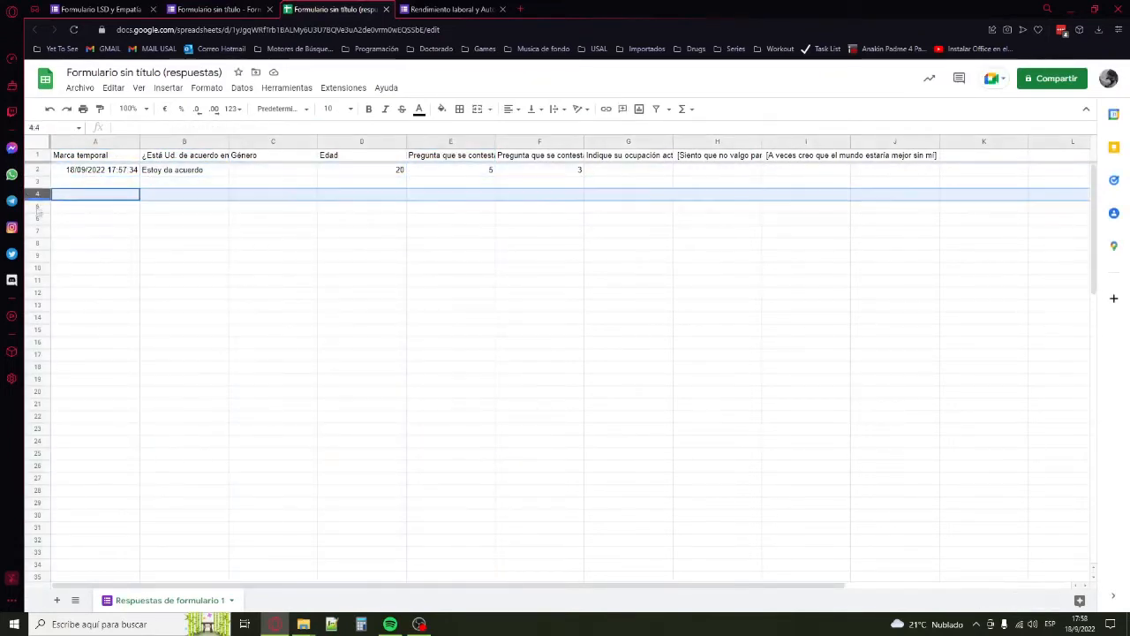
Examine the respondent's record in row 2 cell by cell, from the timestamp across all the question columns and back.
{"action": "left_click", "coordinate": [38, 218]}
{"action": "left_click", "coordinate": [36, 169]}
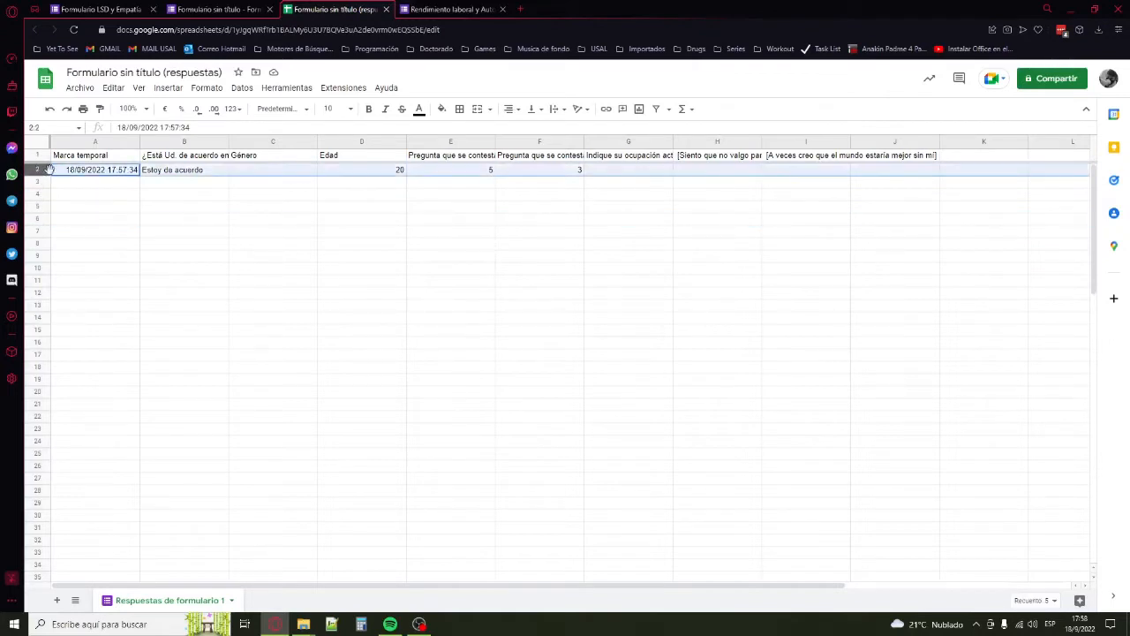
{"action": "left_click", "coordinate": [82, 173]}
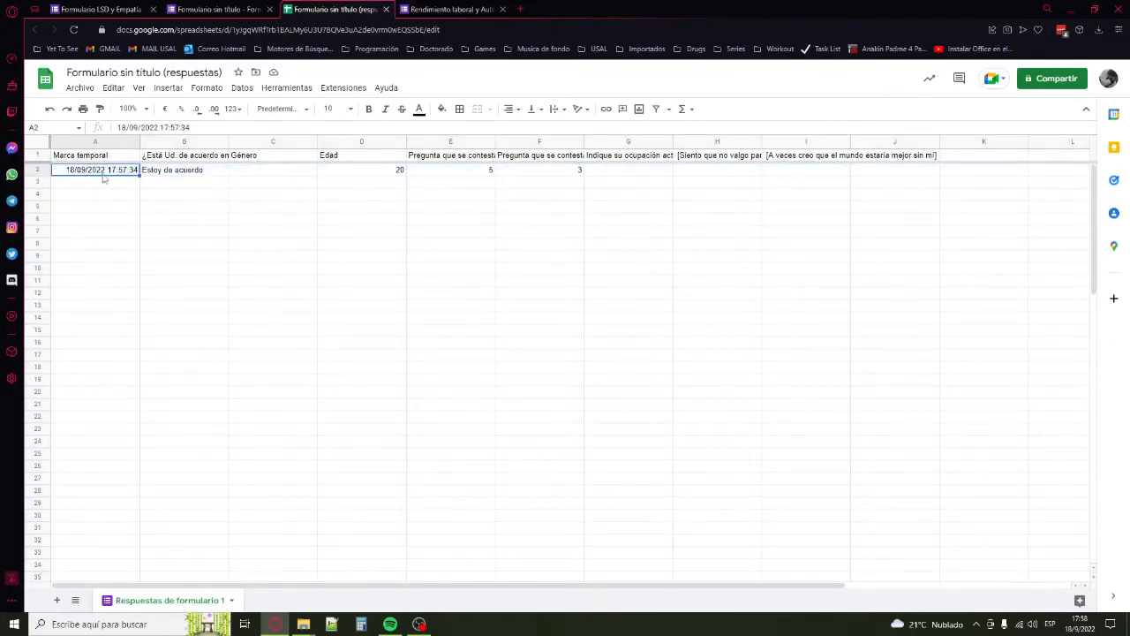
{"action": "left_click", "coordinate": [188, 170]}
{"action": "key", "text": "Right"}
{"action": "key", "text": "Right"}
{"action": "key", "text": "Right"}
{"action": "key", "text": "Right"}
{"action": "key", "text": "Right"}
{"action": "key", "text": "Right"}
{"action": "key", "text": "Right"}
{"action": "key", "text": "Right"}
{"action": "key", "text": "Left"}
{"action": "key", "text": "Left"}
{"action": "key", "text": "Left"}
{"action": "key", "text": "Left"}
{"action": "key", "text": "Left"}
{"action": "key", "text": "Left"}
{"action": "key", "text": "Left"}
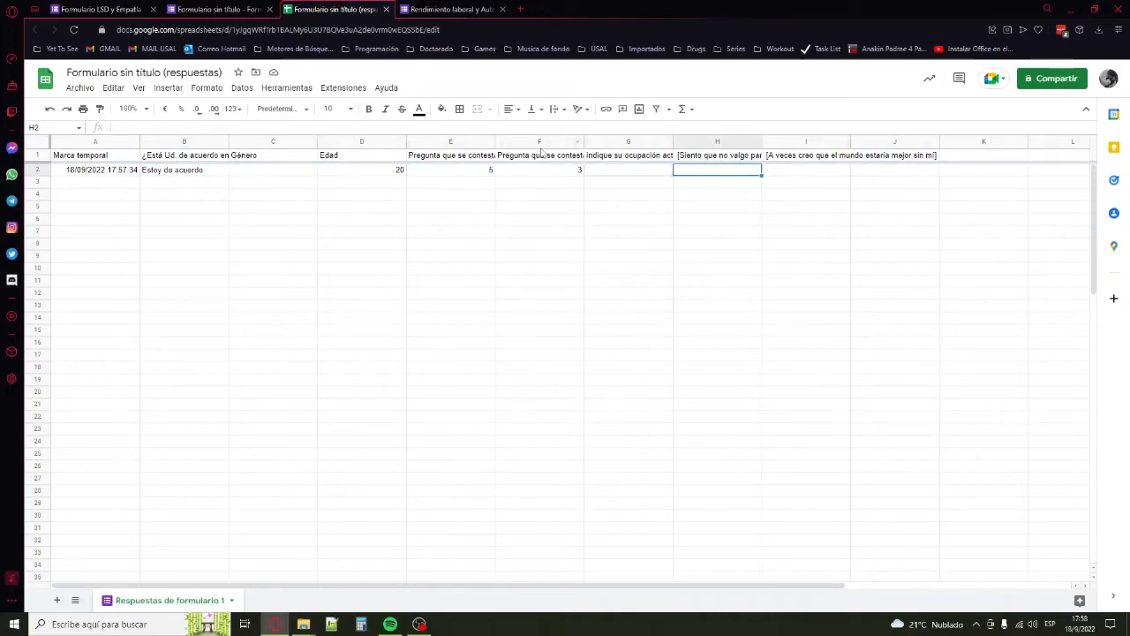
{"action": "key", "text": "Right"}
{"action": "key", "text": "Right"}
{"action": "key", "text": "Right"}
{"action": "key", "text": "Right"}
{"action": "key", "text": "Right"}
{"action": "key", "text": "Right"}
{"action": "key", "text": "Left"}
{"action": "key", "text": "Left"}
{"action": "key", "text": "Left"}
{"action": "key", "text": "Left"}
{"action": "key", "text": "Left"}
{"action": "key", "text": "Left"}
{"action": "key", "text": "Left"}
{"action": "key", "text": "Left"}
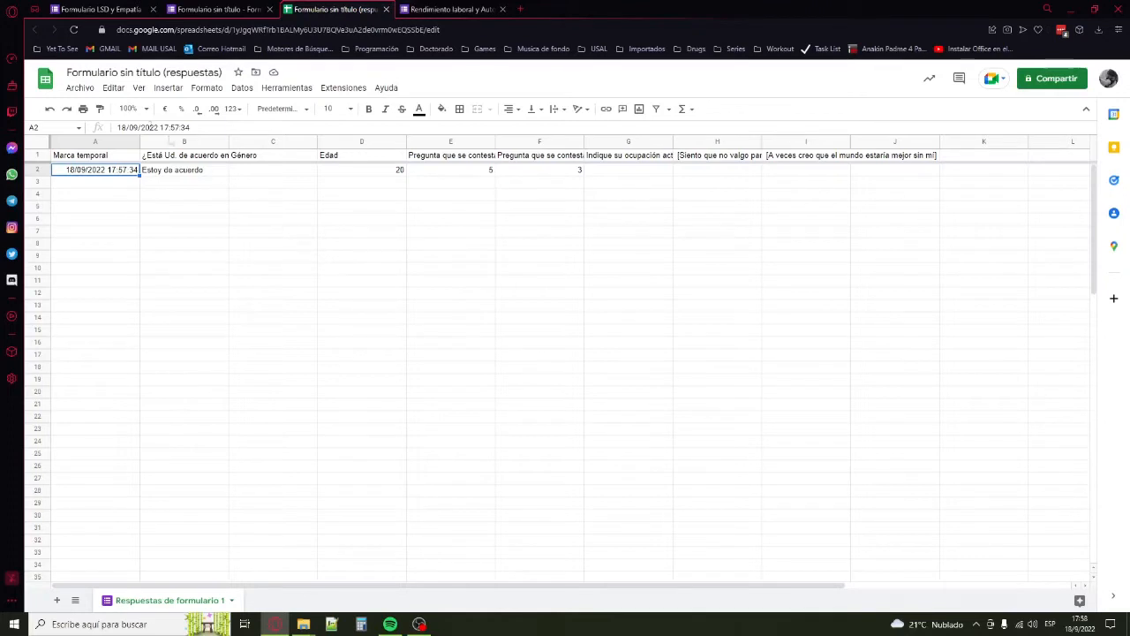
Look at the download formats offered for the responses spreadsheet, such as Microsoft Excel (.xlsx), without downloading, and reselect the response's timestamp cell.
{"action": "left_click", "coordinate": [79, 88]}
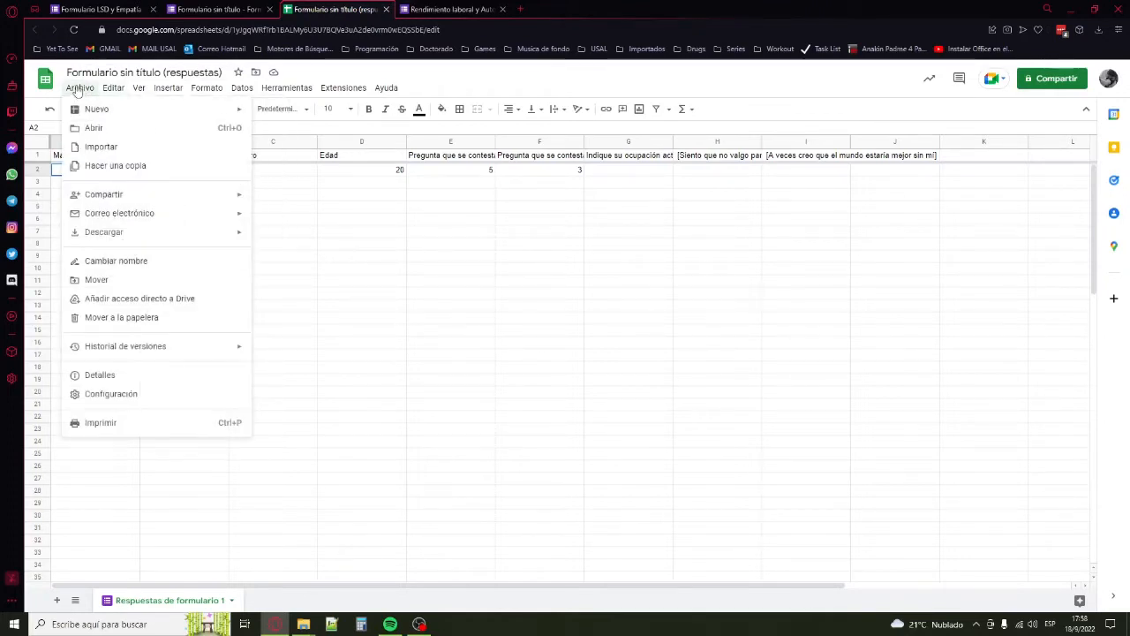
{"action": "mouse_move", "coordinate": [116, 230]}
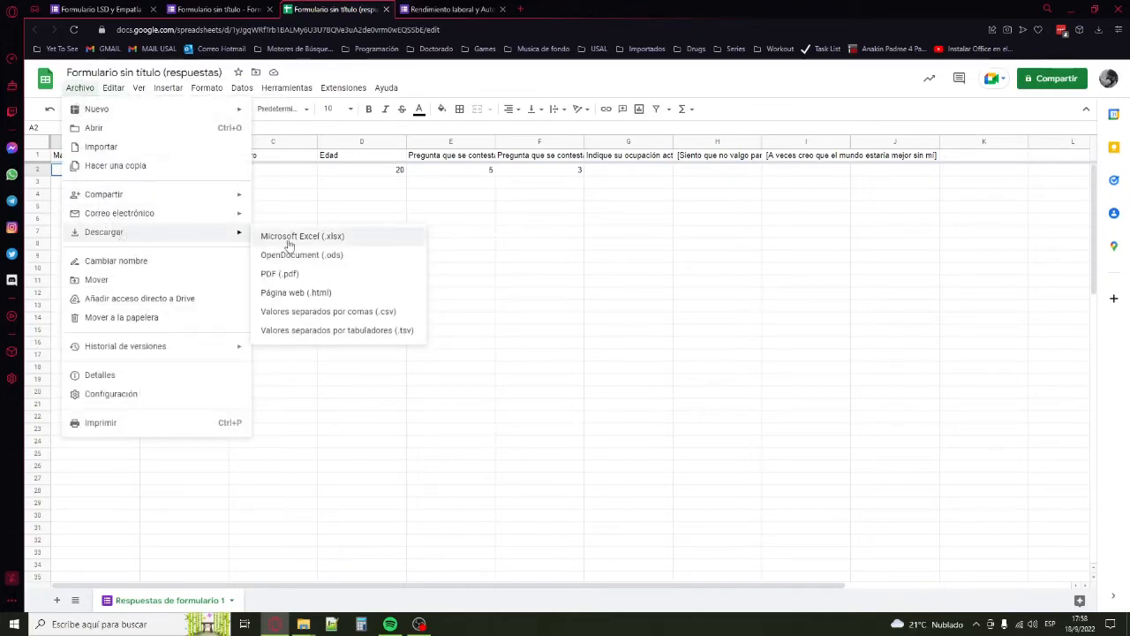
{"action": "left_click", "coordinate": [601, 247]}
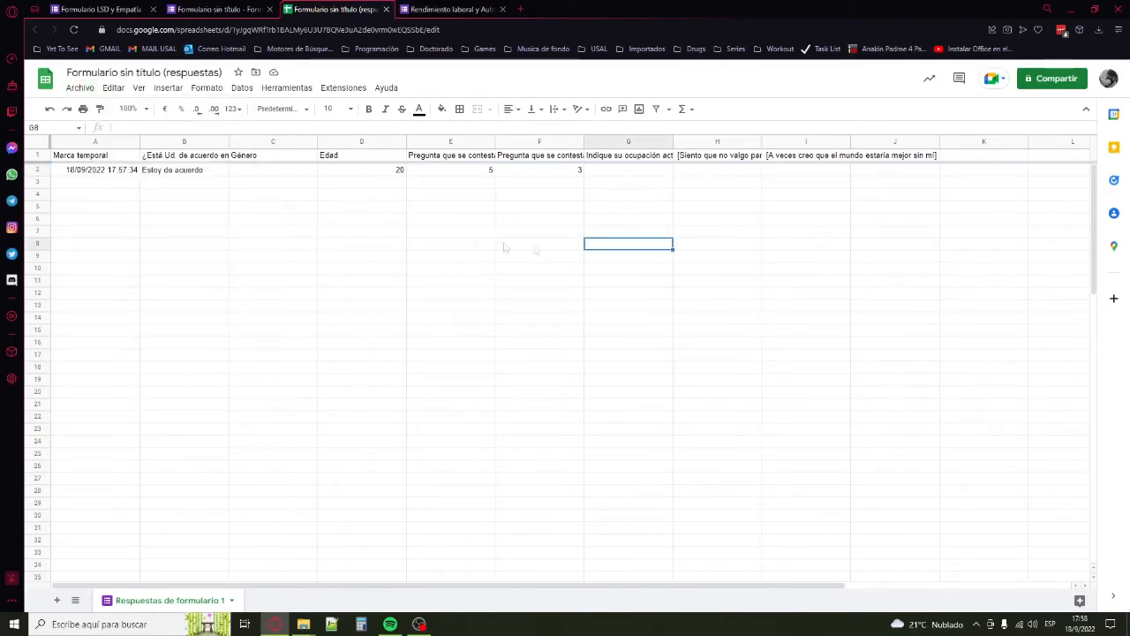
{"action": "left_click", "coordinate": [110, 171]}
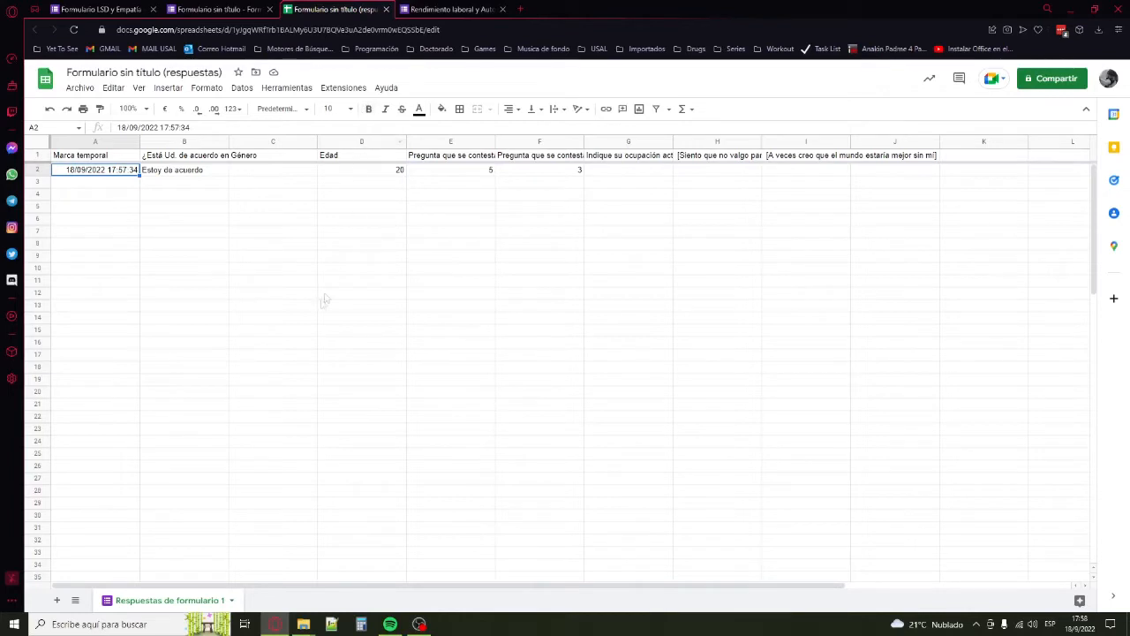
{"action": "left_click", "coordinate": [80, 87]}
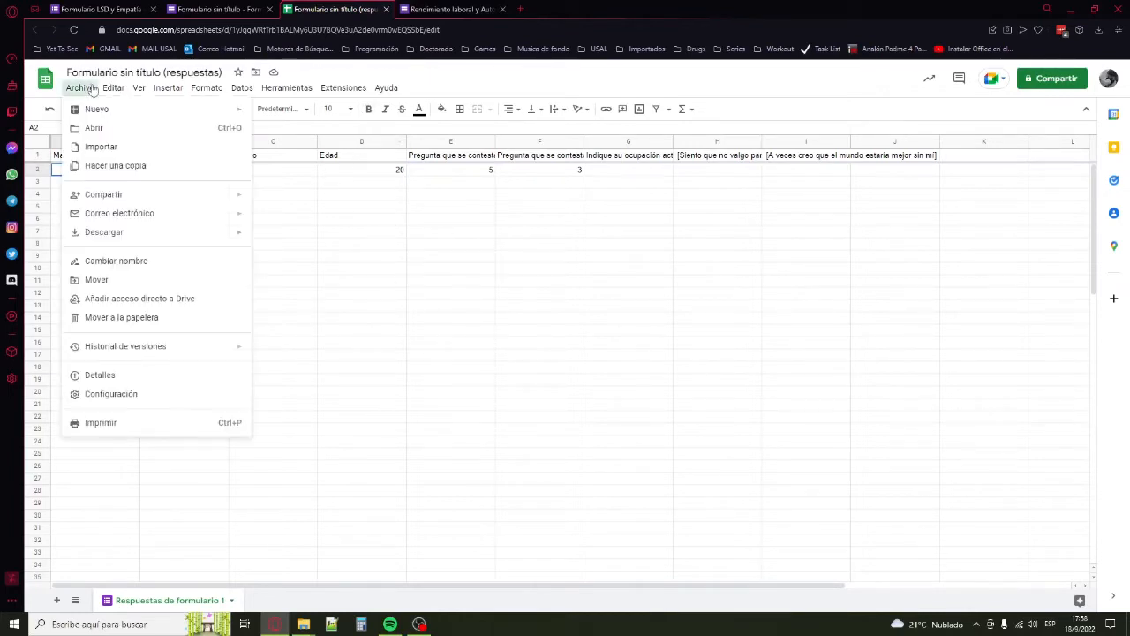
{"action": "mouse_move", "coordinate": [227, 236]}
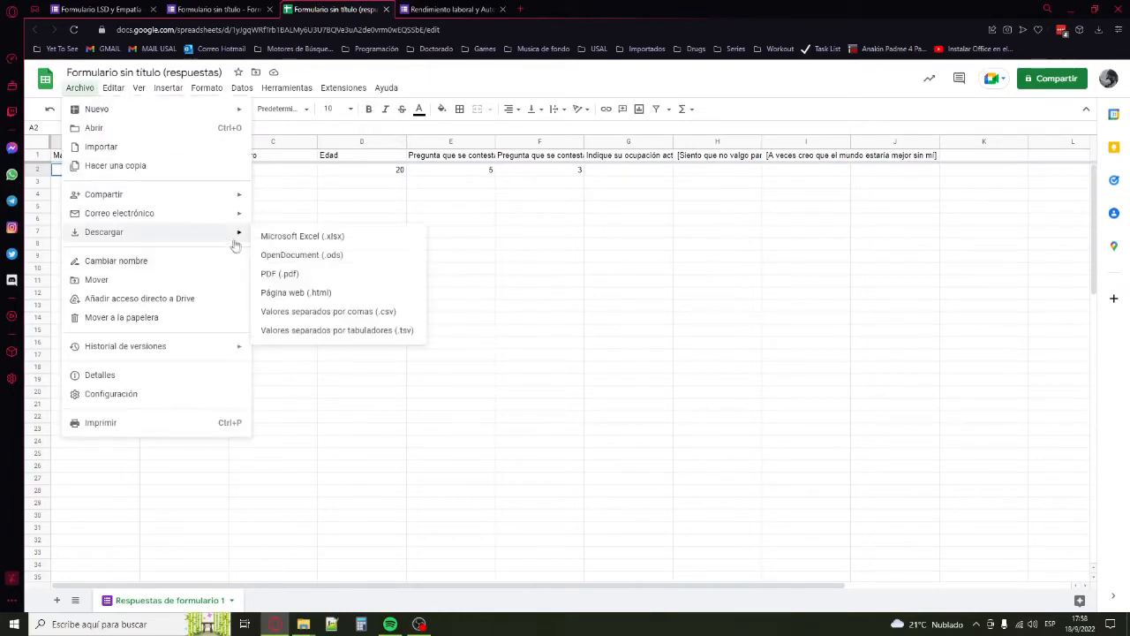
{"action": "left_click", "coordinate": [537, 241]}
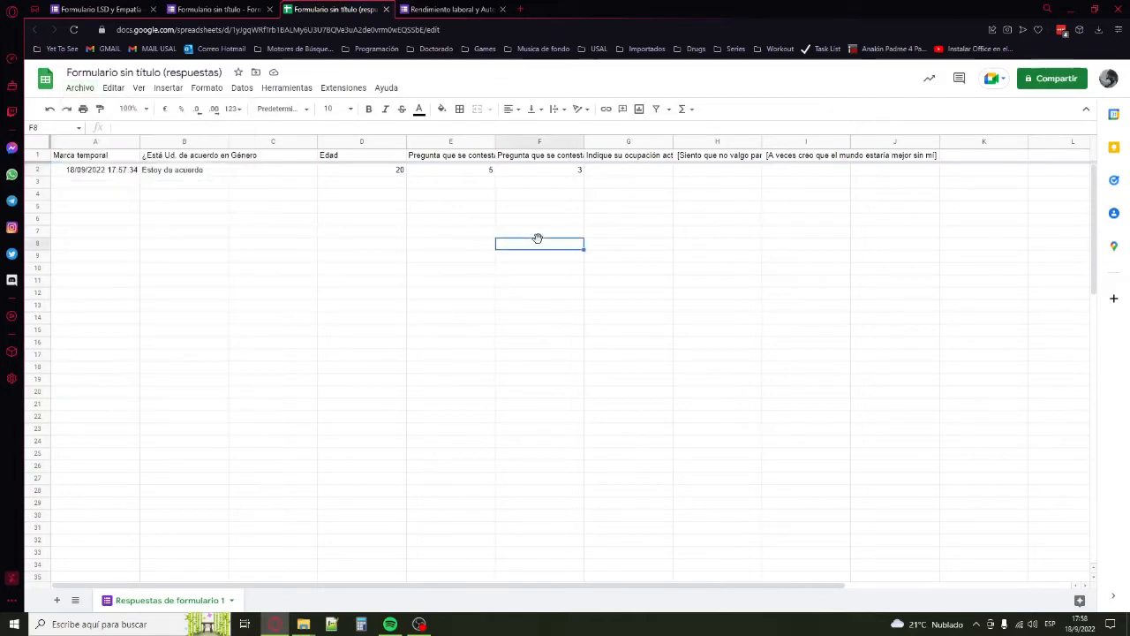
{"action": "left_click", "coordinate": [272, 209]}
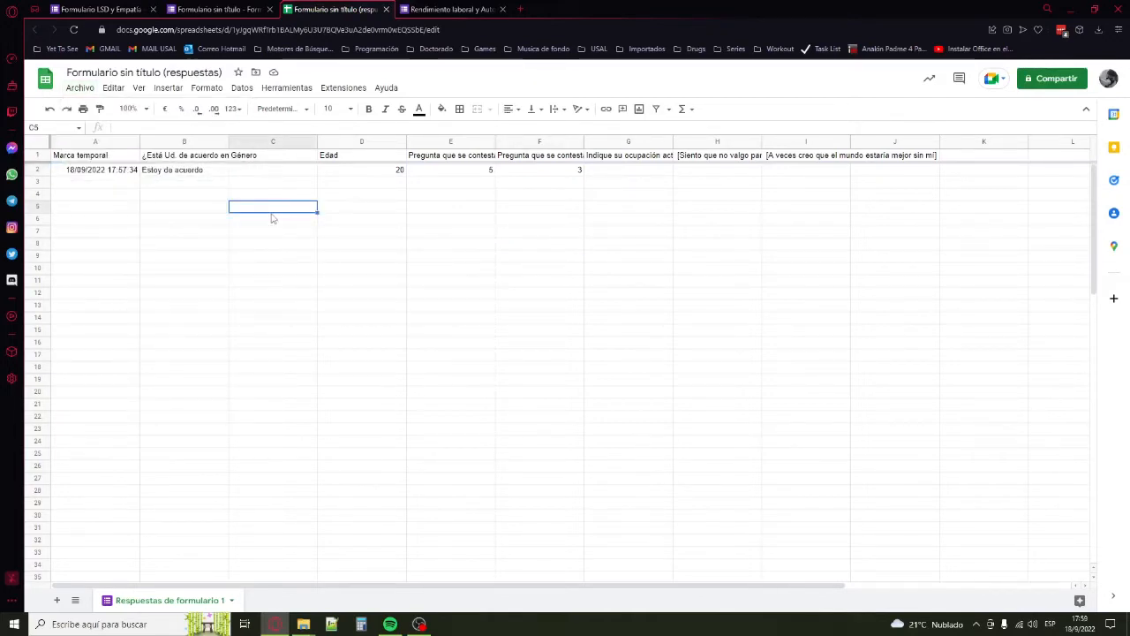
{"action": "left_click", "coordinate": [106, 181]}
{"action": "left_click", "coordinate": [102, 173]}
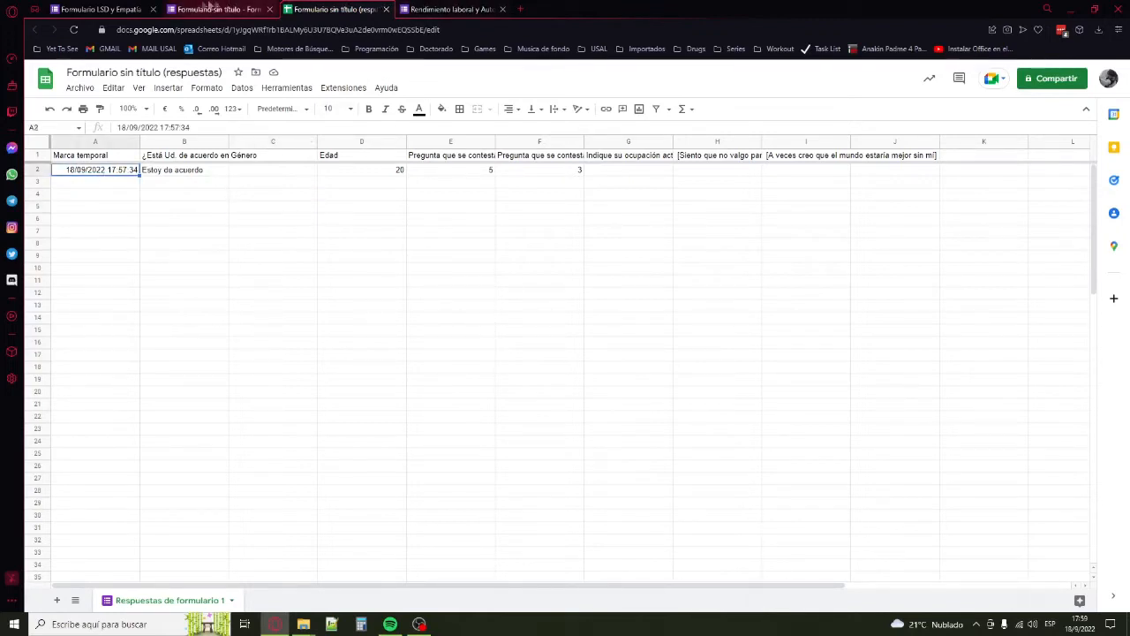
Return to the form editor, look through the response summary and show the questions of "Rendimiento laboral y Autoestima".
{"action": "left_click", "coordinate": [216, 8]}
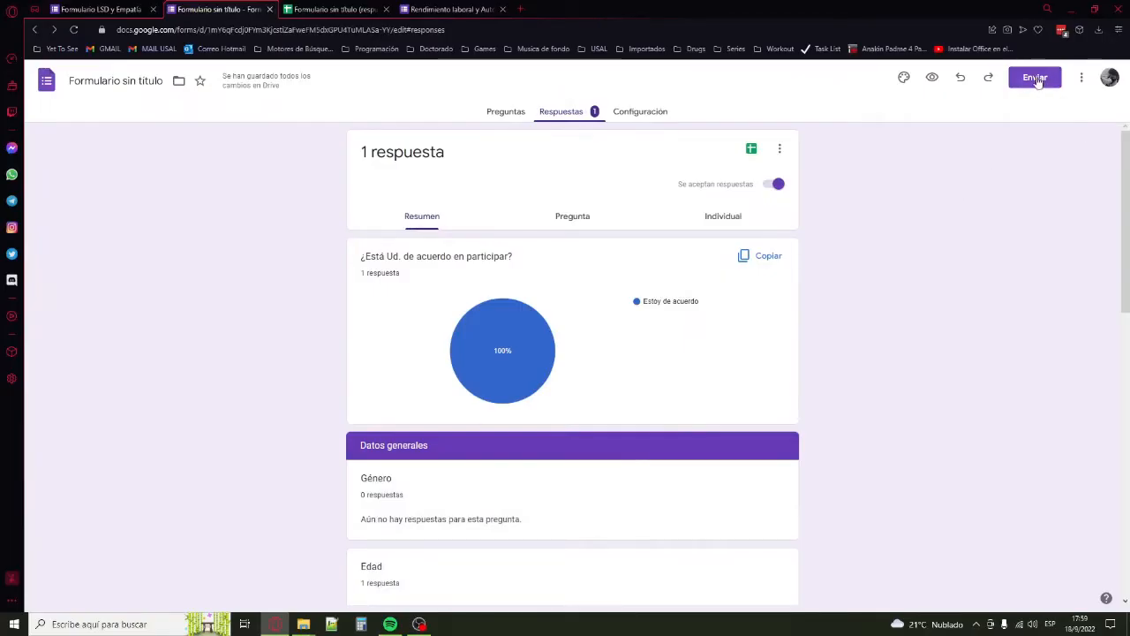
{"action": "scroll", "coordinate": [845, 371], "scroll_direction": "down", "scroll_amount": 10}
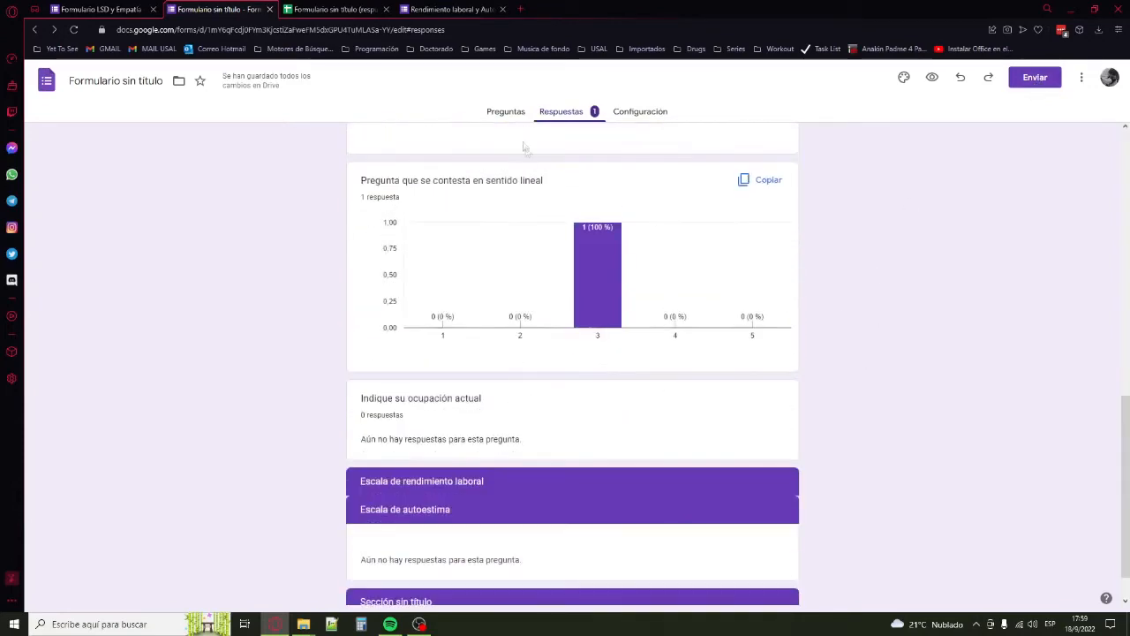
{"action": "left_click", "coordinate": [512, 113]}
{"action": "scroll", "coordinate": [821, 353], "scroll_direction": "down", "scroll_amount": 3}
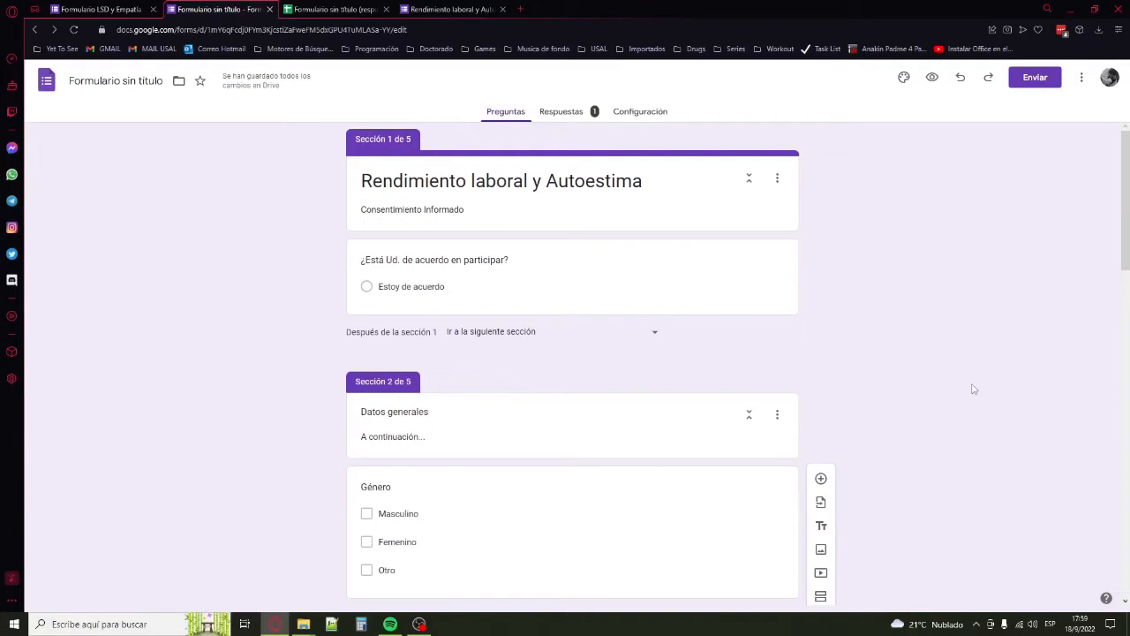
Open the form's sending options, get its shareable link, and shorten the URL.
{"action": "left_click", "coordinate": [1037, 79]}
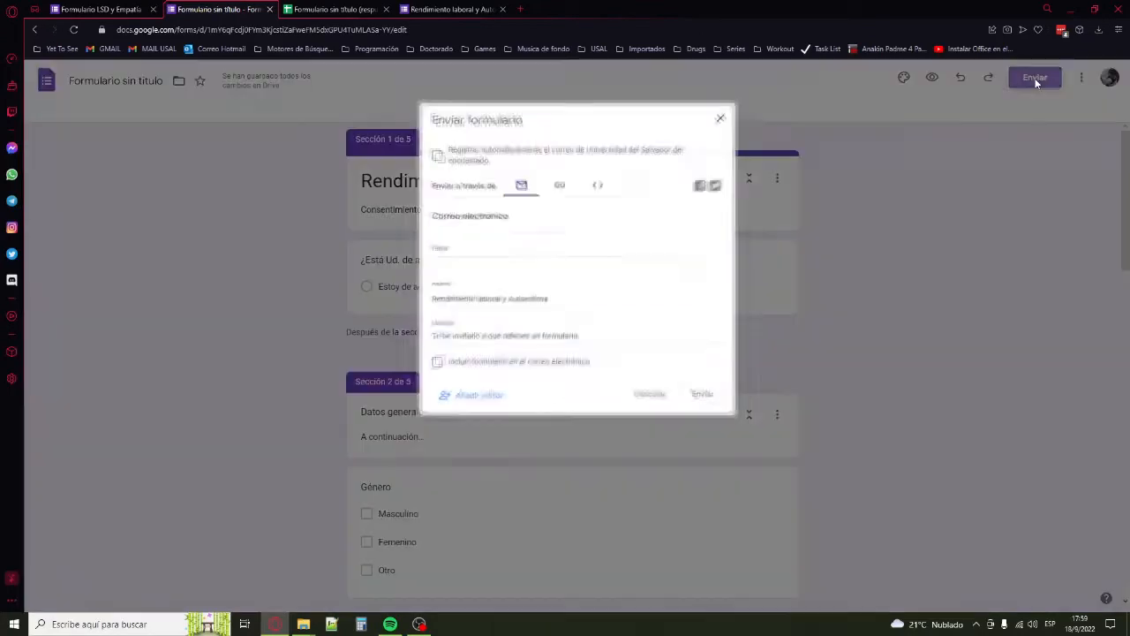
{"action": "left_click", "coordinate": [556, 179]}
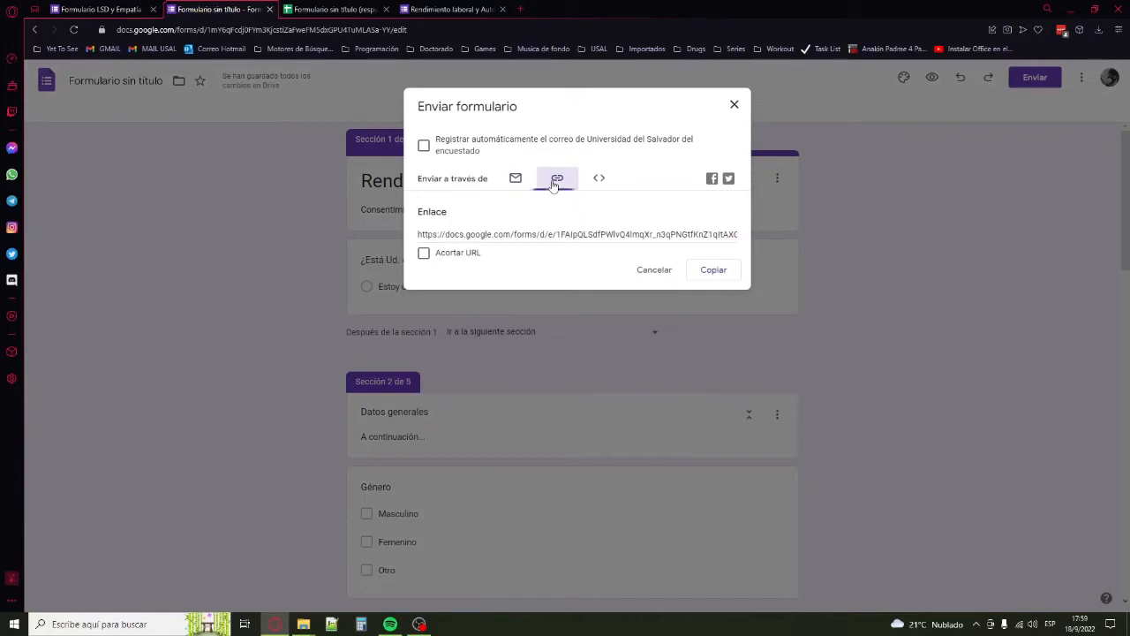
{"action": "left_click", "coordinate": [424, 253]}
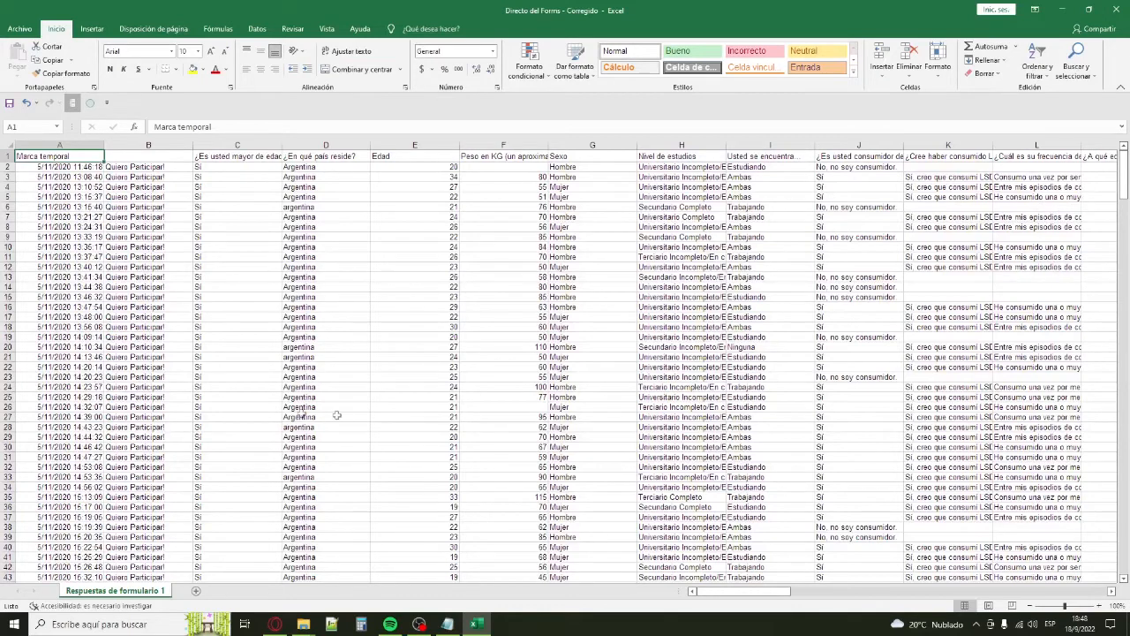
In the Excel workbook of exported responses, examine the question columns A to J one at a time.
{"action": "left_click", "coordinate": [67, 143]}
{"action": "left_click", "coordinate": [148, 145]}
{"action": "left_click", "coordinate": [236, 145]}
{"action": "left_click", "coordinate": [326, 145]}
{"action": "left_click", "coordinate": [415, 145]}
{"action": "left_click", "coordinate": [503, 145]}
{"action": "left_click", "coordinate": [592, 145]}
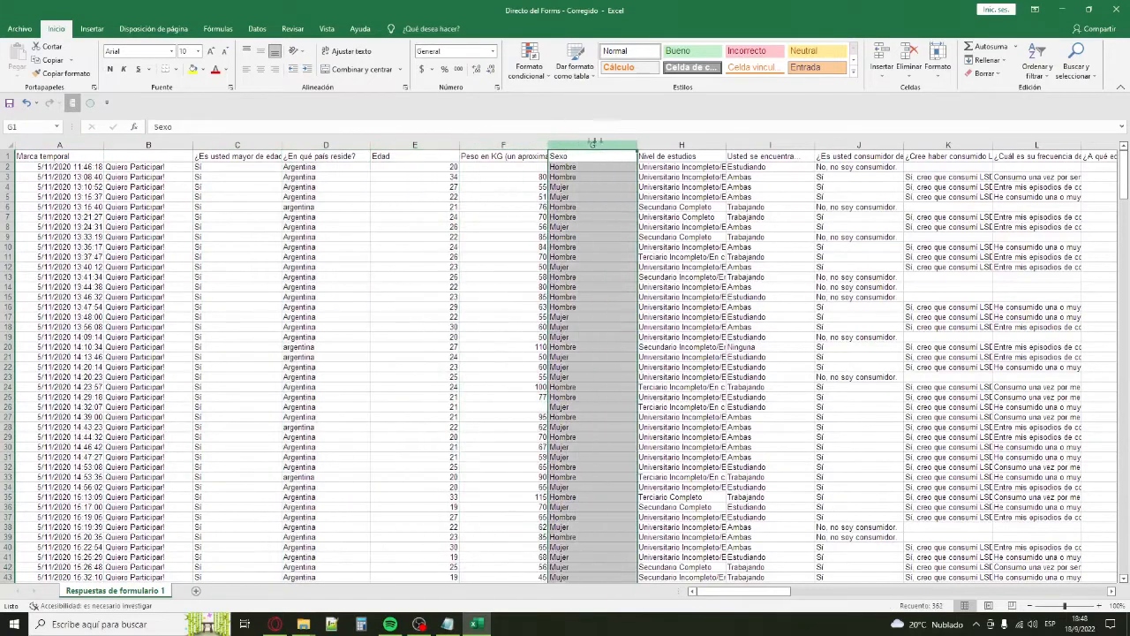
{"action": "left_click", "coordinate": [675, 144]}
{"action": "left_click", "coordinate": [769, 144]}
{"action": "left_click", "coordinate": [858, 145]}
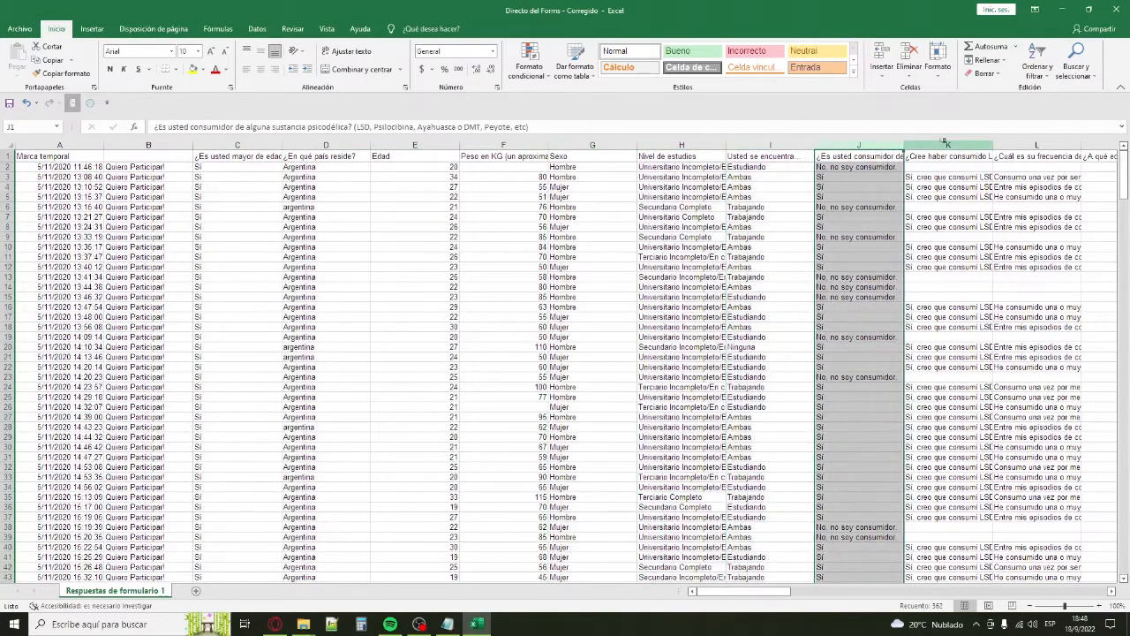
Examine the individual participant records in rows 2 to 7 one at a time.
{"action": "left_click", "coordinate": [7, 166]}
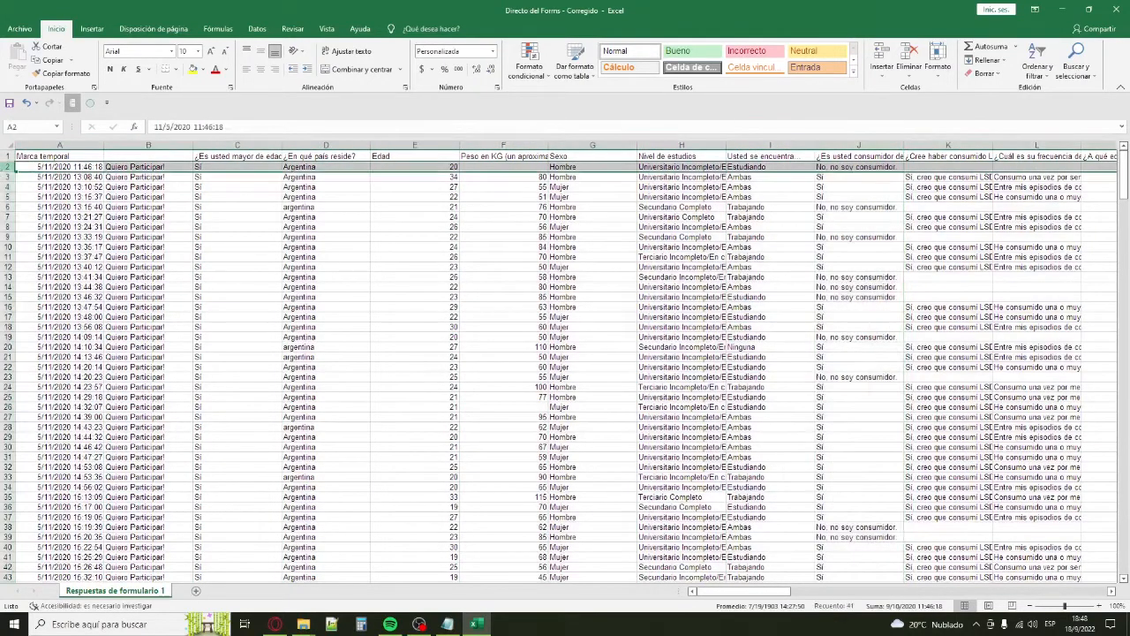
{"action": "left_click", "coordinate": [7, 176]}
{"action": "left_click", "coordinate": [5, 188]}
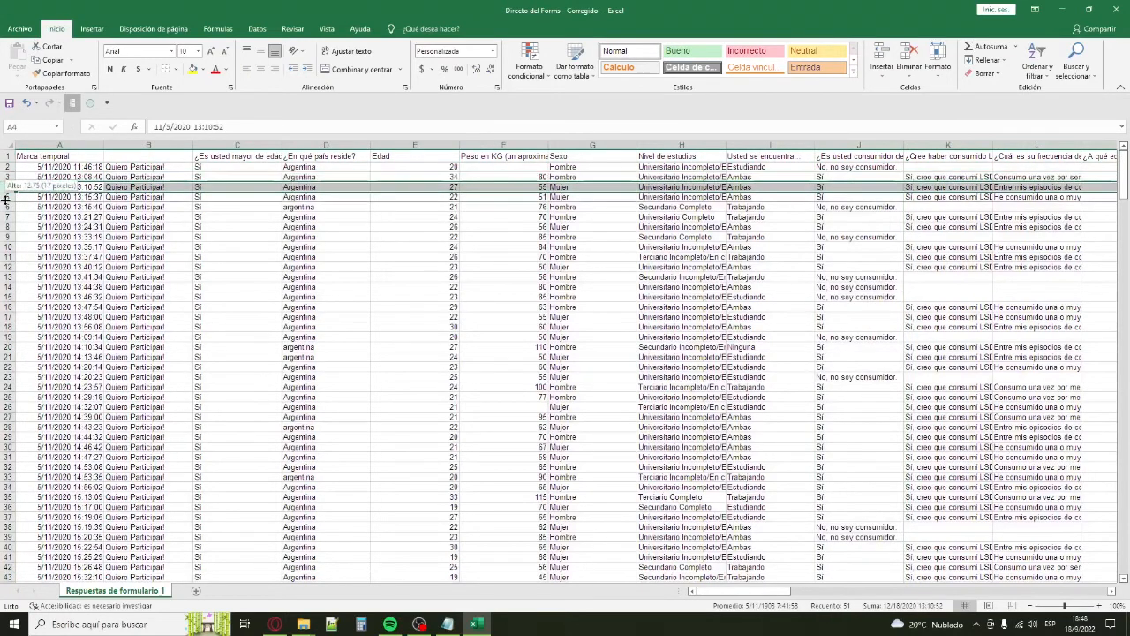
{"action": "left_click", "coordinate": [7, 197]}
{"action": "left_click", "coordinate": [8, 206]}
{"action": "left_click", "coordinate": [8, 216]}
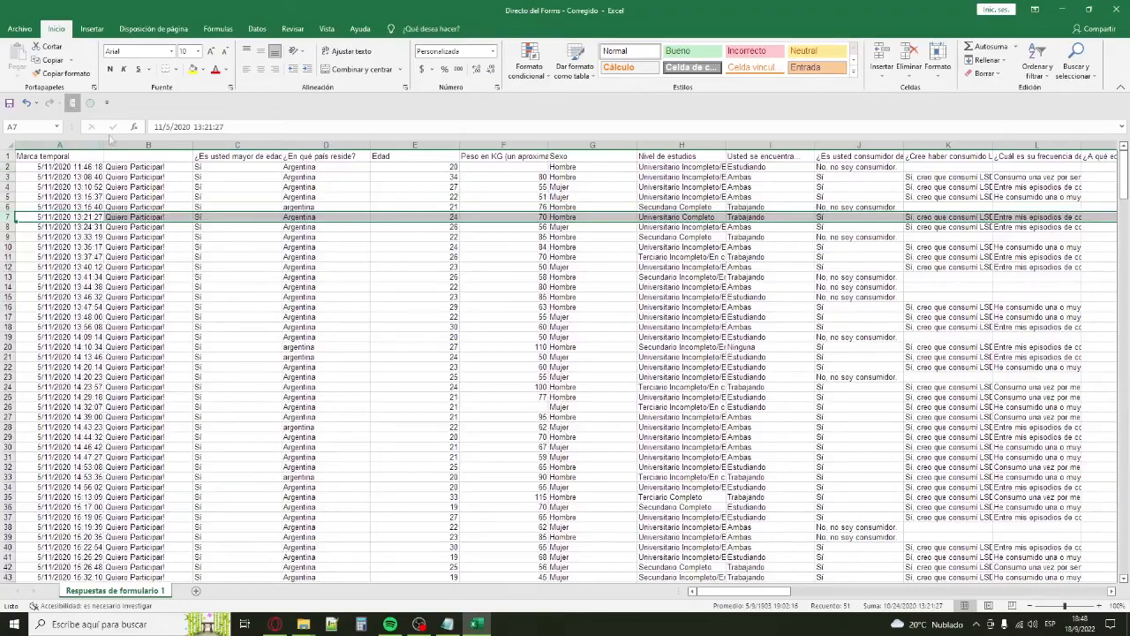
Read through the question headings in row 1, starting from Marca temporal in A1.
{"action": "left_click", "coordinate": [83, 155]}
{"action": "key", "text": "Right"}
{"action": "key", "text": "Right"}
{"action": "key", "text": "Right"}
{"action": "key", "text": "Right"}
{"action": "key", "text": "Right"}
{"action": "key", "text": "Right"}
{"action": "key", "text": "Right"}
{"action": "key", "text": "Right"}
{"action": "key", "text": "Right"}
{"action": "key", "text": "Right"}
{"action": "key", "text": "Right"}
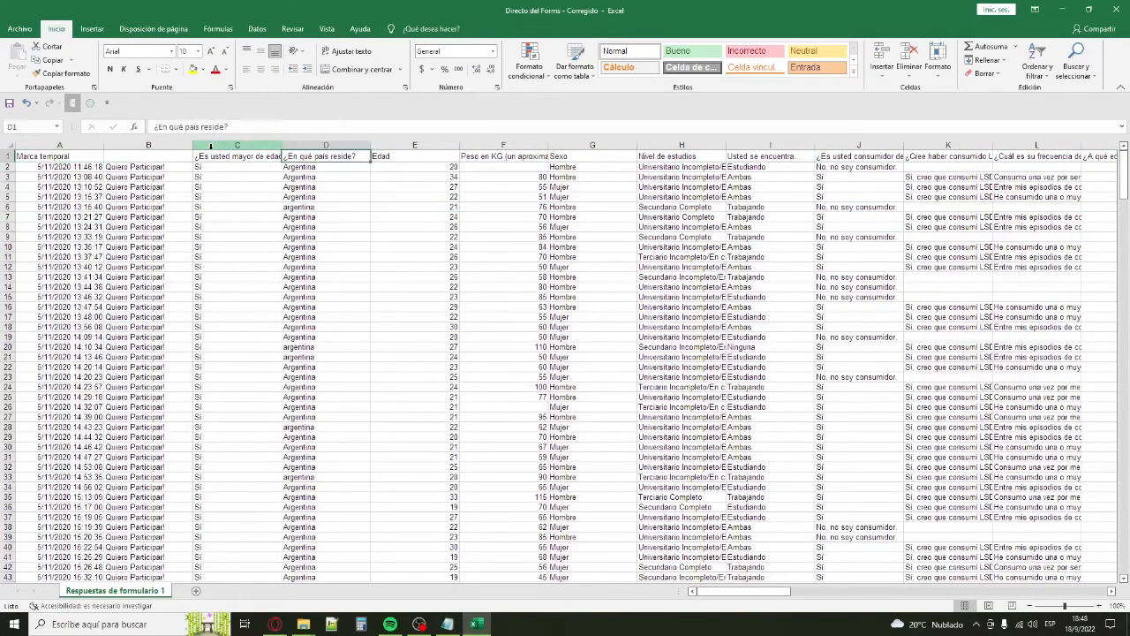
{"action": "key", "text": "Right"}
{"action": "key", "text": "Right"}
{"action": "key", "text": "Right"}
{"action": "key", "text": "Right"}
{"action": "key", "text": "Right"}
{"action": "key", "text": "Right"}
{"action": "key", "text": "Right"}
{"action": "key", "text": "Right"}
{"action": "key", "text": "Right"}
{"action": "key", "text": "Right"}
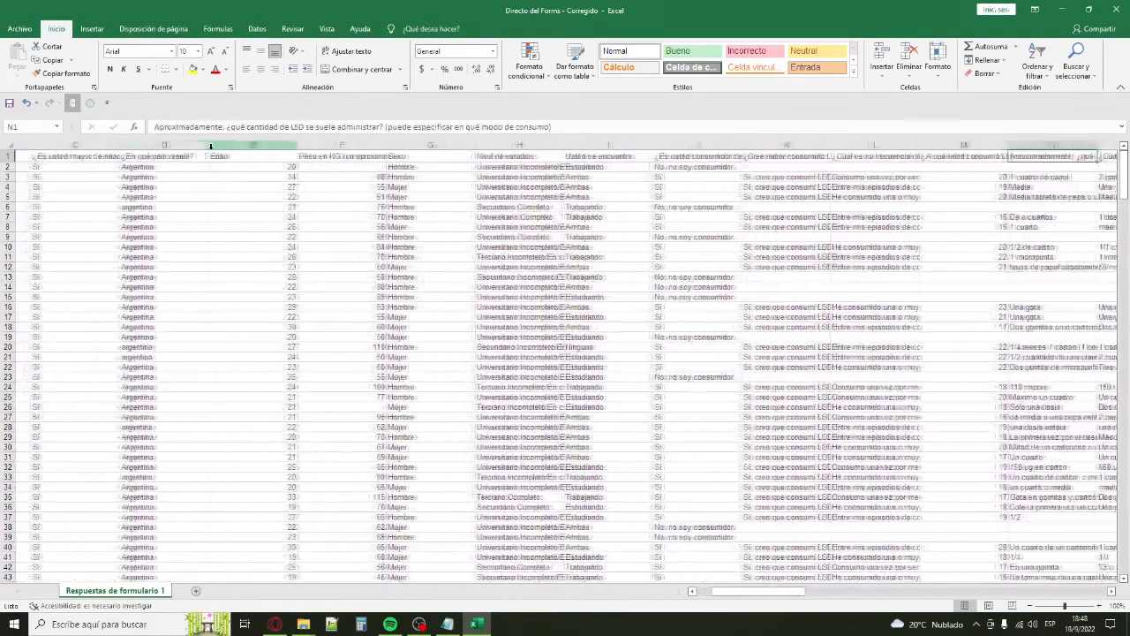
{"action": "key", "text": "Right"}
{"action": "key", "text": "Right"}
Return to the start of the sheet and look down and back up the participant records in column A.
{"action": "key", "text": "ctrl+Home"}
{"action": "key", "text": "Down"}
{"action": "key", "text": "Down"}
{"action": "key", "text": "Down"}
{"action": "key", "text": "Down"}
{"action": "key", "text": "Down"}
{"action": "key", "text": "Down"}
{"action": "key", "text": "Down"}
{"action": "key", "text": "Down"}
{"action": "key", "text": "Down"}
{"action": "key", "text": "Down"}
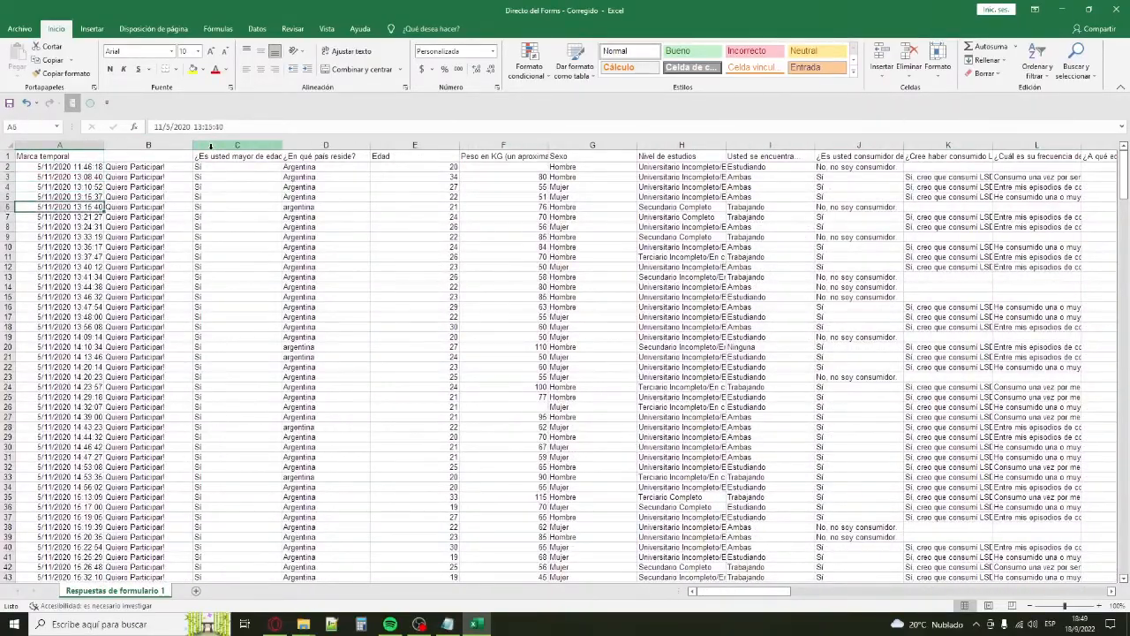
{"action": "key", "text": "Up"}
{"action": "key", "text": "Up"}
{"action": "key", "text": "Up"}
{"action": "key", "text": "Up"}
{"action": "key", "text": "Up"}
{"action": "key", "text": "Up"}
{"action": "key", "text": "Up"}
{"action": "key", "text": "Up"}
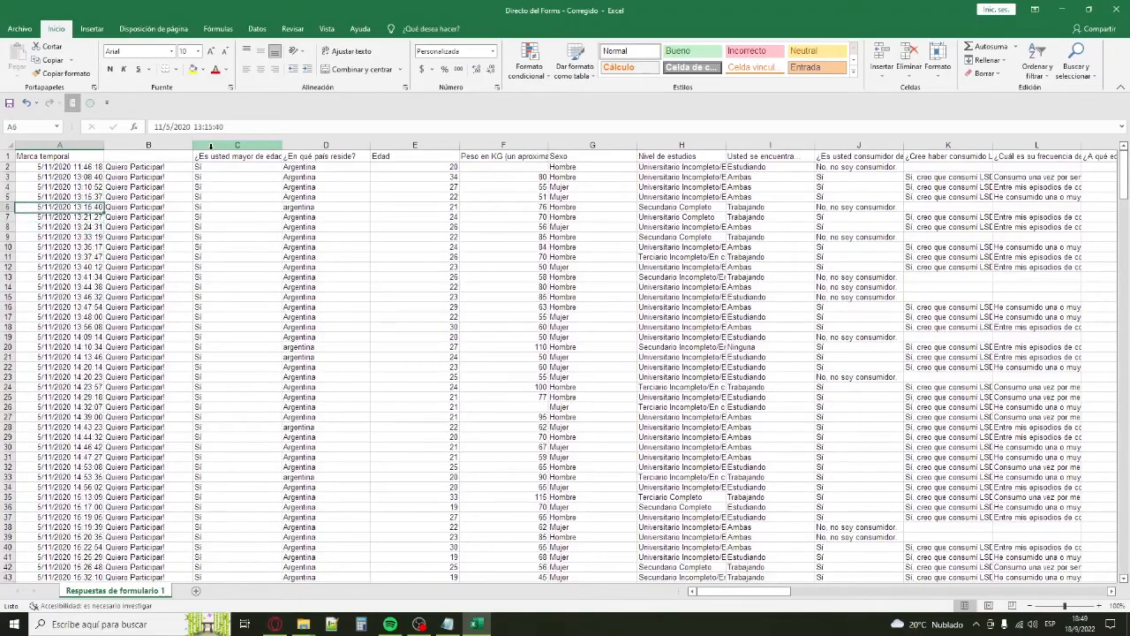
Review one participant's answers across the questionnaire columns in row 3 and return to column A.
{"action": "key", "text": "Right"}
{"action": "key", "text": "Right"}
{"action": "key", "text": "Right"}
{"action": "key", "text": "Right"}
{"action": "key", "text": "Right"}
{"action": "key", "text": "Right"}
{"action": "key", "text": "Right"}
{"action": "key", "text": "Right"}
{"action": "key", "text": "Right"}
{"action": "key", "text": "Right"}
{"action": "key", "text": "Right"}
{"action": "key", "text": "Right"}
{"action": "key", "text": "Right"}
{"action": "key", "text": "Right"}
{"action": "key", "text": "Right"}
{"action": "key", "text": "Right"}
{"action": "key", "text": "Right"}
{"action": "key", "text": "Right"}
{"action": "key", "text": "Right"}
{"action": "key", "text": "Right"}
{"action": "key", "text": "Right"}
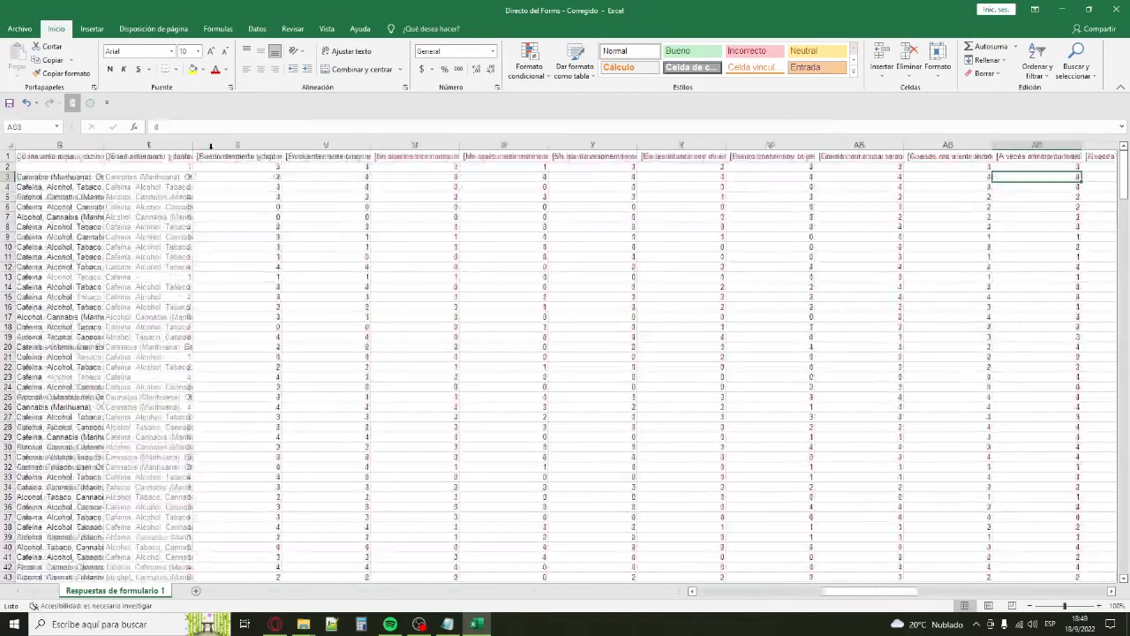
{"action": "key", "text": "Left"}
{"action": "key", "text": "Left"}
{"action": "key", "text": "Left"}
{"action": "key", "text": "Left"}
{"action": "key", "text": "Left"}
{"action": "key", "text": "Left"}
{"action": "key", "text": "Left"}
{"action": "key", "text": "Left"}
{"action": "key", "text": "Left"}
{"action": "key", "text": "Left"}
{"action": "key", "text": "Left"}
{"action": "key", "text": "Left"}
{"action": "key", "text": "Left"}
{"action": "key", "text": "Left"}
{"action": "key", "text": "Left"}
{"action": "key", "text": "Left"}
{"action": "key", "text": "Left"}
{"action": "key", "text": "Left"}
{"action": "key", "text": "Left"}
{"action": "key", "text": "Left"}
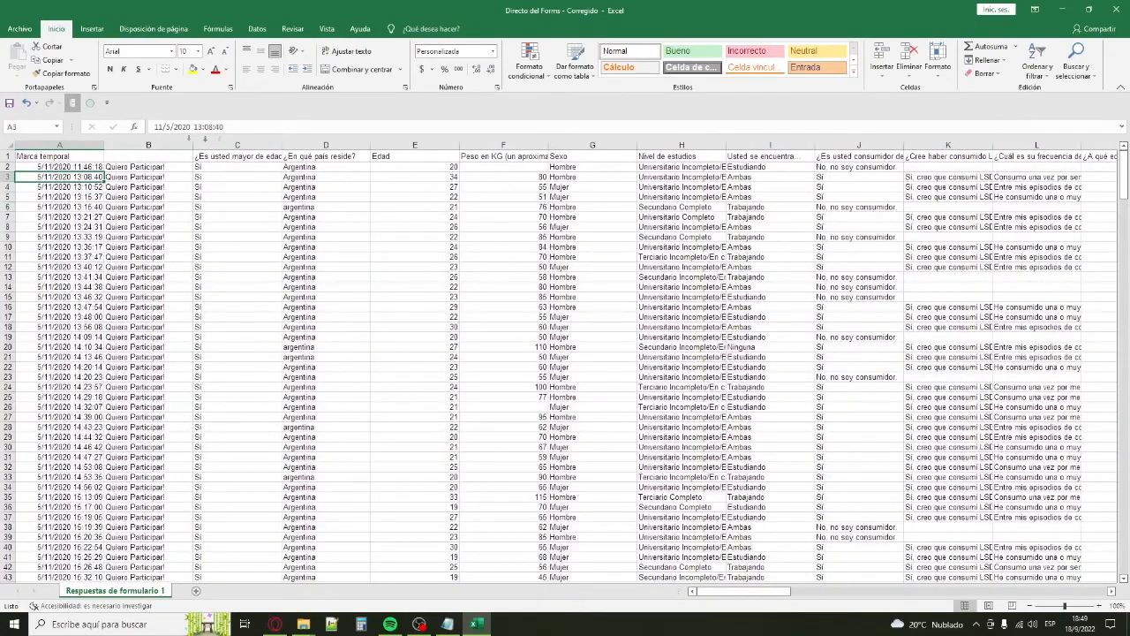
Turn on filters for the whole header row of the responses sheet.
{"action": "left_click", "coordinate": [310, 267]}
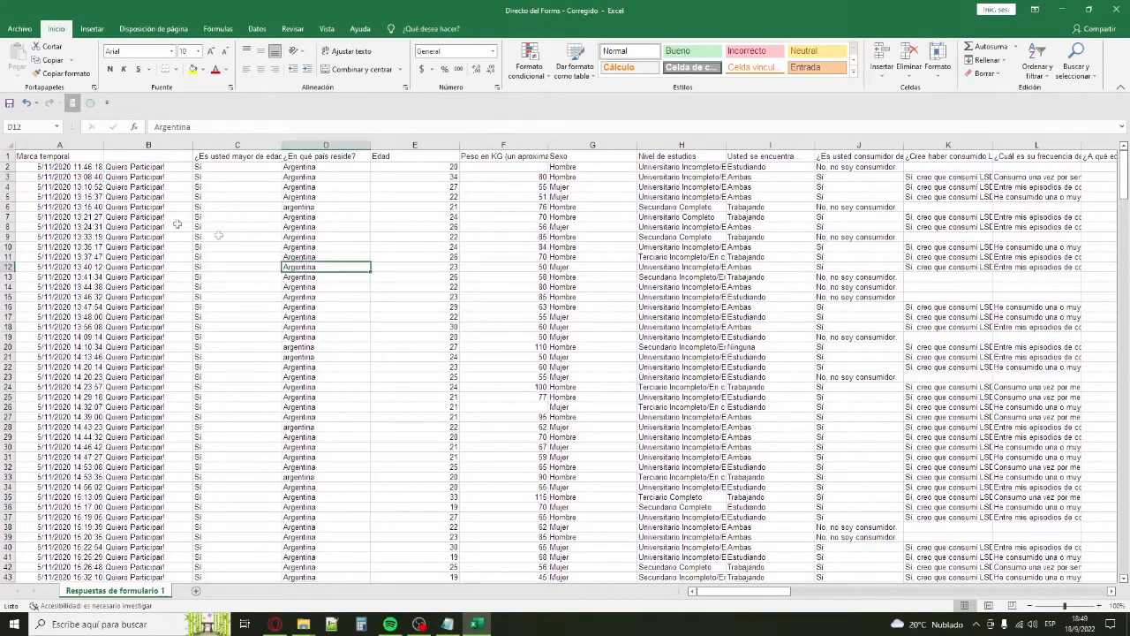
{"action": "left_click", "coordinate": [5, 156]}
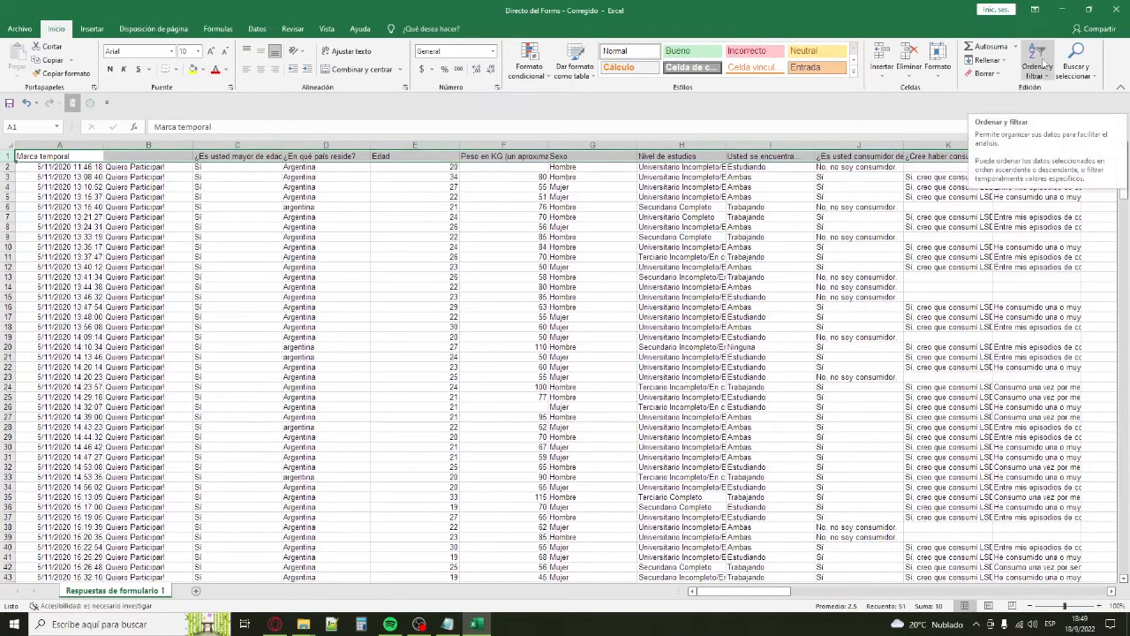
{"action": "left_click", "coordinate": [1044, 62]}
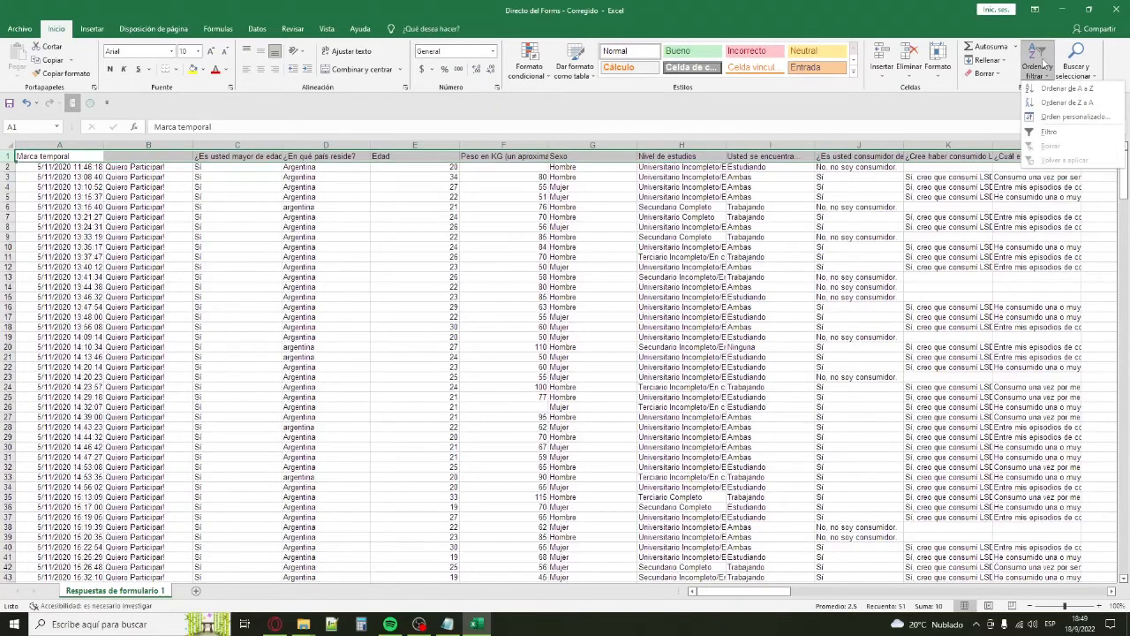
{"action": "left_click", "coordinate": [1062, 138]}
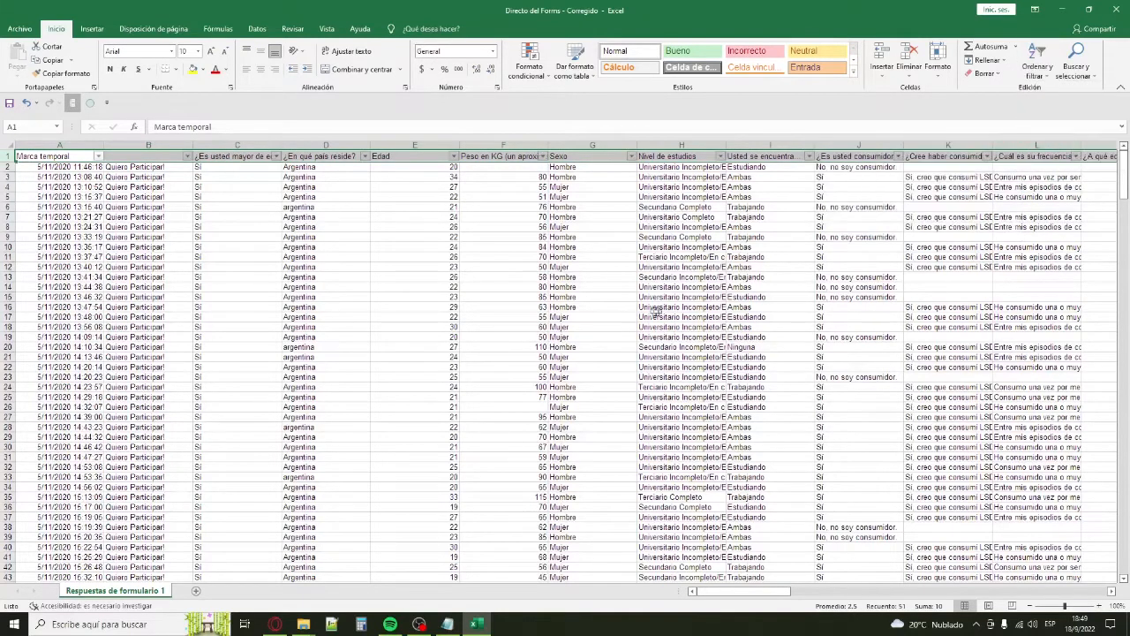
{"action": "left_click", "coordinate": [638, 309]}
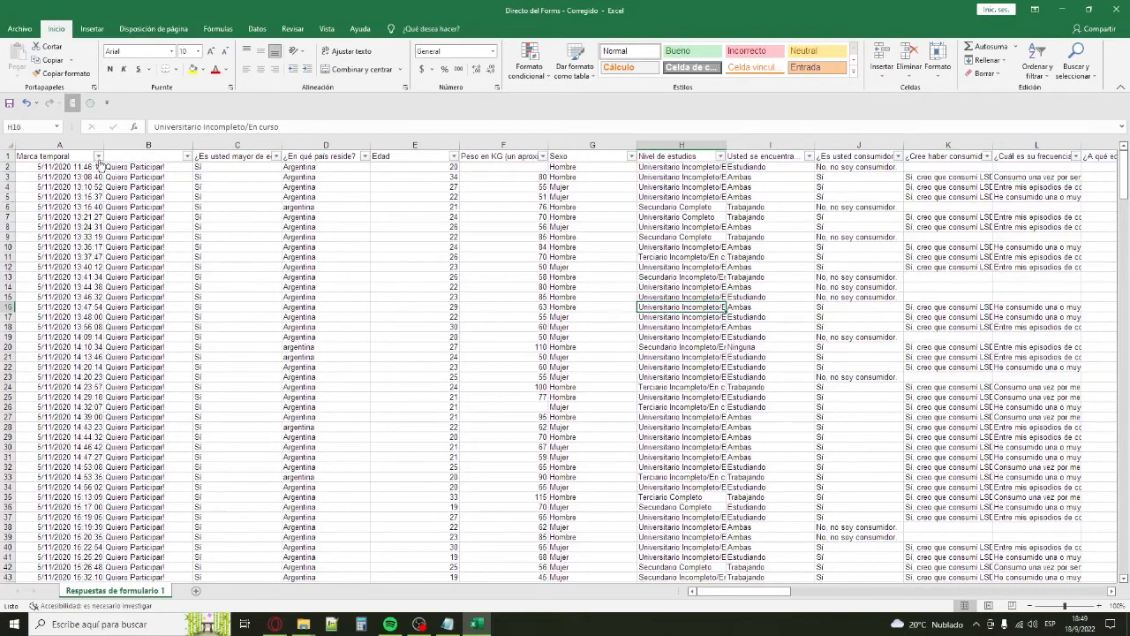
Filter the Sexo column to show only Hombre and look through the filtered records.
{"action": "left_click", "coordinate": [610, 219]}
{"action": "left_click", "coordinate": [589, 171]}
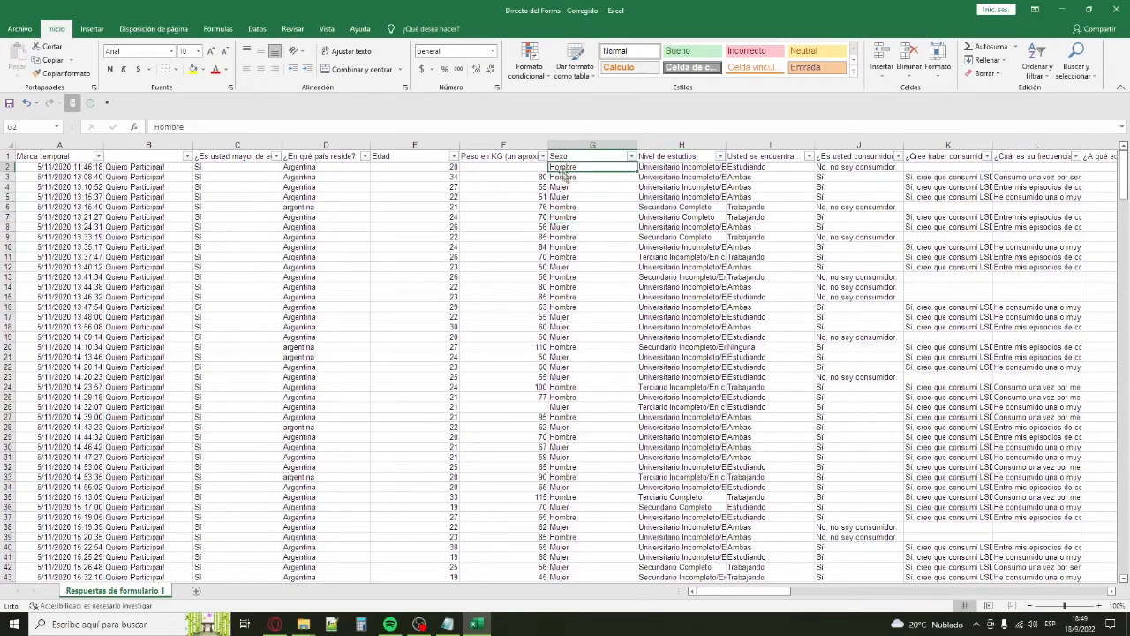
{"action": "left_click", "coordinate": [590, 156]}
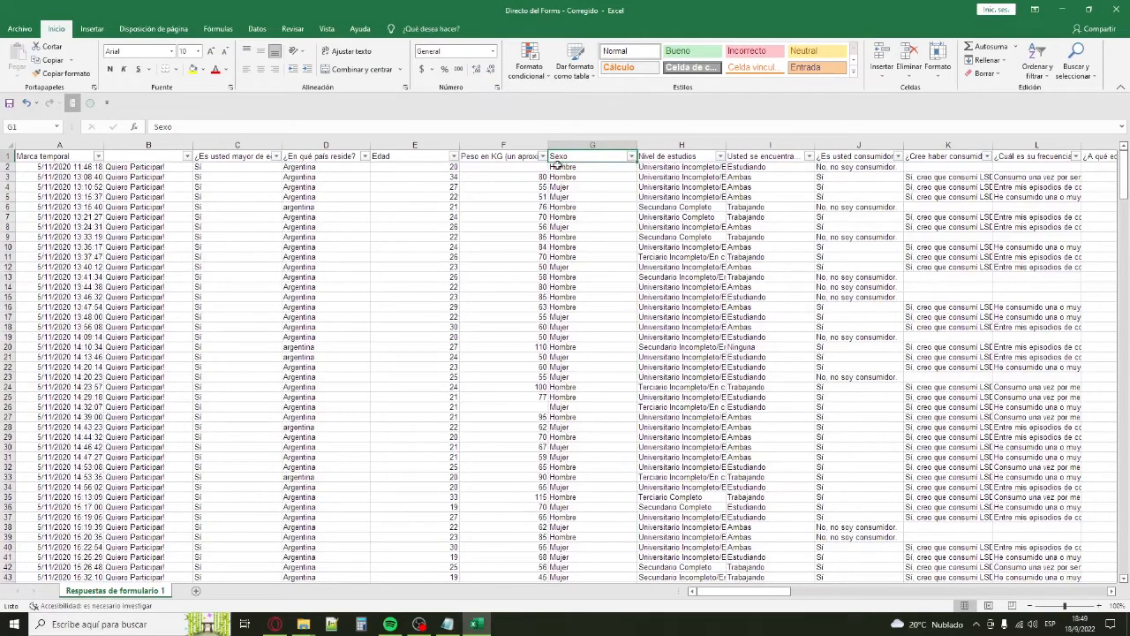
{"action": "left_click", "coordinate": [631, 156]}
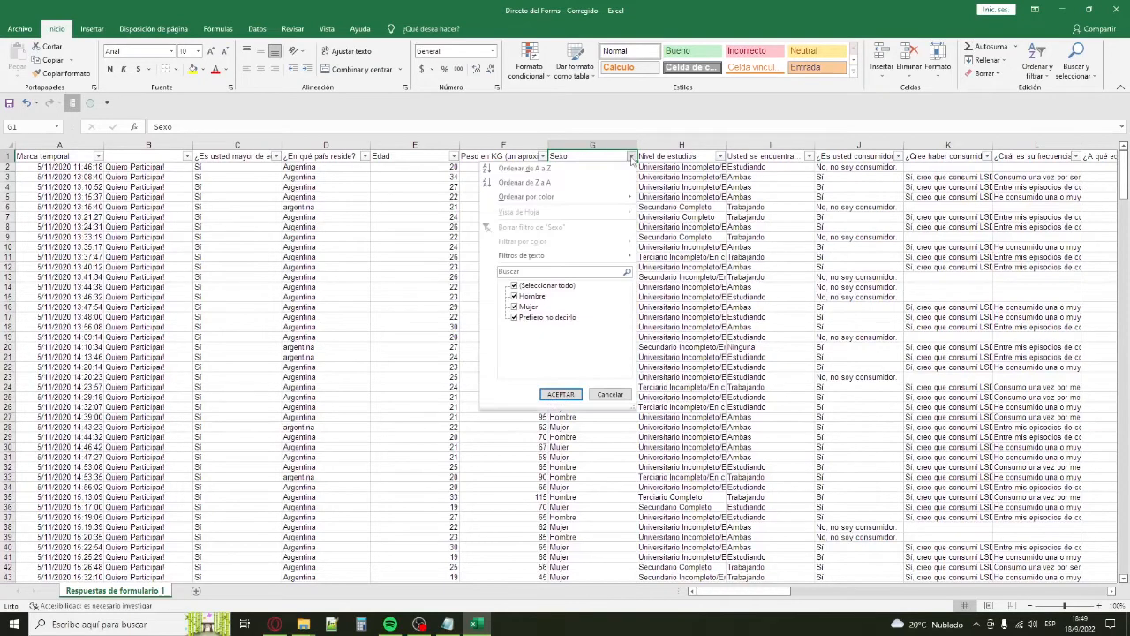
{"action": "left_click", "coordinate": [559, 287]}
{"action": "left_click", "coordinate": [526, 296]}
{"action": "left_click", "coordinate": [561, 393]}
{"action": "scroll", "coordinate": [572, 318], "scroll_direction": "down", "scroll_amount": 20}
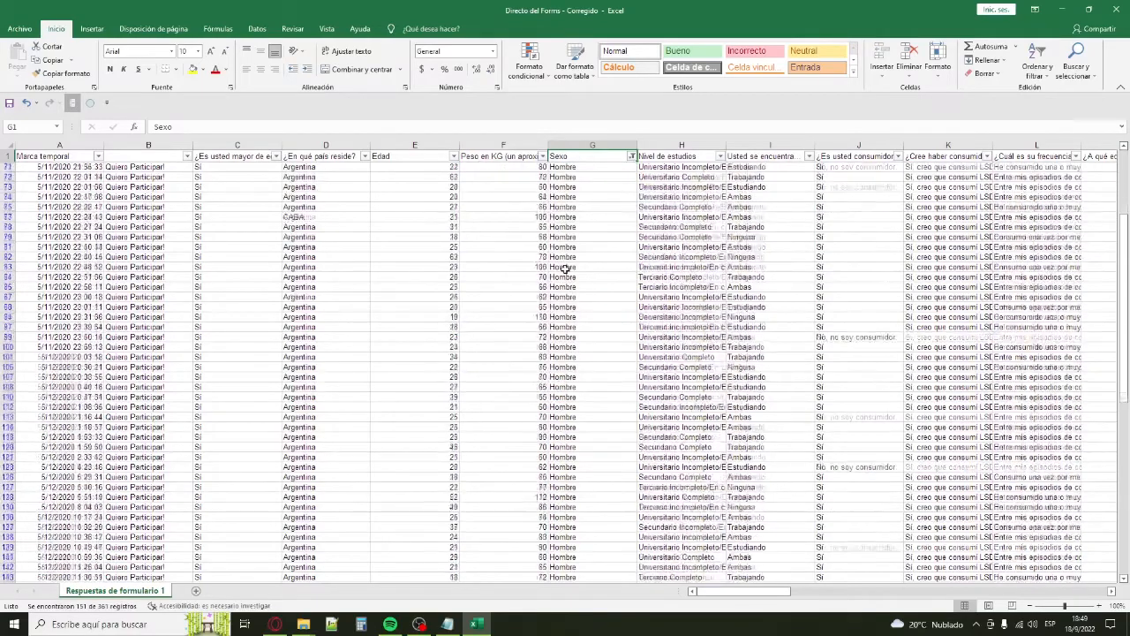
{"action": "scroll", "coordinate": [565, 270], "scroll_direction": "up", "scroll_amount": 1}
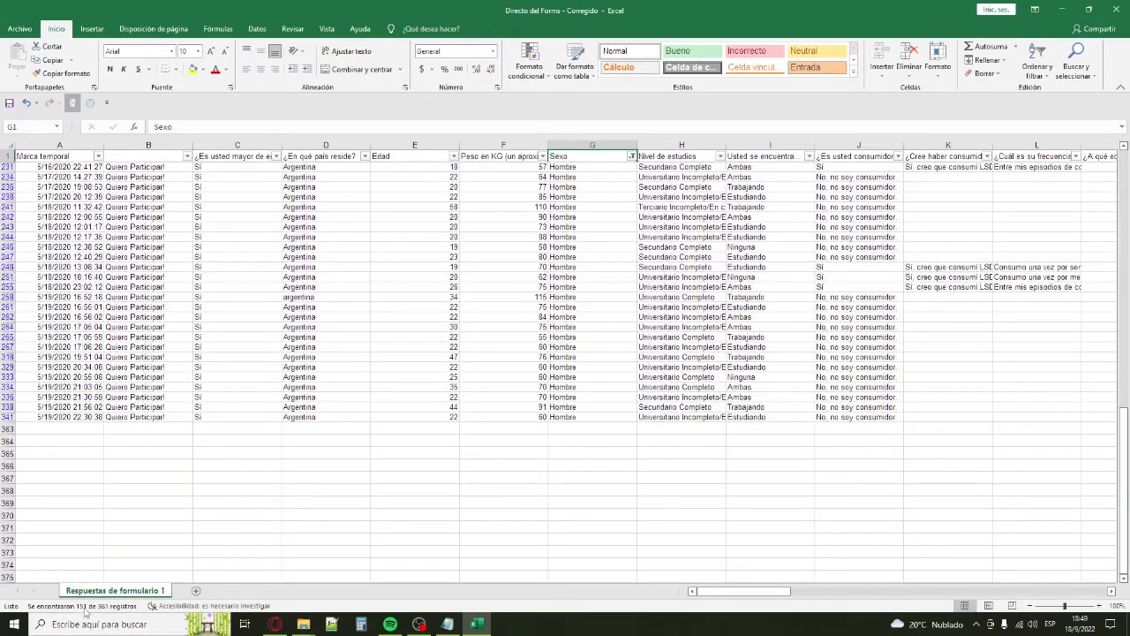
{"action": "scroll", "coordinate": [572, 350], "scroll_direction": "up", "scroll_amount": 20}
{"action": "scroll", "coordinate": [572, 351], "scroll_direction": "up", "scroll_amount": 18}
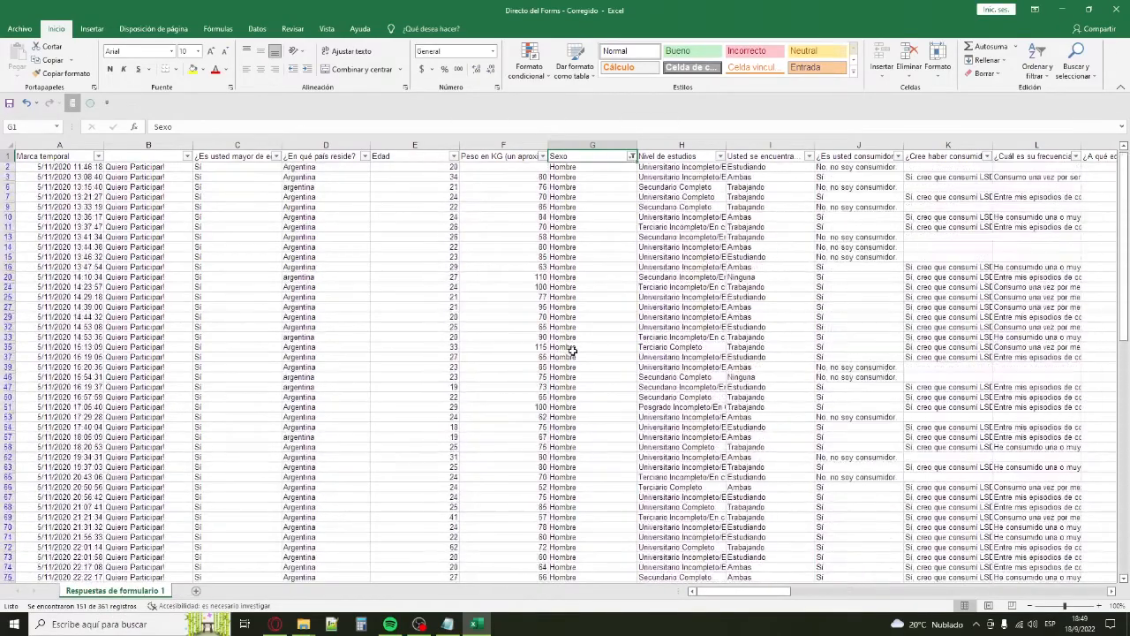
Set the Sexo filter back to all values so every record is shown.
{"action": "left_click", "coordinate": [631, 156]}
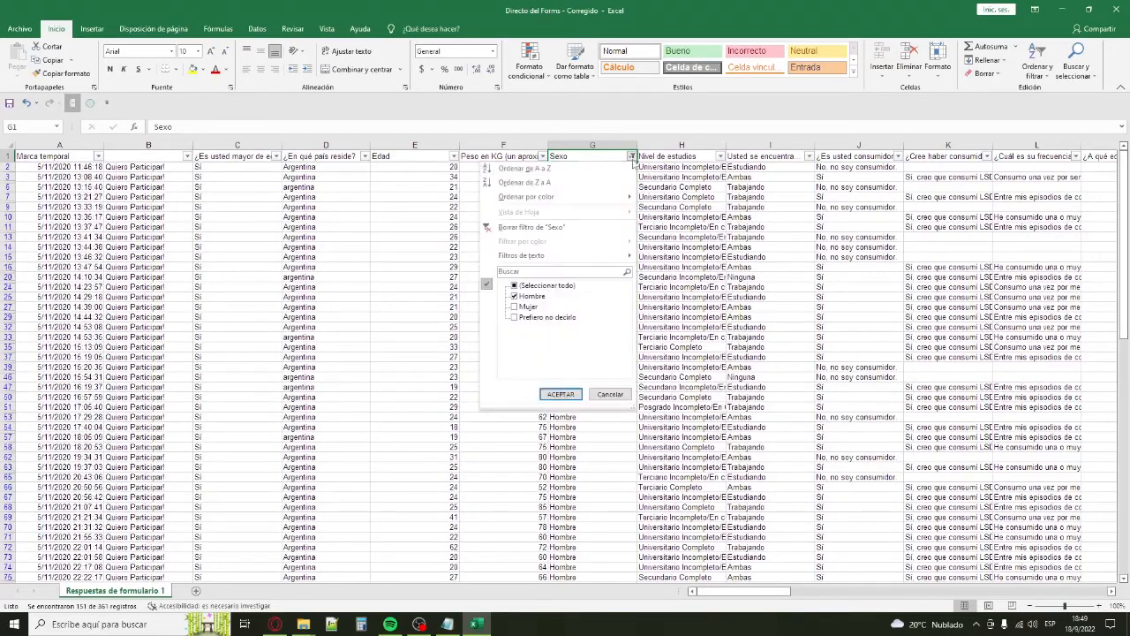
{"action": "left_click", "coordinate": [515, 285]}
{"action": "left_click", "coordinate": [561, 394]}
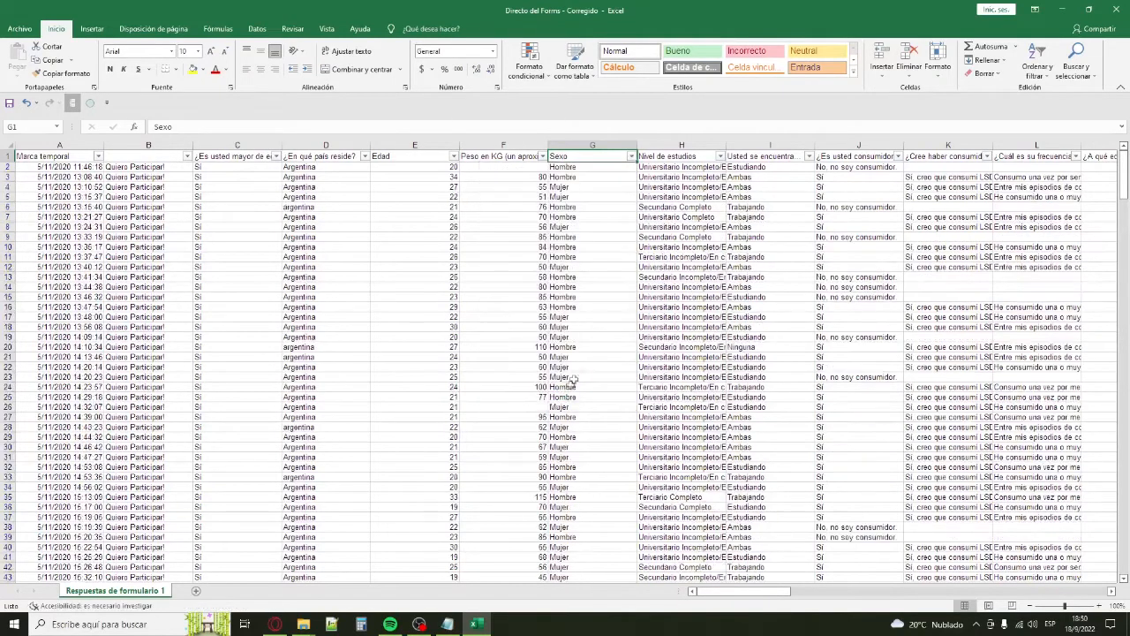
{"action": "left_click", "coordinate": [890, 198]}
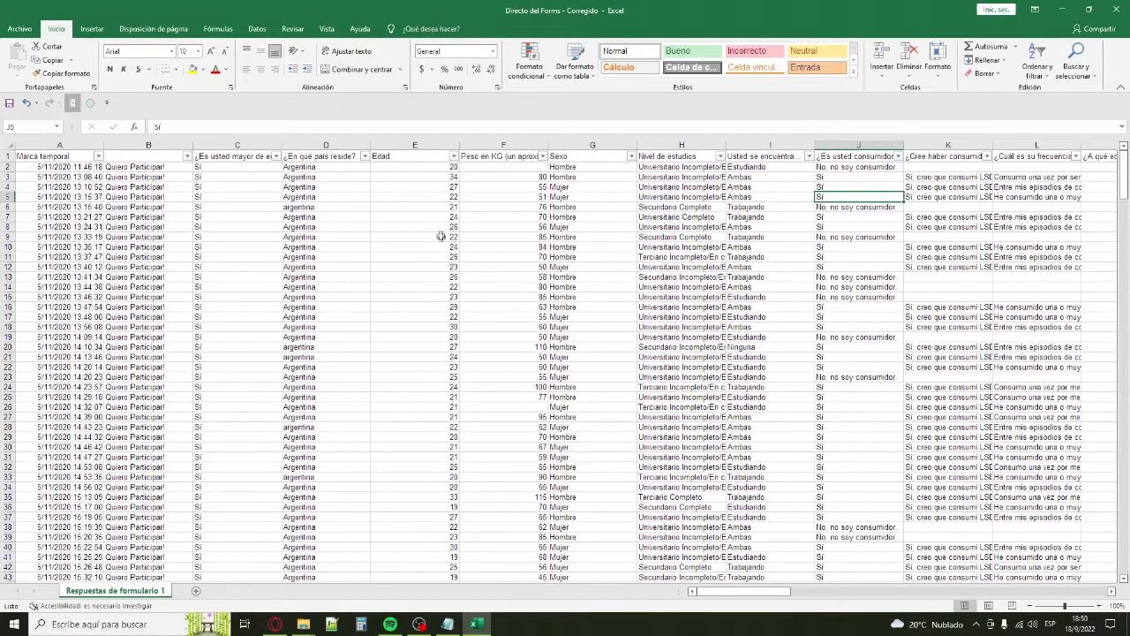
{"action": "left_click", "coordinate": [670, 177]}
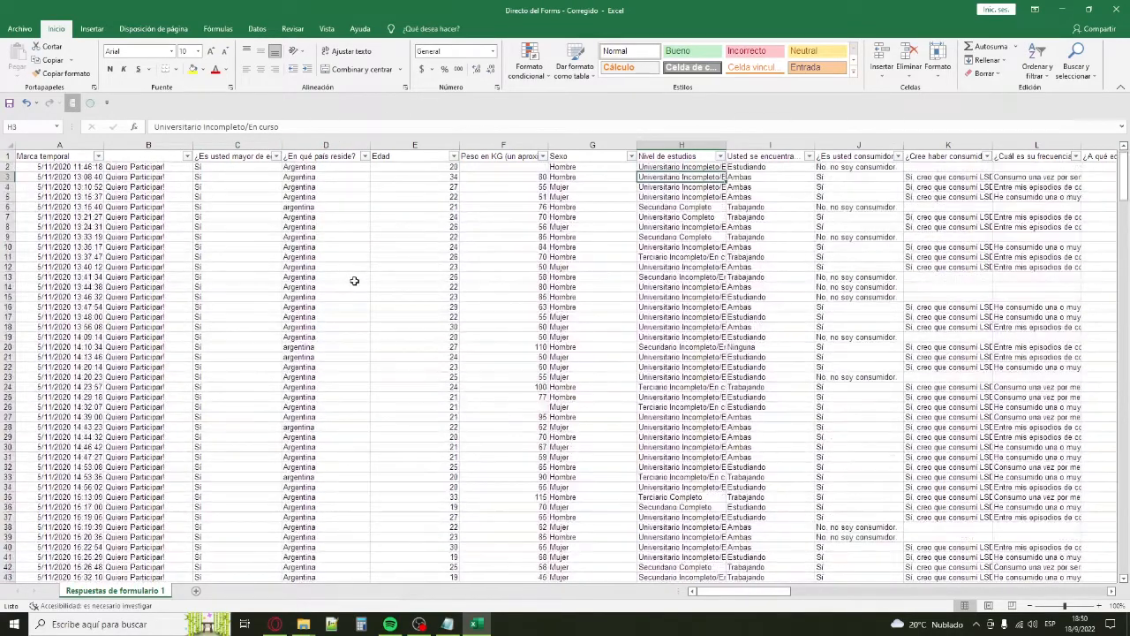
In the country of residence column, replace D12 with Brasil and D13 and D14 with Chile.
{"action": "left_click", "coordinate": [325, 144]}
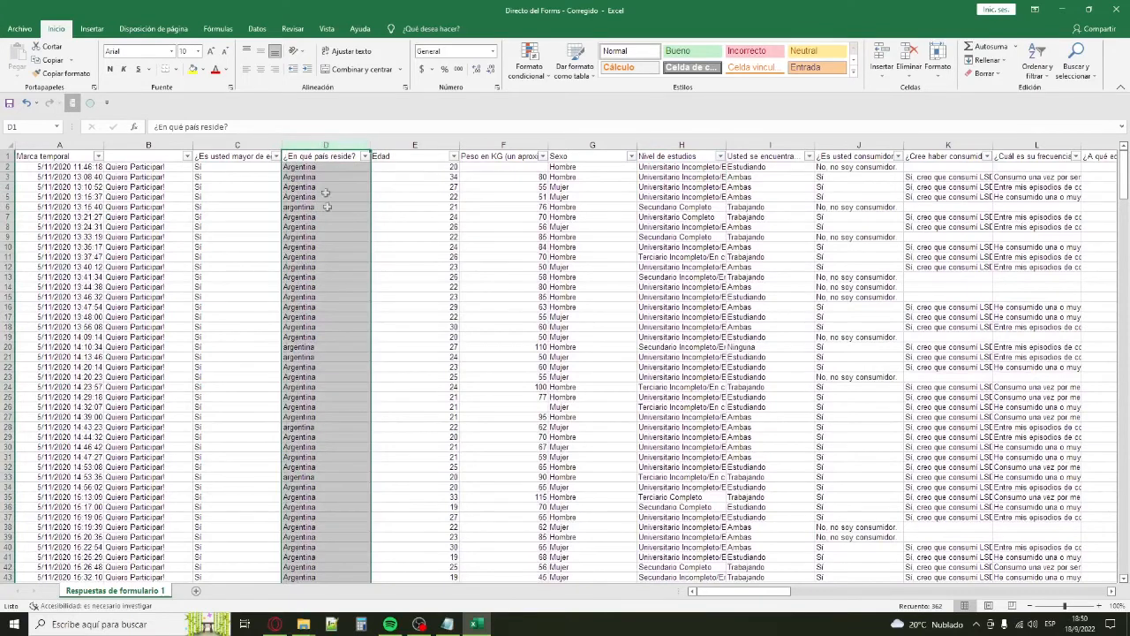
{"action": "left_click", "coordinate": [324, 269]}
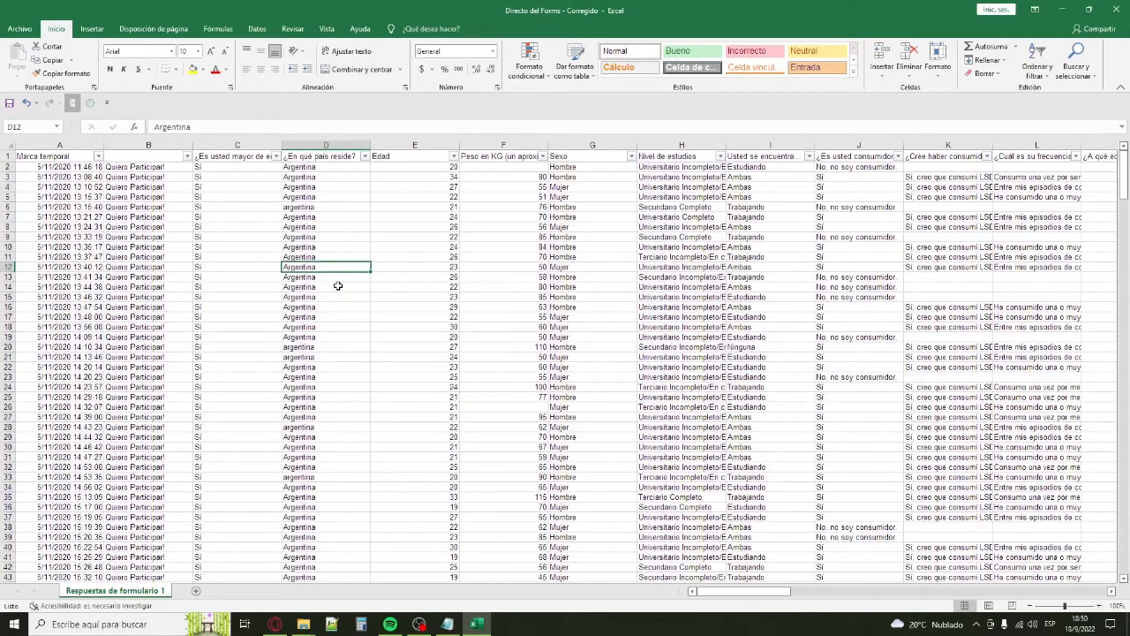
{"action": "type", "text": "Brasil"}
{"action": "key", "text": "Return"}
{"action": "type", "text": "Chile"}
{"action": "key", "text": "Return"}
{"action": "type", "text": "Chile"}
{"action": "key", "text": "Return"}
Replace the country of residence in D15 with Brasil and in D16 with Paraguay.
{"action": "type", "text": "BRasil"}
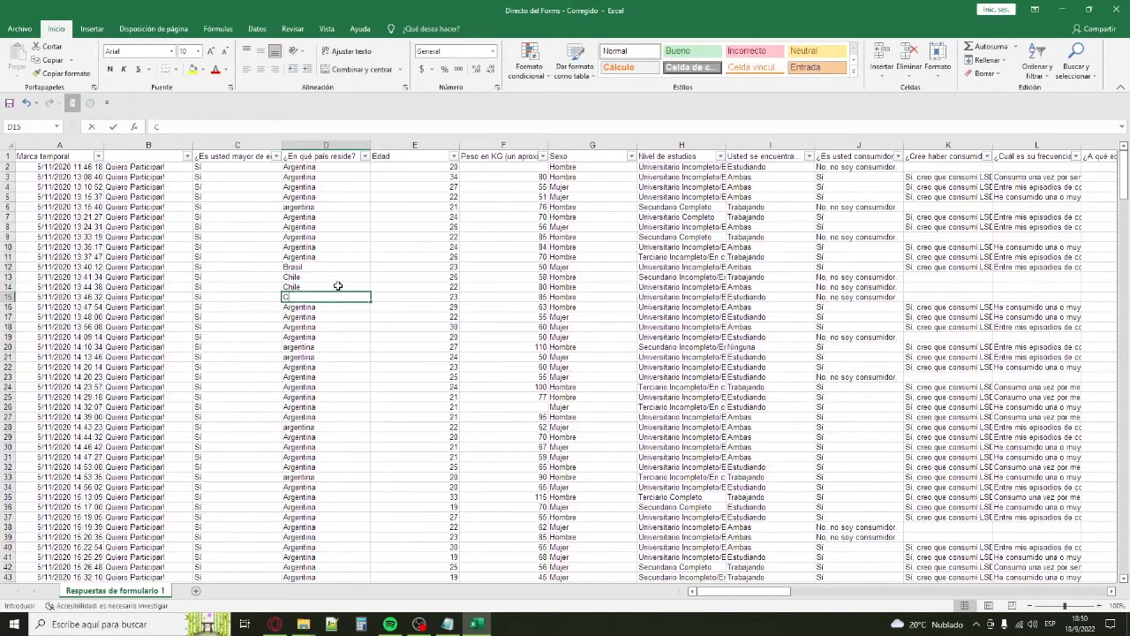
{"action": "key", "text": "BackSpace"}
{"action": "key", "text": "BackSpace"}
{"action": "key", "text": "BackSpace"}
{"action": "key", "text": "BackSpace"}
{"action": "key", "text": "BackSpace"}
{"action": "type", "text": "rasil"}
{"action": "key", "text": "Return"}
{"action": "type", "text": "Pargau"}
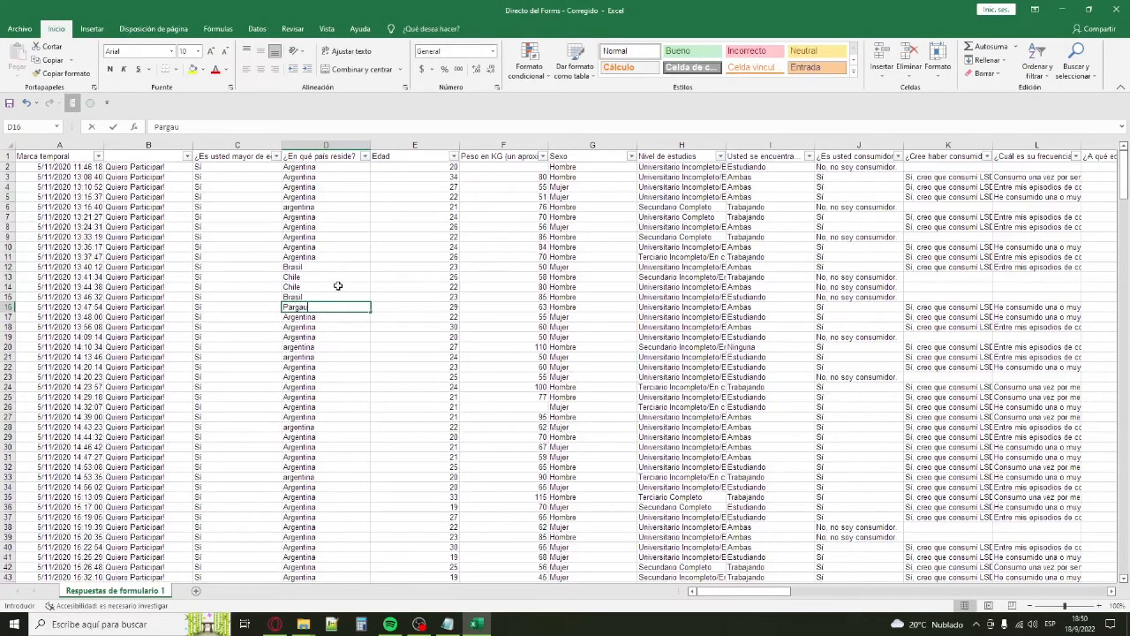
{"action": "key", "text": "BackSpace"}
{"action": "type", "text": "uay"}
{"action": "key", "text": "Return"}
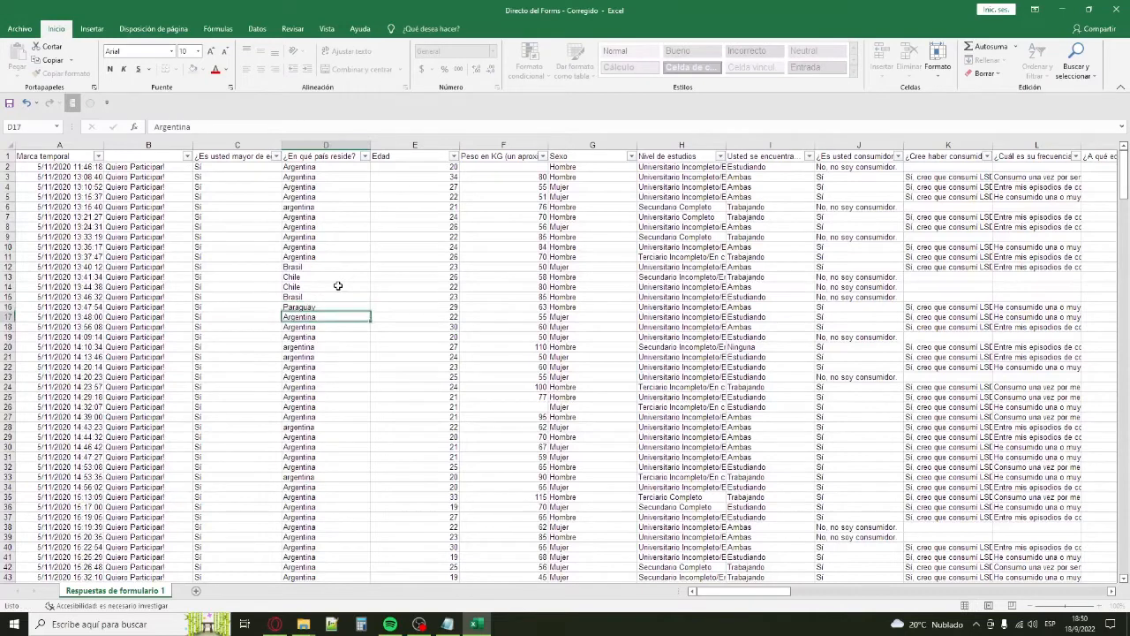
Select the header cell of the country of residence column, D1.
{"action": "left_click", "coordinate": [339, 285]}
{"action": "left_click", "coordinate": [353, 238]}
{"action": "left_click", "coordinate": [358, 159]}
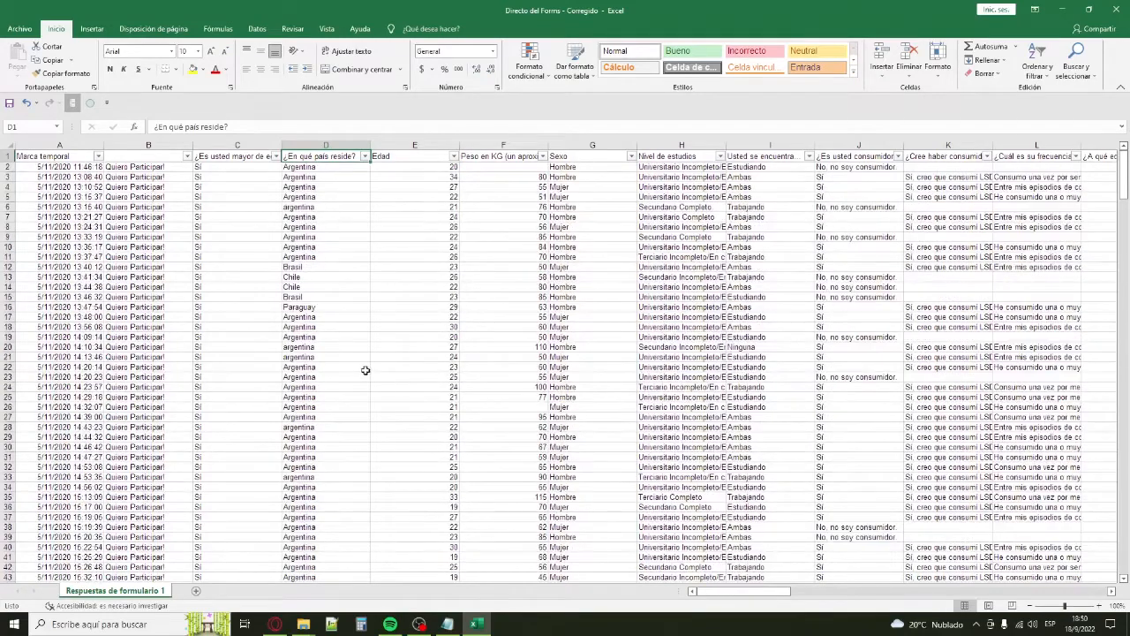
Try limiting the country of residence filter to Argentina, Argentina, CABA, both Buenos Aires variants and CABA, then reselect all values.
{"action": "left_click", "coordinate": [365, 156]}
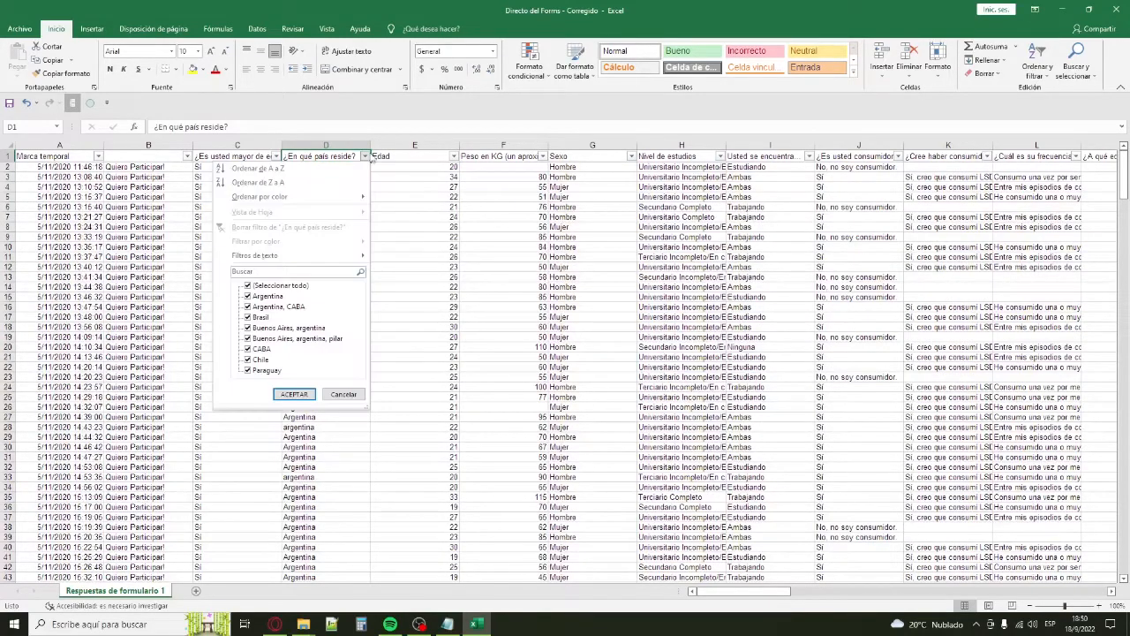
{"action": "left_click", "coordinate": [281, 285]}
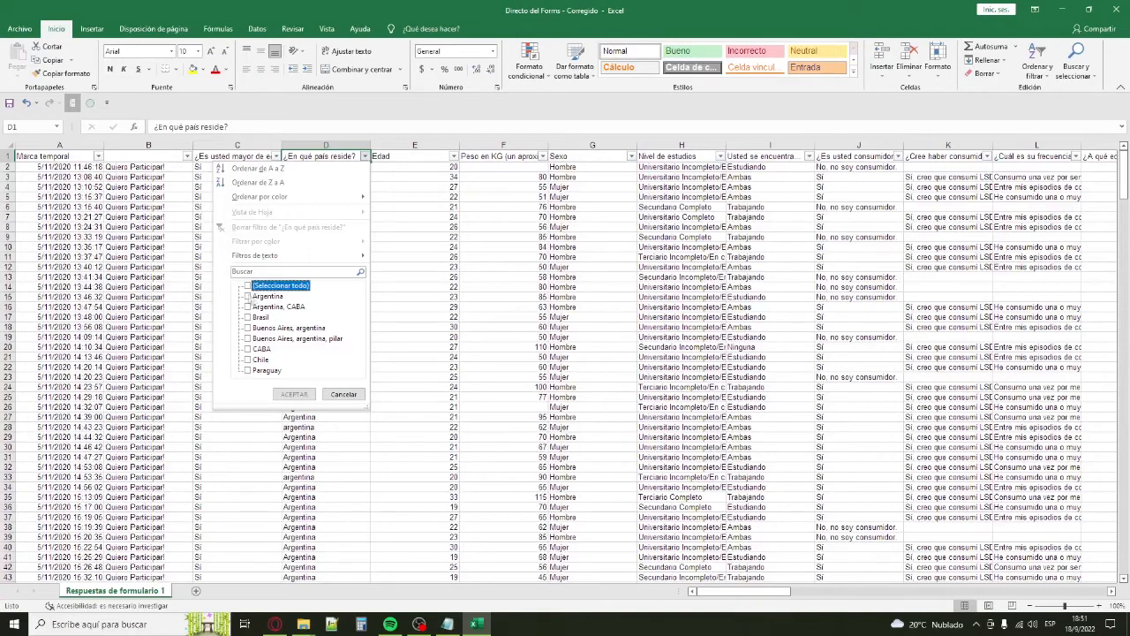
{"action": "left_click", "coordinate": [270, 297]}
{"action": "left_click", "coordinate": [288, 308]}
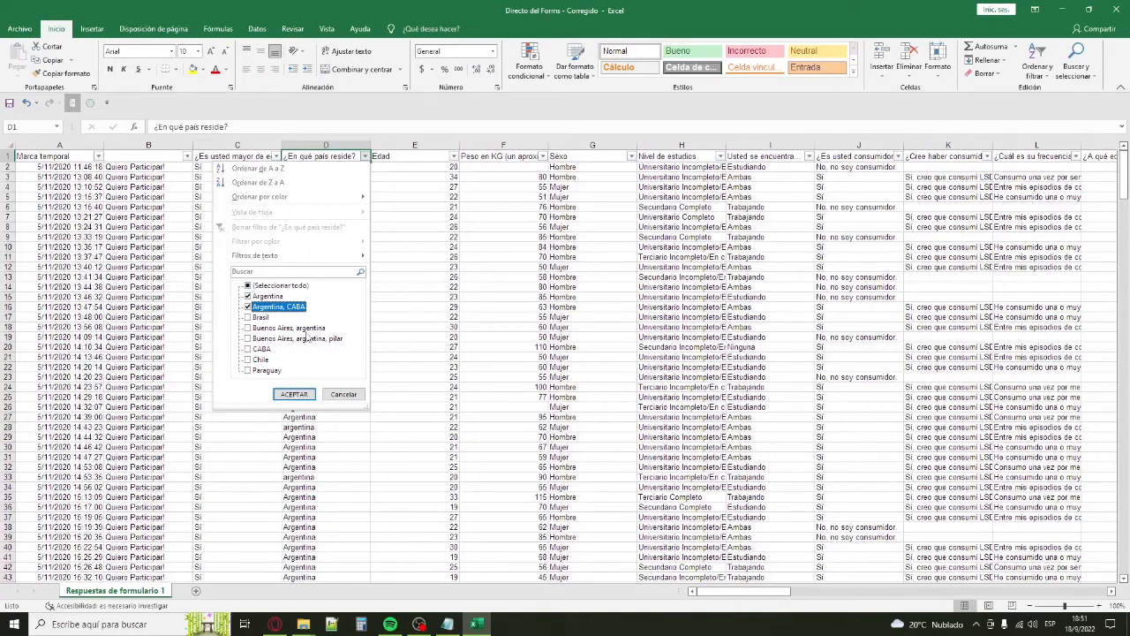
{"action": "left_click", "coordinate": [308, 329]}
{"action": "left_click", "coordinate": [322, 340]}
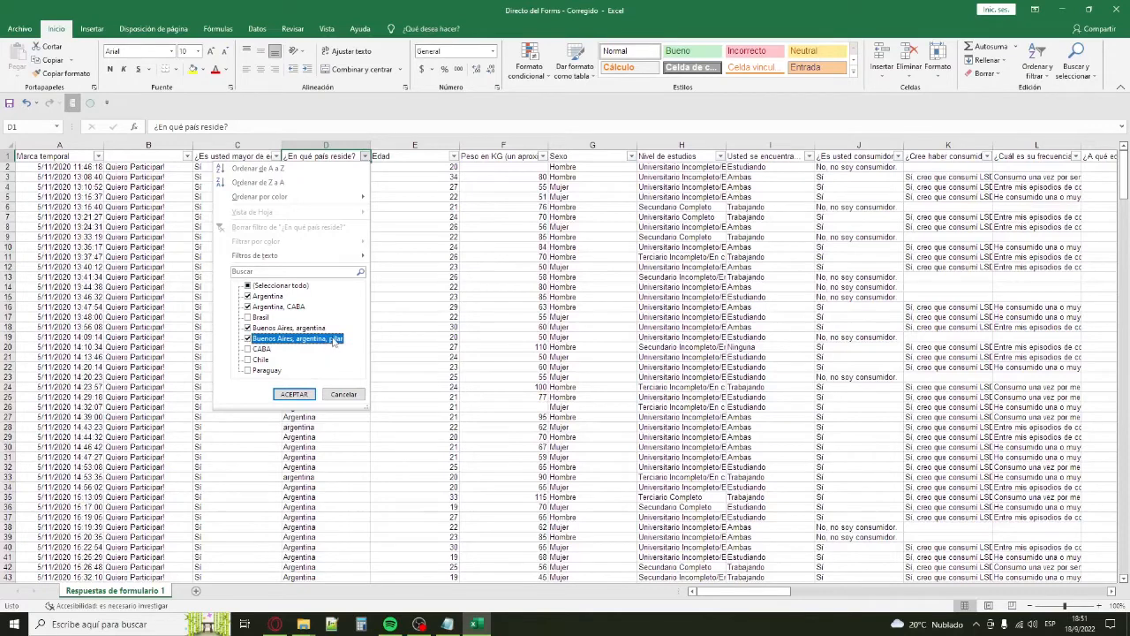
{"action": "left_click", "coordinate": [263, 349]}
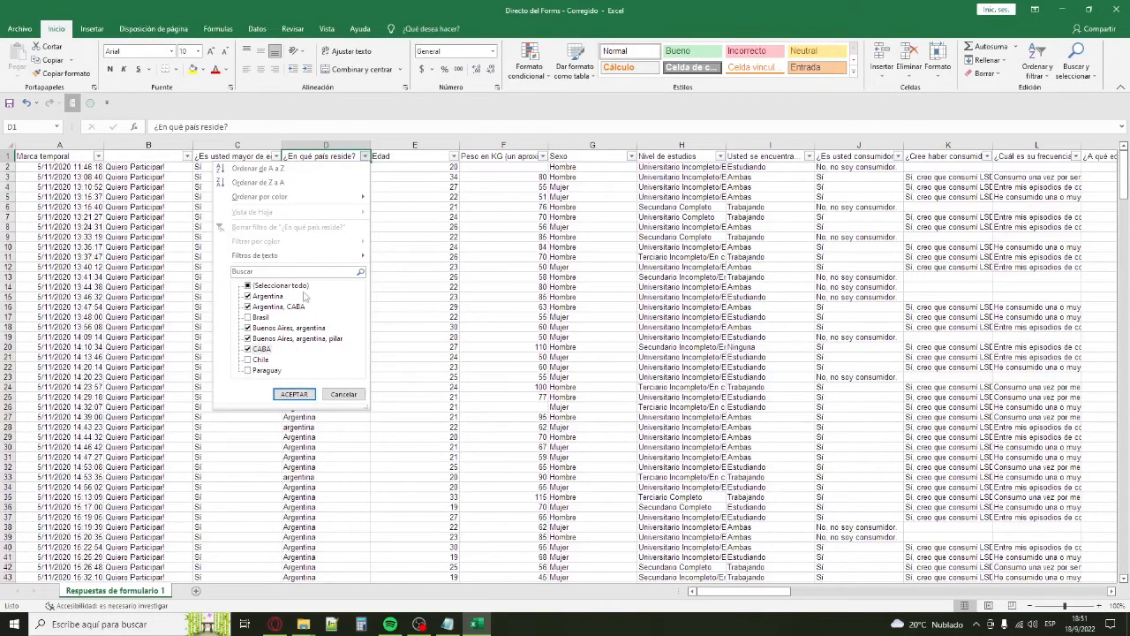
{"action": "left_click", "coordinate": [303, 287]}
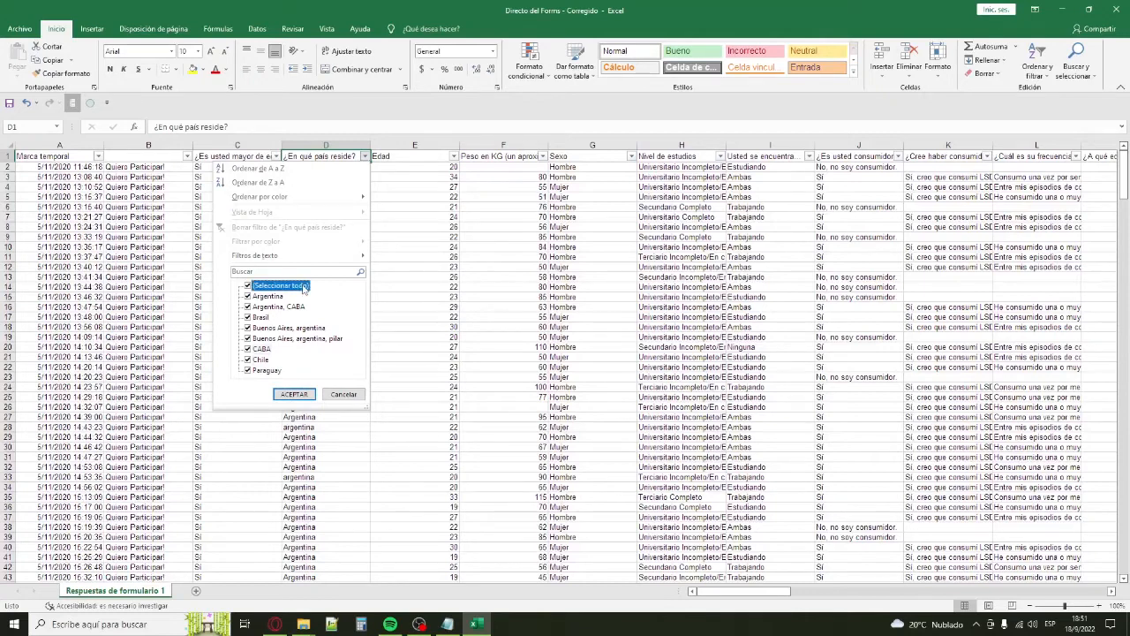
Filter the country of residence column to show only Brasil, Chile and Paraguay.
{"action": "left_click", "coordinate": [259, 317]}
{"action": "left_click", "coordinate": [261, 359]}
{"action": "left_click", "coordinate": [265, 370]}
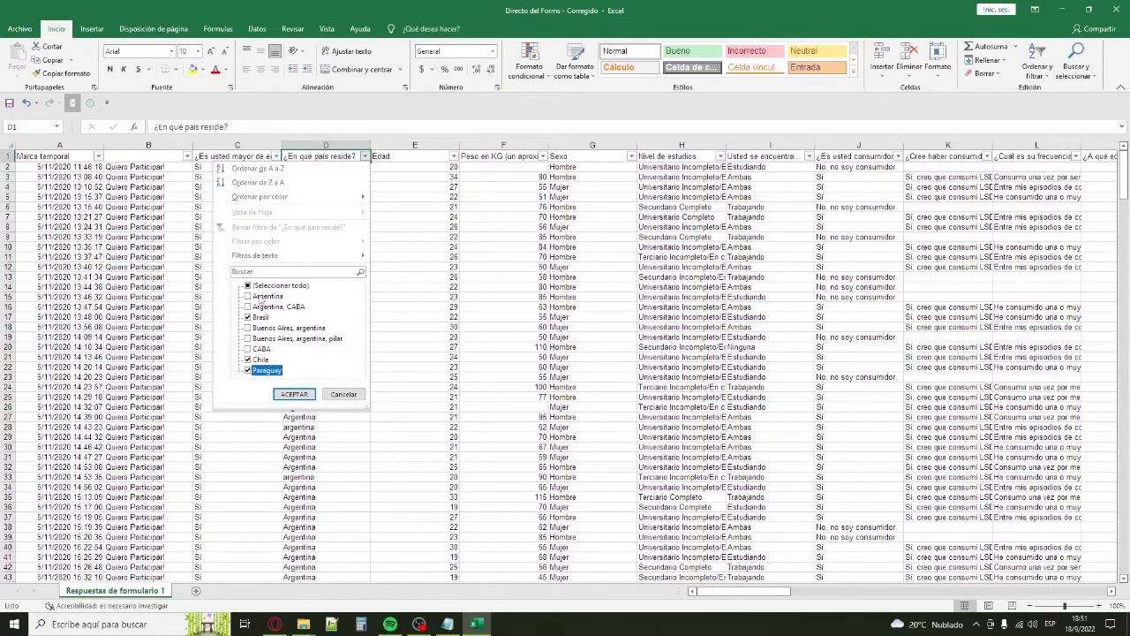
{"action": "left_click", "coordinate": [298, 395]}
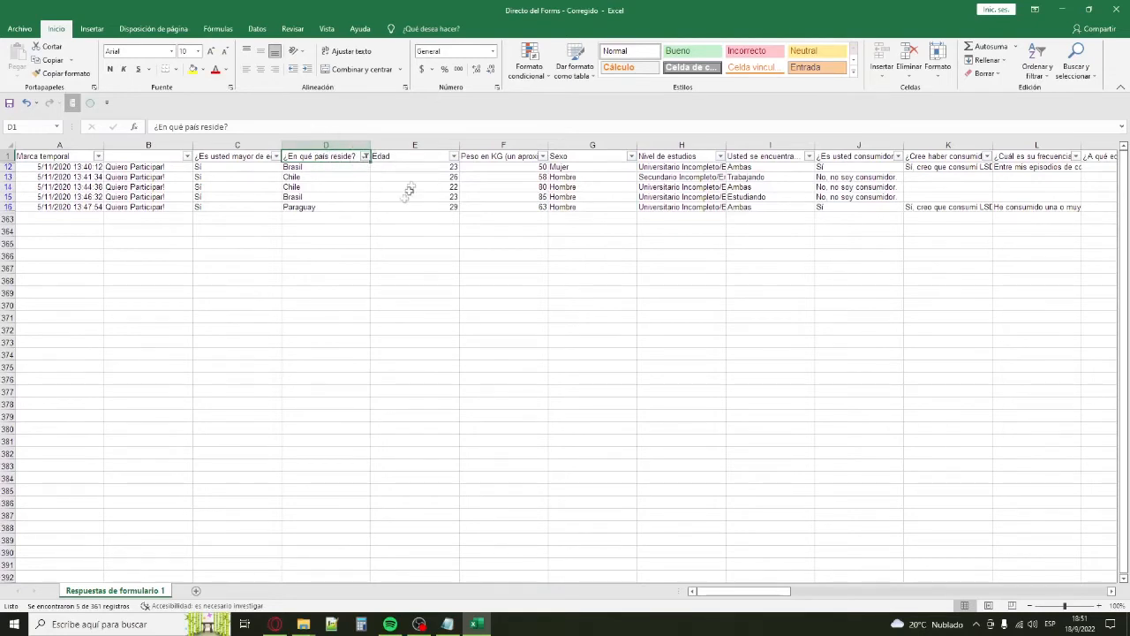
Delete the filtered records of respondents living outside Argentina, rows 12 to 16.
{"action": "left_click", "coordinate": [8, 167]}
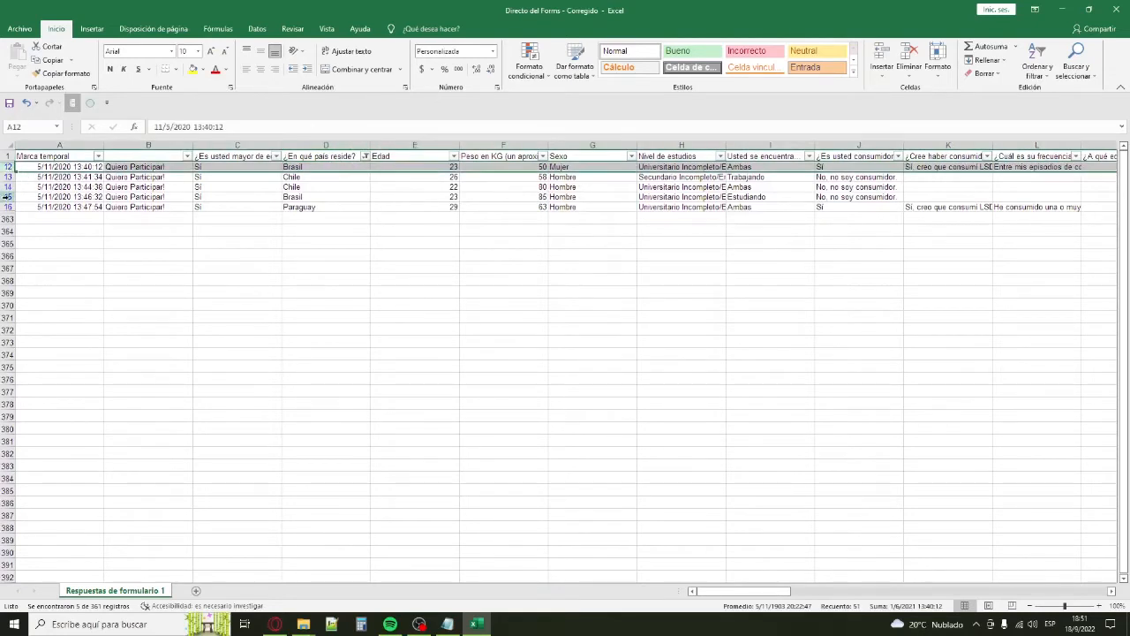
{"action": "left_click", "coordinate": [8, 207], "text": "shift"}
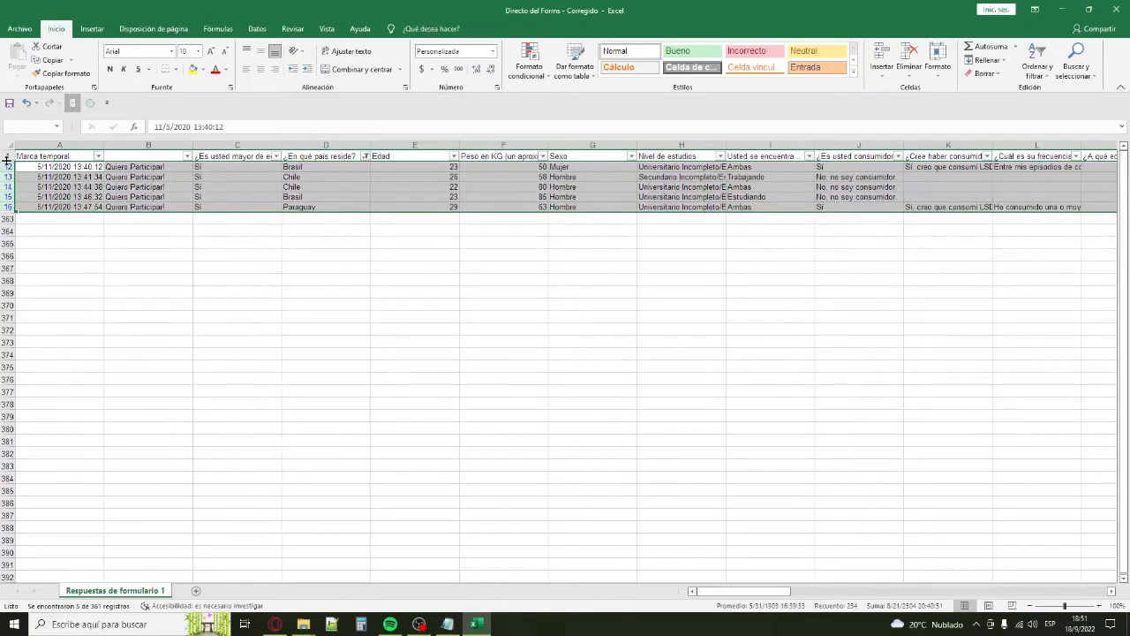
{"action": "left_click", "coordinate": [8, 167]}
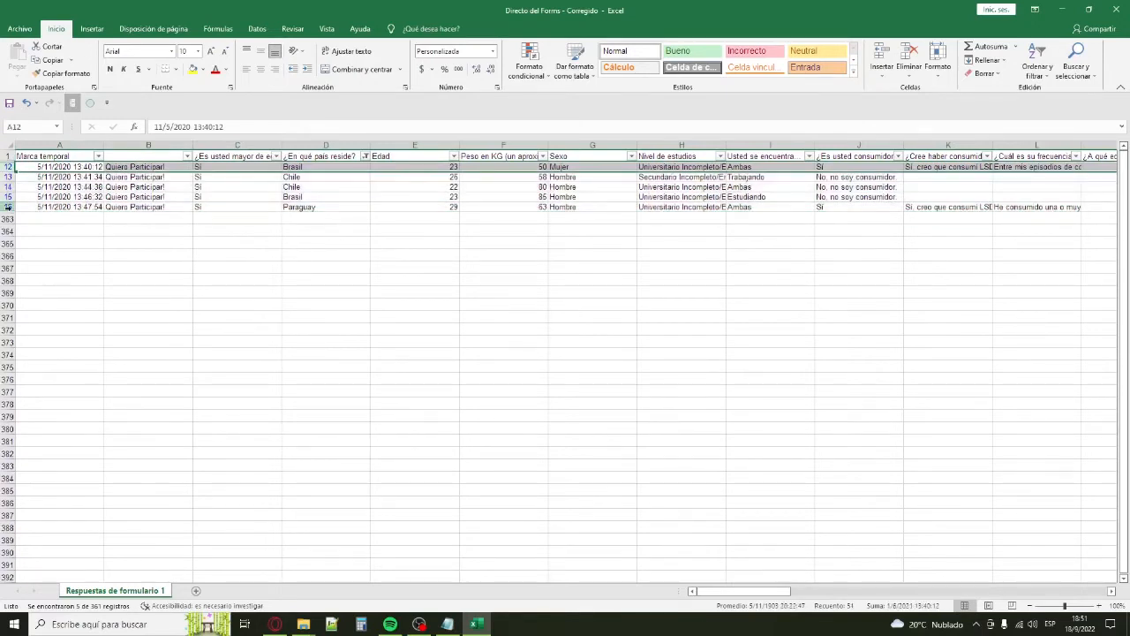
{"action": "left_click", "coordinate": [8, 206], "text": "shift"}
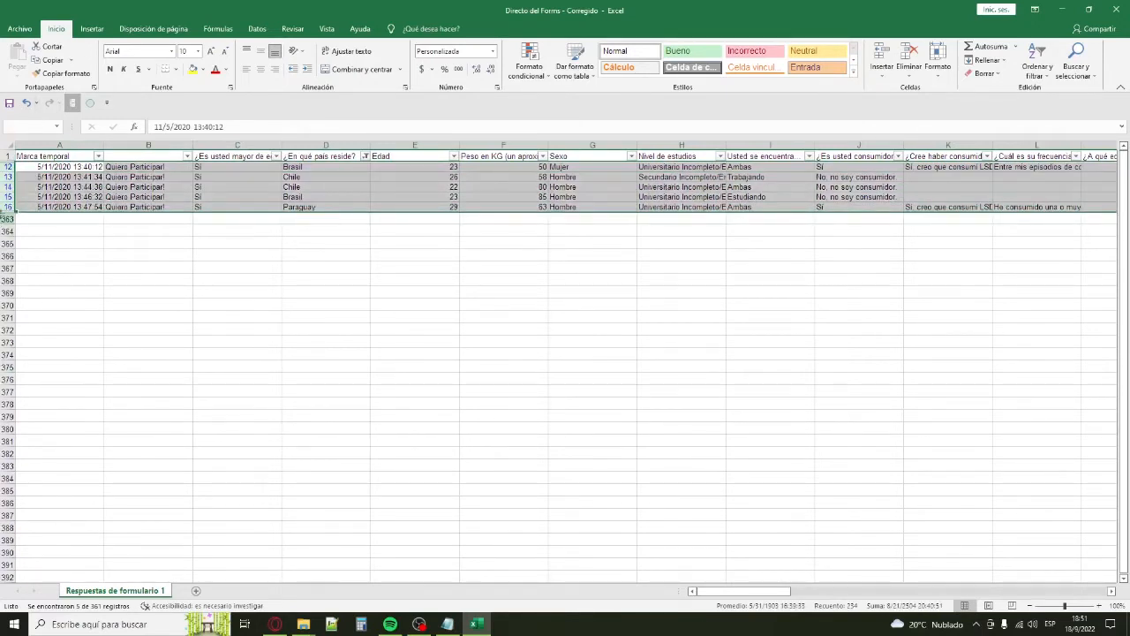
{"action": "right_click", "coordinate": [6, 196]}
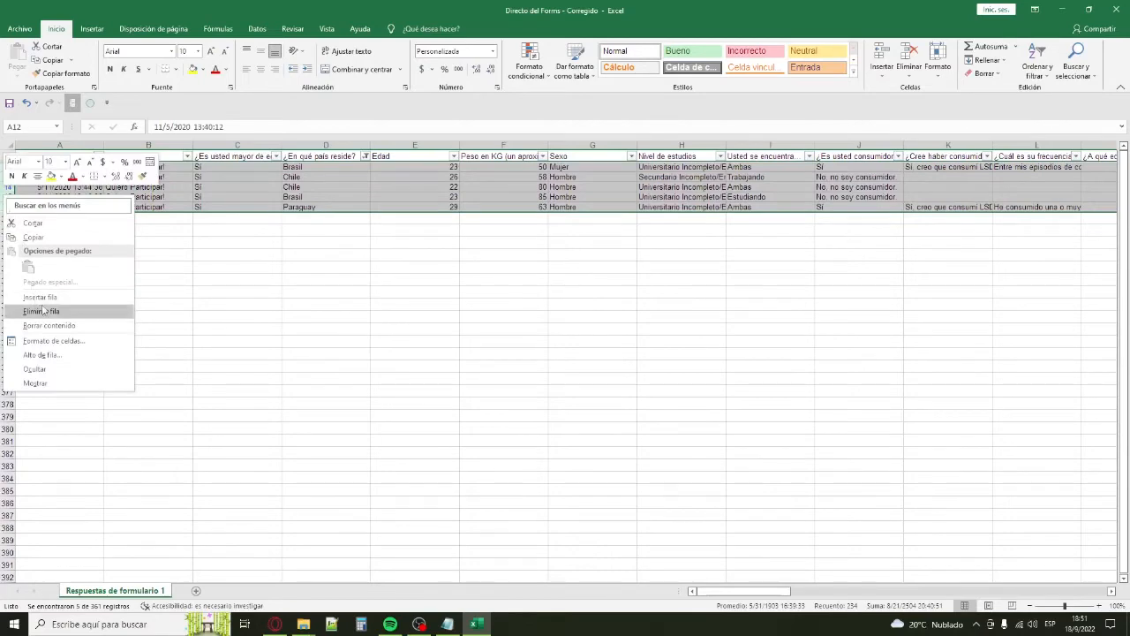
{"action": "left_click", "coordinate": [41, 310]}
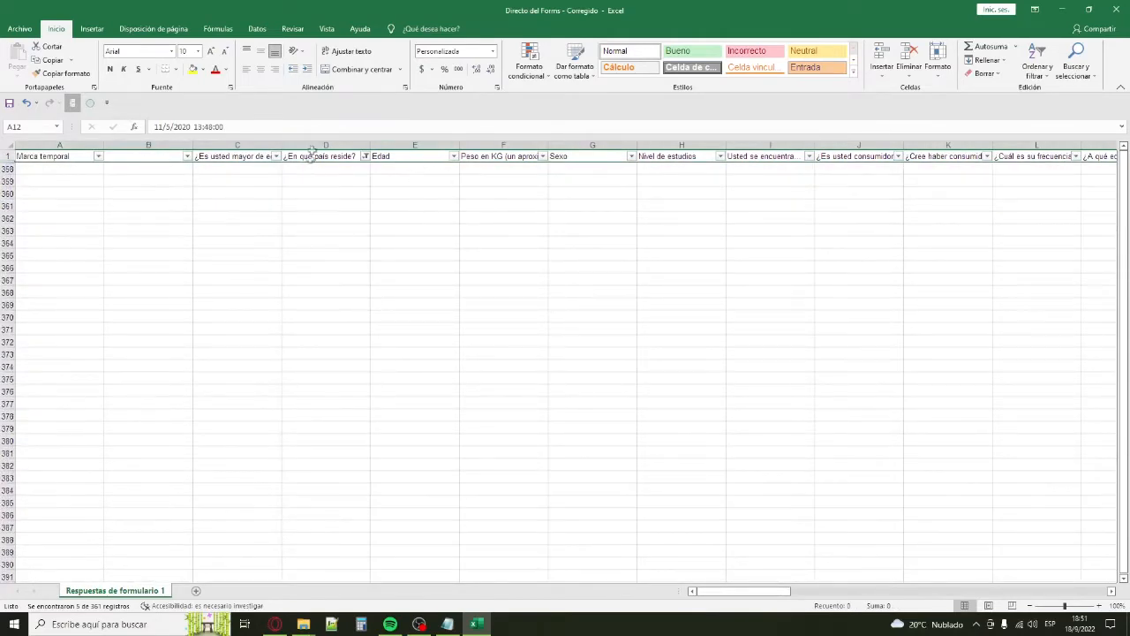
Set the country of residence filter back to all values so every remaining record is shown.
{"action": "left_click", "coordinate": [365, 155]}
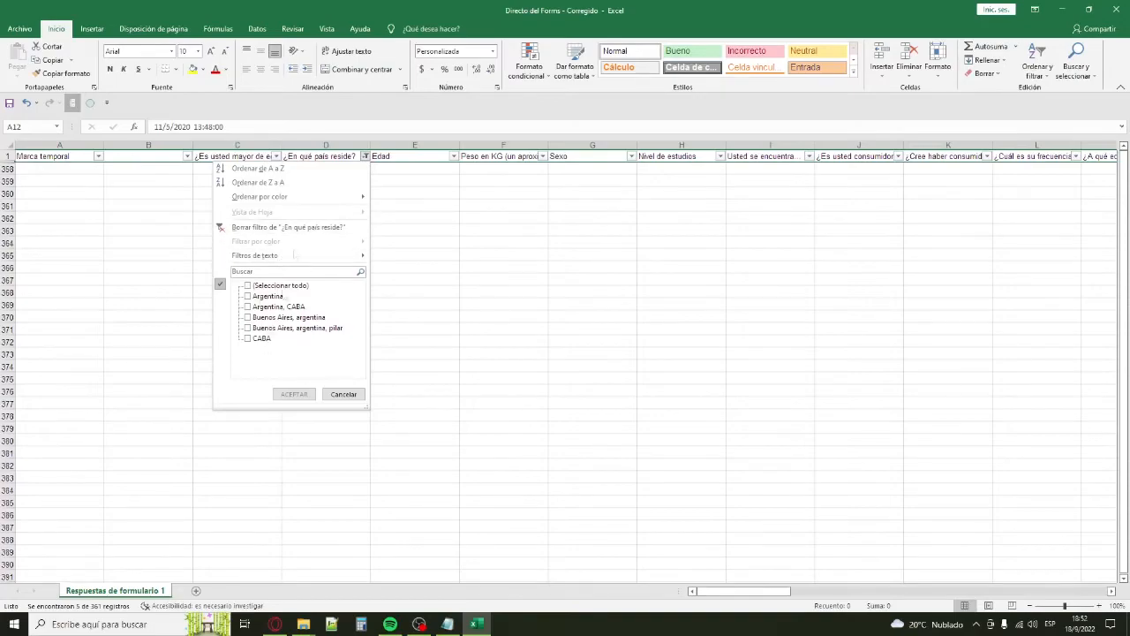
{"action": "left_click", "coordinate": [281, 286]}
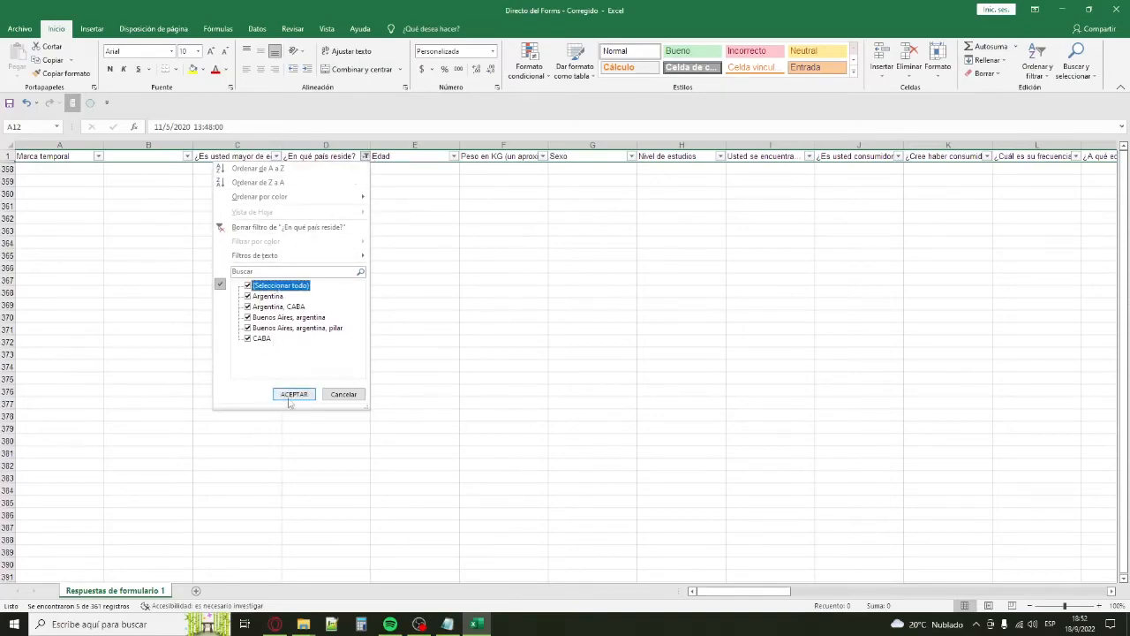
{"action": "left_click", "coordinate": [294, 393]}
{"action": "scroll", "coordinate": [360, 414], "scroll_direction": "down", "scroll_amount": 20}
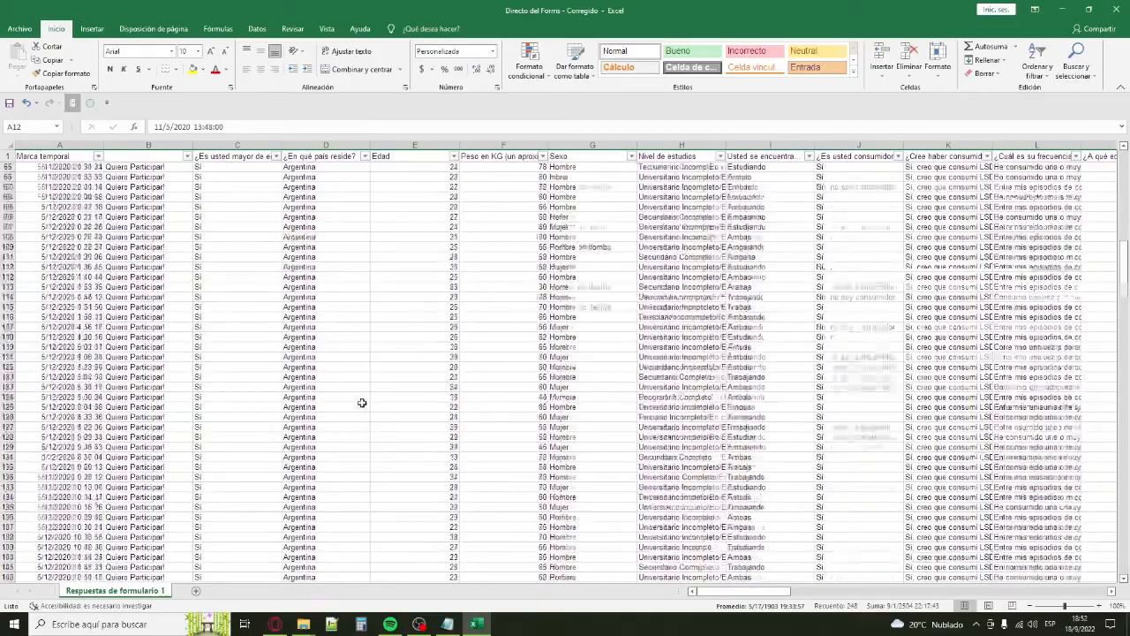
{"action": "scroll", "coordinate": [353, 380], "scroll_direction": "down", "scroll_amount": 20}
{"action": "scroll", "coordinate": [348, 362], "scroll_direction": "up", "scroll_amount": 20}
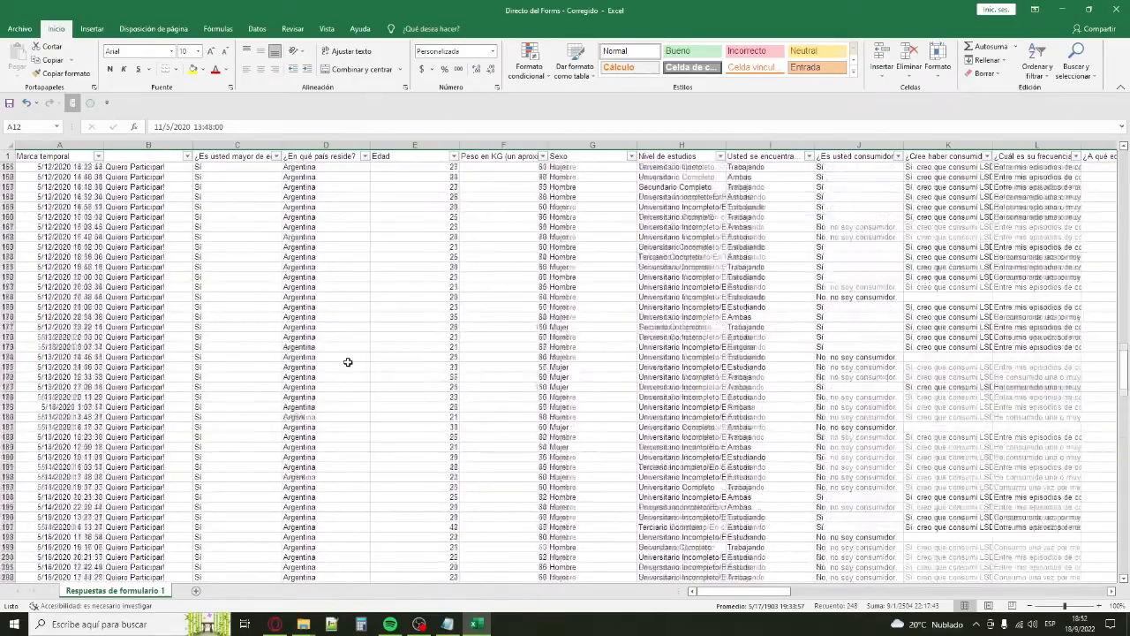
{"action": "scroll", "coordinate": [348, 362], "scroll_direction": "up", "scroll_amount": 20}
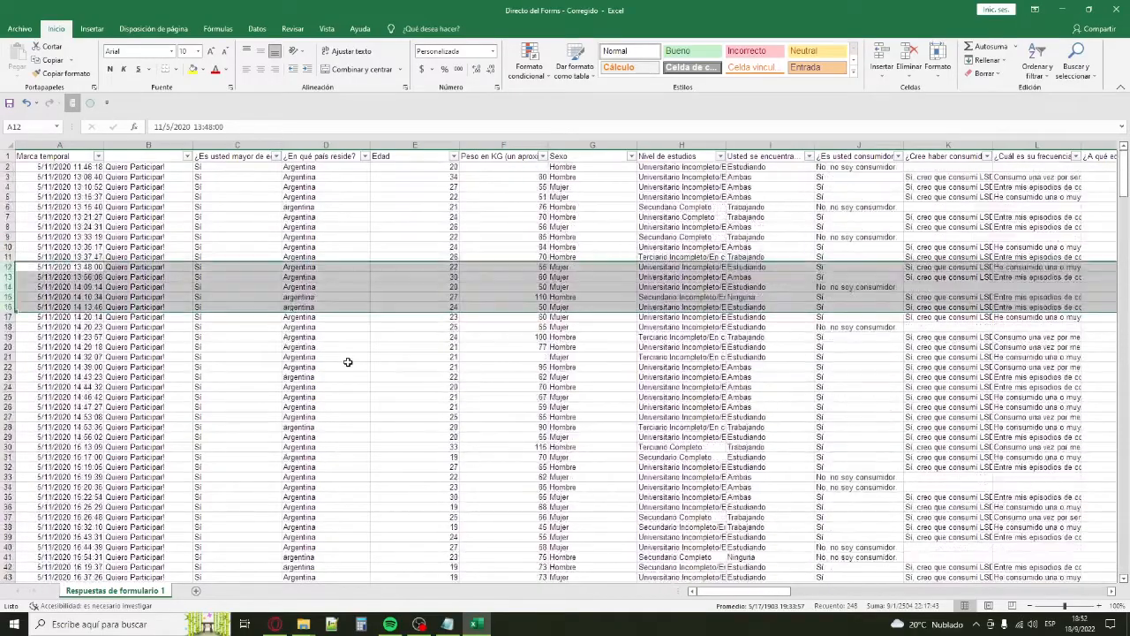
{"action": "left_click", "coordinate": [271, 286]}
{"action": "left_click", "coordinate": [235, 217]}
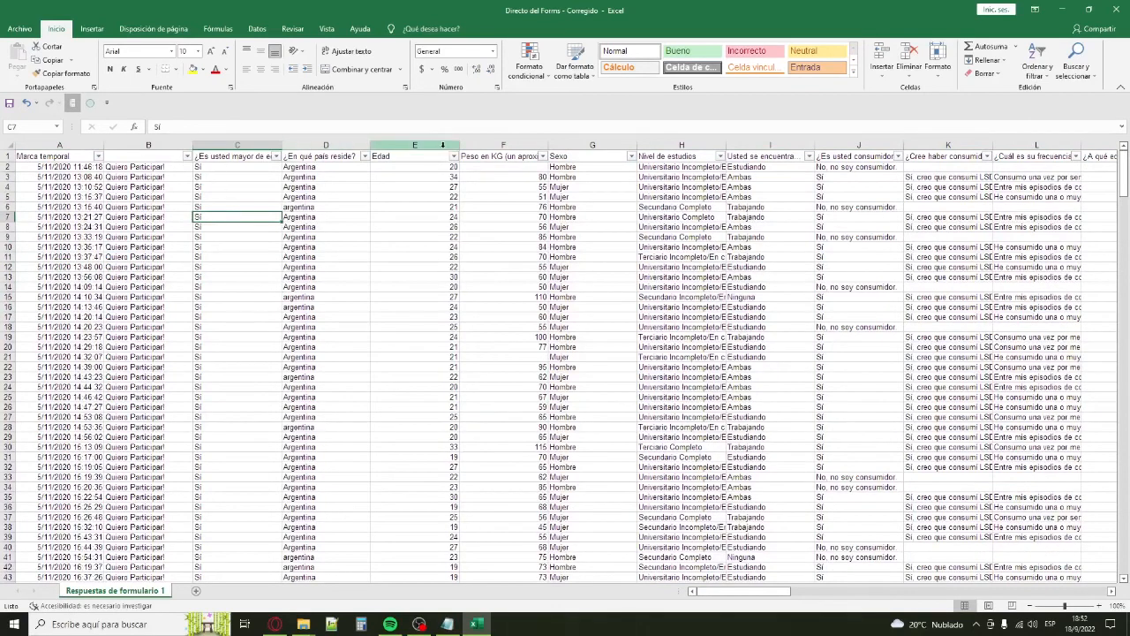
{"action": "left_click", "coordinate": [166, 200]}
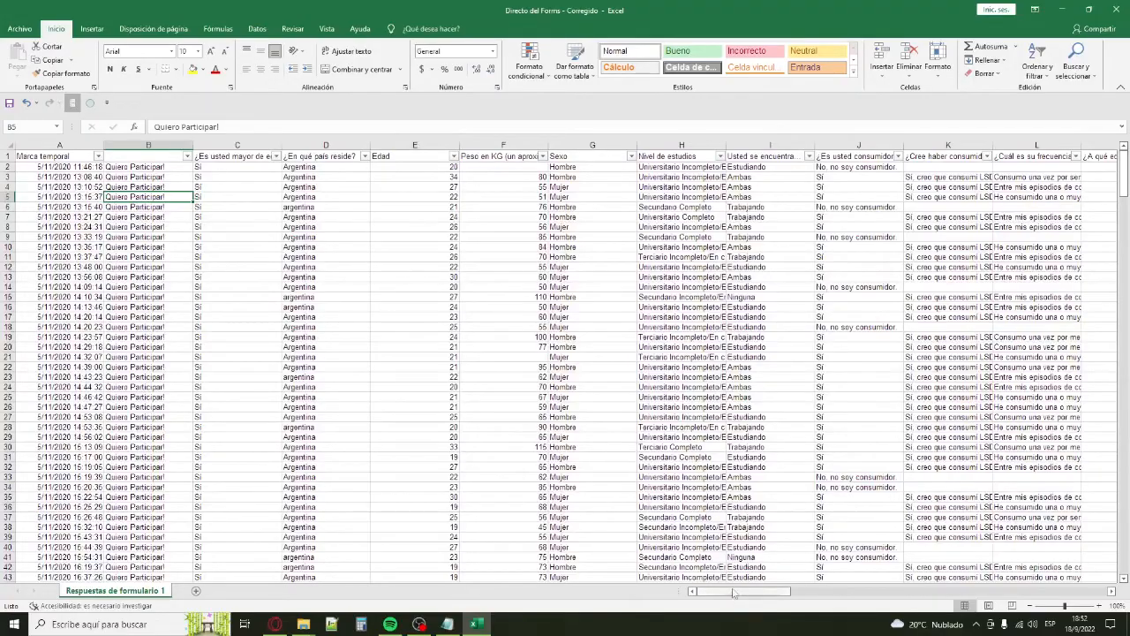
{"action": "mouse_move", "coordinate": [730, 592]}
{"action": "left_mouse_down"}
{"action": "mouse_move", "coordinate": [759, 589]}
{"action": "mouse_move", "coordinate": [716, 590]}
{"action": "left_mouse_up"}
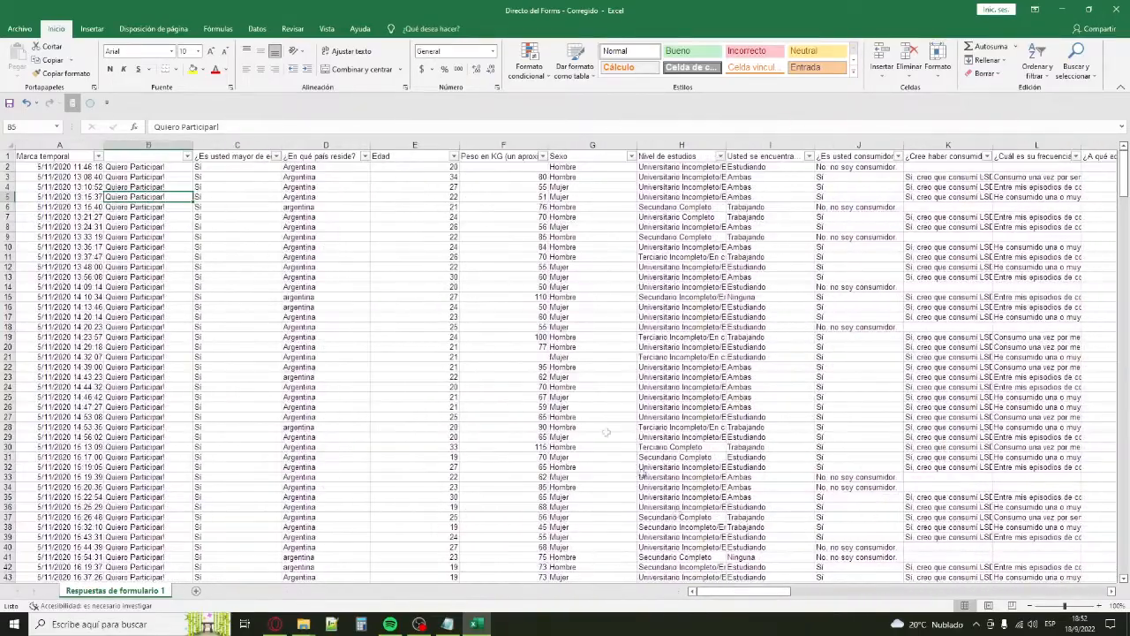
Fill Argentina from D2 down through the last record of the country of residence column to unify its spelling variants.
{"action": "left_click", "coordinate": [364, 156]}
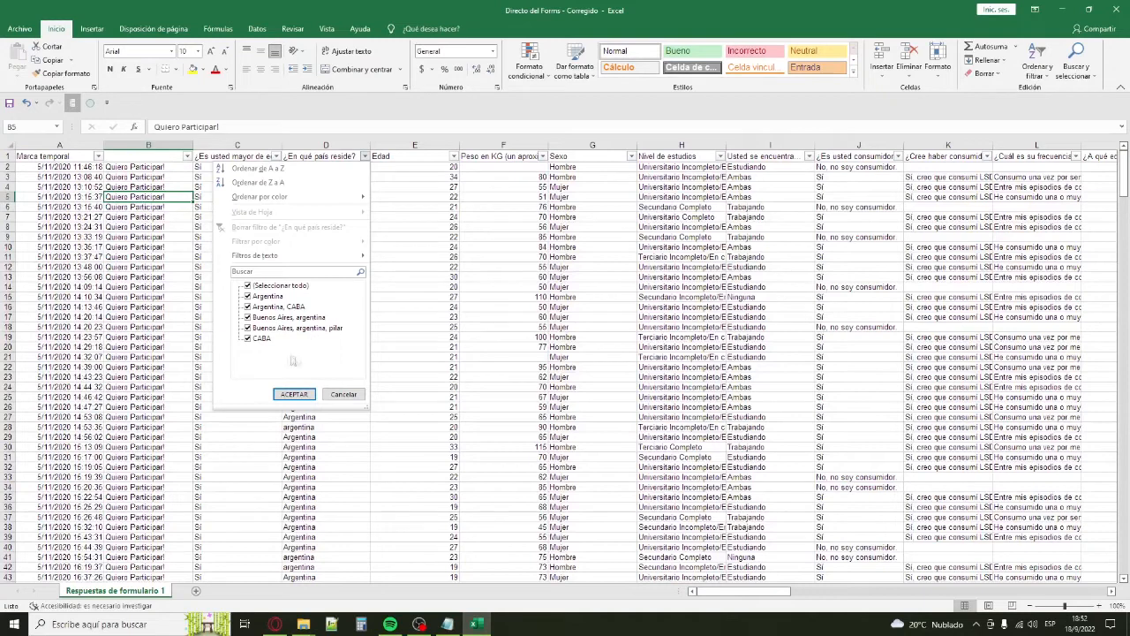
{"action": "left_click", "coordinate": [305, 395]}
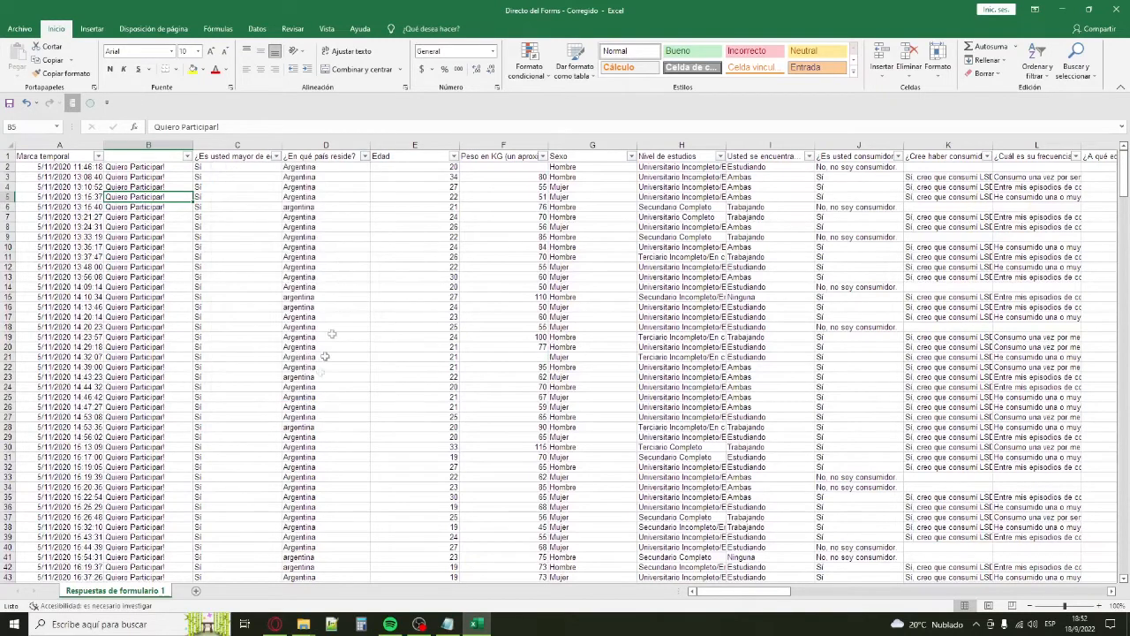
{"action": "left_click", "coordinate": [333, 166]}
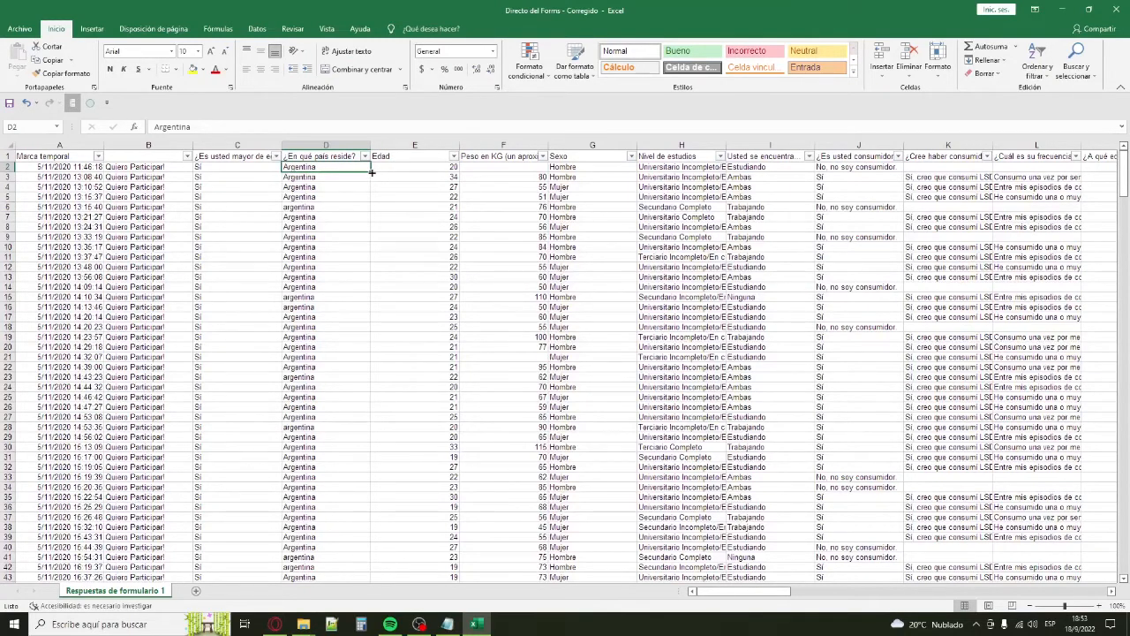
{"action": "left_click_drag", "start_coordinate": [371, 173], "coordinate": [350, 559]}
{"action": "scroll", "coordinate": [327, 219], "scroll_direction": "up", "scroll_amount": 16}
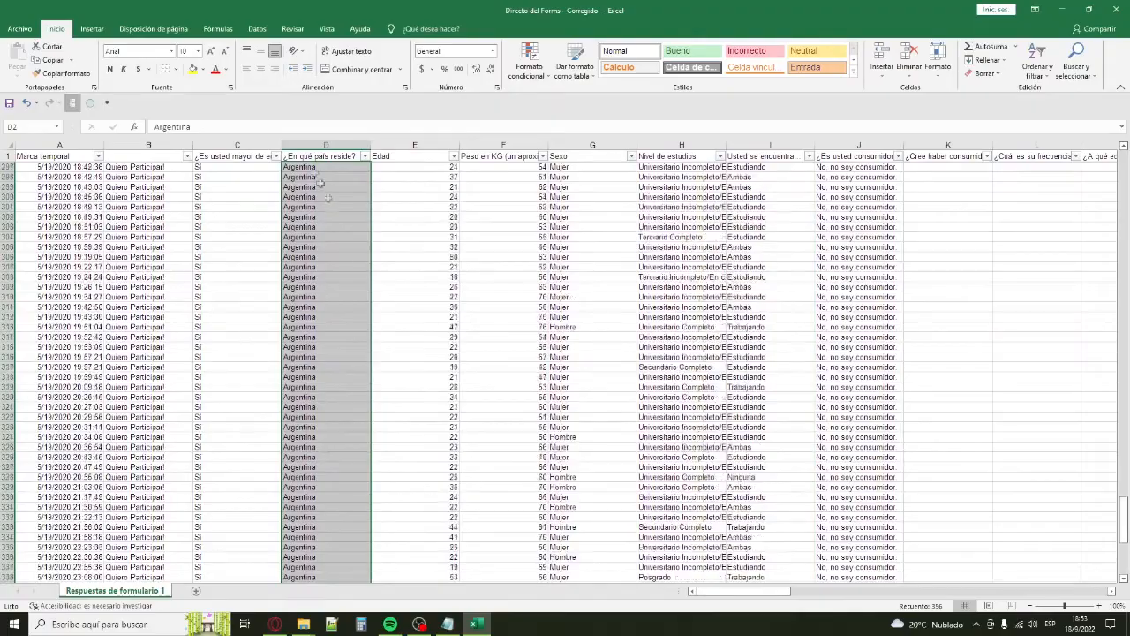
{"action": "scroll", "coordinate": [317, 217], "scroll_direction": "up", "scroll_amount": 20}
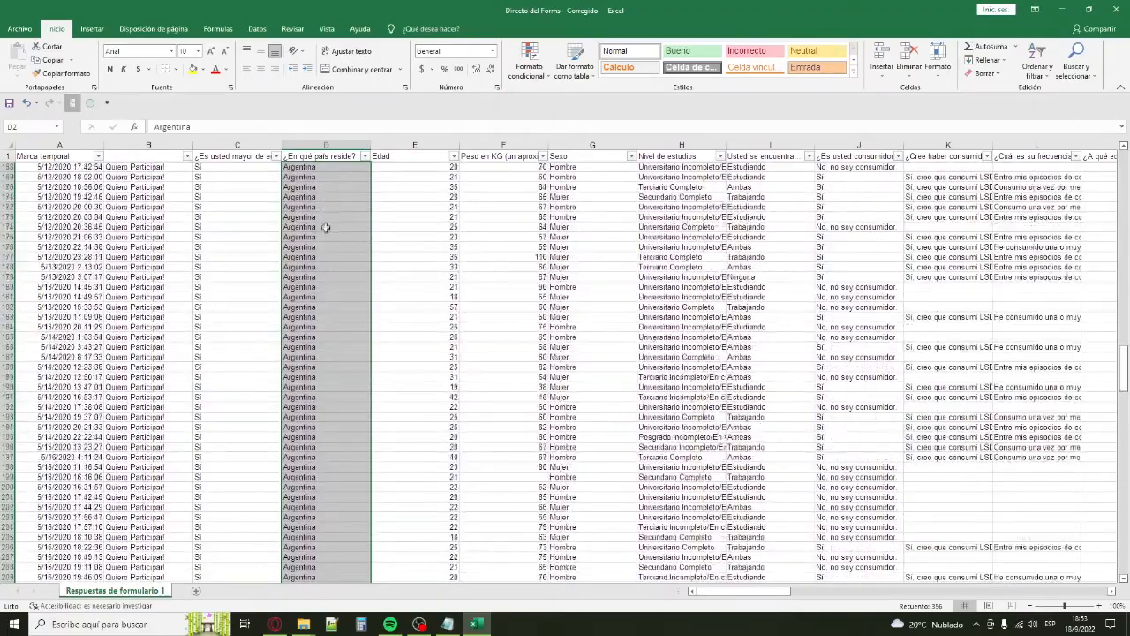
{"action": "scroll", "coordinate": [331, 245], "scroll_direction": "up", "scroll_amount": 20}
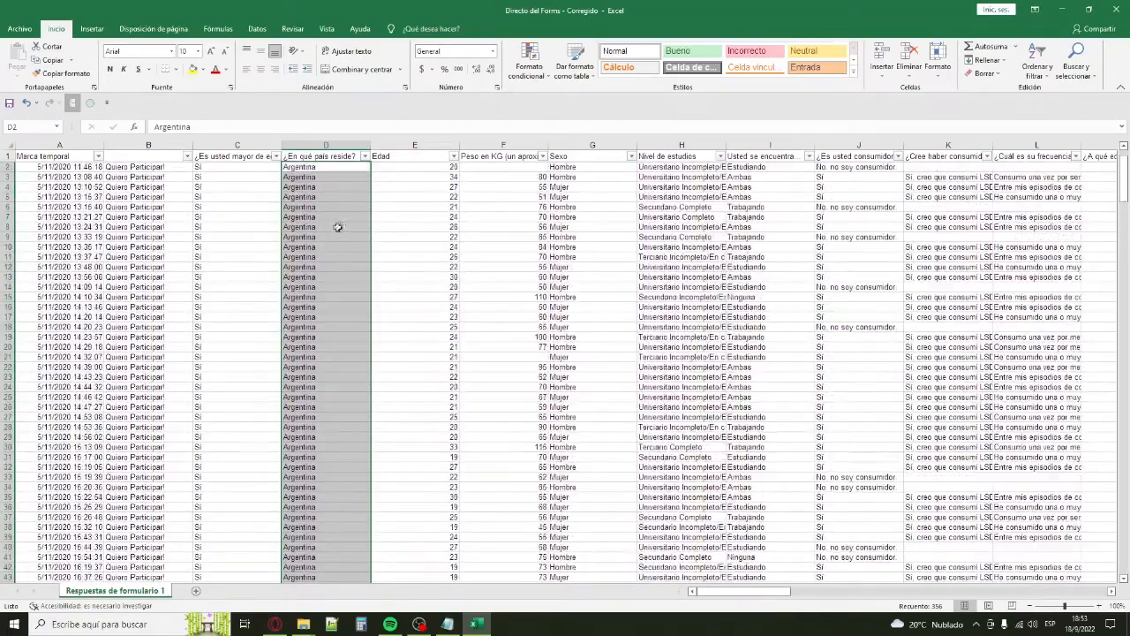
Check the filled country of residence column and its filter list for remaining variants, leaving the filter as it is.
{"action": "left_click", "coordinate": [330, 166]}
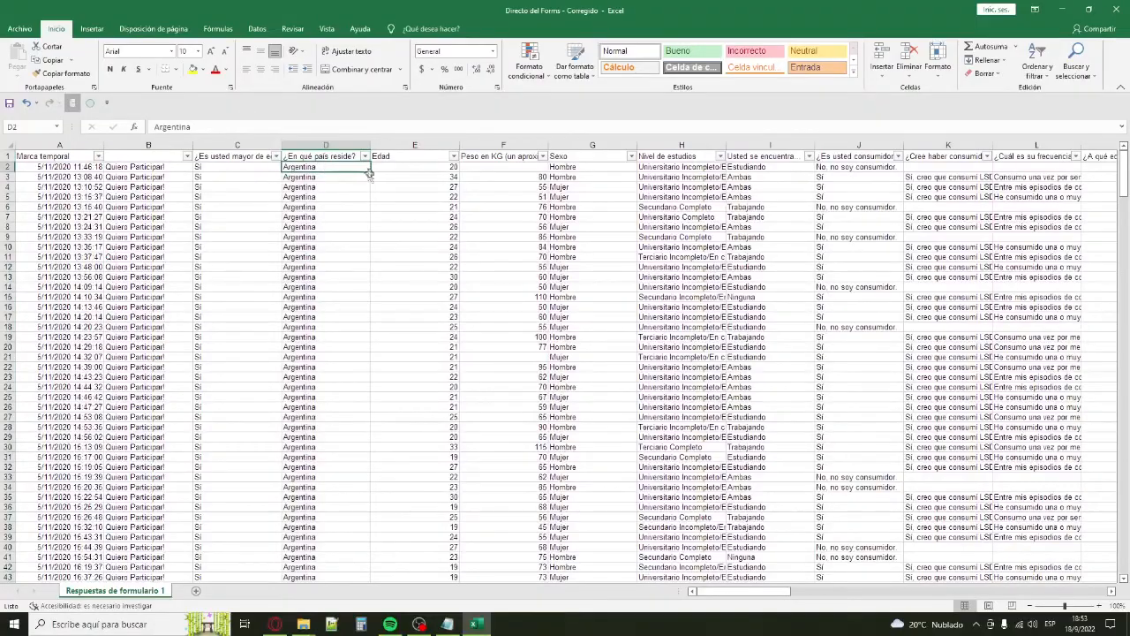
{"action": "scroll", "coordinate": [324, 220], "scroll_direction": "down", "scroll_amount": 20}
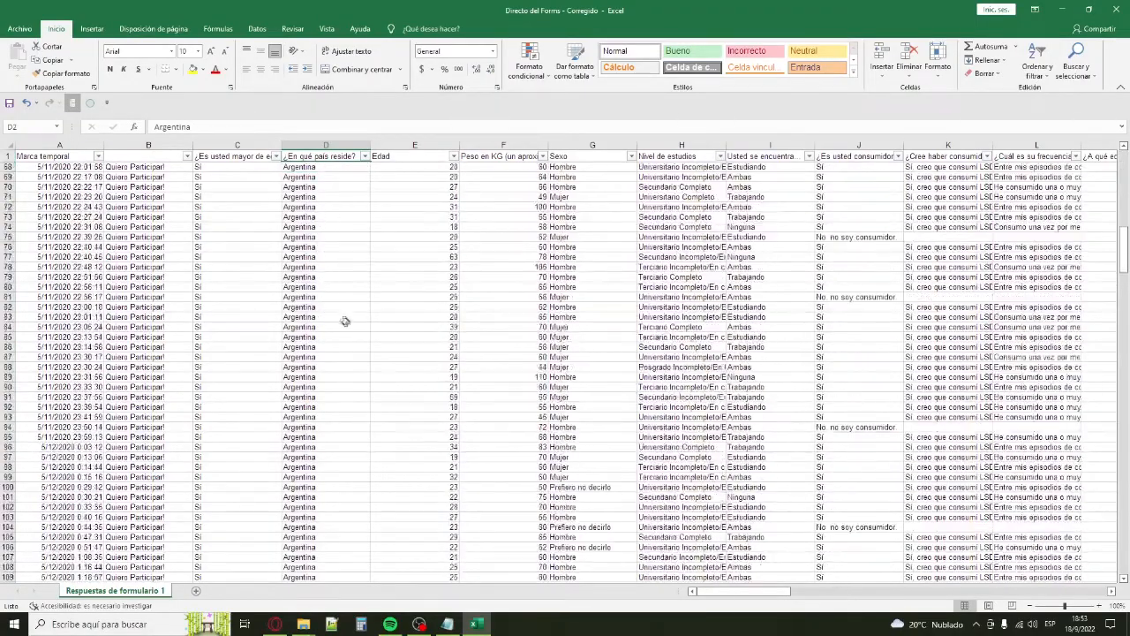
{"action": "scroll", "coordinate": [345, 339], "scroll_direction": "down", "scroll_amount": 20}
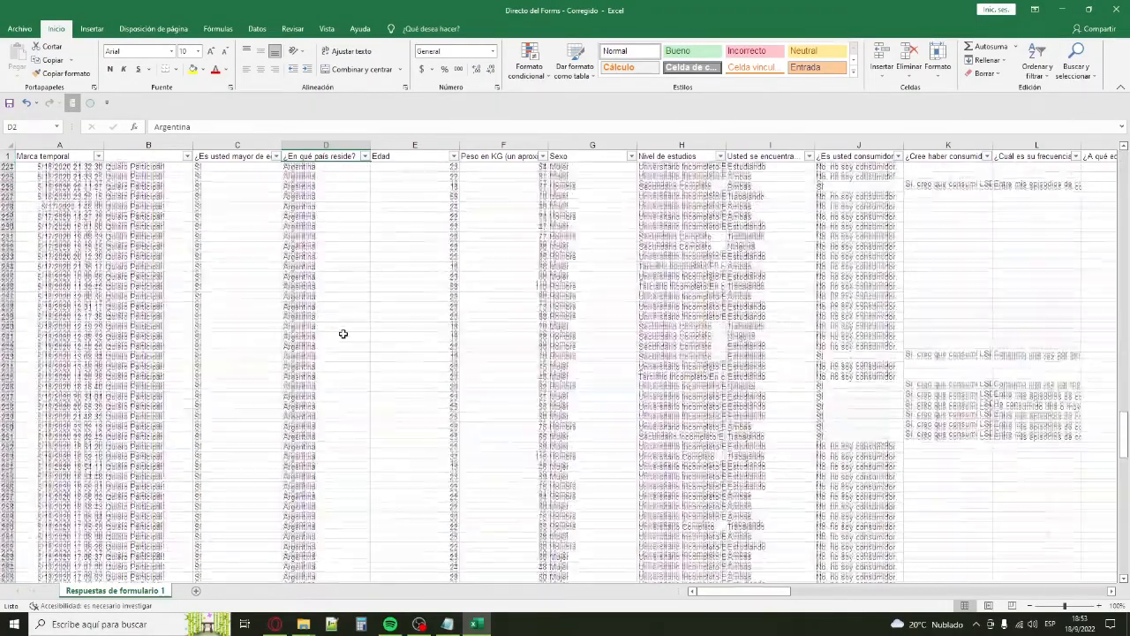
{"action": "scroll", "coordinate": [344, 246], "scroll_direction": "up", "scroll_amount": 20}
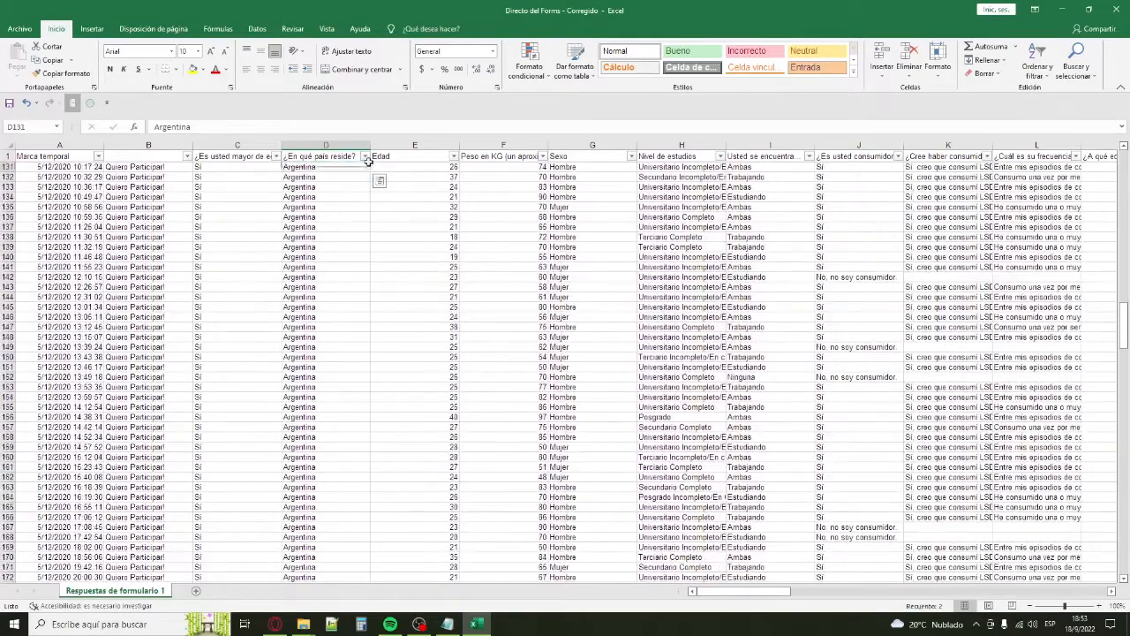
{"action": "left_click", "coordinate": [365, 157]}
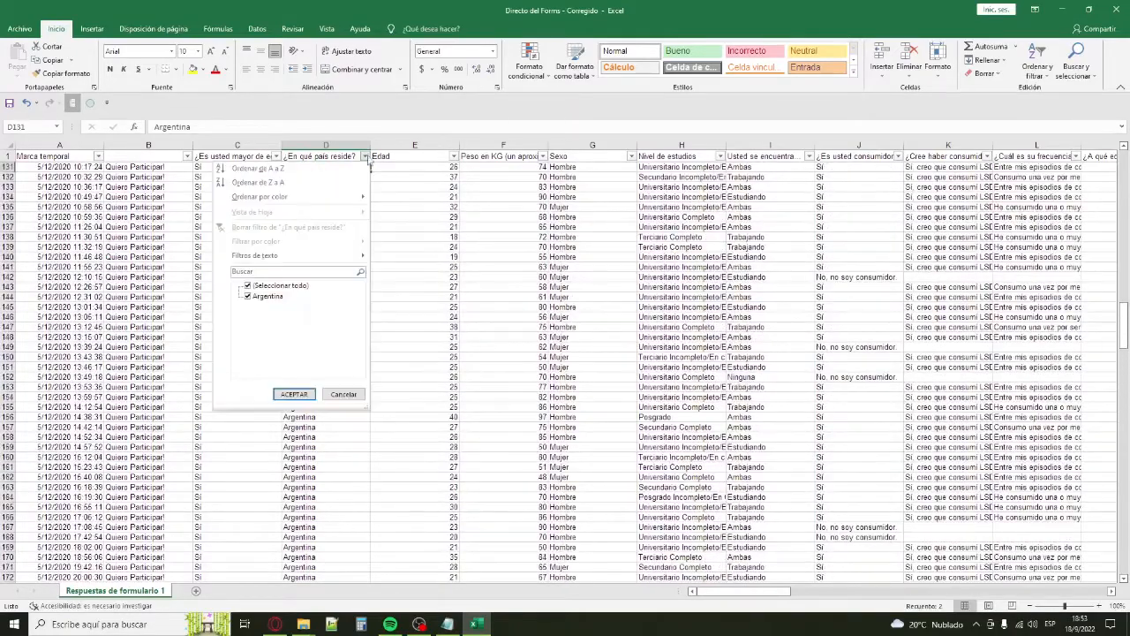
{"action": "left_click", "coordinate": [343, 393]}
Return to the first records and select N1, the header of the column on the LSD quantity usually taken.
{"action": "scroll", "coordinate": [346, 394], "scroll_direction": "up", "scroll_amount": 20}
{"action": "left_click", "coordinate": [309, 215]}
{"action": "scroll", "coordinate": [318, 215], "scroll_direction": "up", "scroll_amount": 6}
{"action": "scroll", "coordinate": [320, 215], "scroll_direction": "up", "scroll_amount": 9}
{"action": "left_click_drag", "start_coordinate": [733, 590], "coordinate": [772, 590]}
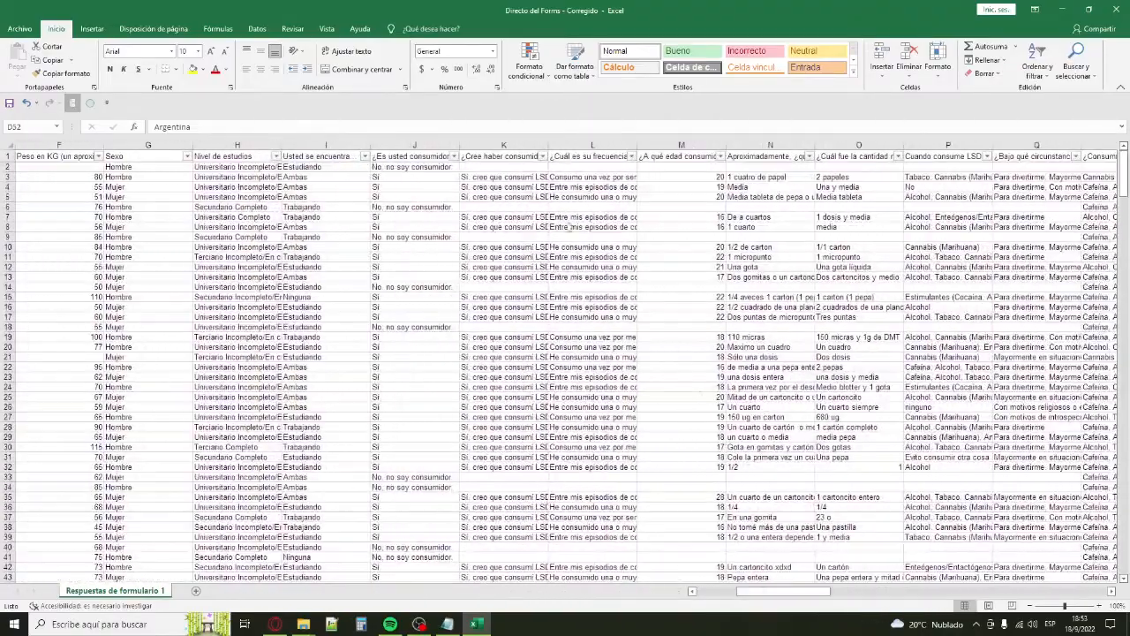
{"action": "left_click", "coordinate": [779, 157]}
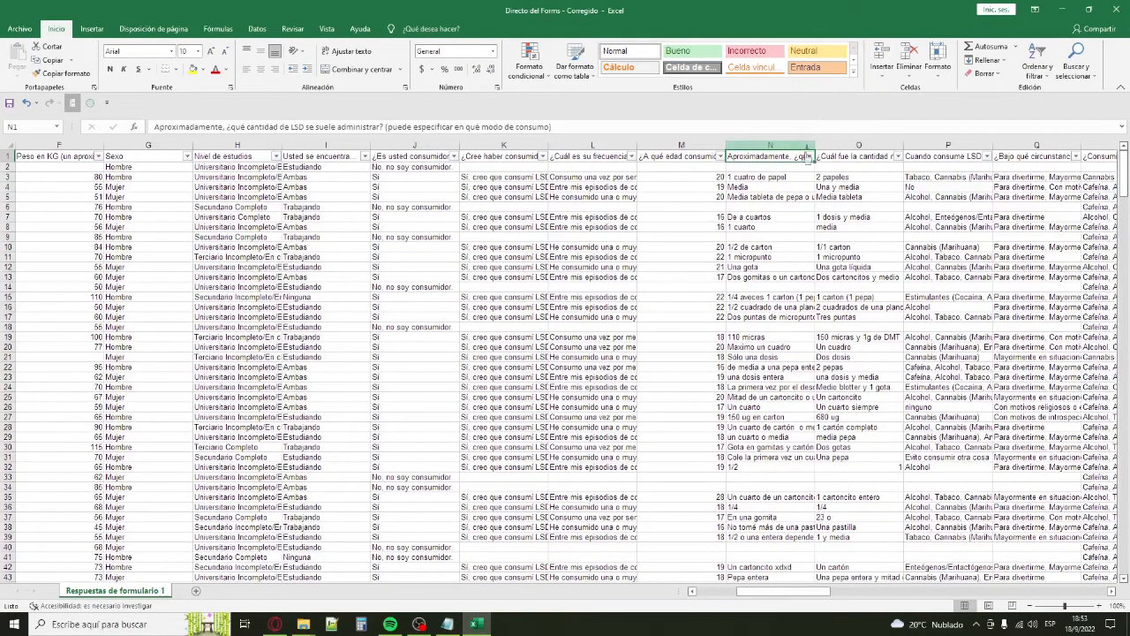
Examine how the usual LSD quantity is worded in column N and its filter list, leaving the filter as it is.
{"action": "left_click", "coordinate": [780, 177]}
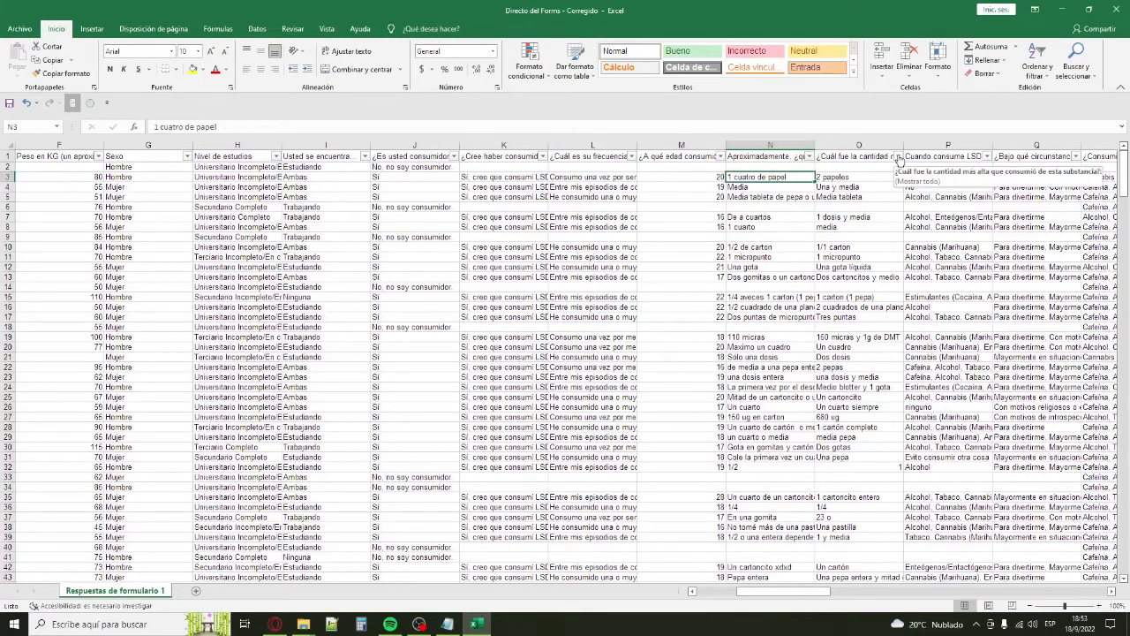
{"action": "key", "text": "Down"}
{"action": "key", "text": "Down"}
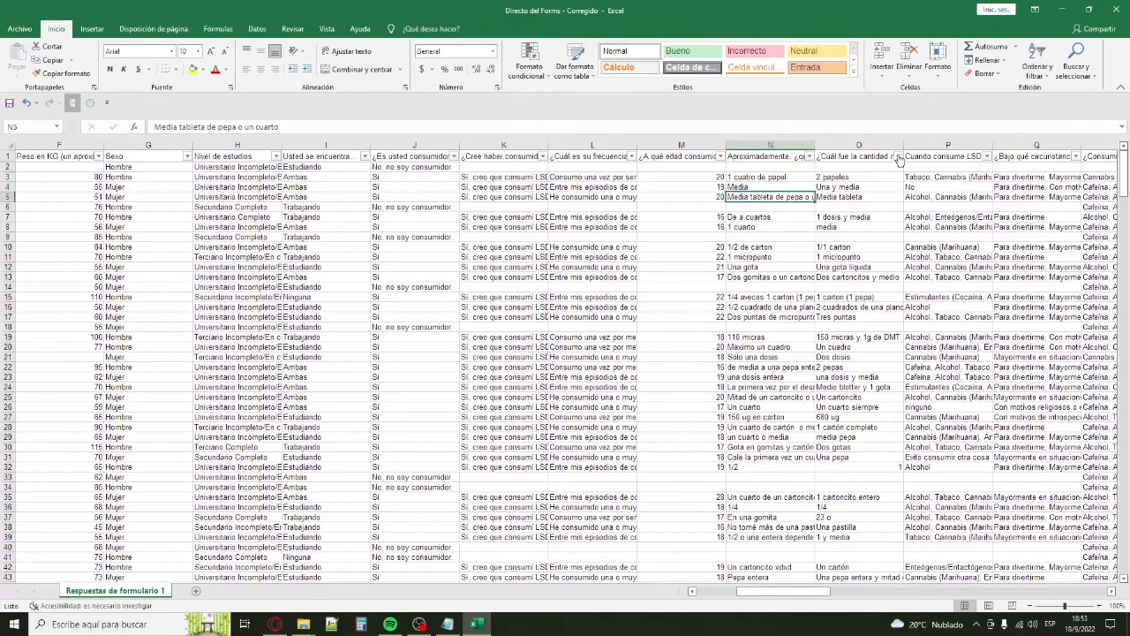
{"action": "key", "text": "Down"}
{"action": "key", "text": "Down"}
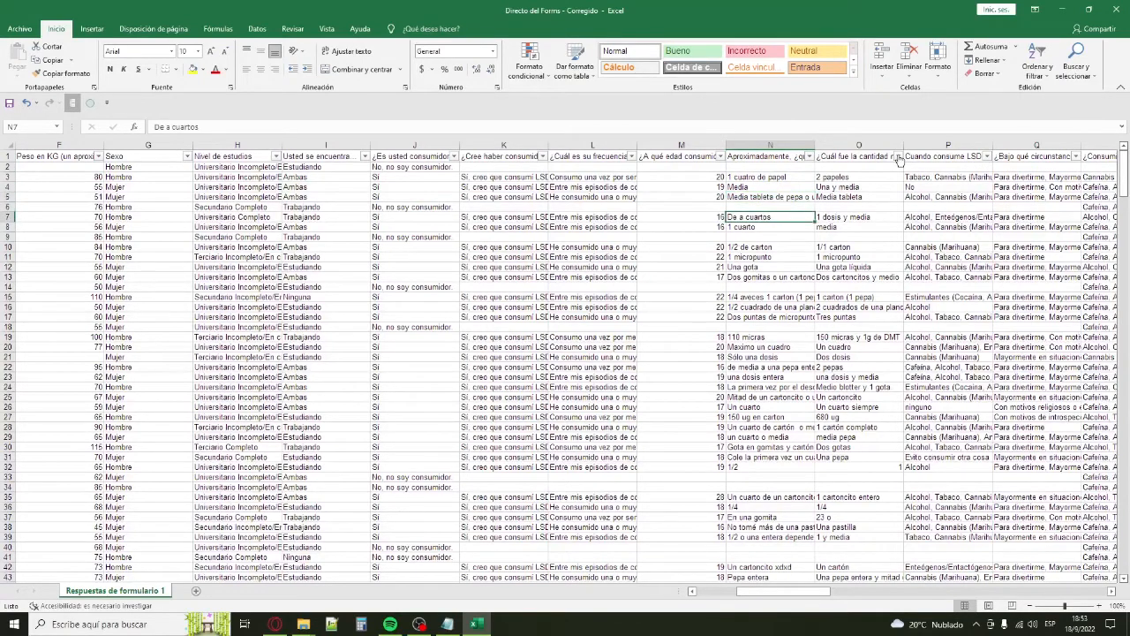
{"action": "key", "text": "Down"}
{"action": "key", "text": "Down"}
{"action": "key", "text": "Down"}
{"action": "key", "text": "Down"}
{"action": "key", "text": "Down"}
{"action": "key", "text": "Down"}
{"action": "key", "text": "Down"}
{"action": "key", "text": "Down"}
{"action": "key", "text": "Down"}
{"action": "key", "text": "Down"}
{"action": "key", "text": "Down"}
{"action": "key", "text": "Down"}
{"action": "key", "text": "Down"}
{"action": "key", "text": "Down"}
{"action": "key", "text": "Down"}
{"action": "key", "text": "Down"}
{"action": "key", "text": "Down"}
{"action": "key", "text": "Down"}
{"action": "key", "text": "Down"}
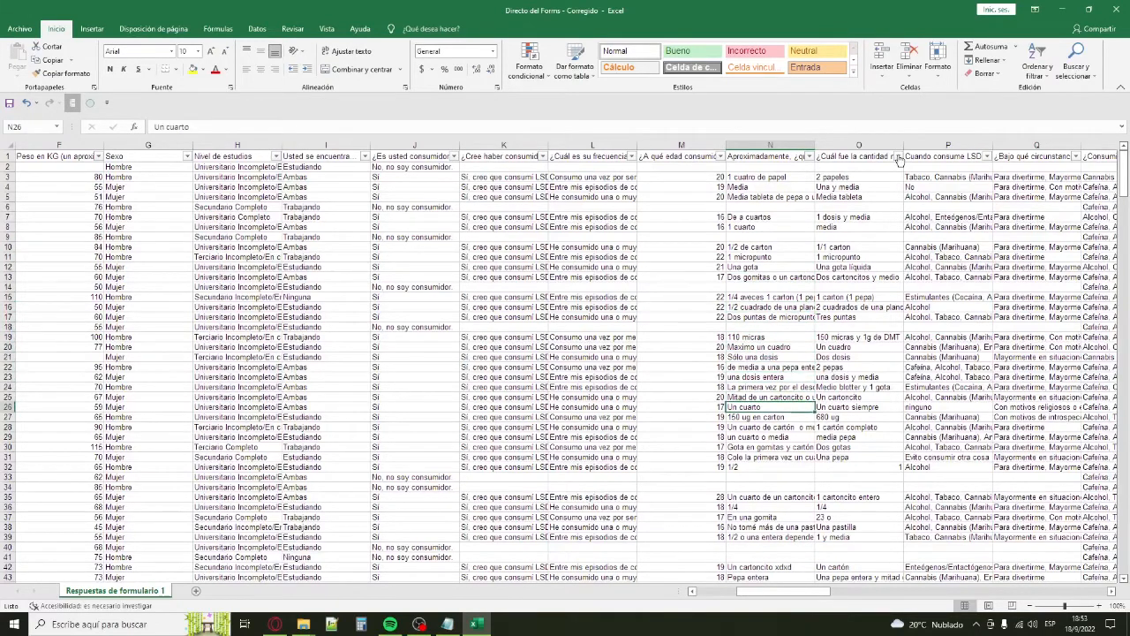
{"action": "key", "text": "Up"}
{"action": "key", "text": "Up"}
{"action": "key", "text": "Up"}
{"action": "key", "text": "Up"}
{"action": "key", "text": "Up"}
{"action": "key", "text": "Up"}
{"action": "key", "text": "Up"}
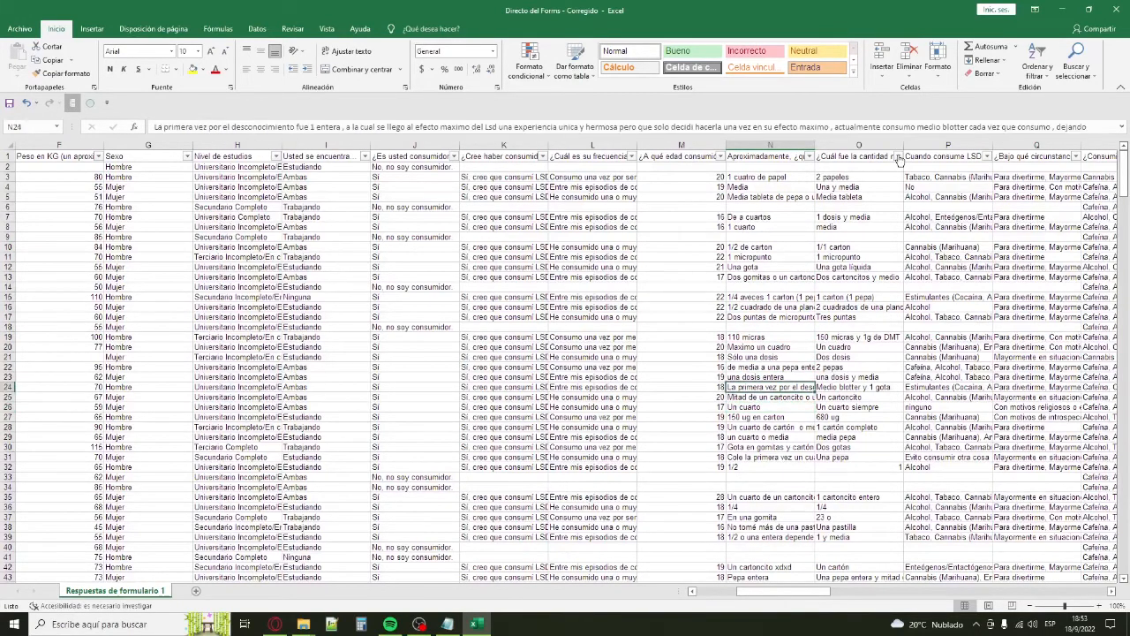
{"action": "key", "text": "Down"}
{"action": "key", "text": "Down"}
{"action": "key", "text": "Down"}
{"action": "key", "text": "Down"}
{"action": "key", "text": "Down"}
{"action": "key", "text": "Down"}
{"action": "key", "text": "Down"}
{"action": "key", "text": "Down"}
{"action": "key", "text": "Down"}
{"action": "key", "text": "Down"}
{"action": "key", "text": "Down"}
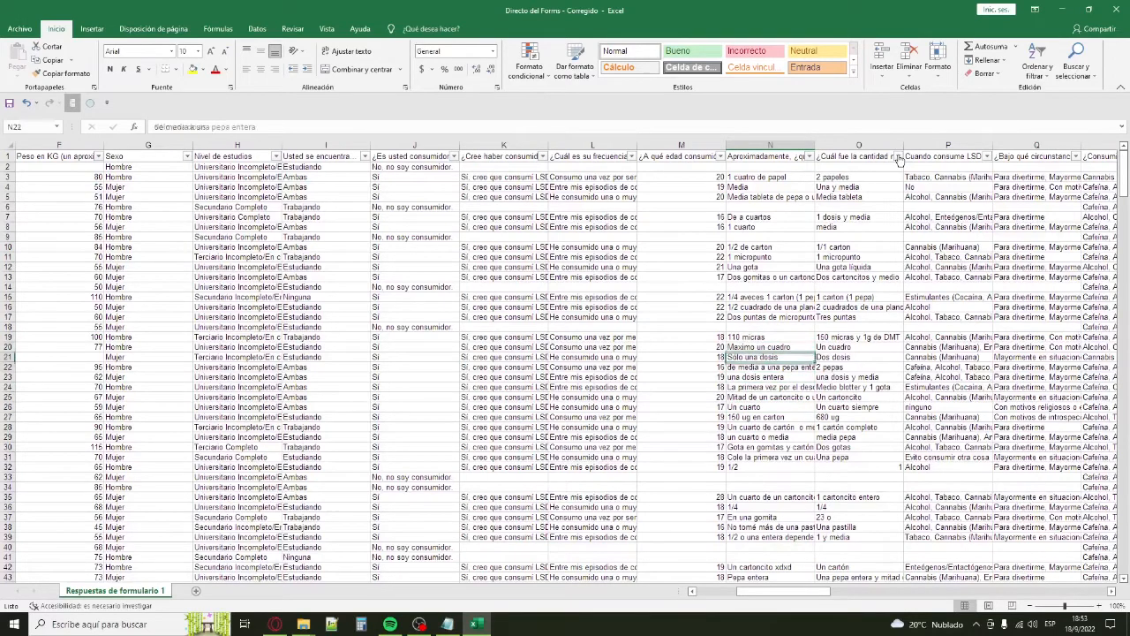
{"action": "key", "text": "Up"}
{"action": "key", "text": "Up"}
{"action": "key", "text": "Up"}
{"action": "key", "text": "Up"}
{"action": "key", "text": "Up"}
{"action": "key", "text": "Up"}
{"action": "key", "text": "Up"}
{"action": "key", "text": "Up"}
{"action": "key", "text": "Up"}
{"action": "key", "text": "Up"}
{"action": "key", "text": "Up"}
{"action": "key", "text": "Up"}
{"action": "key", "text": "Up"}
{"action": "key", "text": "Up"}
{"action": "key", "text": "Up"}
{"action": "key", "text": "Up"}
{"action": "key", "text": "Up"}
{"action": "key", "text": "Up"}
{"action": "key", "text": "Up"}
{"action": "key", "text": "Up"}
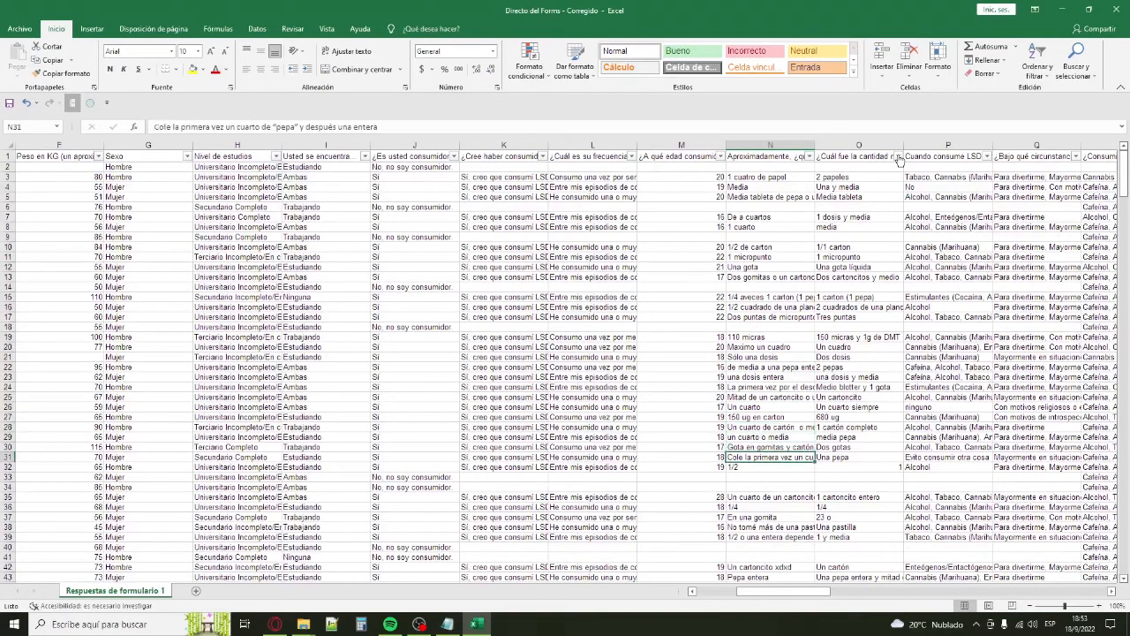
{"action": "left_click", "coordinate": [810, 157]}
{"action": "scroll", "coordinate": [759, 336], "scroll_direction": "down", "scroll_amount": 5}
{"action": "scroll", "coordinate": [777, 345], "scroll_direction": "up", "scroll_amount": 5}
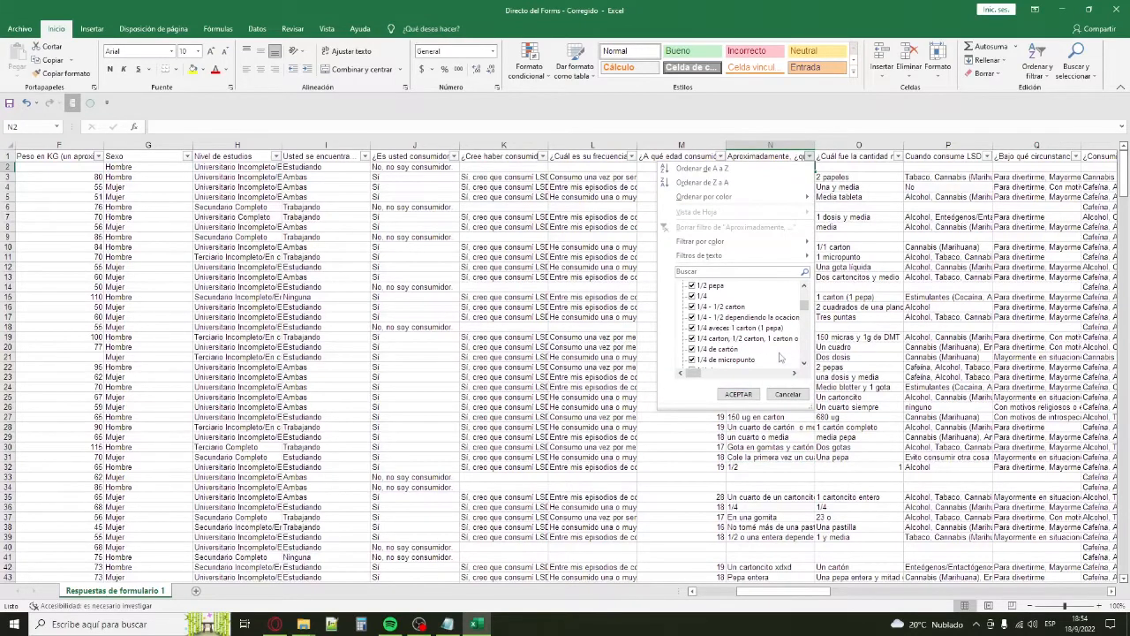
{"action": "left_click", "coordinate": [787, 394]}
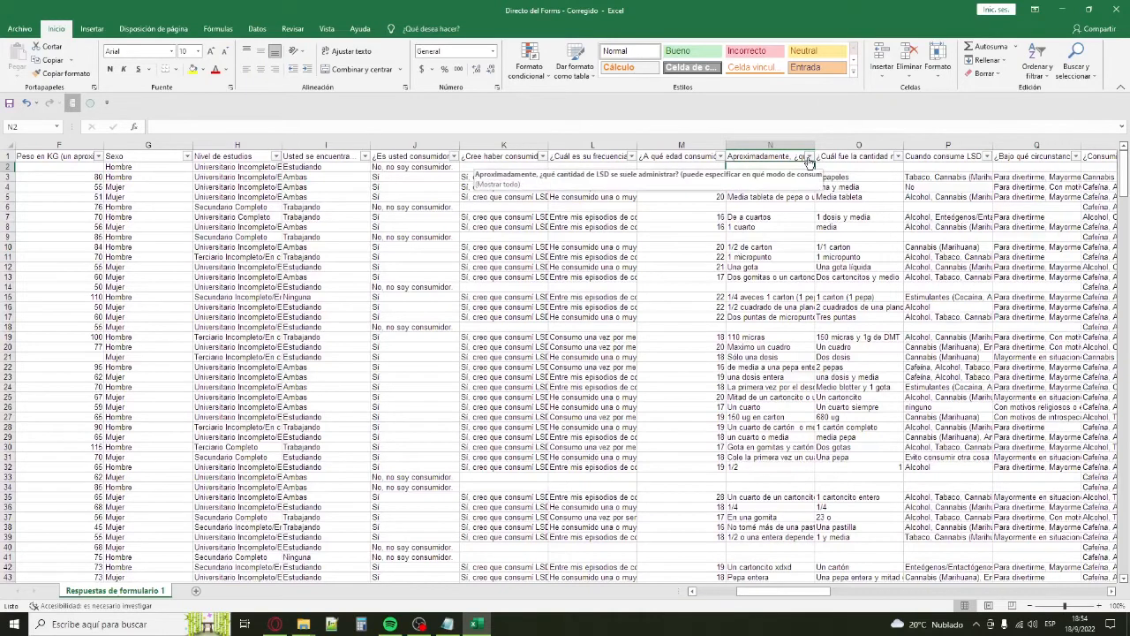
Filter the usual LSD quantity column to the single-dose answers: 1 carton, 1 cartón, the 1 carton/1 estrella answer, 1 entero and 1 pepa.
{"action": "left_click", "coordinate": [809, 159]}
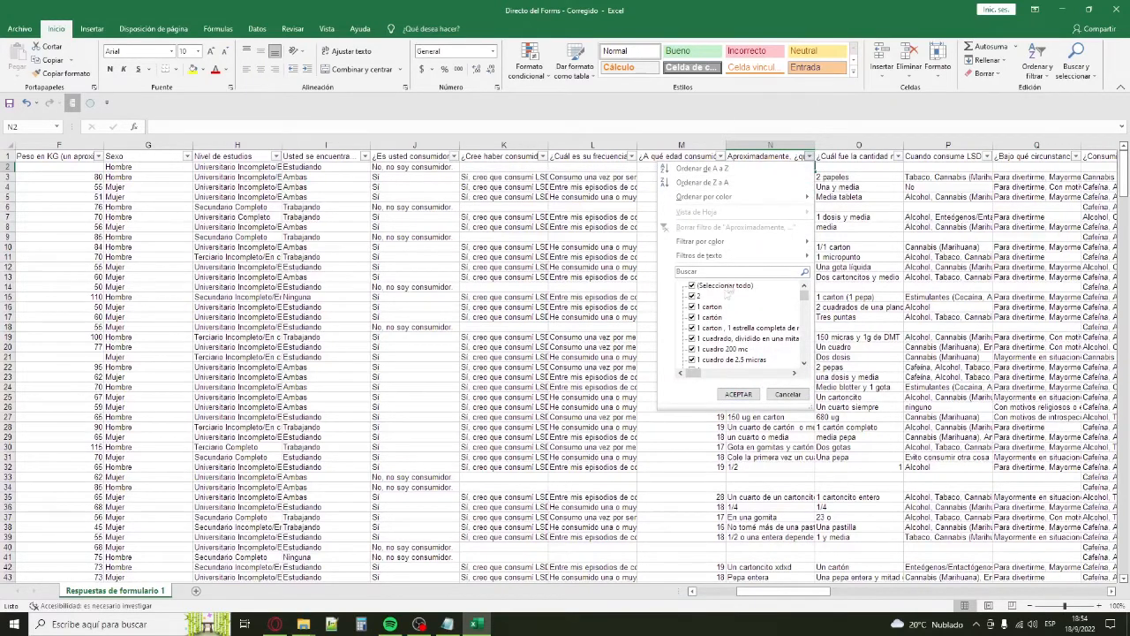
{"action": "left_click", "coordinate": [701, 298]}
{"action": "mouse_move", "coordinate": [694, 373]}
{"action": "left_mouse_down"}
{"action": "mouse_move", "coordinate": [754, 375]}
{"action": "mouse_move", "coordinate": [689, 380]}
{"action": "left_mouse_up"}
{"action": "mouse_move", "coordinate": [695, 375]}
{"action": "left_mouse_down"}
{"action": "mouse_move", "coordinate": [724, 378]}
{"action": "mouse_move", "coordinate": [686, 383]}
{"action": "left_mouse_up"}
{"action": "left_click", "coordinate": [736, 289]}
{"action": "left_click", "coordinate": [736, 289]}
{"action": "left_click", "coordinate": [713, 307]}
{"action": "left_click", "coordinate": [712, 317]}
{"action": "left_click", "coordinate": [713, 328]}
{"action": "scroll", "coordinate": [713, 335], "scroll_direction": "down", "scroll_amount": 5}
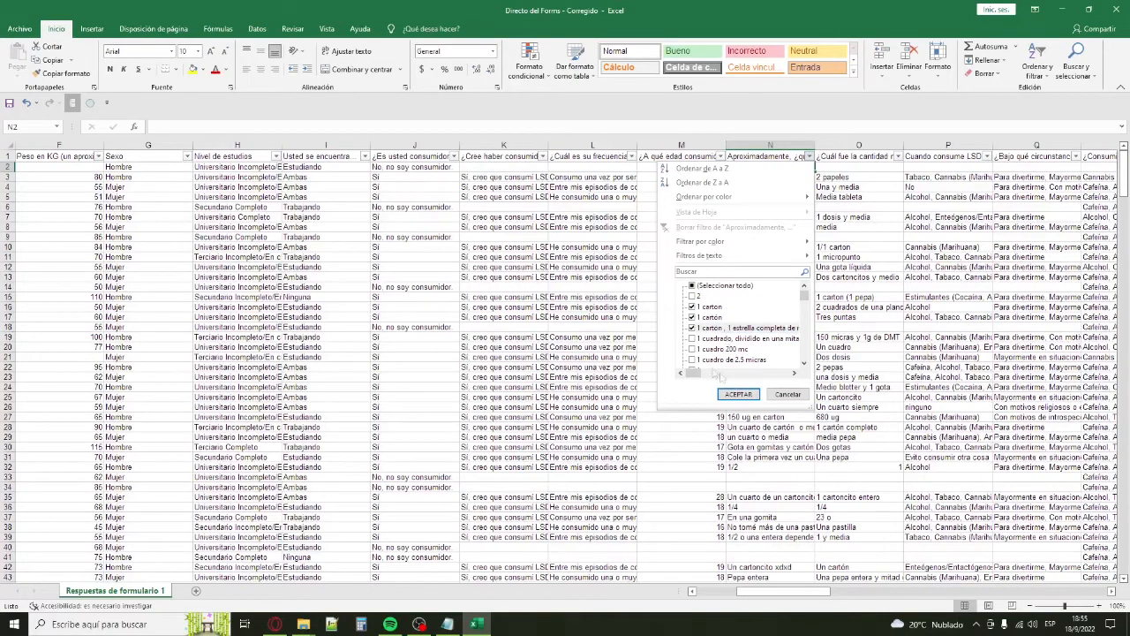
{"action": "scroll", "coordinate": [720, 341], "scroll_direction": "up", "scroll_amount": 1}
{"action": "left_click", "coordinate": [715, 339]}
{"action": "scroll", "coordinate": [719, 317], "scroll_direction": "down", "scroll_amount": 10}
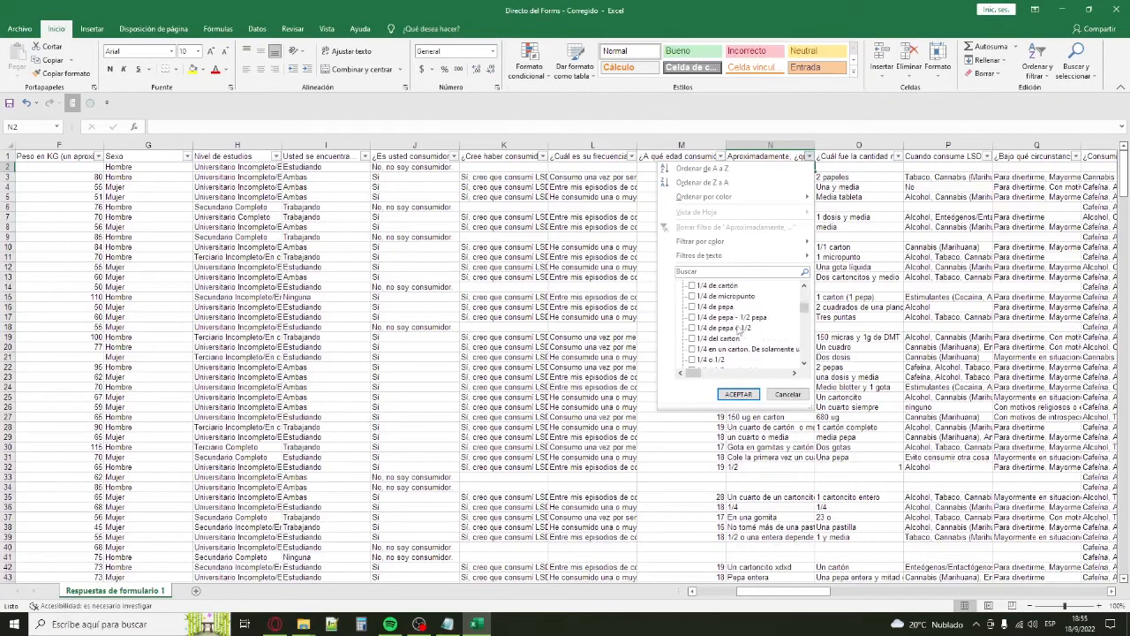
{"action": "scroll", "coordinate": [737, 355], "scroll_direction": "up", "scroll_amount": 15}
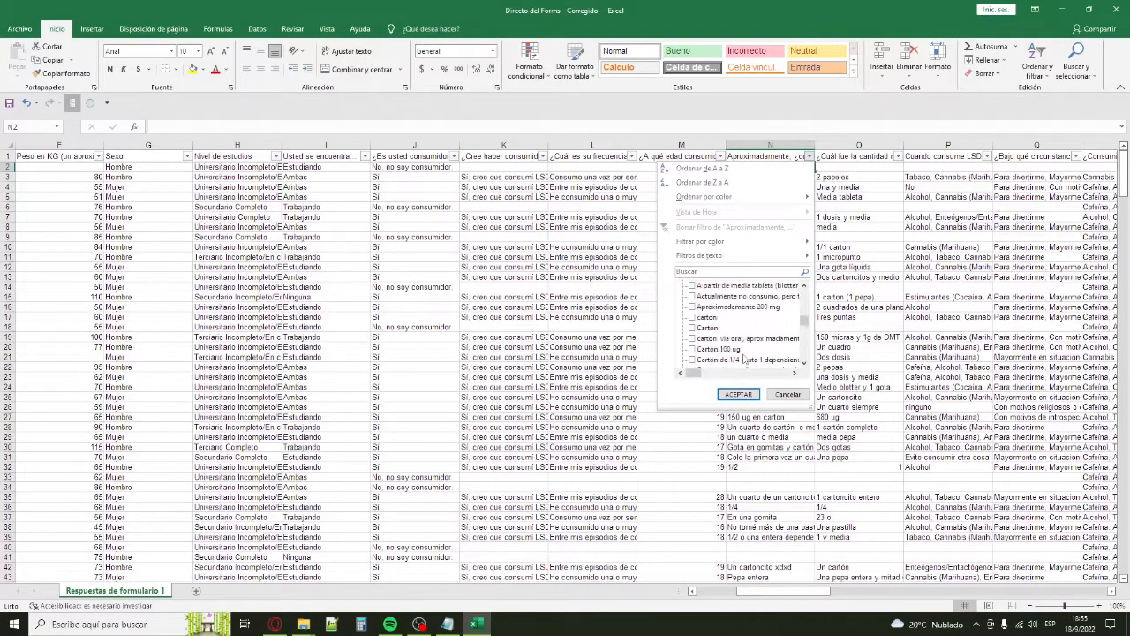
{"action": "left_click", "coordinate": [739, 394]}
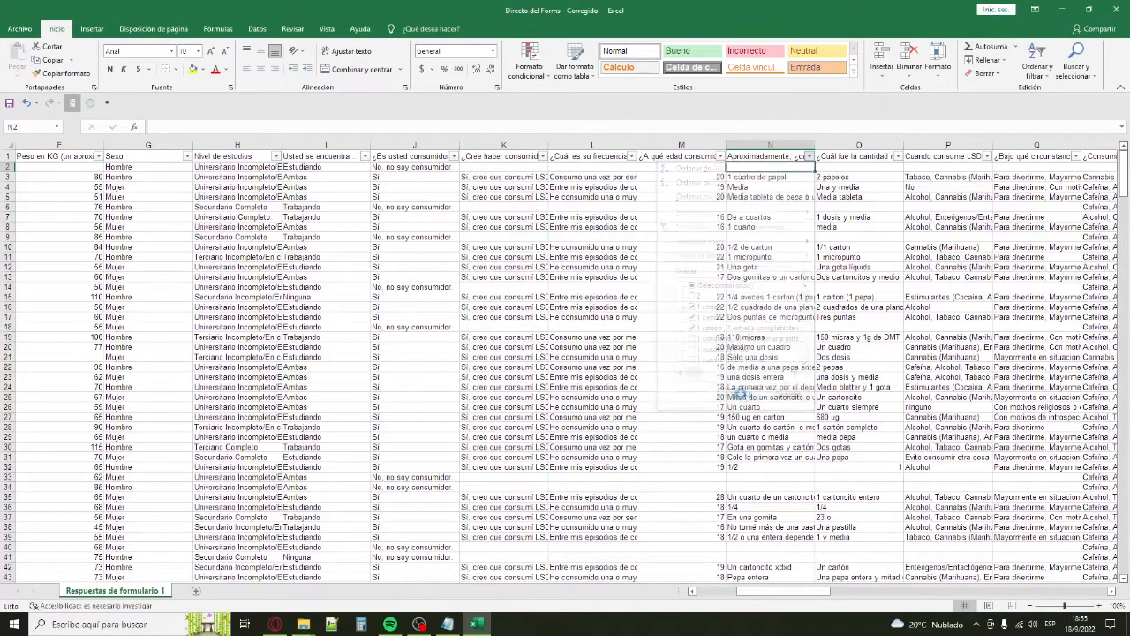
Replace the first filtered usual LSD quantity with 100 and copy that value into the remaining filtered rows of the column.
{"action": "left_click", "coordinate": [755, 167]}
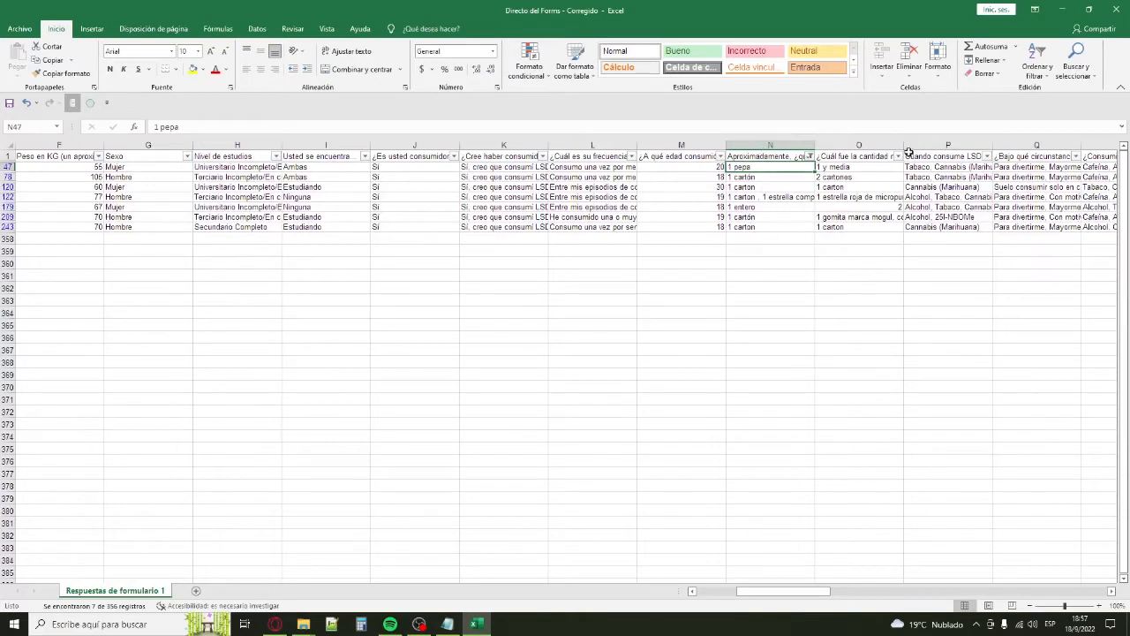
{"action": "type", "text": "100"}
{"action": "key", "text": "Return"}
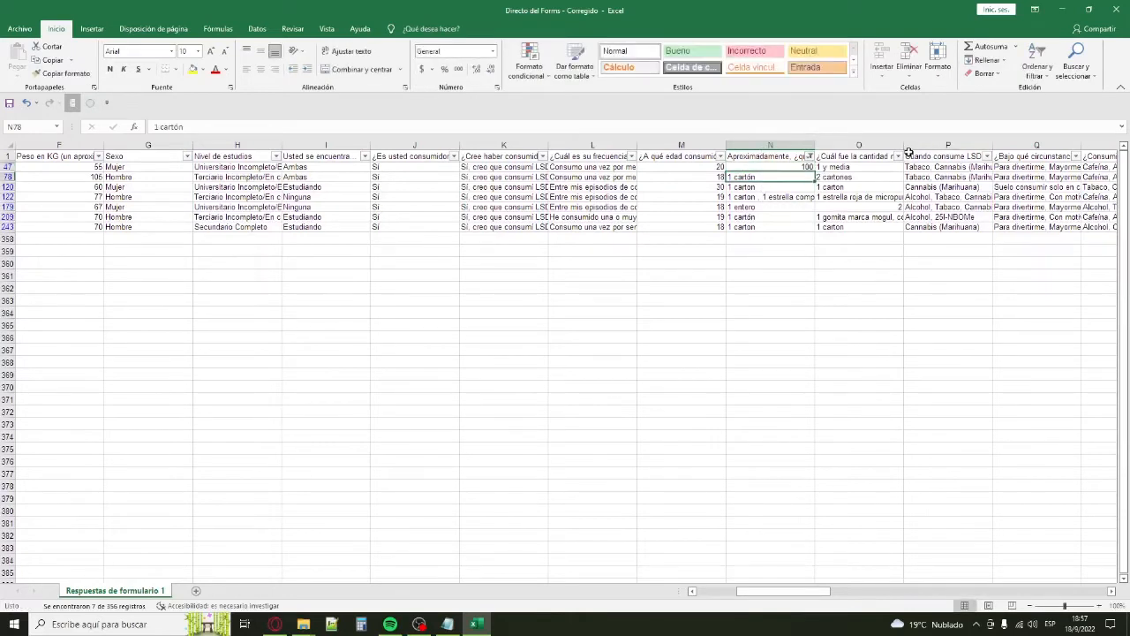
{"action": "left_click", "coordinate": [799, 167]}
{"action": "key", "text": "ctrl+c"}
{"action": "left_click", "coordinate": [800, 177]}
{"action": "key", "text": "ctrl+v"}
{"action": "left_click", "coordinate": [803, 187]}
{"action": "key", "text": "ctrl+v"}
{"action": "key", "text": "Down"}
{"action": "key", "text": "ctrl+v"}
{"action": "key", "text": "Down"}
{"action": "key", "text": "ctrl+v"}
{"action": "key", "text": "Down"}
{"action": "key", "text": "ctrl+v"}
{"action": "key", "text": "Down"}
{"action": "key", "text": "ctrl+v"}
{"action": "left_click", "coordinate": [769, 248]}
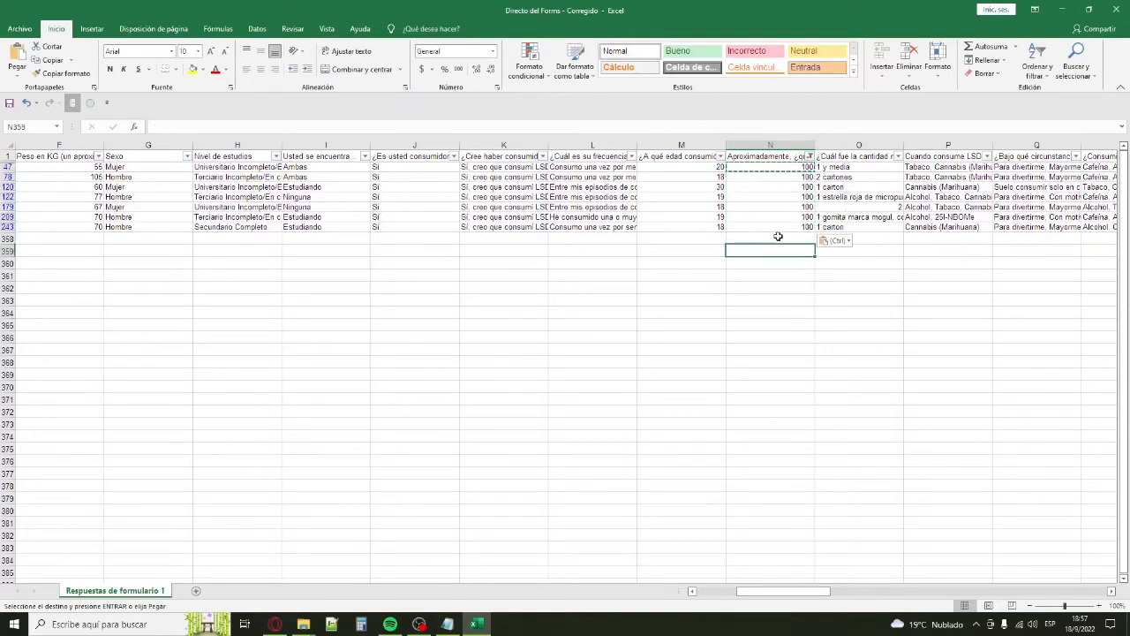
Set the usual LSD quantity filter back to all values so every record is shown.
{"action": "left_click", "coordinate": [808, 156]}
{"action": "scroll", "coordinate": [740, 327], "scroll_direction": "down", "scroll_amount": 5}
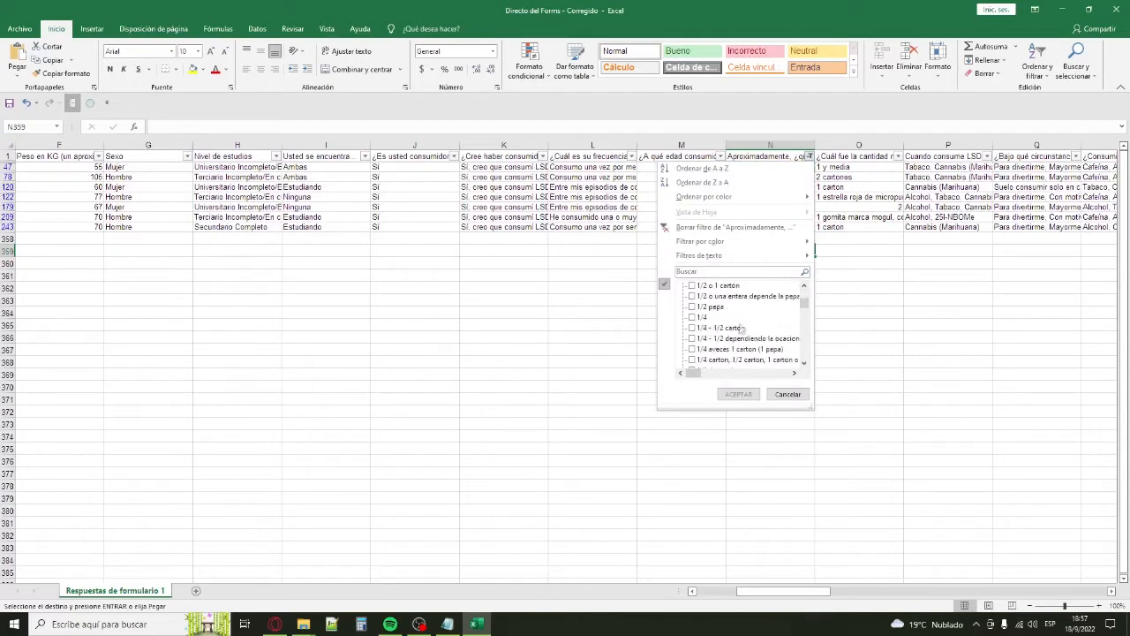
{"action": "scroll", "coordinate": [739, 329], "scroll_direction": "up", "scroll_amount": 6}
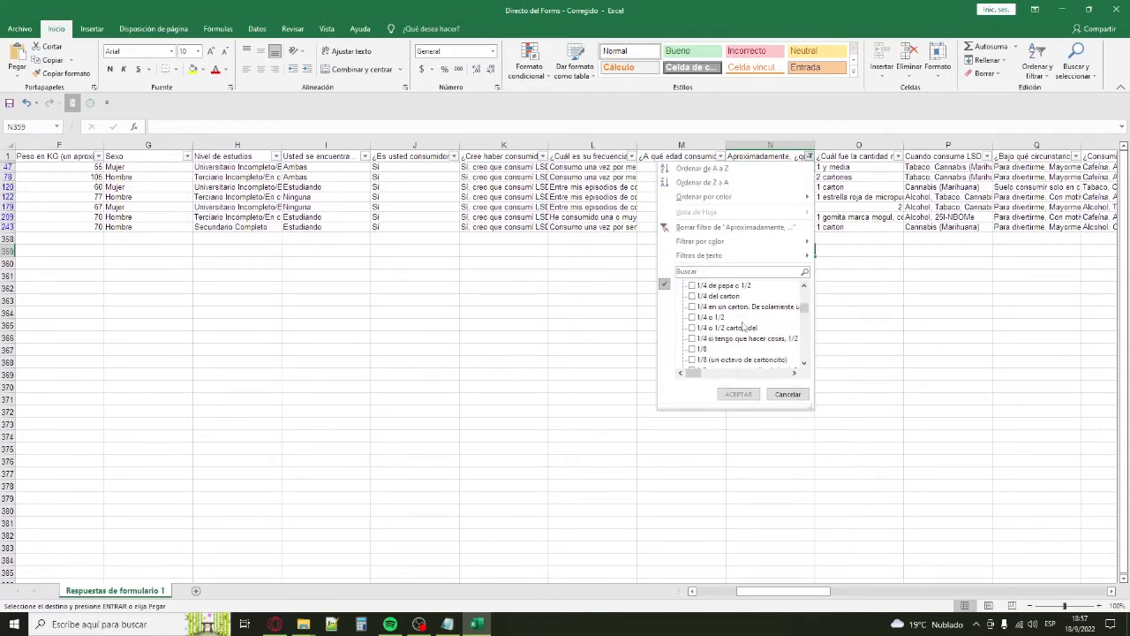
{"action": "scroll", "coordinate": [742, 325], "scroll_direction": "up", "scroll_amount": 2}
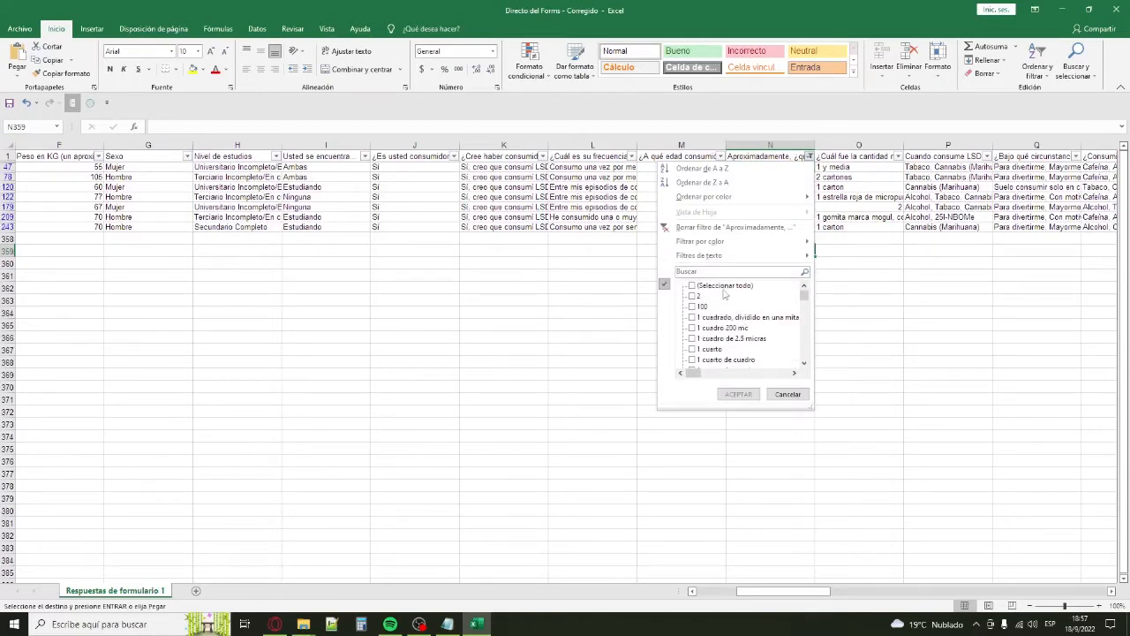
{"action": "left_click", "coordinate": [723, 289]}
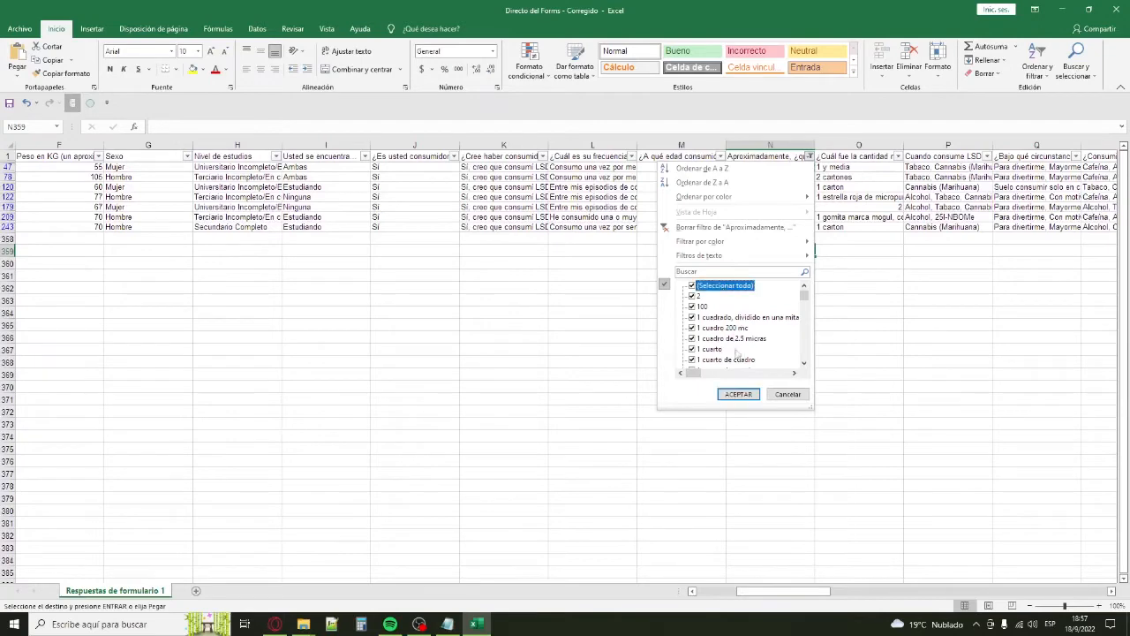
{"action": "left_click", "coordinate": [738, 394]}
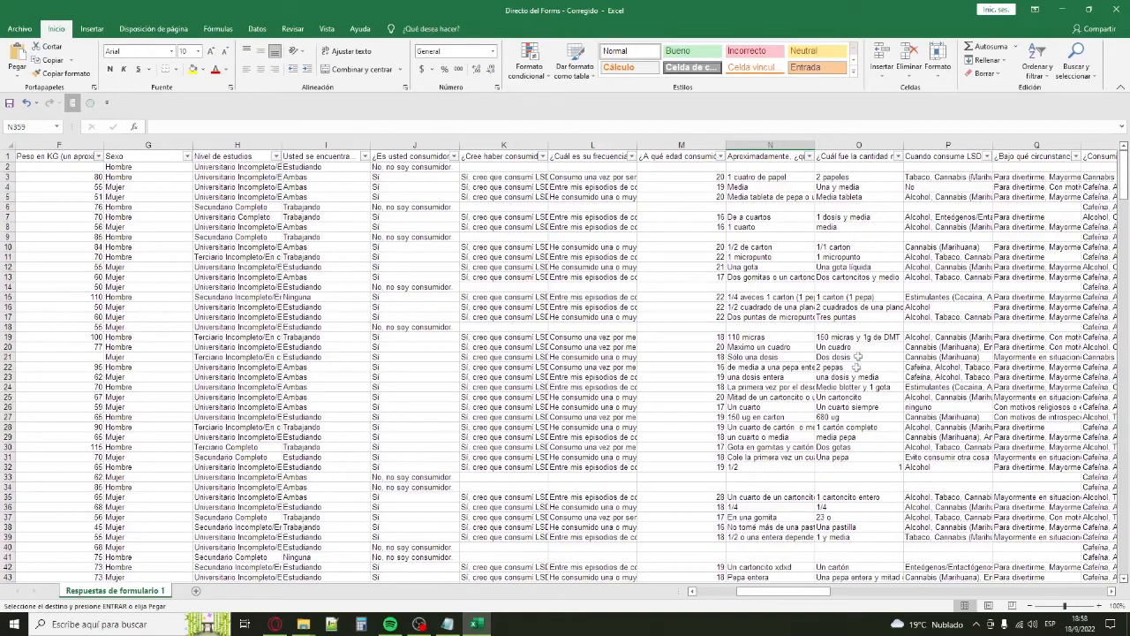
Check the answer options in the filter of the psychedelic consumer column J, keeping all of them selected.
{"action": "left_click", "coordinate": [749, 156]}
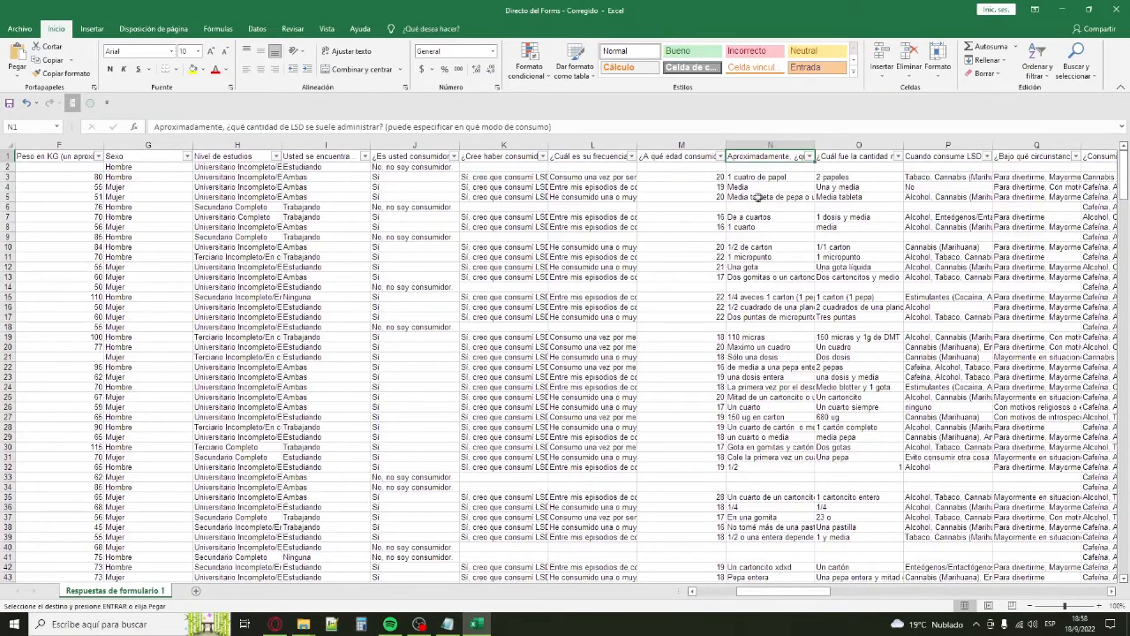
{"action": "left_click", "coordinate": [430, 157]}
{"action": "left_click", "coordinate": [452, 158]}
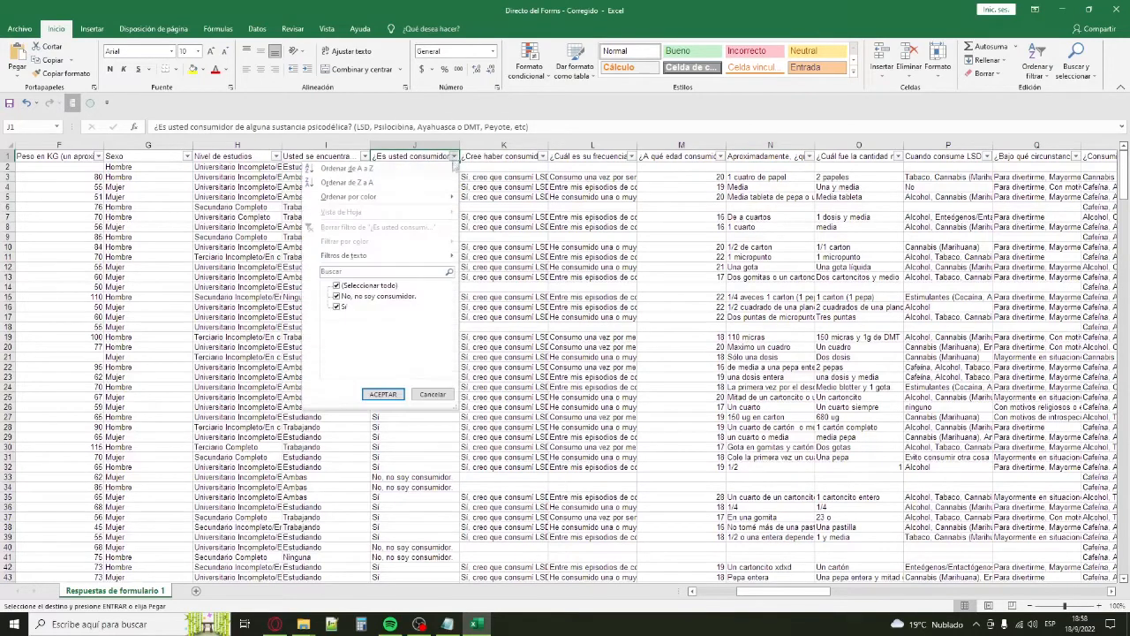
{"action": "left_click", "coordinate": [343, 300]}
{"action": "left_click", "coordinate": [342, 306]}
{"action": "left_click", "coordinate": [342, 305]}
{"action": "left_click", "coordinate": [354, 299]}
{"action": "left_click", "coordinate": [386, 395]}
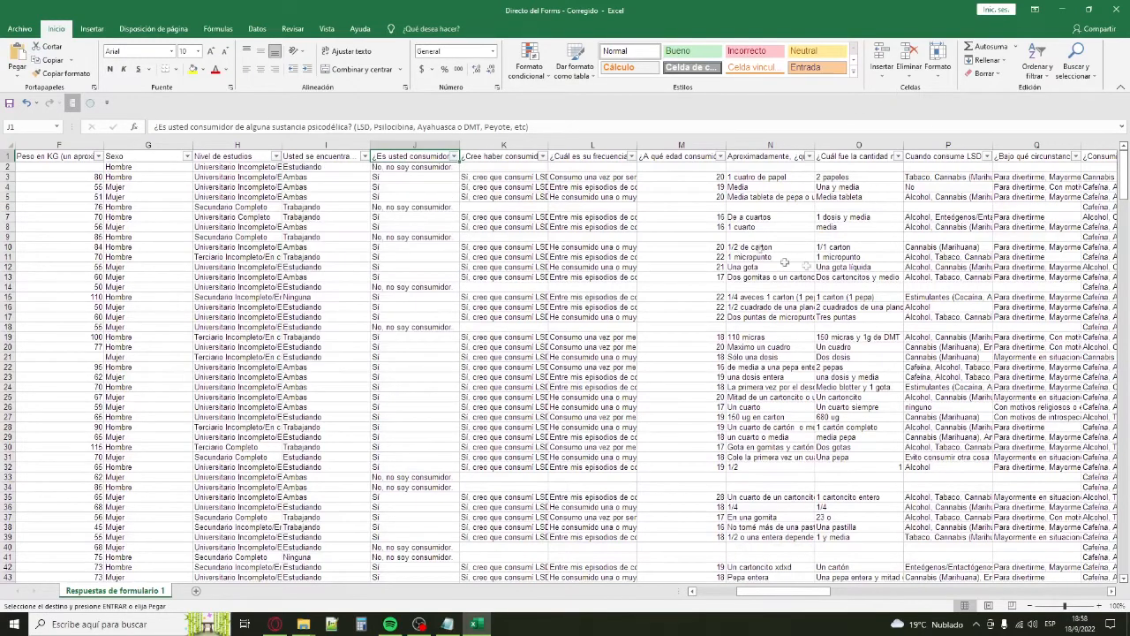
Examine the full list of answer combinations in the filter of column Q on circumstances or motives for consuming, without changing the filter.
{"action": "left_click", "coordinate": [803, 226]}
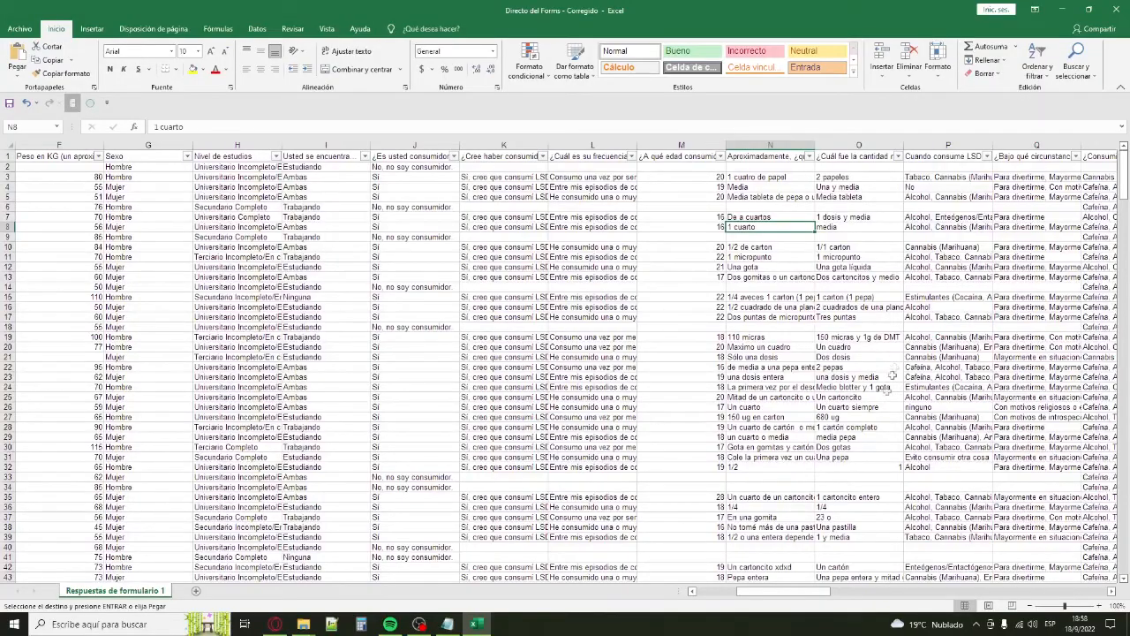
{"action": "left_click_drag", "start_coordinate": [810, 594], "coordinate": [844, 591]}
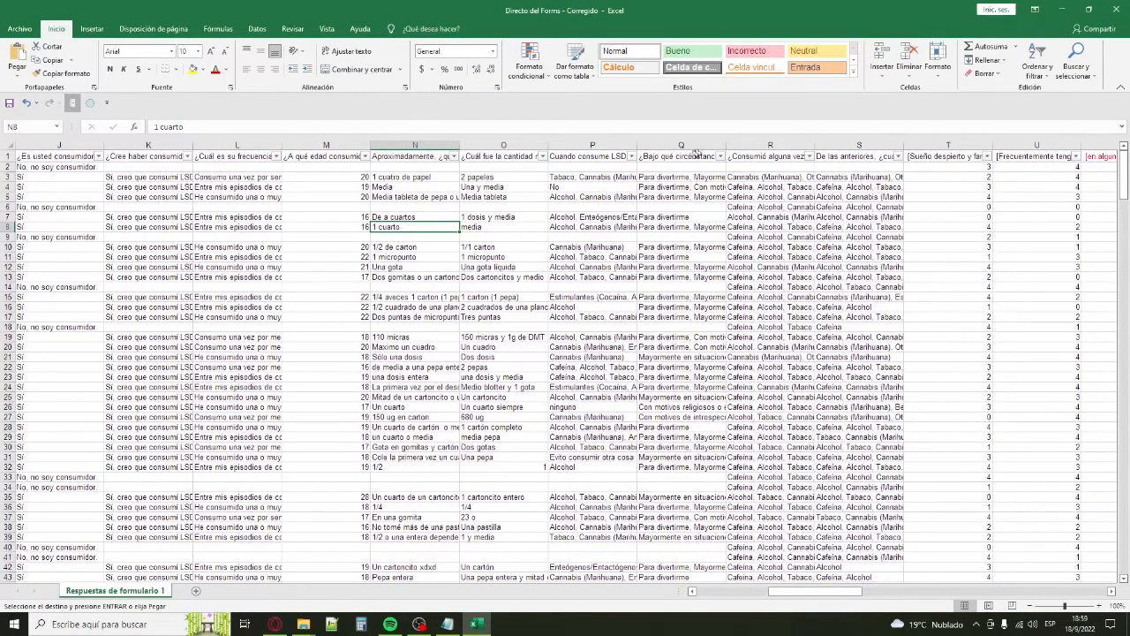
{"action": "left_click", "coordinate": [697, 154]}
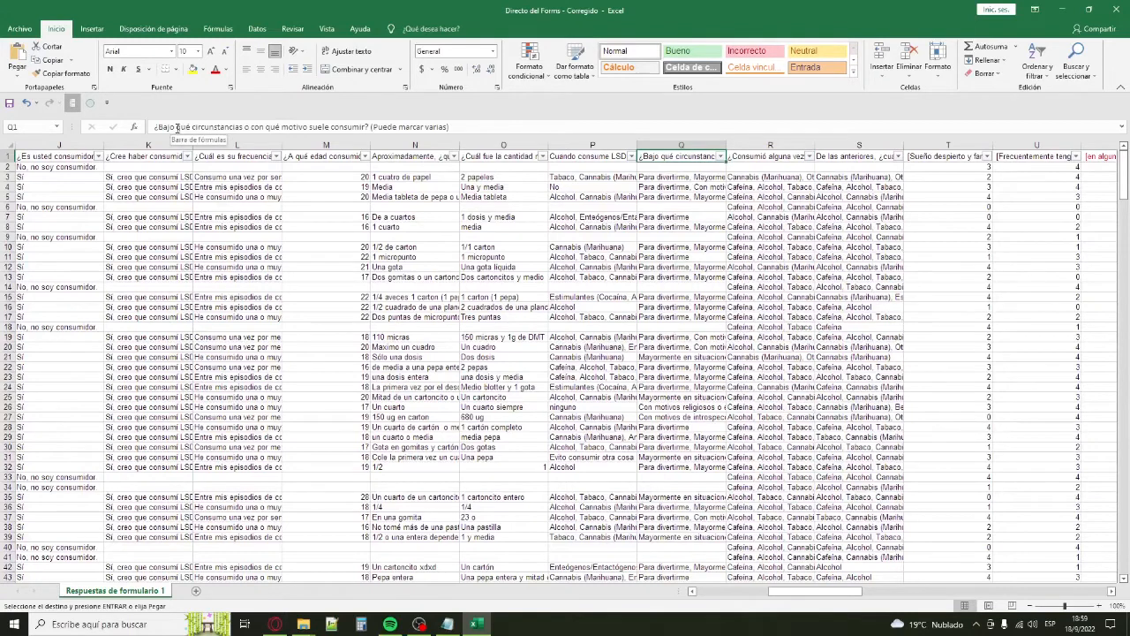
{"action": "left_click", "coordinate": [720, 159]}
{"action": "left_click", "coordinate": [722, 394]}
{"action": "left_click_drag", "start_coordinate": [802, 443], "coordinate": [1099, 593]}
{"action": "scroll", "coordinate": [910, 437], "scroll_direction": "down", "scroll_amount": 1}
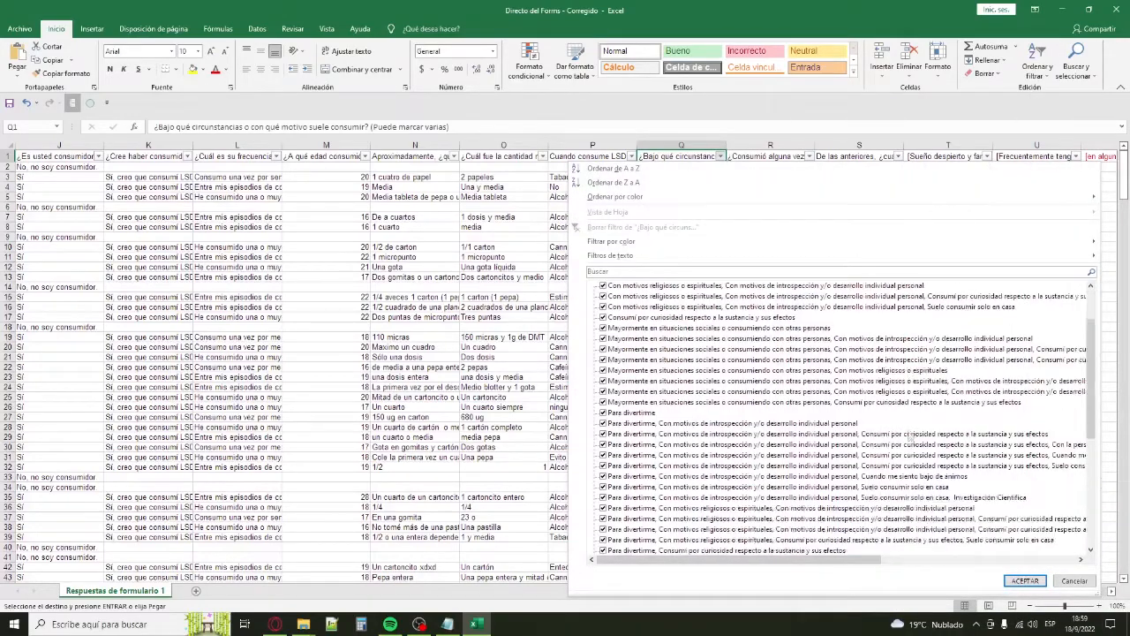
{"action": "scroll", "coordinate": [909, 437], "scroll_direction": "down", "scroll_amount": 3}
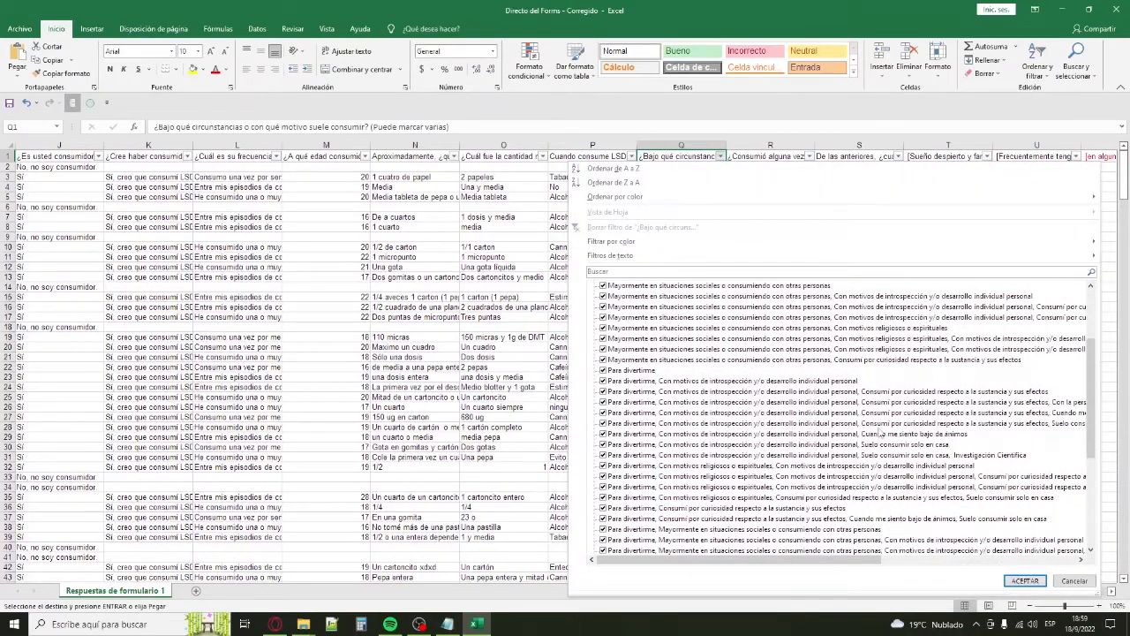
{"action": "scroll", "coordinate": [879, 432], "scroll_direction": "down", "scroll_amount": 2}
{"action": "scroll", "coordinate": [846, 380], "scroll_direction": "down", "scroll_amount": 3}
{"action": "scroll", "coordinate": [844, 377], "scroll_direction": "down", "scroll_amount": 5}
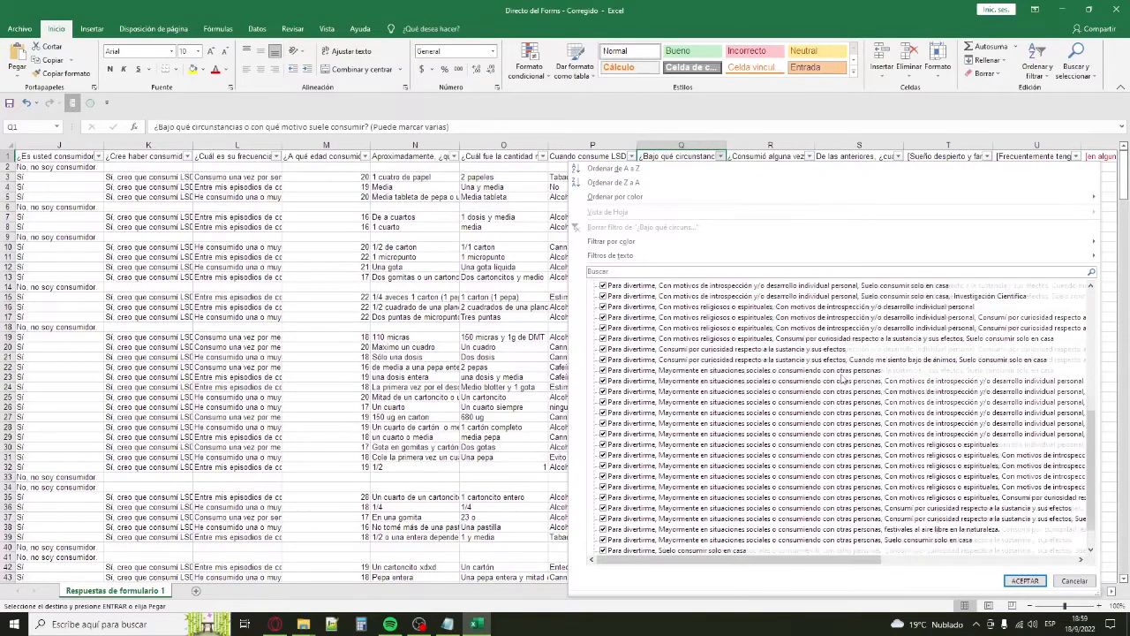
{"action": "scroll", "coordinate": [841, 378], "scroll_direction": "up", "scroll_amount": 3}
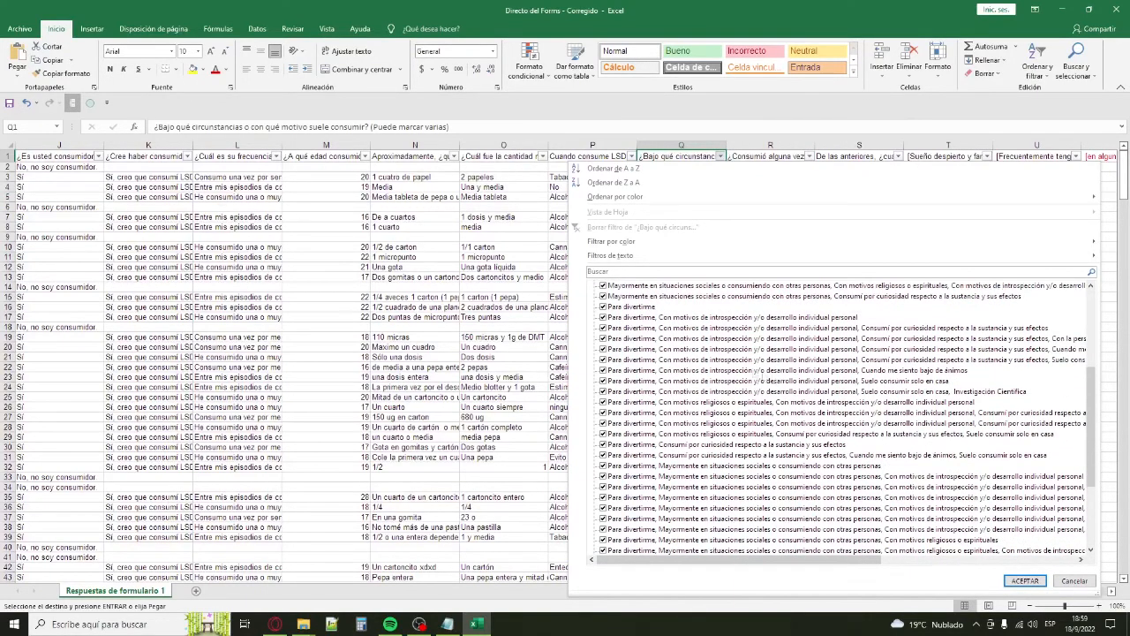
{"action": "scroll", "coordinate": [653, 353], "scroll_direction": "down", "scroll_amount": 4}
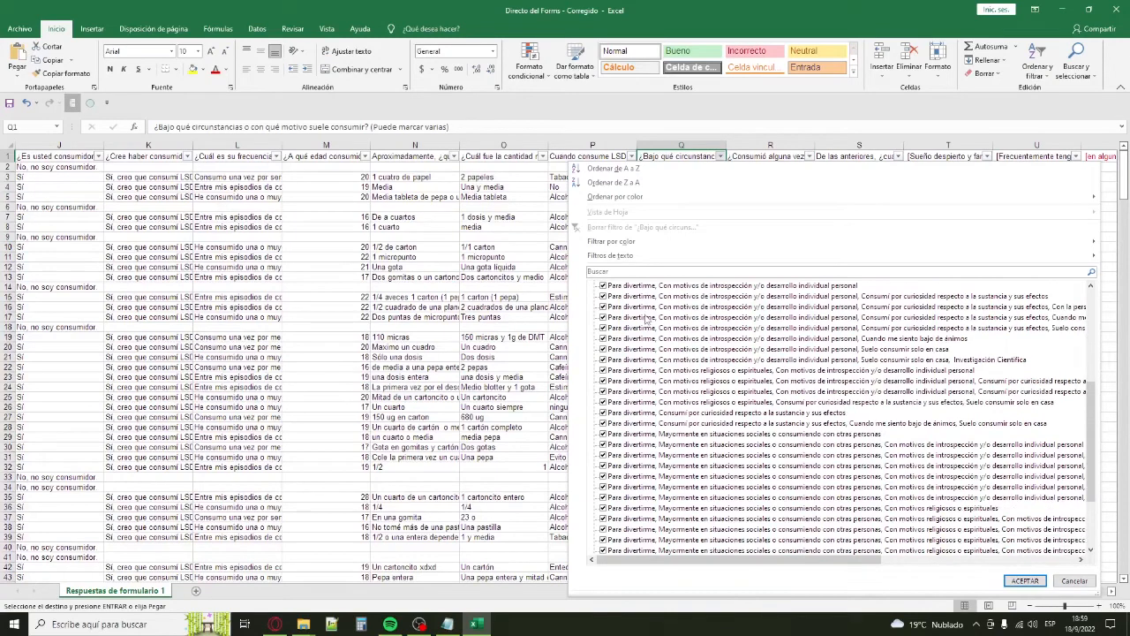
{"action": "scroll", "coordinate": [657, 521], "scroll_direction": "up", "scroll_amount": 4}
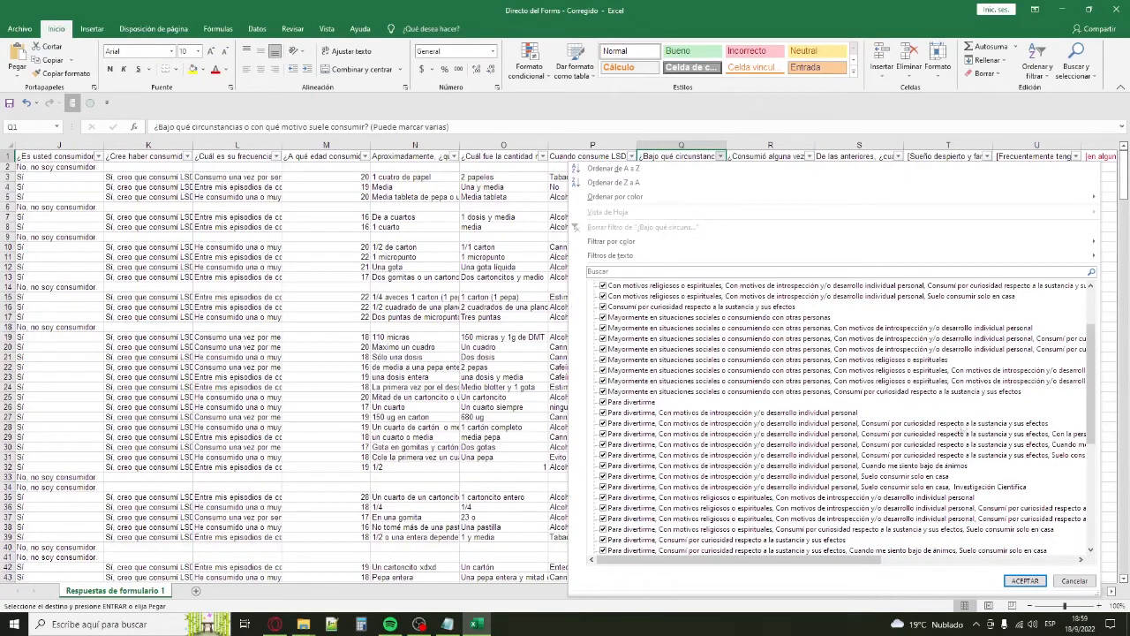
{"action": "scroll", "coordinate": [978, 441], "scroll_direction": "down", "scroll_amount": 2}
{"action": "scroll", "coordinate": [981, 444], "scroll_direction": "down", "scroll_amount": 5}
{"action": "scroll", "coordinate": [936, 441], "scroll_direction": "up", "scroll_amount": 6}
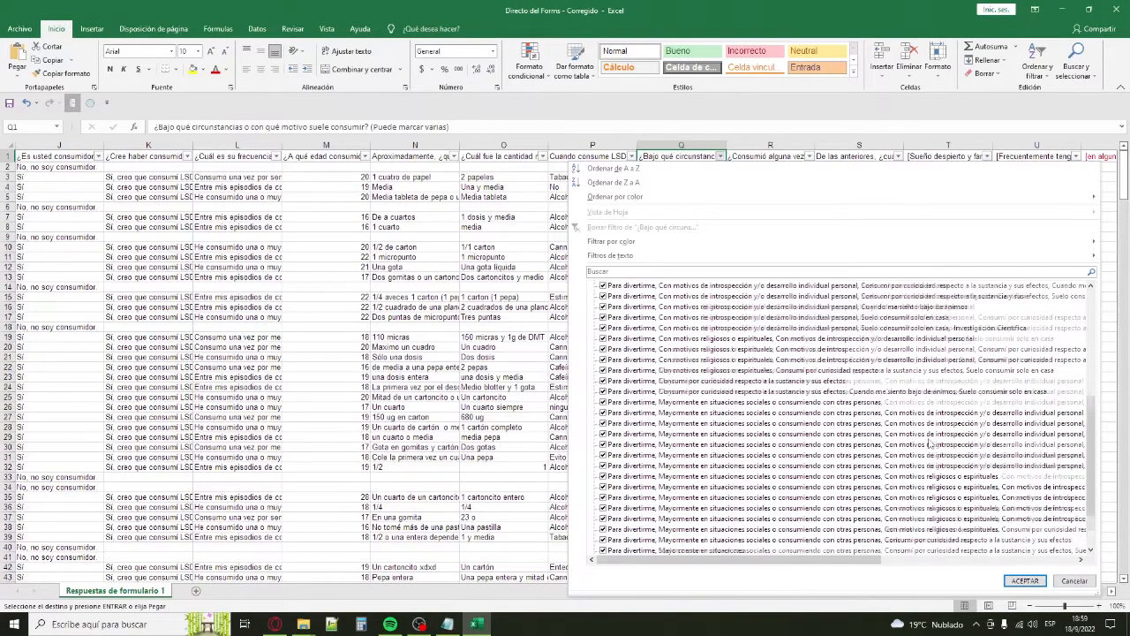
{"action": "scroll", "coordinate": [930, 442], "scroll_direction": "down", "scroll_amount": 6}
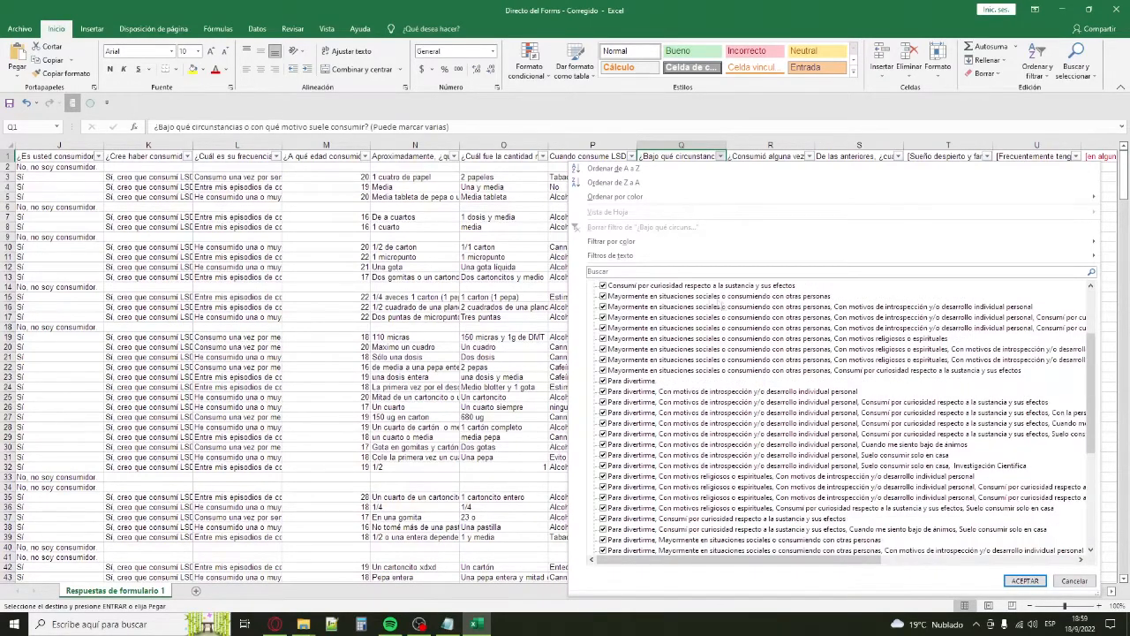
{"action": "scroll", "coordinate": [757, 494], "scroll_direction": "up", "scroll_amount": 4}
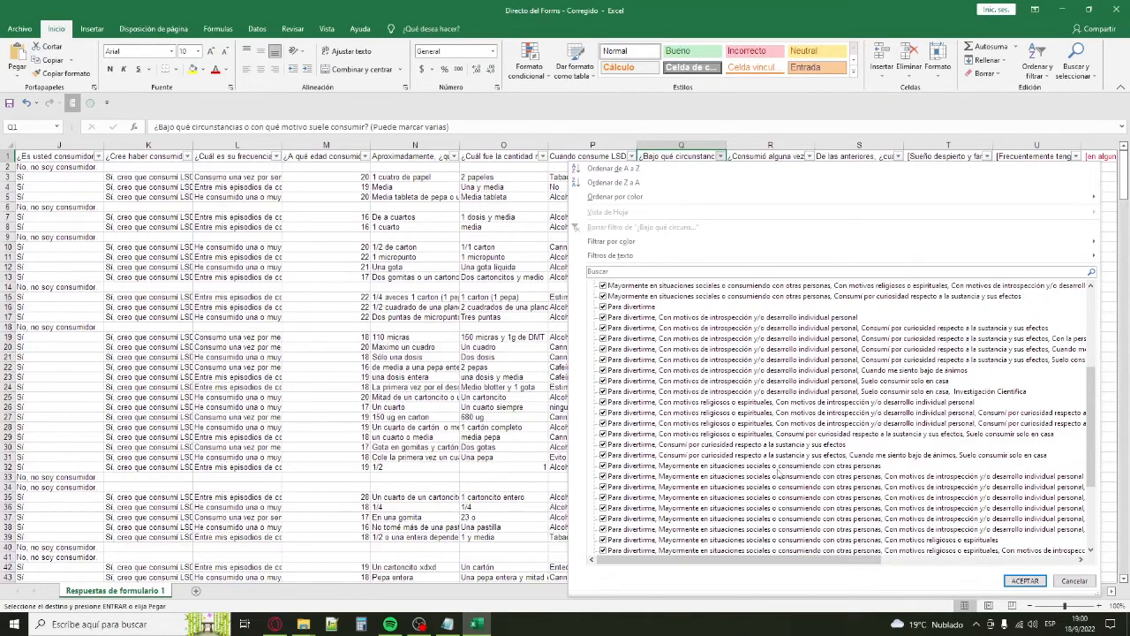
{"action": "scroll", "coordinate": [781, 474], "scroll_direction": "up", "scroll_amount": 1}
{"action": "scroll", "coordinate": [1063, 460], "scroll_direction": "down", "scroll_amount": 2}
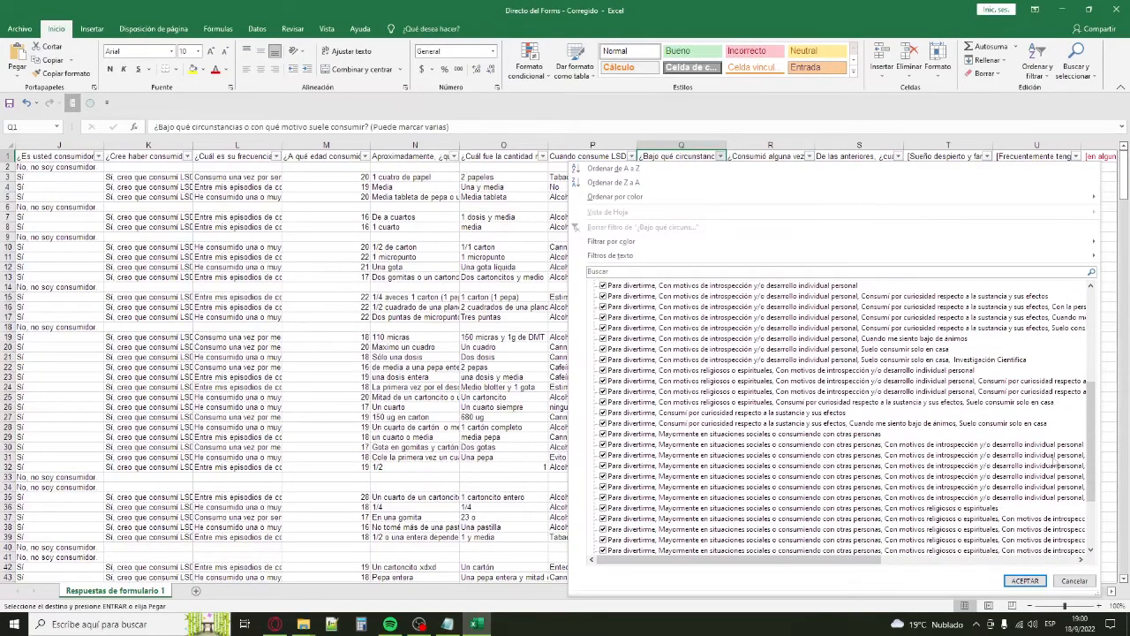
{"action": "scroll", "coordinate": [1041, 468], "scroll_direction": "up", "scroll_amount": 1}
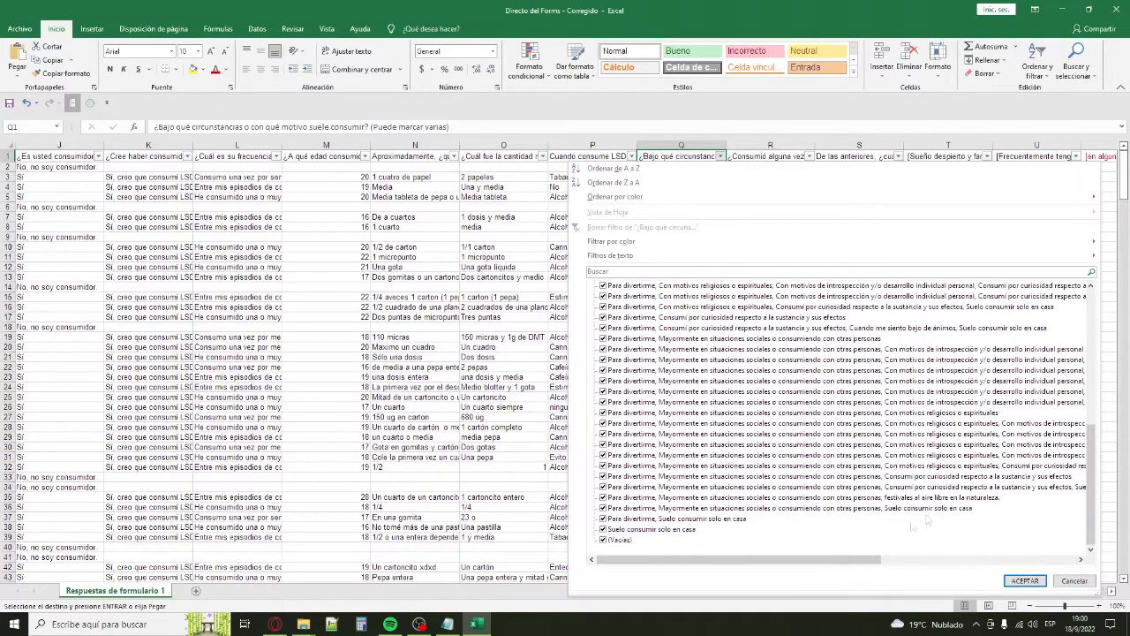
{"action": "scroll", "coordinate": [872, 521], "scroll_direction": "up", "scroll_amount": 5}
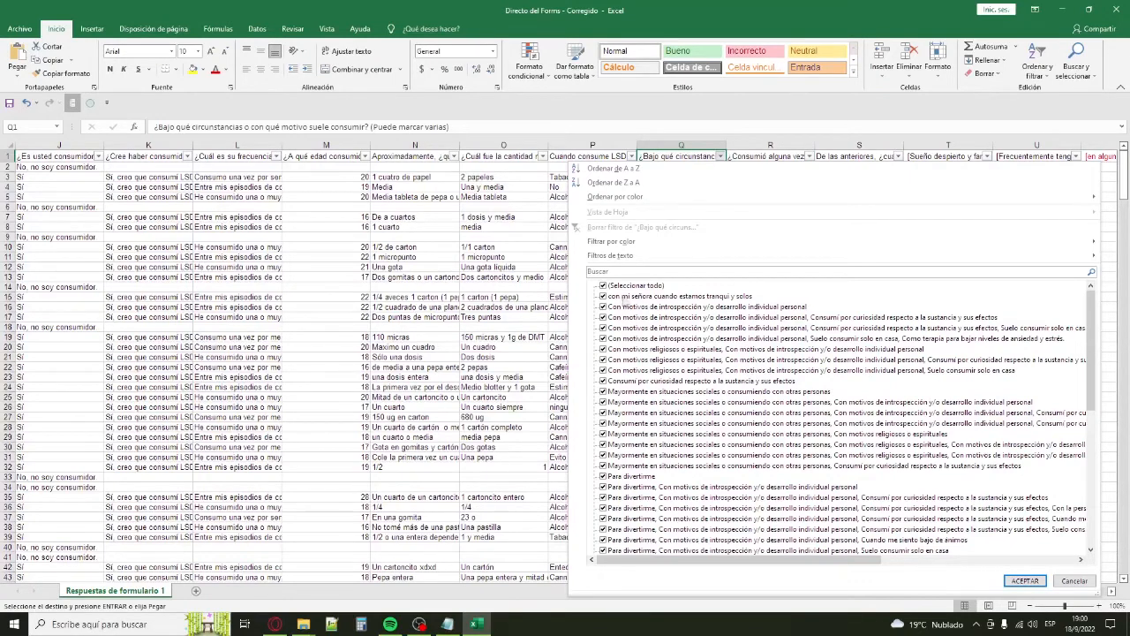
{"action": "scroll", "coordinate": [1003, 401], "scroll_direction": "down", "scroll_amount": 6}
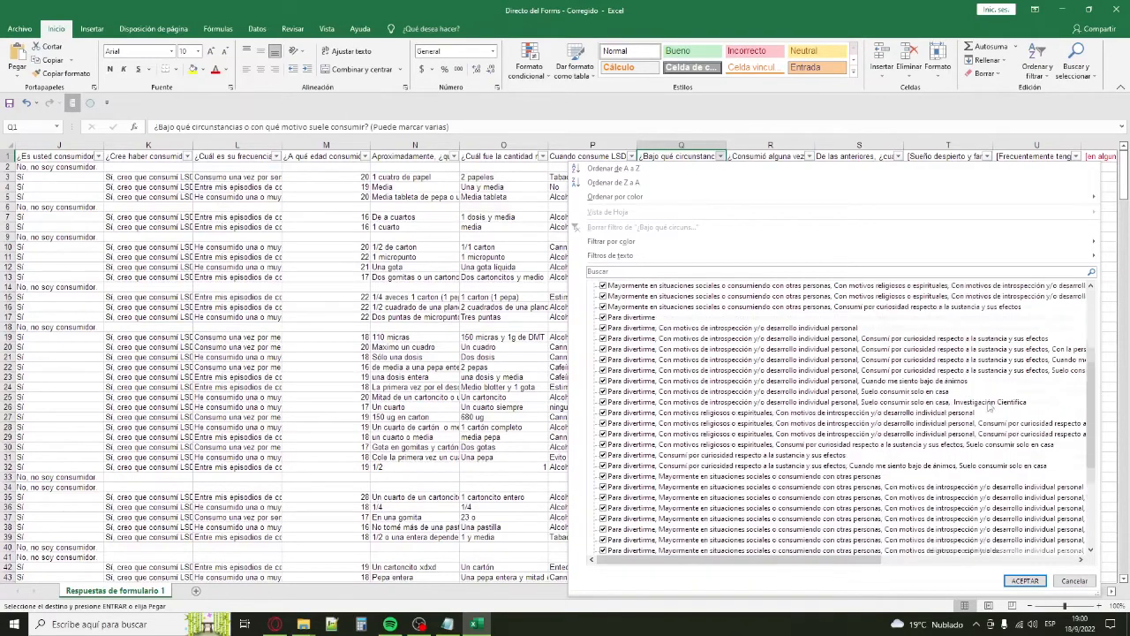
{"action": "scroll", "coordinate": [1016, 427], "scroll_direction": "up", "scroll_amount": 6}
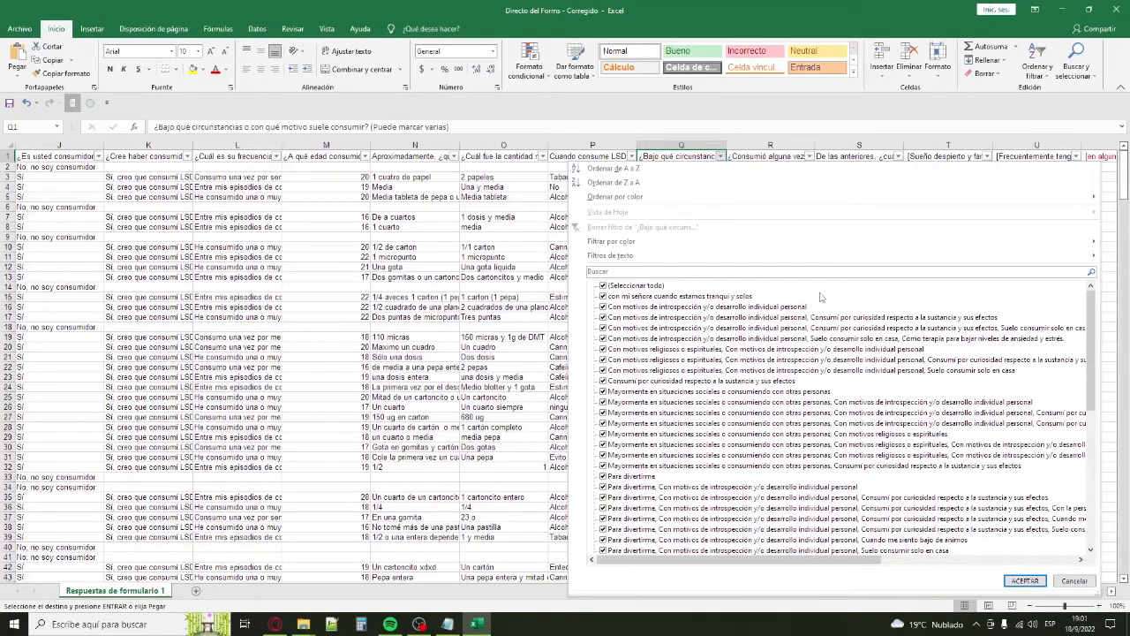
{"action": "scroll", "coordinate": [820, 297], "scroll_direction": "down", "scroll_amount": 8}
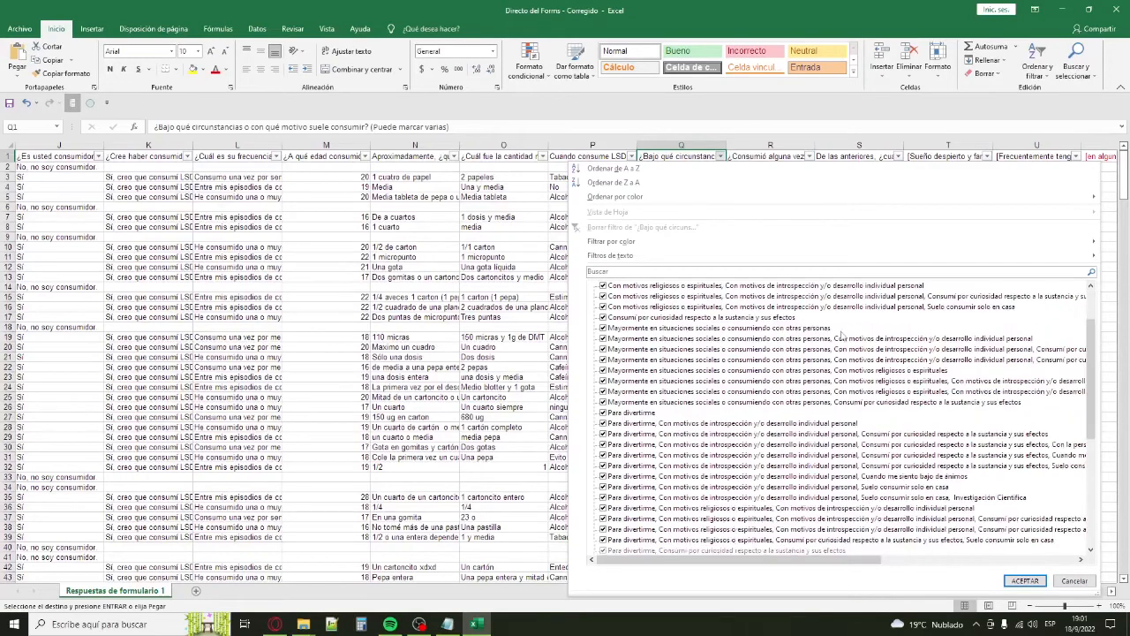
{"action": "scroll", "coordinate": [854, 389], "scroll_direction": "up", "scroll_amount": 8}
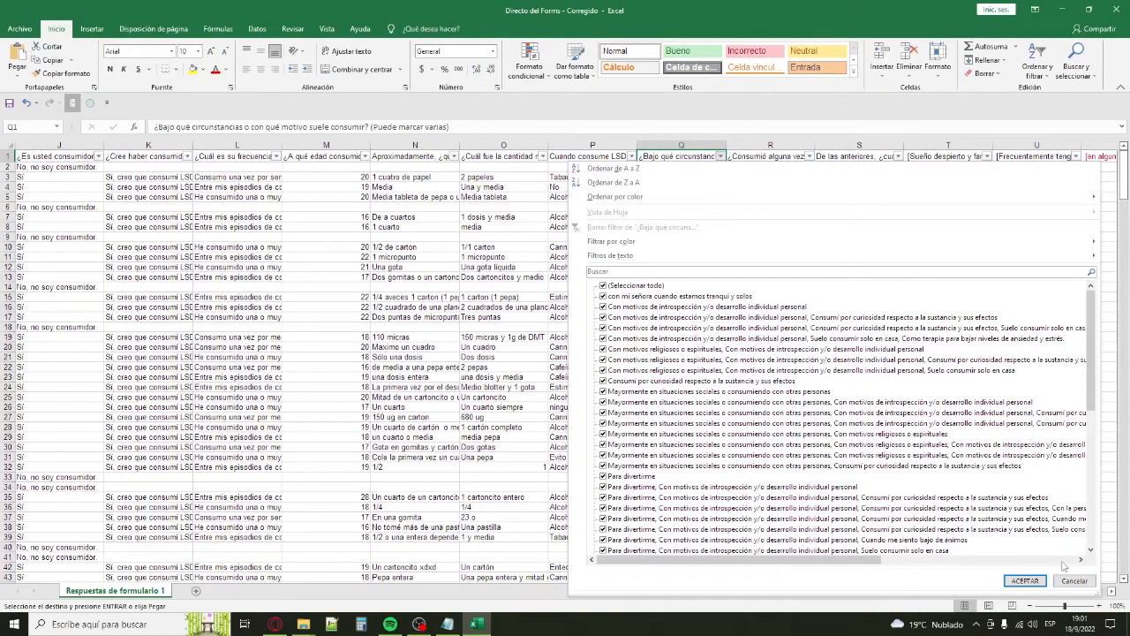
{"action": "left_click", "coordinate": [1079, 583]}
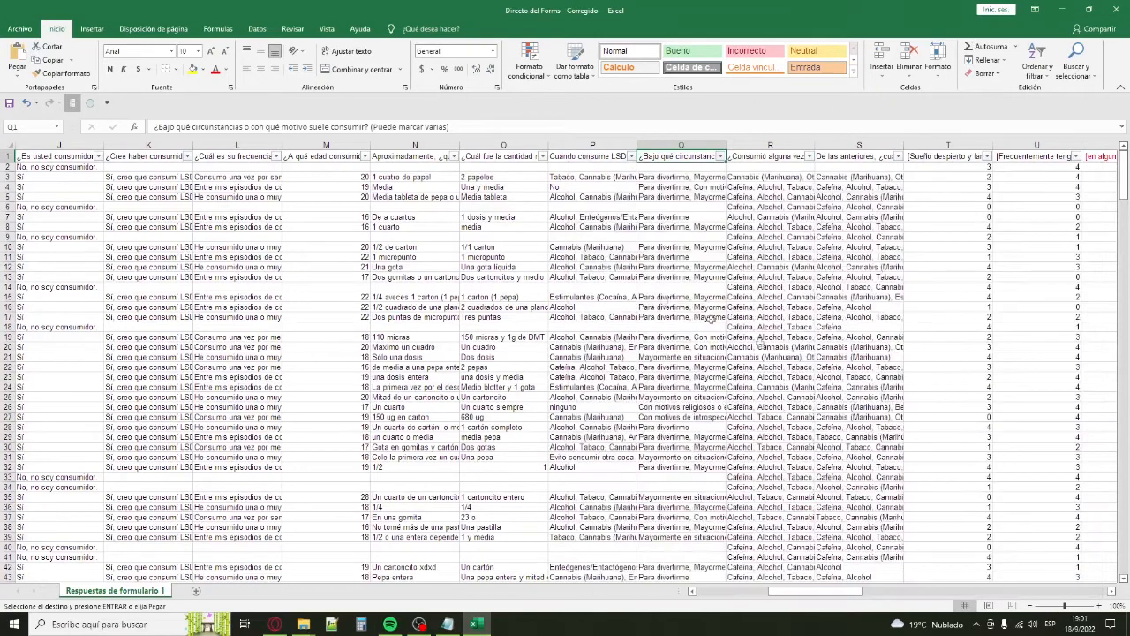
Look over the scale item columns starting at T and the numbered total columns 1 to 4 in AW to AZ.
{"action": "left_click", "coordinate": [307, 187]}
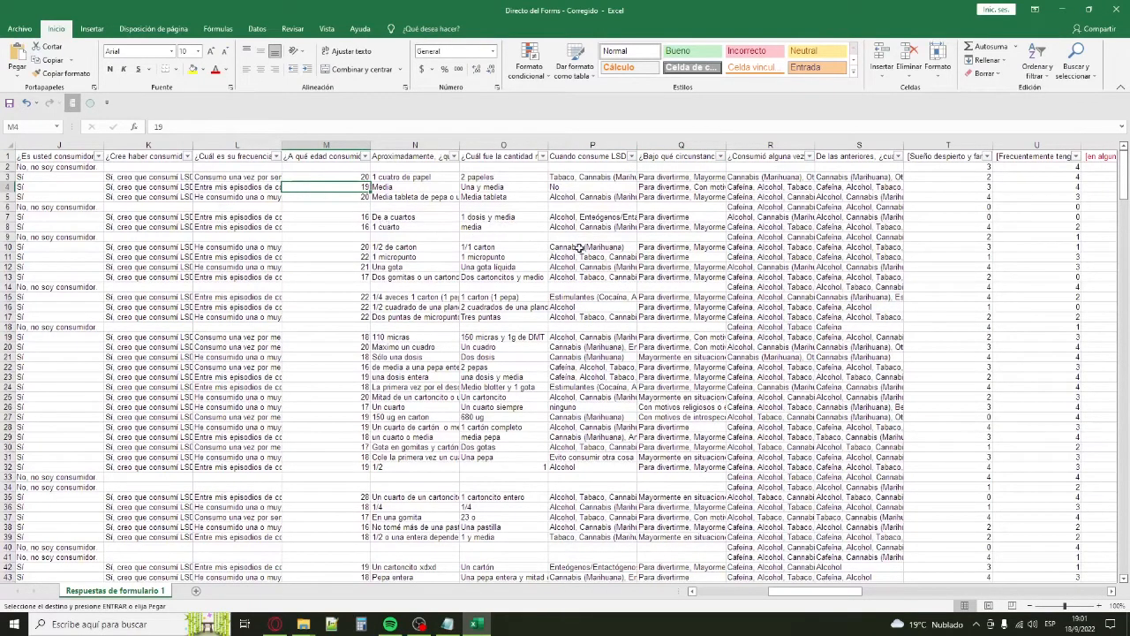
{"action": "left_click_drag", "start_coordinate": [821, 591], "coordinate": [878, 552]}
{"action": "left_click_drag", "start_coordinate": [379, 166], "coordinate": [175, 192]}
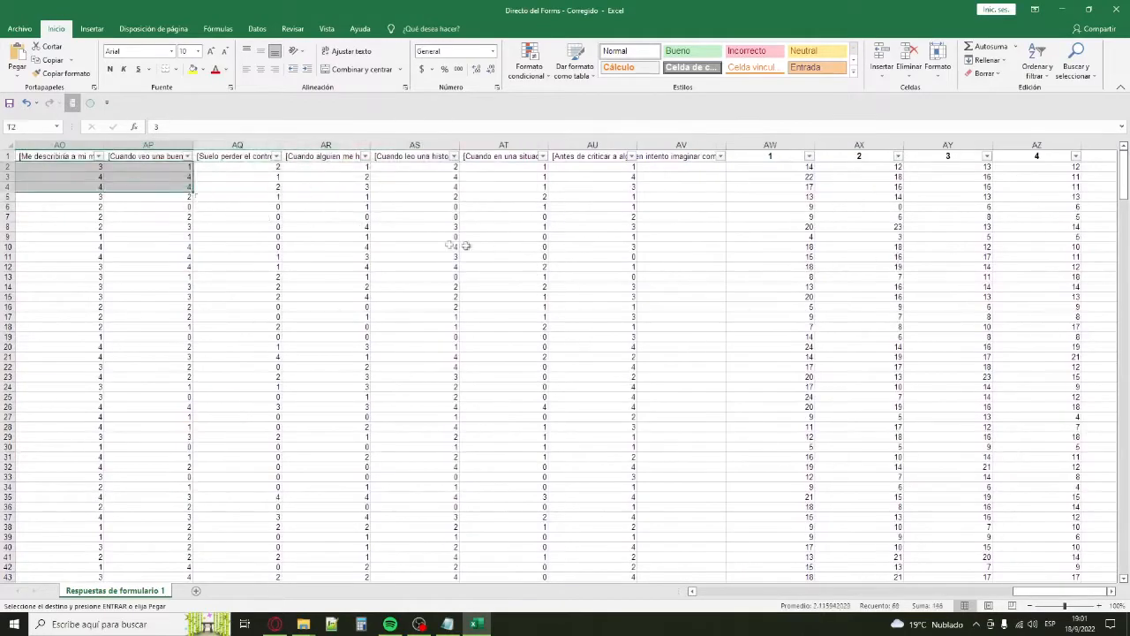
{"action": "left_click", "coordinate": [491, 247]}
{"action": "left_click_drag", "start_coordinate": [1031, 593], "coordinate": [848, 592]}
{"action": "left_click_drag", "start_coordinate": [535, 167], "coordinate": [992, 166]}
{"action": "left_click", "coordinate": [871, 205]}
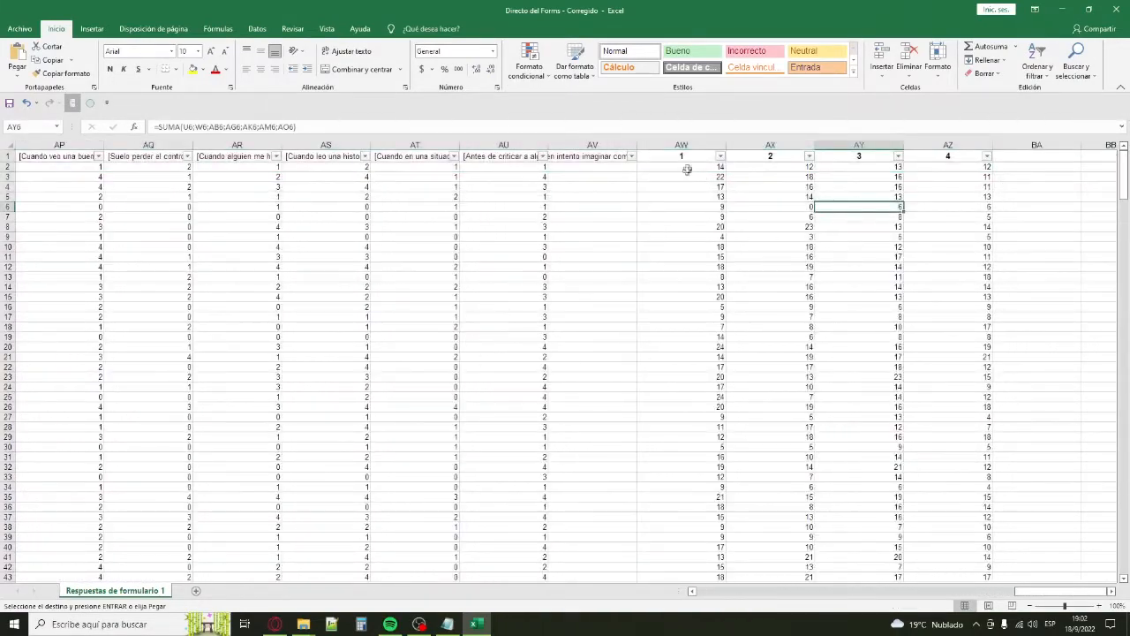
Delete the four total columns AW to AZ headed 1, 2, 3 and 4.
{"action": "left_click_drag", "start_coordinate": [691, 148], "coordinate": [971, 146]}
{"action": "right_click", "coordinate": [969, 146]}
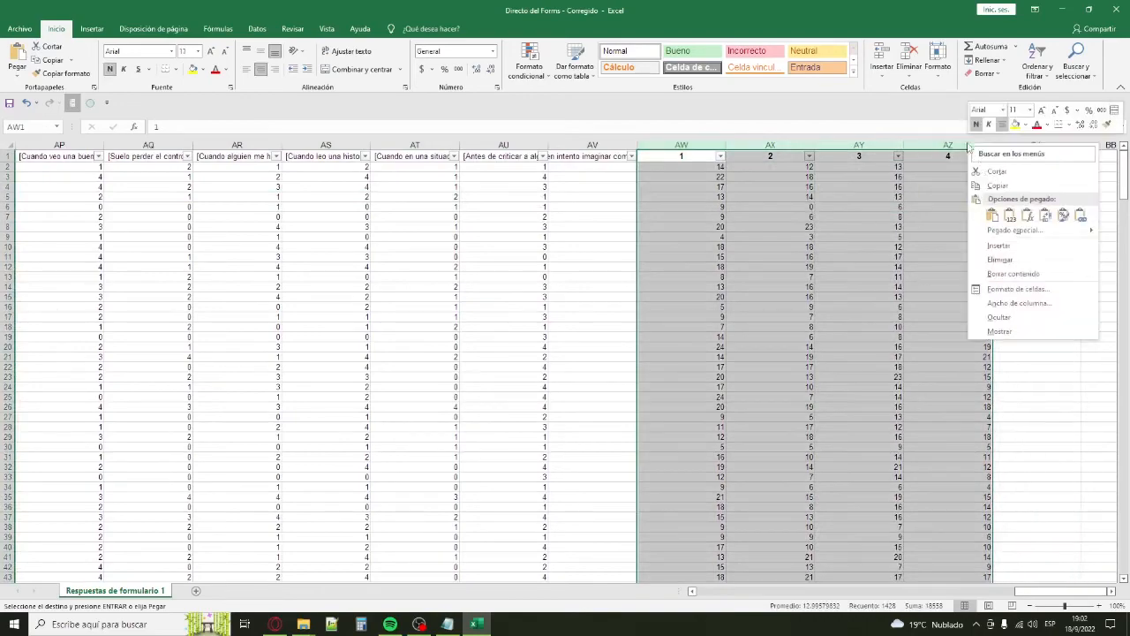
{"action": "left_click", "coordinate": [999, 260]}
{"action": "left_click", "coordinate": [654, 255]}
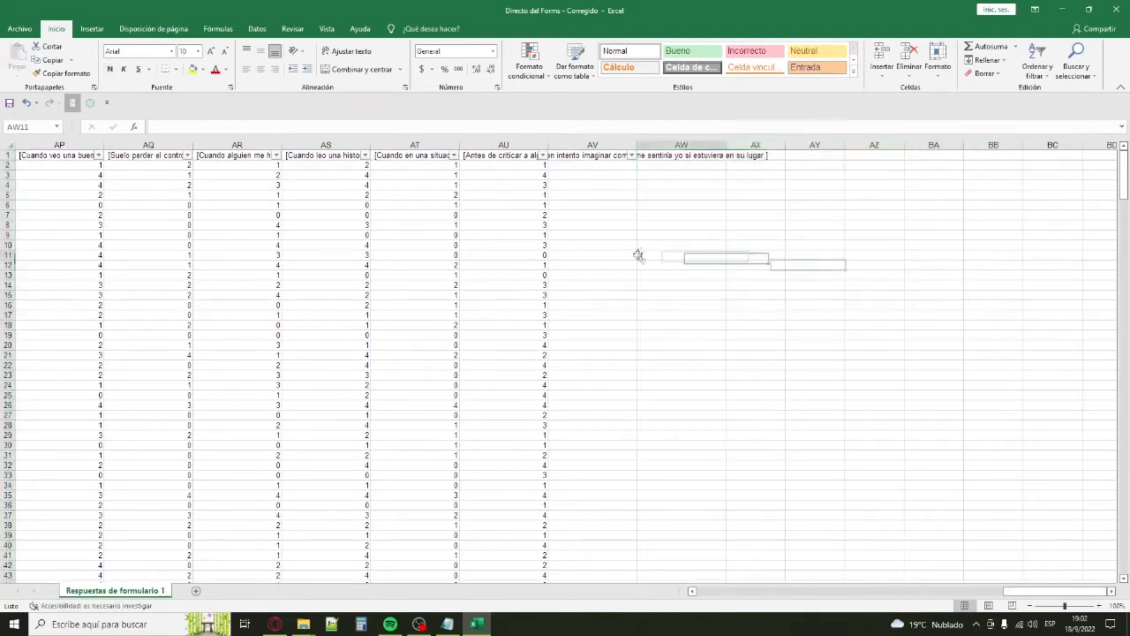
Replace the first record's scale answers with text: "De acuerdo" in T2 and "Muy de acuerdo" in U2.
{"action": "left_click_drag", "start_coordinate": [1055, 591], "coordinate": [849, 602]}
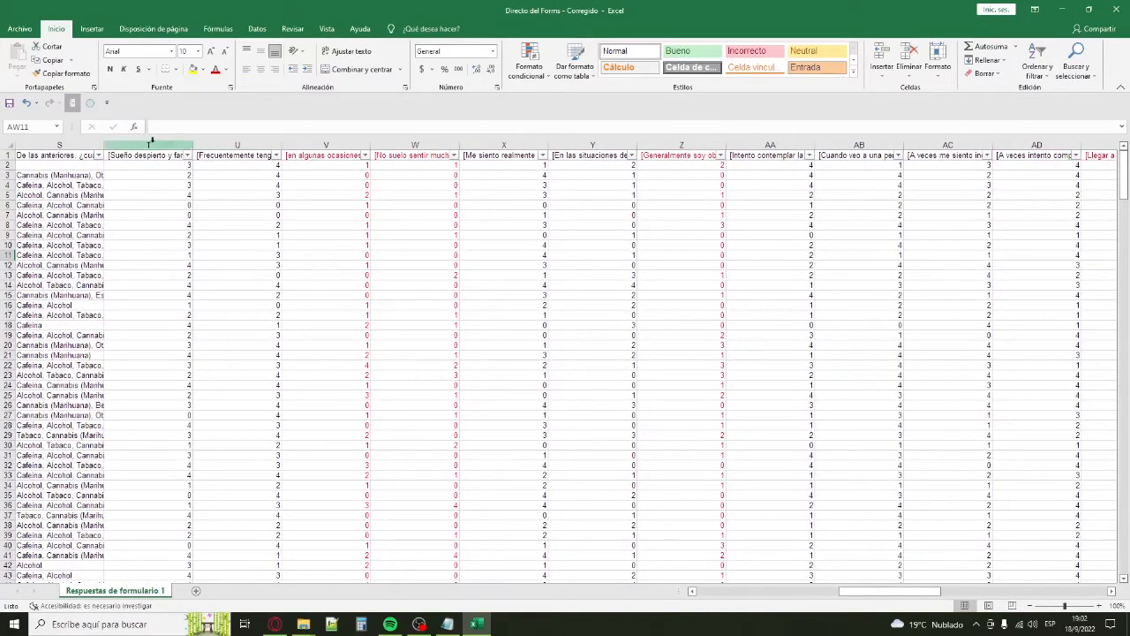
{"action": "left_click_drag", "start_coordinate": [151, 166], "coordinate": [441, 221]}
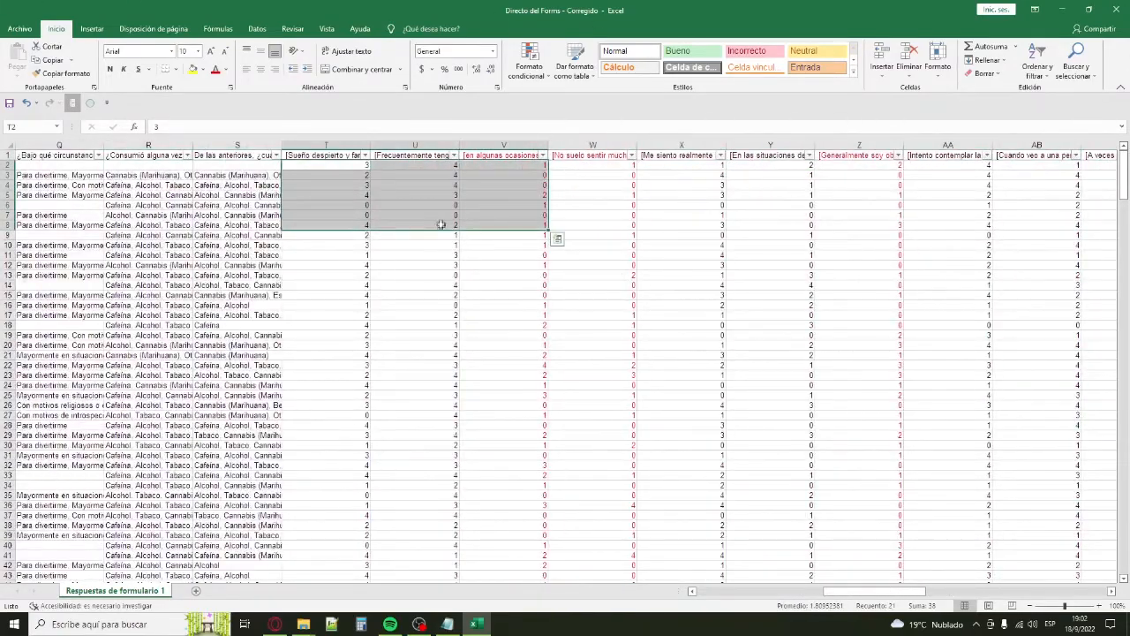
{"action": "left_click", "coordinate": [401, 213]}
{"action": "left_click", "coordinate": [351, 168]}
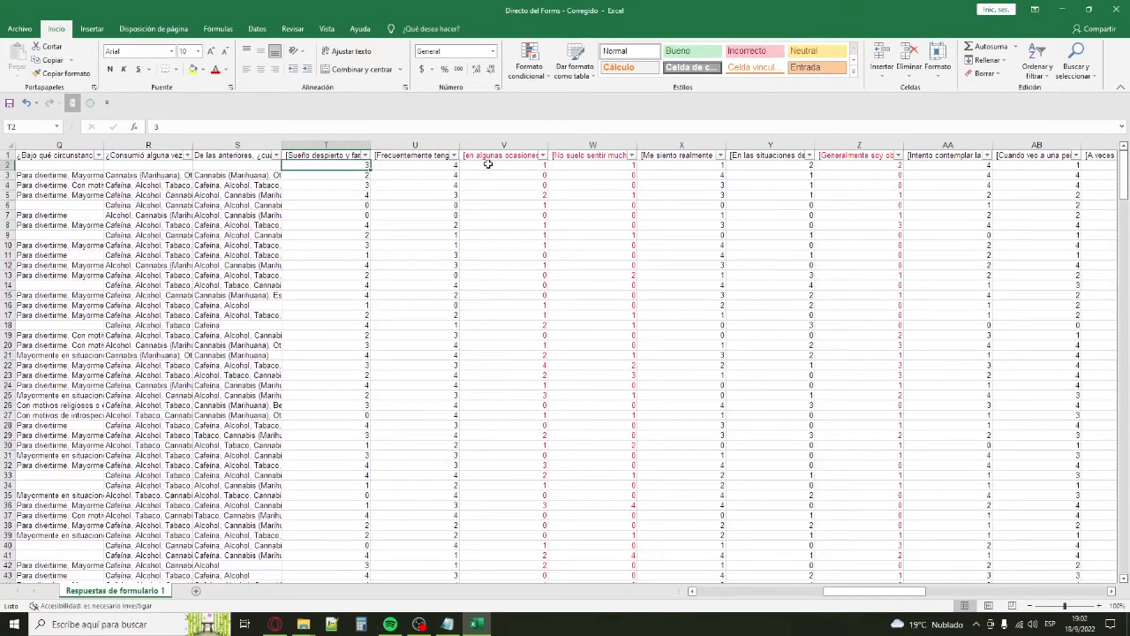
{"action": "type", "text": "De a cuuerdo"}
{"action": "key", "text": "Tab"}
{"action": "type", "text": "M"}
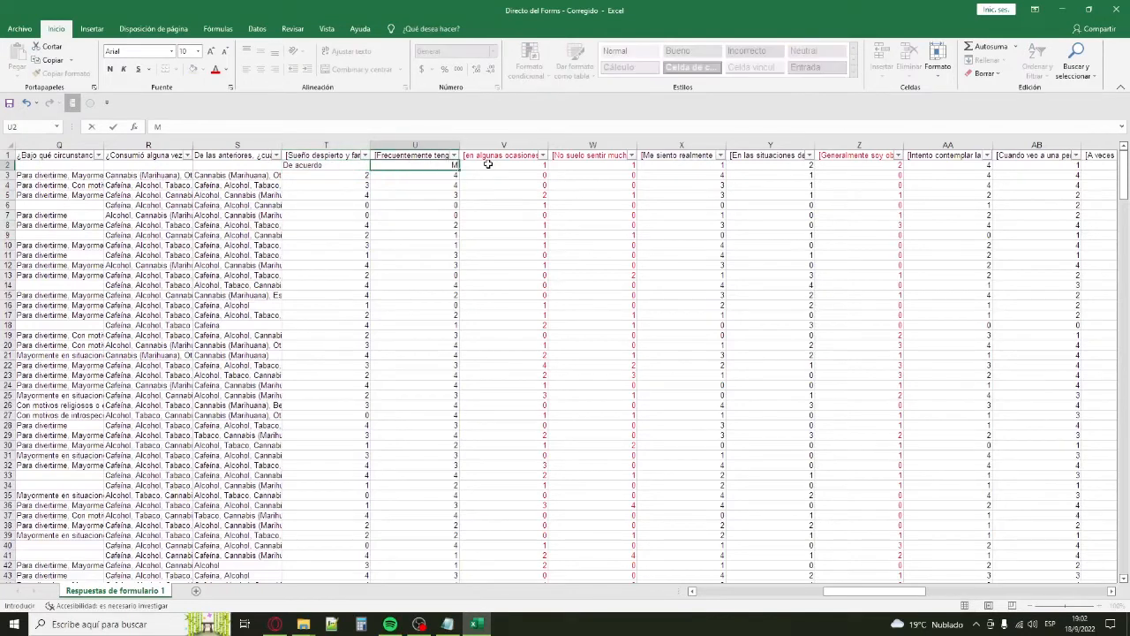
{"action": "type", "text": "uy de acuerdo"}
{"action": "key", "text": "ctrl+Return"}
Copy the "Muy de acuerdo" answer from U2 into U3 and U4.
{"action": "key", "text": "ctrl+c"}
{"action": "key", "text": "Down"}
{"action": "key", "text": "ctrl+v"}
{"action": "key", "text": "Down"}
{"action": "key", "text": "ctrl+v"}
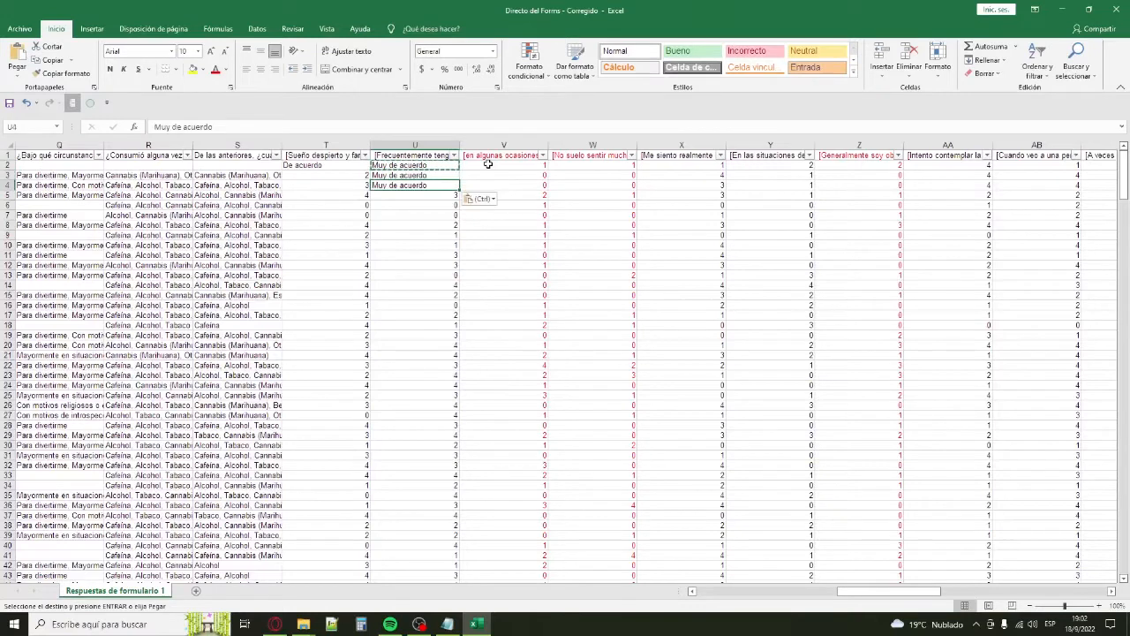
{"action": "key", "text": "ctrl"}
{"action": "left_click", "coordinate": [170, 185]}
{"action": "left_click", "coordinate": [358, 232]}
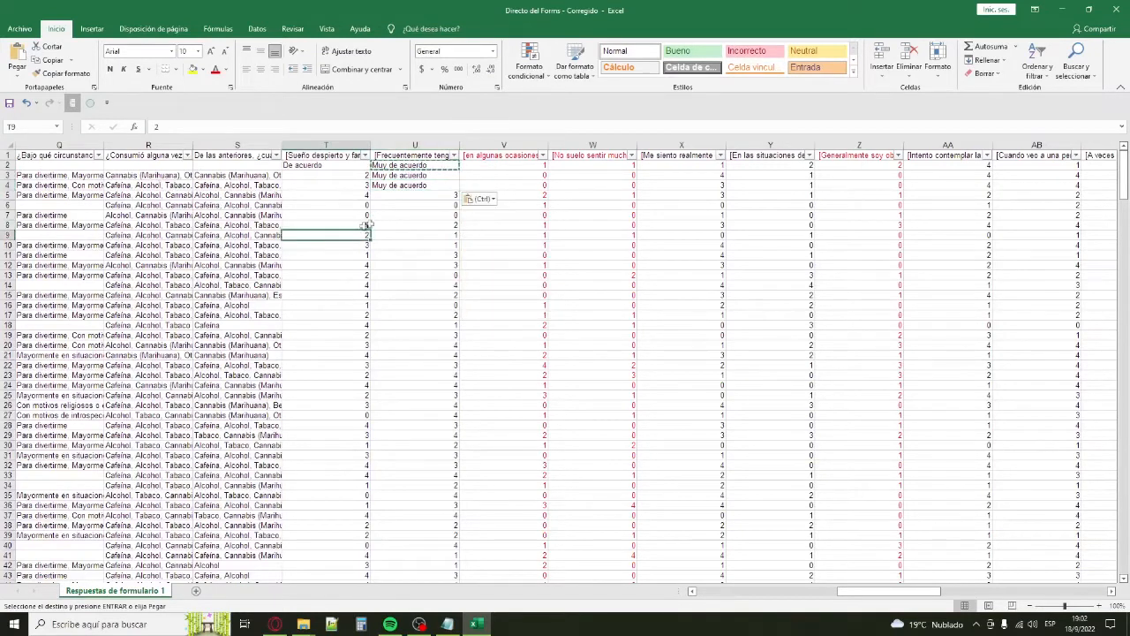
{"action": "double_click", "coordinate": [531, 176]}
{"action": "left_click", "coordinate": [613, 216]}
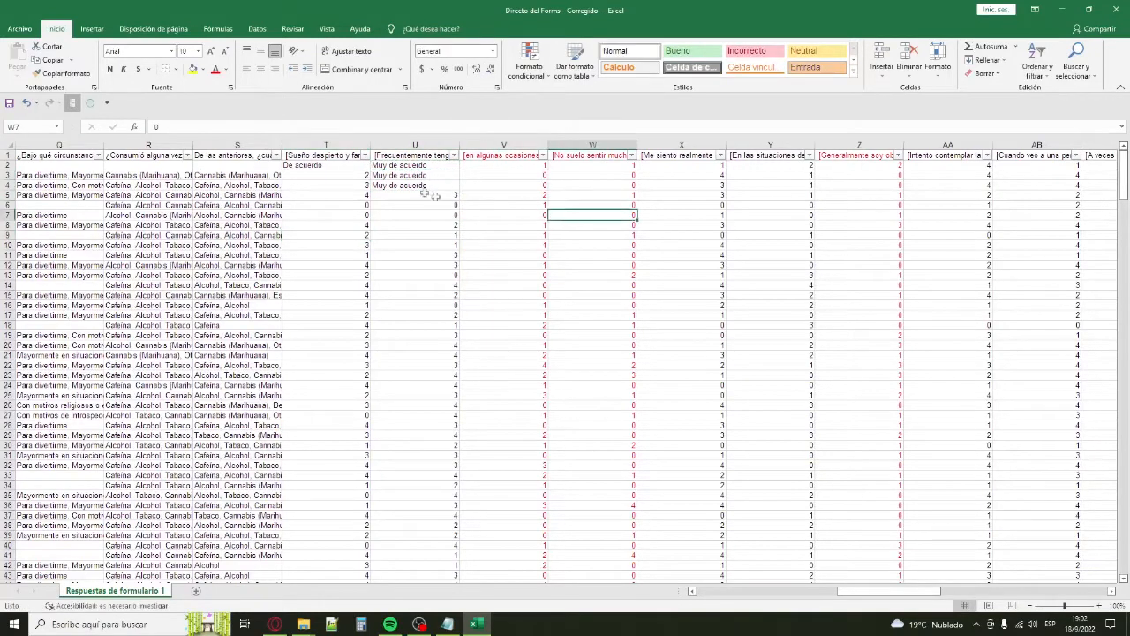
Highlight the compassion item column U and the daydreaming item column T to review their mix of text and numeric answers.
{"action": "left_click", "coordinate": [404, 148]}
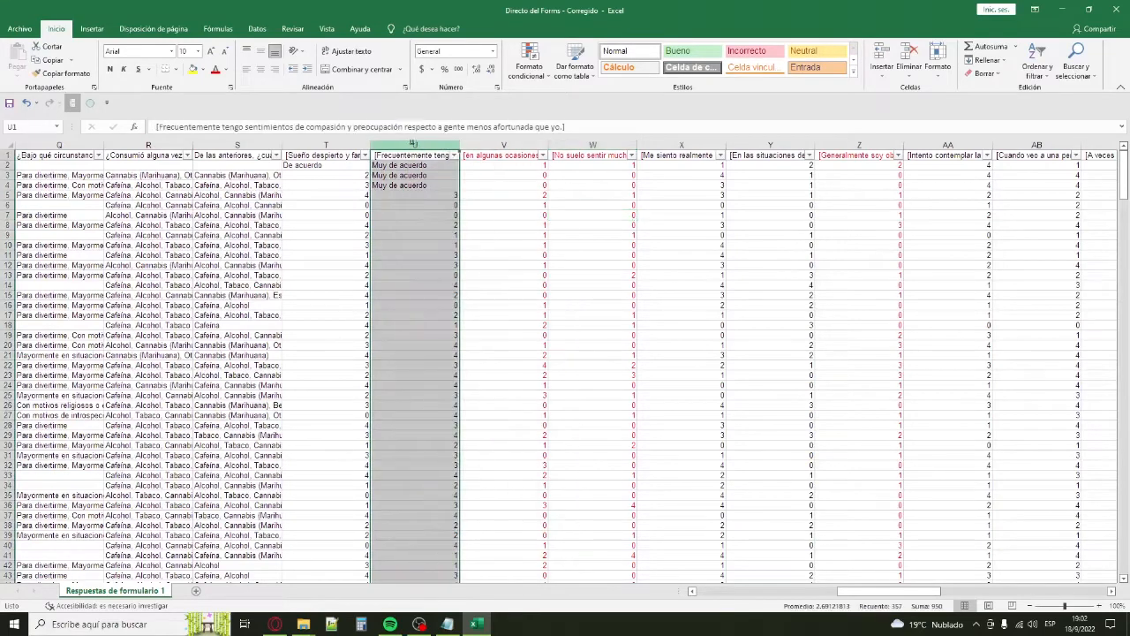
{"action": "left_click", "coordinate": [698, 273]}
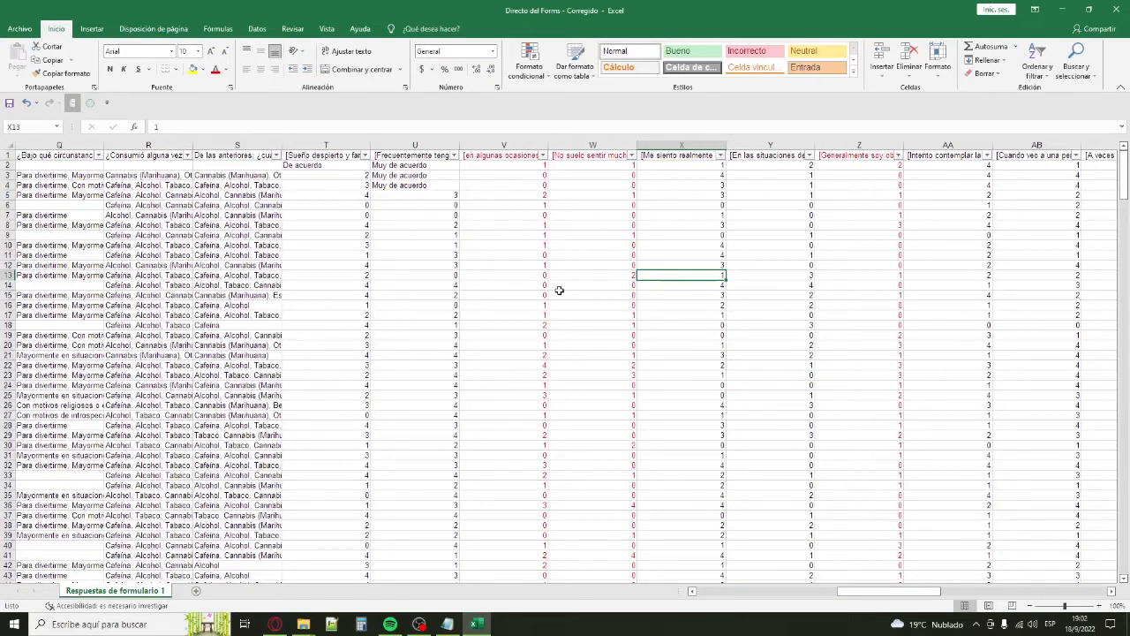
{"action": "left_click", "coordinate": [331, 145]}
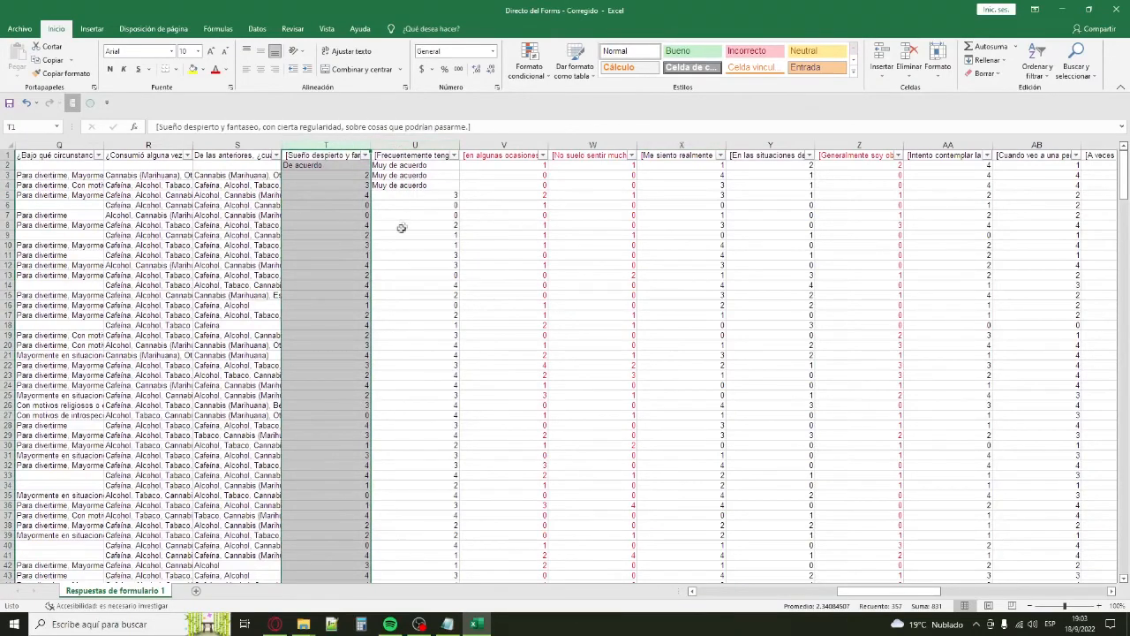
Select the scale item columns T through AU.
{"action": "left_click", "coordinate": [334, 144]}
{"action": "left_click_drag", "start_coordinate": [883, 591], "coordinate": [1051, 591]}
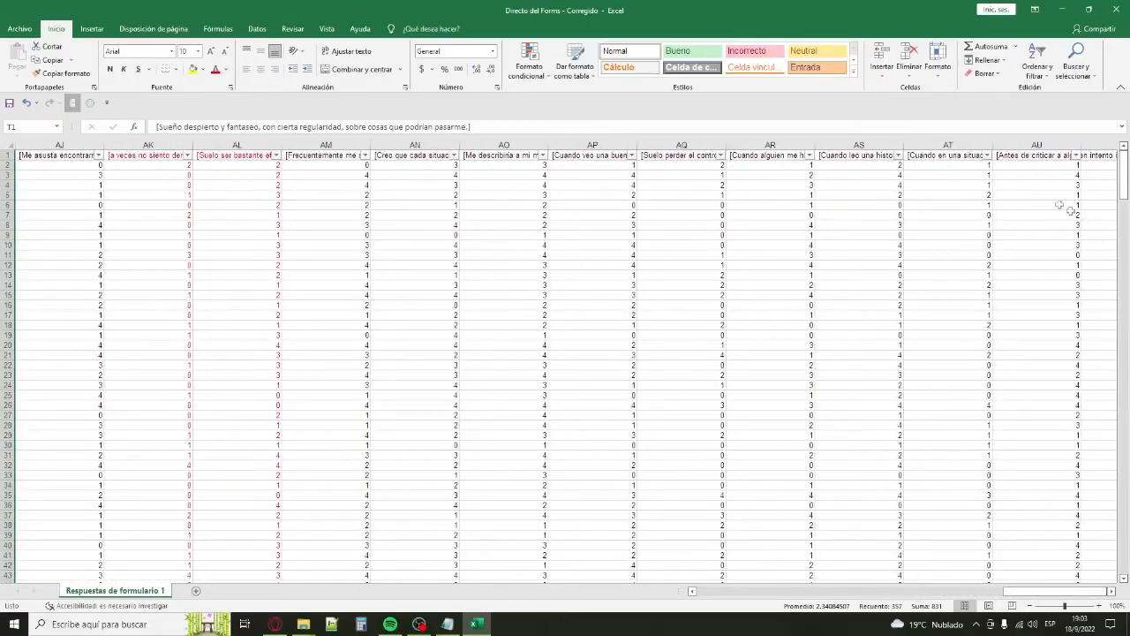
{"action": "left_click", "coordinate": [1033, 145], "text": "shift"}
{"action": "left_click_drag", "start_coordinate": [1048, 591], "coordinate": [879, 591]}
Try replacing every "De acuerdo" with 3 in the selected scale columns, and undo that replacement.
{"action": "left_click", "coordinate": [1084, 80]}
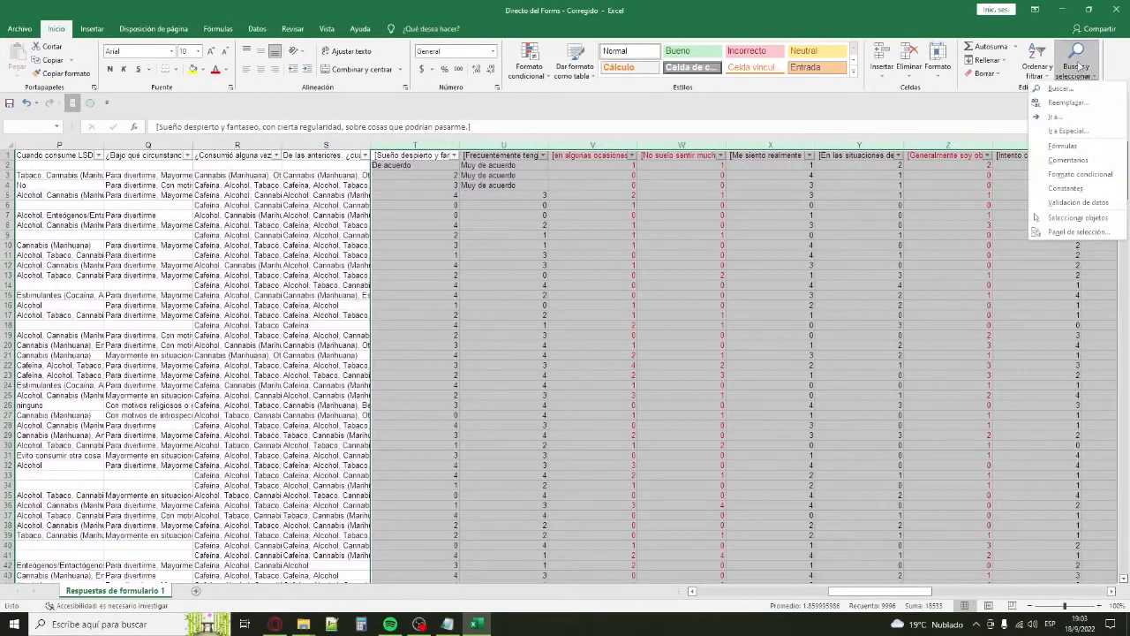
{"action": "left_click", "coordinate": [1059, 107]}
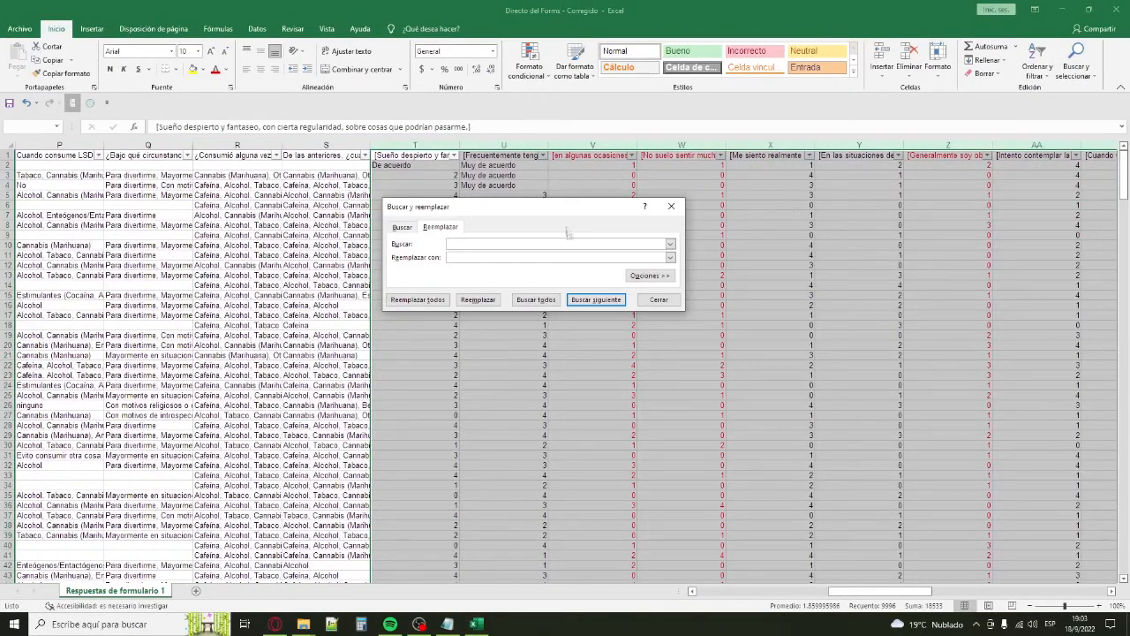
{"action": "left_click_drag", "start_coordinate": [565, 211], "coordinate": [675, 234]}
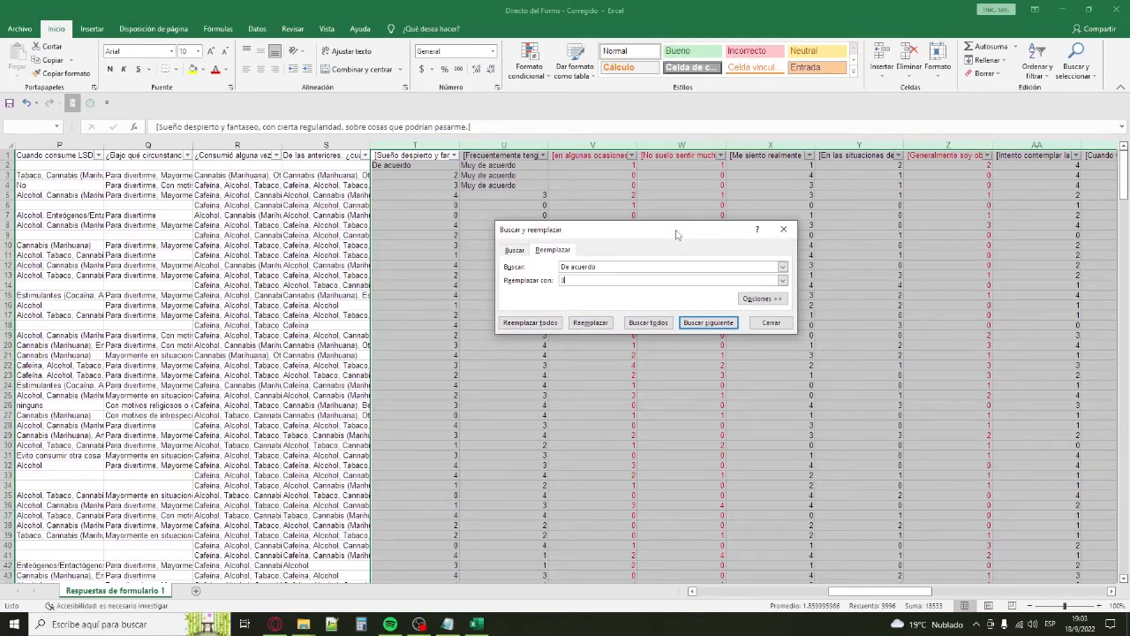
{"action": "left_click", "coordinate": [544, 323]}
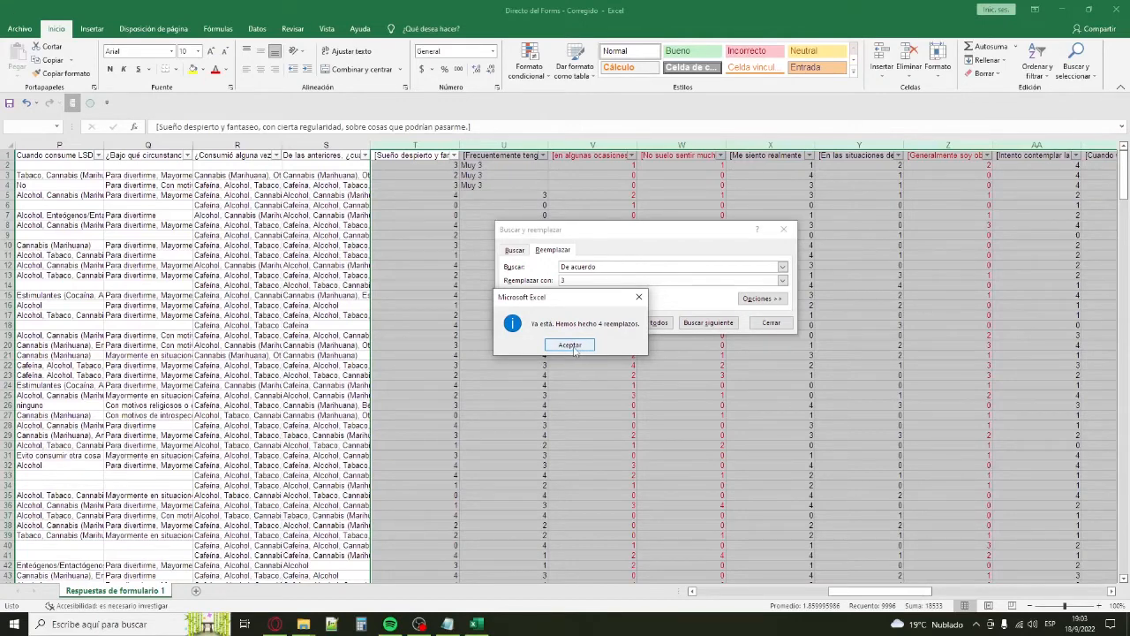
{"action": "left_click_drag", "start_coordinate": [574, 304], "coordinate": [510, 263]}
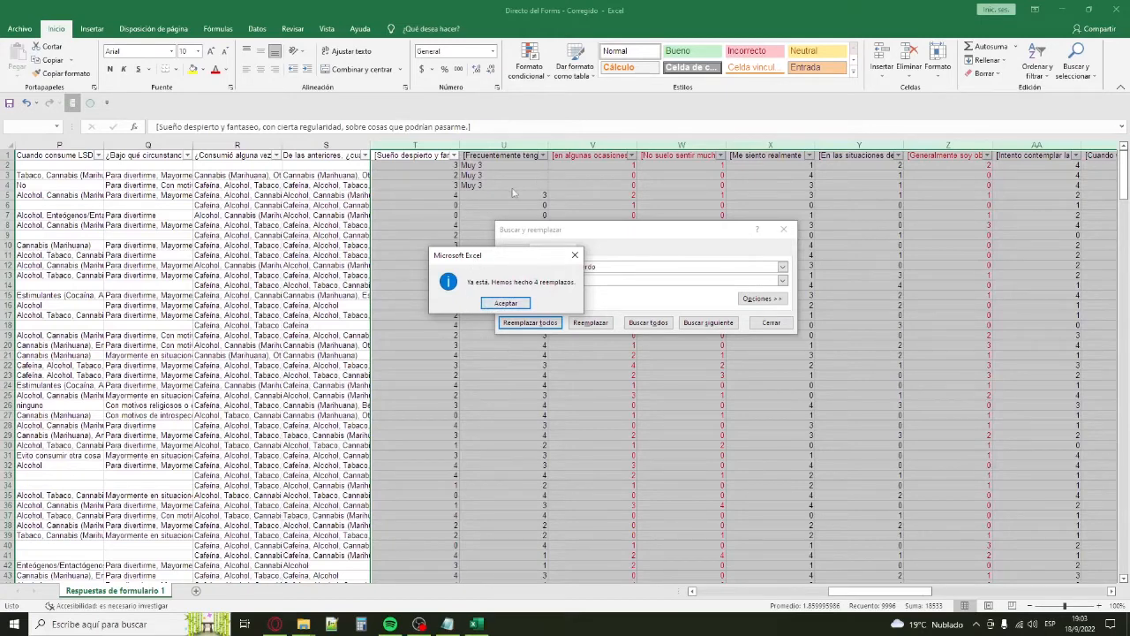
{"action": "left_click", "coordinate": [575, 256]}
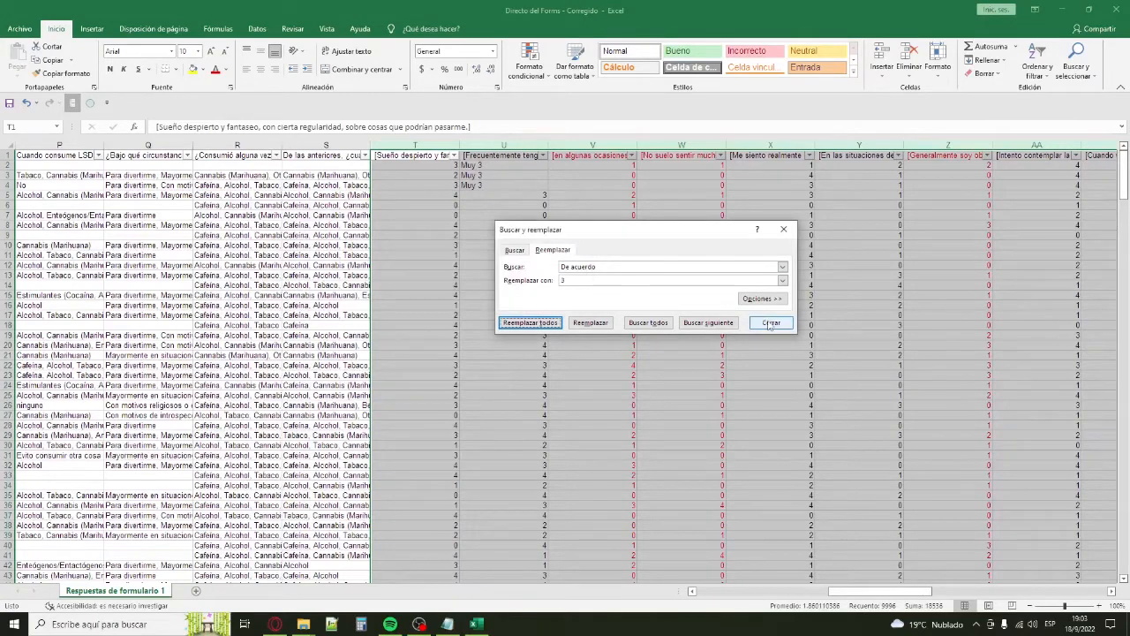
{"action": "left_click", "coordinate": [771, 321]}
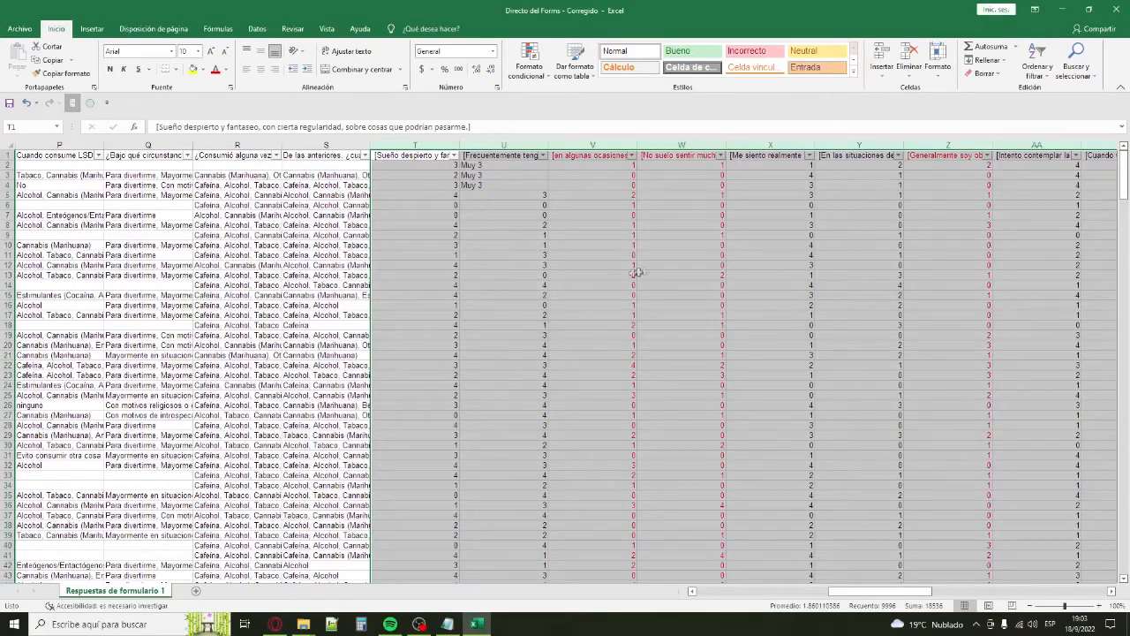
{"action": "key", "text": "ctrl+z"}
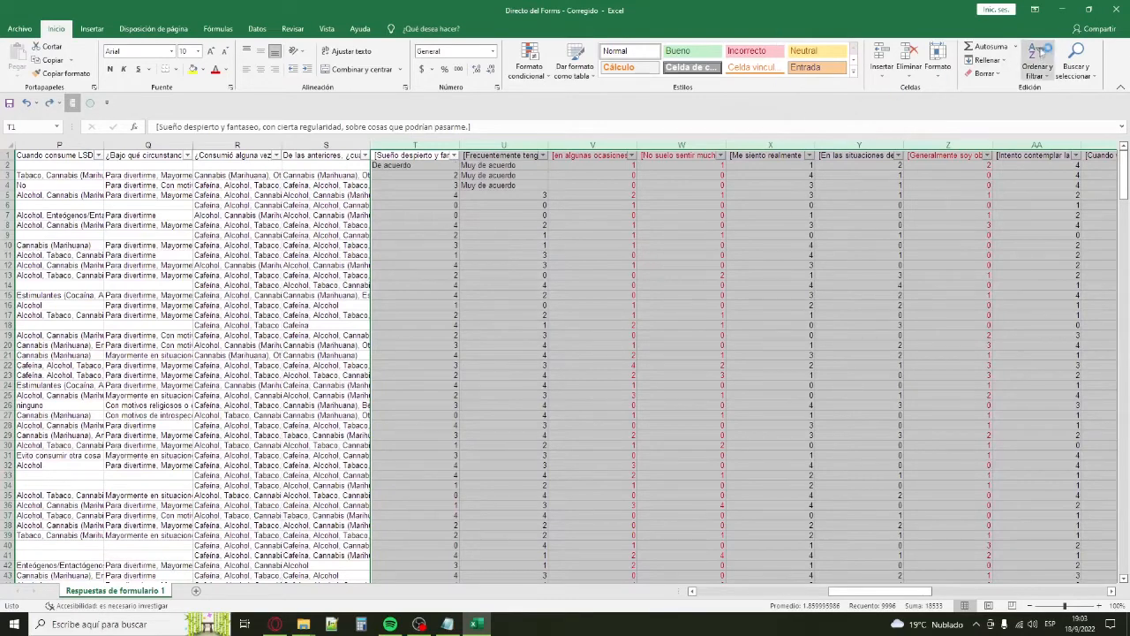
Replace all "Muy de acuerdo" answers with 4 in the selected scale columns.
{"action": "left_click", "coordinate": [1075, 62]}
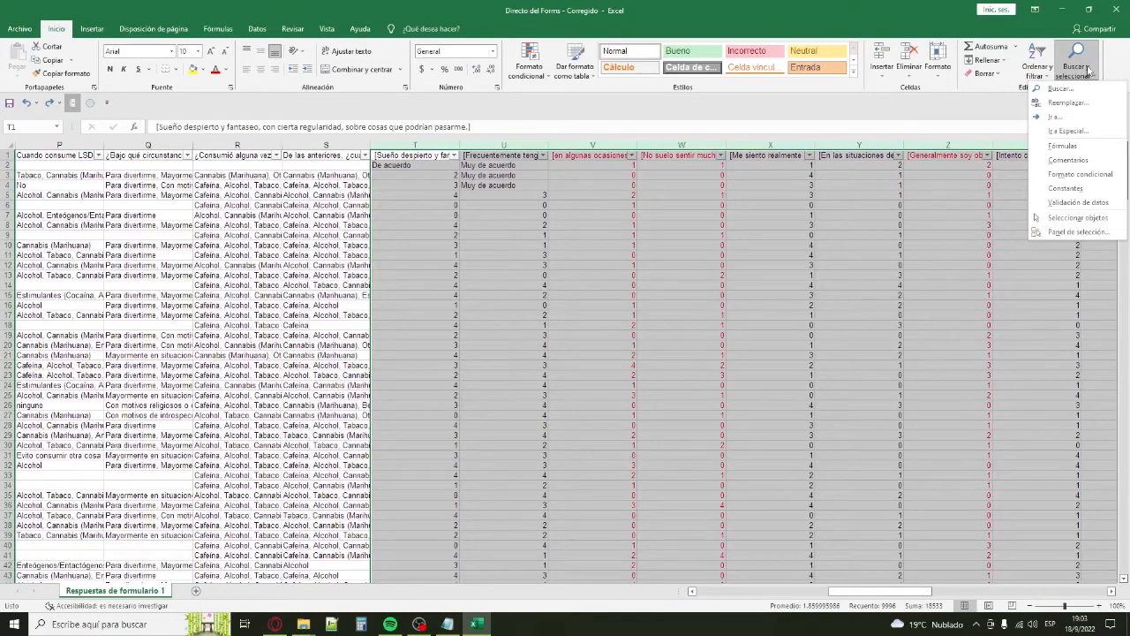
{"action": "left_click", "coordinate": [1068, 103]}
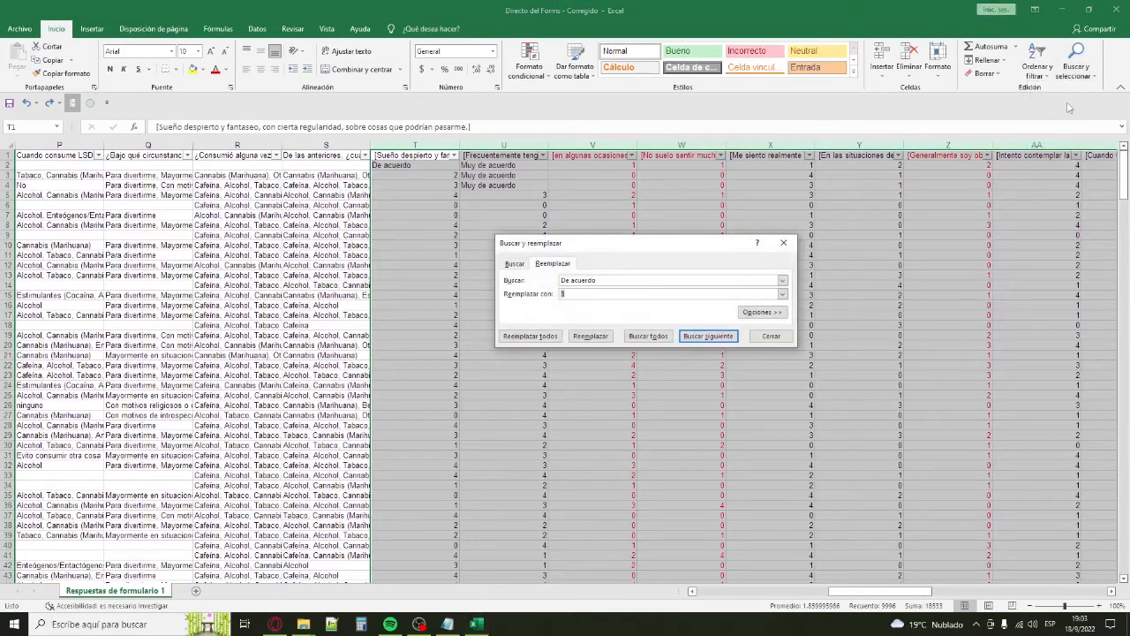
{"action": "type", "text": "Muy d"}
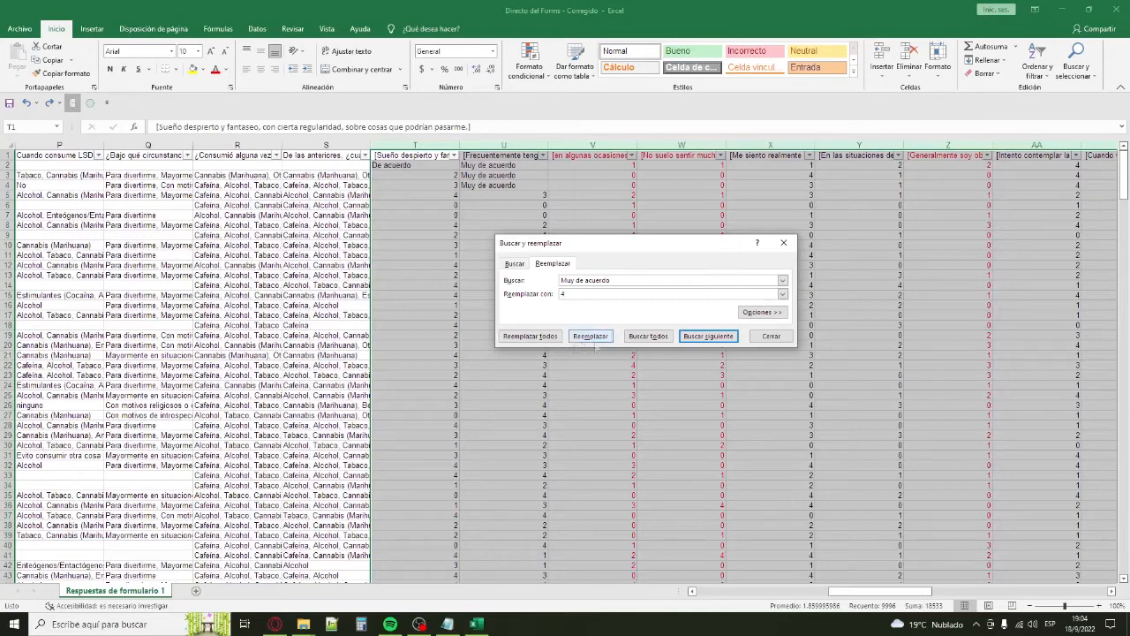
{"action": "left_click", "coordinate": [547, 336]}
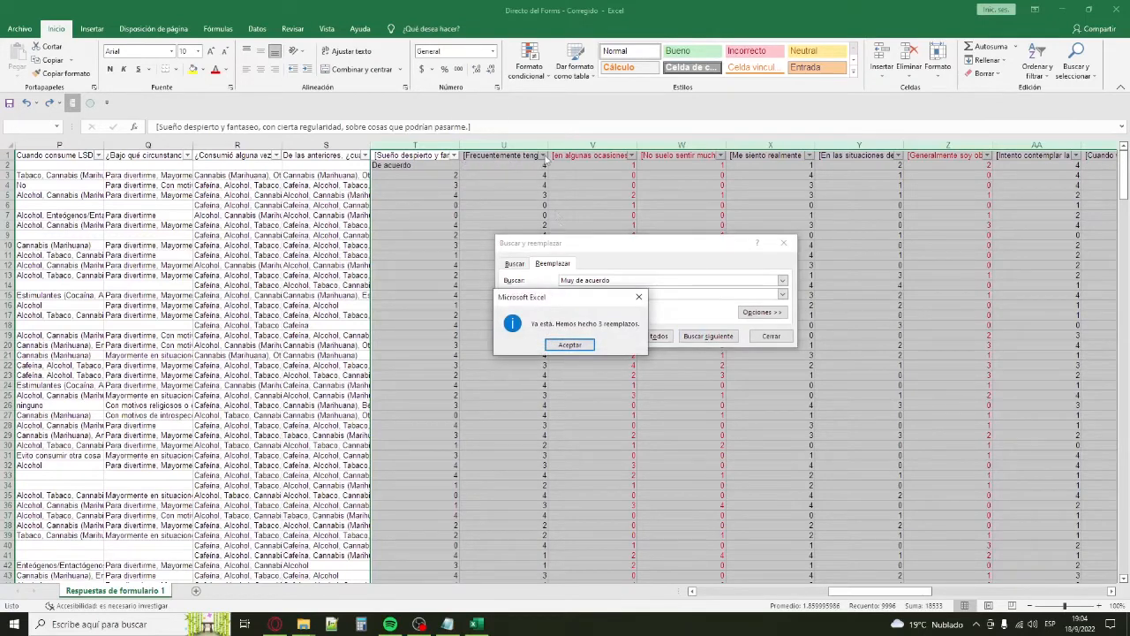
{"action": "left_click", "coordinate": [572, 344]}
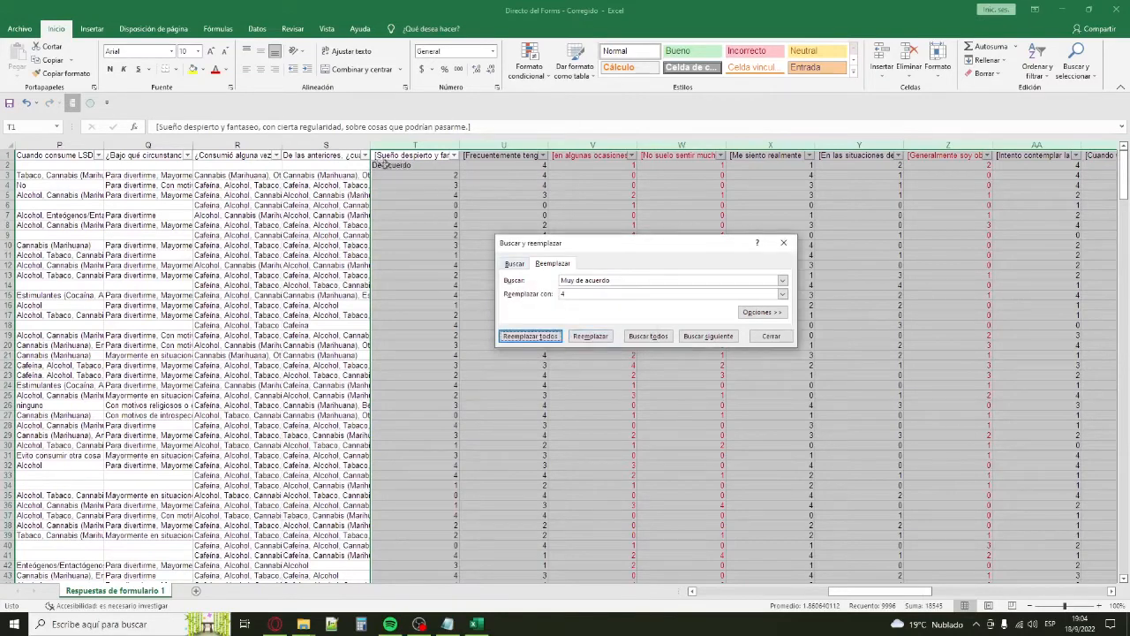
Replace all "De acuerdo" answers with 3 in the selected scale columns and close the replace dialog.
{"action": "left_click", "coordinate": [587, 280]}
{"action": "left_click_drag", "start_coordinate": [578, 280], "coordinate": [546, 290]}
{"action": "type", "text": "D"}
{"action": "double_click", "coordinate": [606, 296]}
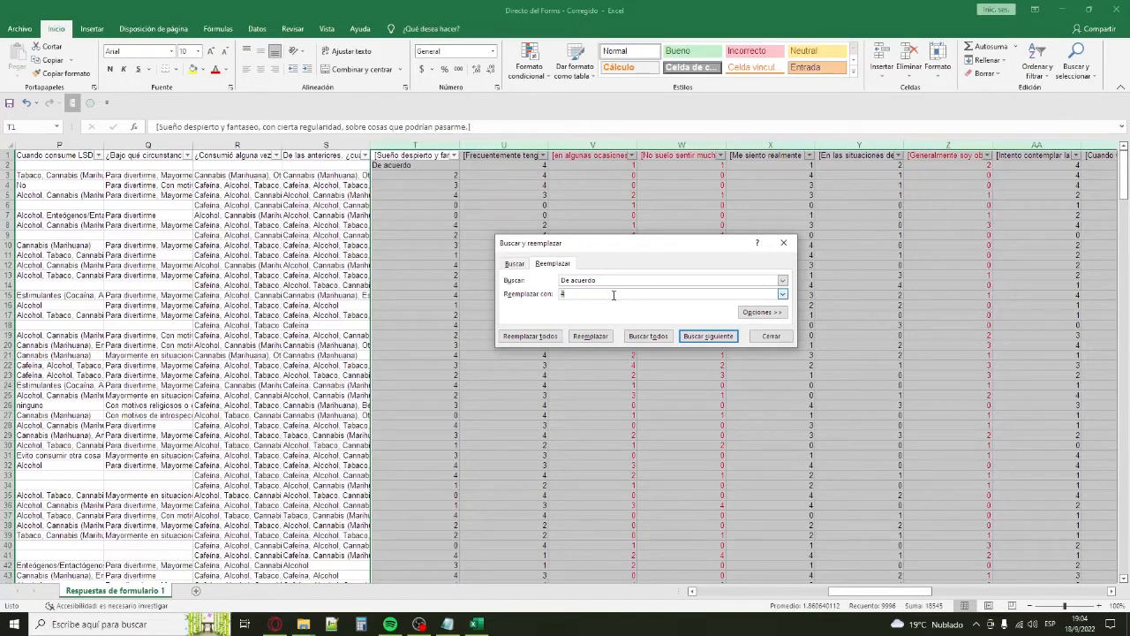
{"action": "type", "text": "3"}
{"action": "left_click", "coordinate": [528, 339]}
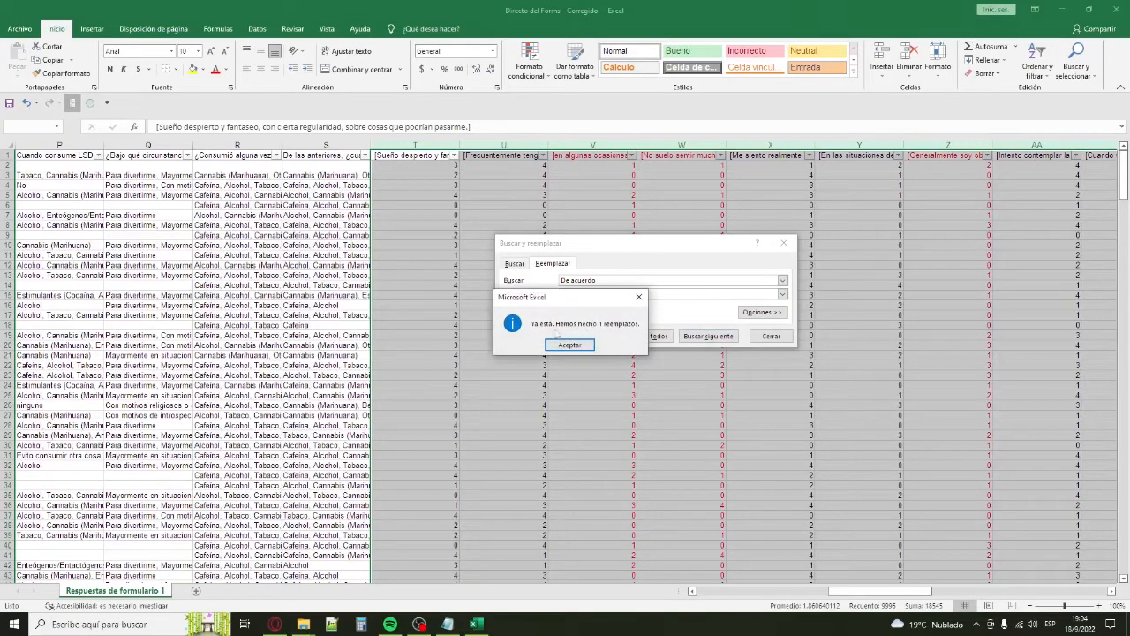
{"action": "left_click", "coordinate": [571, 345]}
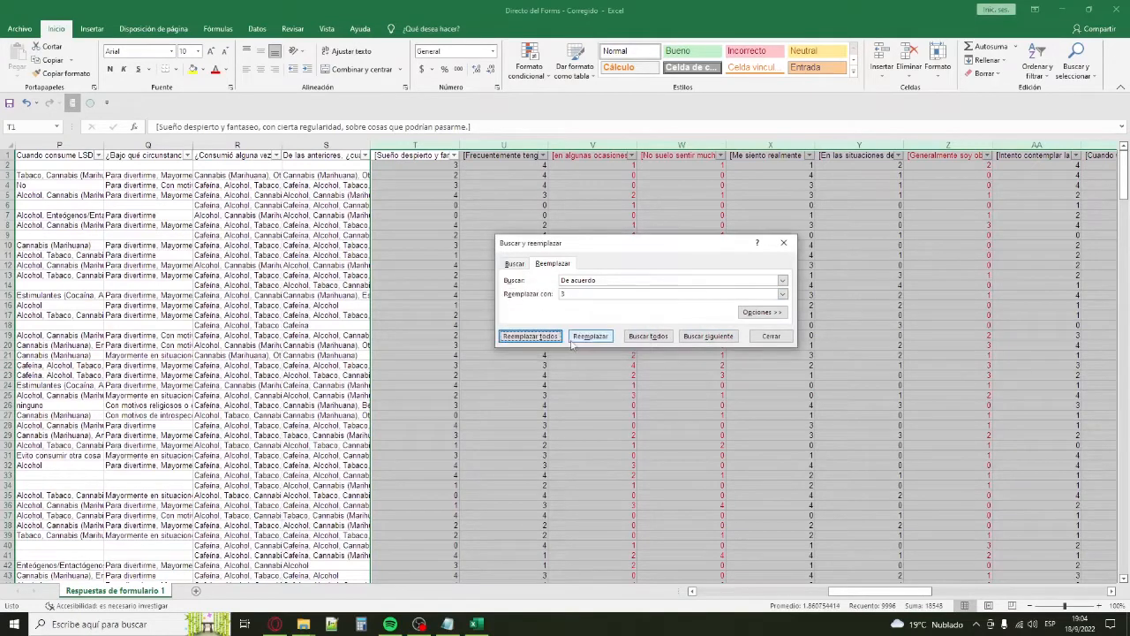
{"action": "left_click", "coordinate": [791, 248]}
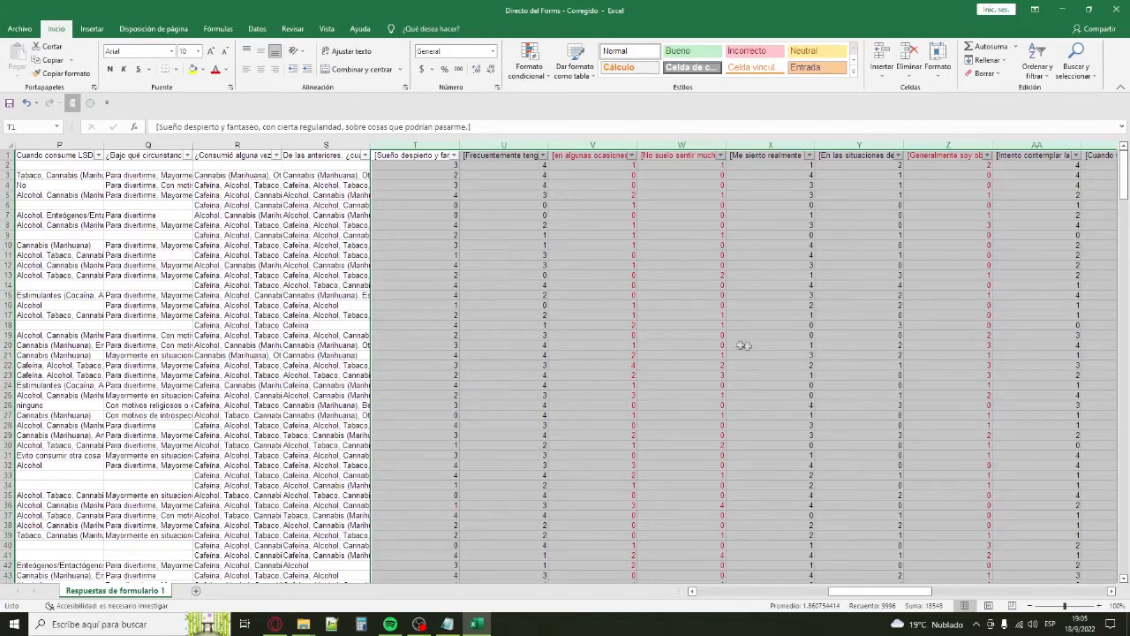
Check the answers in column U and read the full daydreaming and compassion item headers in T1 and U1.
{"action": "left_click", "coordinate": [711, 318]}
{"action": "left_click", "coordinate": [516, 186]}
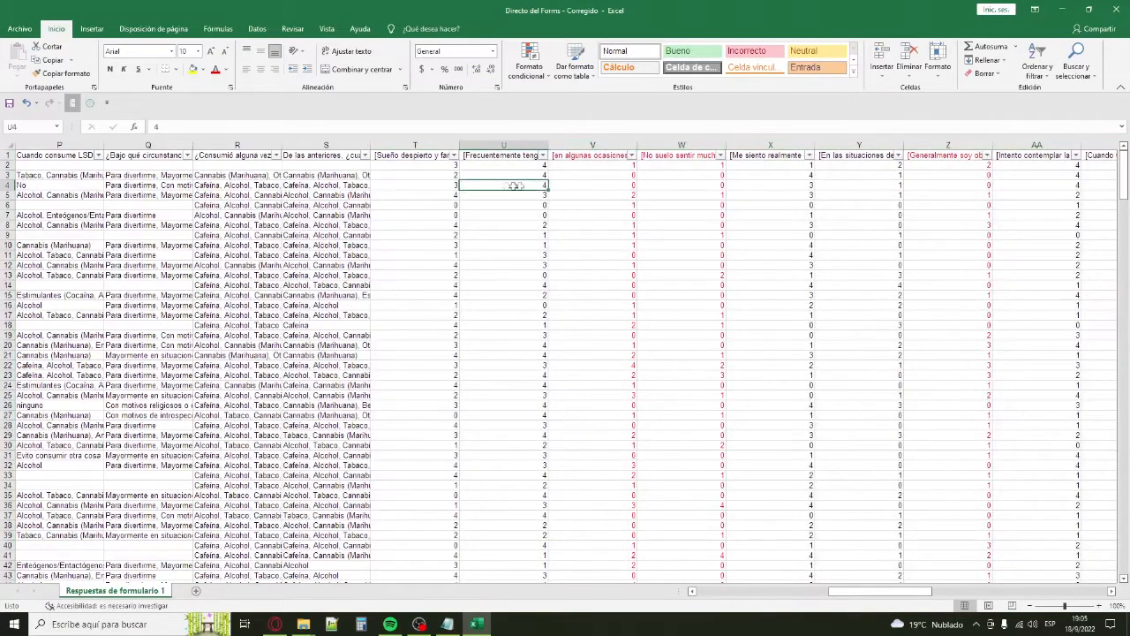
{"action": "mouse_move", "coordinate": [866, 597]}
{"action": "left_mouse_down"}
{"action": "mouse_move", "coordinate": [927, 578]}
{"action": "mouse_move", "coordinate": [877, 570]}
{"action": "mouse_move", "coordinate": [861, 597]}
{"action": "left_mouse_up"}
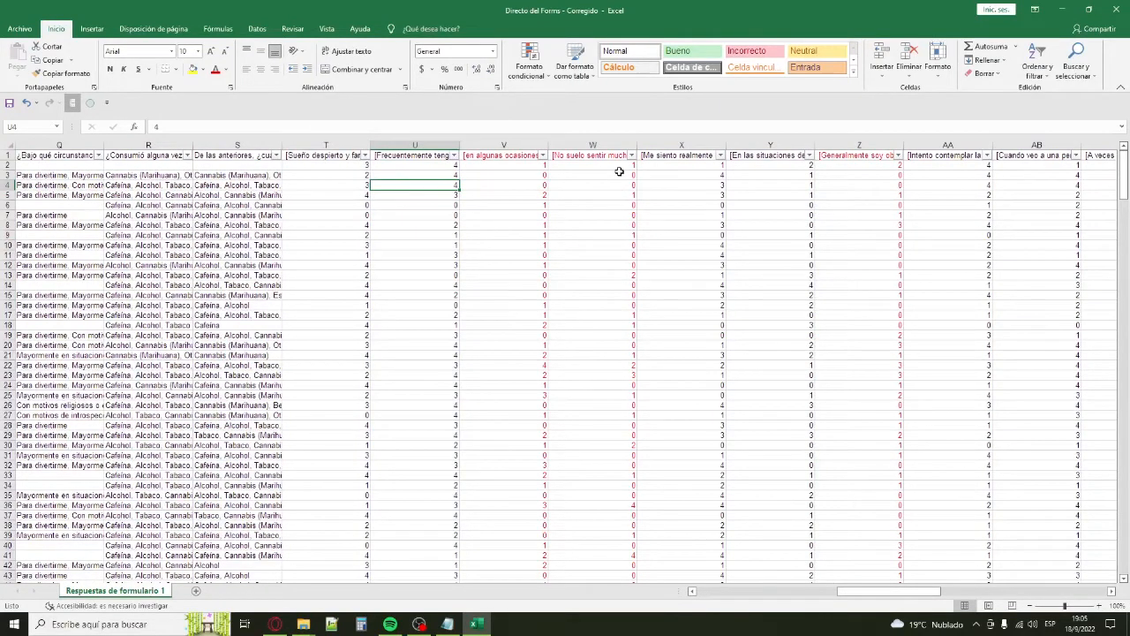
{"action": "left_click", "coordinate": [346, 156]}
{"action": "left_click", "coordinate": [482, 143]}
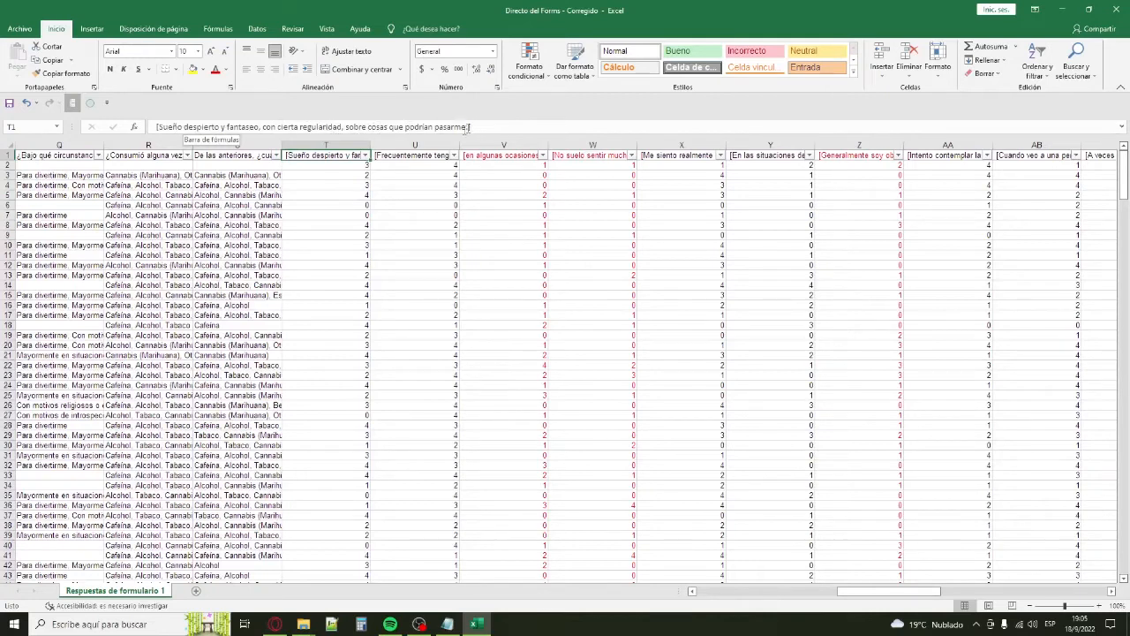
{"action": "left_click", "coordinate": [393, 158]}
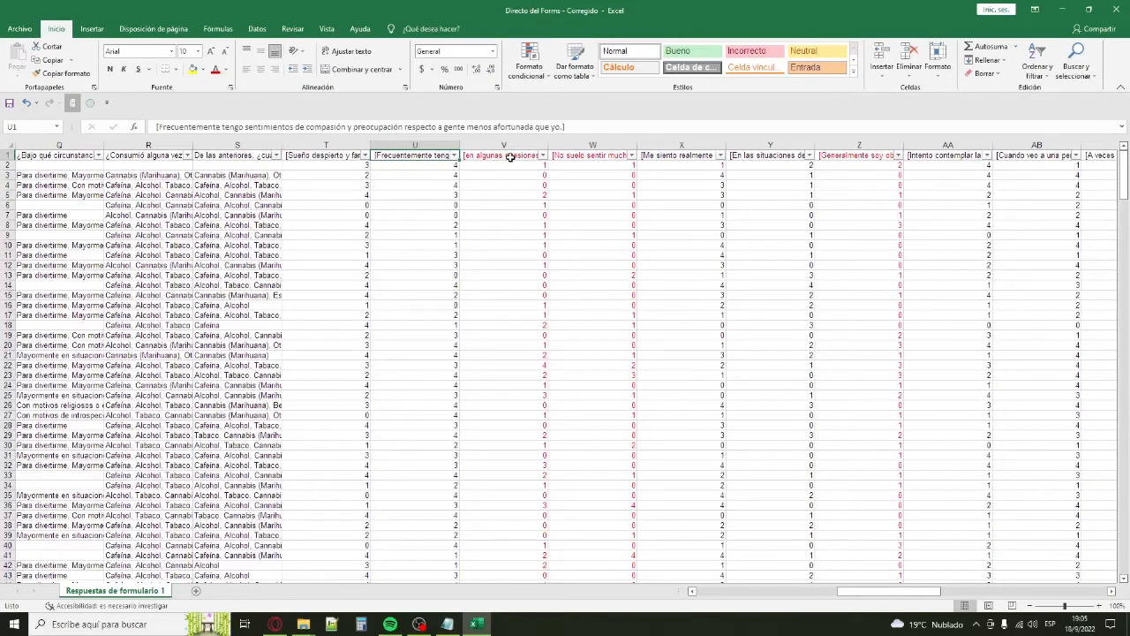
Read the red-font item headers V1, W1 and Z1 and check the first answers in column V.
{"action": "left_click", "coordinate": [512, 156]}
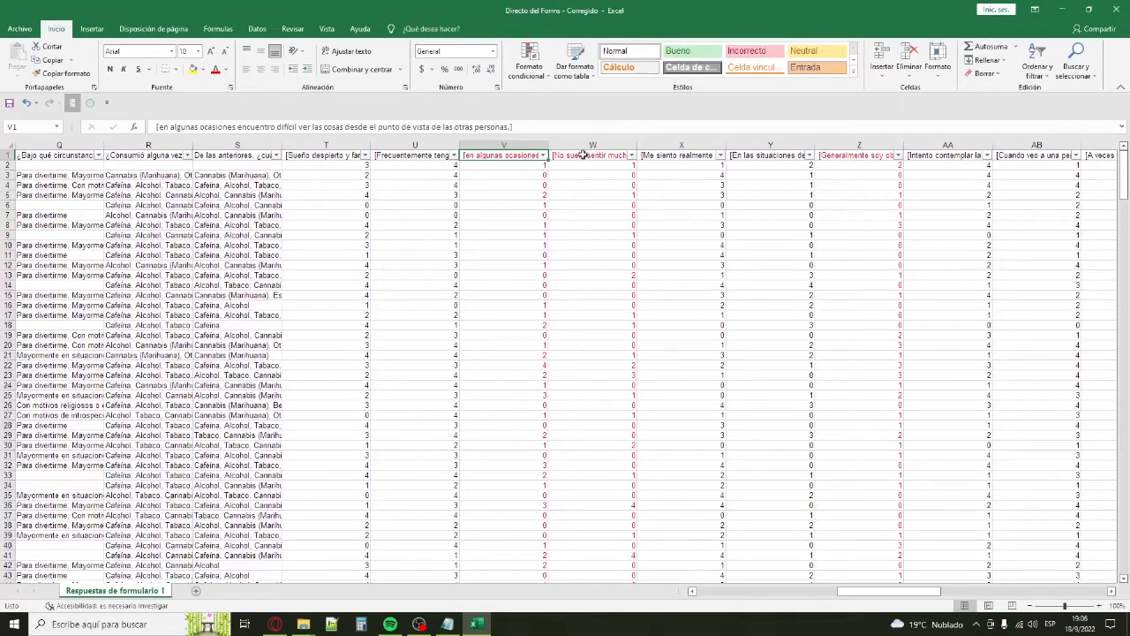
{"action": "key", "text": "Right"}
{"action": "key", "text": "Right"}
{"action": "key", "text": "Right"}
{"action": "key", "text": "Right"}
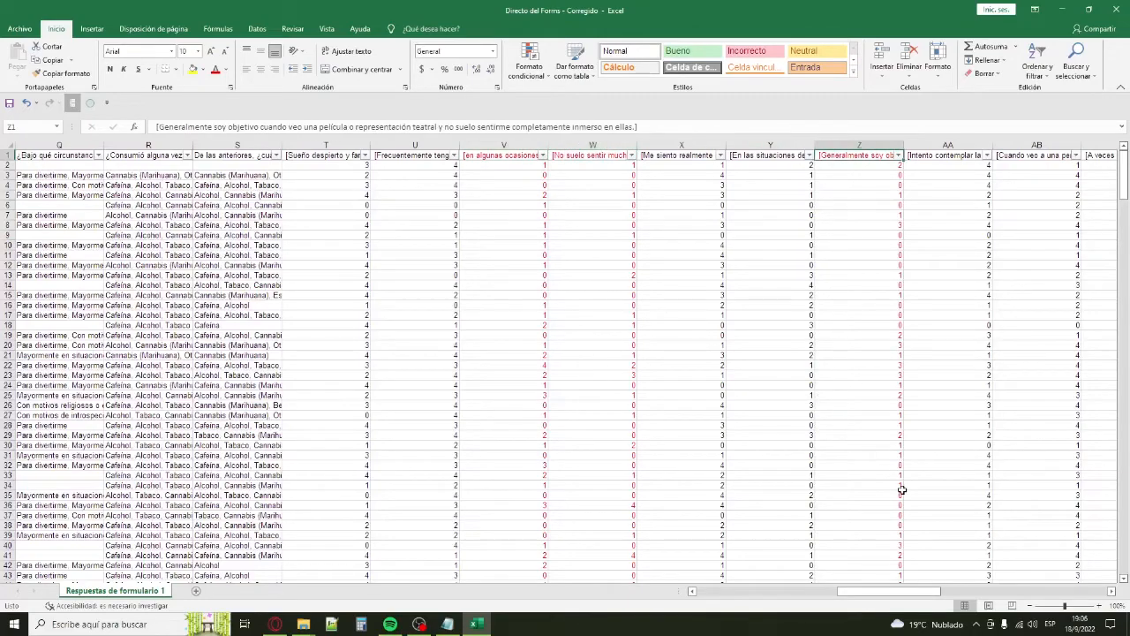
{"action": "mouse_move", "coordinate": [863, 592]}
{"action": "left_mouse_down"}
{"action": "mouse_move", "coordinate": [883, 592]}
{"action": "mouse_move", "coordinate": [865, 591]}
{"action": "left_mouse_up"}
{"action": "left_click", "coordinate": [596, 154]}
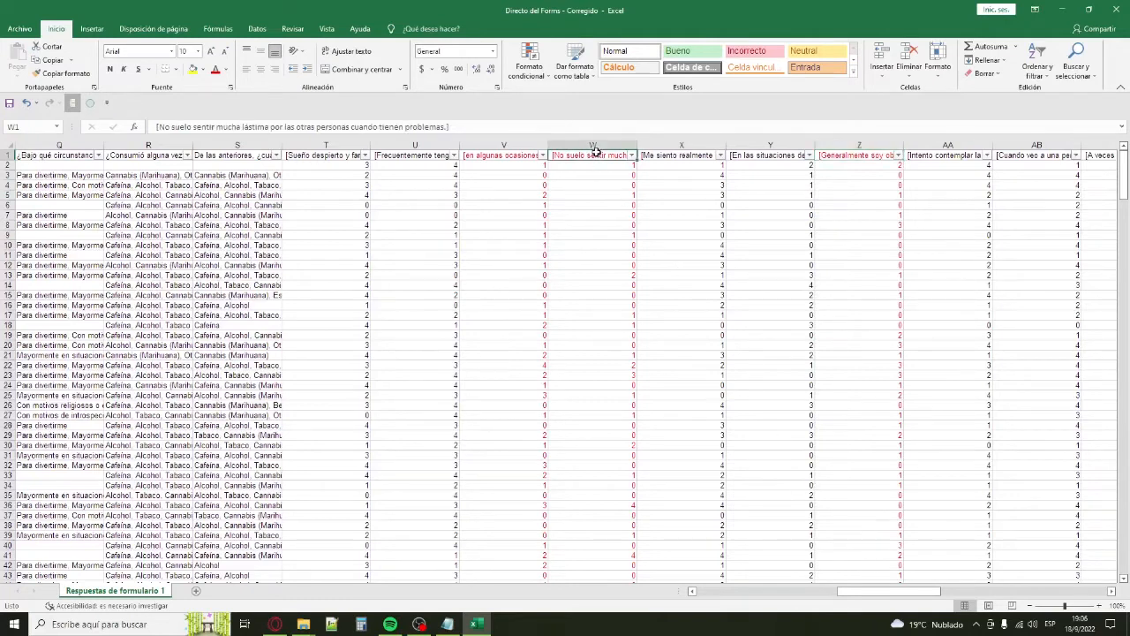
{"action": "left_click", "coordinate": [534, 175]}
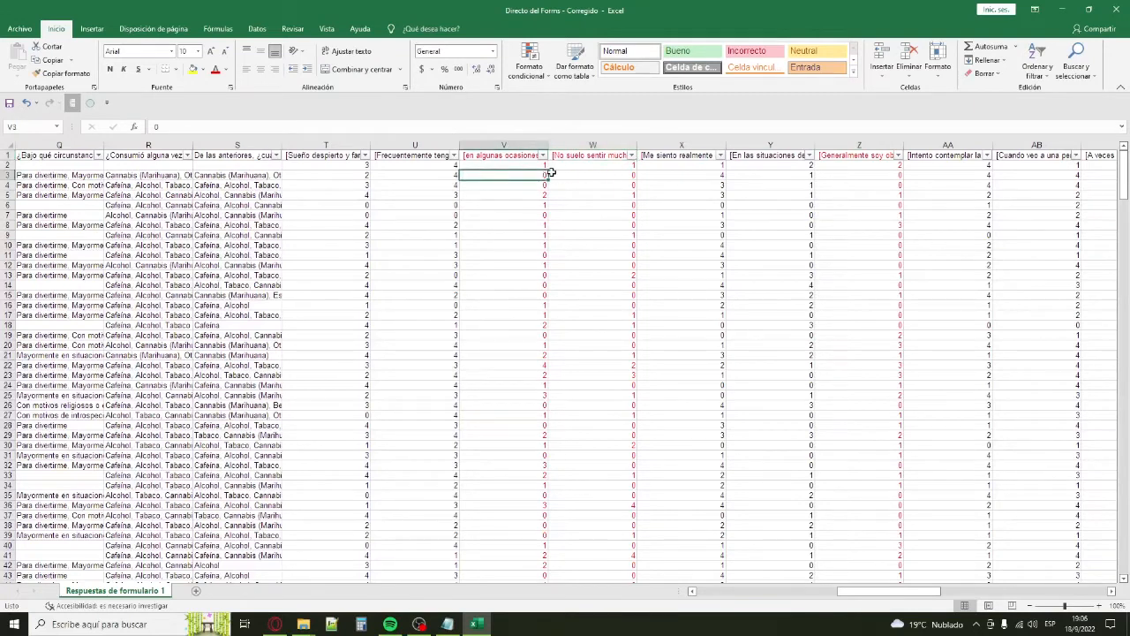
{"action": "left_click", "coordinate": [532, 167]}
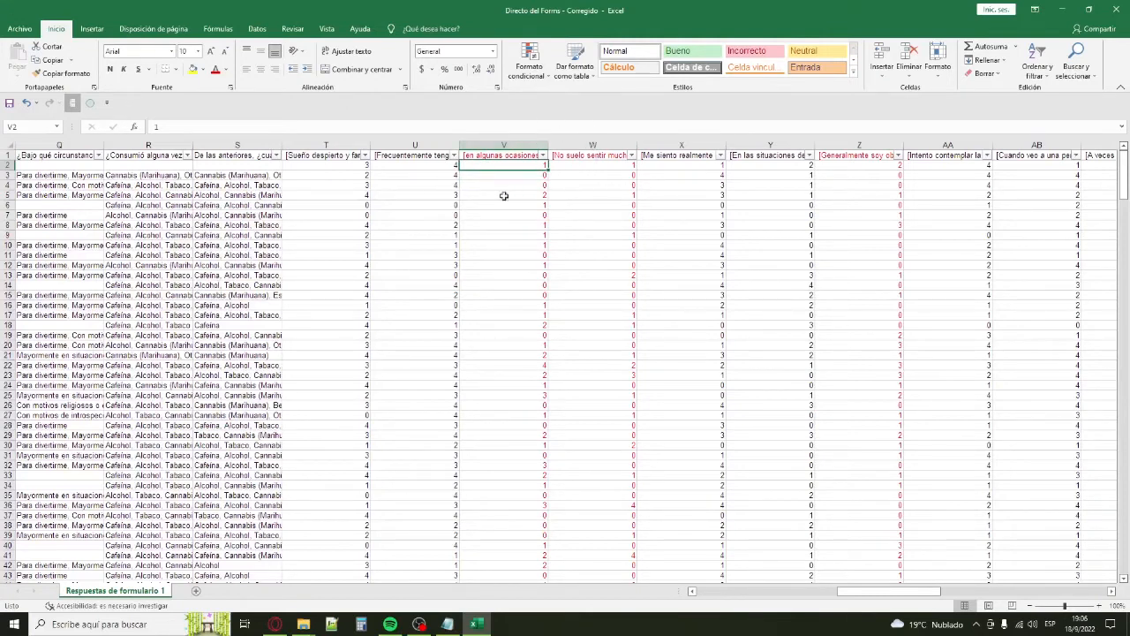
Switch to the Notepad notes to review the 0 to 4 scale inversion list, and return to cell V2 in Excel.
{"action": "left_click", "coordinate": [447, 624]}
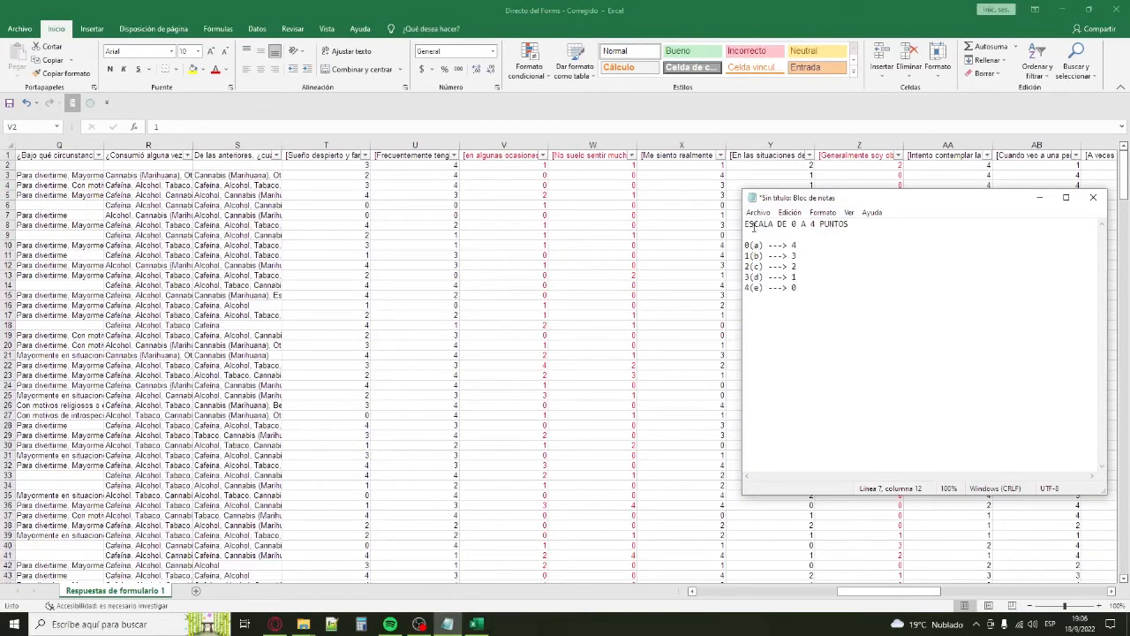
{"action": "left_click_drag", "start_coordinate": [763, 227], "coordinate": [853, 225]}
{"action": "left_click", "coordinate": [830, 244]}
{"action": "left_click_drag", "start_coordinate": [768, 246], "coordinate": [798, 255]}
{"action": "left_click", "coordinate": [839, 300]}
{"action": "left_click", "coordinate": [519, 166]}
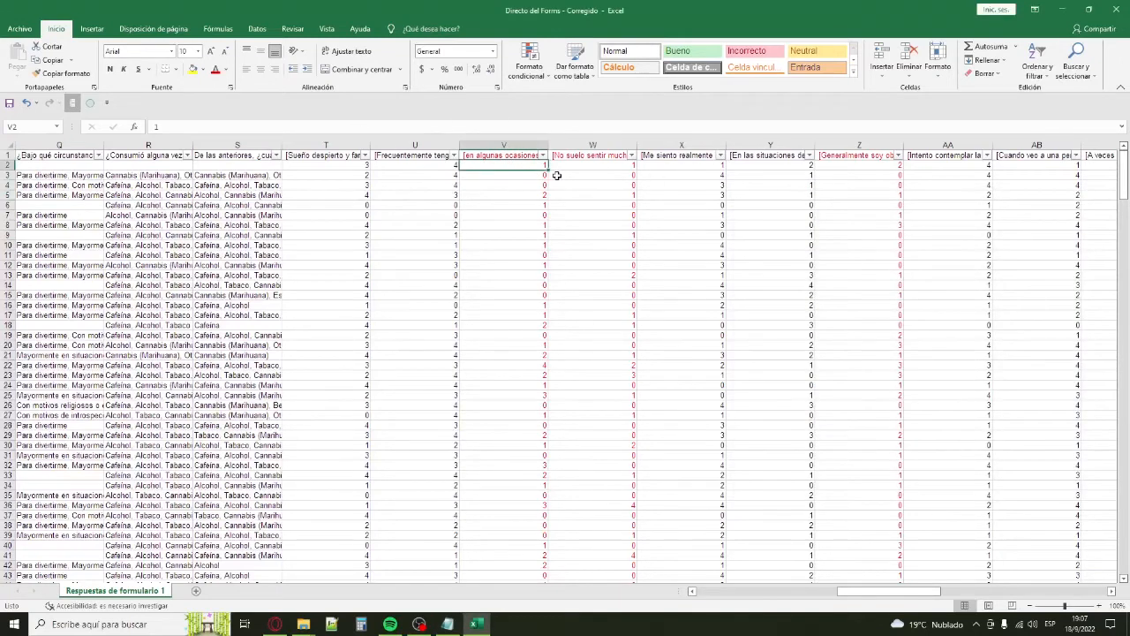
Select together the red-font item columns V, W, Z, AE, AF, AG, AH, AK and AL.
{"action": "left_click", "coordinate": [517, 143]}
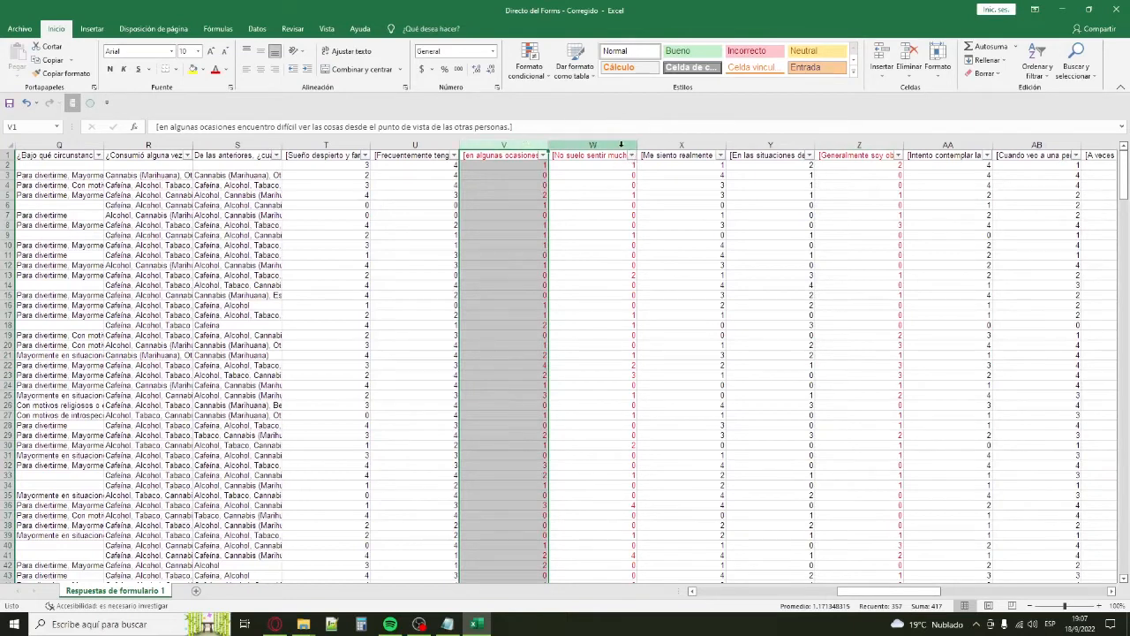
{"action": "left_click", "coordinate": [603, 143], "text": "ctrl"}
{"action": "left_click", "coordinate": [867, 145], "text": "ctrl"}
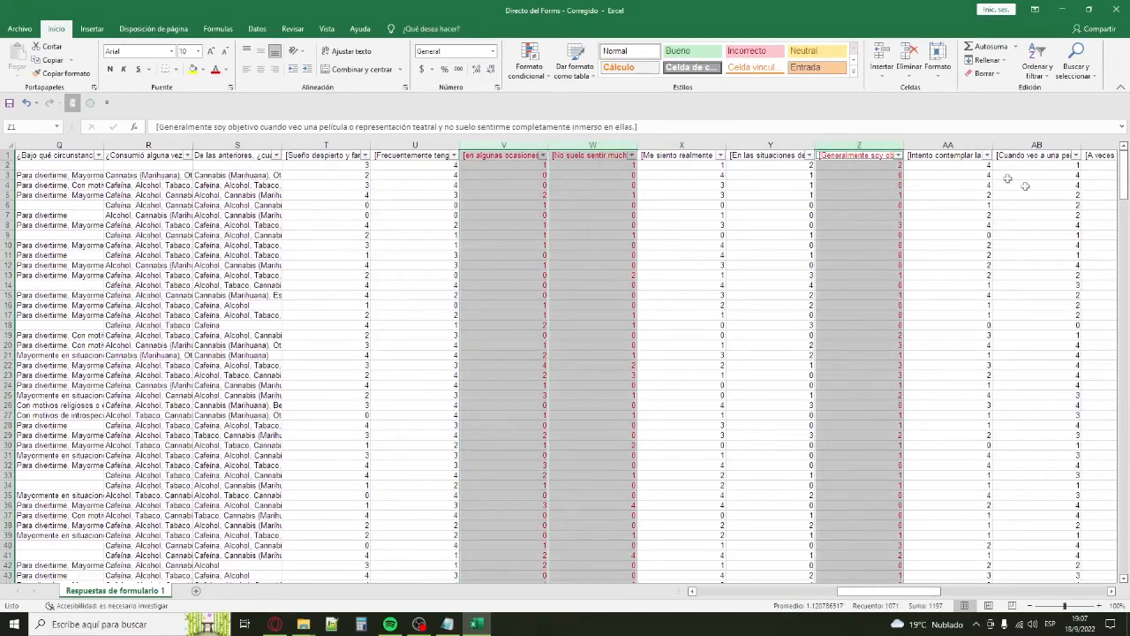
{"action": "left_click_drag", "start_coordinate": [914, 596], "coordinate": [966, 591]}
{"action": "left_click", "coordinate": [774, 146], "text": "ctrl"}
{"action": "left_click", "coordinate": [860, 146], "text": "ctrl"}
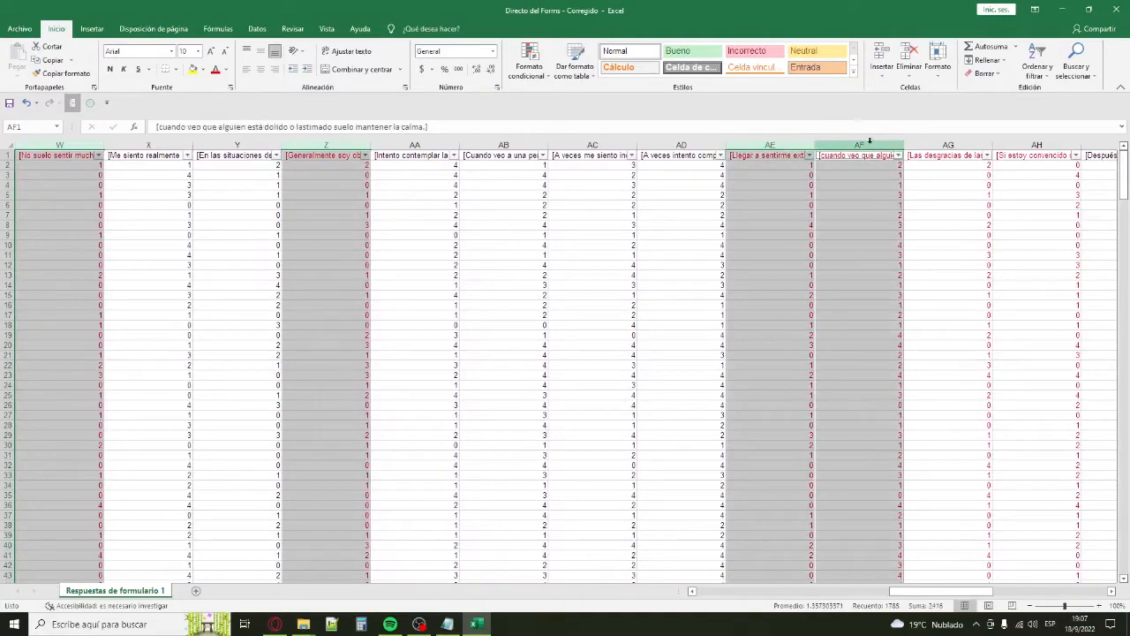
{"action": "left_click", "coordinate": [948, 145], "text": "ctrl"}
{"action": "left_click", "coordinate": [1038, 145], "text": "ctrl"}
{"action": "left_click_drag", "start_coordinate": [940, 591], "coordinate": [883, 590]}
{"action": "left_click", "coordinate": [600, 146], "text": "ctrl"}
{"action": "left_click", "coordinate": [678, 146], "text": "ctrl"}
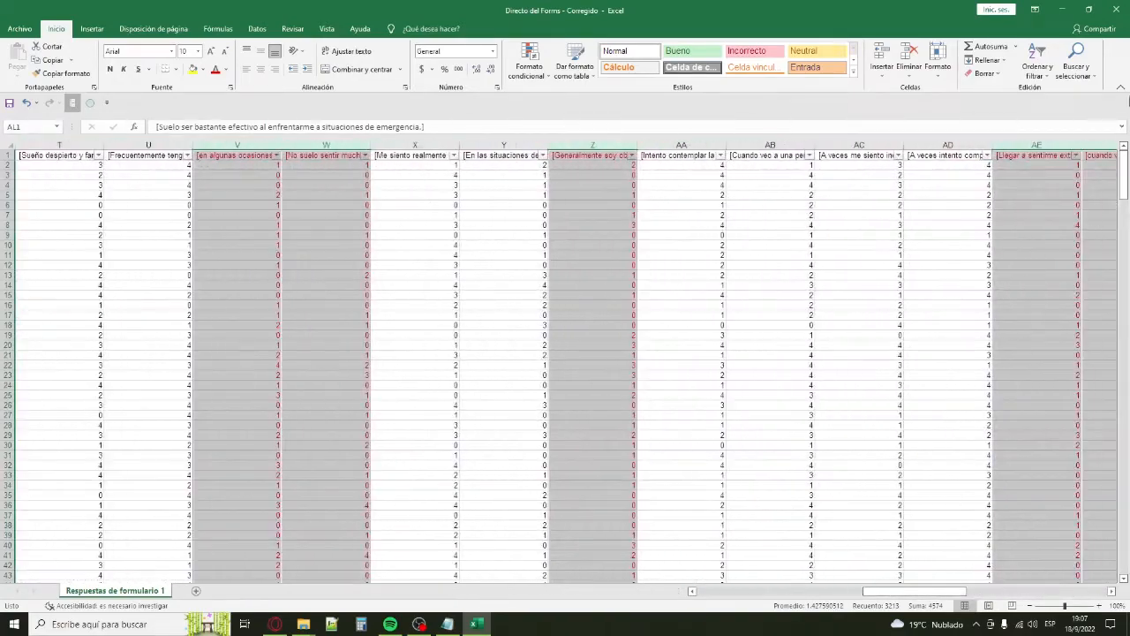
Open Find and Replace for the selected red-font columns and clear both the search and replacement values.
{"action": "left_click", "coordinate": [1076, 69]}
{"action": "left_click", "coordinate": [1078, 112]}
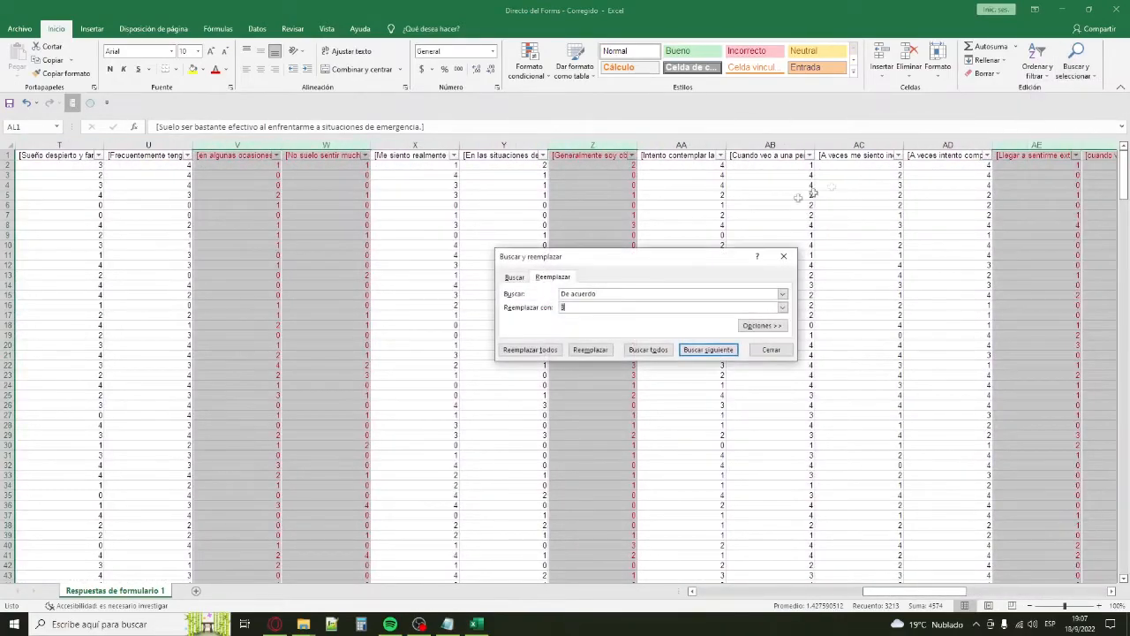
{"action": "left_click_drag", "start_coordinate": [609, 297], "coordinate": [543, 294]}
{"action": "key", "text": "BackSpace"}
{"action": "left_click", "coordinate": [588, 307]}
{"action": "key", "text": "BackSpace"}
{"action": "left_click", "coordinate": [568, 296]}
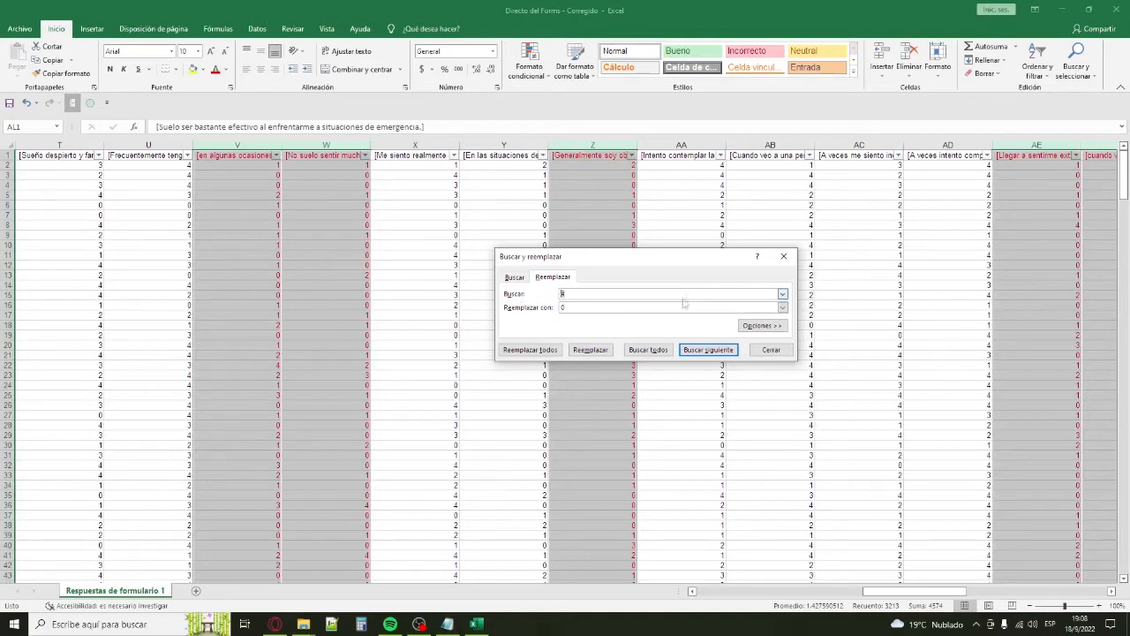
{"action": "key", "text": "BackSpace"}
{"action": "left_click", "coordinate": [645, 308]}
{"action": "key", "text": "BackSpace"}
{"action": "left_click", "coordinate": [659, 294]}
Place the Notepad inversion list beside the replace dialog, and replace every 0 in the selected columns with a.
{"action": "left_click", "coordinate": [448, 624]}
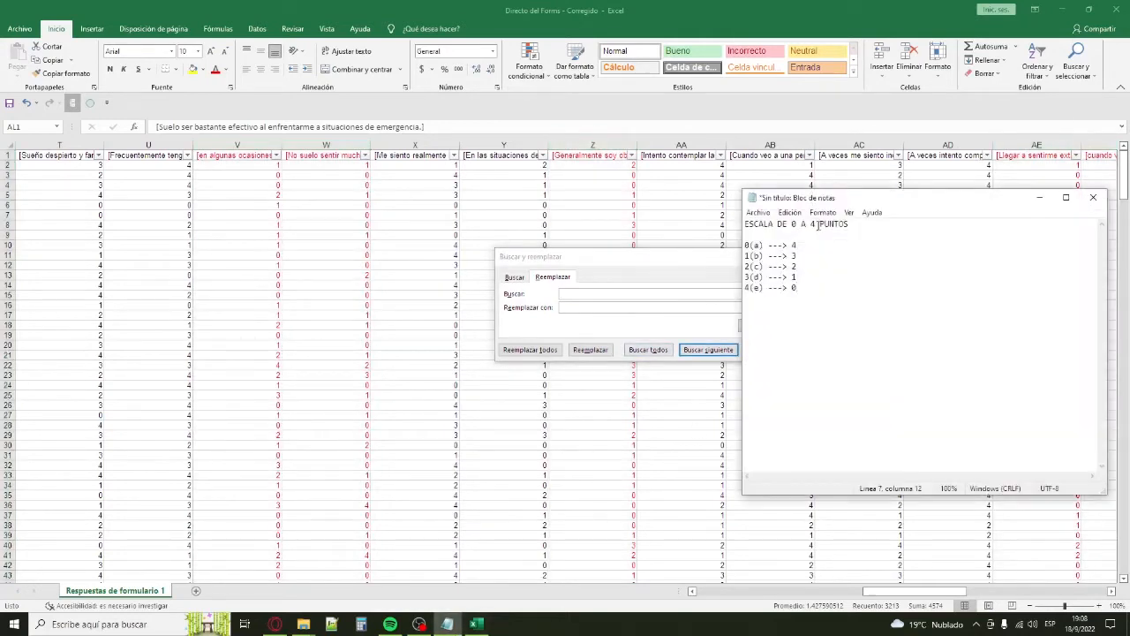
{"action": "left_click_drag", "start_coordinate": [842, 200], "coordinate": [878, 185]}
{"action": "left_click_drag", "start_coordinate": [566, 260], "coordinate": [467, 272]}
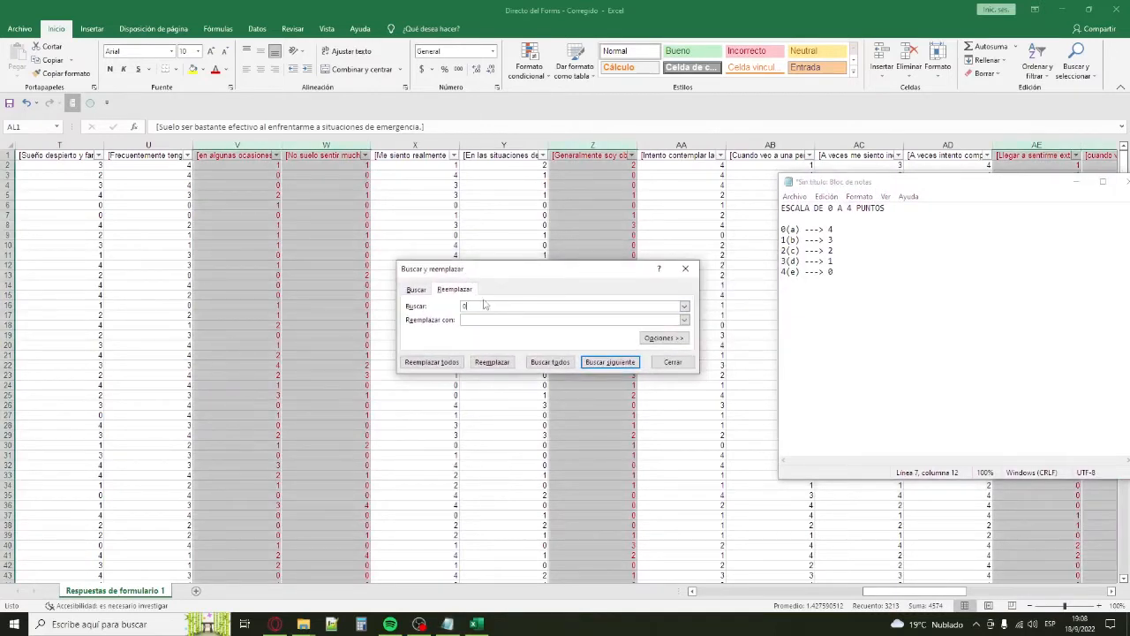
{"action": "left_click", "coordinate": [411, 364]}
{"action": "left_click", "coordinate": [570, 345]}
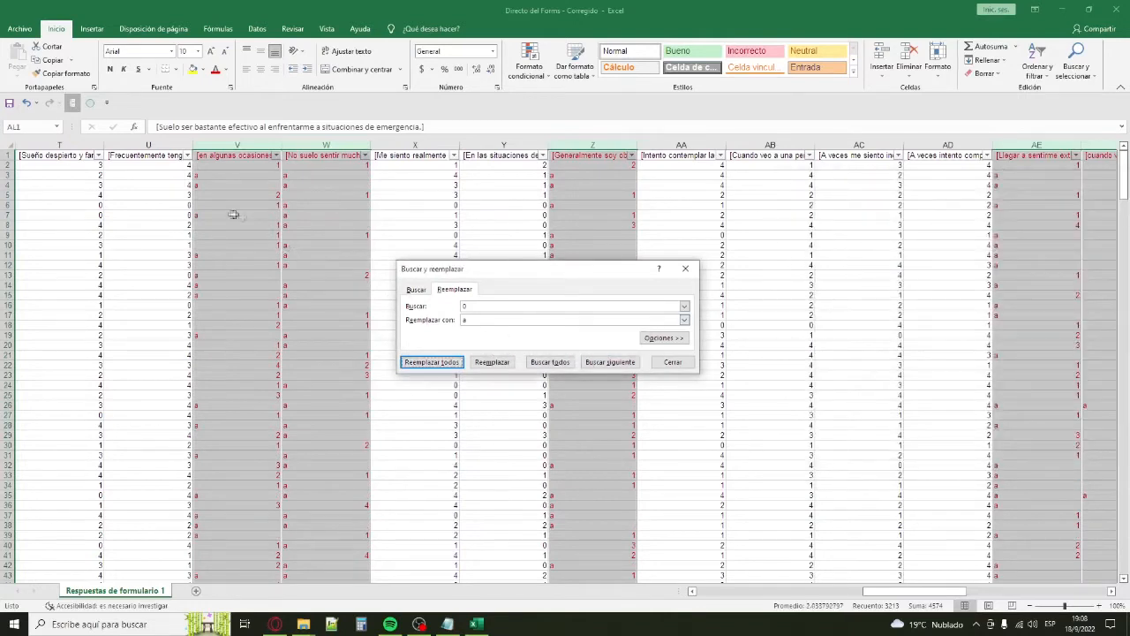
Replace every 1 with b and every 2 with c in the selected red-font columns.
{"action": "type", "text": "b"}
{"action": "left_click", "coordinate": [431, 362]}
{"action": "left_click", "coordinate": [569, 346]}
{"action": "type", "text": "2"}
{"action": "key", "text": "Tab"}
{"action": "type", "text": "c"}
{"action": "left_click", "coordinate": [431, 362]}
{"action": "left_click", "coordinate": [551, 344]}
Replace every 3 with d and every 4 with e in the selected red-font columns.
{"action": "key", "text": "Tab"}
{"action": "type", "text": "d"}
{"action": "key", "text": "alt+t"}
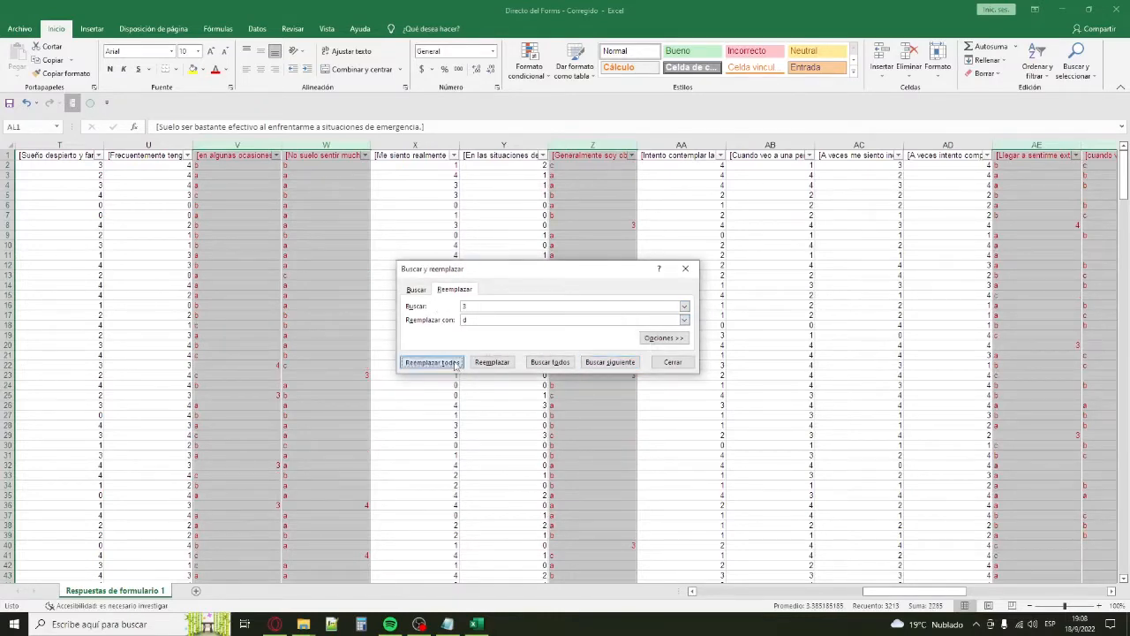
{"action": "key", "text": "Return"}
{"action": "type", "text": "4"}
{"action": "key", "text": "Tab"}
{"action": "type", "text": "e"}
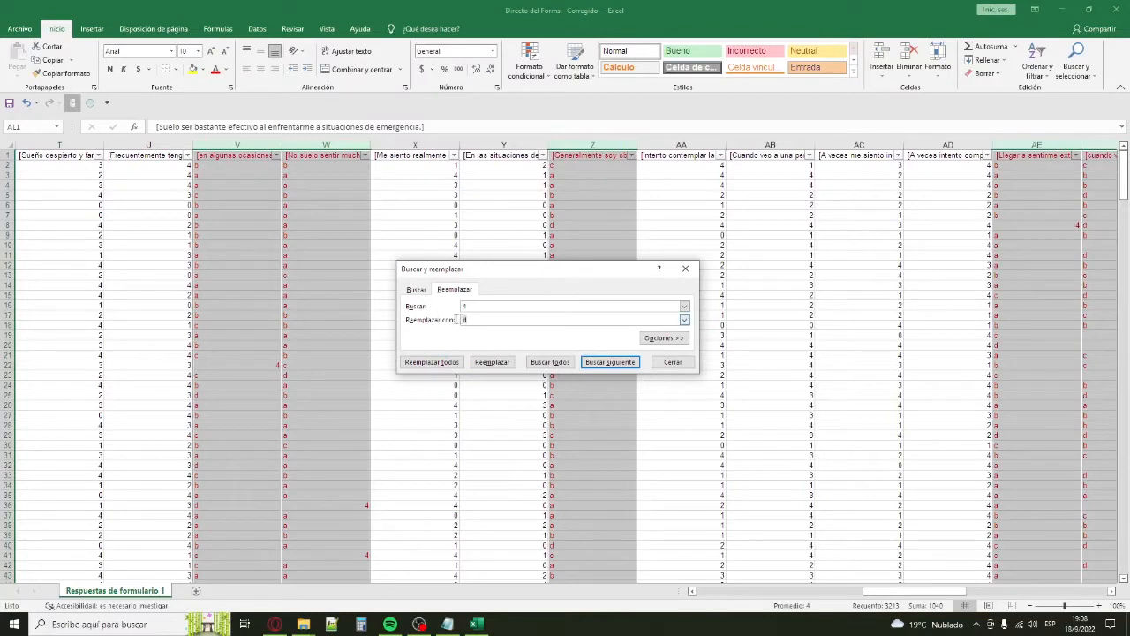
{"action": "left_click", "coordinate": [449, 363]}
{"action": "key", "text": "Return"}
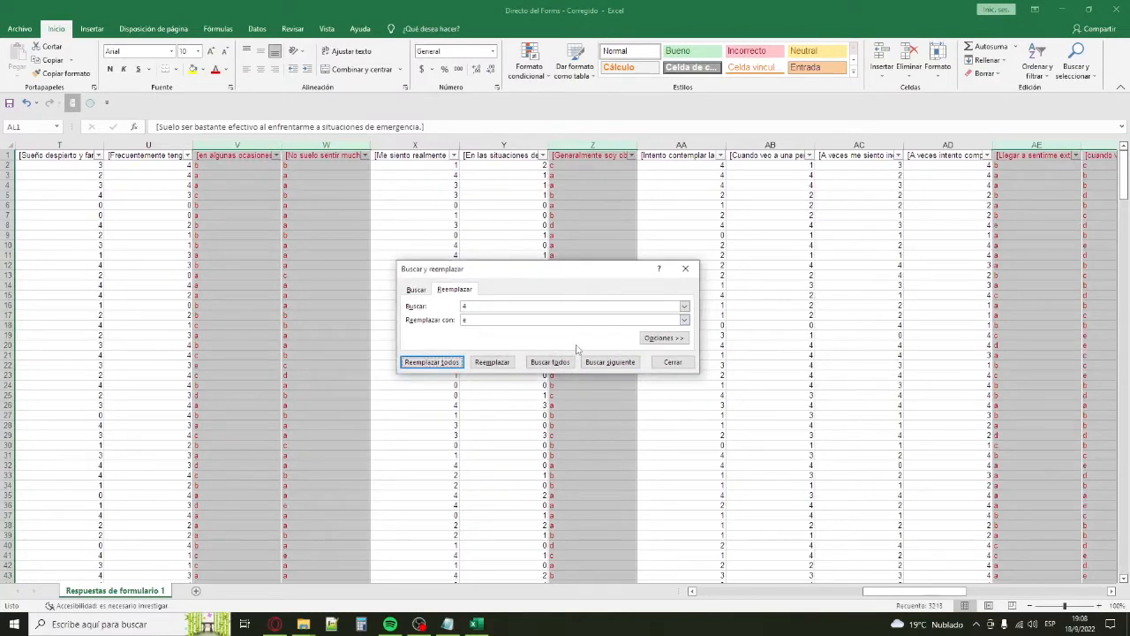
Consult the letter-to-score list in Notepad, and replace every a in the selected columns with 4.
{"action": "left_click", "coordinate": [450, 624]}
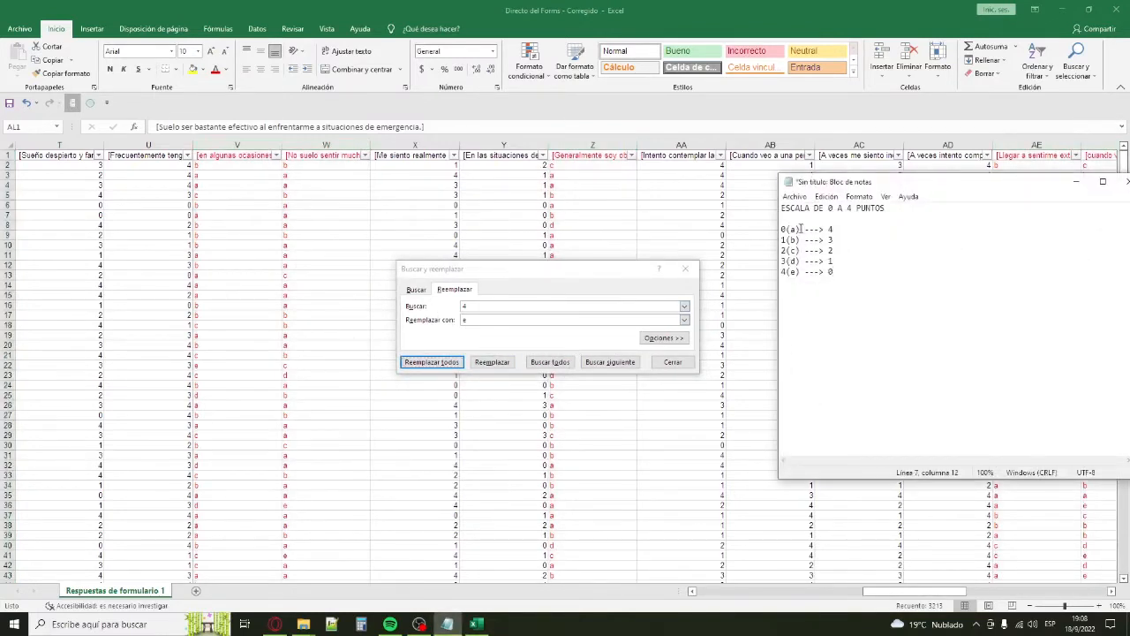
{"action": "left_click", "coordinate": [792, 271]}
{"action": "left_click", "coordinate": [474, 307]}
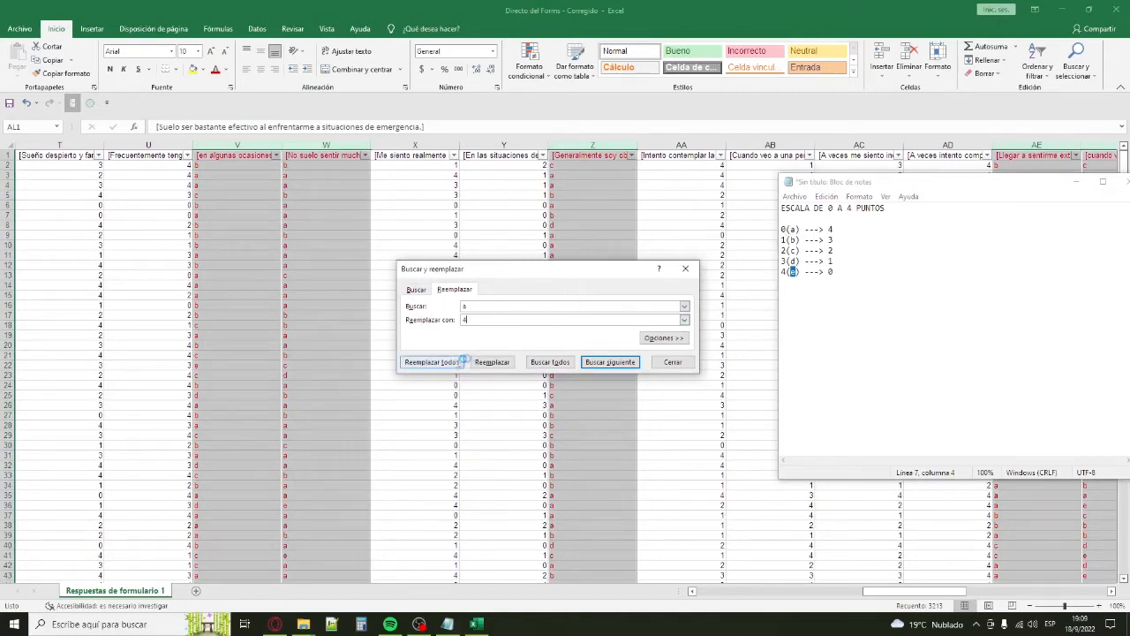
{"action": "left_click", "coordinate": [432, 362]}
{"action": "key", "text": "Return"}
Replace every b with 3 and every c with 2 in the selected red-font columns.
{"action": "left_click_drag", "start_coordinate": [482, 306], "coordinate": [445, 306]}
{"action": "type", "text": "b"}
{"action": "key", "text": "Tab"}
{"action": "type", "text": "3"}
{"action": "left_click", "coordinate": [458, 361]}
{"action": "left_click", "coordinate": [552, 345]}
{"action": "left_click_drag", "start_coordinate": [482, 307], "coordinate": [441, 310]}
{"action": "type", "text": "c"}
{"action": "key", "text": "Tab"}
{"action": "type", "text": "2"}
{"action": "left_click", "coordinate": [457, 364]}
{"action": "left_click", "coordinate": [558, 344]}
Replace every d with 1 and every e with 0 in the selected columns, and close the replace dialog.
{"action": "type", "text": "d"}
{"action": "left_click_drag", "start_coordinate": [482, 307], "coordinate": [458, 319]}
{"action": "type", "text": "1"}
{"action": "left_click", "coordinate": [432, 361]}
{"action": "left_click", "coordinate": [552, 345]}
{"action": "double_click", "coordinate": [464, 305]}
{"action": "type", "text": "e"}
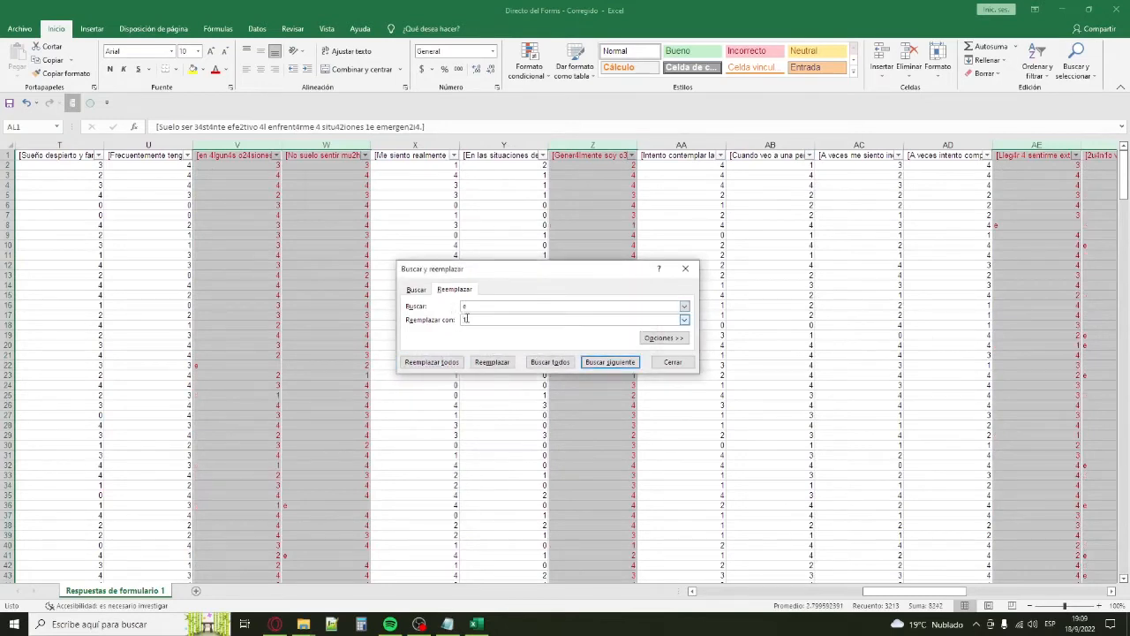
{"action": "type", "text": "0"}
{"action": "left_click", "coordinate": [432, 362]}
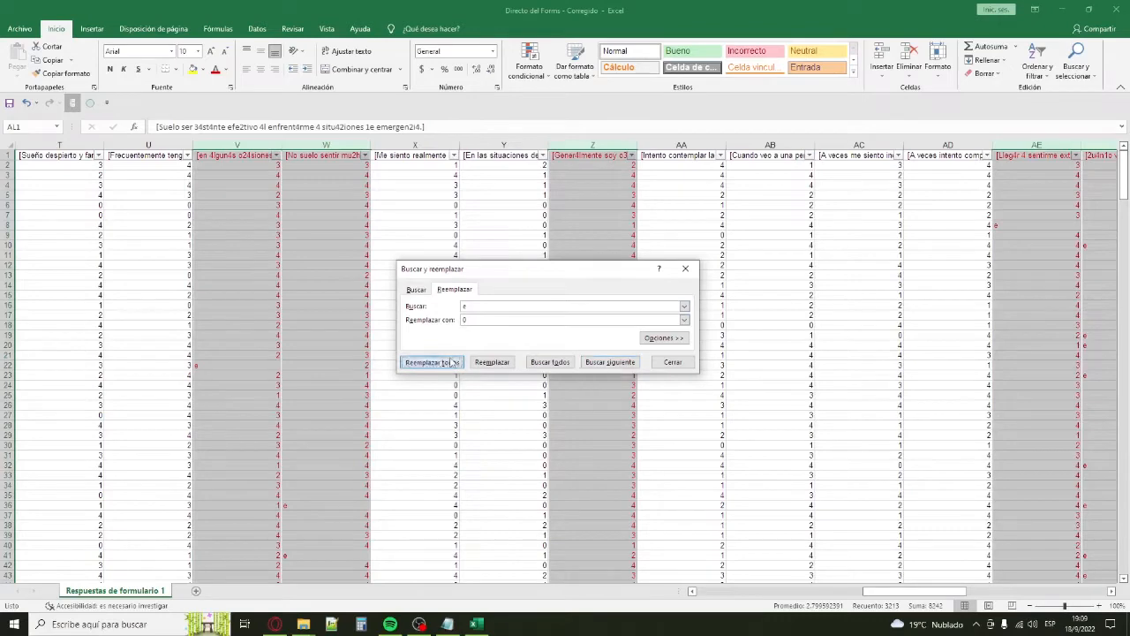
{"action": "left_click", "coordinate": [552, 346]}
{"action": "left_click", "coordinate": [685, 268]}
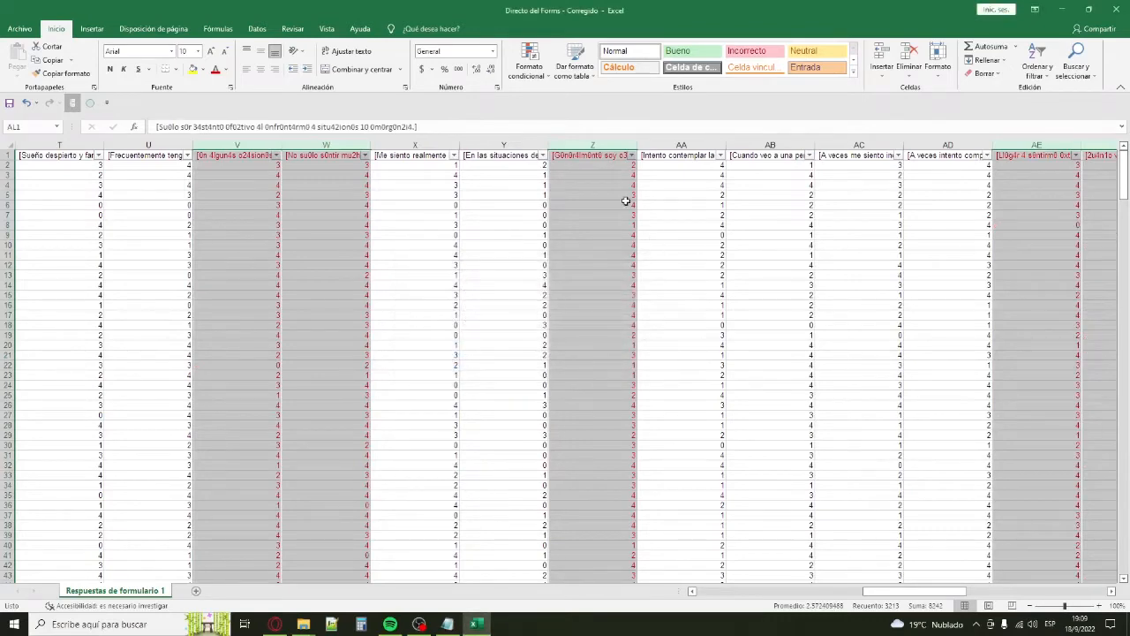
Enter the header PUNTAJE FINAL EMPATÍA in cell AW1, beyond the last empathy item.
{"action": "left_click", "coordinate": [214, 196]}
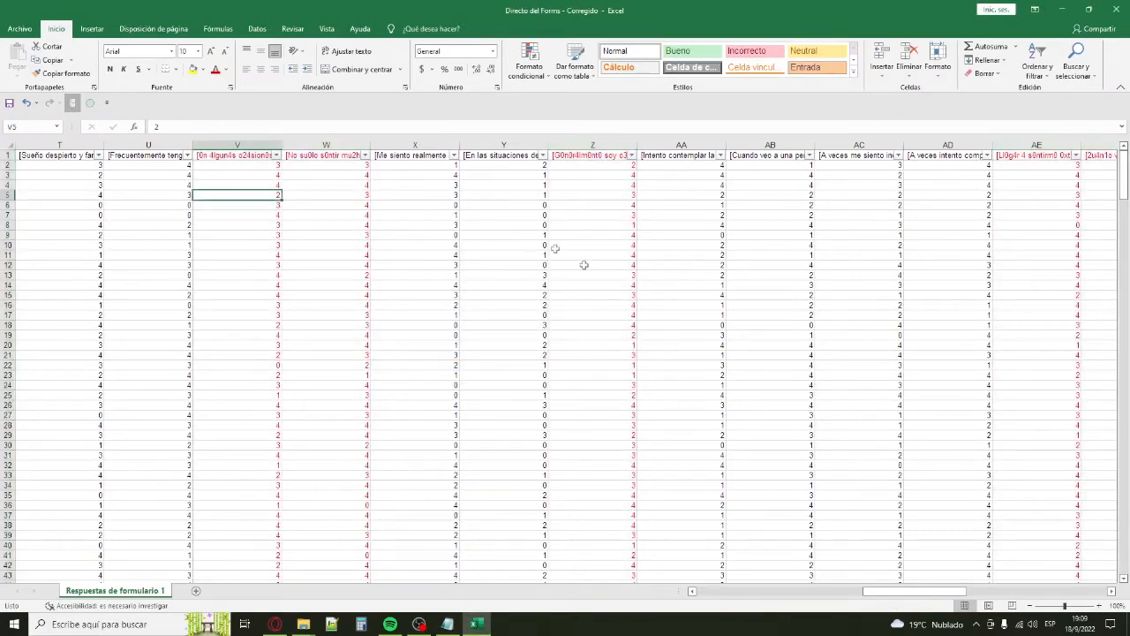
{"action": "left_click_drag", "start_coordinate": [199, 203], "coordinate": [682, 274]}
{"action": "left_click_drag", "start_coordinate": [265, 165], "coordinate": [822, 207]}
{"action": "left_click", "coordinate": [797, 215]}
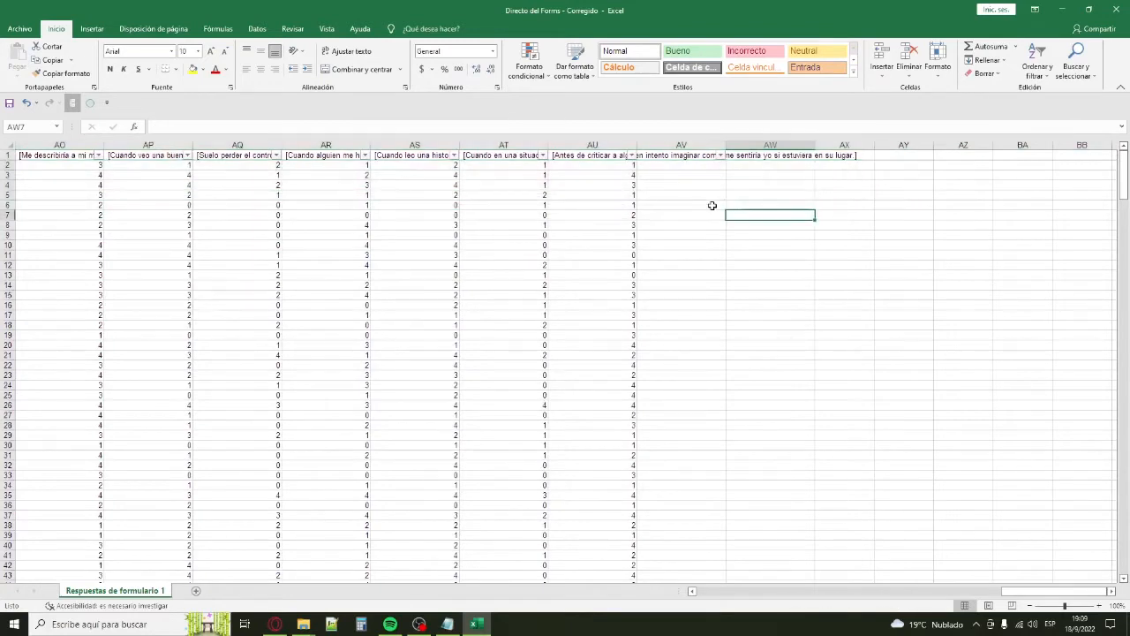
{"action": "left_click", "coordinate": [791, 158]}
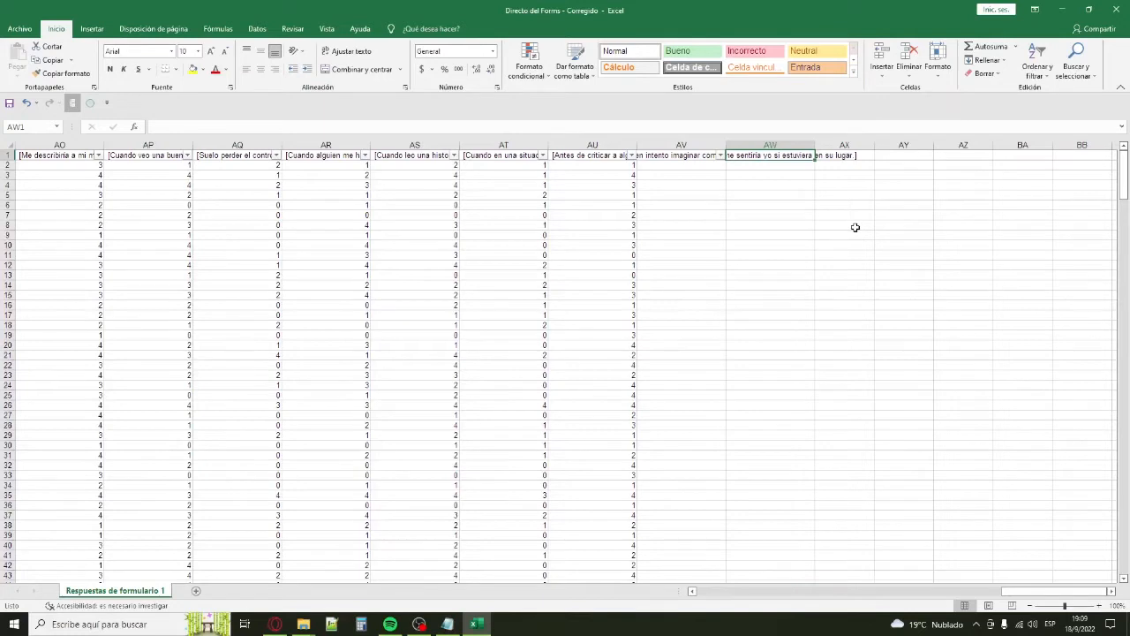
{"action": "type", "text": "PUNTAJE FINAL"}
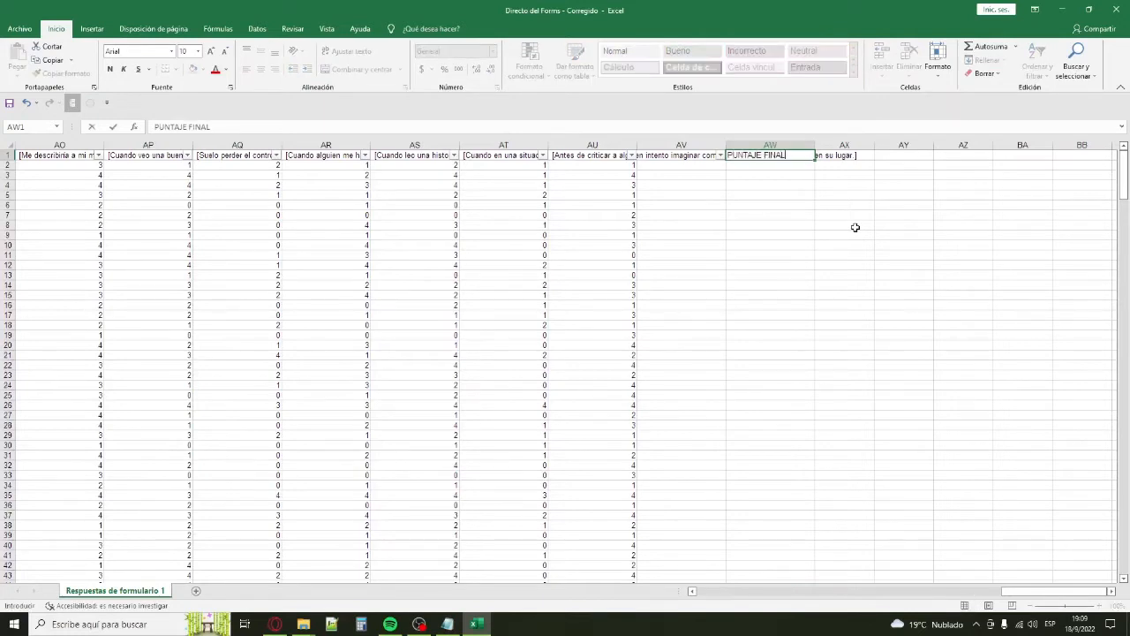
{"action": "type", "text": " EMPATIA"}
{"action": "key", "text": "Return"}
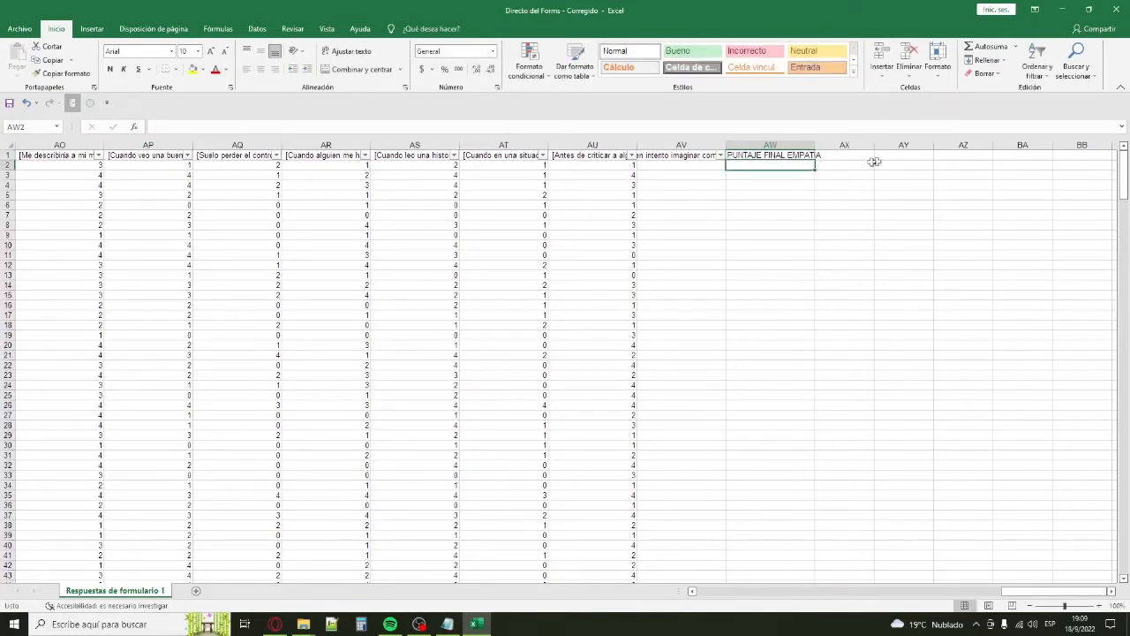
Widen column AW to fit its header, and make the AW1 header bold and centred.
{"action": "left_click_drag", "start_coordinate": [819, 146], "coordinate": [840, 147]}
{"action": "left_click", "coordinate": [777, 156]}
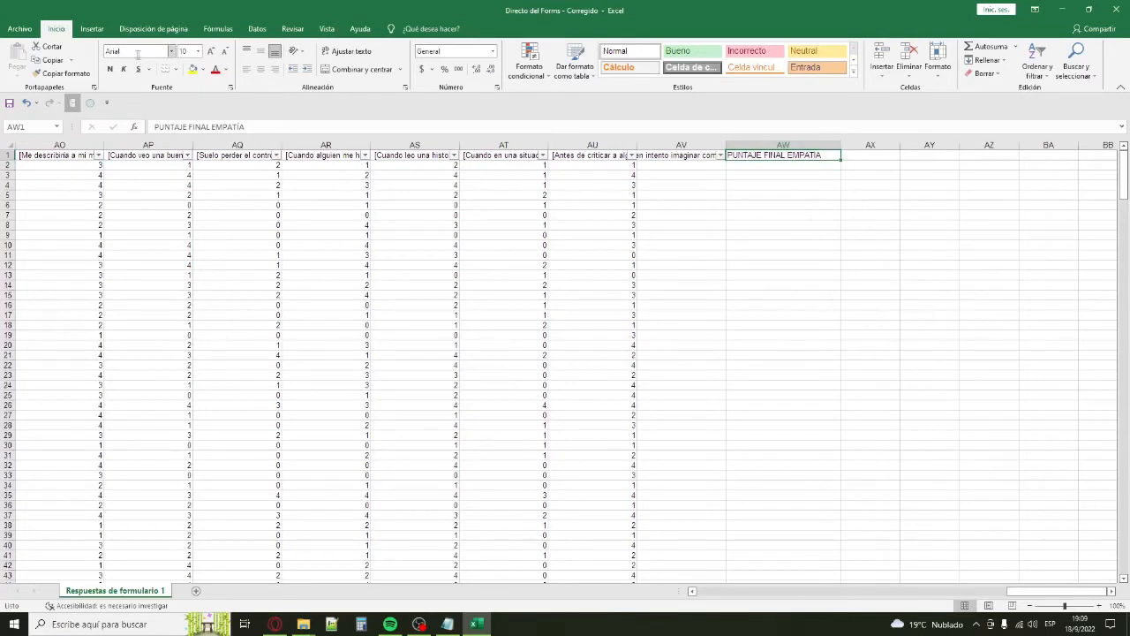
{"action": "left_click", "coordinate": [110, 69]}
{"action": "left_click", "coordinate": [260, 69]}
{"action": "left_click", "coordinate": [928, 240]}
{"action": "left_click", "coordinate": [777, 193]}
{"action": "left_click", "coordinate": [806, 177]}
{"action": "left_click", "coordinate": [808, 168]}
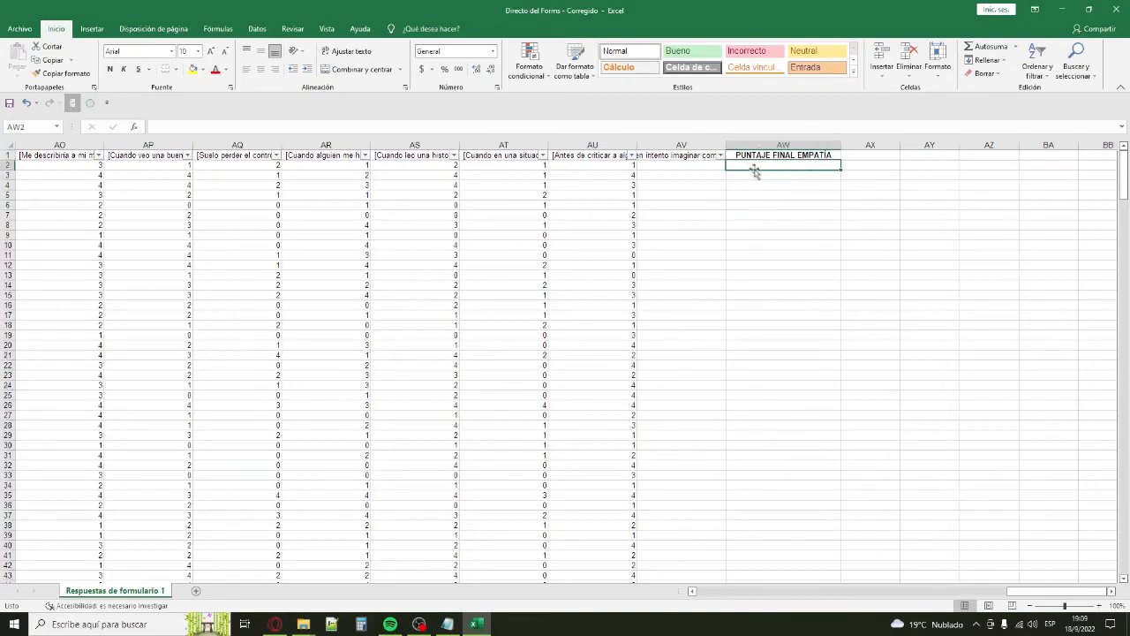
Calculate the first respondent's empathy total in AW2 with a SUMA formula over T2:AU2.
{"action": "left_click", "coordinate": [614, 158]}
{"action": "left_click_drag", "start_coordinate": [614, 157], "coordinate": [883, 242]}
{"action": "left_click", "coordinate": [874, 275]}
{"action": "left_click", "coordinate": [892, 167]}
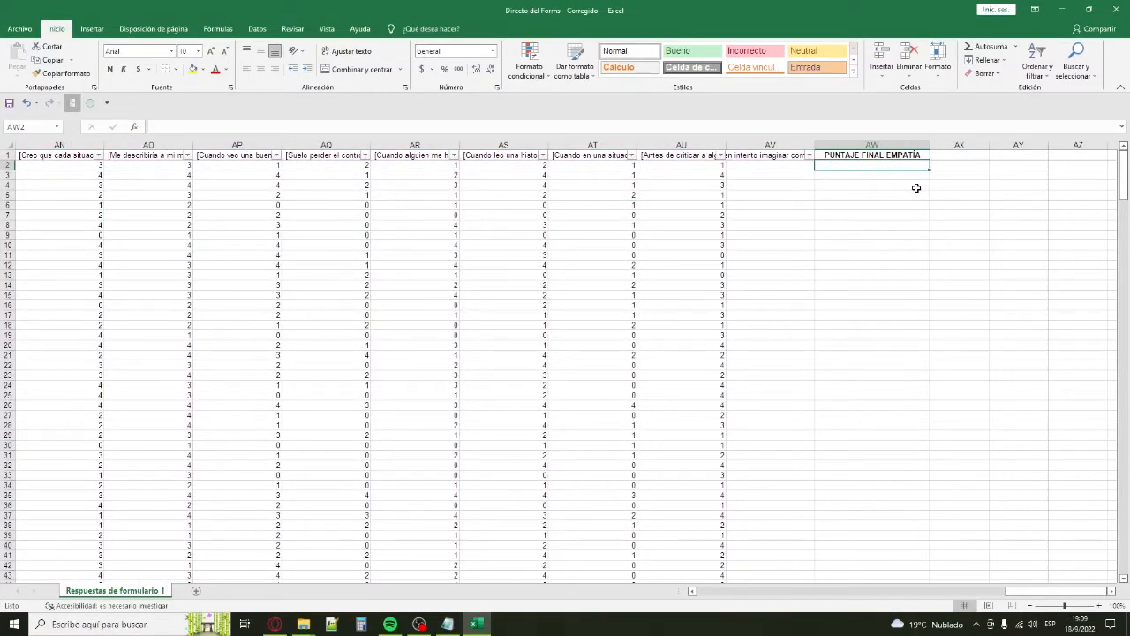
{"action": "type", "text": "="}
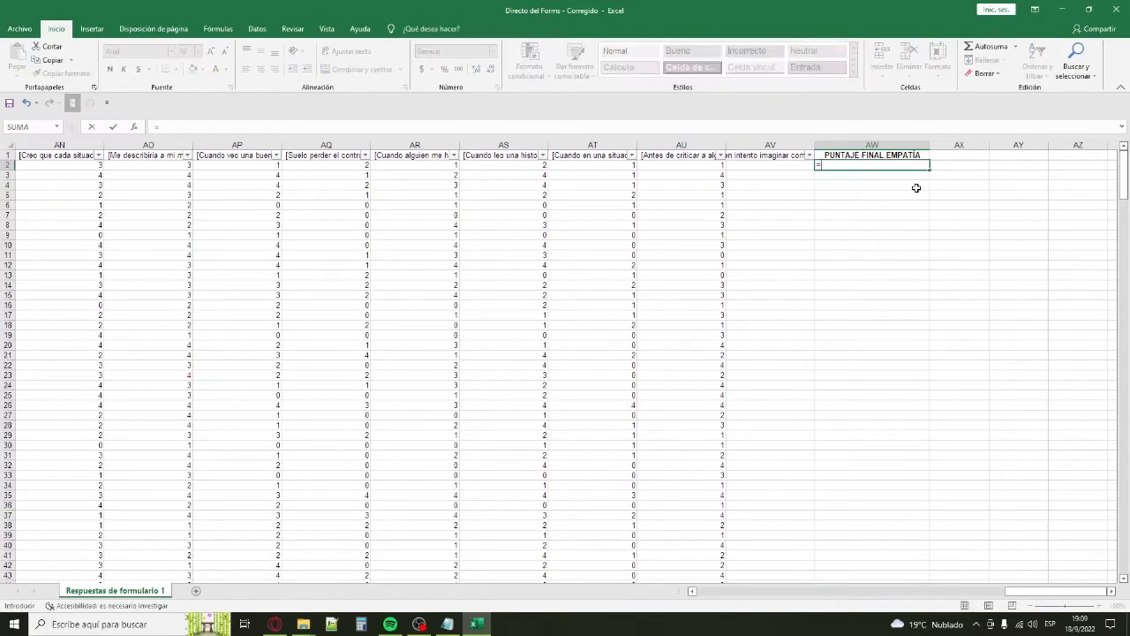
{"action": "type", "text": "suma"}
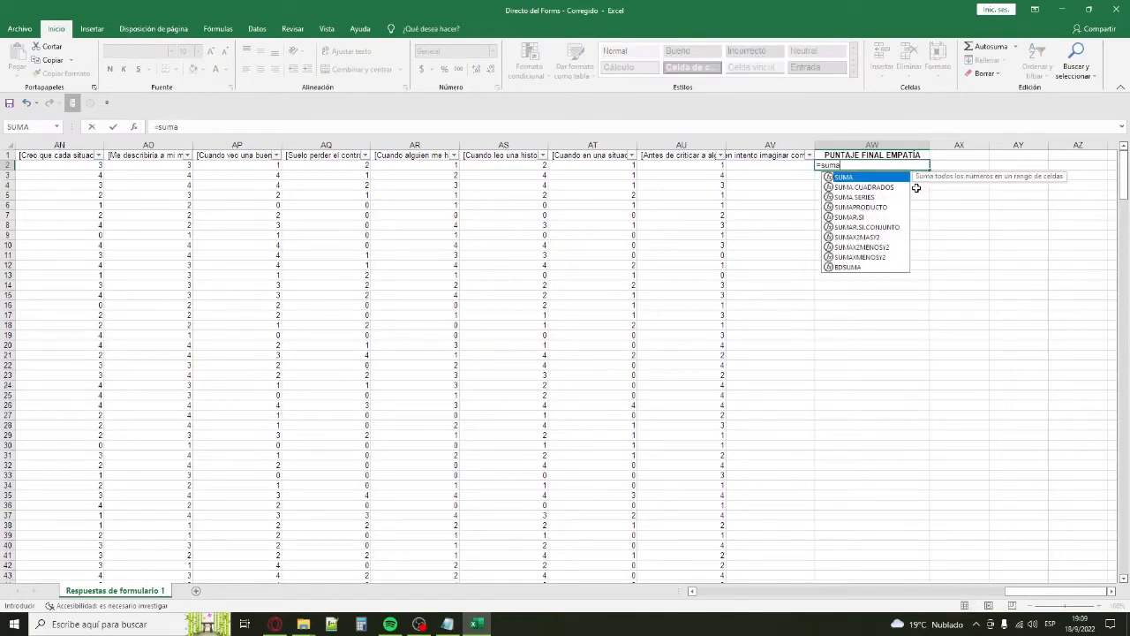
{"action": "type", "text": "("}
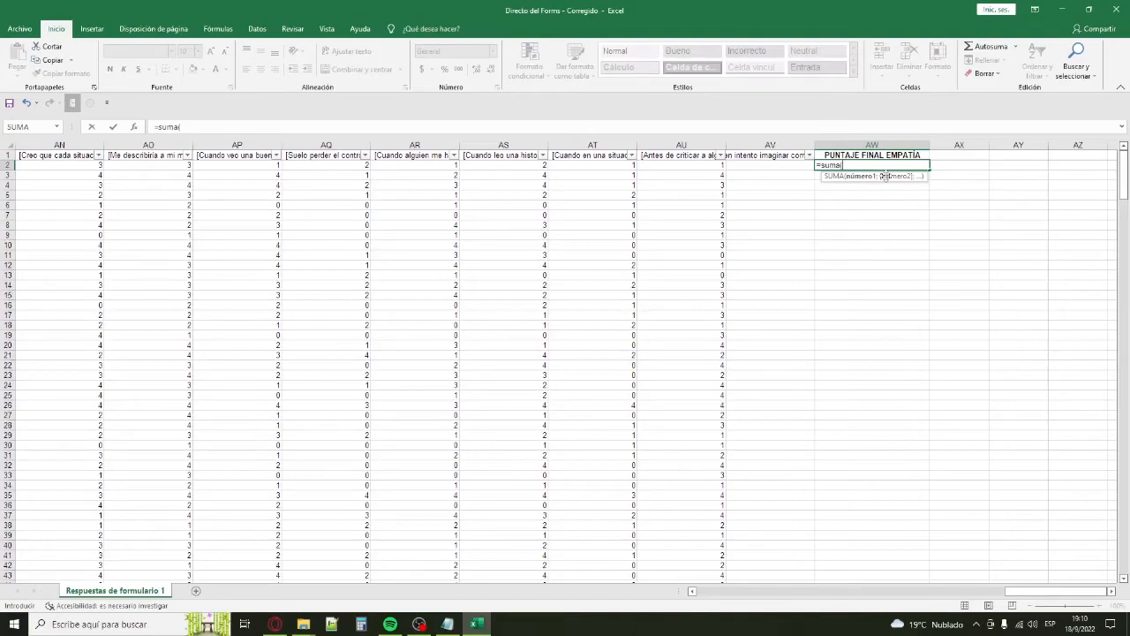
{"action": "left_click_drag", "start_coordinate": [1049, 590], "coordinate": [870, 601]}
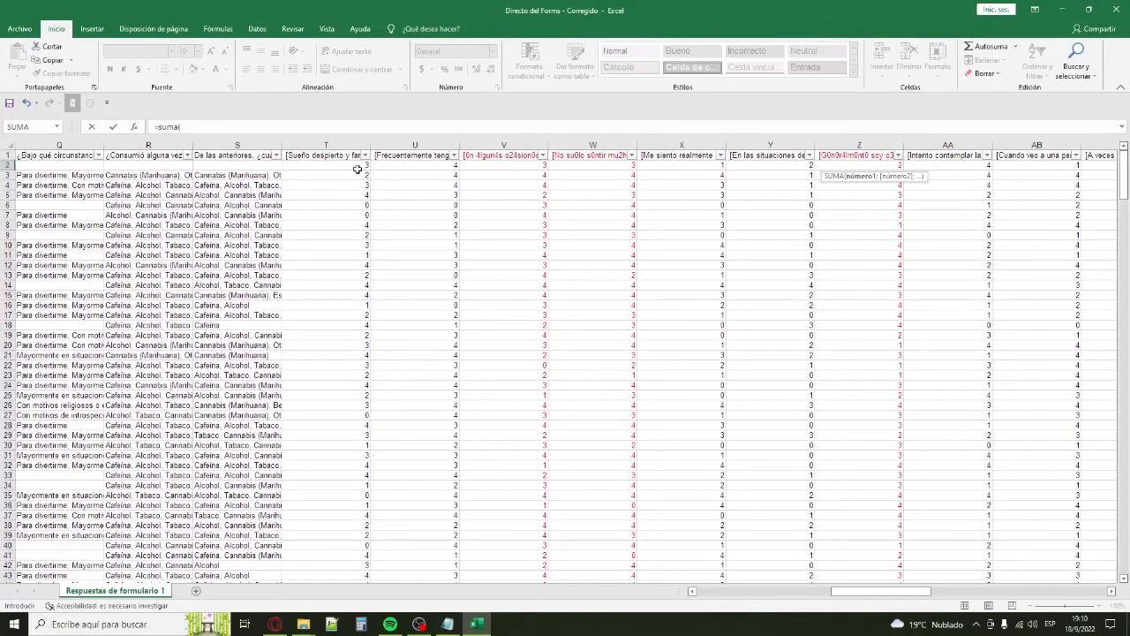
{"action": "left_click_drag", "start_coordinate": [342, 166], "coordinate": [792, 174]}
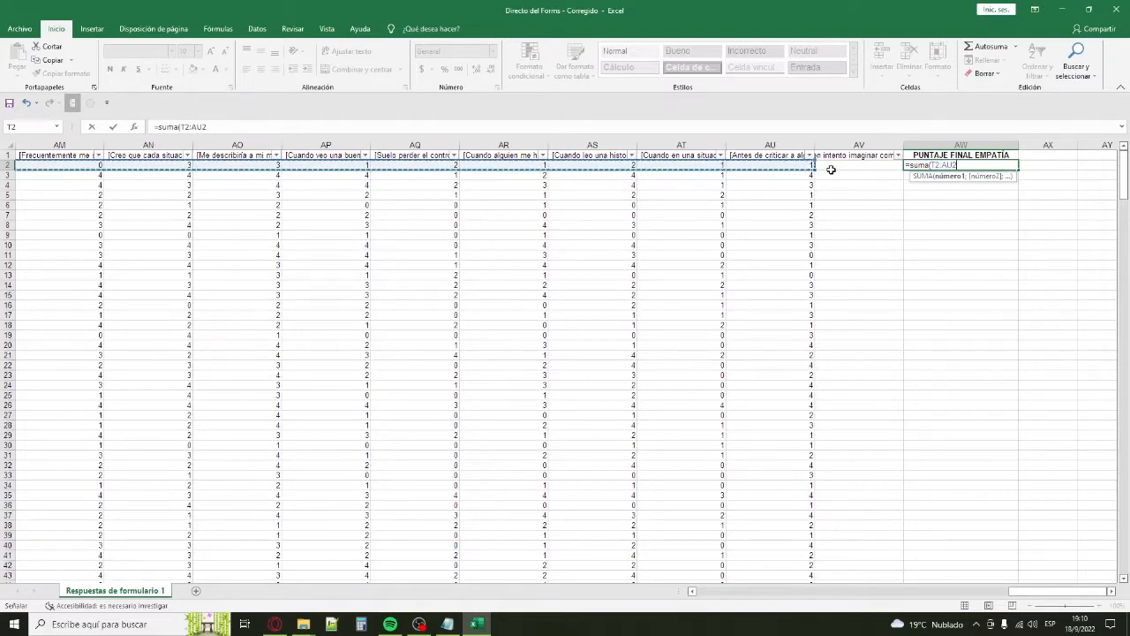
{"action": "key", "text": "Return"}
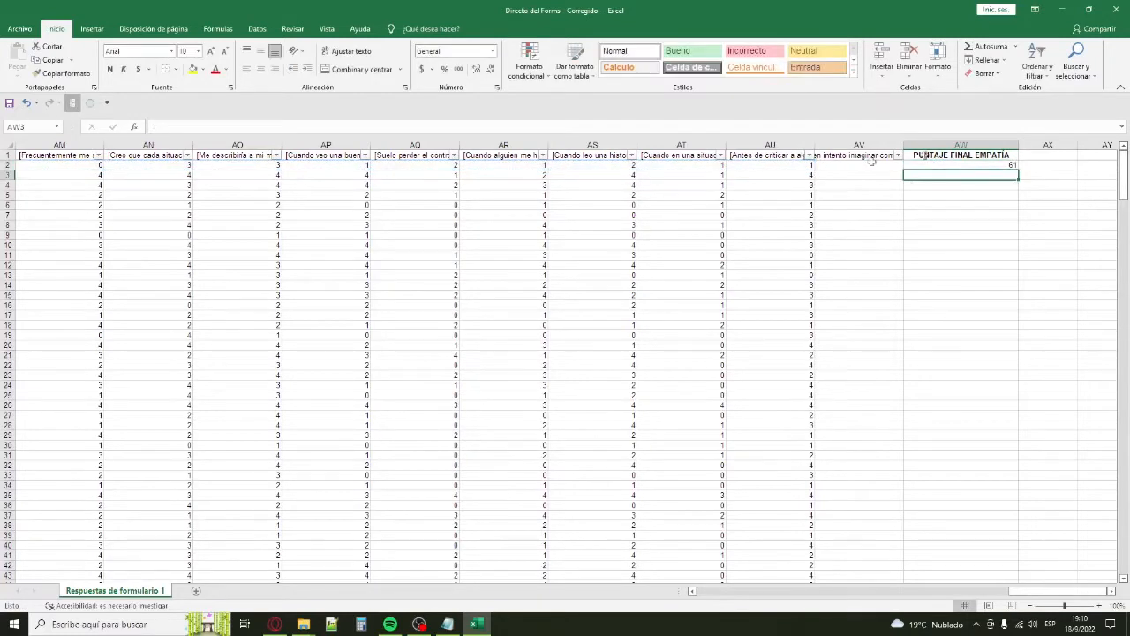
Check the range of the AW2 sum formula by going along row 2 from column T to column AW.
{"action": "left_click", "coordinate": [1017, 168]}
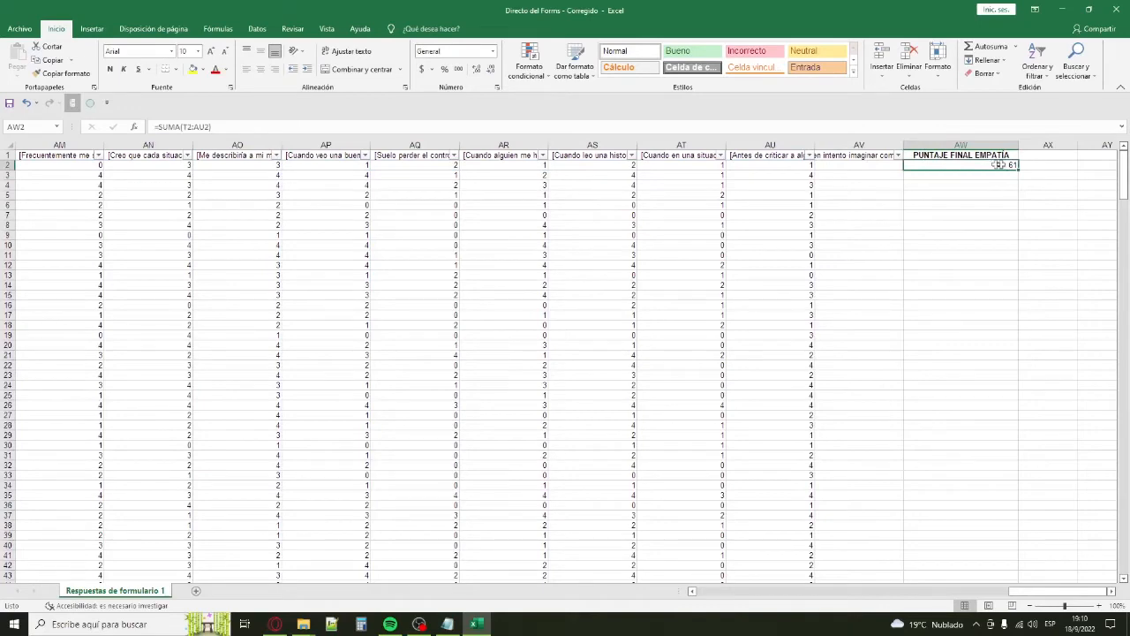
{"action": "left_click_drag", "start_coordinate": [809, 161], "coordinate": [802, 235]}
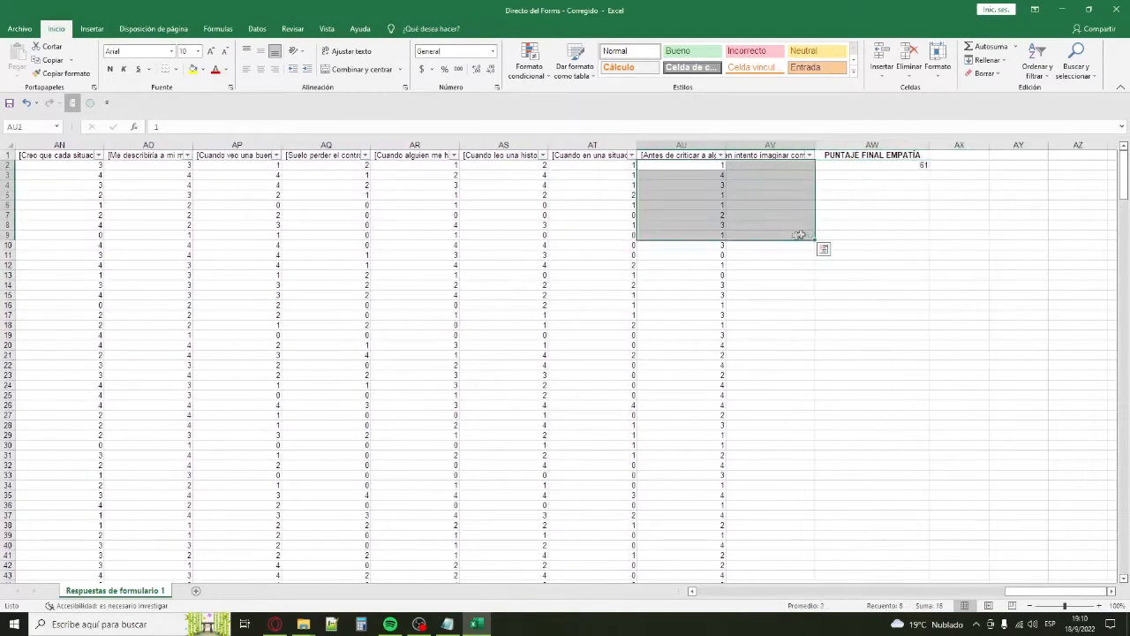
{"action": "left_click", "coordinate": [909, 234]}
{"action": "left_click", "coordinate": [914, 167]}
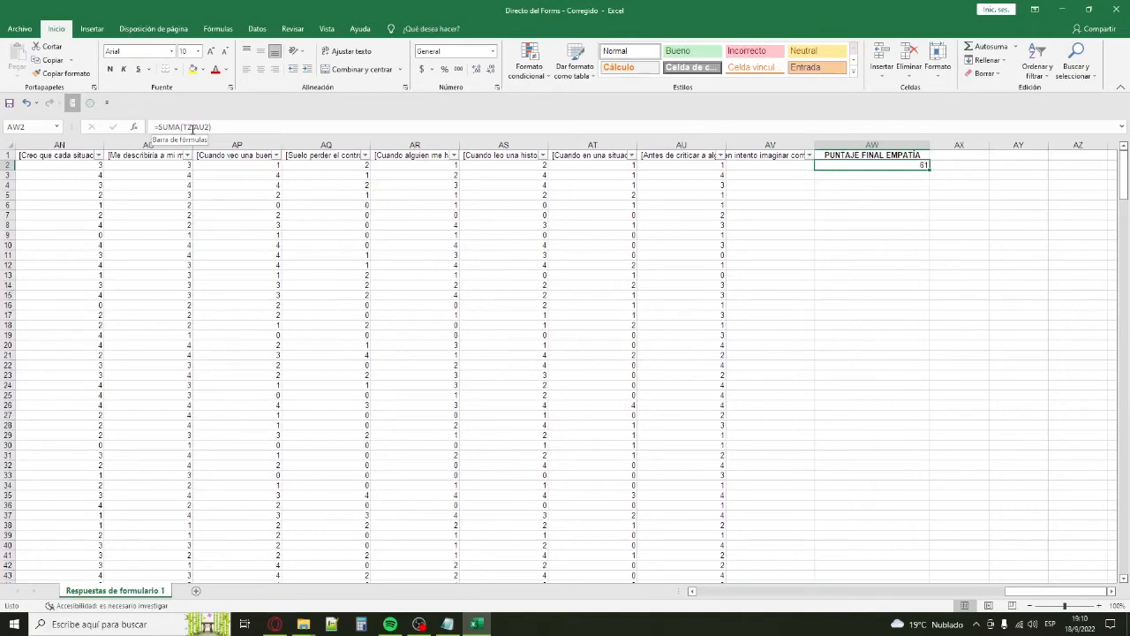
{"action": "left_click_drag", "start_coordinate": [1012, 592], "coordinate": [825, 587]}
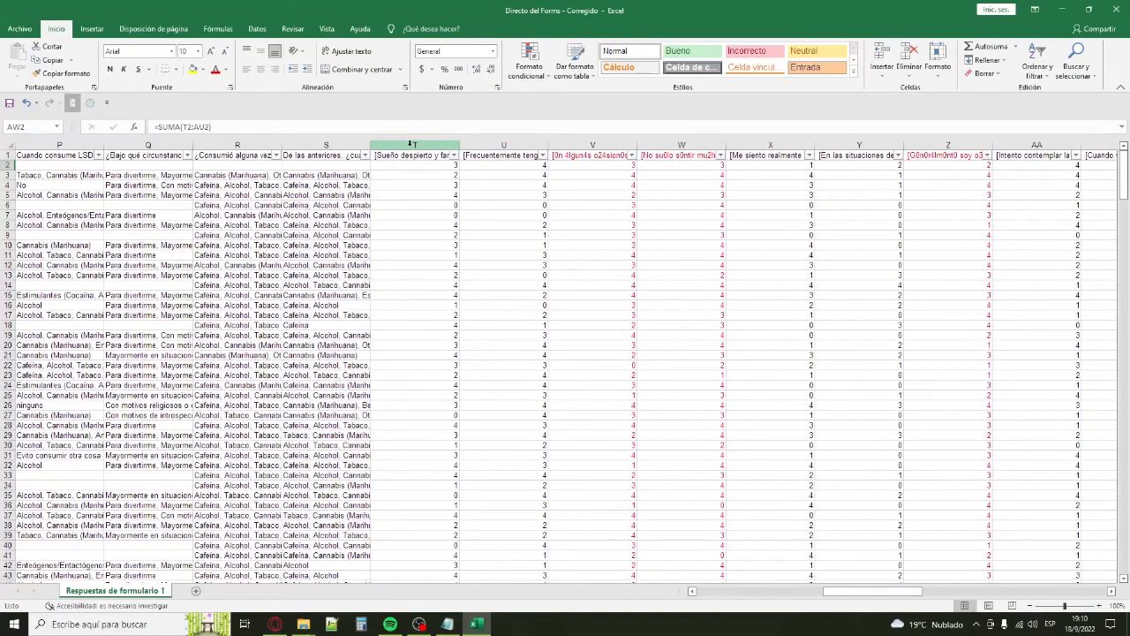
{"action": "left_click", "coordinate": [409, 144]}
{"action": "left_click", "coordinate": [7, 165]}
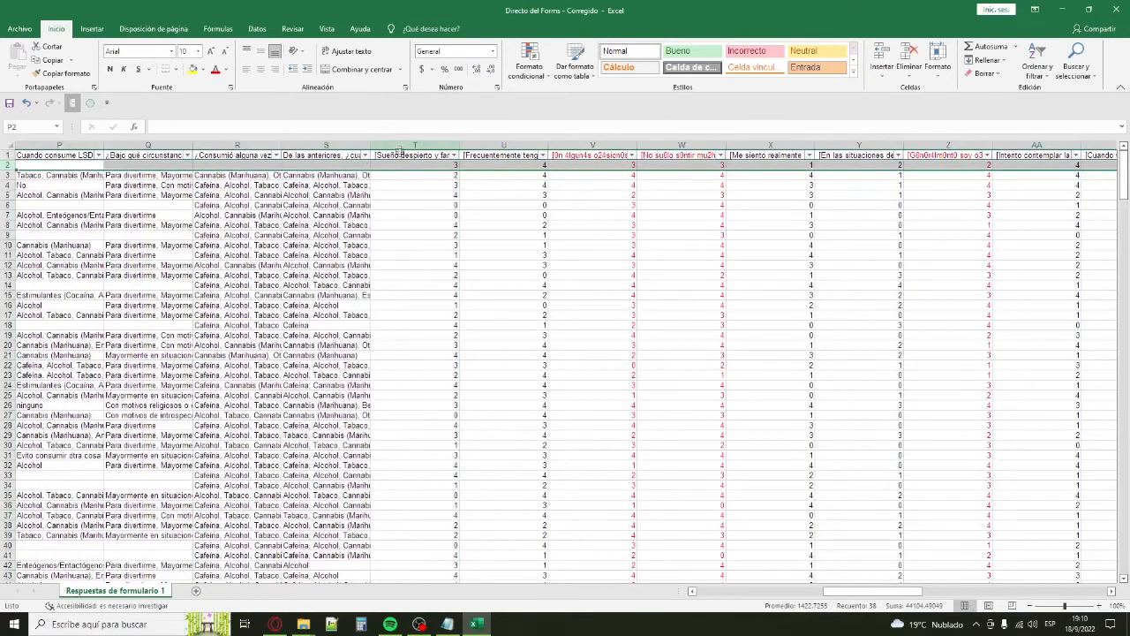
{"action": "left_click", "coordinate": [400, 167]}
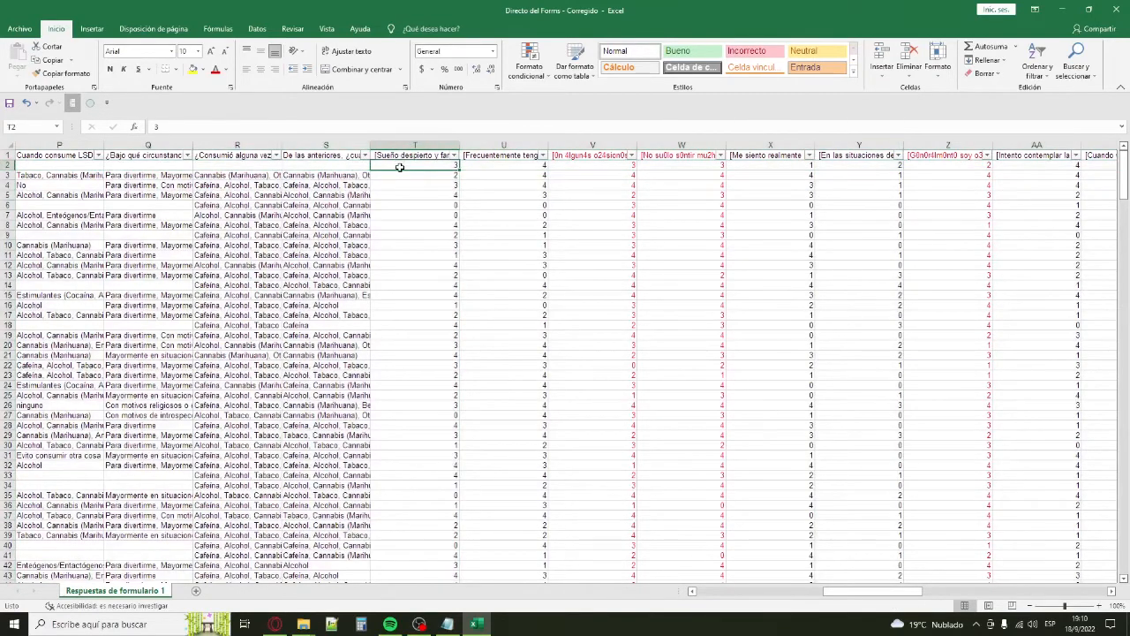
{"action": "left_click", "coordinate": [477, 165]}
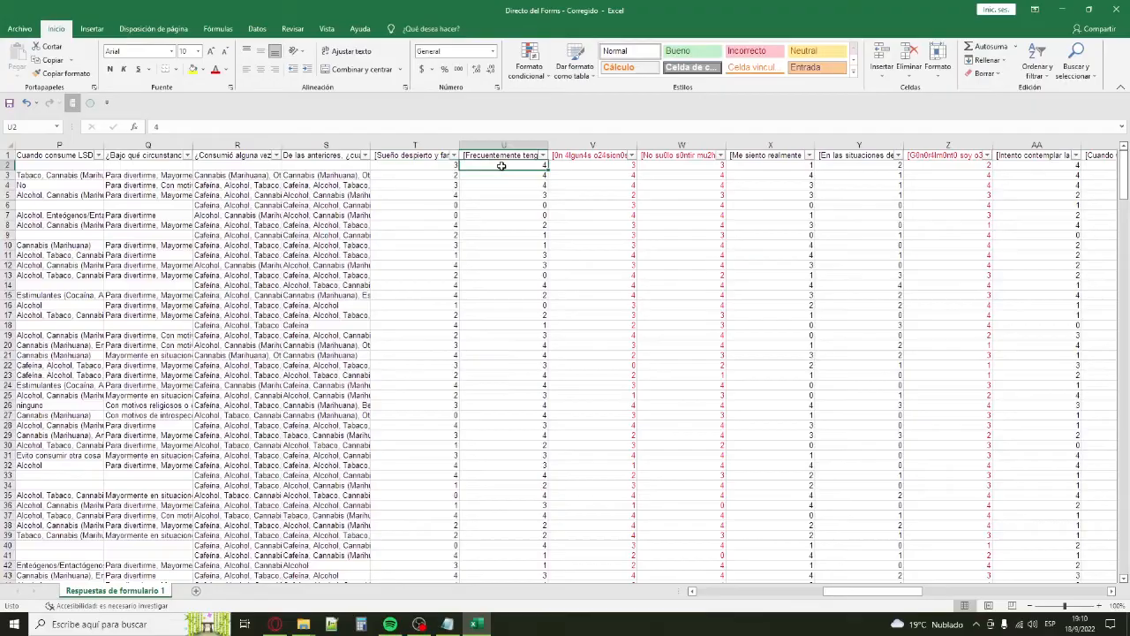
{"action": "key", "text": "Right"}
{"action": "key", "text": "Right"}
{"action": "key", "text": "Right"}
{"action": "key", "text": "Right"}
{"action": "key", "text": "Right"}
{"action": "key", "text": "Right"}
{"action": "key", "text": "Right"}
{"action": "key", "text": "Right"}
{"action": "key", "text": "Right"}
{"action": "key", "text": "Right"}
{"action": "key", "text": "Right"}
{"action": "key", "text": "Right"}
{"action": "key", "text": "Right"}
{"action": "key", "text": "Right"}
{"action": "key", "text": "Right"}
{"action": "key", "text": "Right"}
{"action": "key", "text": "Right"}
{"action": "key", "text": "Right"}
{"action": "key", "text": "Right"}
{"action": "key", "text": "Right"}
{"action": "key", "text": "Right"}
{"action": "key", "text": "Right"}
{"action": "key", "text": "Right"}
{"action": "key", "text": "Right"}
{"action": "key", "text": "Right"}
{"action": "key", "text": "Right"}
{"action": "key", "text": "Right"}
{"action": "key", "text": "Right"}
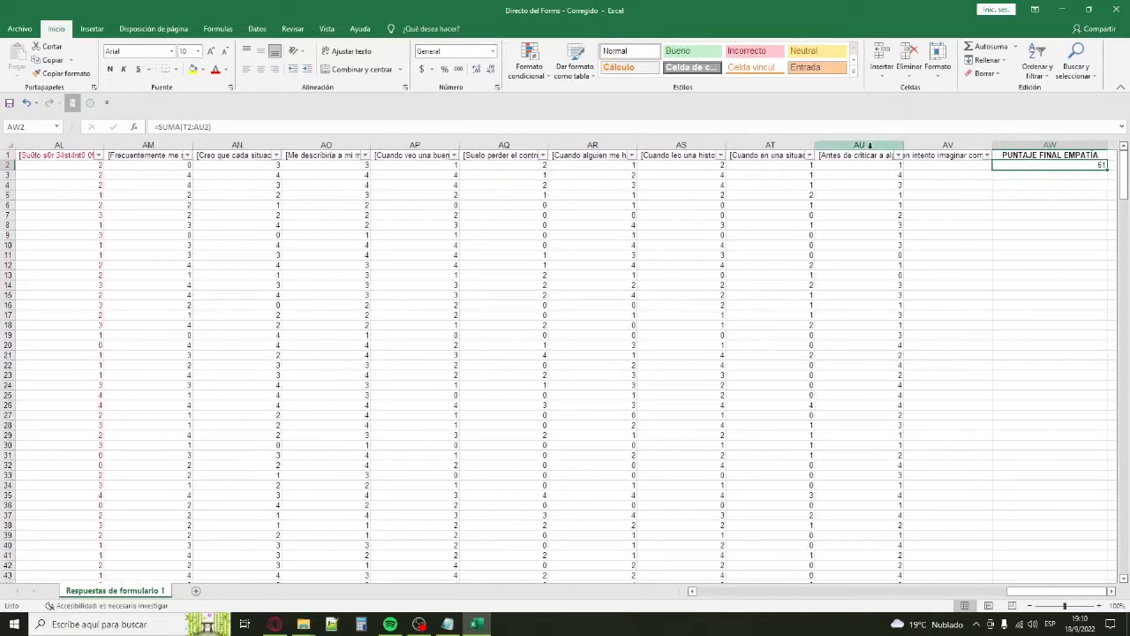
Compare the last item cell AU2 with the end of the range in the AW2 sum formula.
{"action": "left_click", "coordinate": [875, 165]}
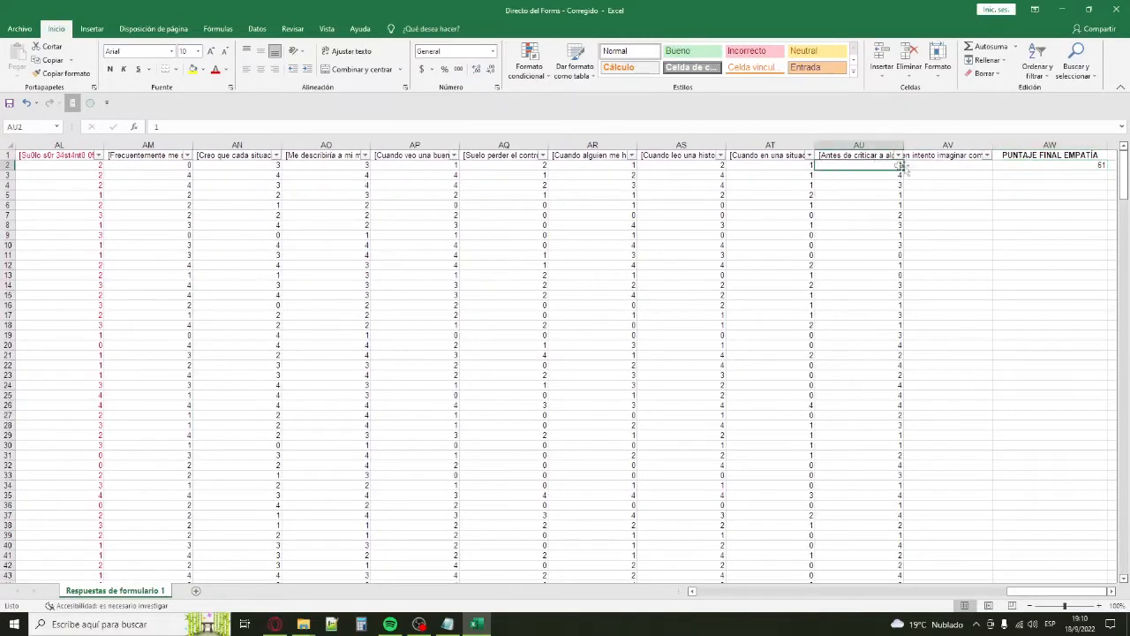
{"action": "left_click", "coordinate": [1020, 169]}
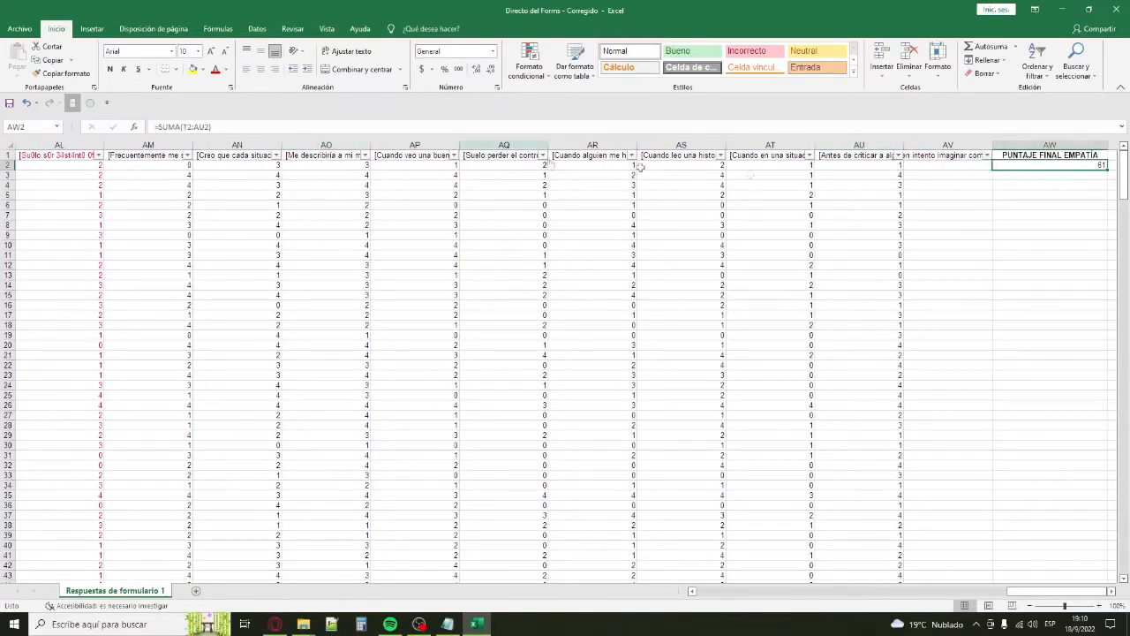
{"action": "scroll", "coordinate": [1050, 200], "scroll_direction": "right", "scroll_amount": 2}
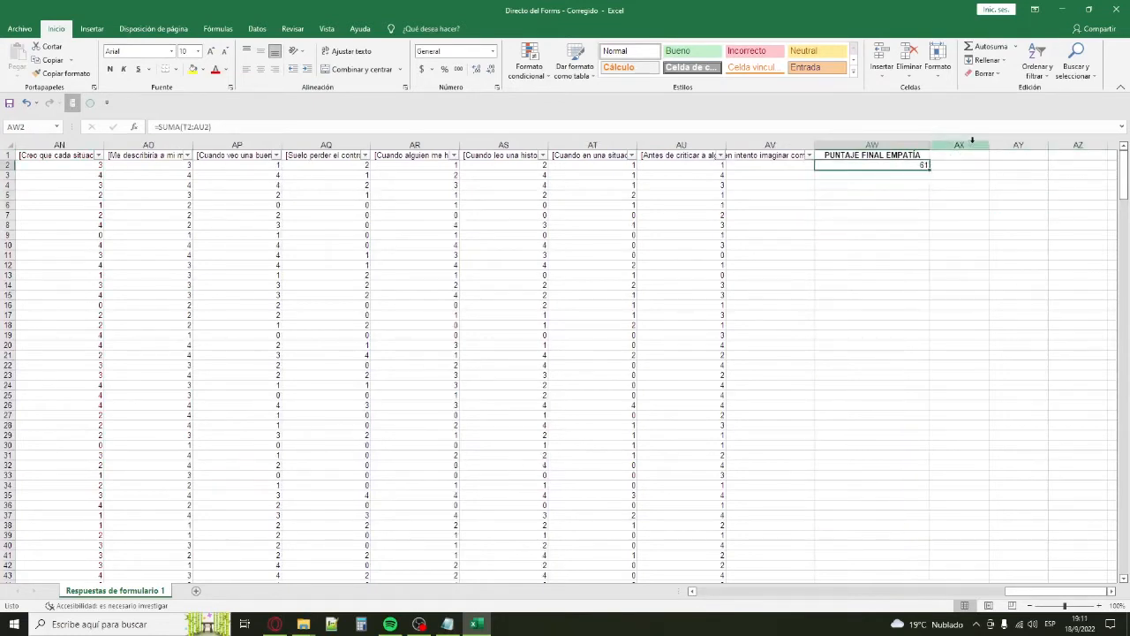
{"action": "left_click", "coordinate": [897, 177]}
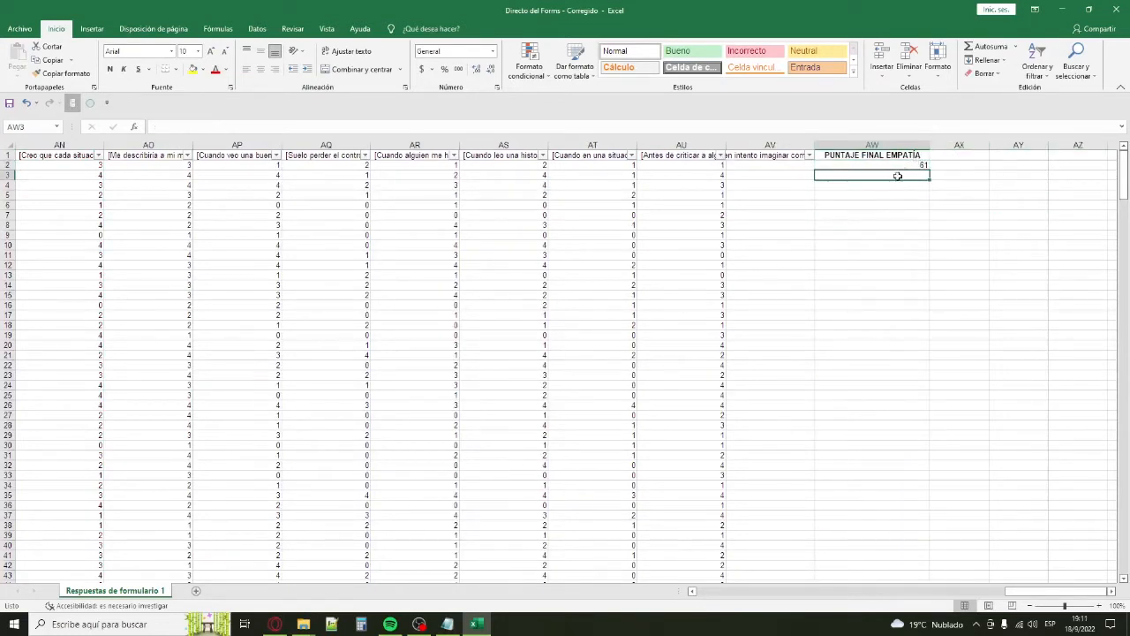
{"action": "type", "text": "=SUMA("}
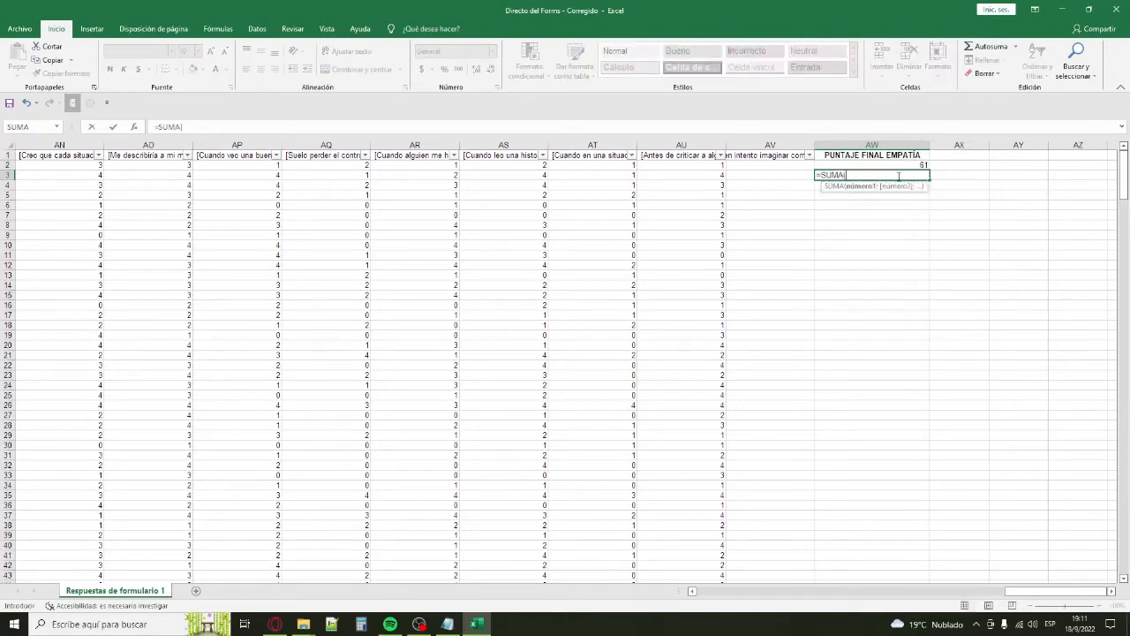
{"action": "key", "text": "Escape"}
Copy the AW2 sum formula down column AW for all respondents and return to the first rows.
{"action": "left_click", "coordinate": [907, 165]}
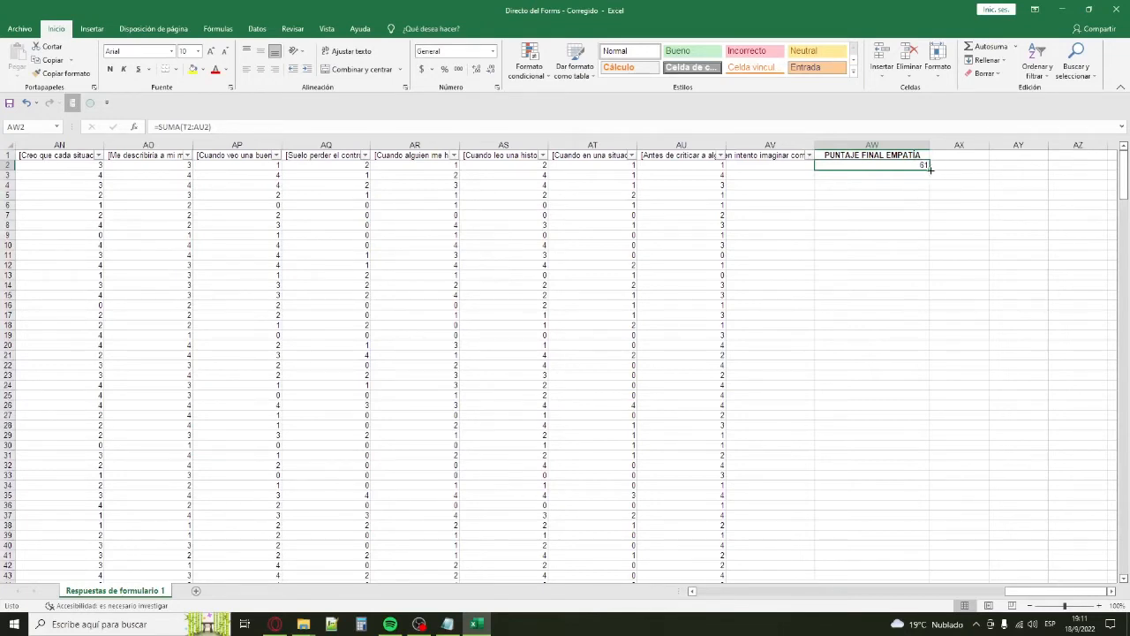
{"action": "left_click_drag", "start_coordinate": [930, 167], "coordinate": [901, 549]}
{"action": "scroll", "coordinate": [946, 439], "scroll_direction": "up", "scroll_amount": 20}
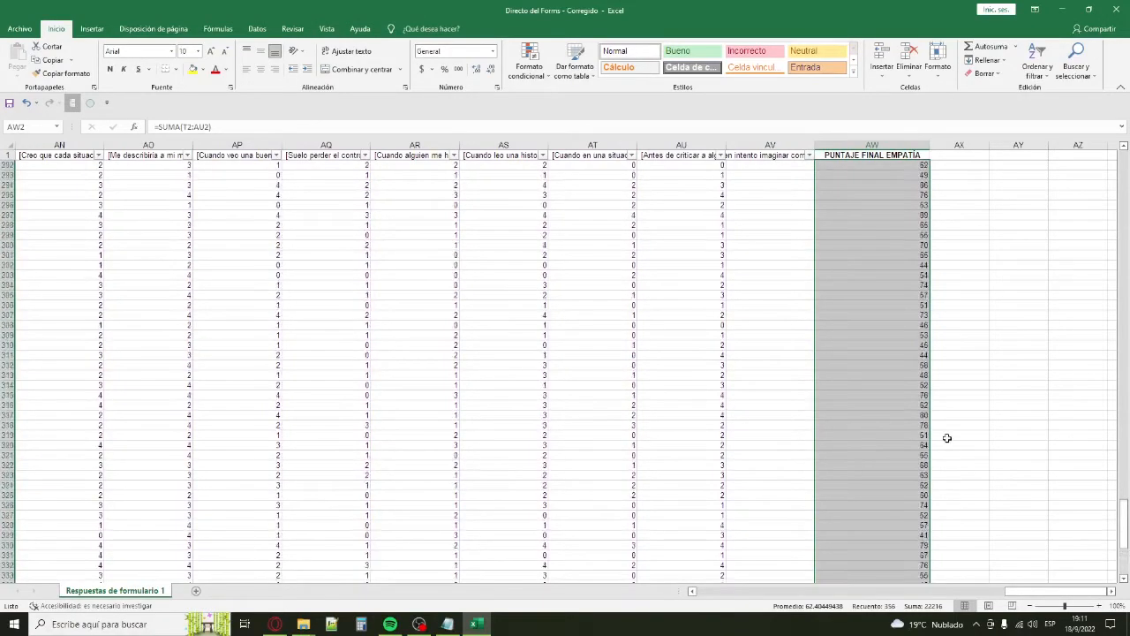
{"action": "scroll", "coordinate": [900, 370], "scroll_direction": "up", "scroll_amount": 20}
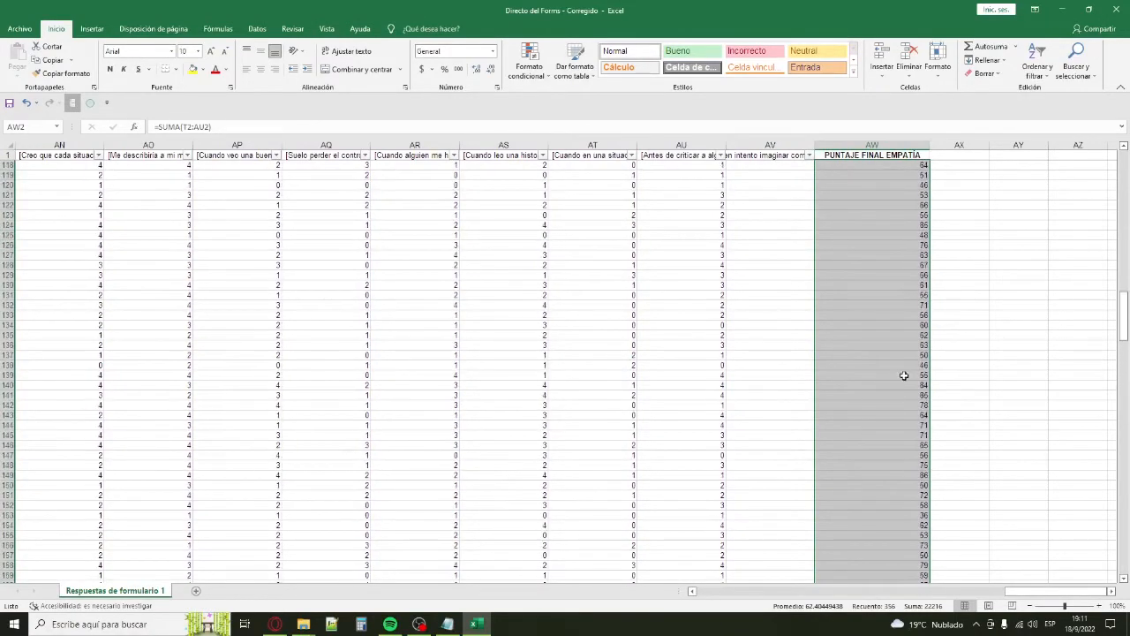
{"action": "scroll", "coordinate": [910, 244], "scroll_direction": "up", "scroll_amount": 16}
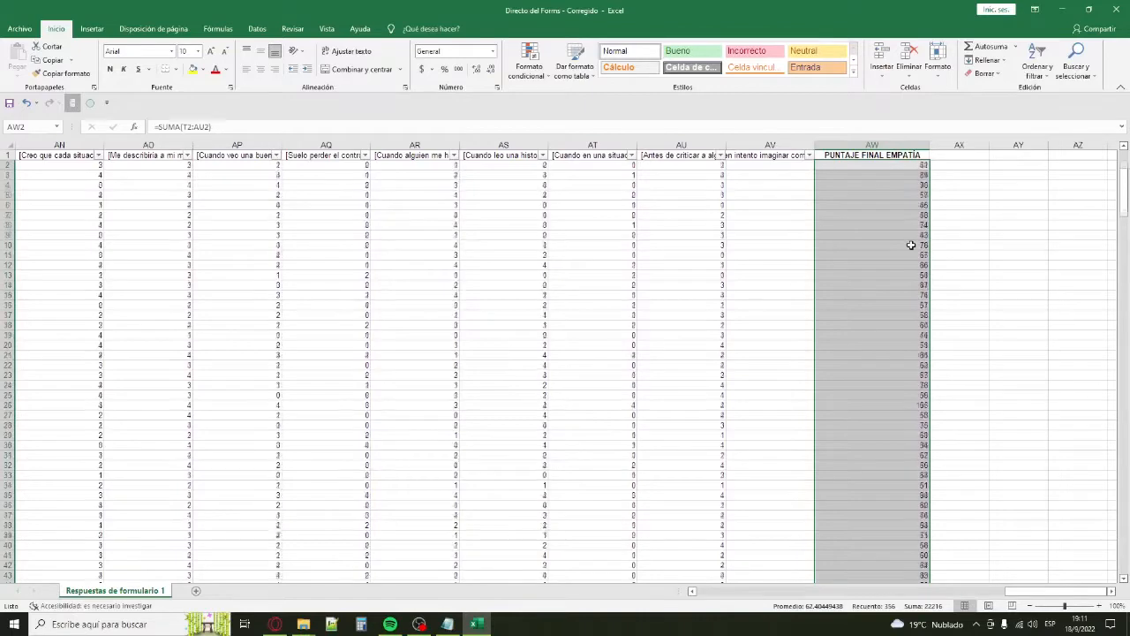
Check the row references of the copied sum formulas in AW3, AW4 and AW5.
{"action": "left_click", "coordinate": [913, 175]}
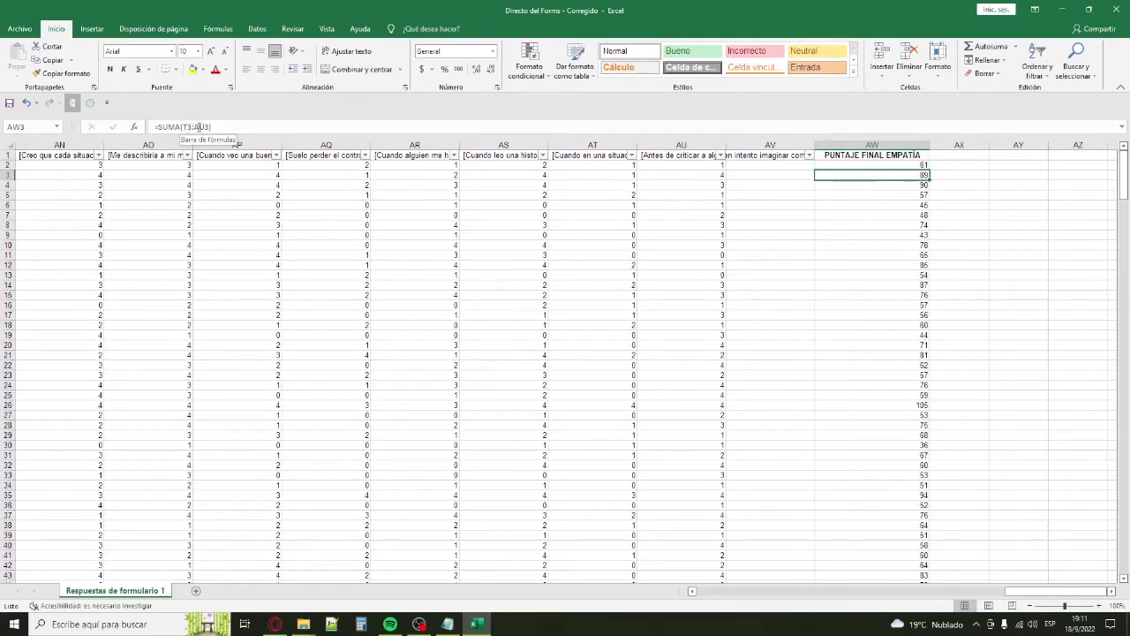
{"action": "key", "text": "Down"}
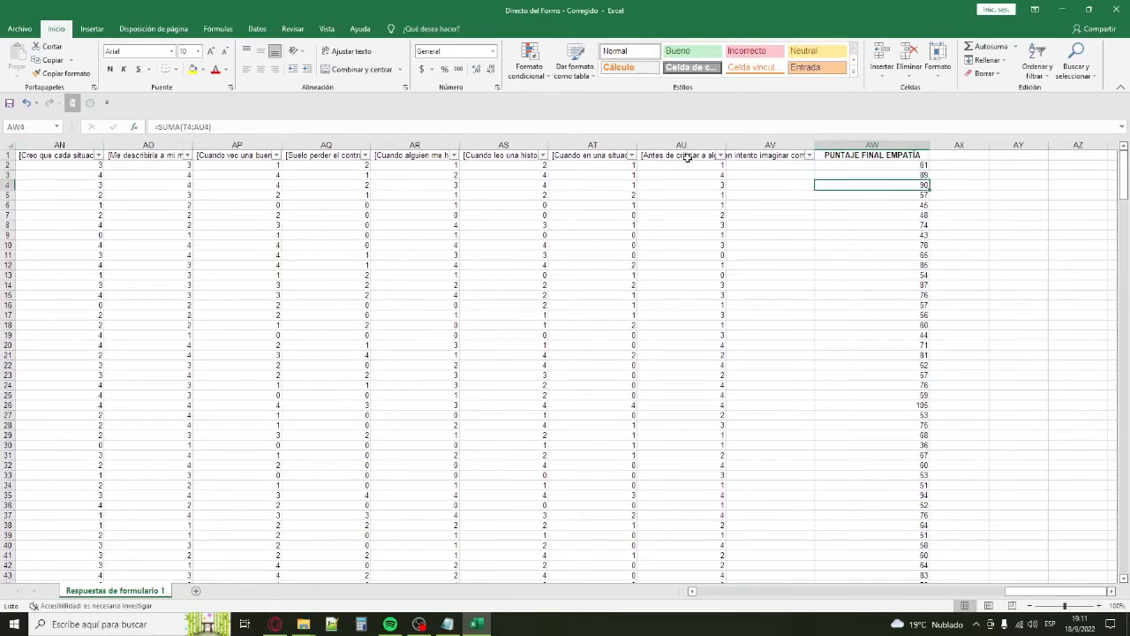
{"action": "key", "text": "Down"}
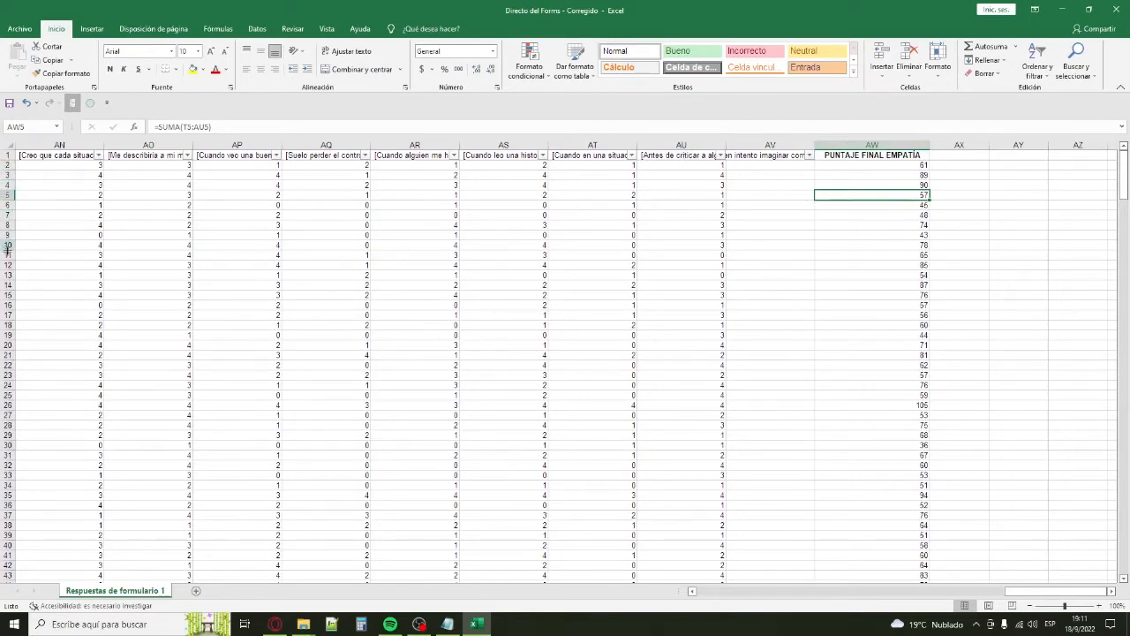
{"action": "left_click", "coordinate": [959, 335]}
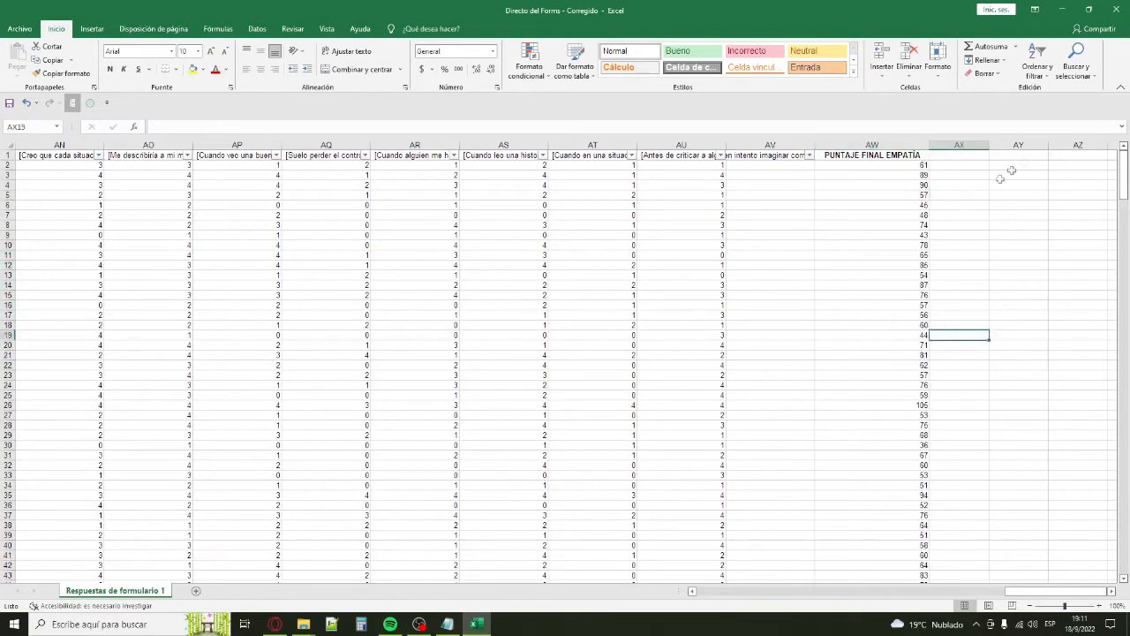
{"action": "left_click", "coordinate": [890, 160]}
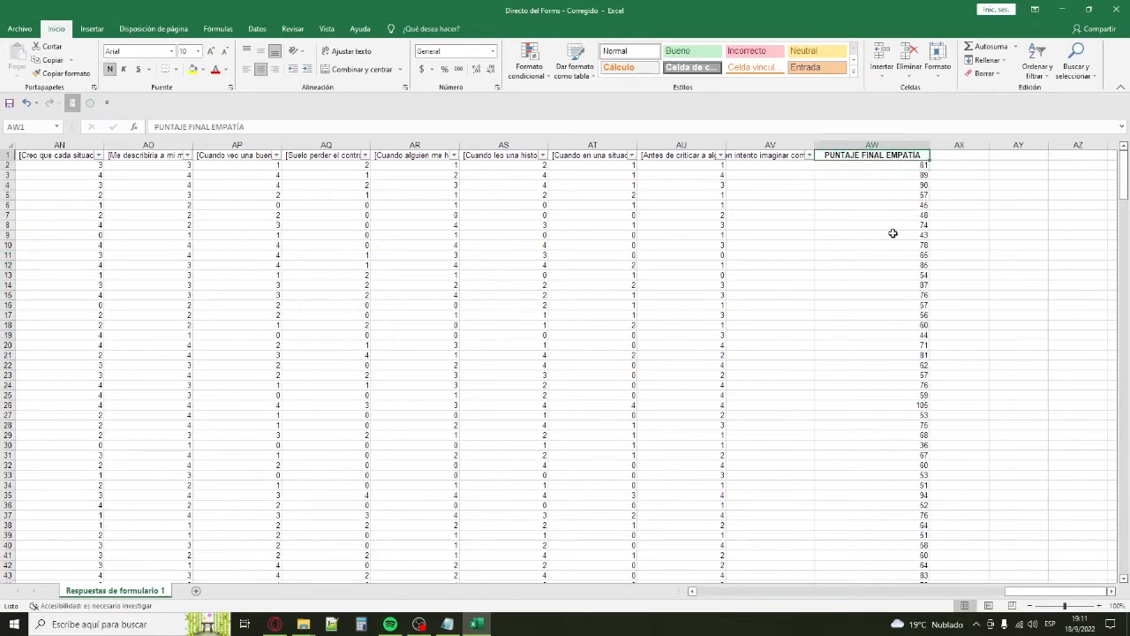
{"action": "left_click", "coordinate": [960, 174]}
{"action": "left_click", "coordinate": [887, 155]}
{"action": "left_click", "coordinate": [914, 175]}
{"action": "left_click", "coordinate": [925, 195]}
{"action": "left_click", "coordinate": [962, 205]}
{"action": "left_click", "coordinate": [900, 159]}
{"action": "left_click", "coordinate": [920, 186]}
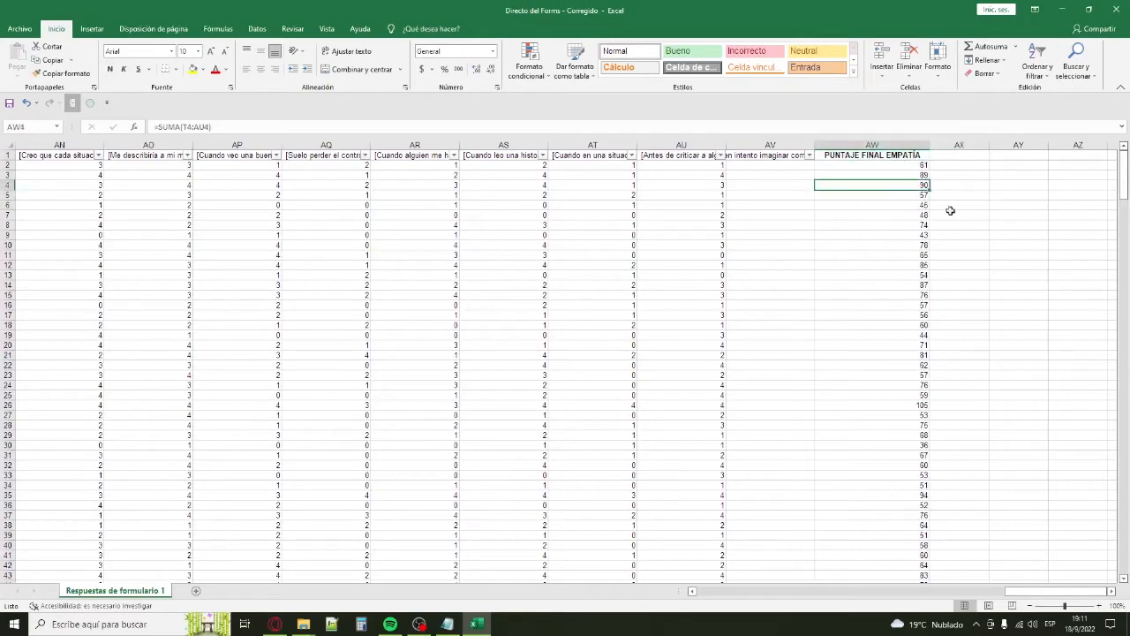
{"action": "left_click_drag", "start_coordinate": [1020, 591], "coordinate": [1052, 544]}
{"action": "left_click", "coordinate": [872, 144]}
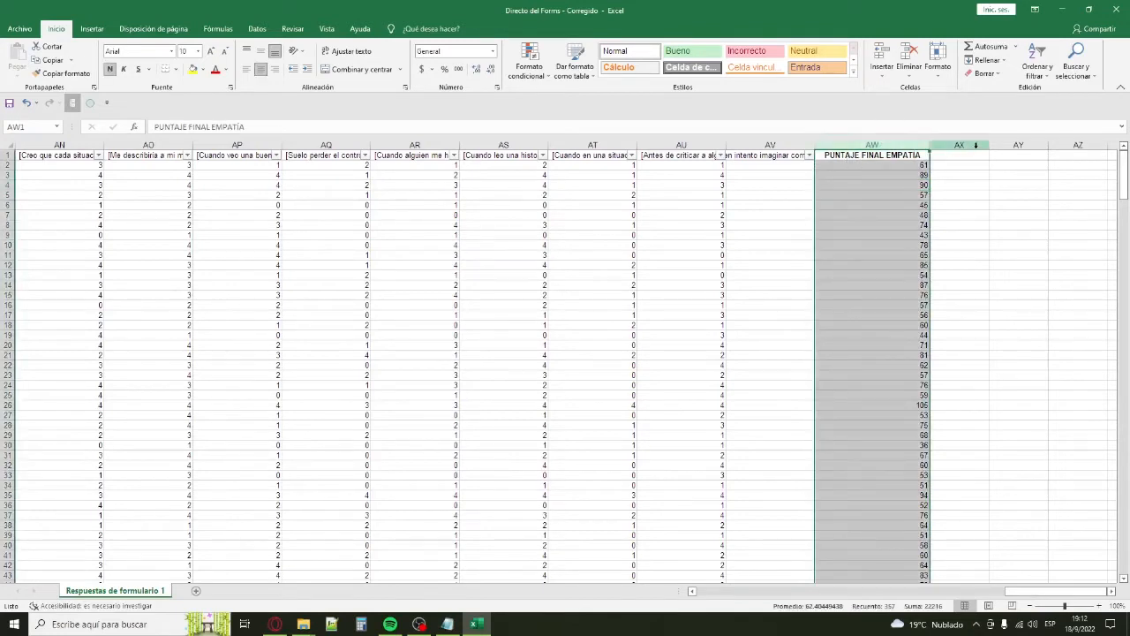
{"action": "left_click", "coordinate": [962, 145]}
{"action": "left_click", "coordinate": [1018, 144]}
{"action": "left_click", "coordinate": [1078, 145]}
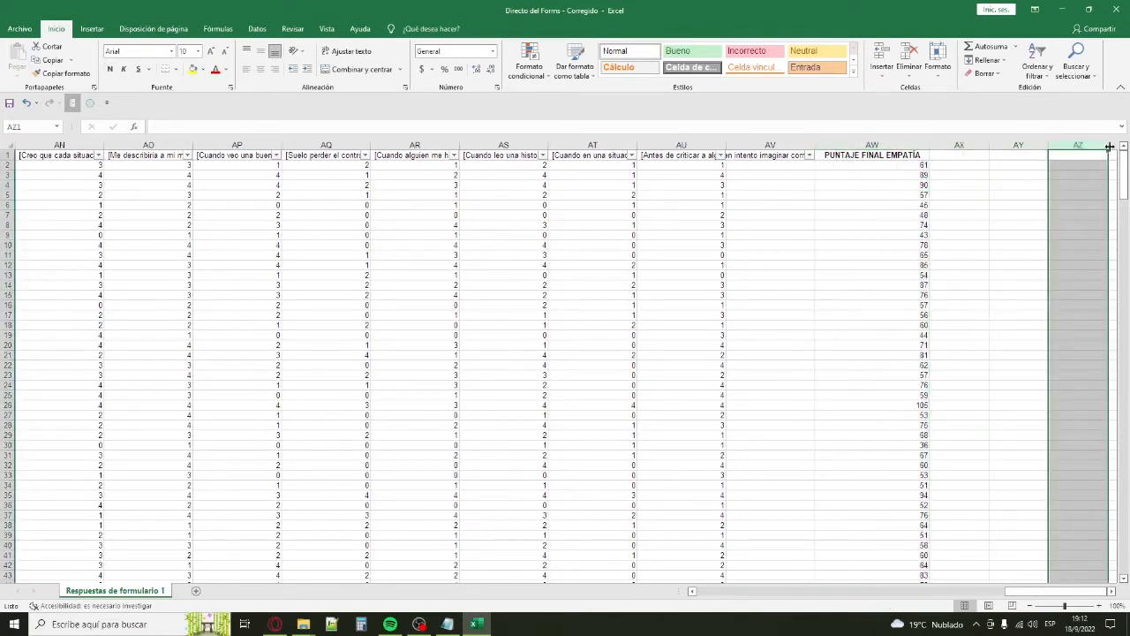
{"action": "left_click", "coordinate": [1113, 145]}
{"action": "left_click", "coordinate": [1024, 196]}
Enter the header Subescala 1 in cell AX1 and make it bold and centred.
{"action": "left_click", "coordinate": [964, 157]}
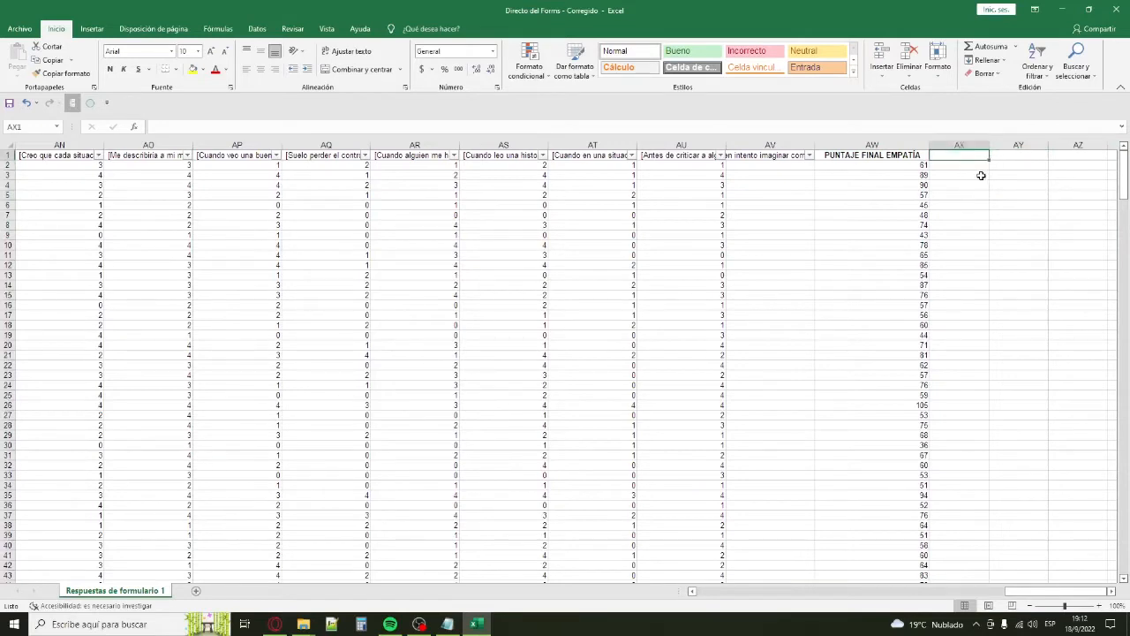
{"action": "type", "text": "Subescala 1"}
{"action": "key", "text": "Return"}
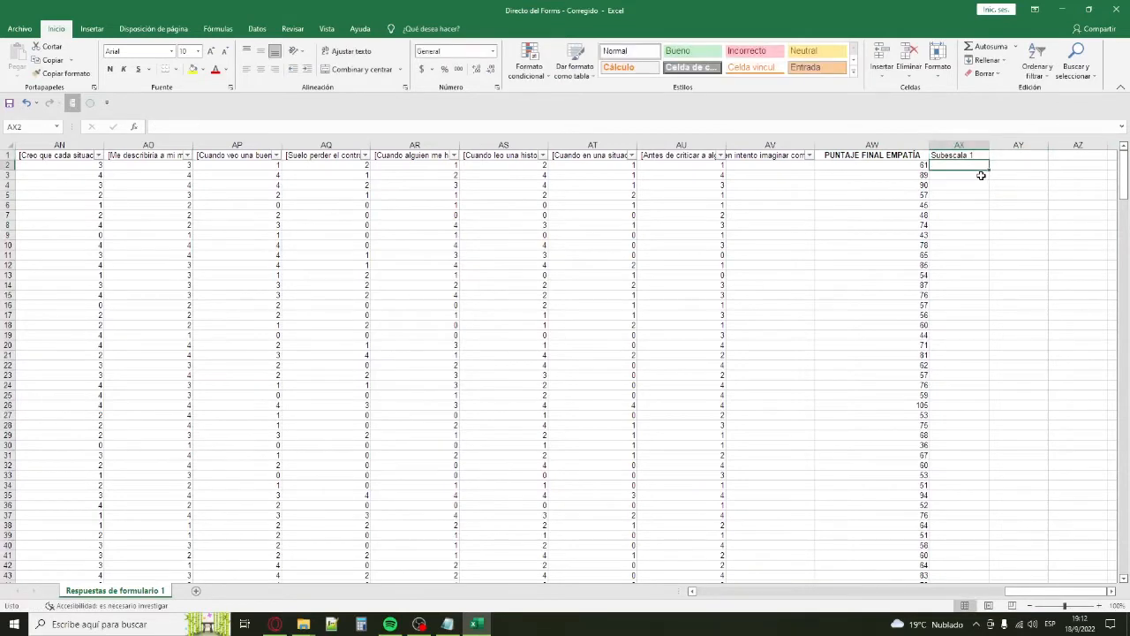
{"action": "left_click", "coordinate": [971, 156]}
{"action": "left_click", "coordinate": [109, 69]}
{"action": "left_click", "coordinate": [258, 70]}
{"action": "left_click", "coordinate": [982, 325]}
Calculate the first respondent's Subescala 1 score in AX2 with =SUMA(T2;X2;Y2;AA2;AD2;AE2;AH2;AI2;AJ2;AN2;AO2).
{"action": "left_click", "coordinate": [979, 168]}
{"action": "left_click_drag", "start_coordinate": [1083, 592], "coordinate": [839, 606]}
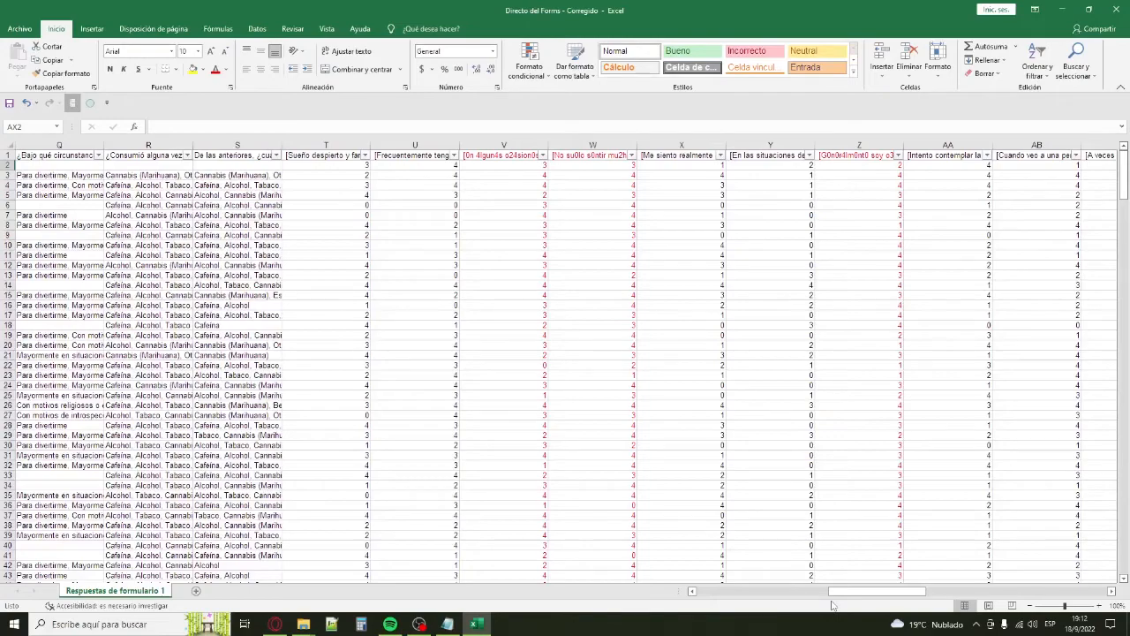
{"action": "left_click_drag", "start_coordinate": [832, 604], "coordinate": [1058, 540]}
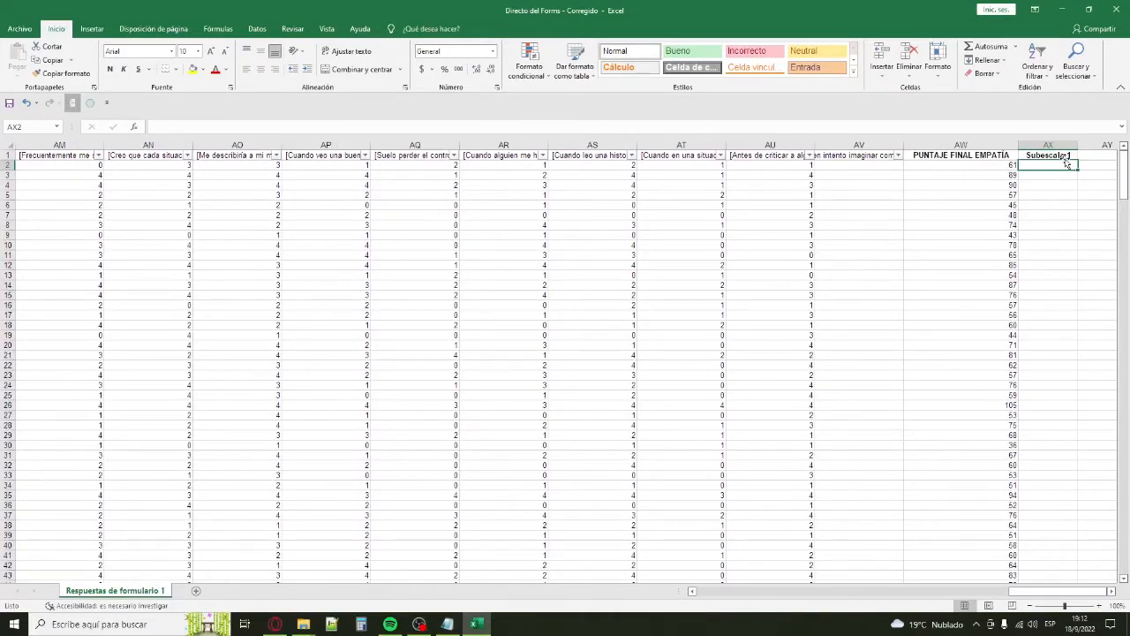
{"action": "type", "text": "=SUMA"}
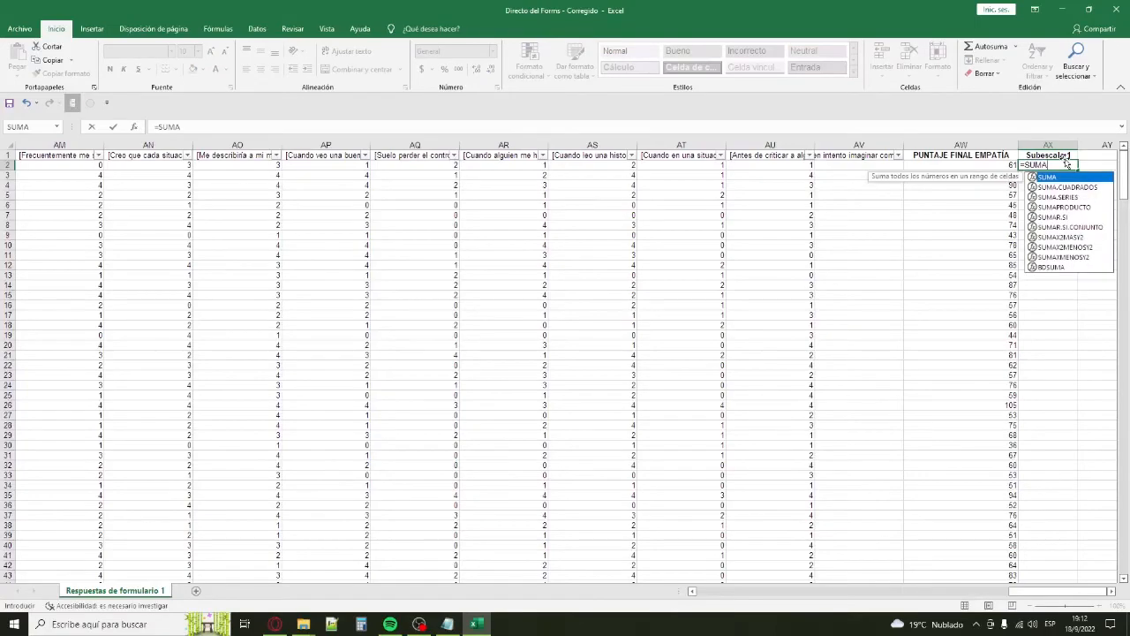
{"action": "type", "text": "("}
{"action": "left_click_drag", "start_coordinate": [1017, 591], "coordinate": [820, 592]}
{"action": "left_click", "coordinate": [504, 166]}
{"action": "type", "text": ":"}
{"action": "left_click", "coordinate": [899, 165]}
{"action": "type", "text": ";"}
{"action": "left_click", "coordinate": [949, 165]}
{"action": "left_click_drag", "start_coordinate": [860, 591], "coordinate": [900, 588]}
{"action": "type", "text": ";"}
{"action": "left_click", "coordinate": [681, 165]}
{"action": "type", "text": ";"}
{"action": "left_click", "coordinate": [928, 165]}
{"action": "type", "text": ";"}
{"action": "left_click", "coordinate": [1045, 165]}
{"action": "left_click_drag", "start_coordinate": [903, 590], "coordinate": [951, 590]}
{"action": "type", "text": ";"}
{"action": "left_click", "coordinate": [794, 165]}
{"action": "type", "text": ";"}
{"action": "left_click", "coordinate": [874, 166]}
{"action": "type", "text": ";"}
{"action": "left_click", "coordinate": [939, 165]}
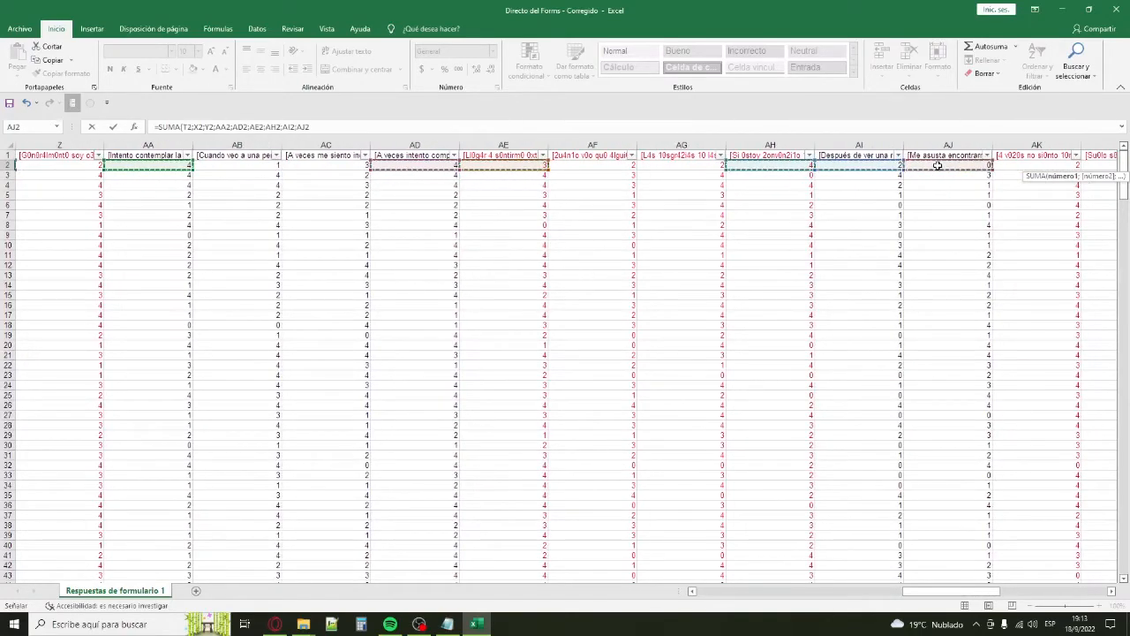
{"action": "scroll", "coordinate": [683, 171], "scroll_direction": "right", "scroll_amount": 5}
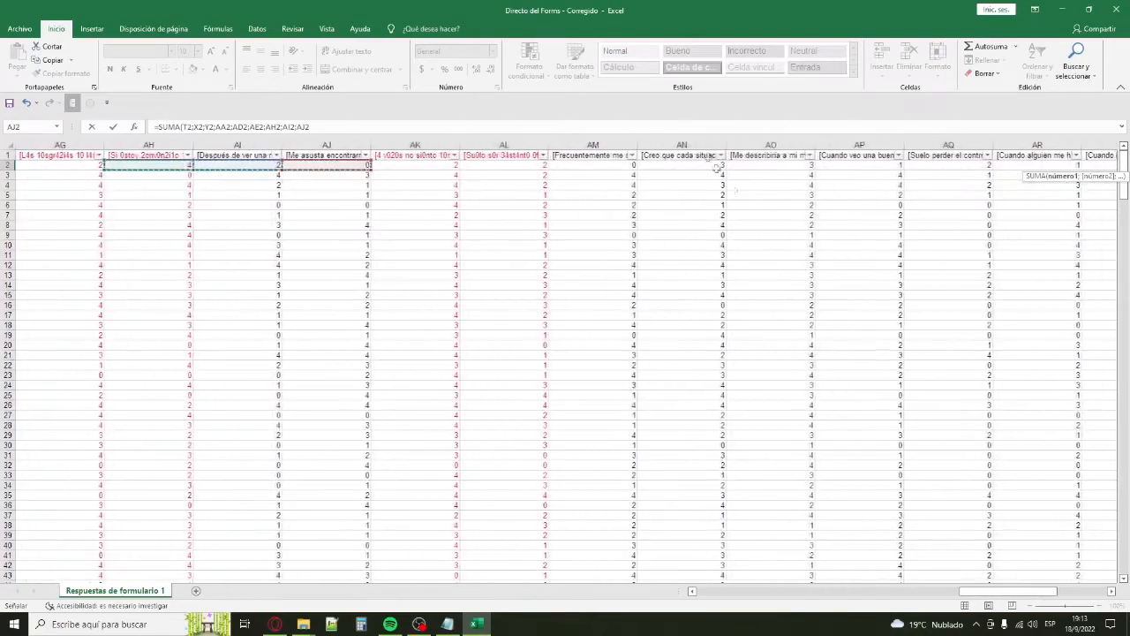
{"action": "type", "text": ";"}
{"action": "left_click", "coordinate": [682, 168]}
{"action": "type", "text": ";"}
{"action": "left_click", "coordinate": [770, 166]}
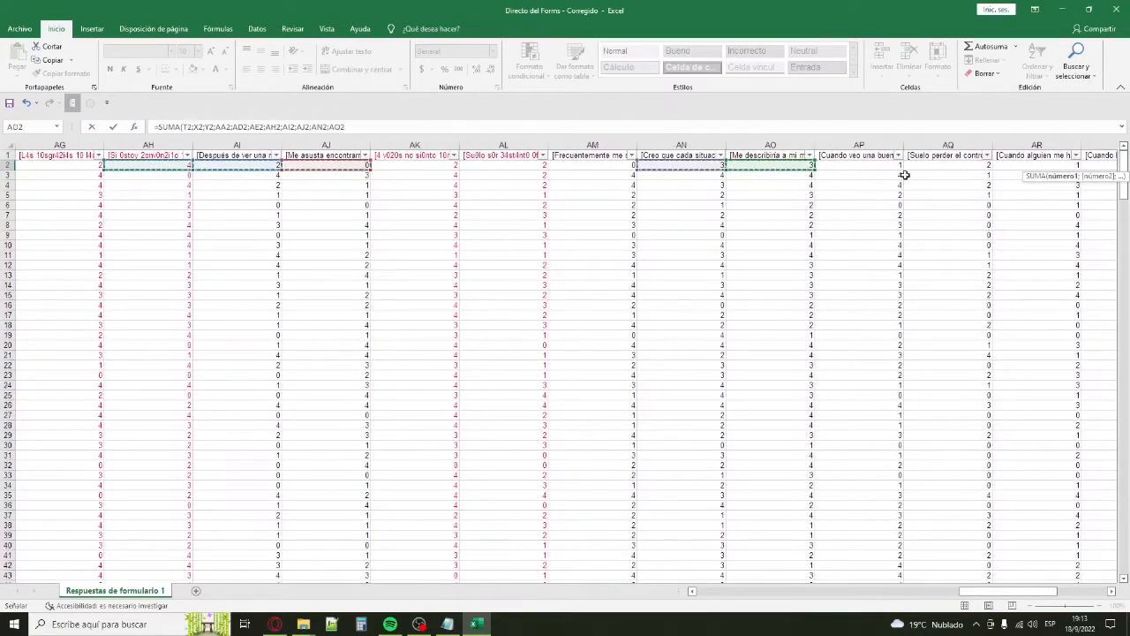
{"action": "left_click_drag", "start_coordinate": [1022, 590], "coordinate": [1073, 591]}
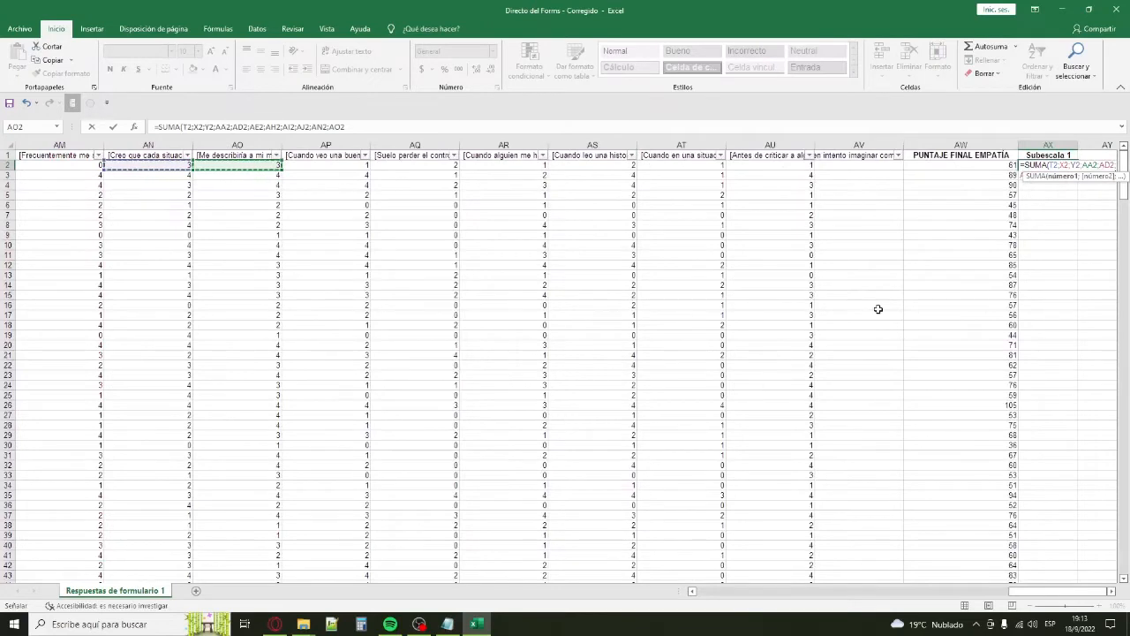
{"action": "key", "text": "Return"}
Fill the AX2 subscale formula down column AX for every respondent and return to the first rows.
{"action": "left_click", "coordinate": [1072, 165]}
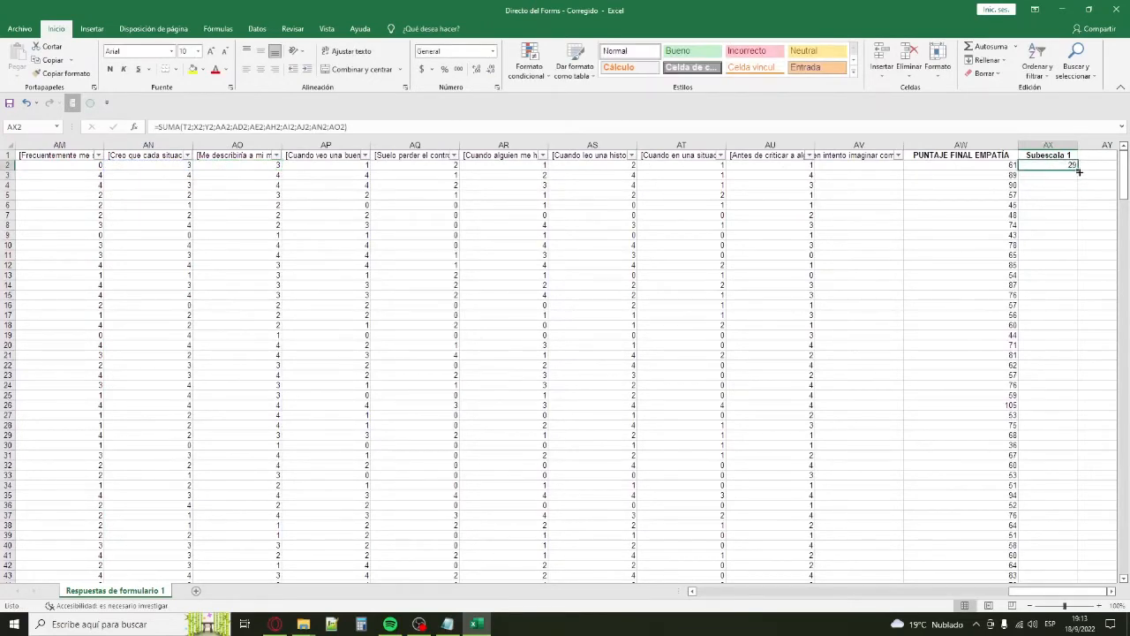
{"action": "double_click", "coordinate": [1079, 172]}
{"action": "scroll", "coordinate": [1067, 206], "scroll_direction": "down", "scroll_amount": 20}
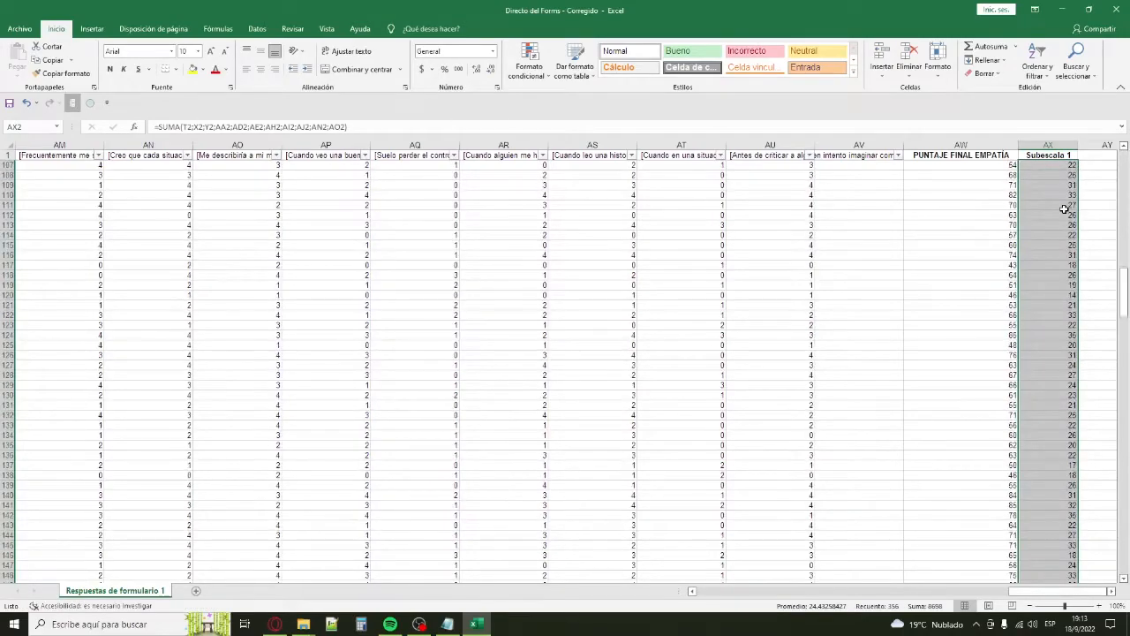
{"action": "left_click_drag", "start_coordinate": [1124, 325], "coordinate": [1118, 180]}
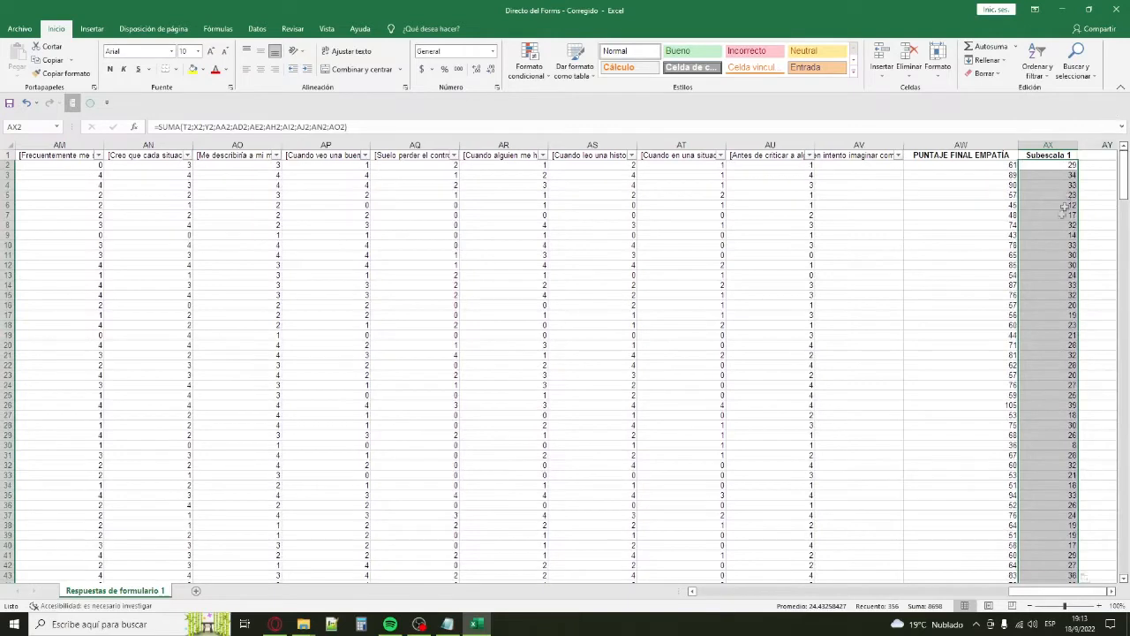
{"action": "left_click", "coordinate": [1053, 225]}
{"action": "left_click", "coordinate": [1058, 175]}
{"action": "left_click", "coordinate": [1060, 165]}
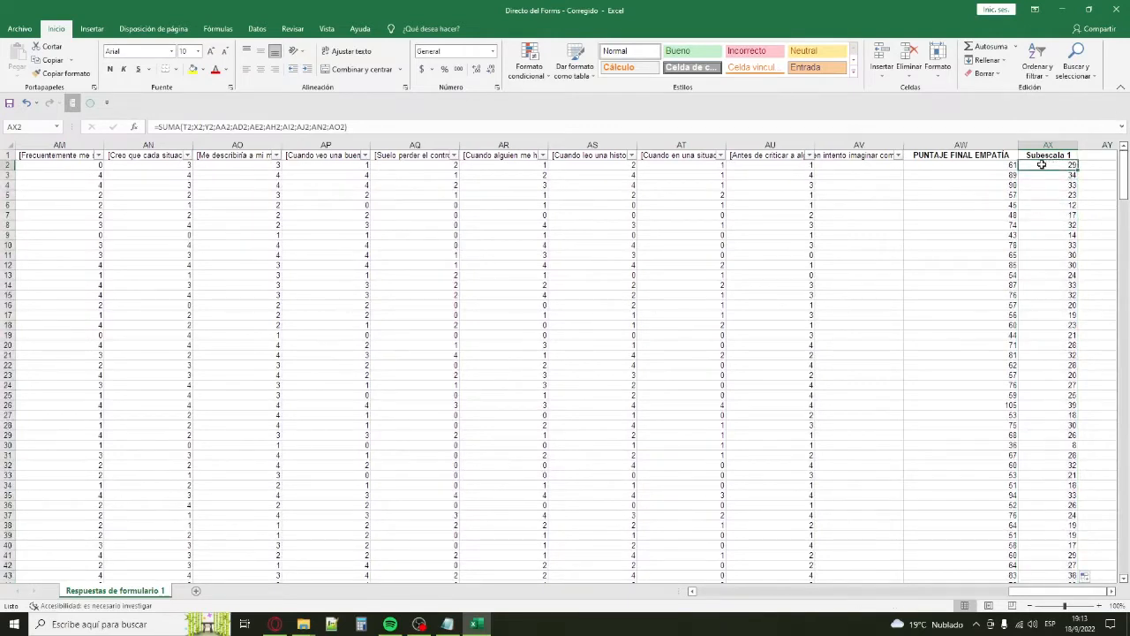
{"action": "left_click", "coordinate": [1100, 156]}
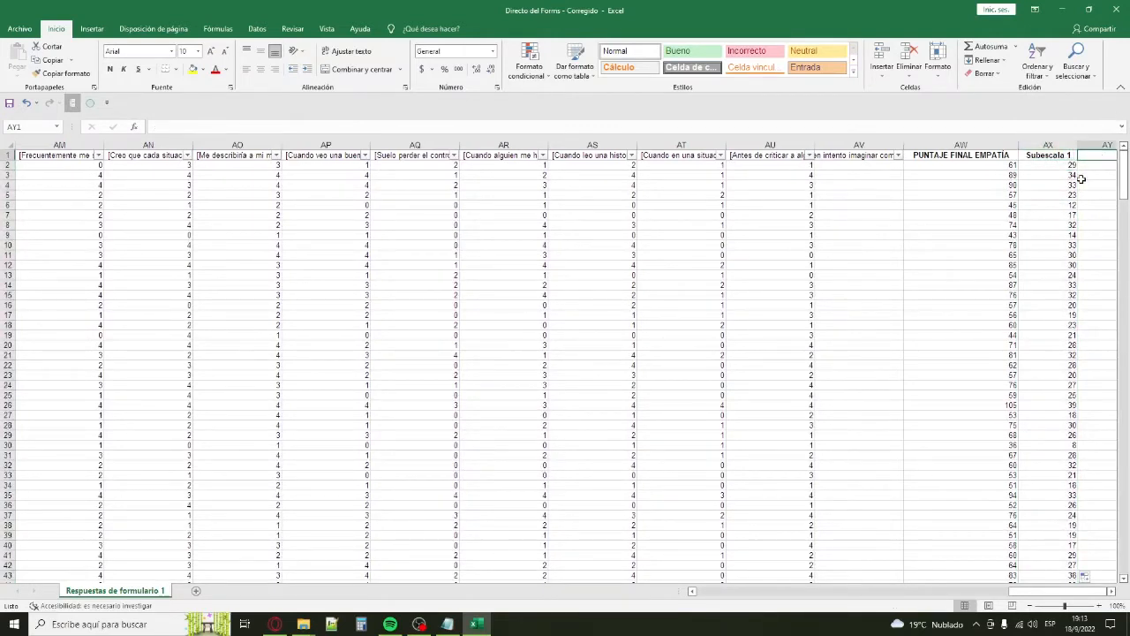
{"action": "left_click", "coordinate": [995, 144]}
{"action": "left_click", "coordinate": [1045, 144]}
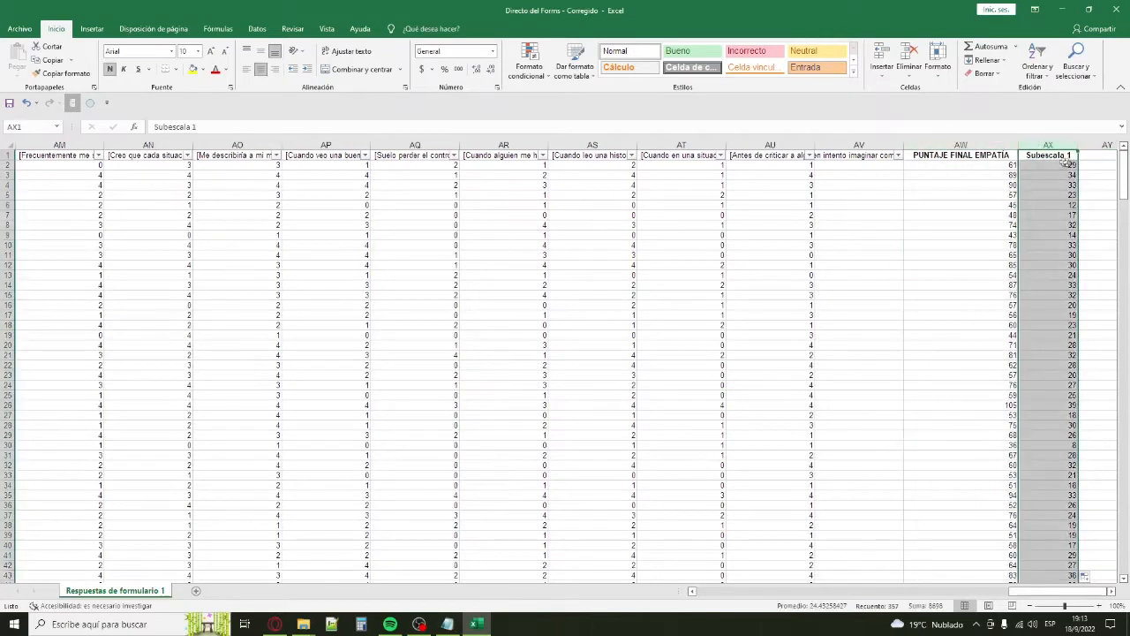
{"action": "left_click", "coordinate": [1084, 164]}
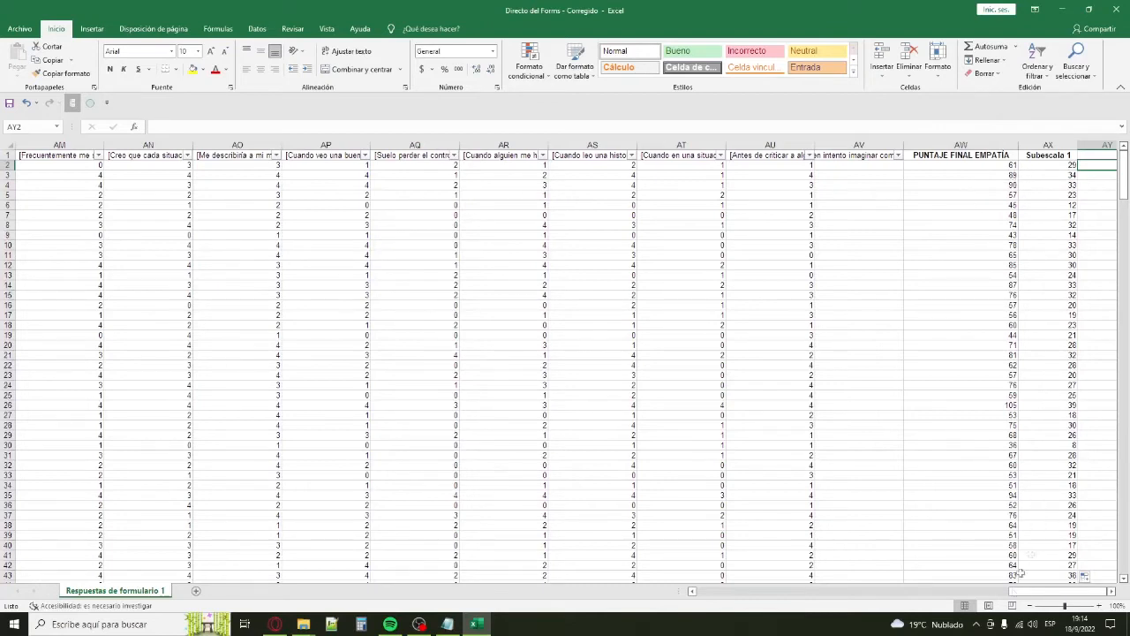
Filter the psychedelic consumer question in column J to show only respondents who answered Sí.
{"action": "left_click_drag", "start_coordinate": [1011, 596], "coordinate": [700, 609]}
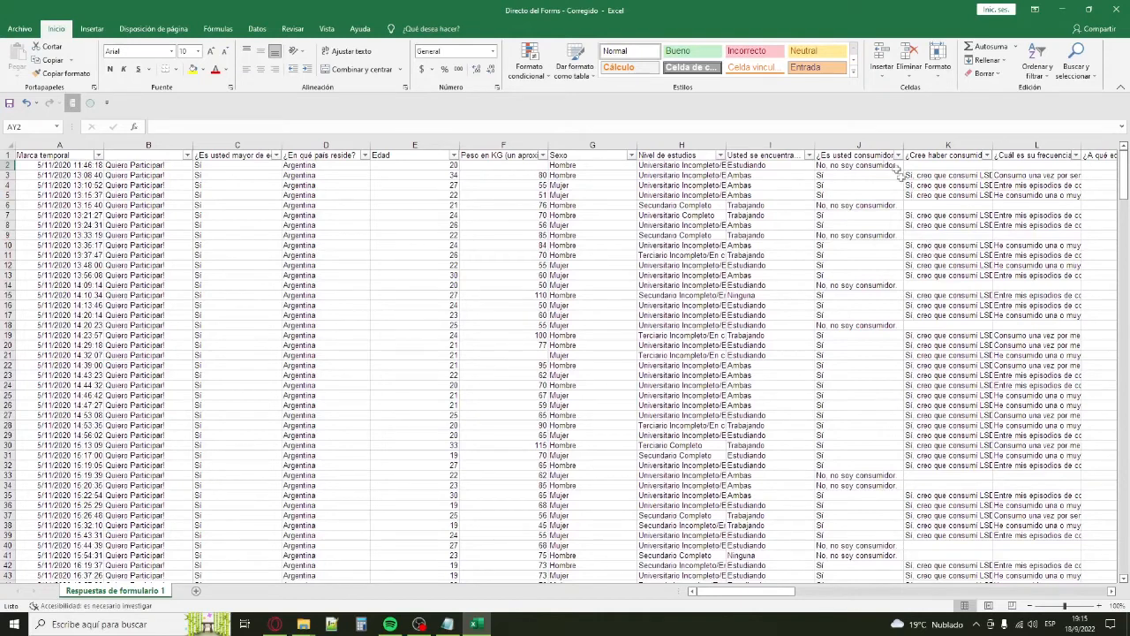
{"action": "left_click", "coordinate": [867, 153]}
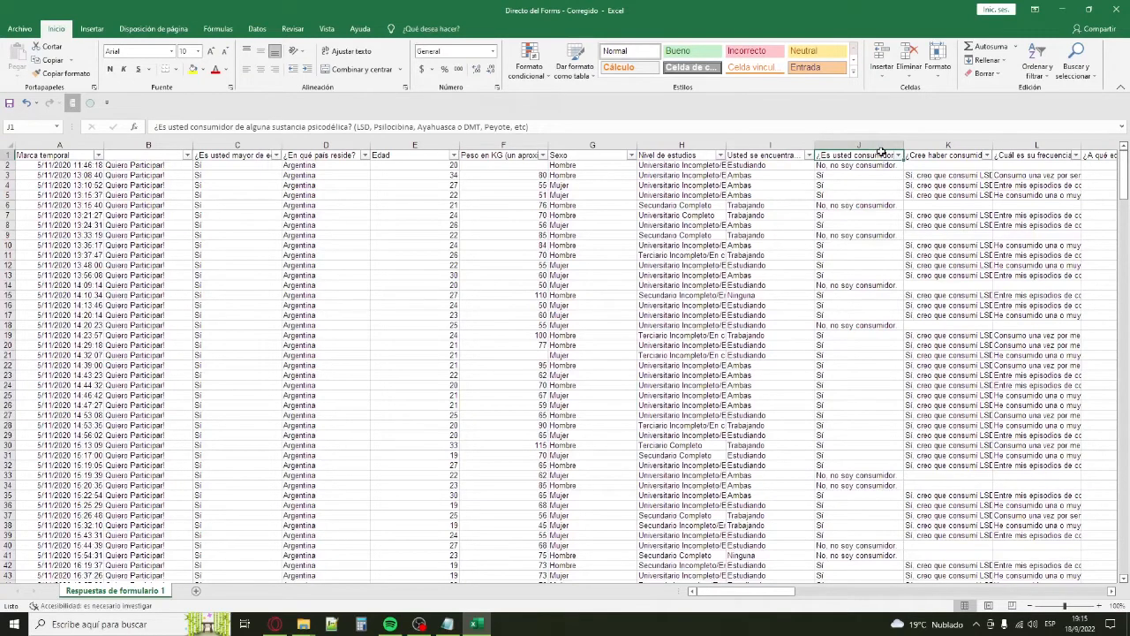
{"action": "left_click", "coordinate": [898, 155]}
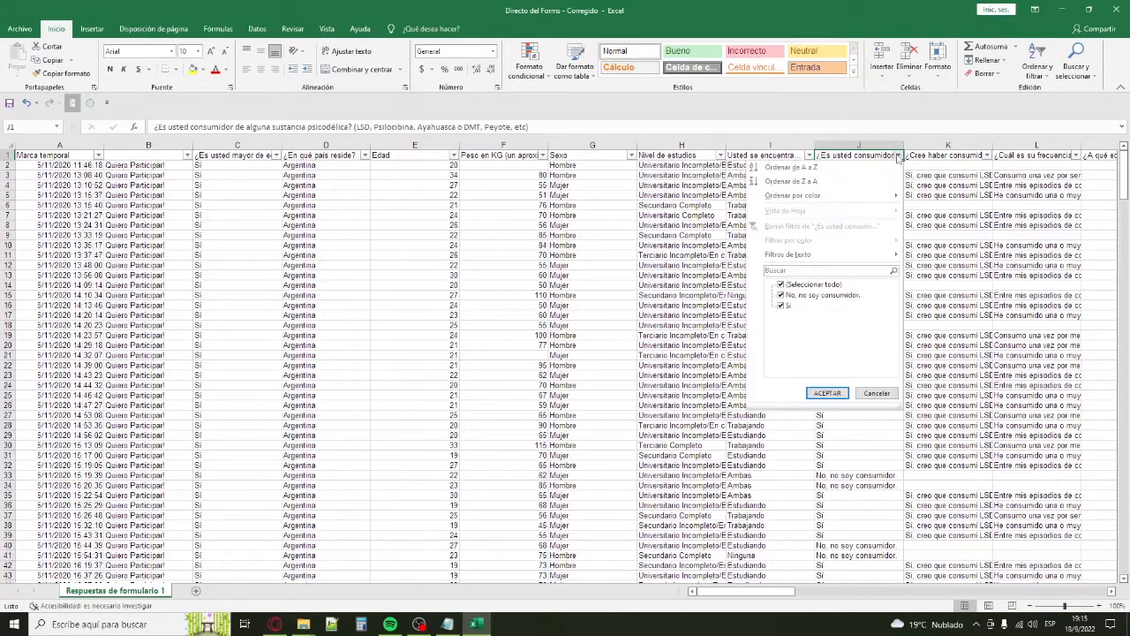
{"action": "left_click", "coordinate": [821, 284]}
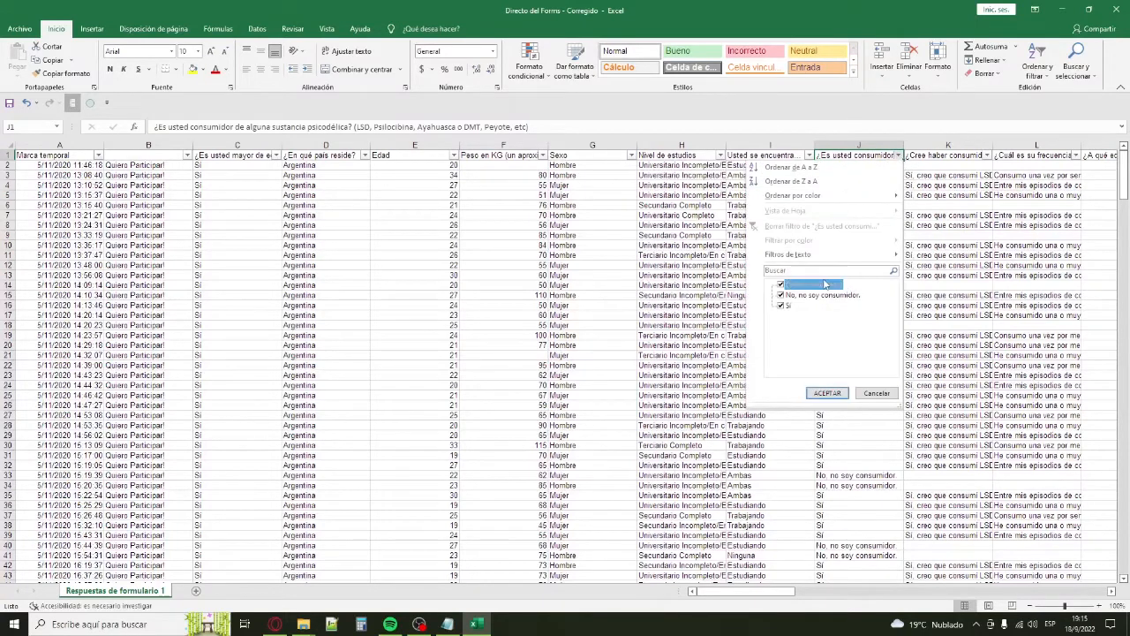
{"action": "left_click", "coordinate": [787, 307]}
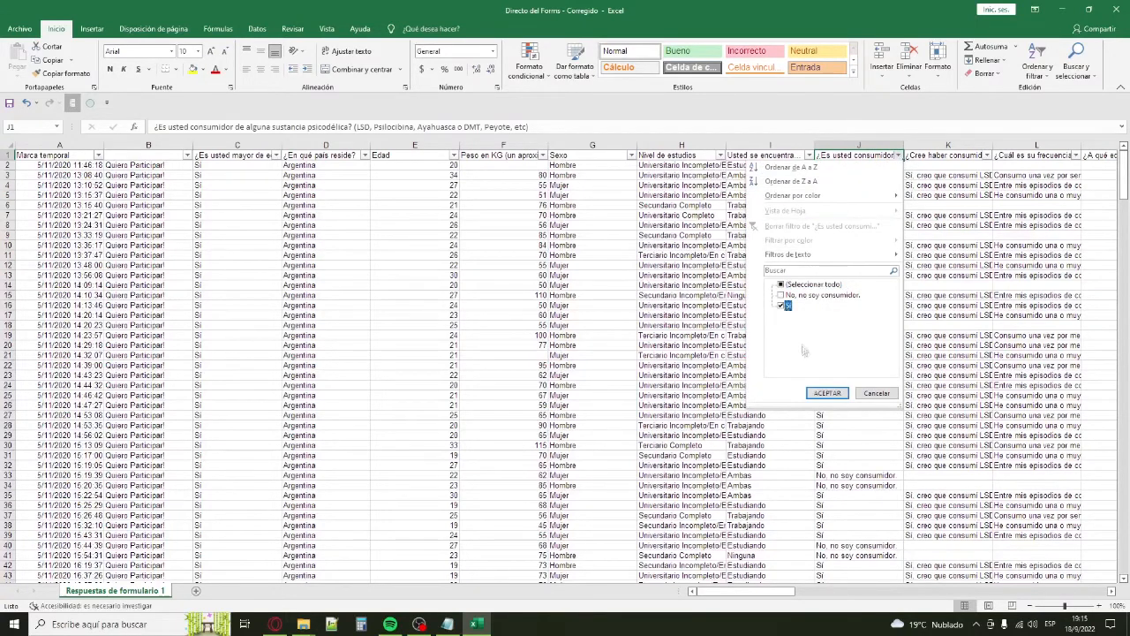
{"action": "left_click", "coordinate": [828, 393]}
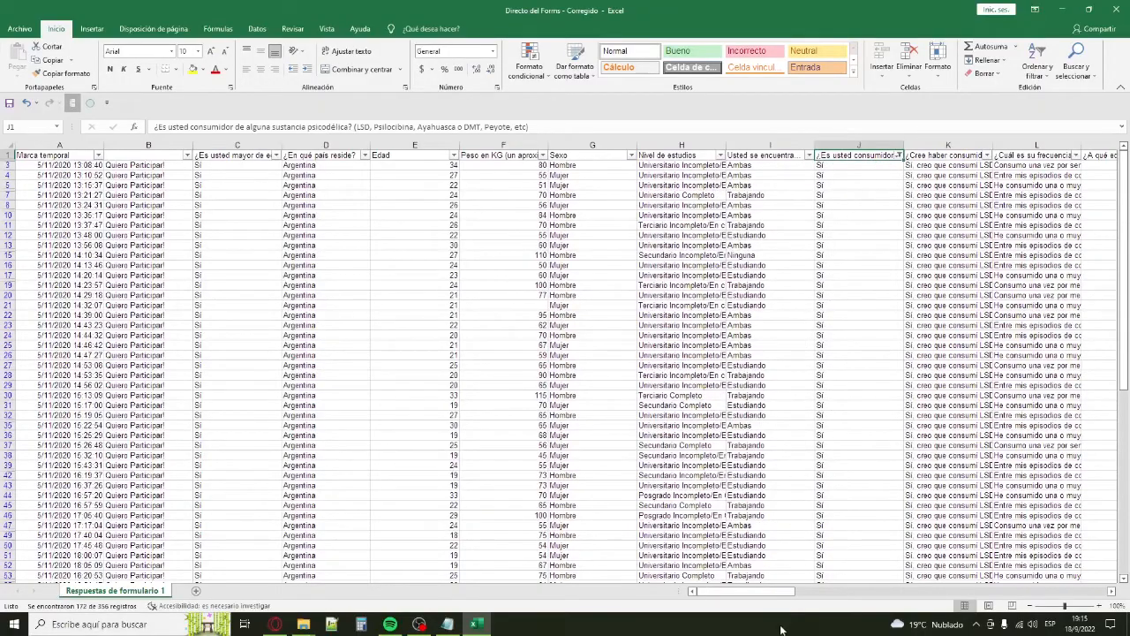
Try to copy the filtered respondents' PUNTAJE FINAL EMPATÍA scores from AW3 down to the last row.
{"action": "left_click_drag", "start_coordinate": [771, 592], "coordinate": [1085, 549]}
{"action": "left_click", "coordinate": [1007, 167]}
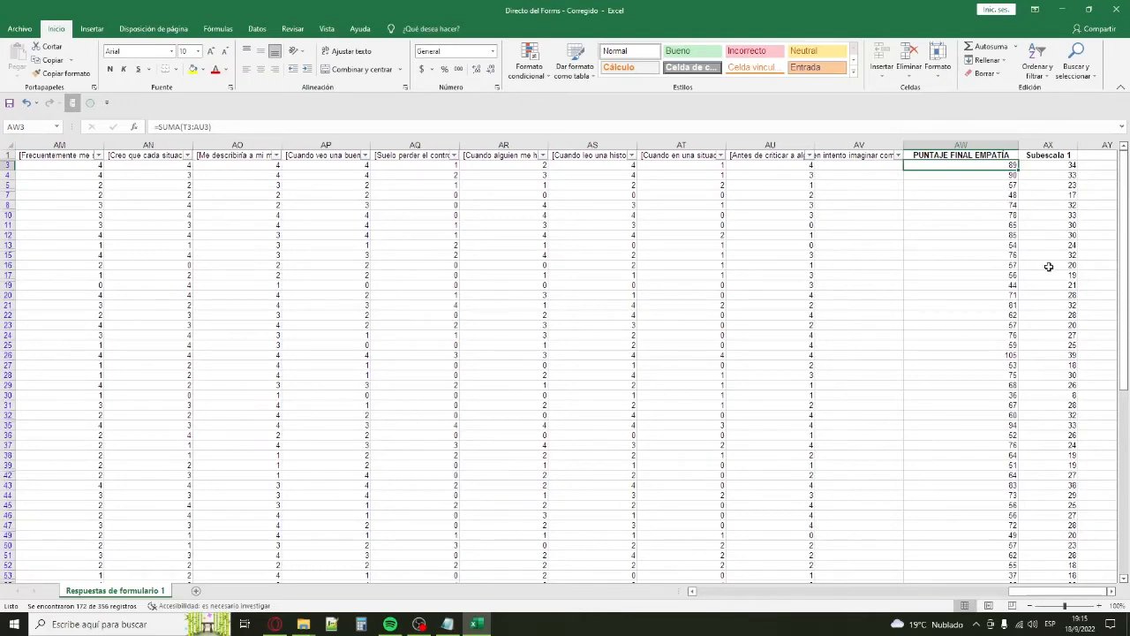
{"action": "key", "text": "ctrl+shift+Down"}
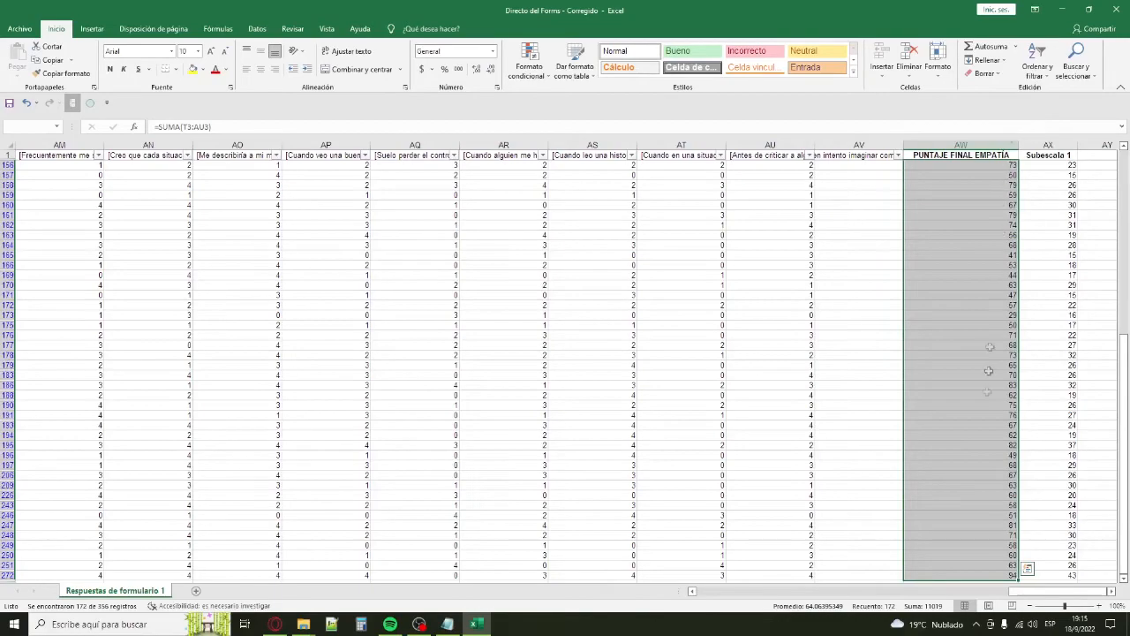
{"action": "scroll", "coordinate": [988, 370], "scroll_direction": "up", "scroll_amount": 15}
{"action": "scroll", "coordinate": [967, 378], "scroll_direction": "up", "scroll_amount": 20}
{"action": "key", "text": "ctrl+c"}
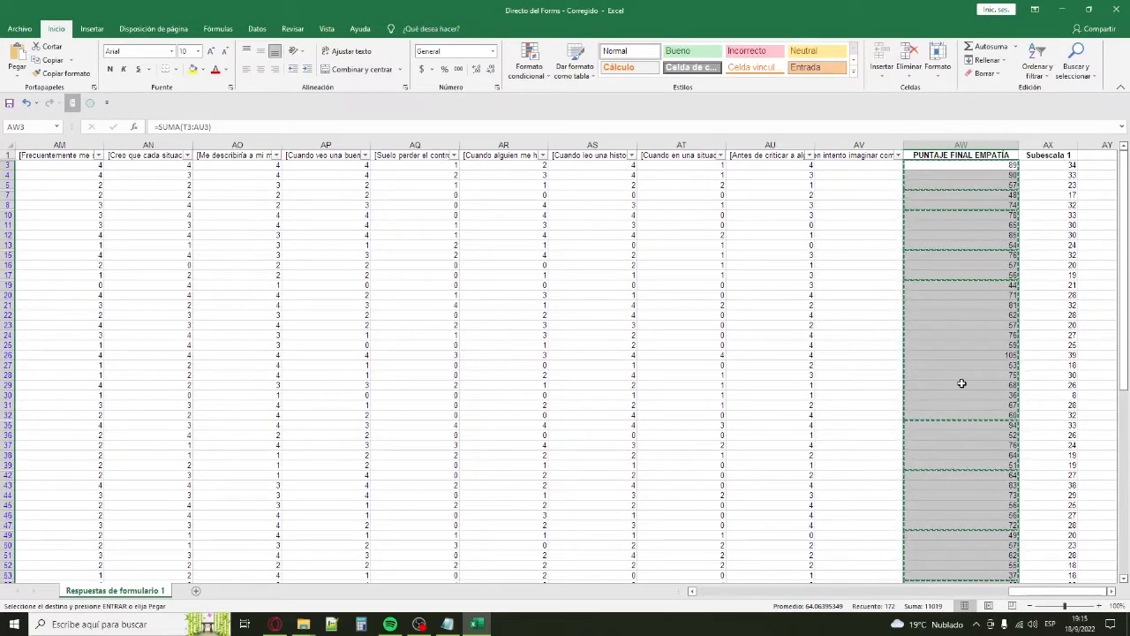
{"action": "key", "text": "ctrl+q"}
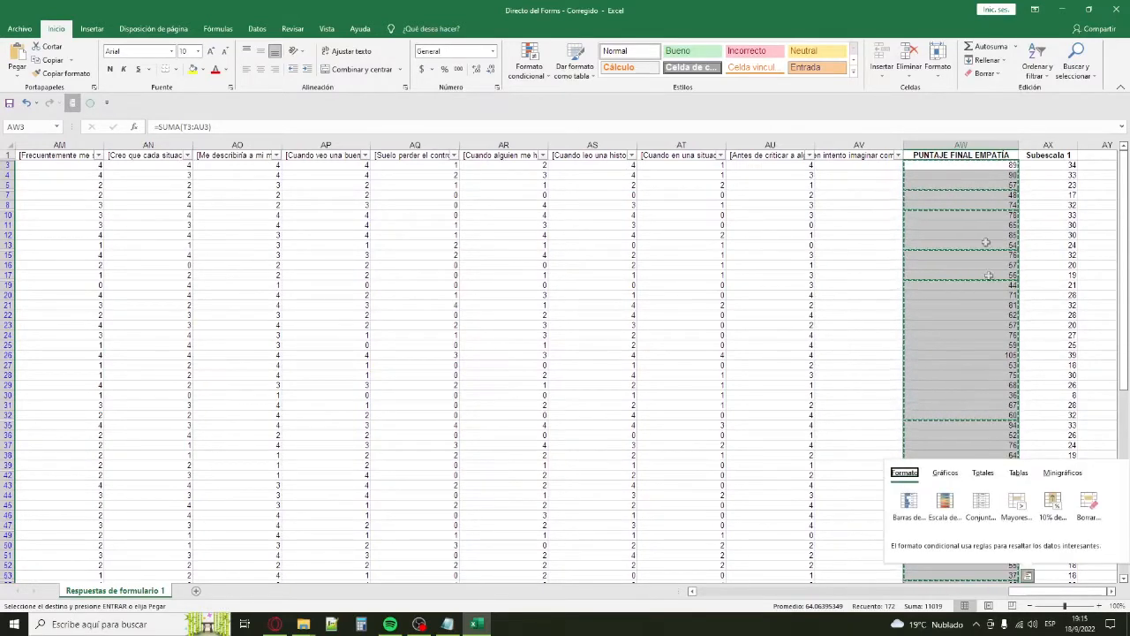
{"action": "key", "text": "Down"}
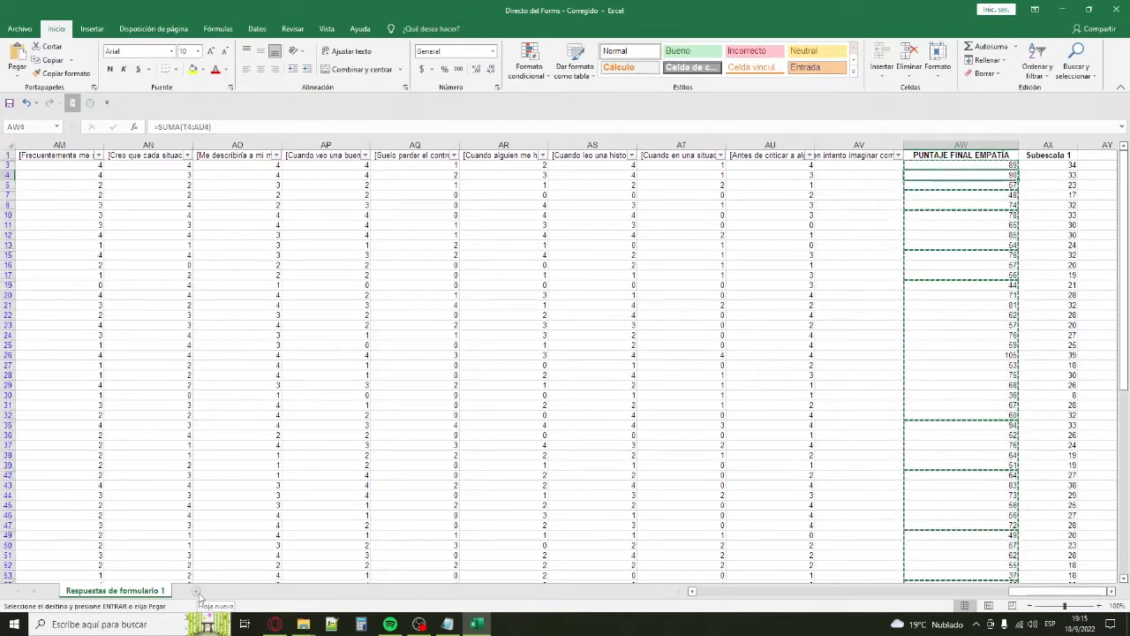
Add a new sheet and enter the header Consumidores in cell A1.
{"action": "left_click", "coordinate": [196, 591]}
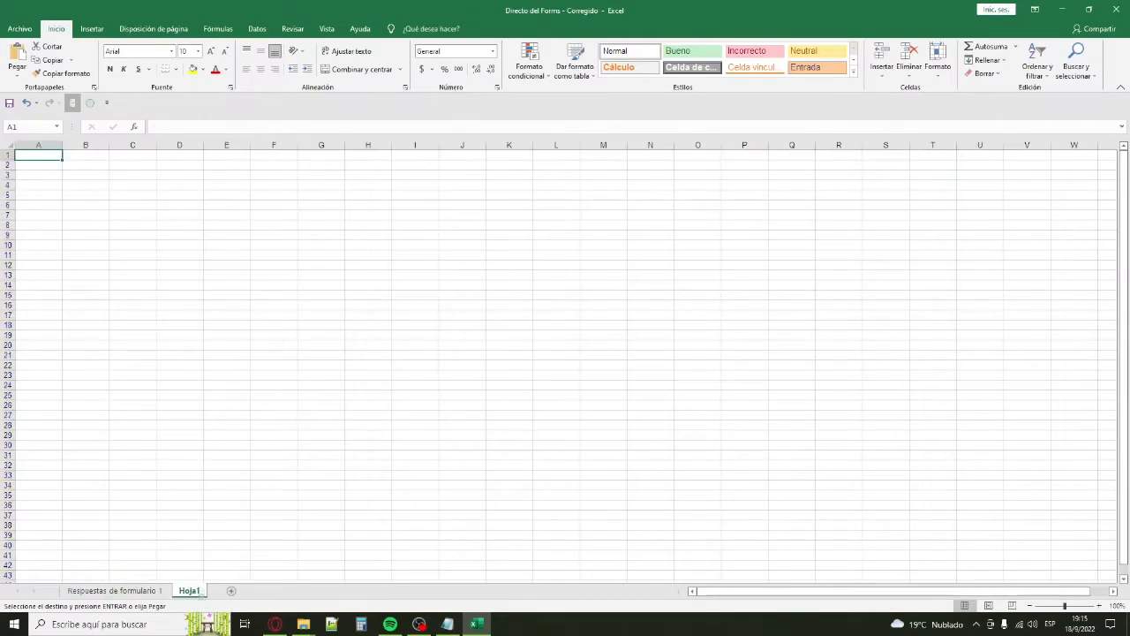
{"action": "right_click", "coordinate": [43, 156]}
{"action": "left_click", "coordinate": [19, 171]}
{"action": "type", "text": "Consumidores"}
{"action": "key", "text": "Return"}
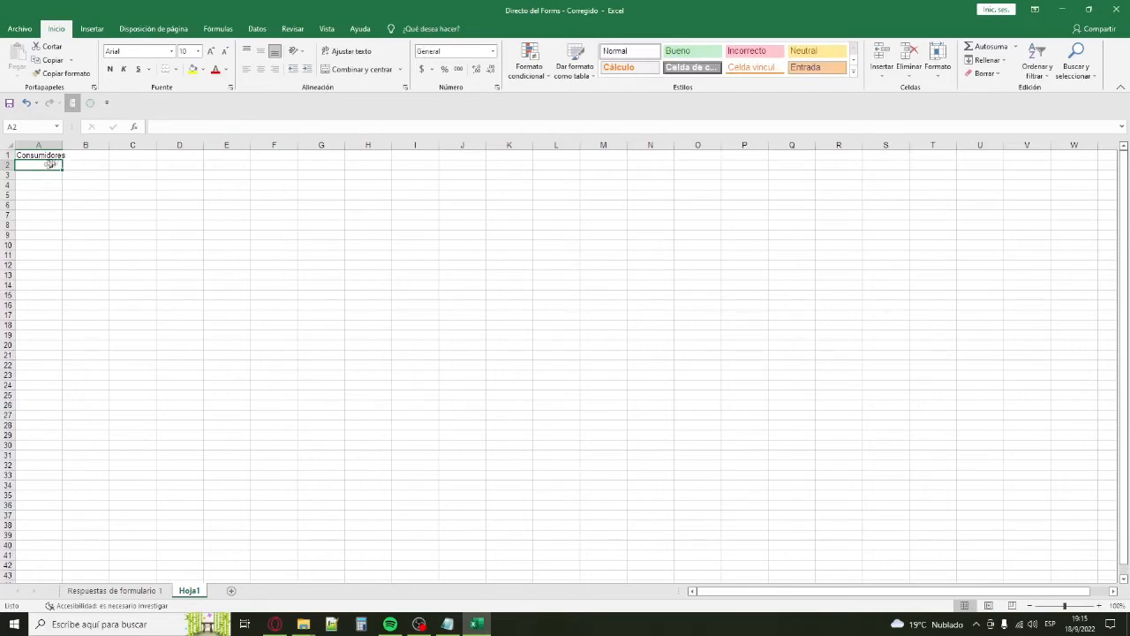
Copy all filtered PUNTAJE FINAL EMPATÍA scores from AW3 downward on the Respuestas de formulario 1 sheet.
{"action": "right_click", "coordinate": [53, 165]}
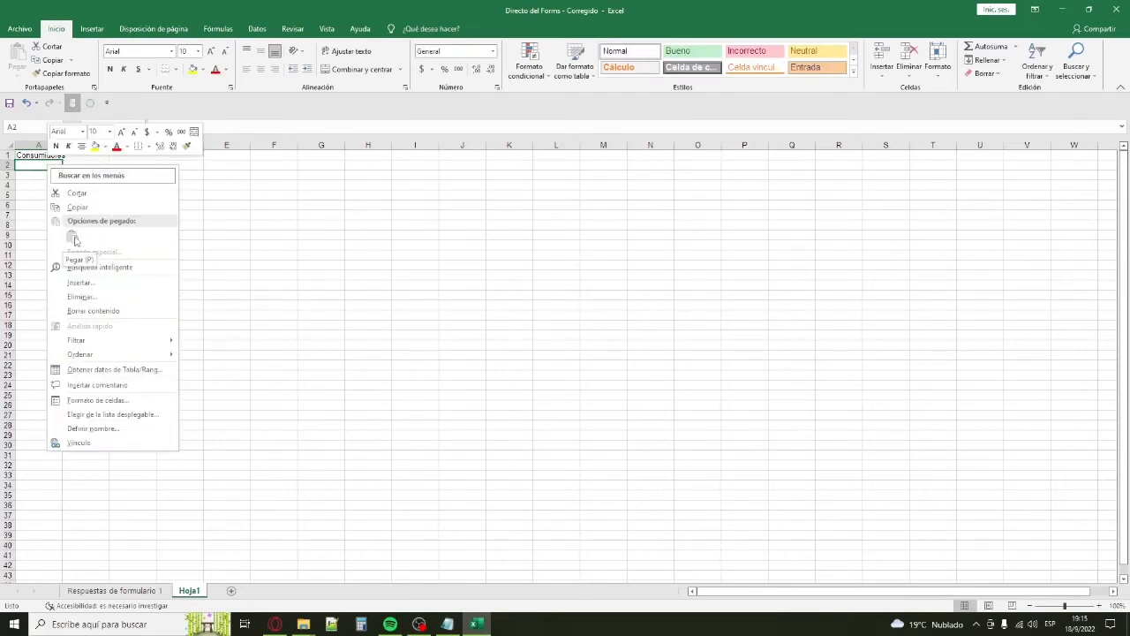
{"action": "left_click", "coordinate": [97, 599]}
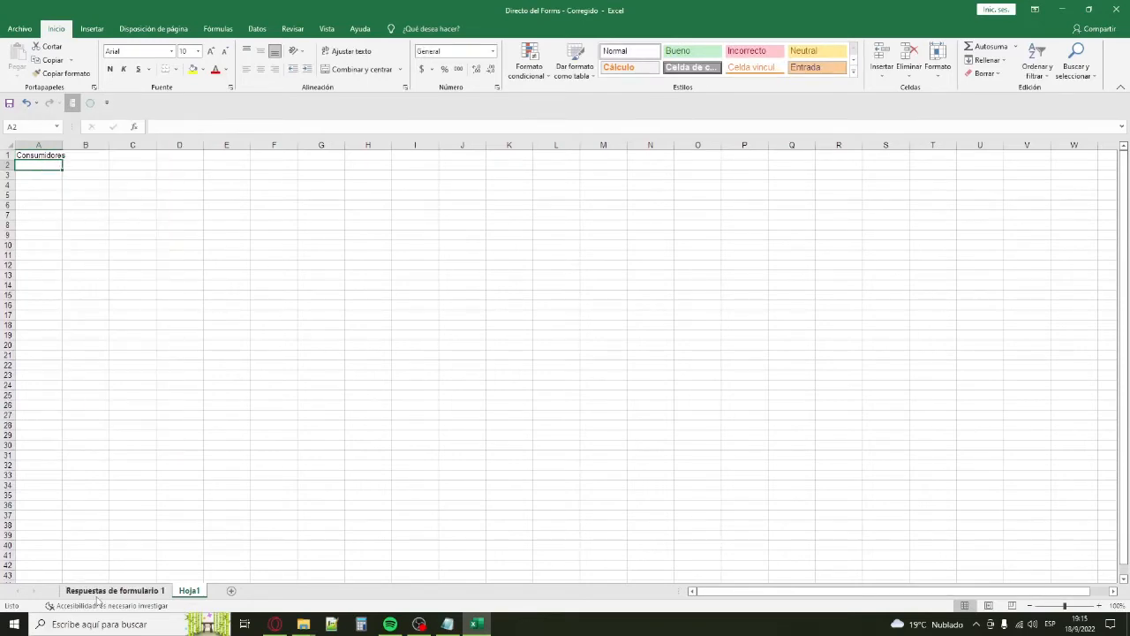
{"action": "left_click", "coordinate": [97, 600]}
{"action": "left_click", "coordinate": [985, 166]}
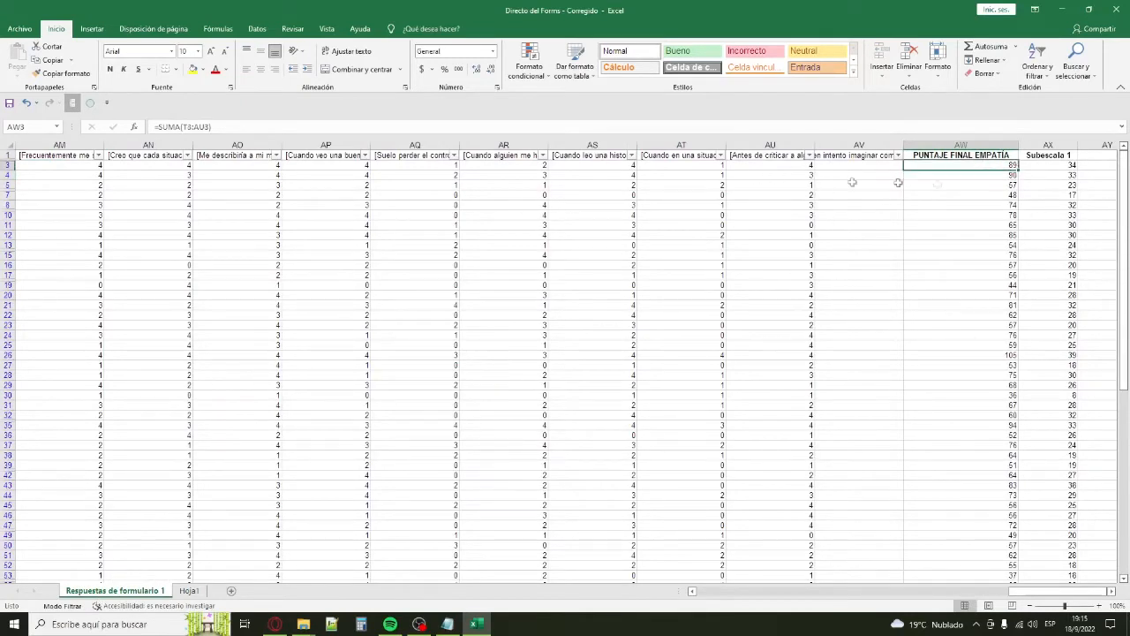
{"action": "double_click", "coordinate": [1020, 165]}
{"action": "key", "text": "ctrl+c"}
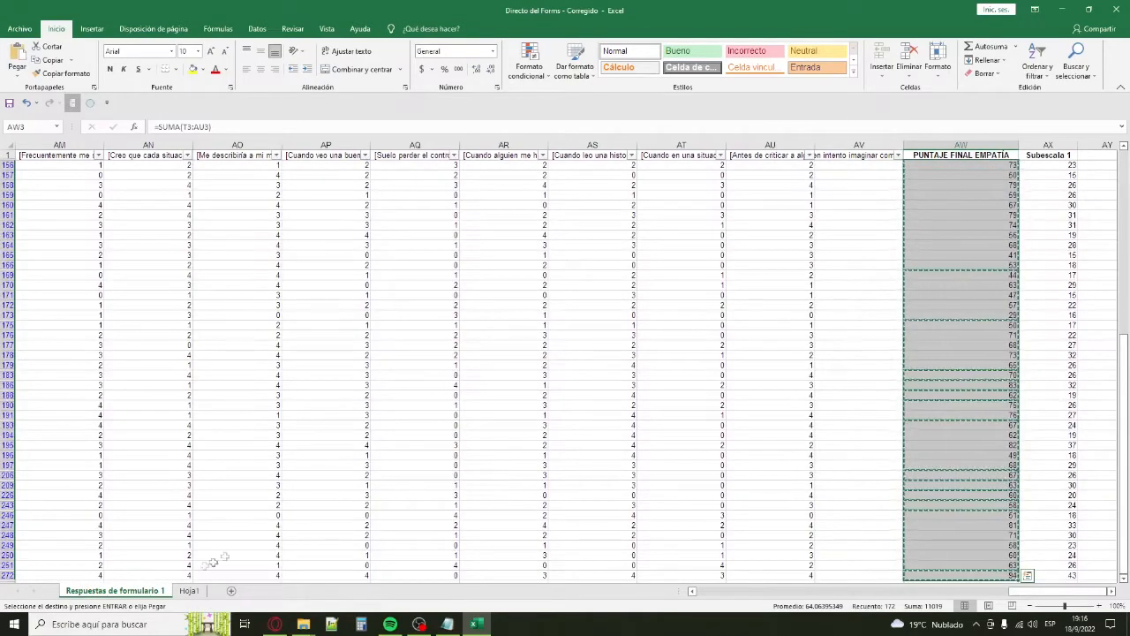
Paste the copied scores as values only into Hoja1 starting at A2, under the Consumidores header.
{"action": "left_click", "coordinate": [189, 590]}
{"action": "right_click", "coordinate": [41, 167]}
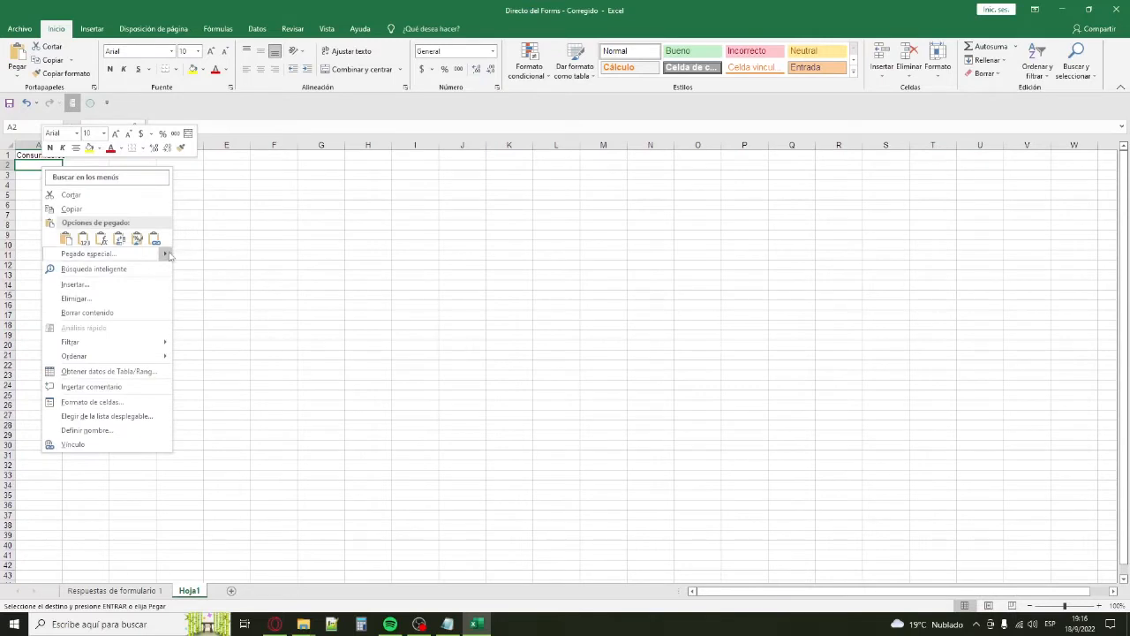
{"action": "mouse_move", "coordinate": [170, 255]}
{"action": "left_click", "coordinate": [184, 320]}
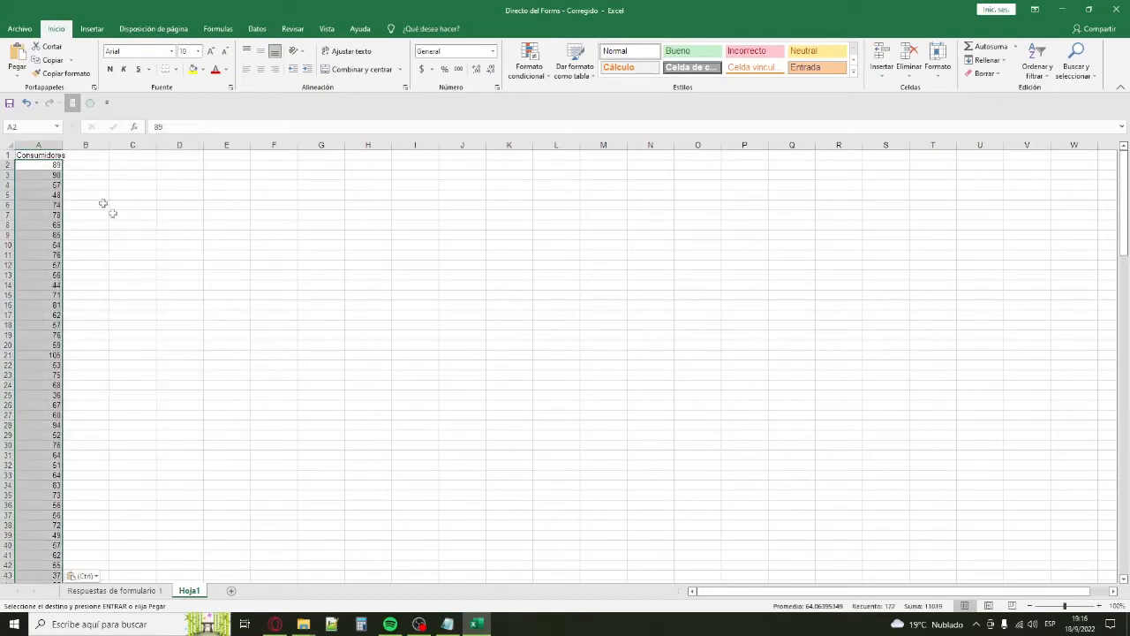
{"action": "scroll", "coordinate": [49, 268], "scroll_direction": "down", "scroll_amount": 20}
{"action": "scroll", "coordinate": [94, 354], "scroll_direction": "up", "scroll_amount": 20}
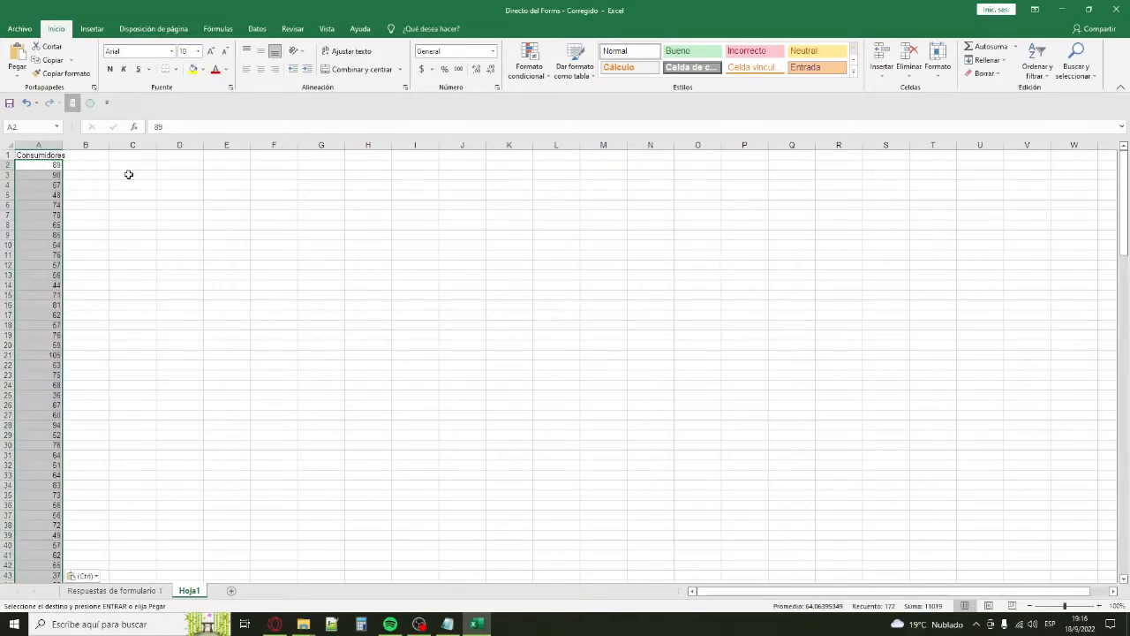
Compare the pasted values in Hoja1 with the source sum formulas in column AW and review the paste-values options.
{"action": "left_click", "coordinate": [64, 164]}
{"action": "left_click", "coordinate": [33, 168]}
{"action": "left_click", "coordinate": [67, 184]}
{"action": "left_click", "coordinate": [32, 165]}
{"action": "left_click", "coordinate": [133, 590]}
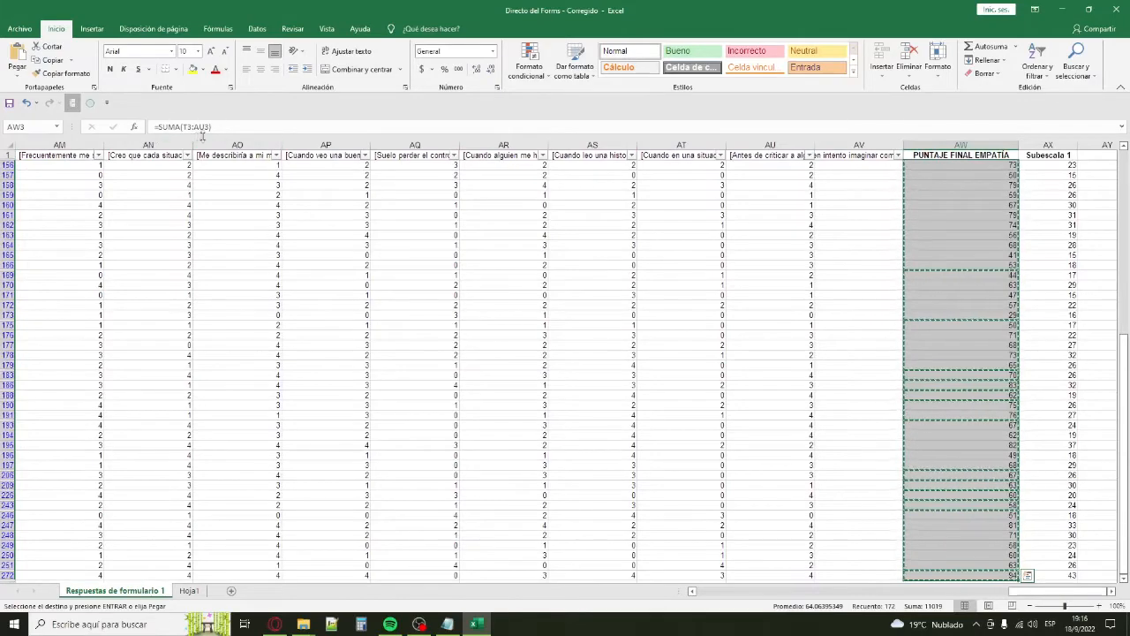
{"action": "left_click", "coordinate": [189, 590]}
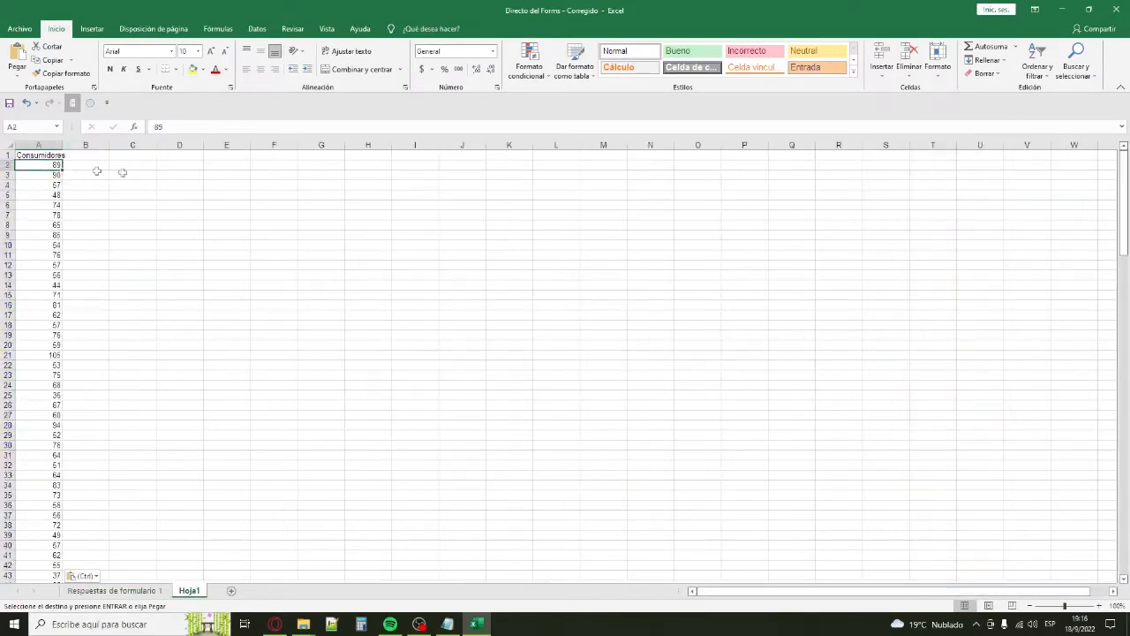
{"action": "right_click", "coordinate": [60, 171]}
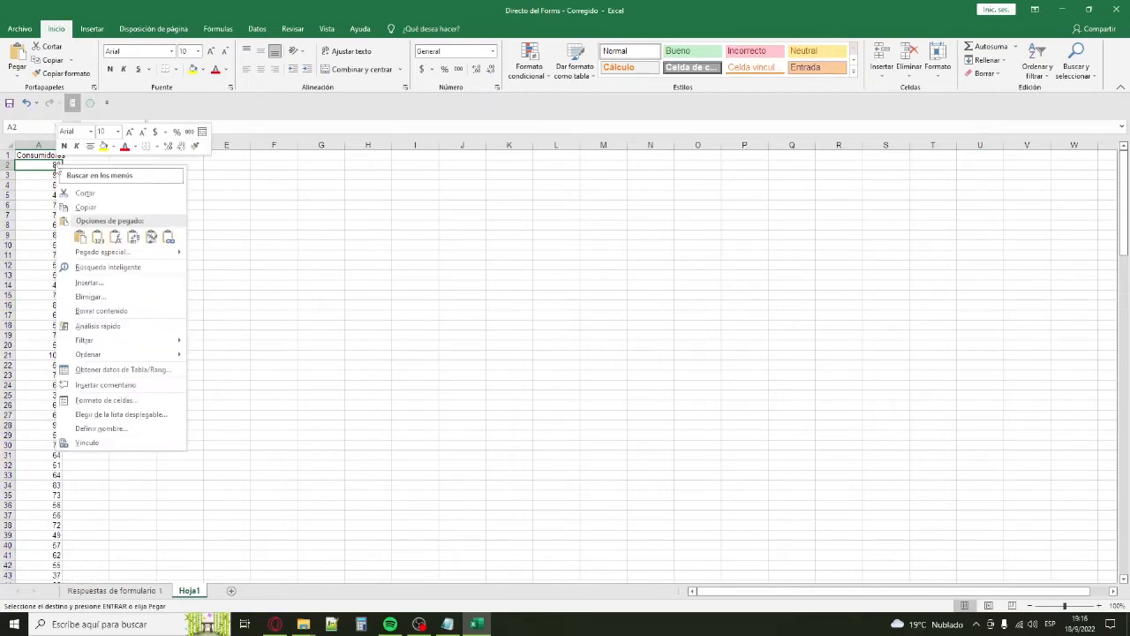
{"action": "mouse_move", "coordinate": [124, 252]}
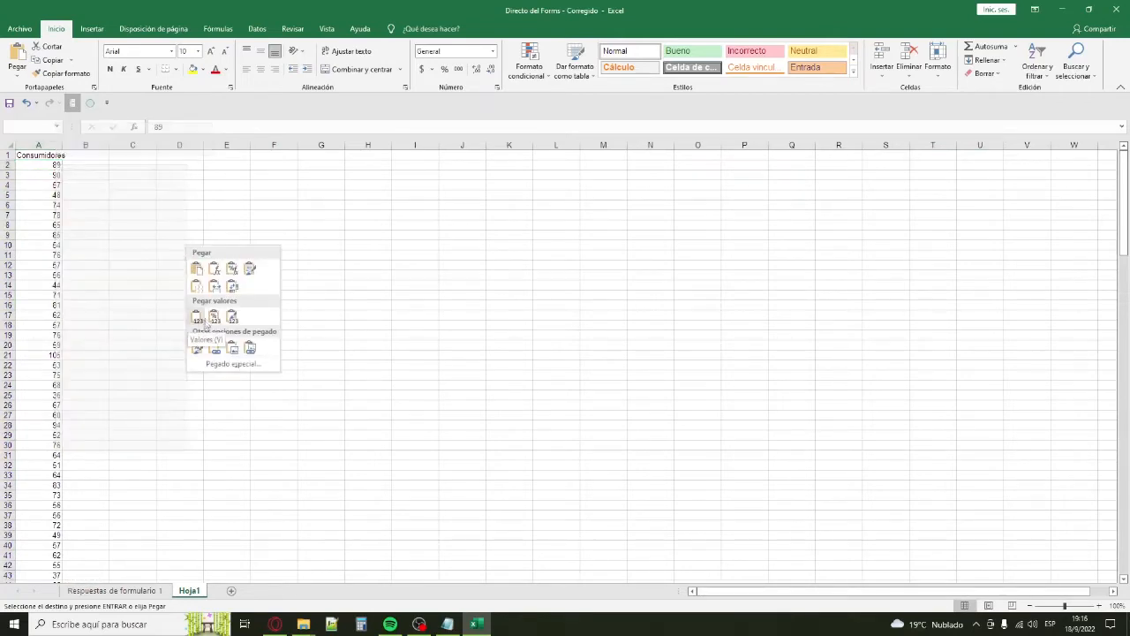
{"action": "left_click", "coordinate": [234, 234]}
{"action": "left_click", "coordinate": [95, 167]}
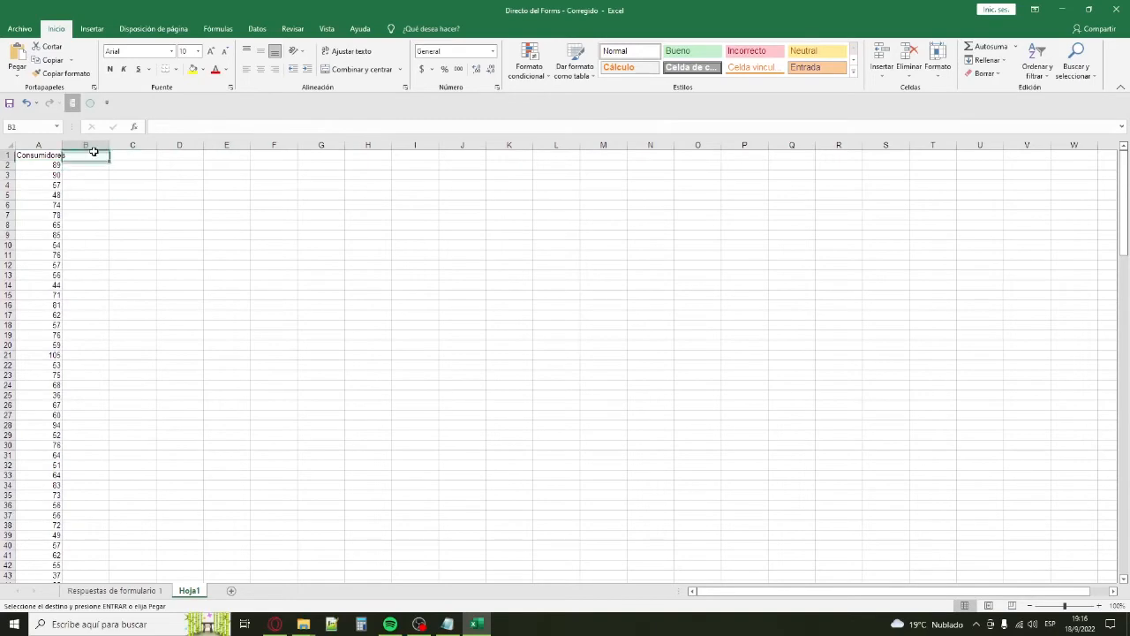
{"action": "left_click", "coordinate": [33, 165]}
{"action": "key", "text": "ctrl+shift+Down"}
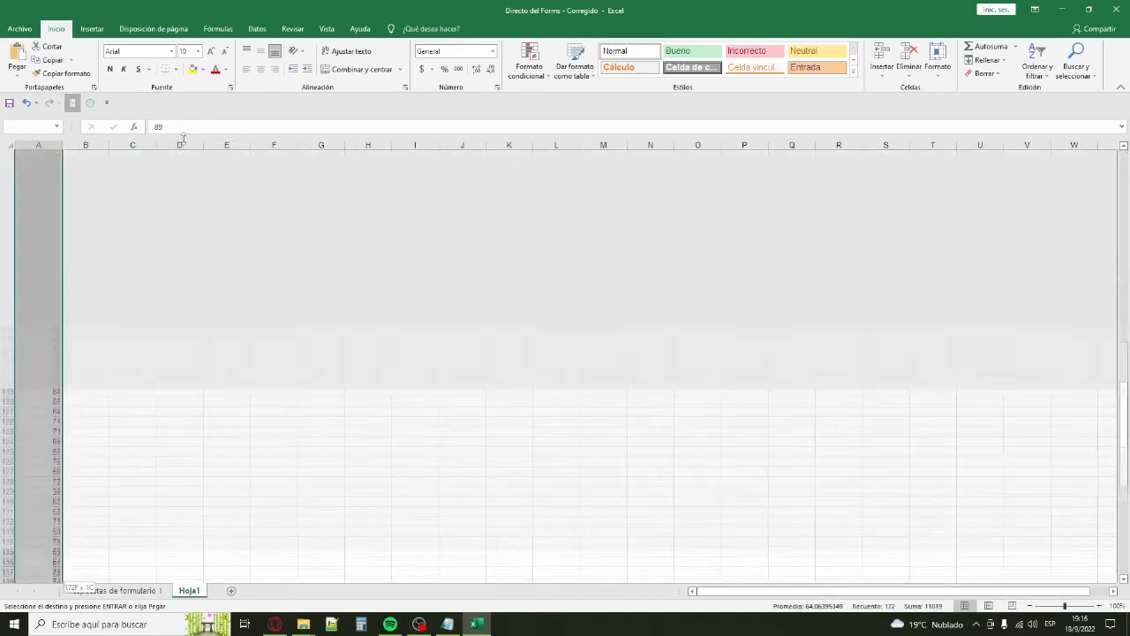
Enter the header No consumidores in cell B1 of Hoja1.
{"action": "key", "text": "ctrl+Up"}
{"action": "key", "text": "Right"}
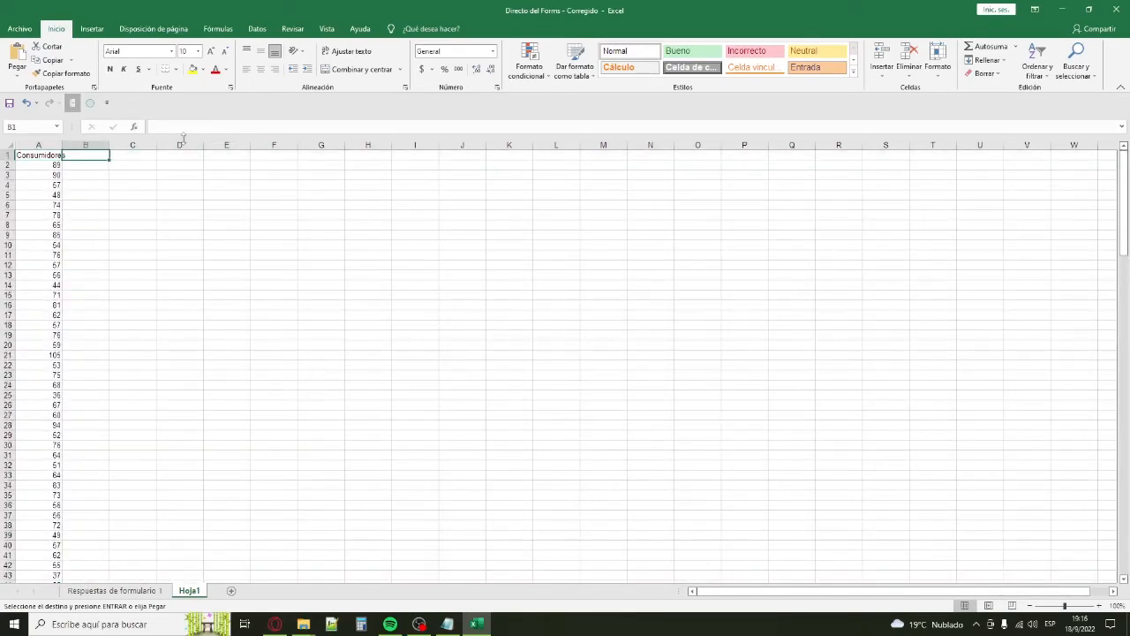
{"action": "type", "text": "n"}
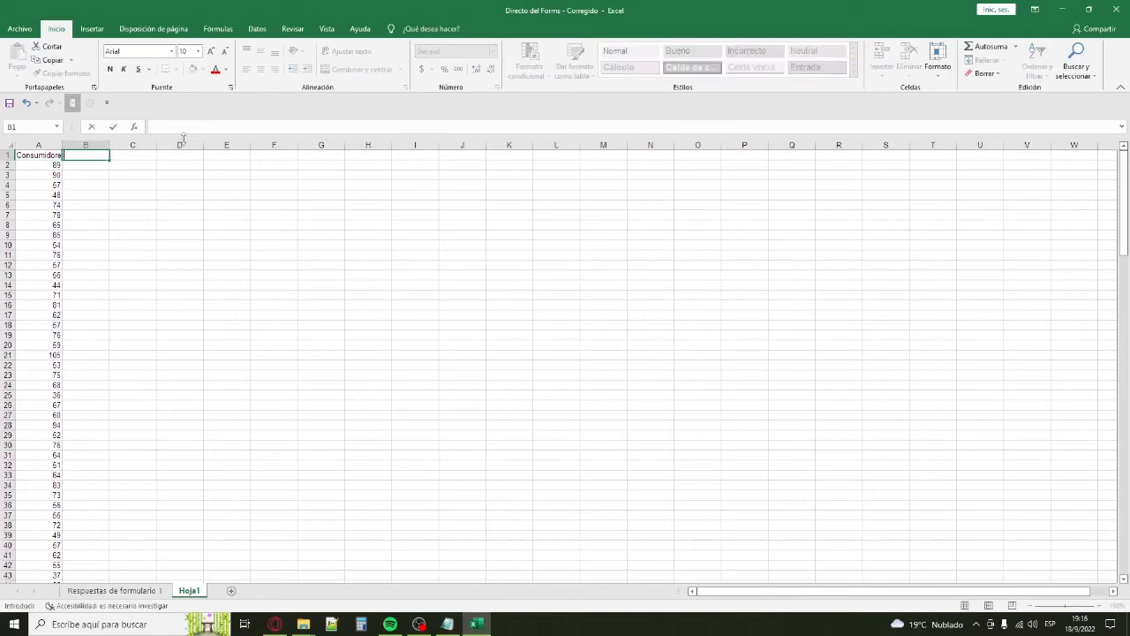
{"action": "type", "text": "o consumido"}
{"action": "key", "text": "Return"}
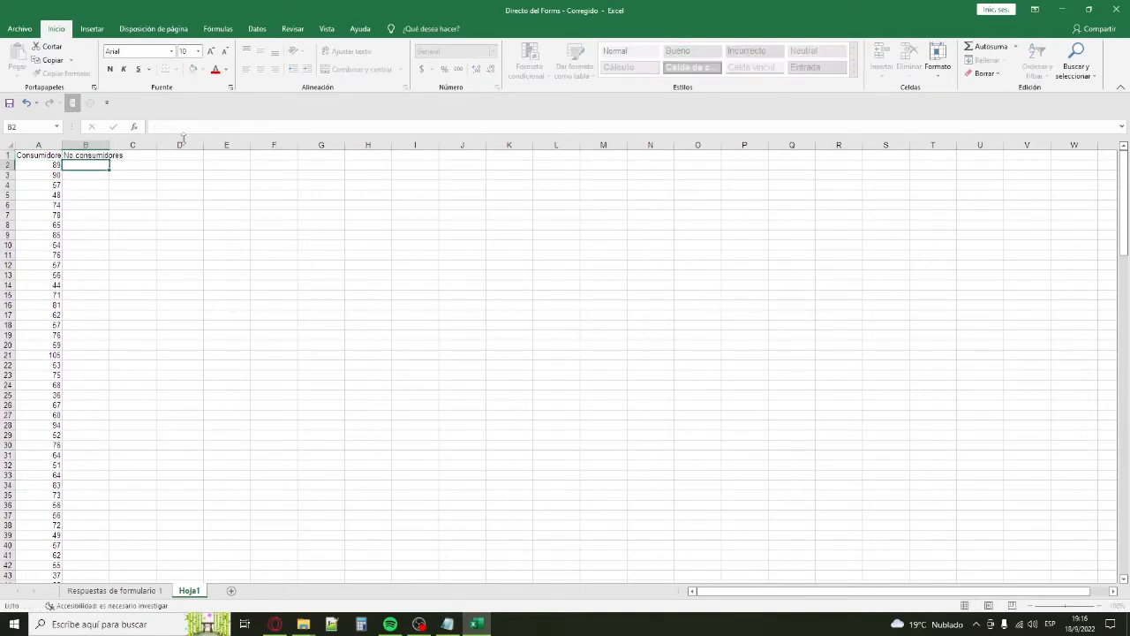
Change the column J filter on Respuestas de formulario 1 to show only the answer No, no soy consumidor.
{"action": "left_click", "coordinate": [154, 590]}
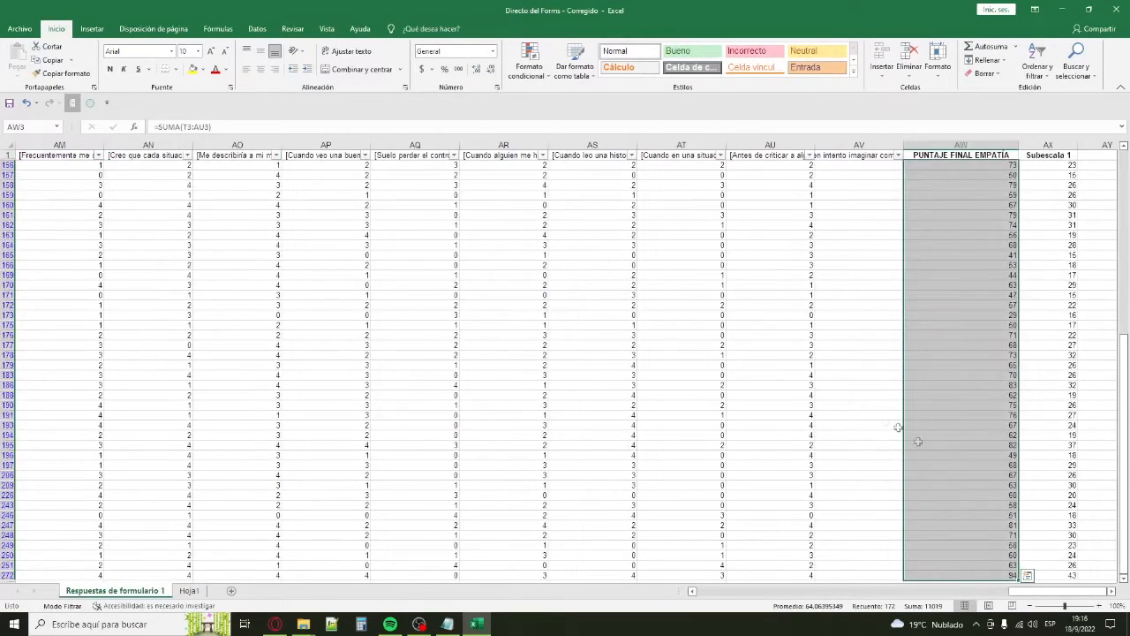
{"action": "left_click_drag", "start_coordinate": [1076, 591], "coordinate": [780, 604]}
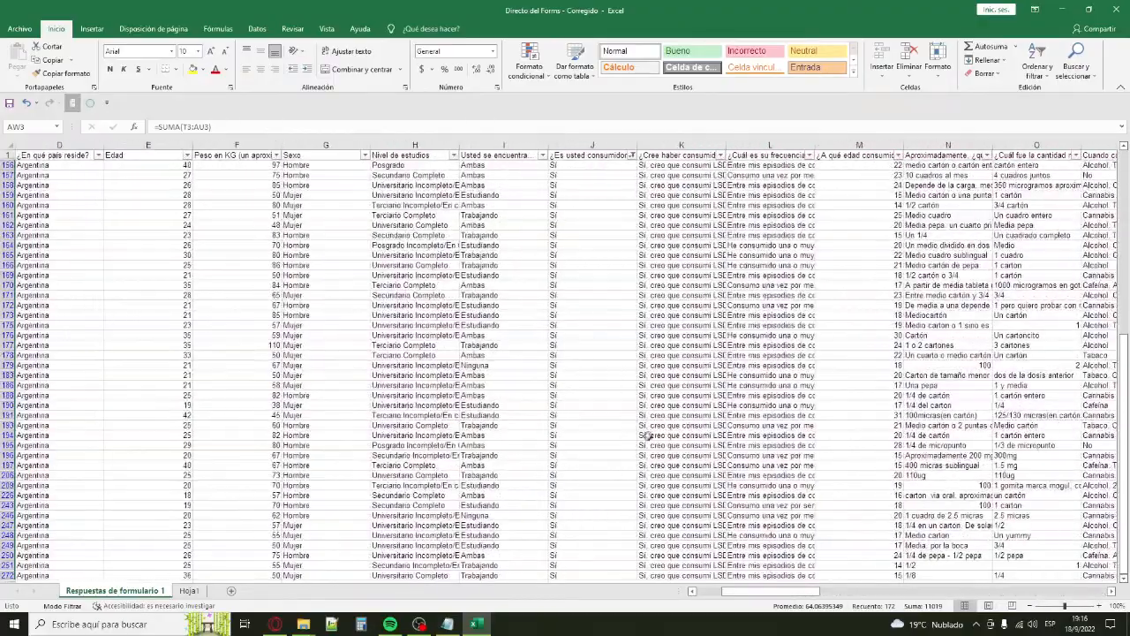
{"action": "scroll", "coordinate": [653, 420], "scroll_direction": "up", "scroll_amount": 6}
{"action": "left_click_drag", "start_coordinate": [1124, 448], "coordinate": [1125, 292]}
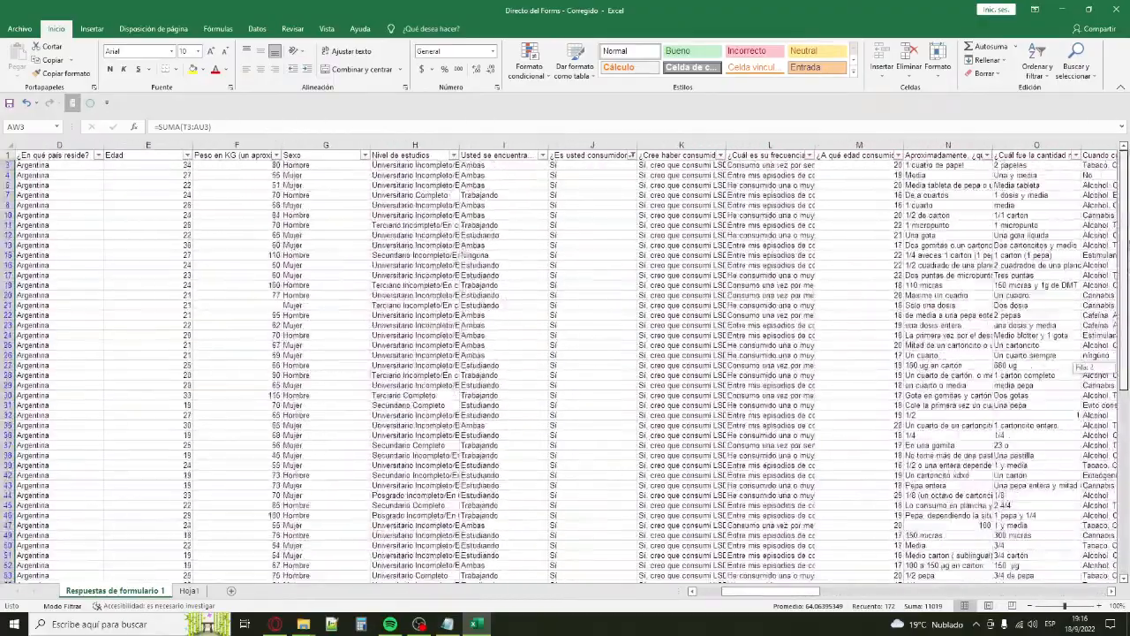
{"action": "left_click", "coordinate": [590, 155]}
{"action": "left_click", "coordinate": [632, 156]}
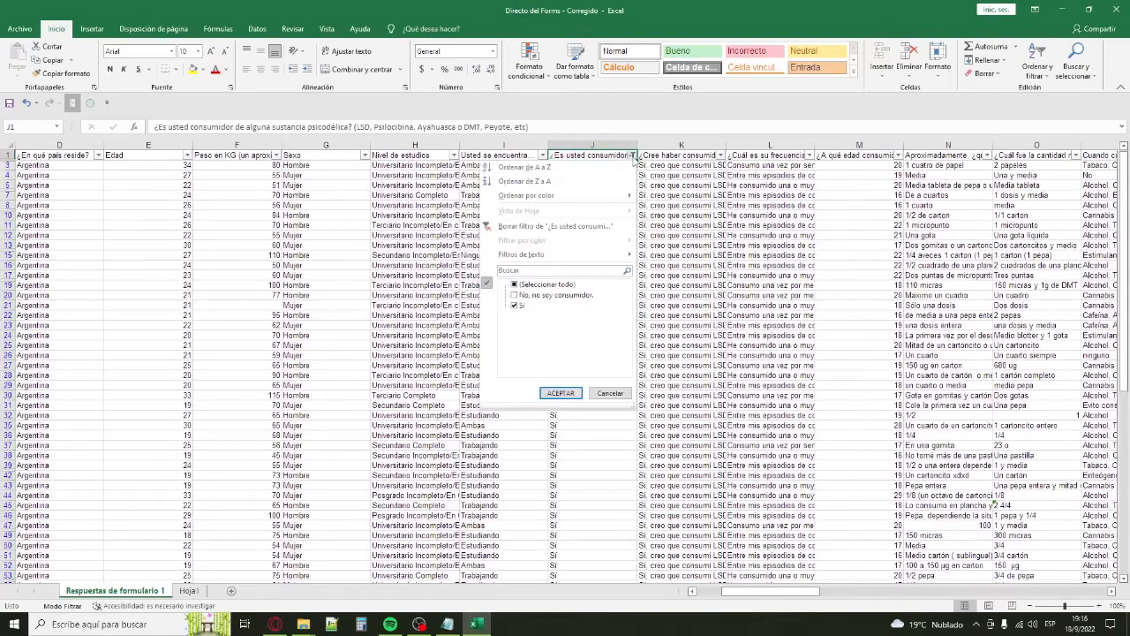
{"action": "left_click", "coordinate": [545, 306]}
{"action": "left_click", "coordinate": [549, 297]}
{"action": "left_click", "coordinate": [562, 393]}
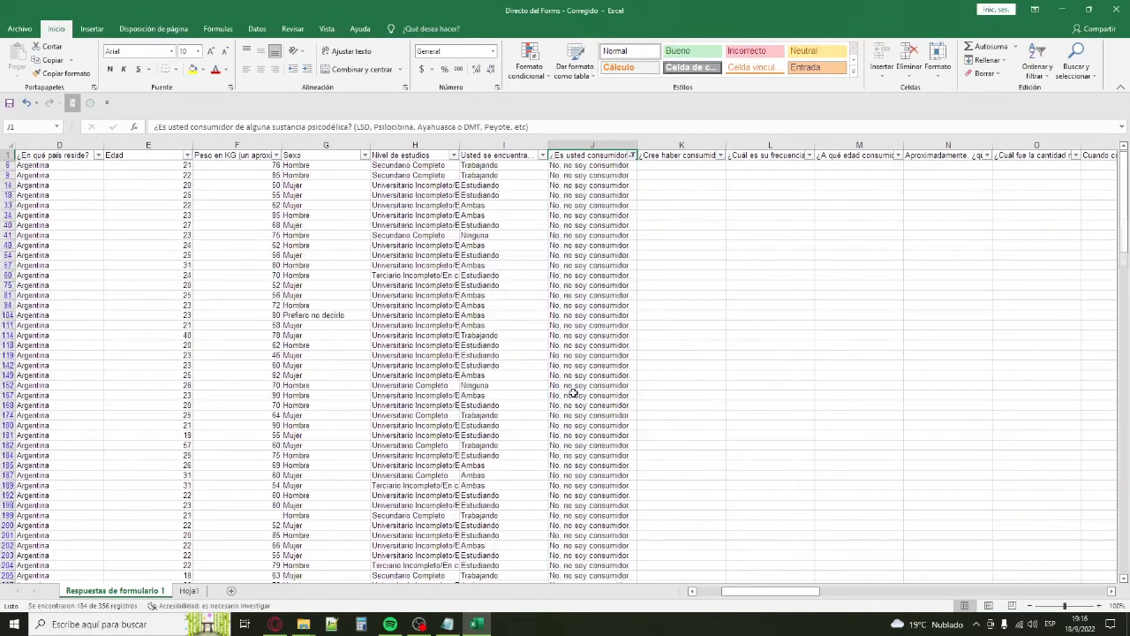
{"action": "left_click_drag", "start_coordinate": [762, 598], "coordinate": [1051, 597]}
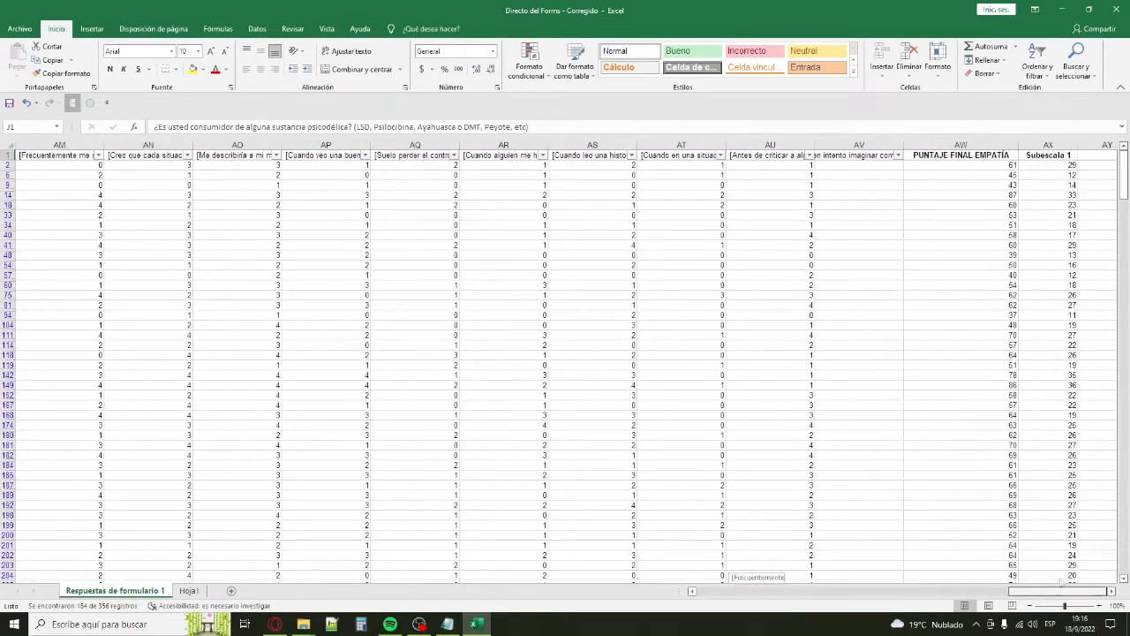
Copy the non-consumers' final empathy scores from column AW and paste them as values into Hoja1 starting at B2.
{"action": "left_click", "coordinate": [999, 165]}
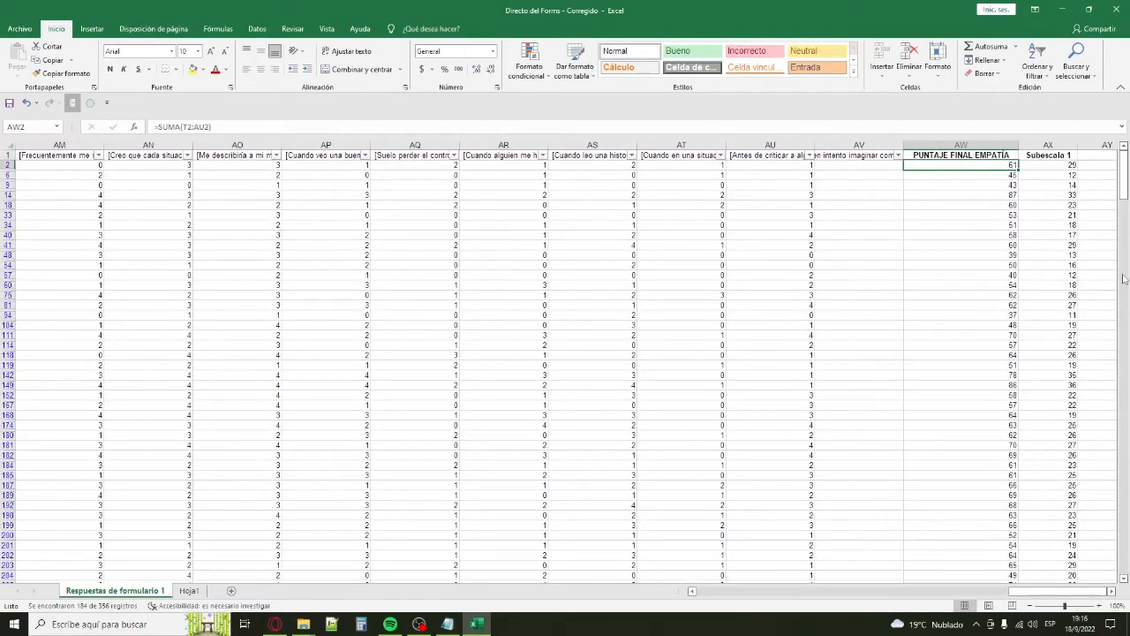
{"action": "key", "text": "ctrl+shift+Down"}
{"action": "key", "text": "ctrl+c"}
{"action": "left_click", "coordinate": [189, 589]}
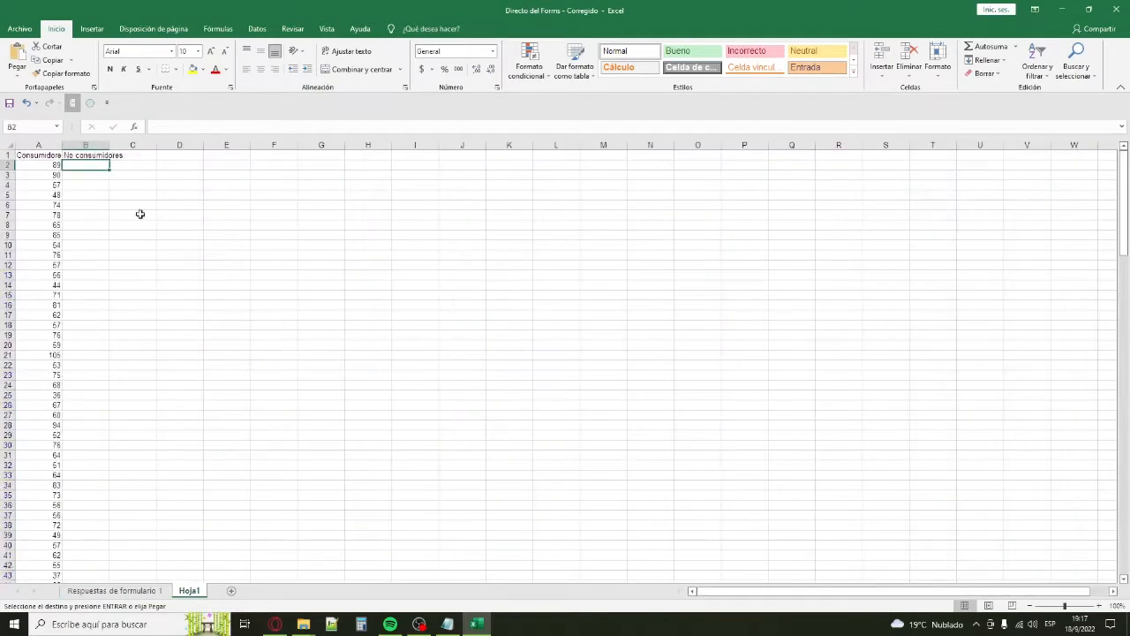
{"action": "key", "text": "ctrl+v"}
{"action": "left_click", "coordinate": [104, 165]}
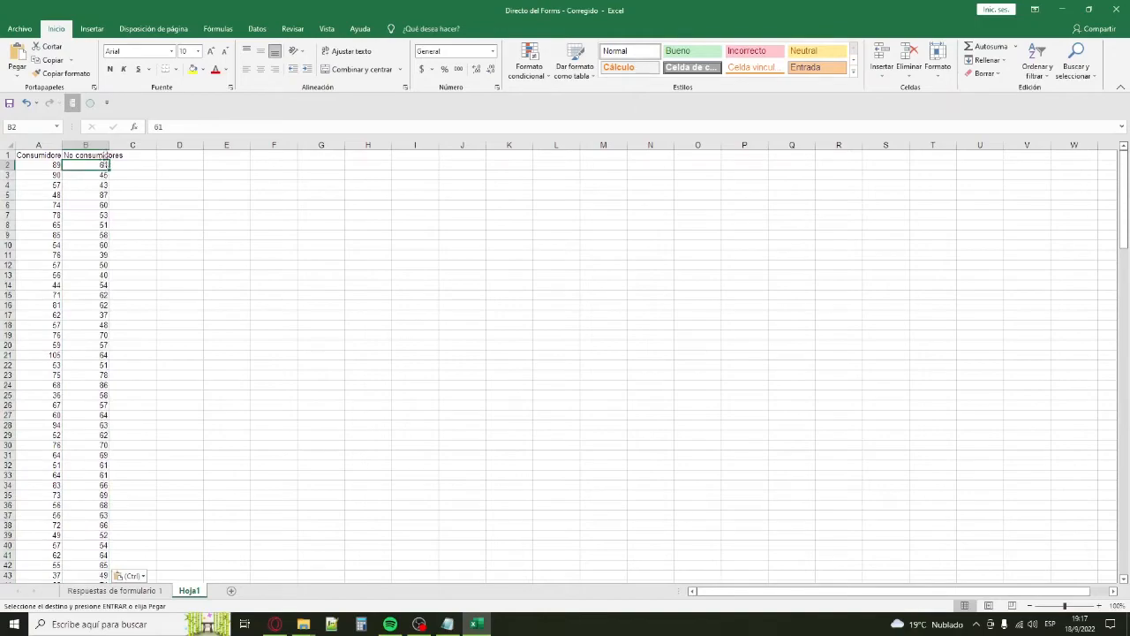
Review the scores pasted under No consumidores in Hoja1, comparing them with the Consumidores column.
{"action": "left_click_drag", "start_coordinate": [101, 164], "coordinate": [151, 408]}
{"action": "scroll", "coordinate": [151, 409], "scroll_direction": "up", "scroll_amount": 20}
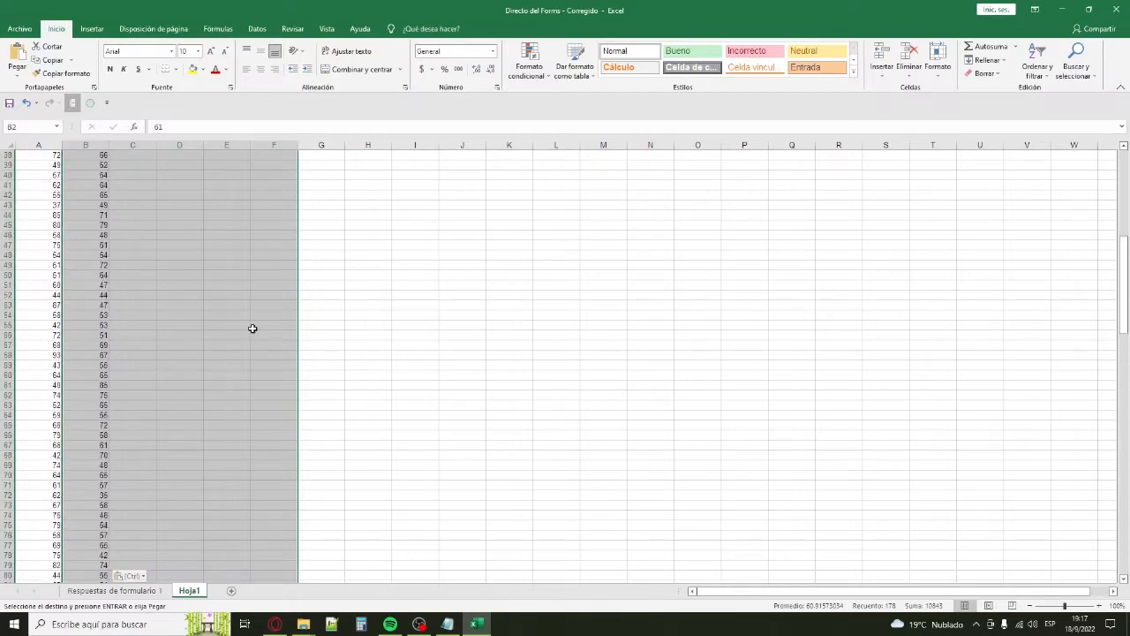
{"action": "left_click", "coordinate": [76, 166]}
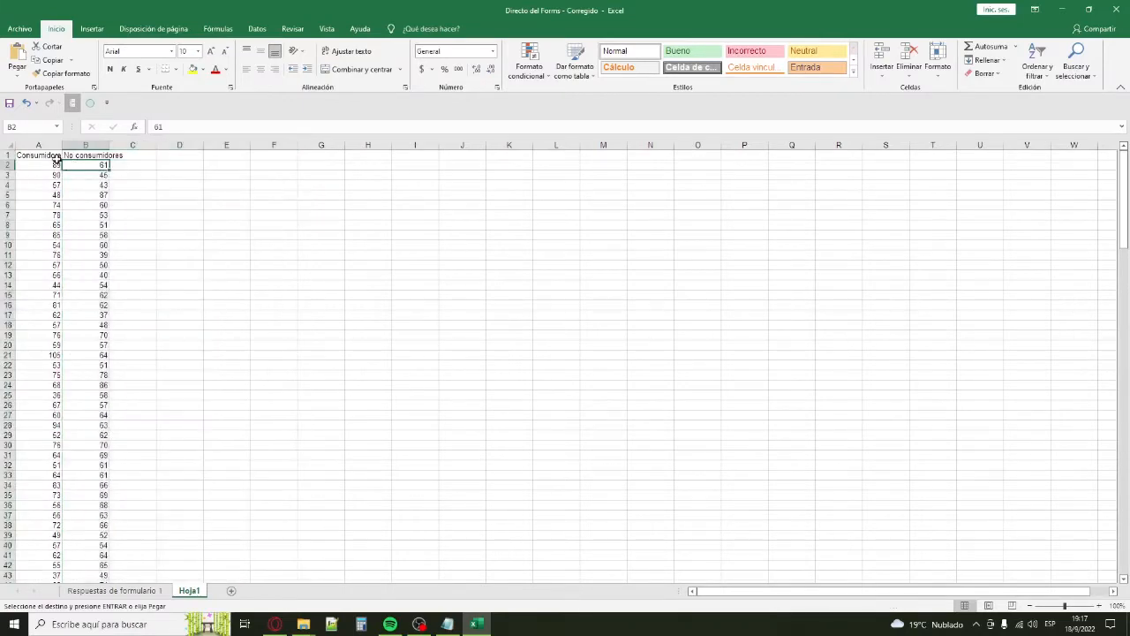
{"action": "left_click", "coordinate": [179, 237]}
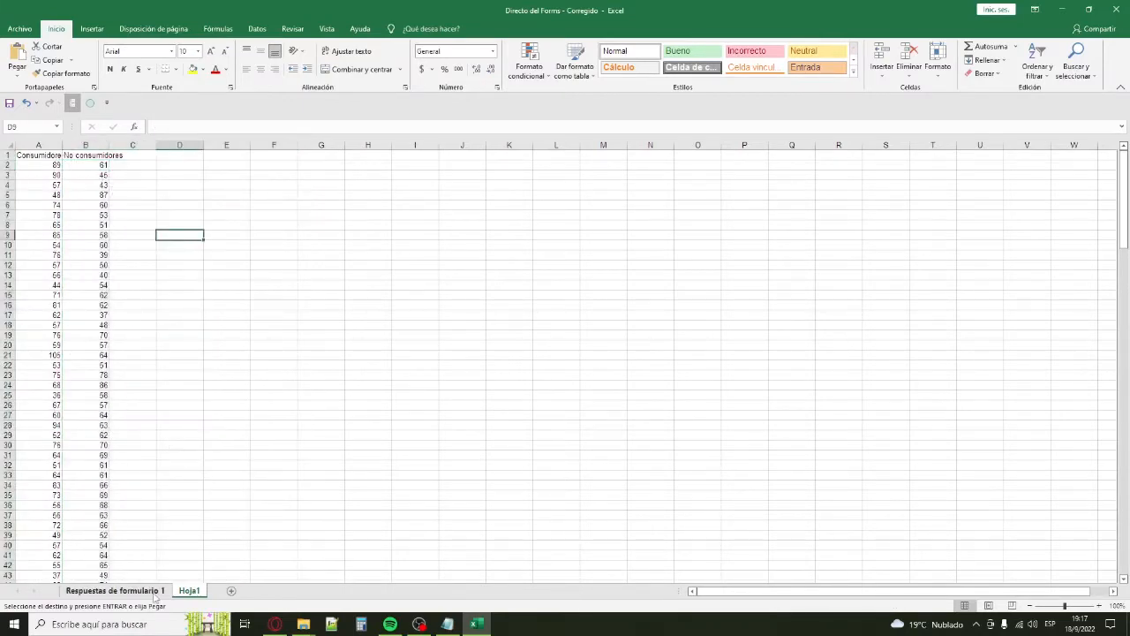
Look over Respuestas de formulario 1 from the score columns AW and AX back to the demographic columns.
{"action": "key", "text": "ctrl+Home"}
{"action": "key", "text": "ctrl+Page_Up"}
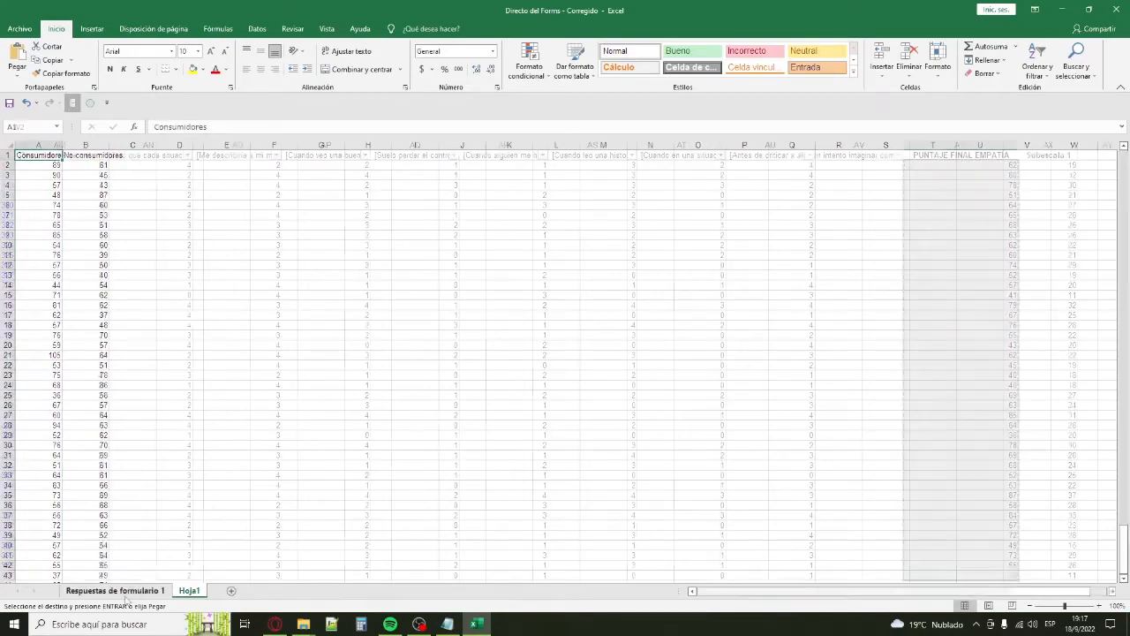
{"action": "scroll", "coordinate": [954, 508], "scroll_direction": "up", "scroll_amount": 1}
{"action": "left_click_drag", "start_coordinate": [1124, 494], "coordinate": [1124, 168]}
{"action": "double_click", "coordinate": [1094, 166]}
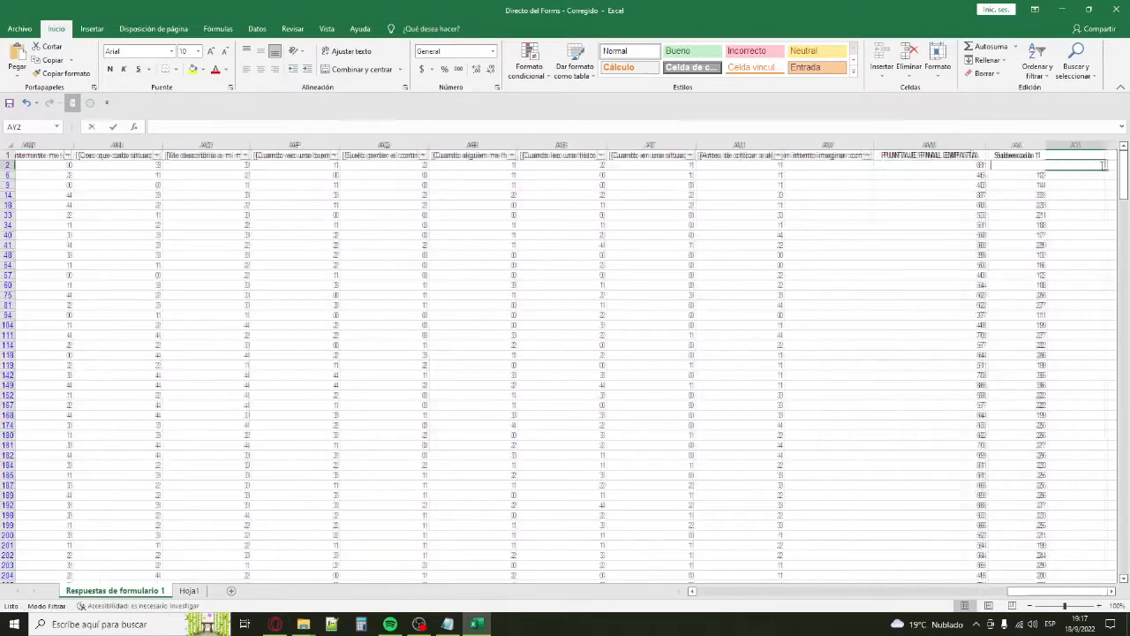
{"action": "left_click", "coordinate": [1059, 187]}
{"action": "left_click", "coordinate": [1028, 166]}
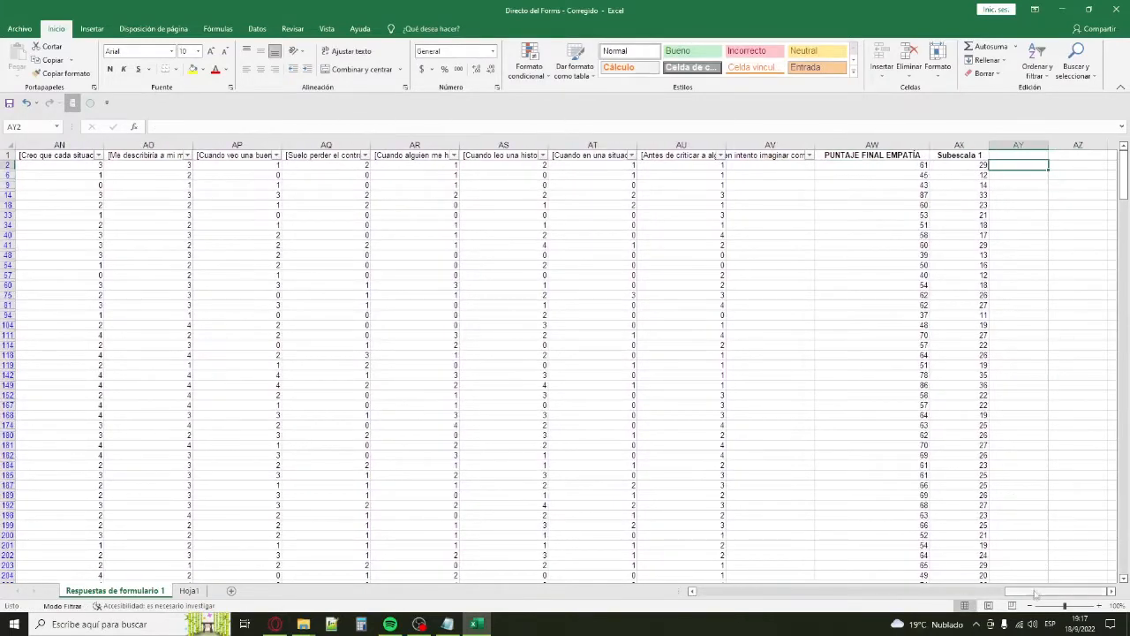
{"action": "left_click_drag", "start_coordinate": [1046, 593], "coordinate": [1028, 594]}
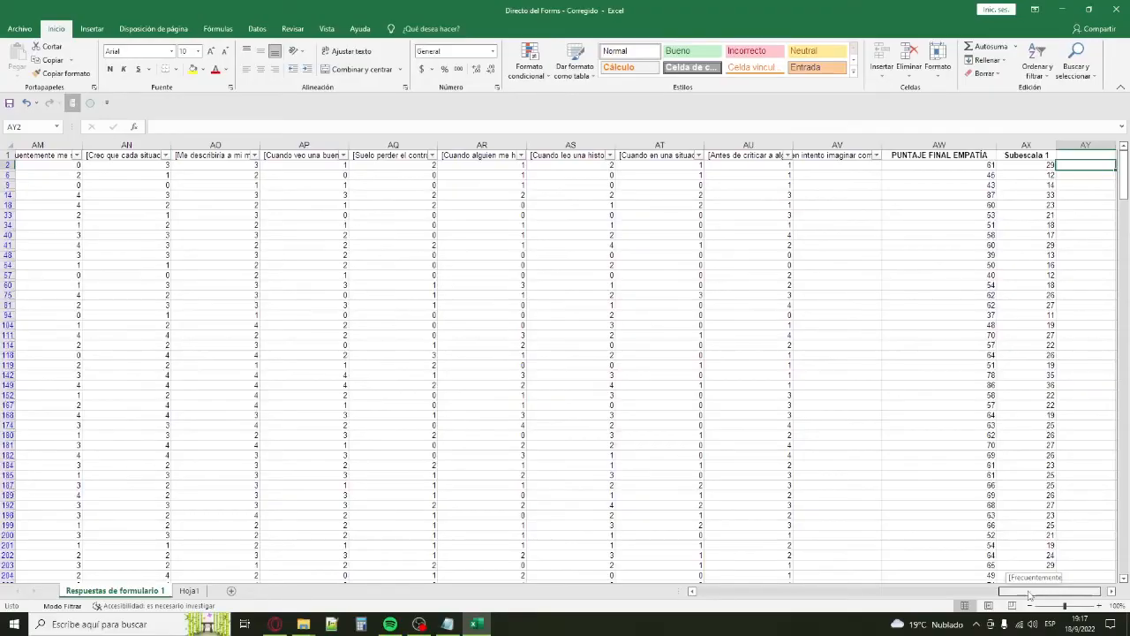
{"action": "left_click_drag", "start_coordinate": [1029, 594], "coordinate": [724, 583]}
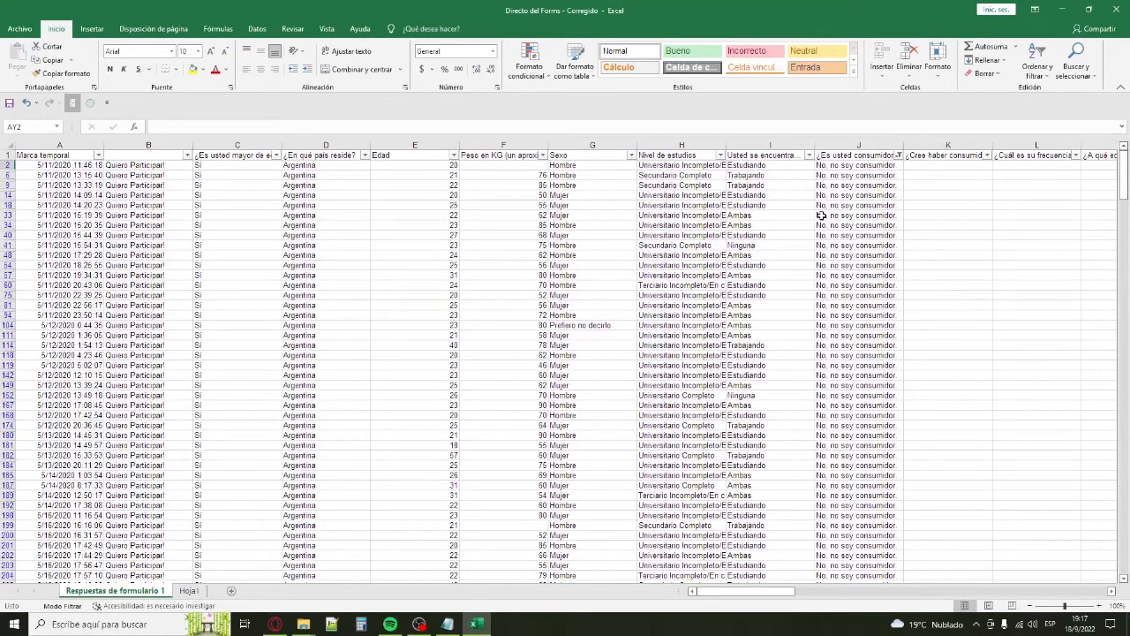
Filter column I, Usted se encuentra..., to show only Estudiando among the non-consumers.
{"action": "left_click", "coordinate": [810, 155]}
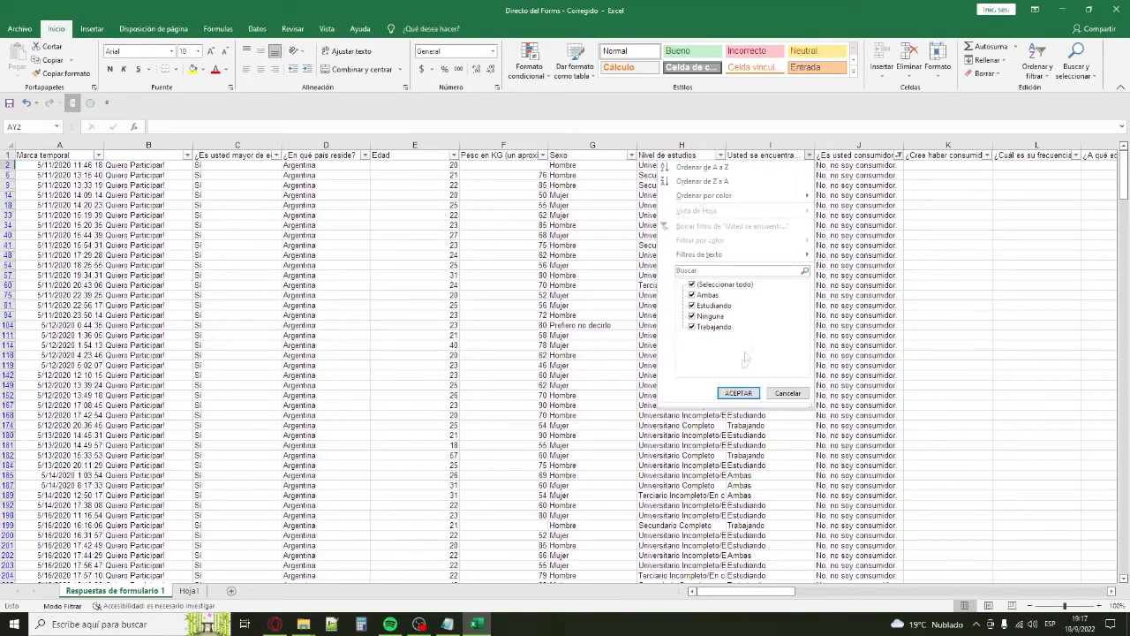
{"action": "left_click", "coordinate": [742, 286]}
{"action": "left_click", "coordinate": [724, 306]}
{"action": "left_click", "coordinate": [722, 328]}
{"action": "left_click", "coordinate": [726, 307]}
{"action": "left_click", "coordinate": [722, 328]}
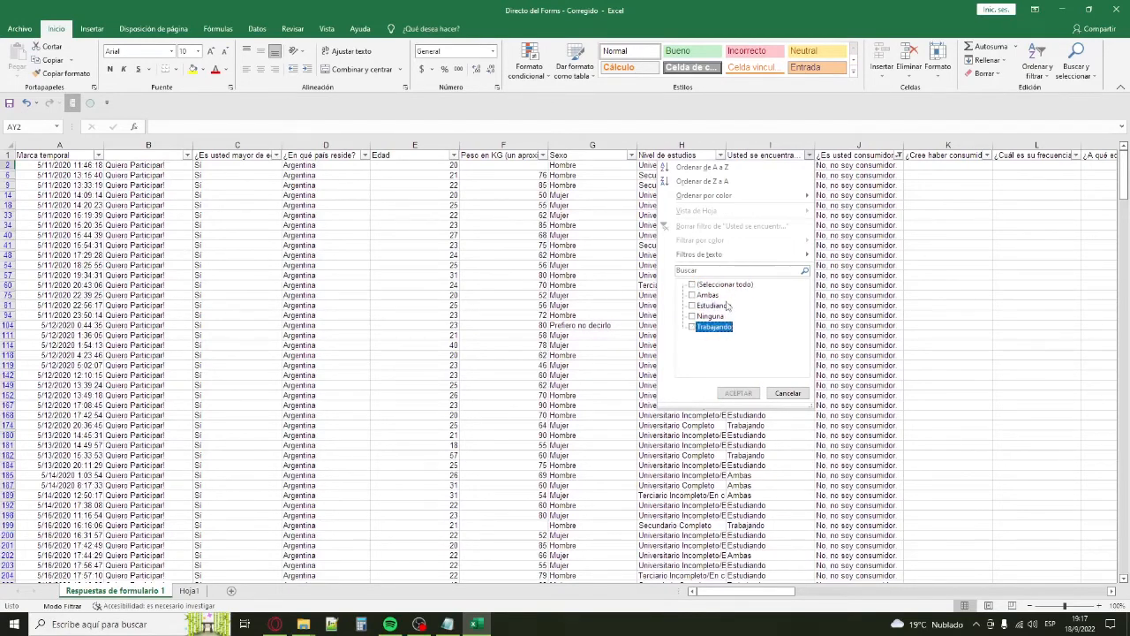
{"action": "left_click", "coordinate": [713, 305]}
{"action": "left_click", "coordinate": [738, 393]}
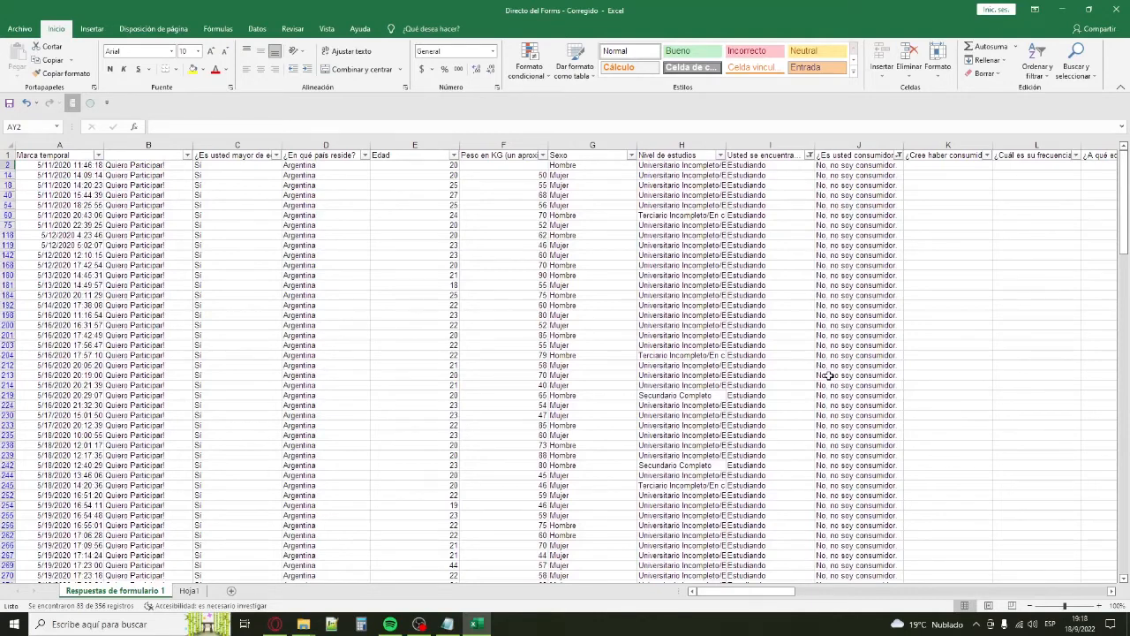
Reset the column I filter to include all of its answers.
{"action": "left_click", "coordinate": [810, 157]}
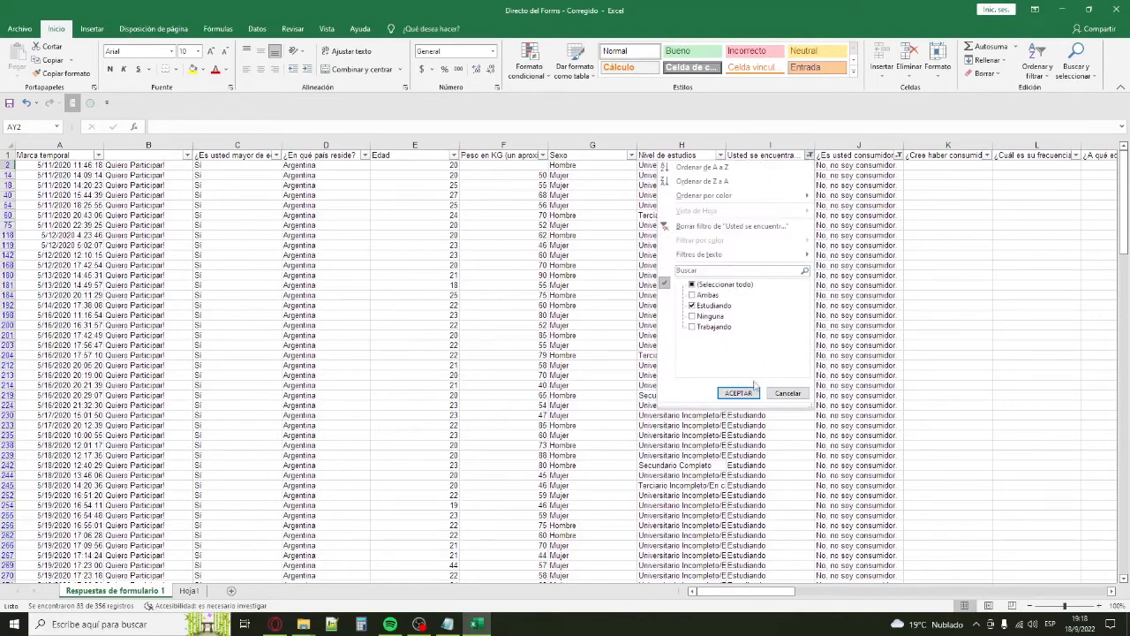
{"action": "left_click", "coordinate": [707, 286]}
{"action": "left_click", "coordinate": [742, 395]}
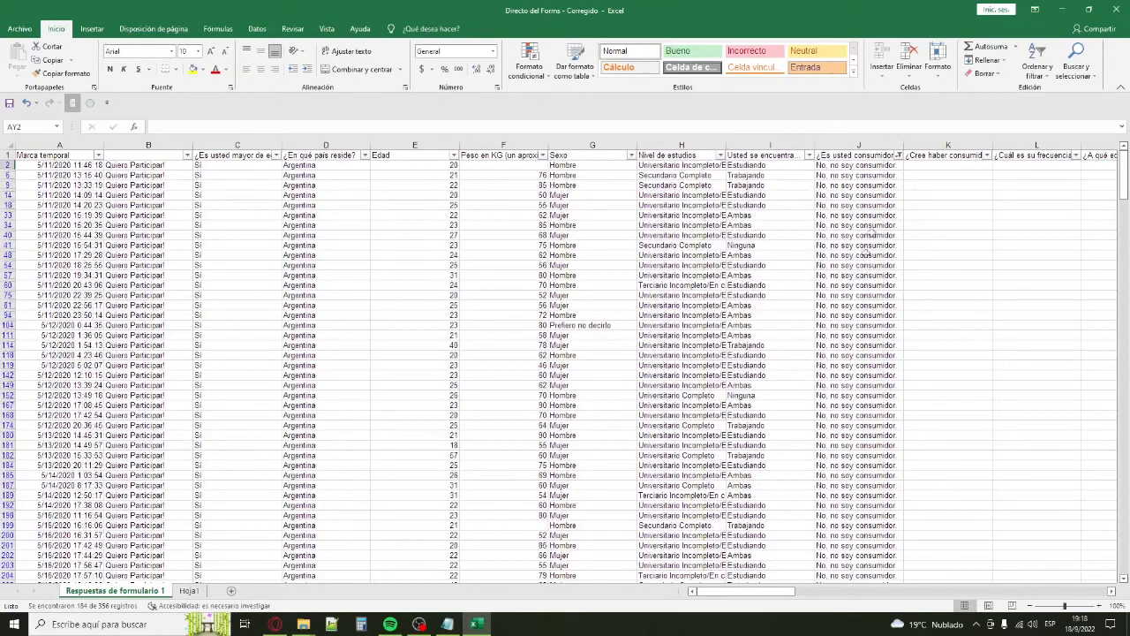
Check the filtered column J answers, then filter column I again to Estudiando only.
{"action": "left_click", "coordinate": [870, 155]}
{"action": "key", "text": "ctrl+shift+Down"}
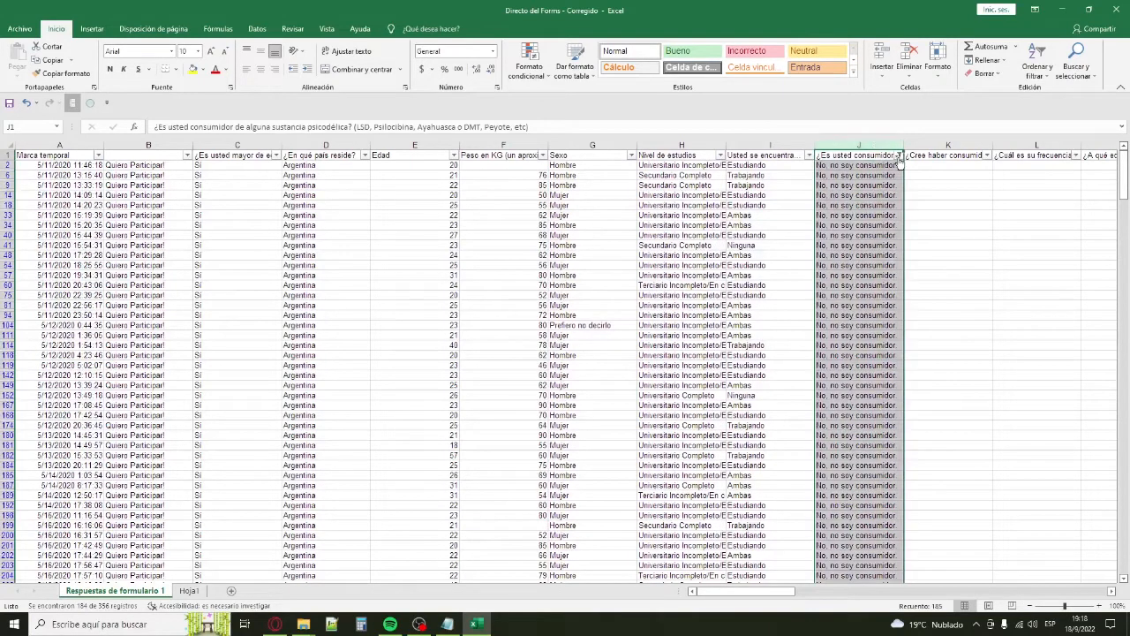
{"action": "left_click", "coordinate": [875, 203]}
{"action": "mouse_move", "coordinate": [1124, 175]}
{"action": "left_mouse_down"}
{"action": "mouse_move", "coordinate": [1124, 187]}
{"action": "mouse_move", "coordinate": [1124, 173]}
{"action": "left_mouse_up"}
{"action": "left_click", "coordinate": [768, 165]}
{"action": "left_click", "coordinate": [809, 155]}
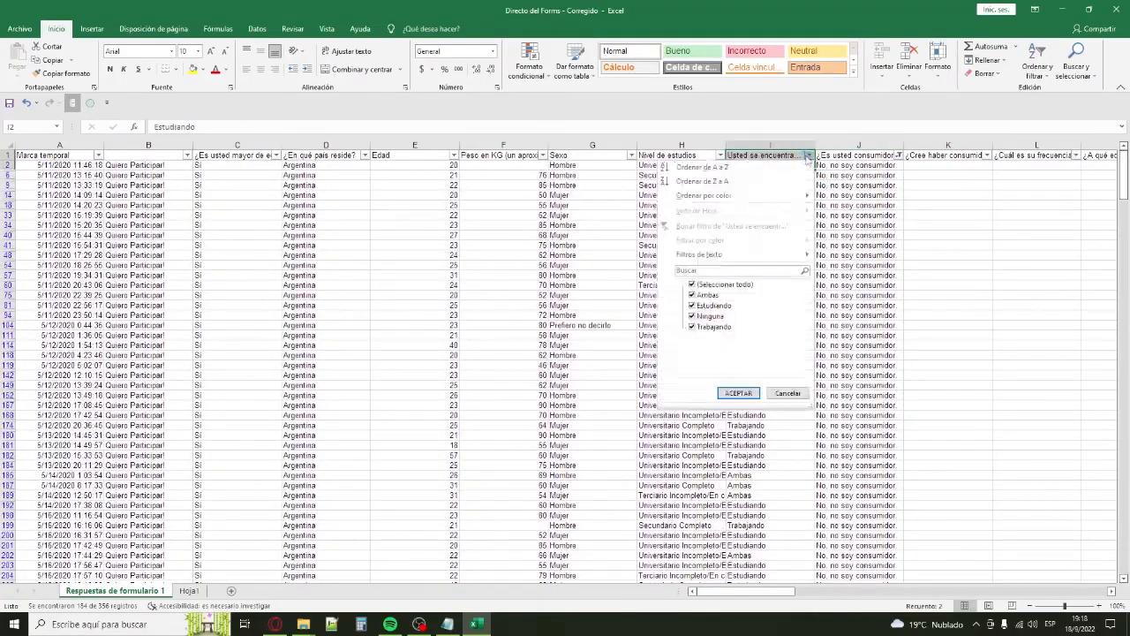
{"action": "left_click", "coordinate": [692, 284]}
{"action": "left_click", "coordinate": [692, 306]}
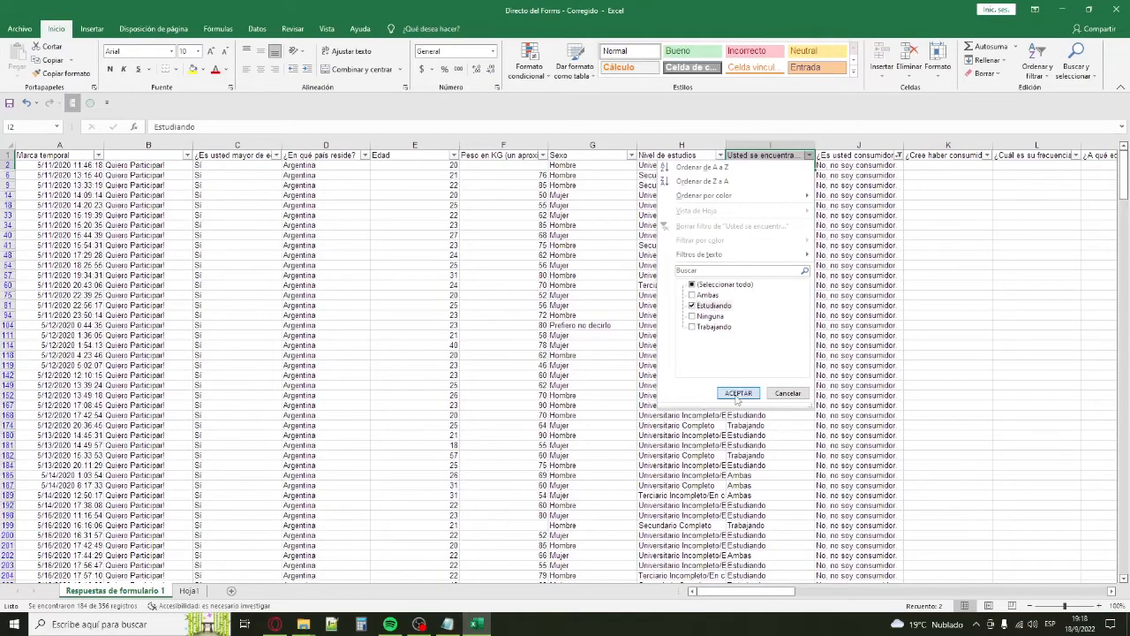
{"action": "left_click", "coordinate": [738, 393]}
Examine the rows that match both Estudiando and No, no soy consumidor, and select column I to see its count.
{"action": "left_click", "coordinate": [774, 196]}
{"action": "scroll", "coordinate": [783, 172], "scroll_direction": "down", "scroll_amount": 9}
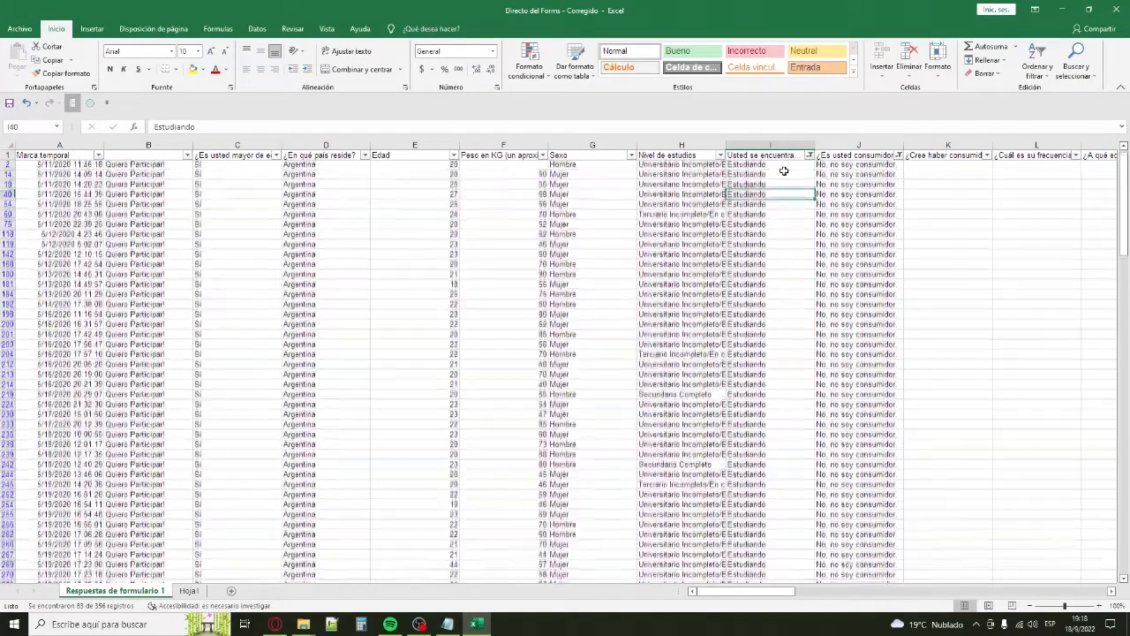
{"action": "scroll", "coordinate": [782, 241], "scroll_direction": "up", "scroll_amount": 3}
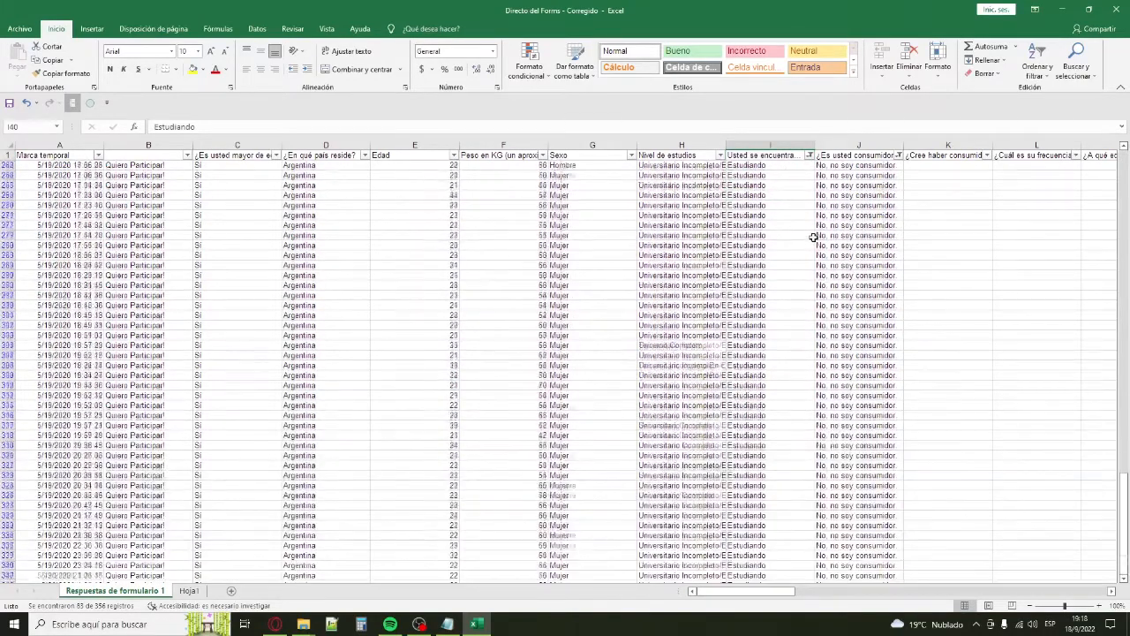
{"action": "scroll", "coordinate": [814, 236], "scroll_direction": "up", "scroll_amount": 6}
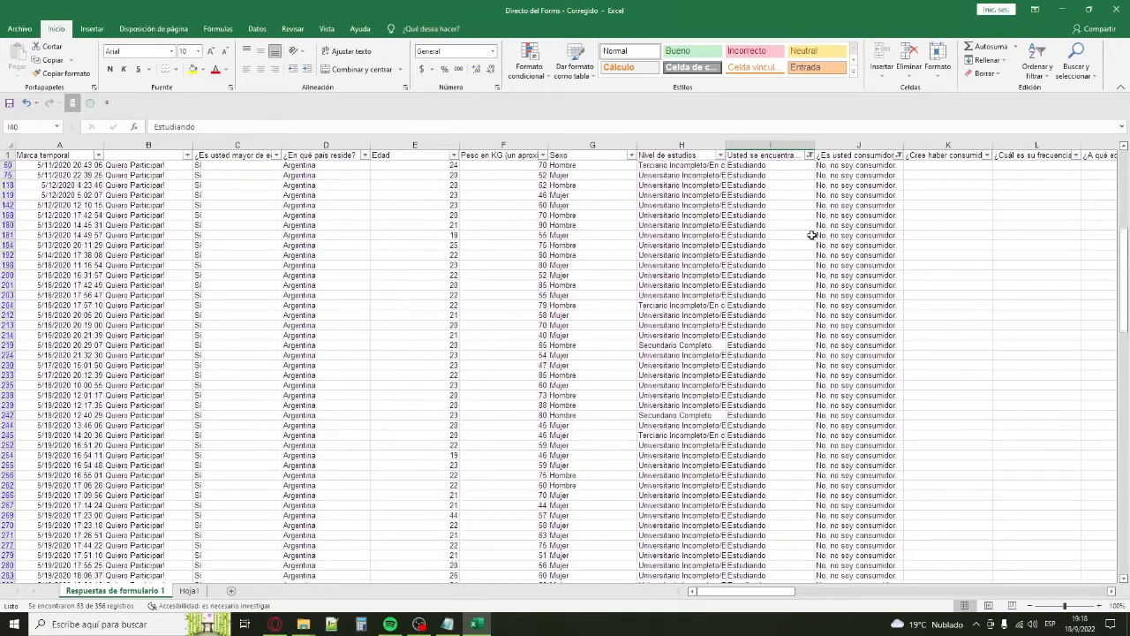
{"action": "left_click", "coordinate": [841, 166]}
{"action": "left_click", "coordinate": [775, 164]}
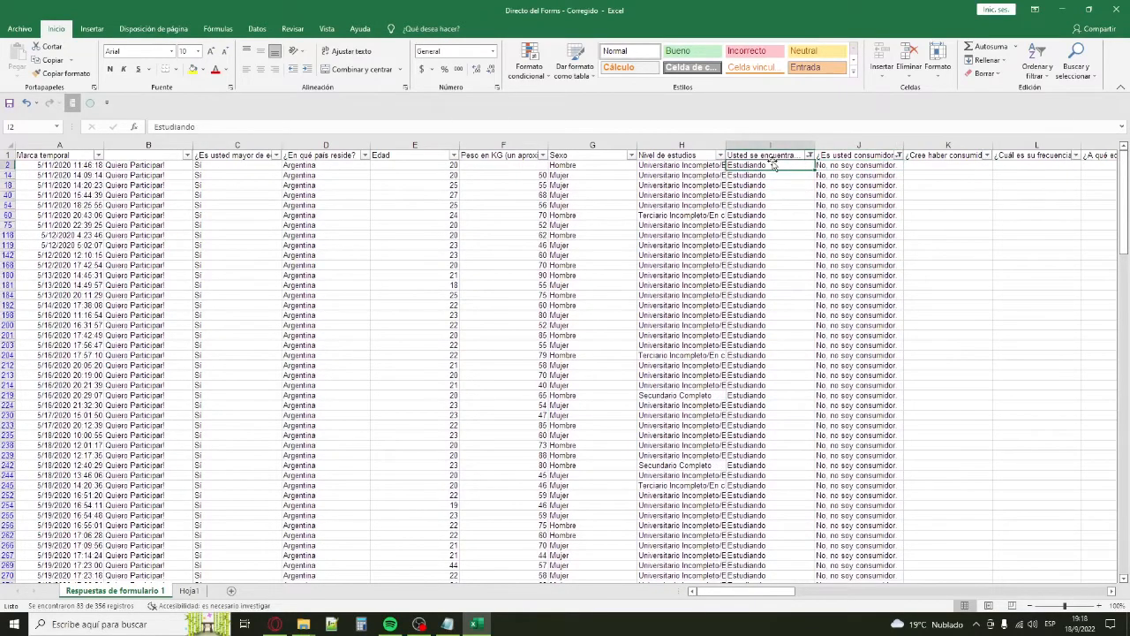
{"action": "left_click", "coordinate": [799, 143]}
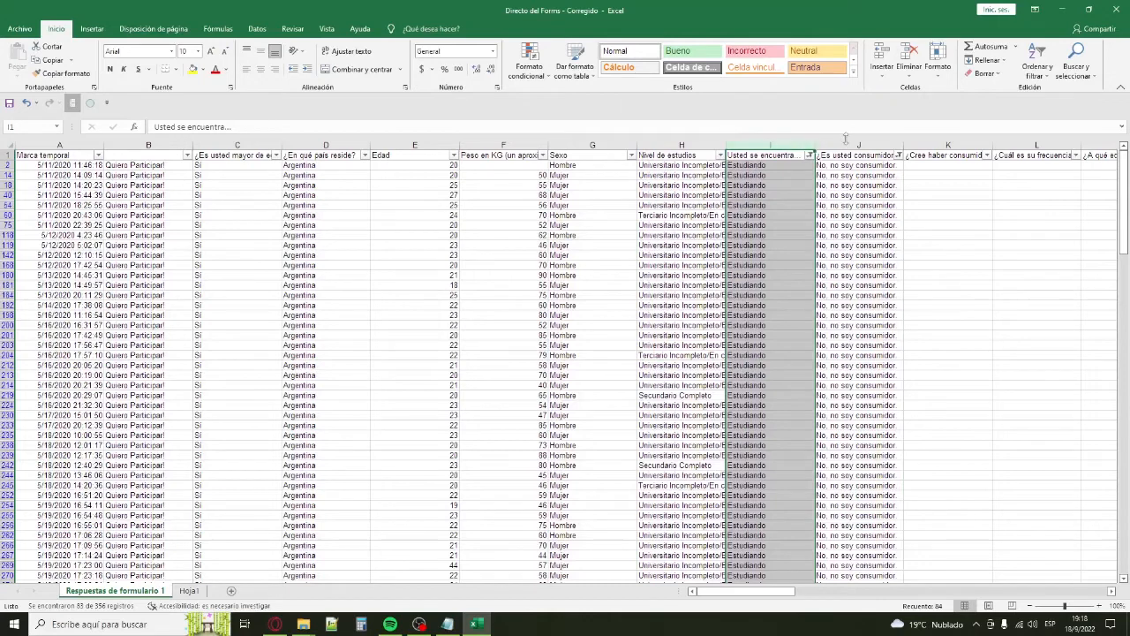
Reset the column J consumer filter to include all answers.
{"action": "left_click", "coordinate": [898, 155]}
{"action": "left_click", "coordinate": [781, 285]}
{"action": "left_click", "coordinate": [828, 393]}
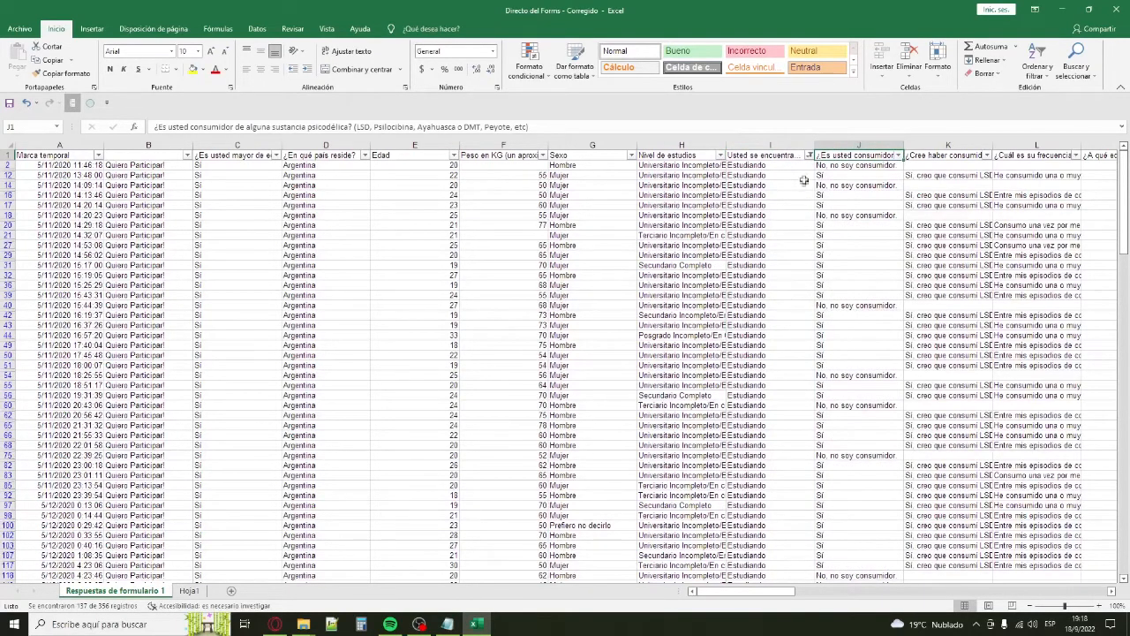
Change the column I filter from Estudiando to show only Trabajando.
{"action": "left_click", "coordinate": [777, 143]}
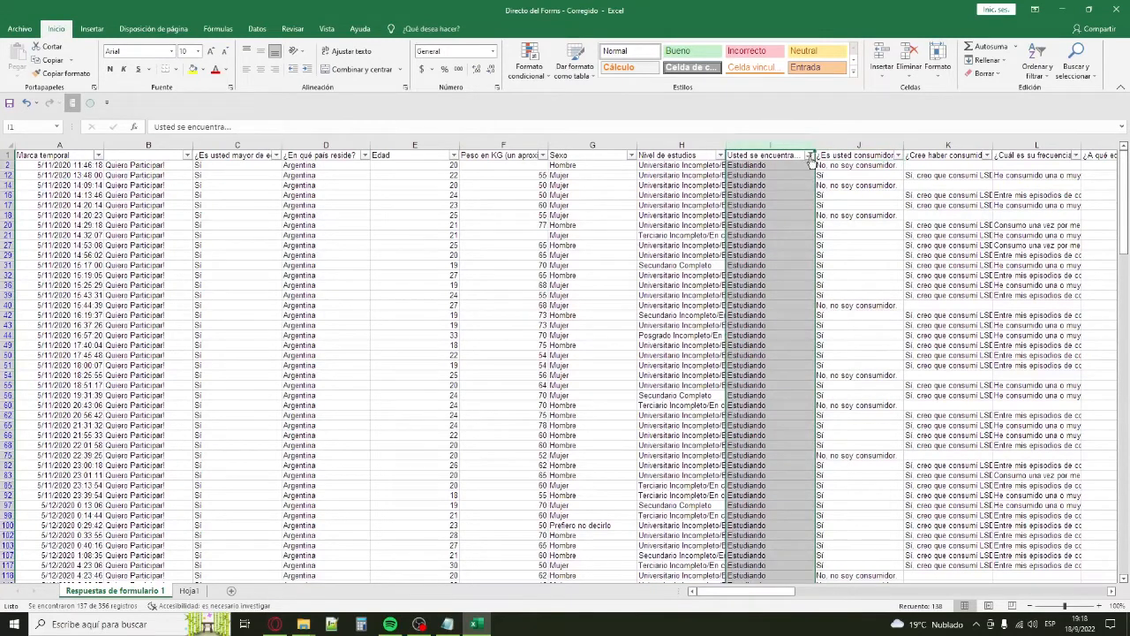
{"action": "left_click", "coordinate": [809, 155]}
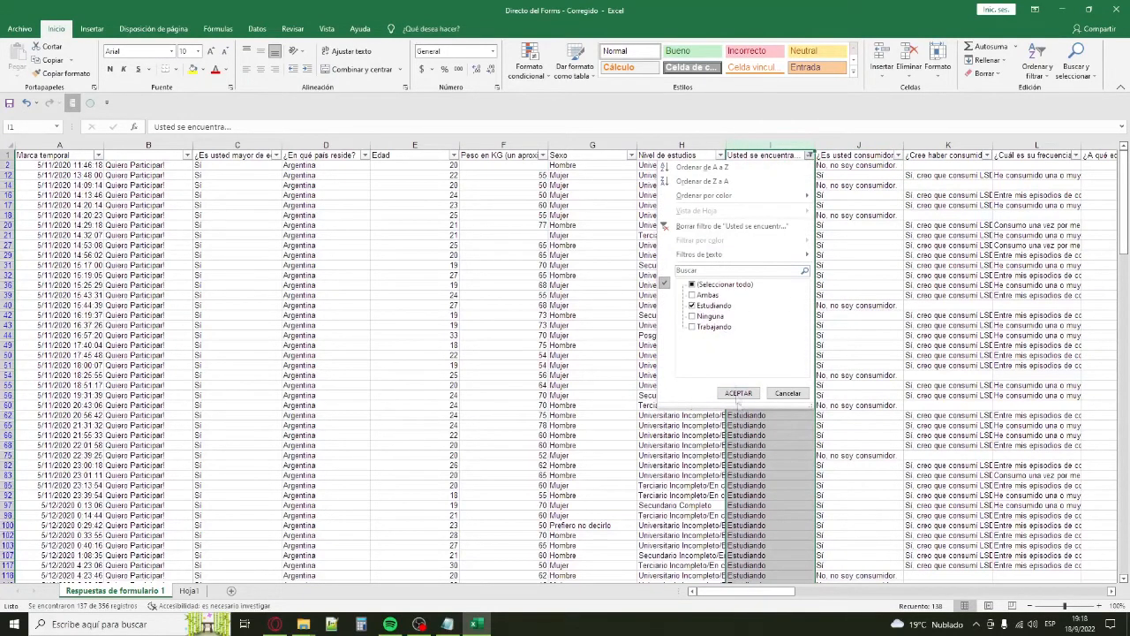
{"action": "left_click", "coordinate": [724, 307]}
{"action": "left_click", "coordinate": [723, 328]}
{"action": "left_click", "coordinate": [739, 393]}
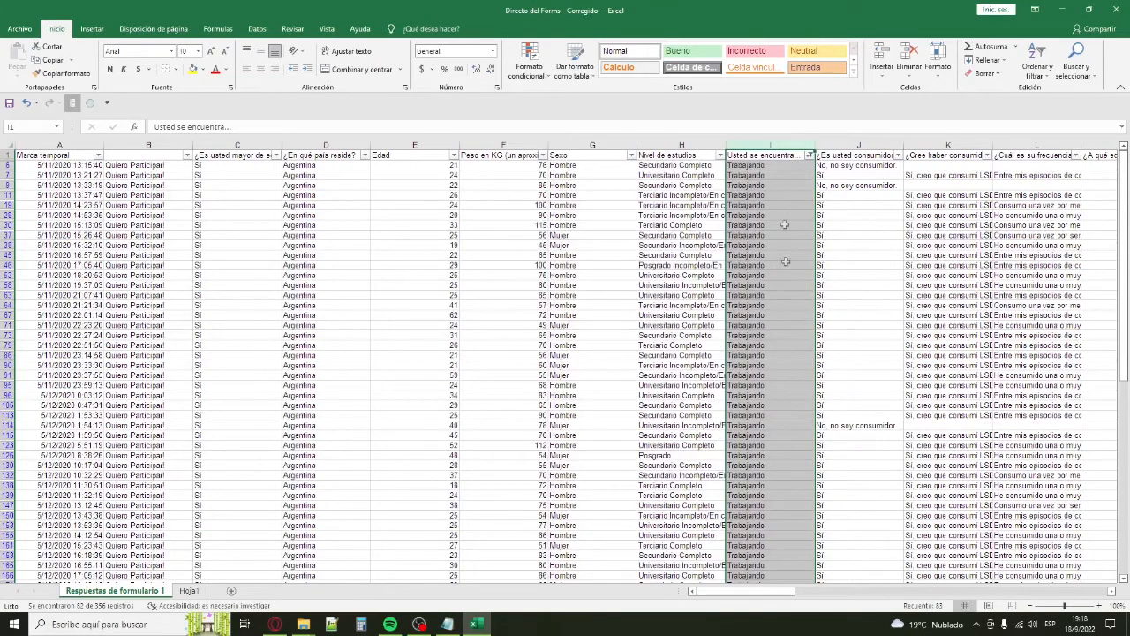
Select all answers in the column I filter so that every survey record is shown.
{"action": "left_click", "coordinate": [809, 156]}
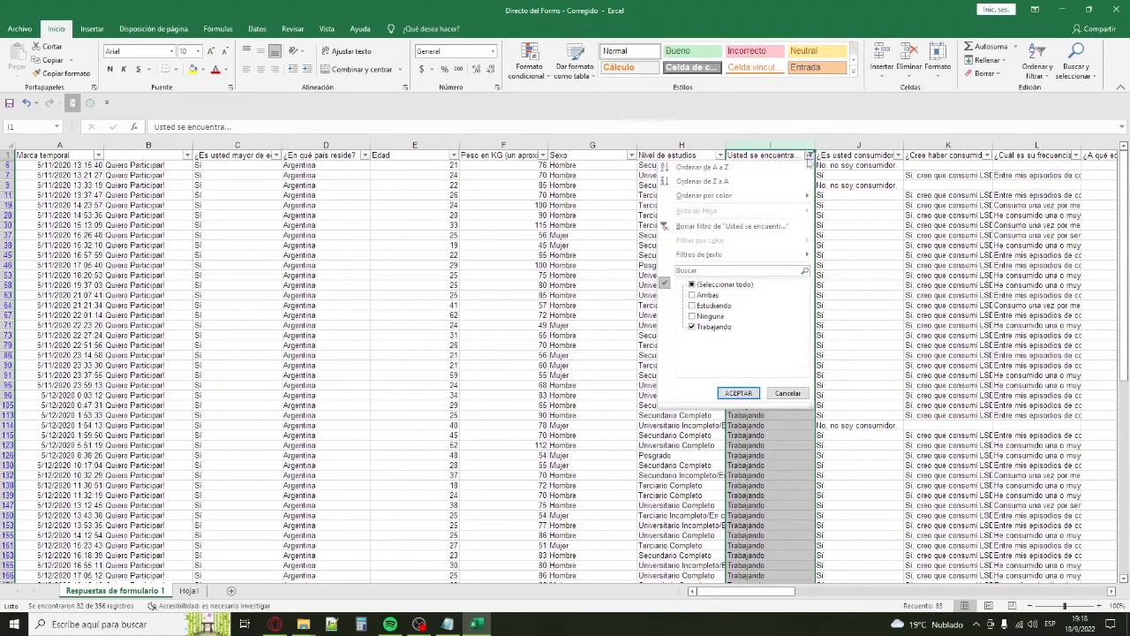
{"action": "left_click", "coordinate": [717, 284]}
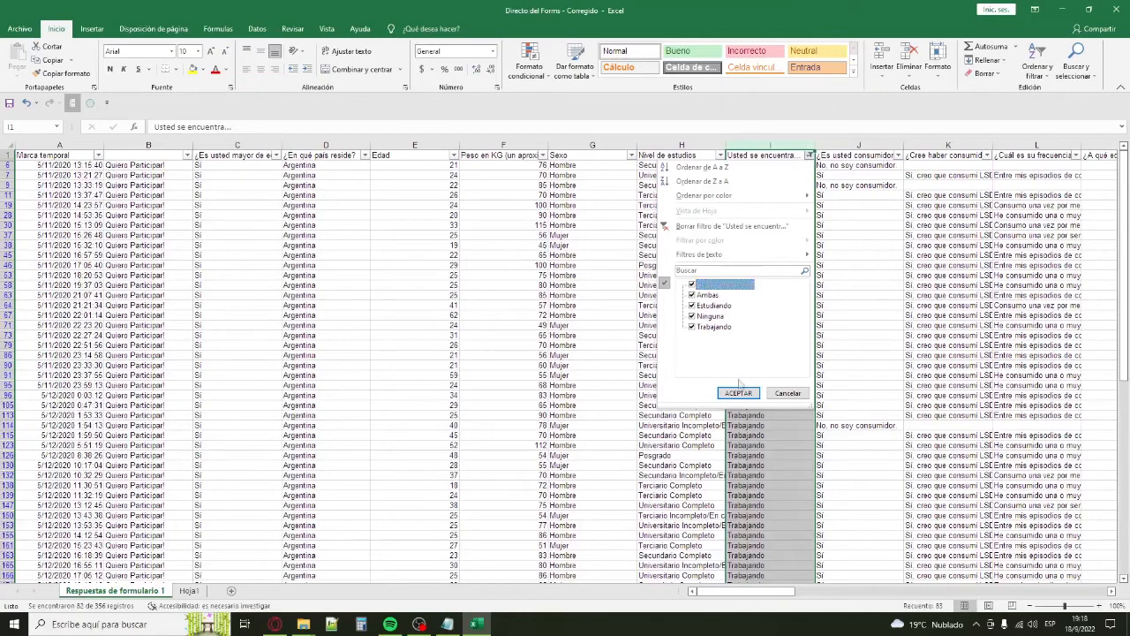
{"action": "left_click", "coordinate": [738, 392]}
{"action": "left_click", "coordinate": [498, 265]}
{"action": "left_click", "coordinate": [256, 248]}
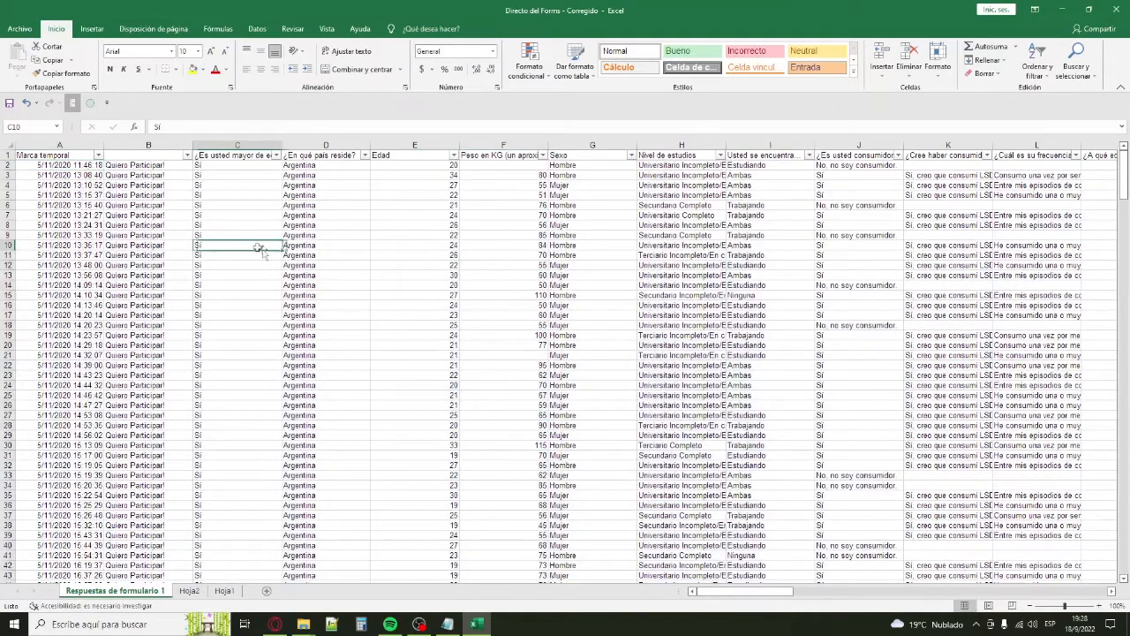
Look through the Respuestas de formulario 1, Hoja1 and Hoja2 sheets, ending on cell B3 of the blank Hoja2.
{"action": "left_click", "coordinate": [65, 164]}
{"action": "left_click", "coordinate": [193, 590]}
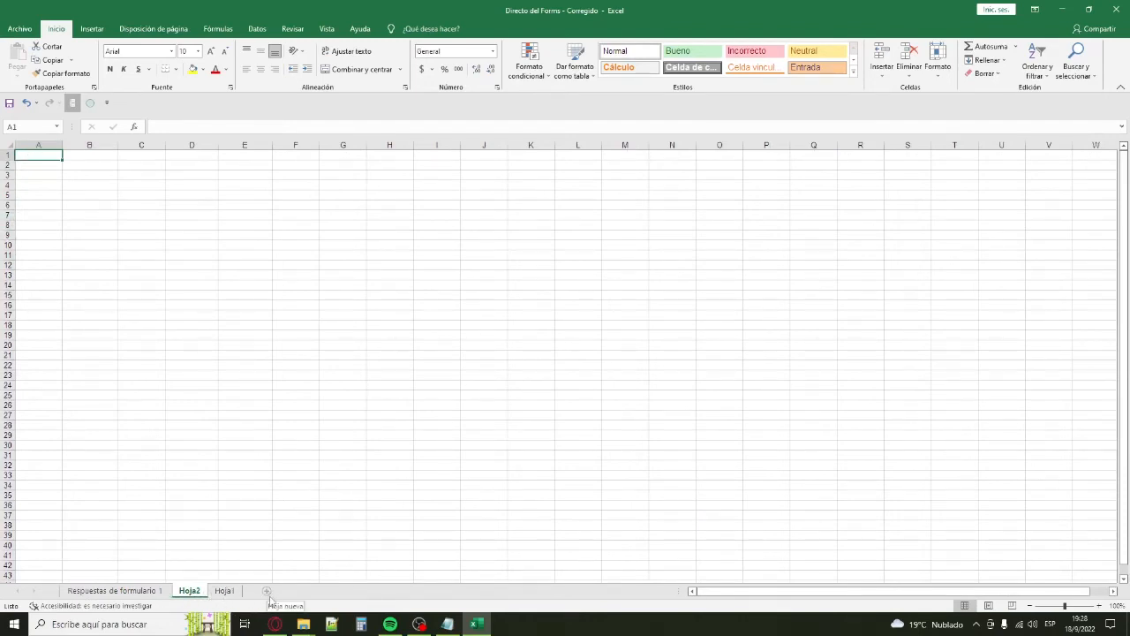
{"action": "left_click", "coordinate": [225, 590]}
{"action": "left_click", "coordinate": [141, 591]}
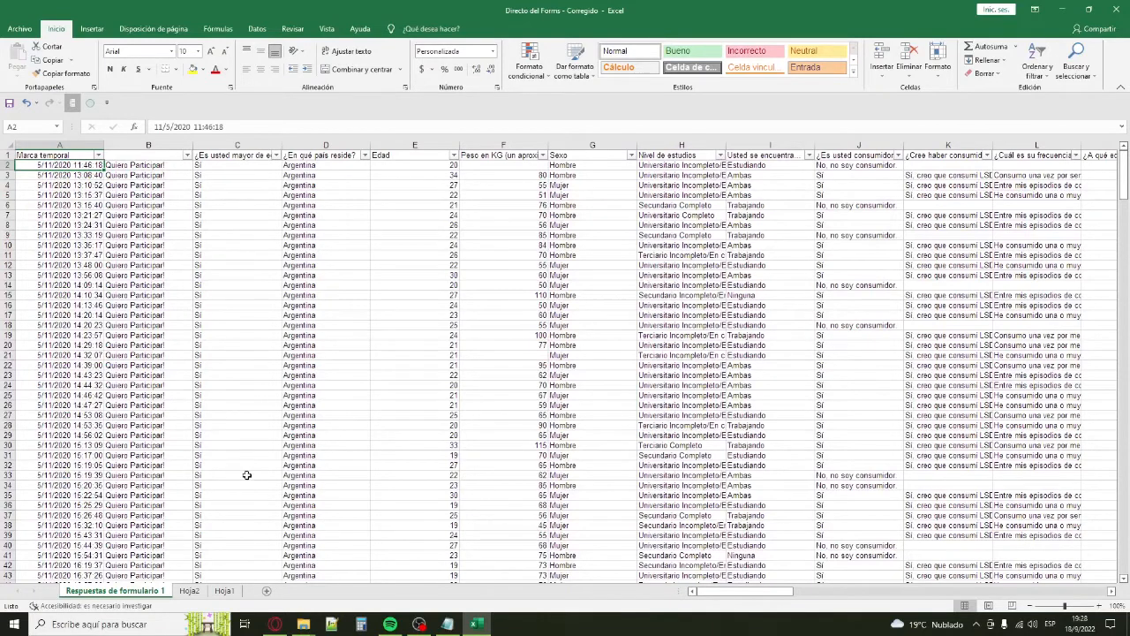
{"action": "left_click", "coordinate": [190, 591]}
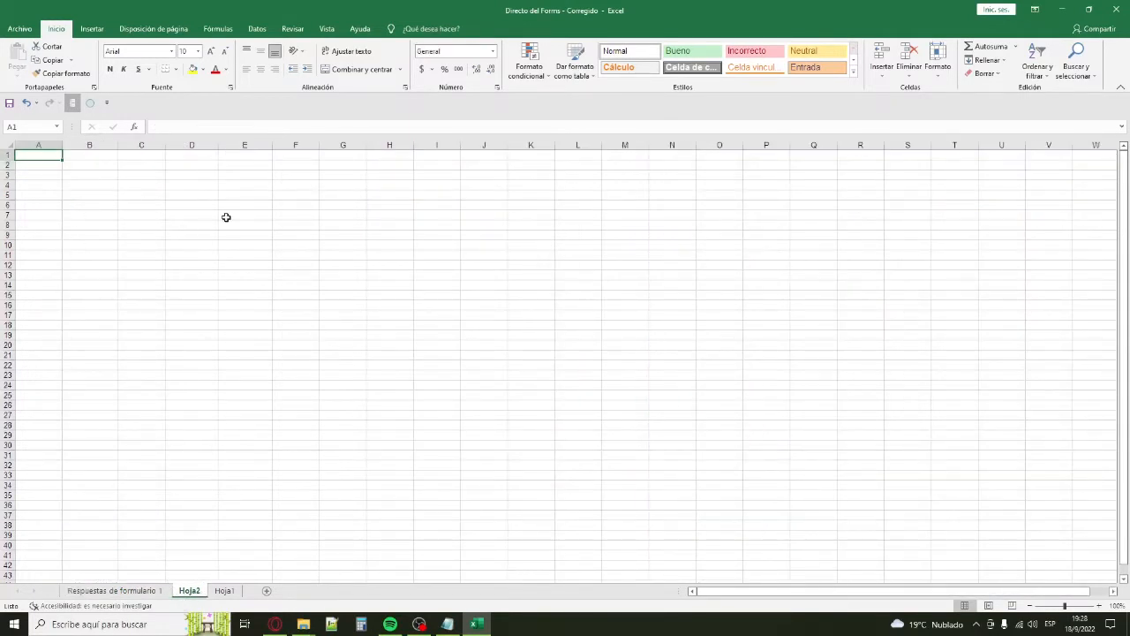
{"action": "left_click", "coordinate": [85, 174]}
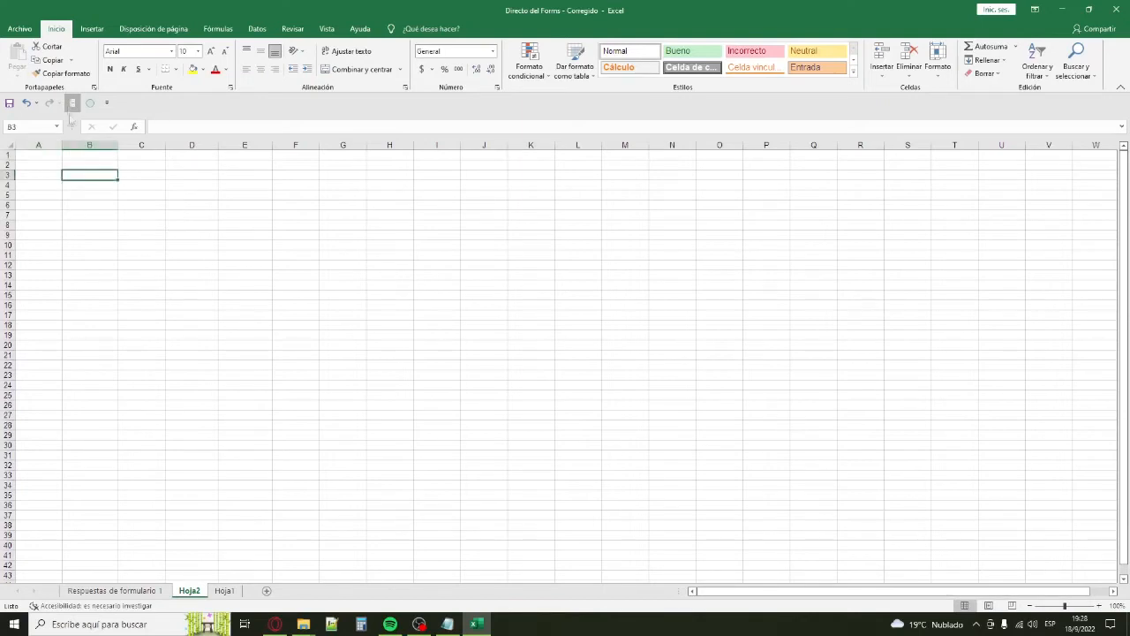
Try to insert a pivot table at cell B2 of Hoja2 from the range A1:AX357 of Respuestas de formulario 1.
{"action": "left_click", "coordinate": [80, 165]}
{"action": "left_click", "coordinate": [91, 30]}
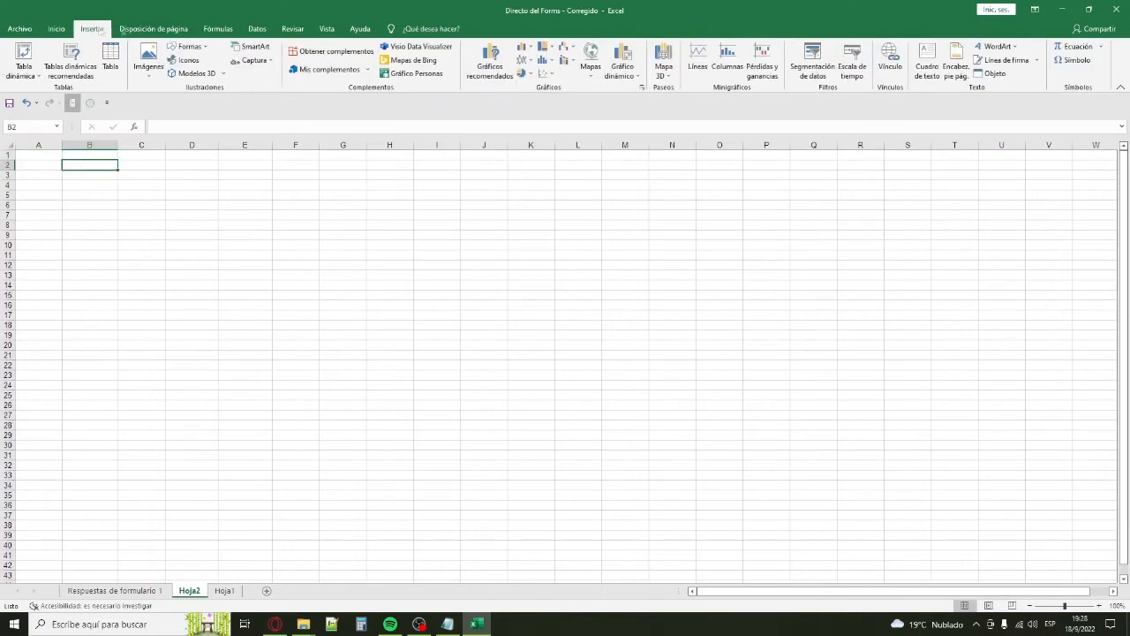
{"action": "left_click", "coordinate": [24, 55]}
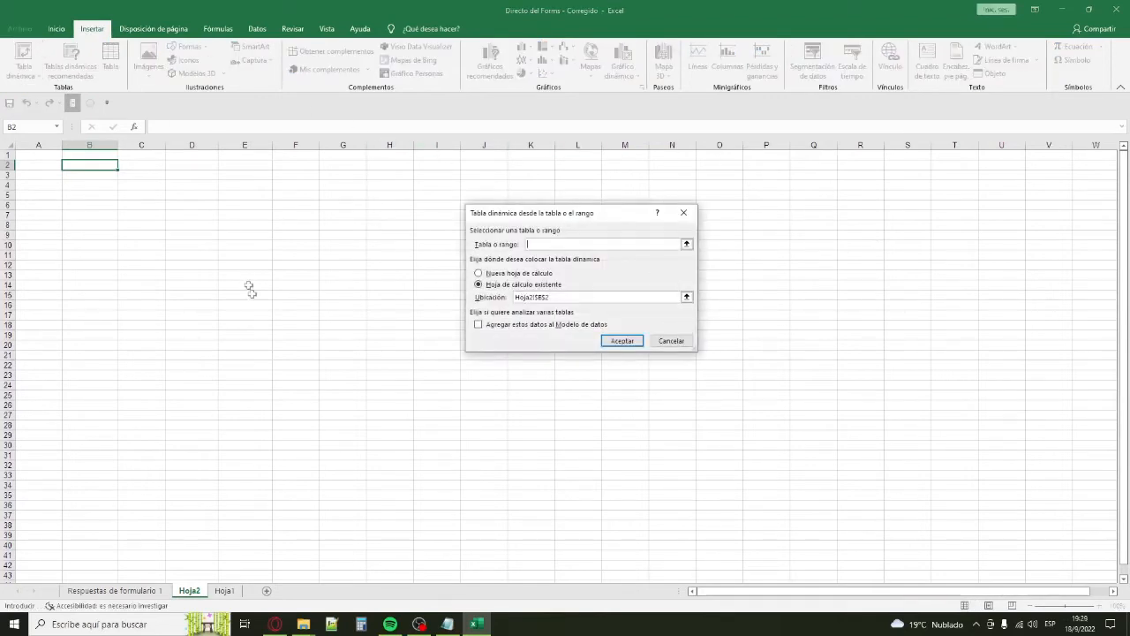
{"action": "left_click", "coordinate": [94, 589]}
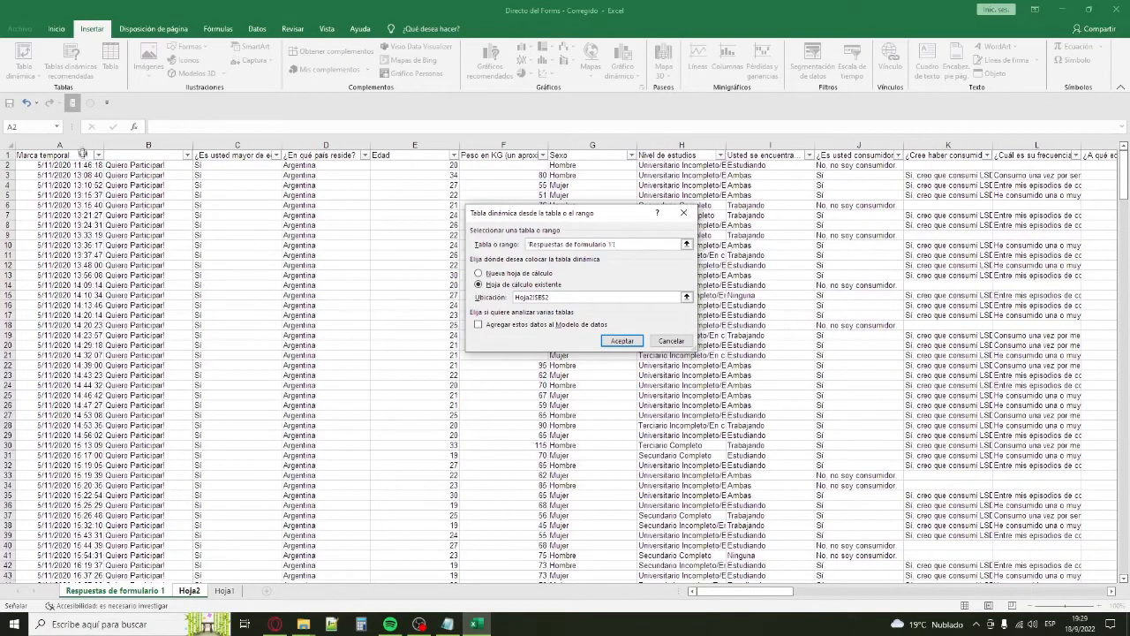
{"action": "left_click_drag", "start_coordinate": [84, 155], "coordinate": [967, 565]}
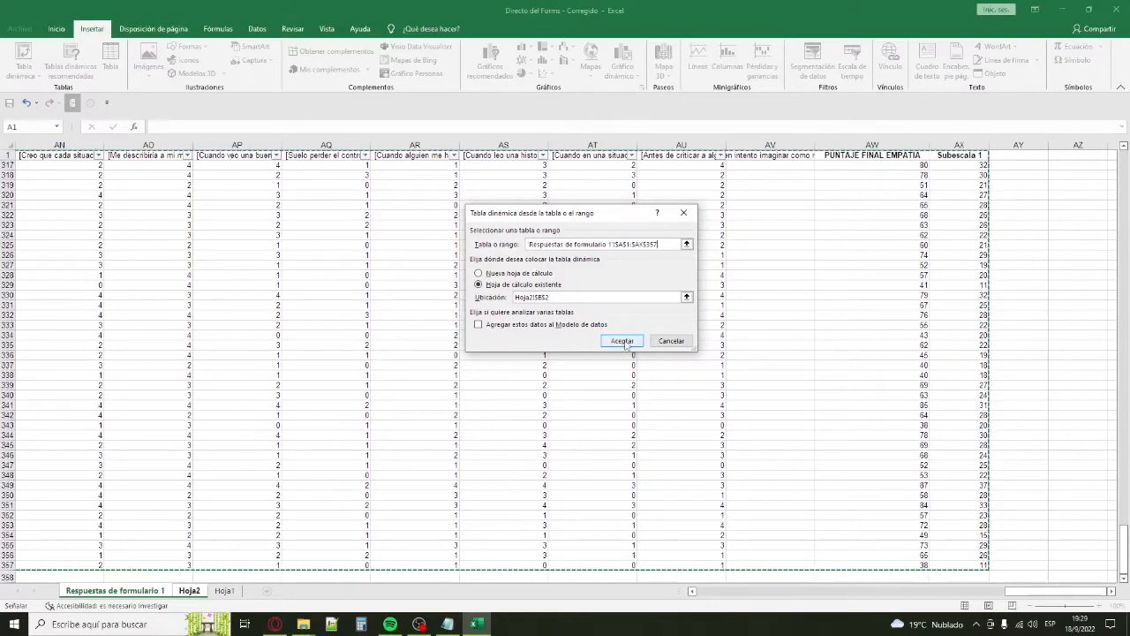
{"action": "left_click", "coordinate": [623, 342]}
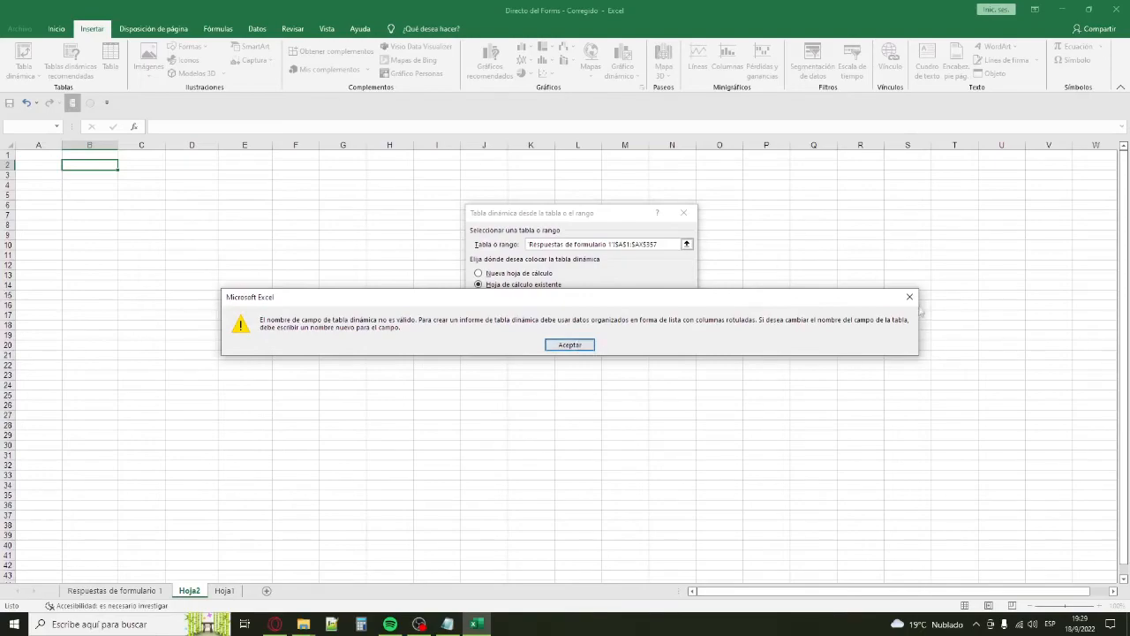
{"action": "left_click", "coordinate": [569, 344]}
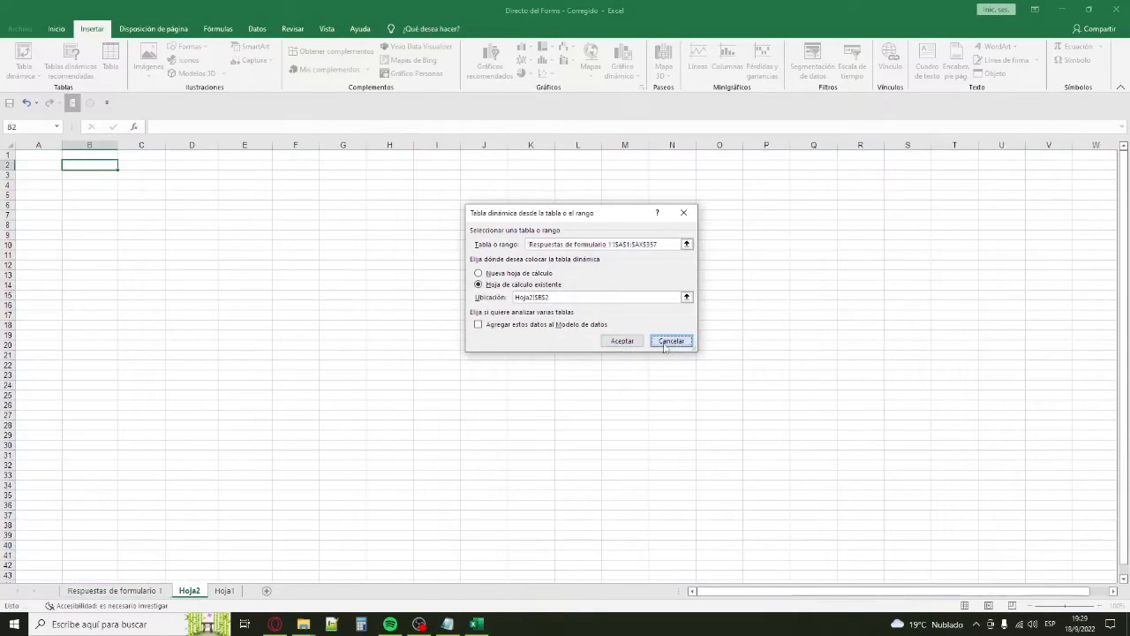
{"action": "left_click", "coordinate": [669, 340]}
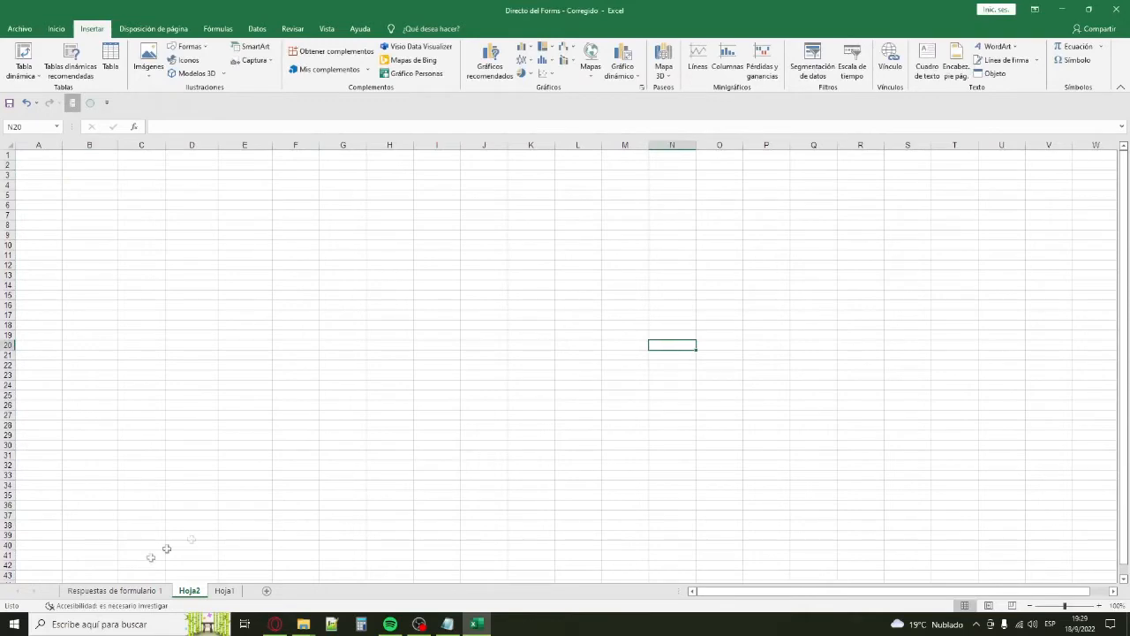
Give the unlabelled column B on Respuestas de formulario 1 the header Consentimiento.
{"action": "left_click", "coordinate": [141, 589]}
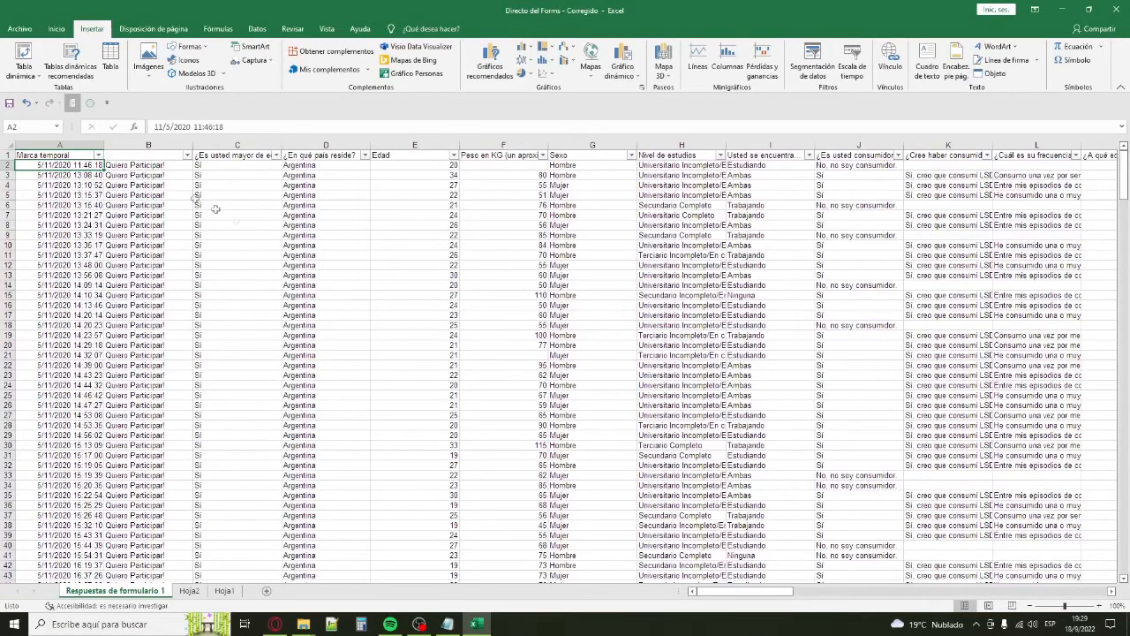
{"action": "left_click", "coordinate": [329, 327]}
{"action": "left_click", "coordinate": [163, 157]}
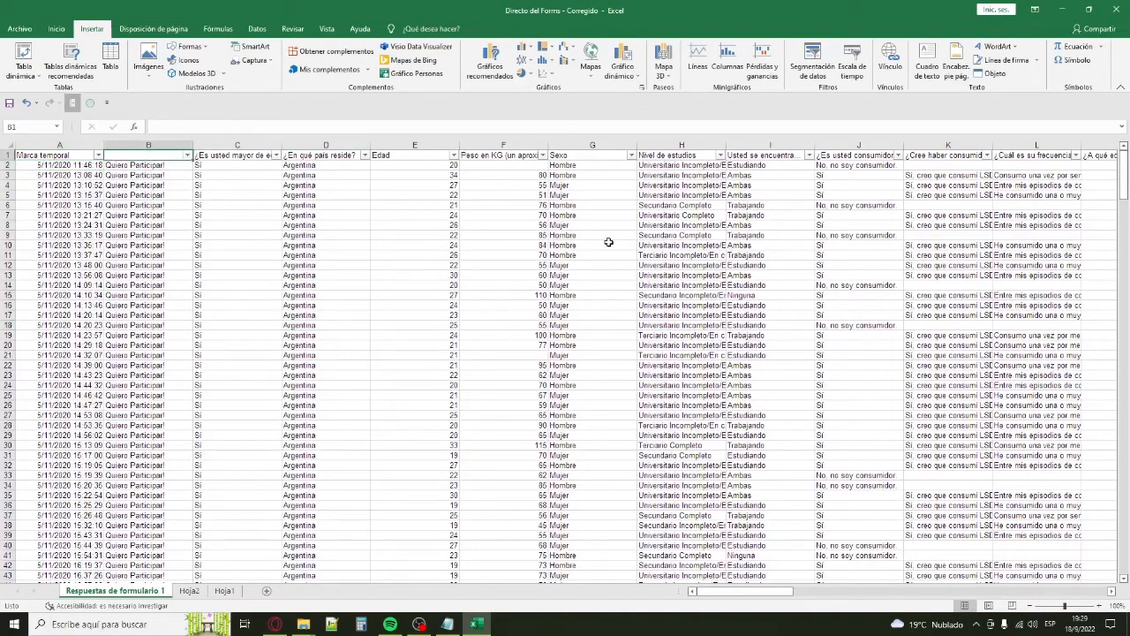
{"action": "type", "text": "Consentimiento"}
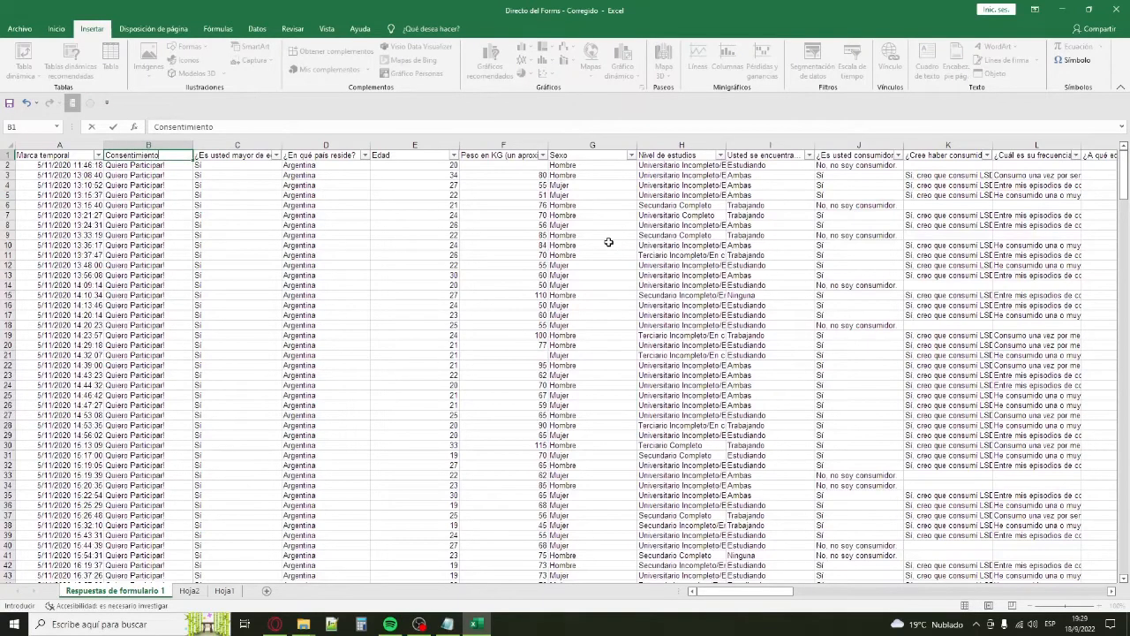
{"action": "key", "text": "Return"}
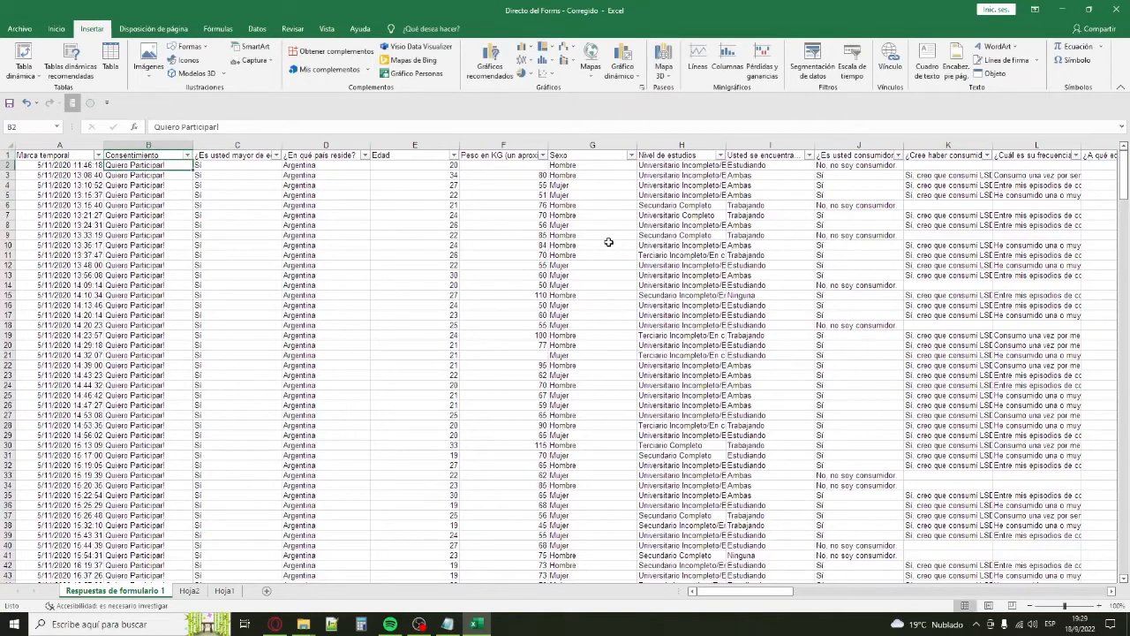
Delete the empty column AV before PUNTAJE FINAL EMPATÍA and return to the start of the response sheet.
{"action": "left_click_drag", "start_coordinate": [720, 591], "coordinate": [1042, 546]}
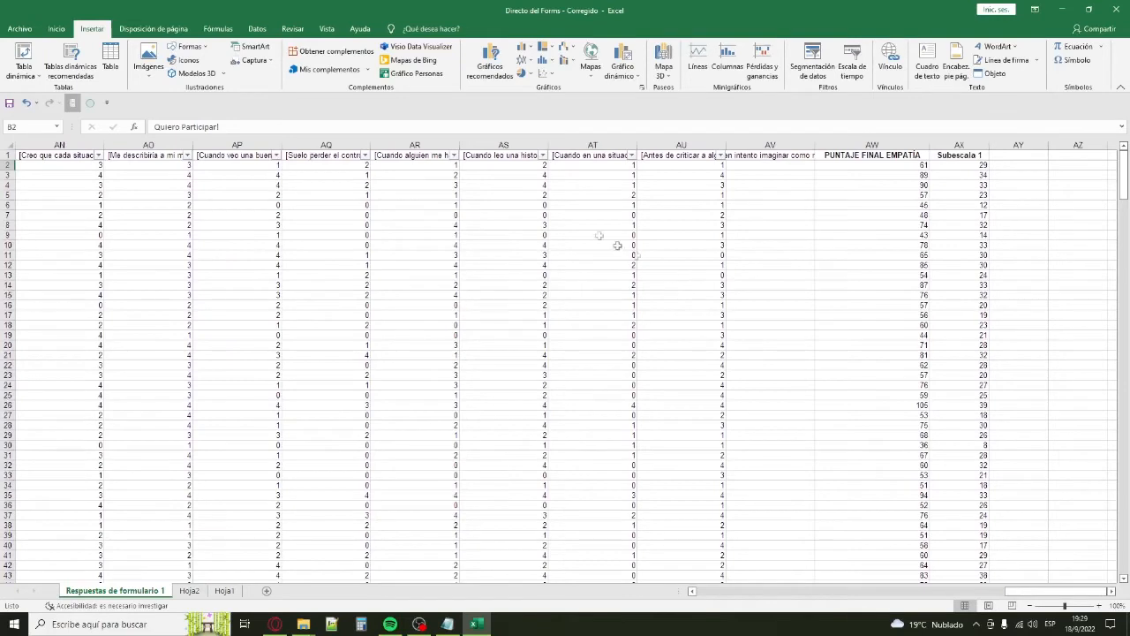
{"action": "left_click", "coordinate": [769, 140]}
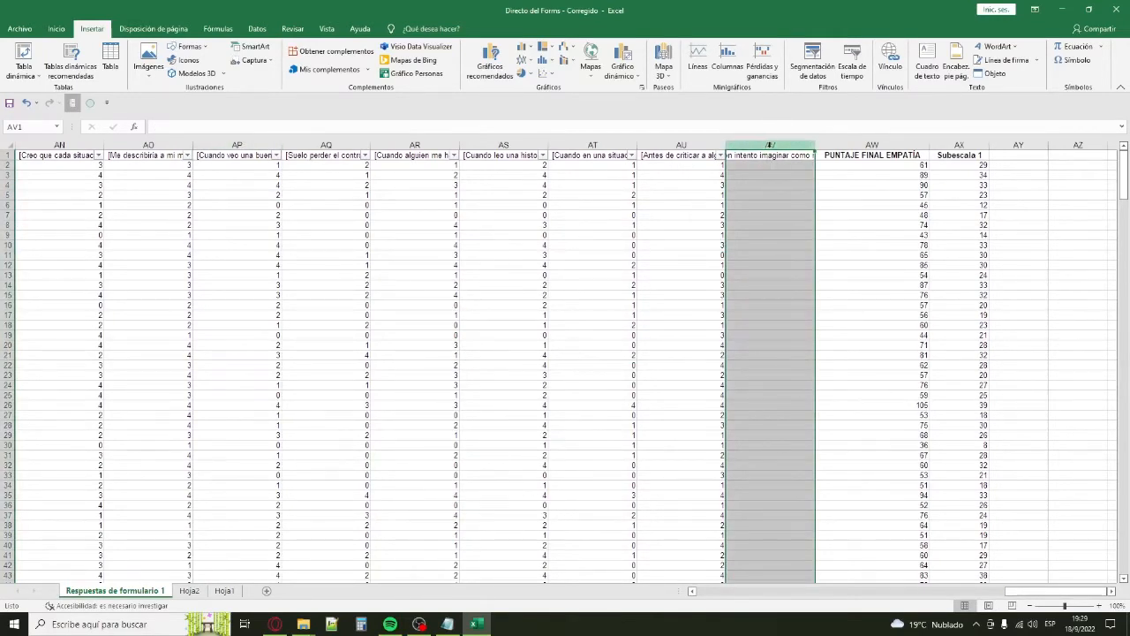
{"action": "right_click", "coordinate": [770, 149]}
{"action": "left_click", "coordinate": [802, 263]}
{"action": "left_click_drag", "start_coordinate": [1043, 592], "coordinate": [720, 587]}
{"action": "key", "text": "ctrl+Home"}
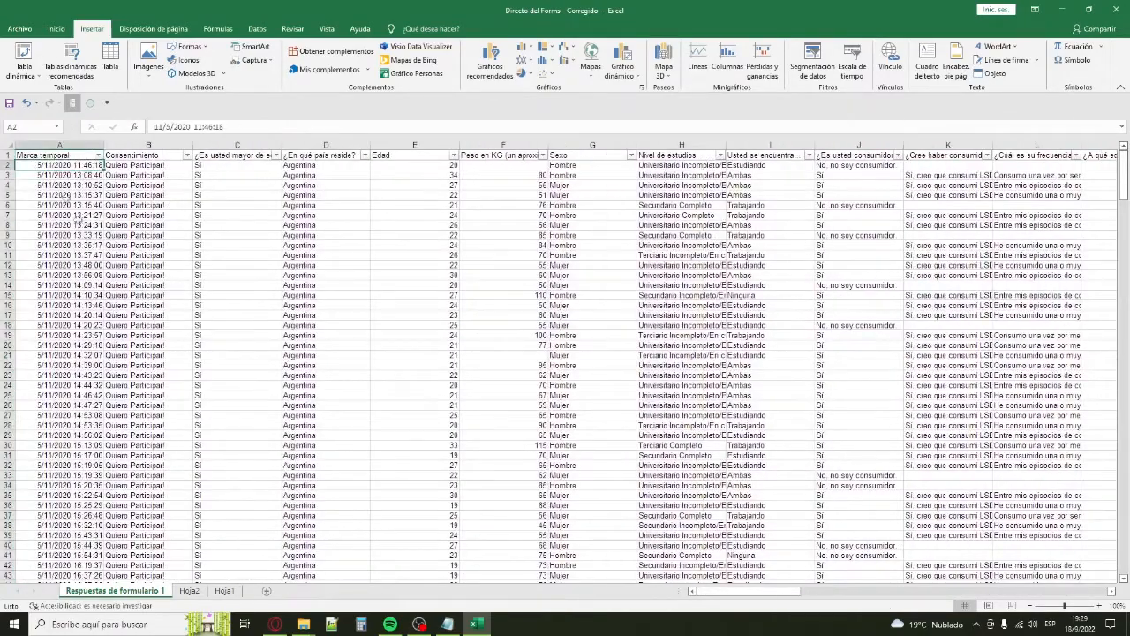
Insert a pivot table at cell B2 of Hoja2 using the range A1:AW357 of Respuestas de formulario 1.
{"action": "left_click", "coordinate": [189, 590]}
{"action": "left_click", "coordinate": [79, 164]}
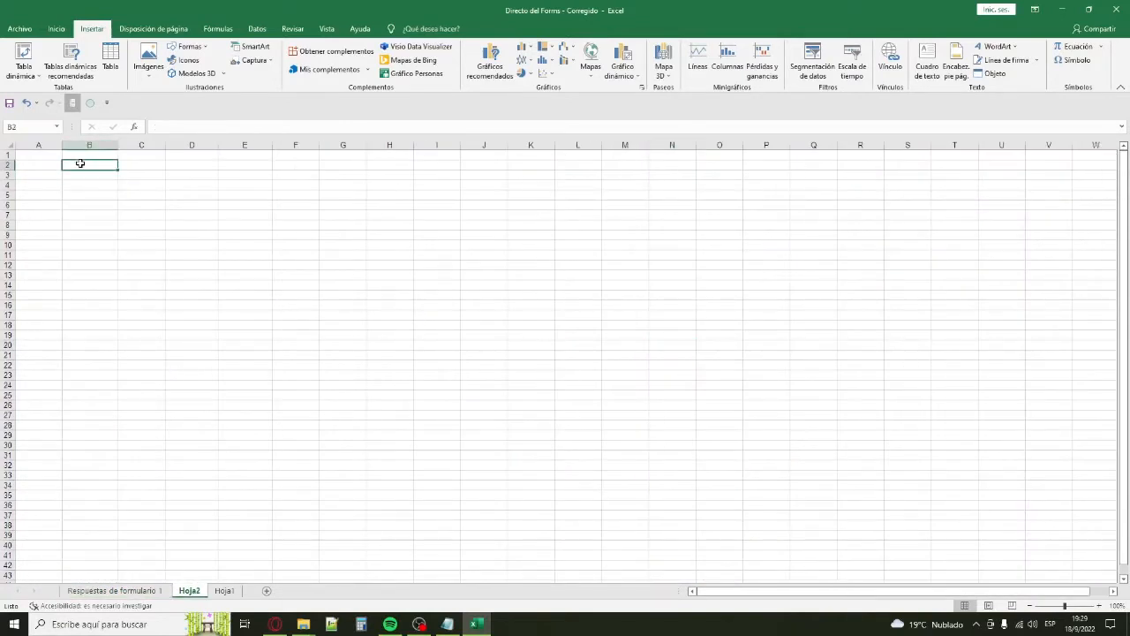
{"action": "left_click", "coordinate": [23, 64]}
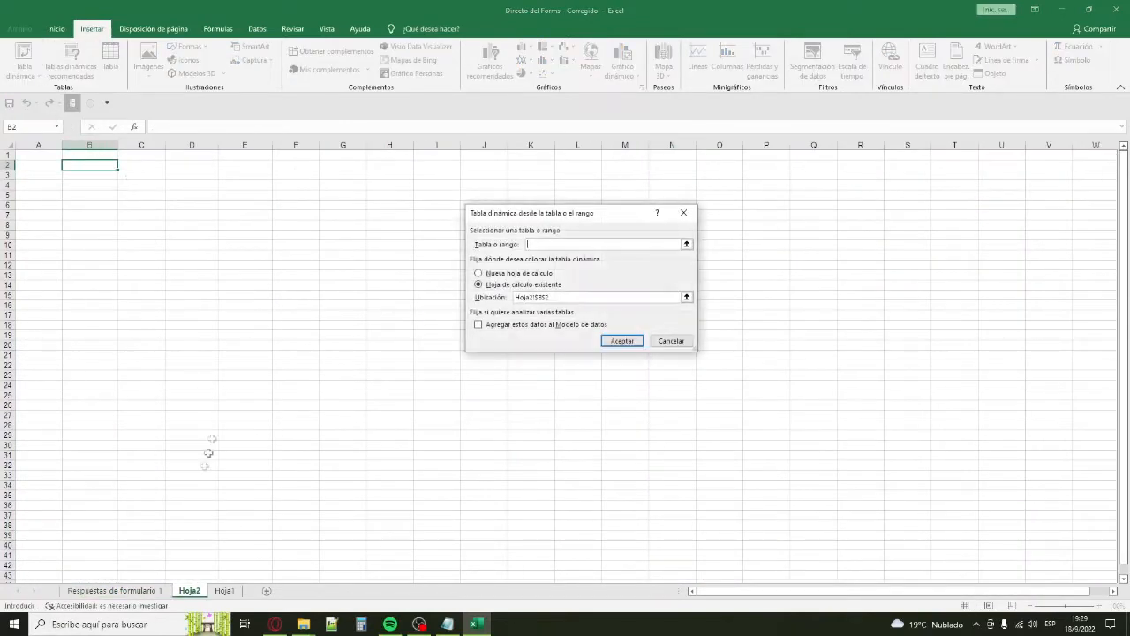
{"action": "left_click", "coordinate": [115, 590]}
{"action": "left_click_drag", "start_coordinate": [54, 159], "coordinate": [962, 546]}
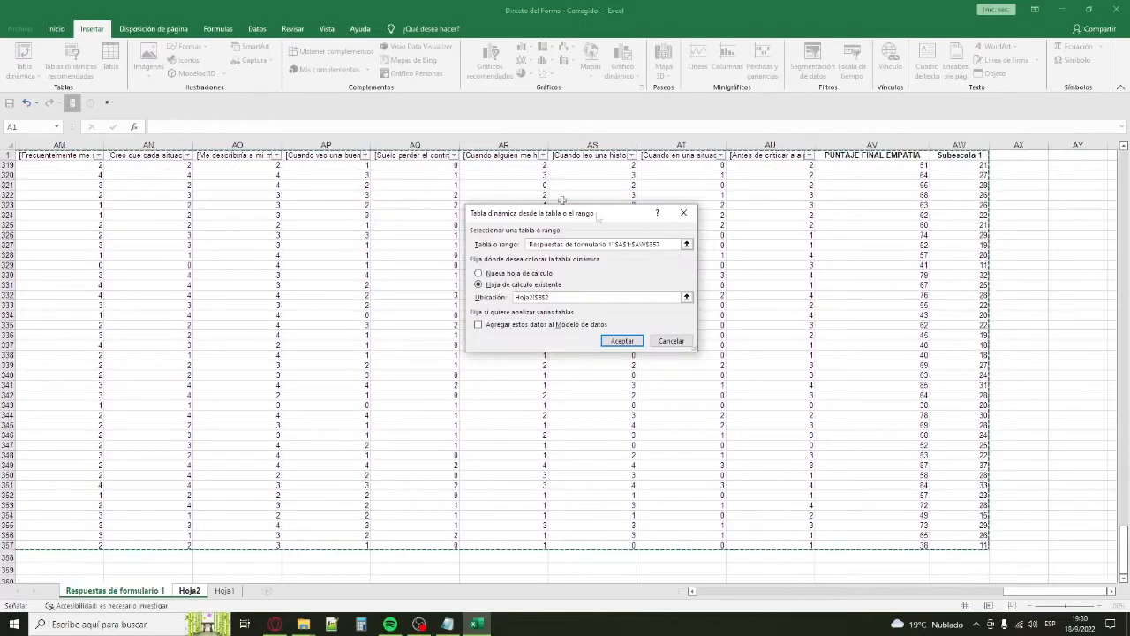
{"action": "left_click", "coordinate": [621, 341]}
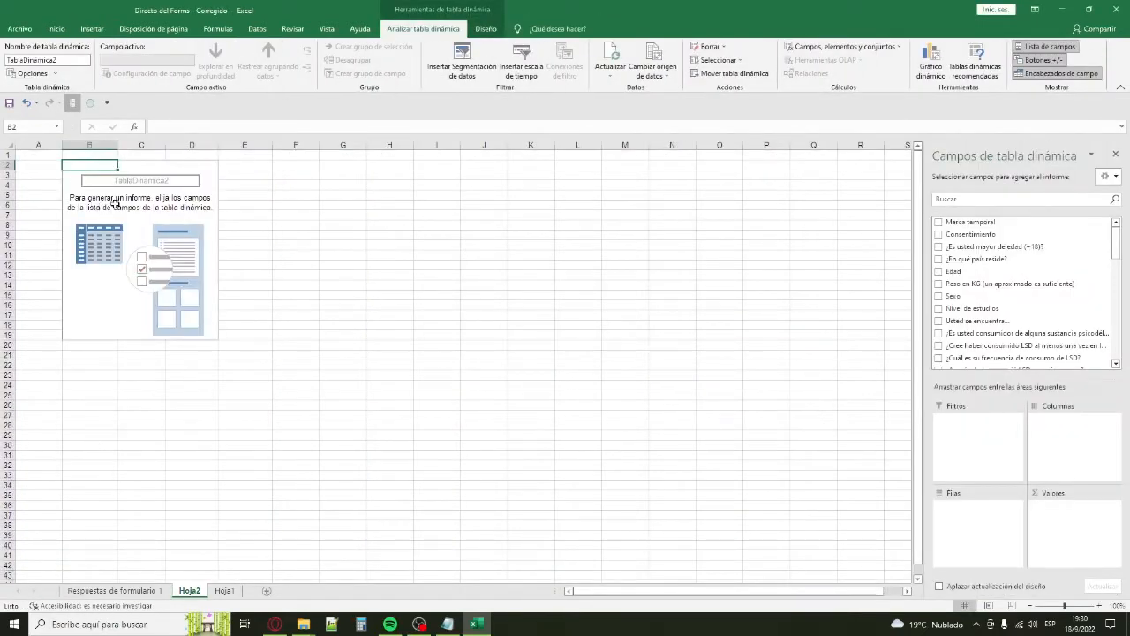
{"action": "left_click", "coordinate": [392, 244]}
{"action": "left_click", "coordinate": [137, 191]}
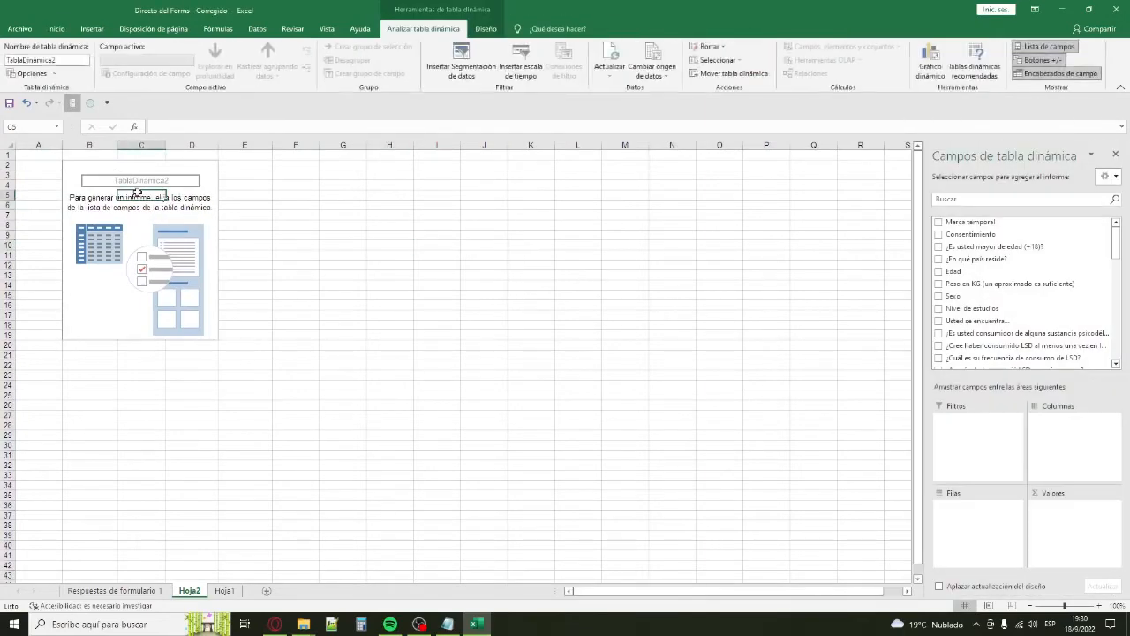
Add the PUNTAJE FINAL EMPATÍA field to the pivot table's values.
{"action": "scroll", "coordinate": [1059, 338], "scroll_direction": "down", "scroll_amount": 10}
{"action": "scroll", "coordinate": [1070, 316], "scroll_direction": "up", "scroll_amount": 10}
{"action": "scroll", "coordinate": [1068, 308], "scroll_direction": "down", "scroll_amount": 8}
{"action": "scroll", "coordinate": [1060, 301], "scroll_direction": "up", "scroll_amount": 7}
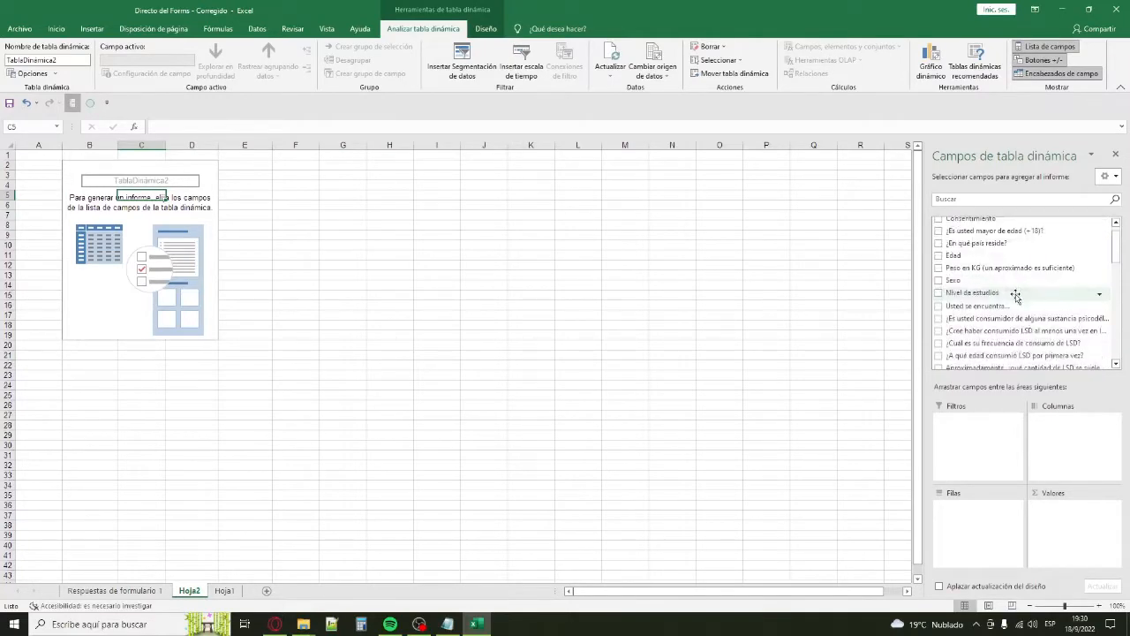
{"action": "scroll", "coordinate": [1016, 295], "scroll_direction": "up", "scroll_amount": 1}
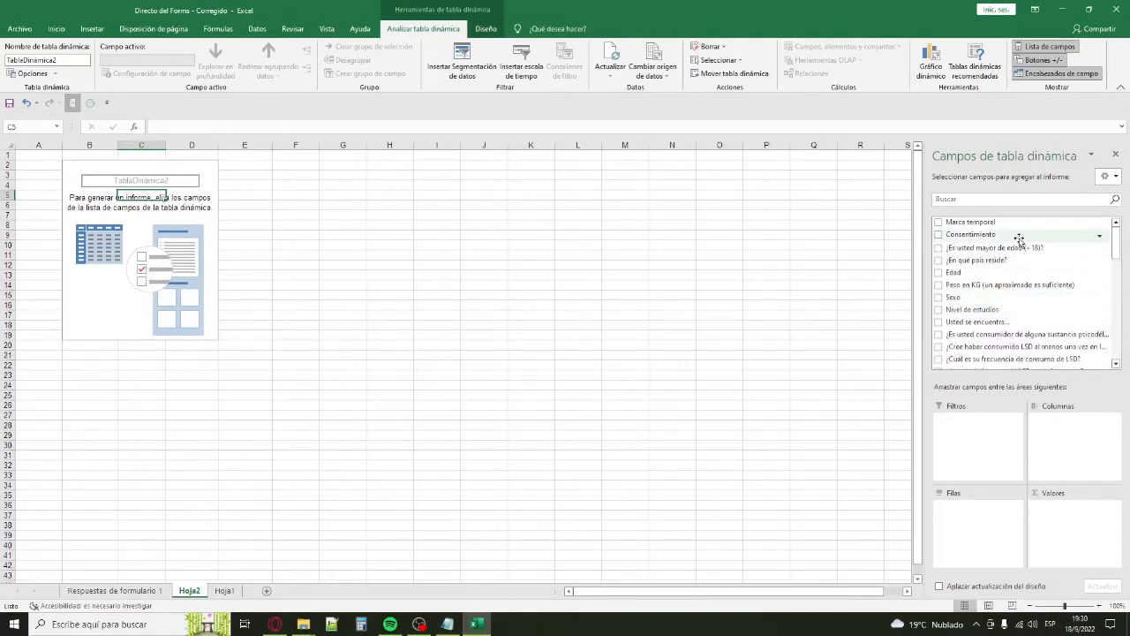
{"action": "scroll", "coordinate": [1004, 260], "scroll_direction": "down", "scroll_amount": 10}
{"action": "left_click_drag", "start_coordinate": [1120, 313], "coordinate": [1118, 347]}
{"action": "left_click_drag", "start_coordinate": [967, 336], "coordinate": [1073, 523]}
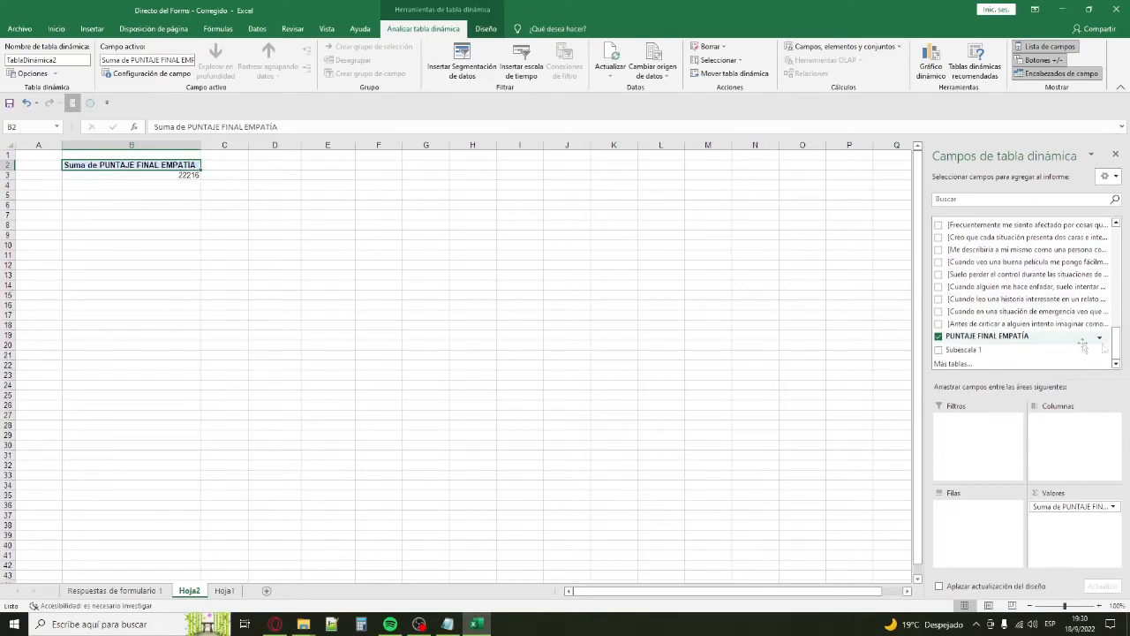
Set the psychedelic substance consumer question as the pivot table's columns and Sexo as its rows.
{"action": "left_click", "coordinate": [1117, 351]}
{"action": "left_click_drag", "start_coordinate": [1117, 352], "coordinate": [1117, 244]}
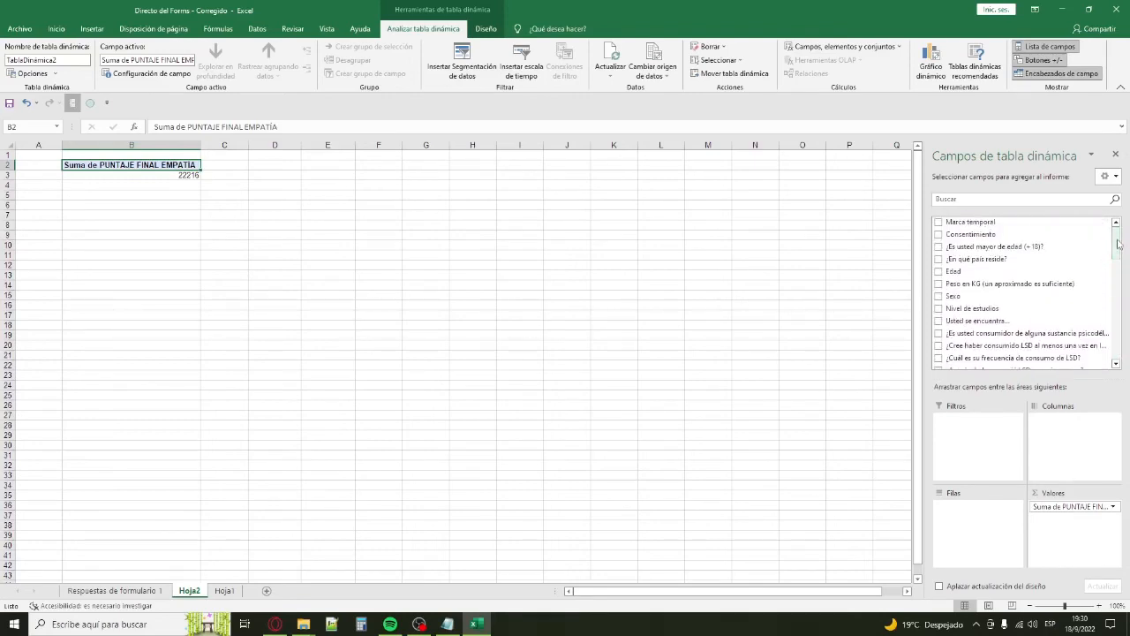
{"action": "left_click_drag", "start_coordinate": [1011, 333], "coordinate": [1079, 439]}
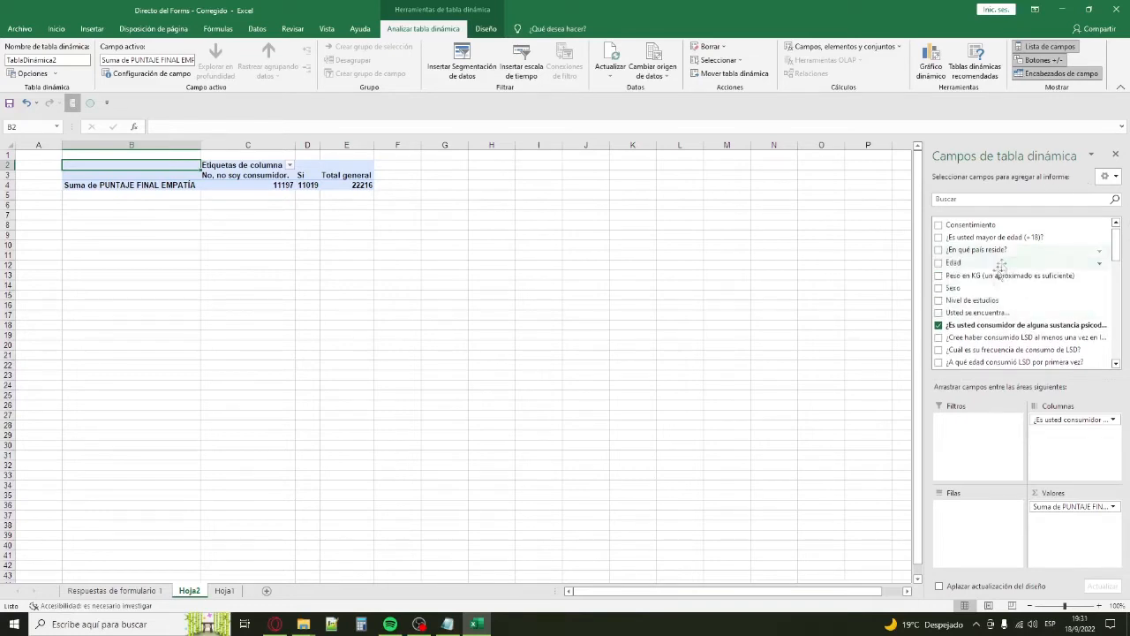
{"action": "left_click_drag", "start_coordinate": [978, 286], "coordinate": [976, 526]}
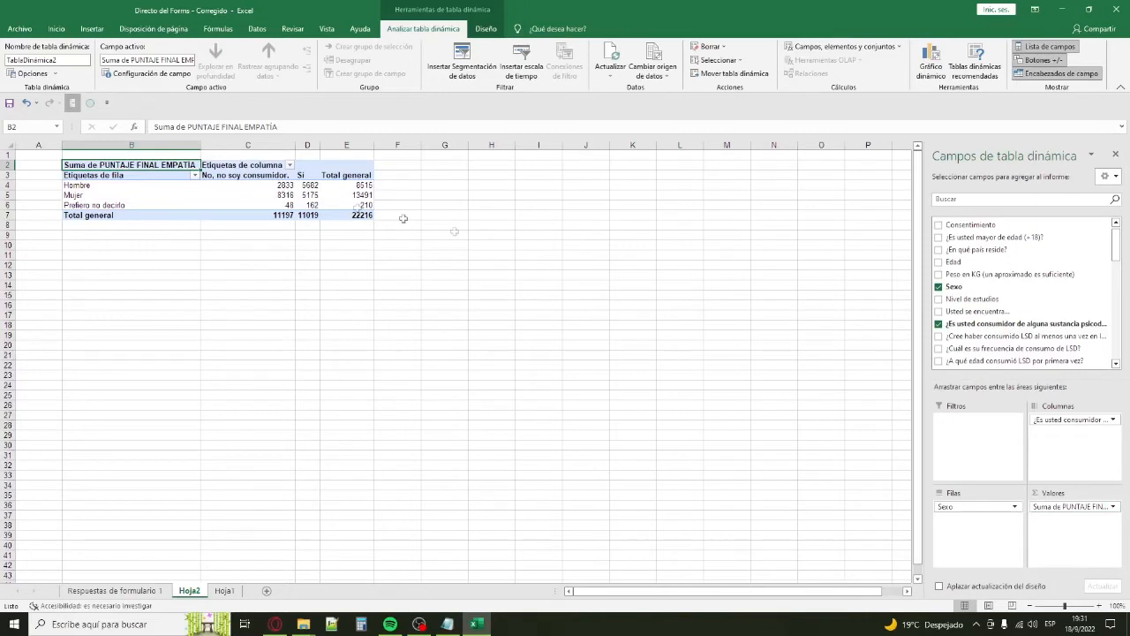
{"action": "left_click", "coordinate": [1050, 507]}
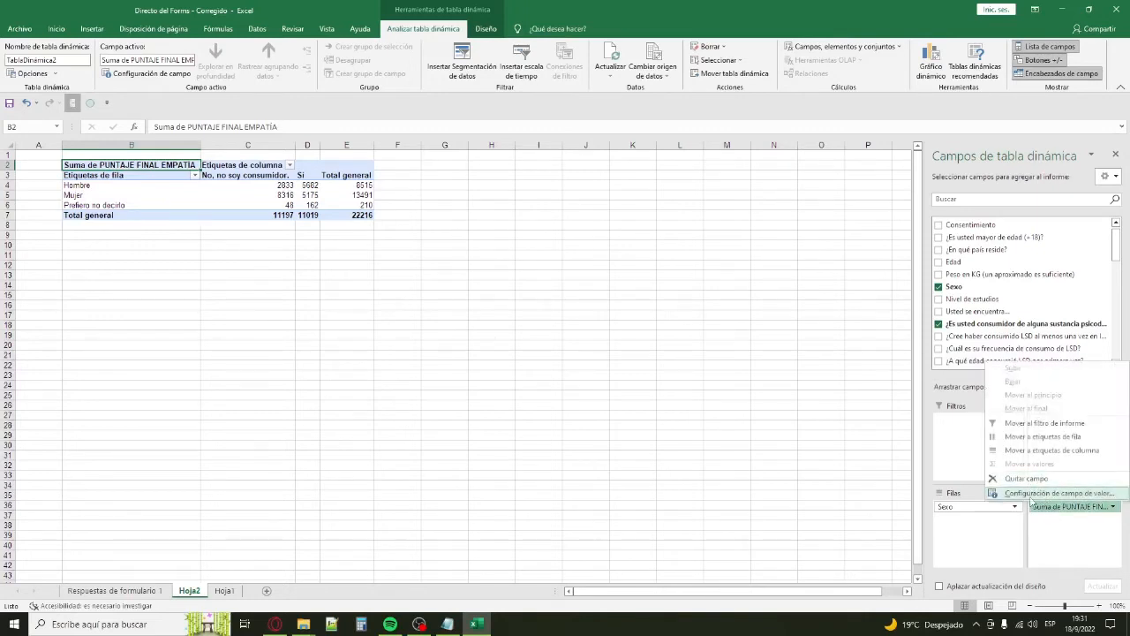
{"action": "left_click", "coordinate": [1040, 494]}
{"action": "left_click", "coordinate": [467, 277]}
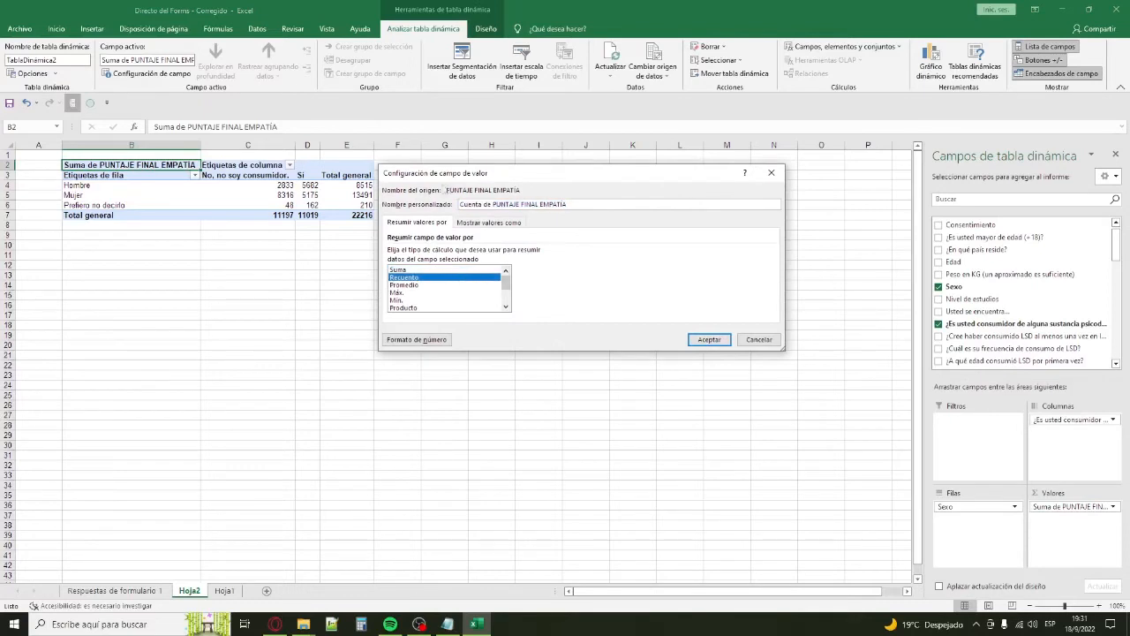
{"action": "left_click", "coordinate": [758, 340]}
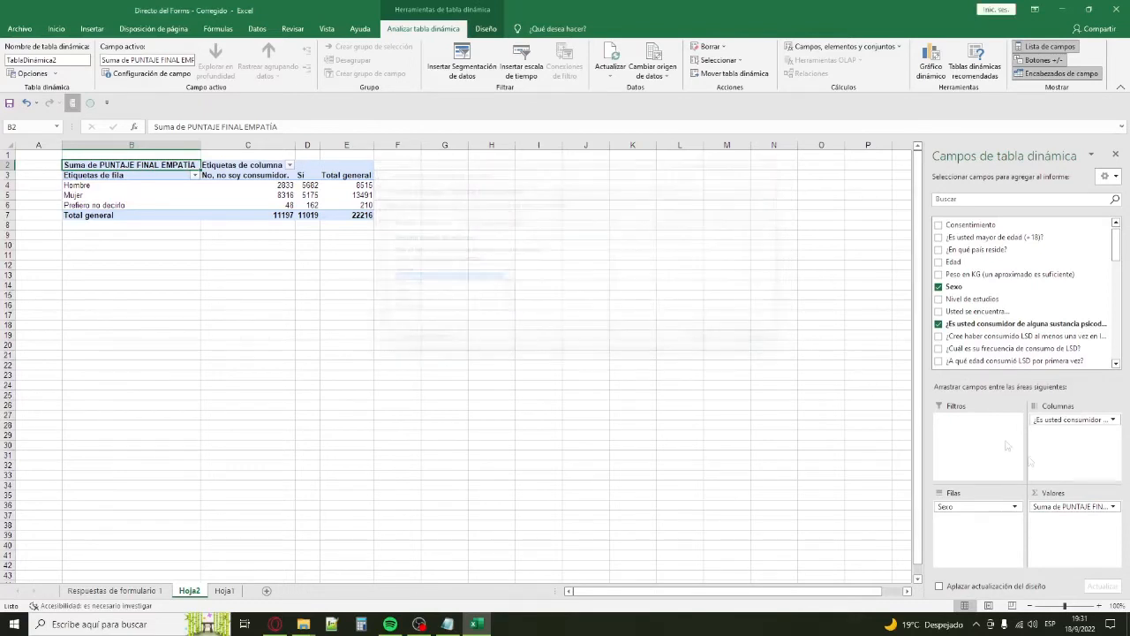
Summarize the PUNTAJE FINAL EMPATÍA values in the pivot table by Recuento.
{"action": "left_click", "coordinate": [1061, 507]}
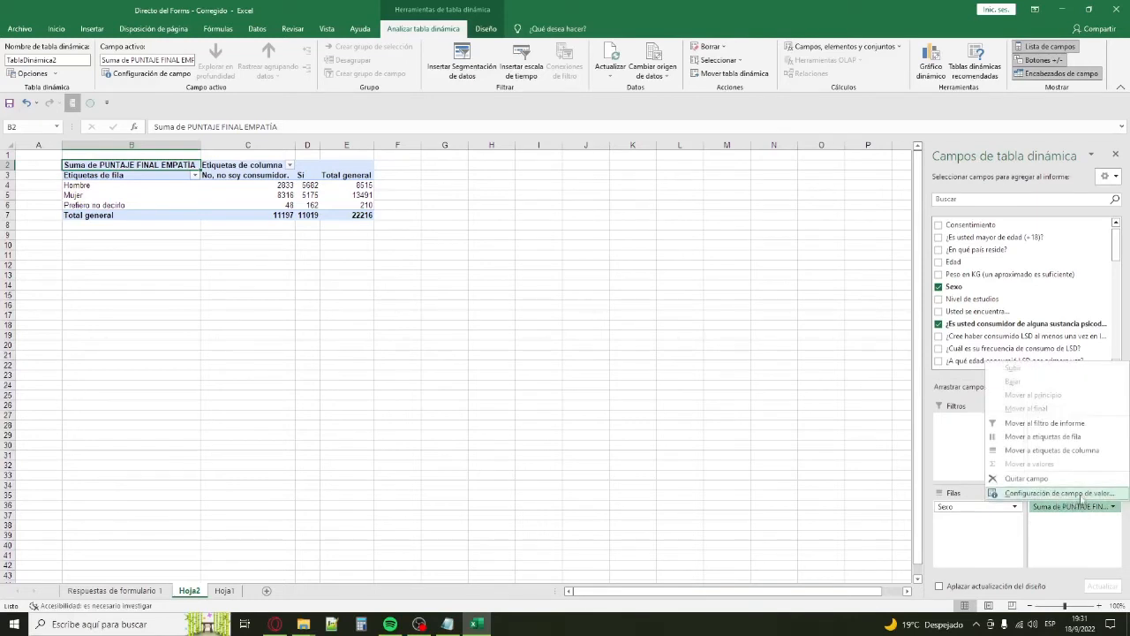
{"action": "left_click", "coordinate": [1081, 493]}
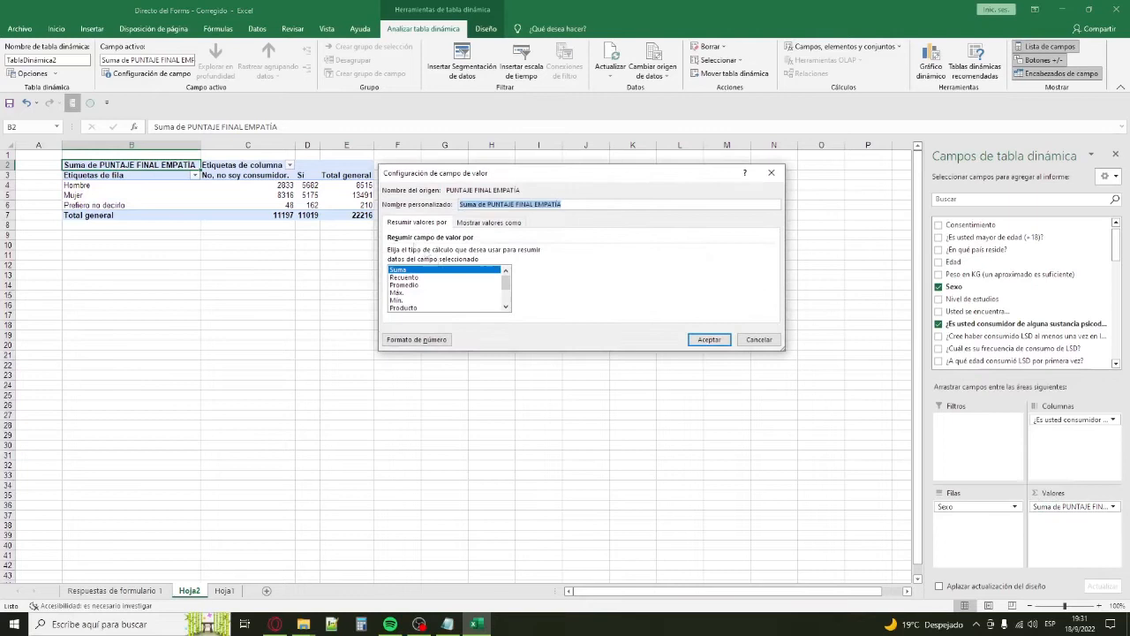
{"action": "left_click", "coordinate": [436, 278]}
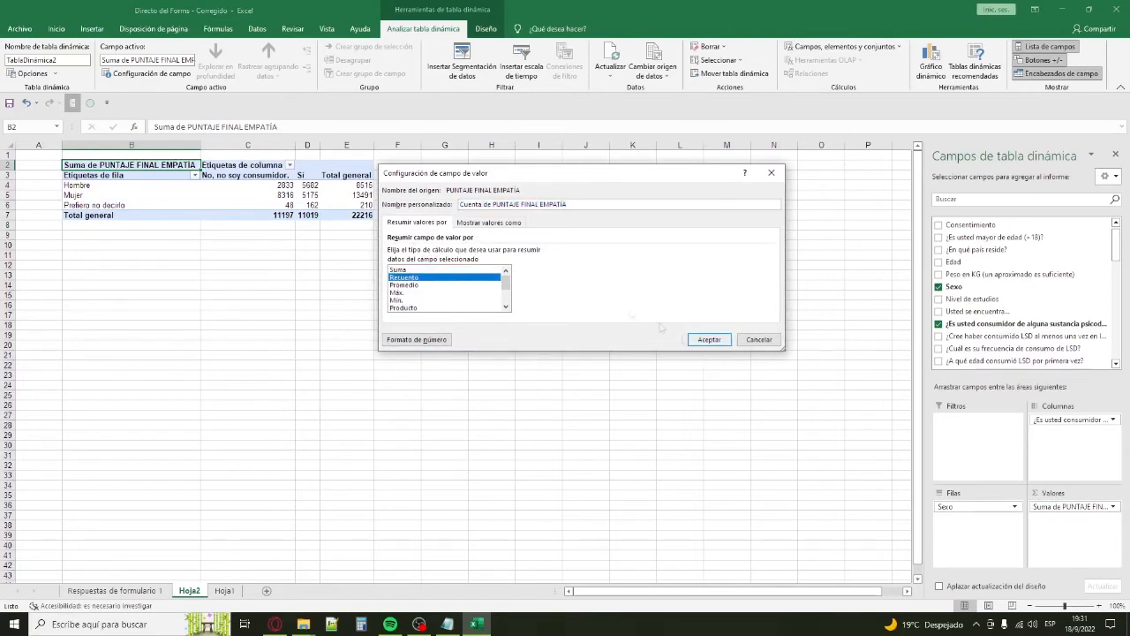
{"action": "left_click", "coordinate": [709, 339]}
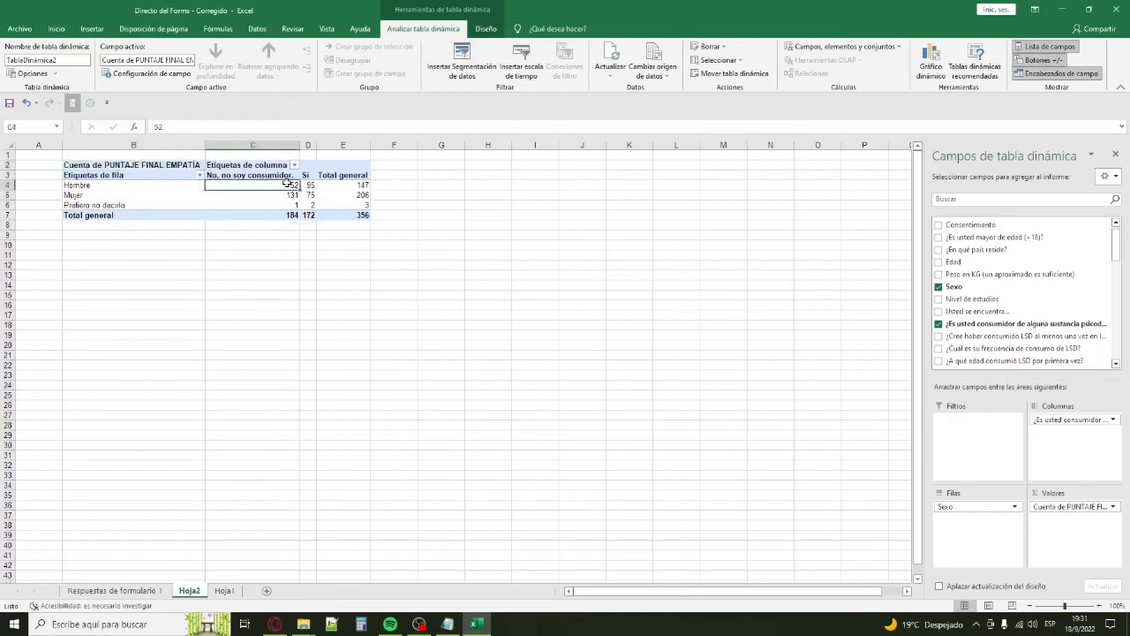
Examine the pivot table's counts of men and women among non-consumers and consumers.
{"action": "left_click", "coordinate": [243, 176]}
{"action": "left_click", "coordinate": [250, 185]}
{"action": "left_click", "coordinate": [251, 204]}
{"action": "left_click", "coordinate": [243, 195]}
{"action": "left_click", "coordinate": [166, 196]}
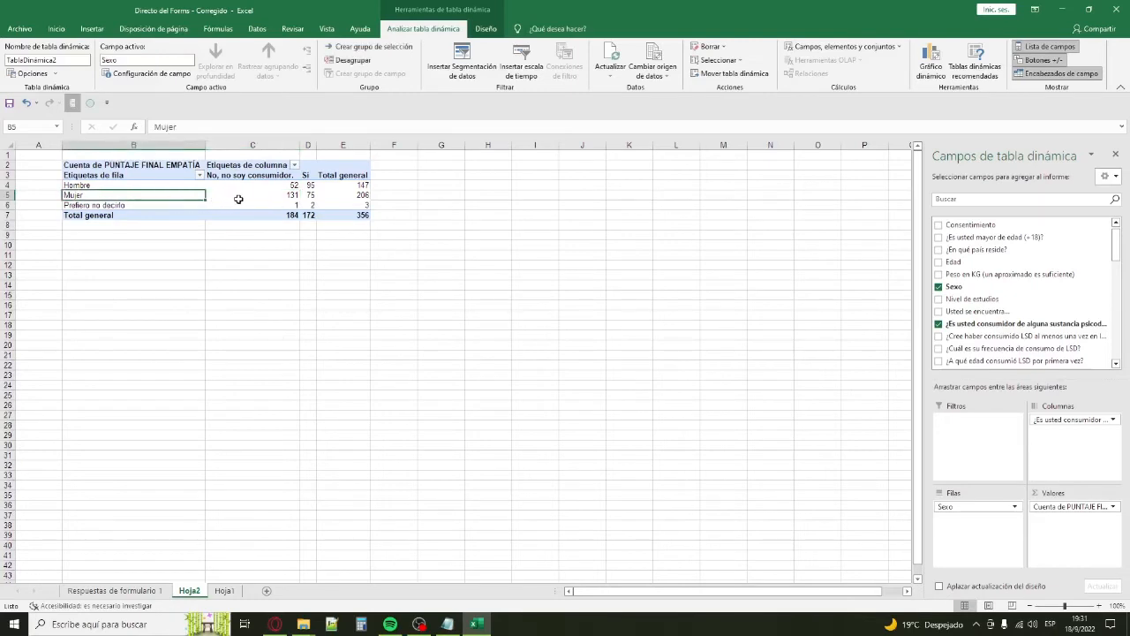
{"action": "left_click", "coordinate": [236, 179]}
{"action": "left_click", "coordinate": [237, 194]}
{"action": "left_click", "coordinate": [319, 186]}
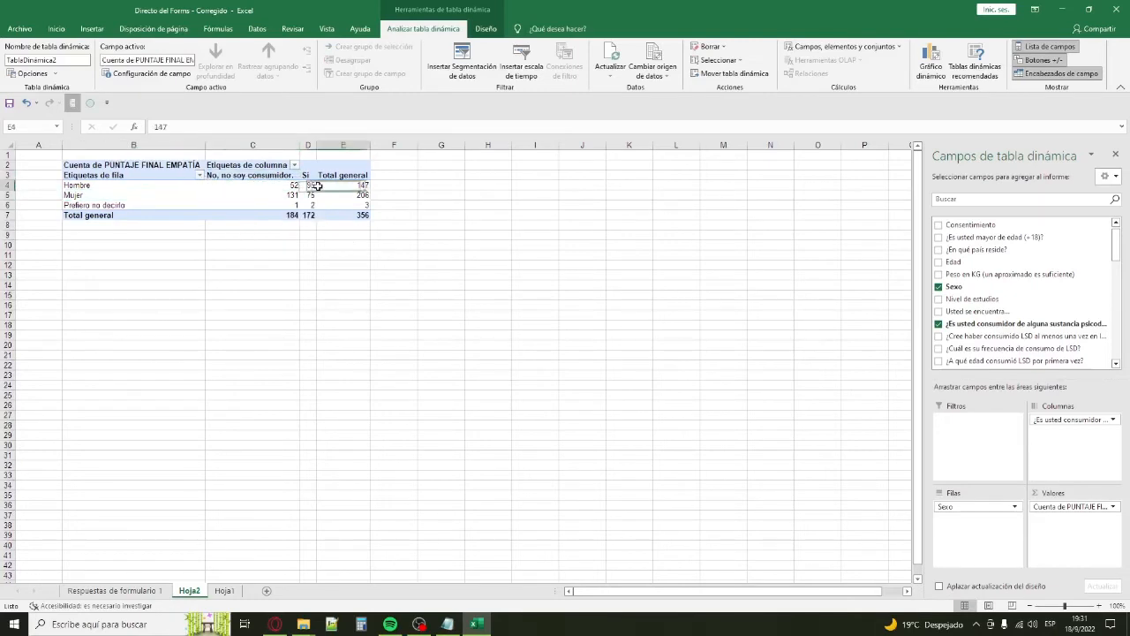
{"action": "left_click", "coordinate": [311, 186]}
{"action": "left_click", "coordinate": [311, 193]}
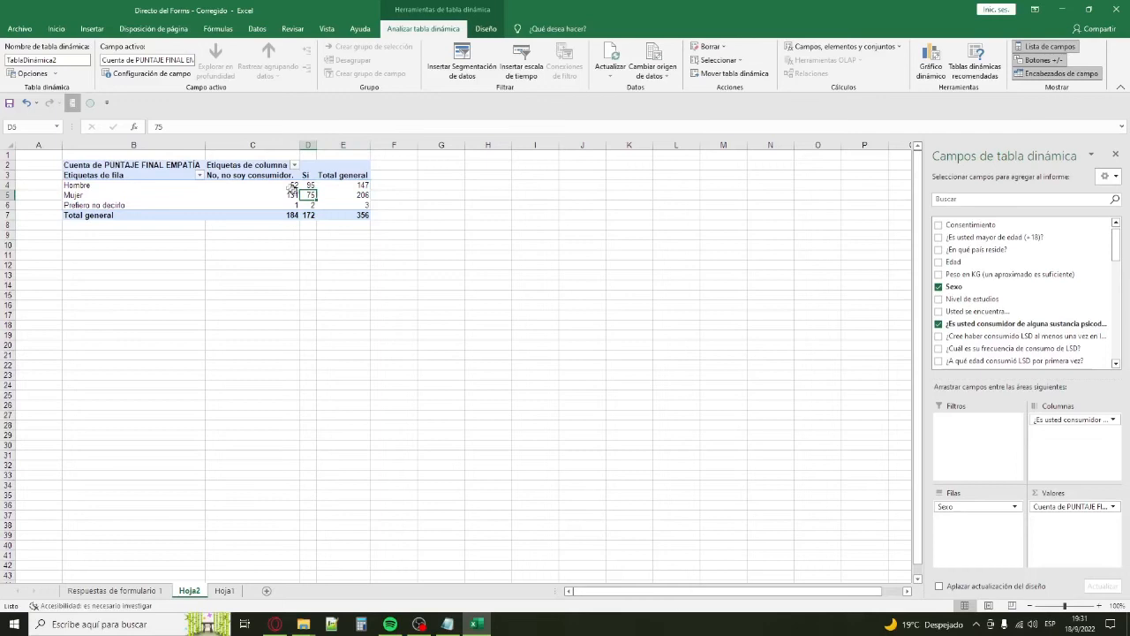
Show the pivot table's PUNTAJE FINAL EMPATÍA values as % del total general.
{"action": "left_click", "coordinate": [188, 196]}
{"action": "left_click", "coordinate": [1066, 506]}
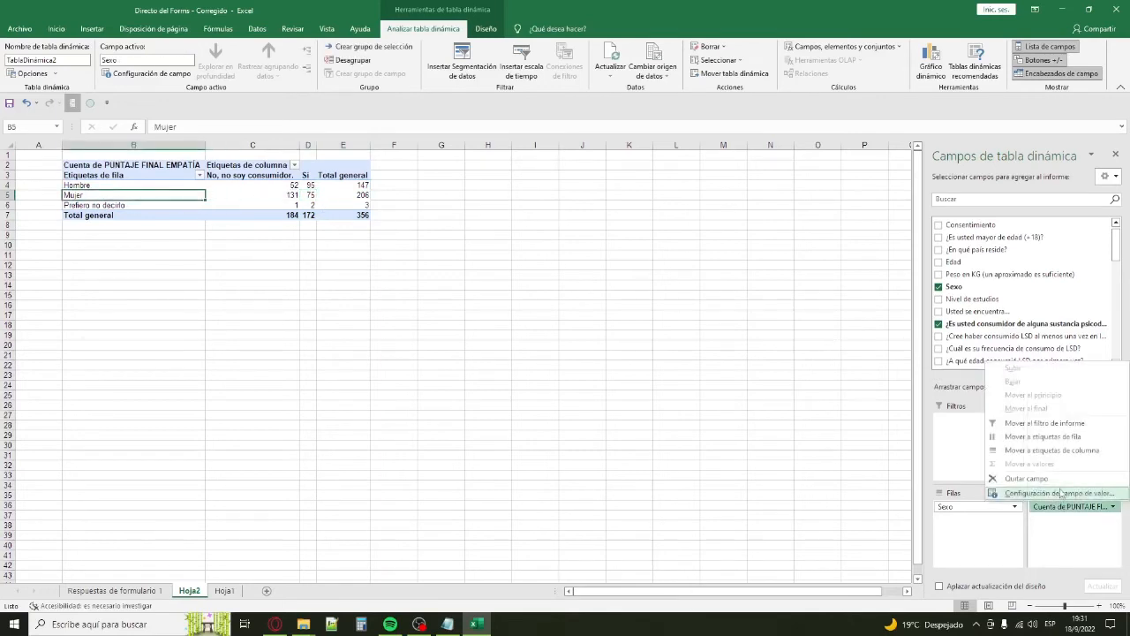
{"action": "left_click", "coordinate": [1057, 493]}
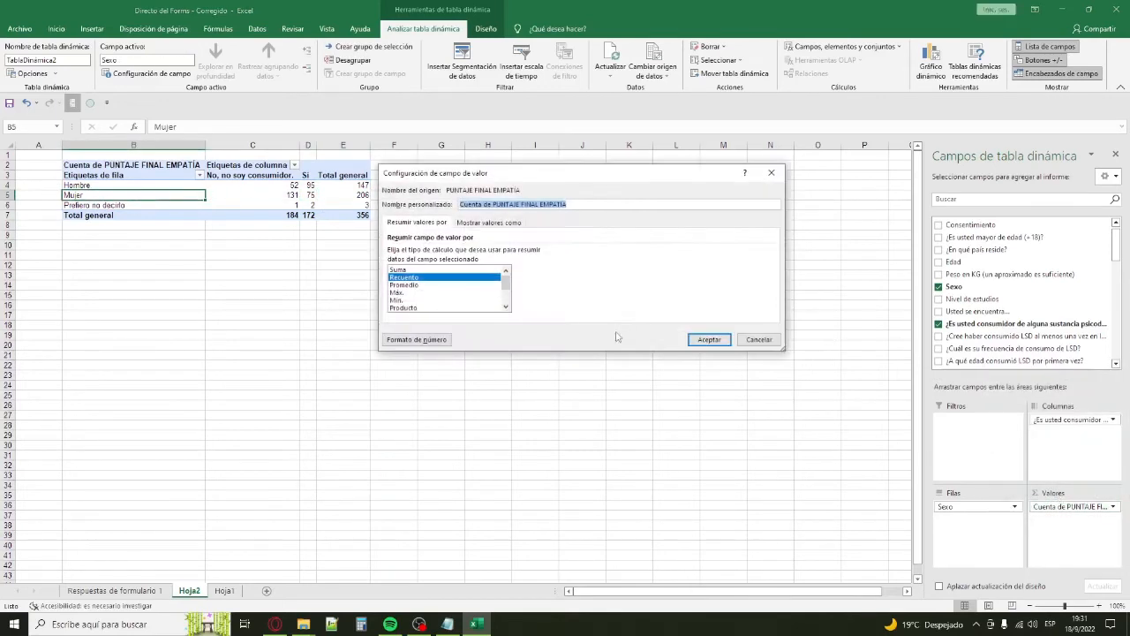
{"action": "mouse_move", "coordinate": [506, 278]}
{"action": "left_mouse_down"}
{"action": "mouse_move", "coordinate": [505, 305]}
{"action": "mouse_move", "coordinate": [500, 270]}
{"action": "left_mouse_up"}
{"action": "left_click", "coordinate": [466, 224]}
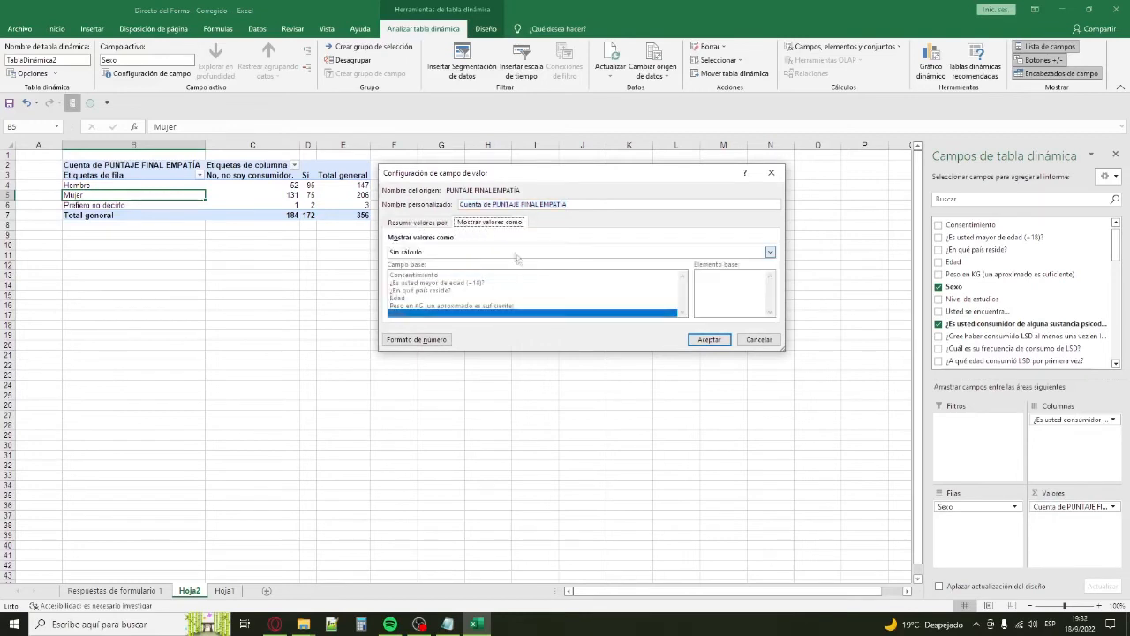
{"action": "left_click", "coordinate": [430, 223]}
{"action": "left_click_drag", "start_coordinate": [504, 286], "coordinate": [494, 256]}
{"action": "left_click", "coordinate": [481, 224]}
{"action": "left_click", "coordinate": [585, 252]}
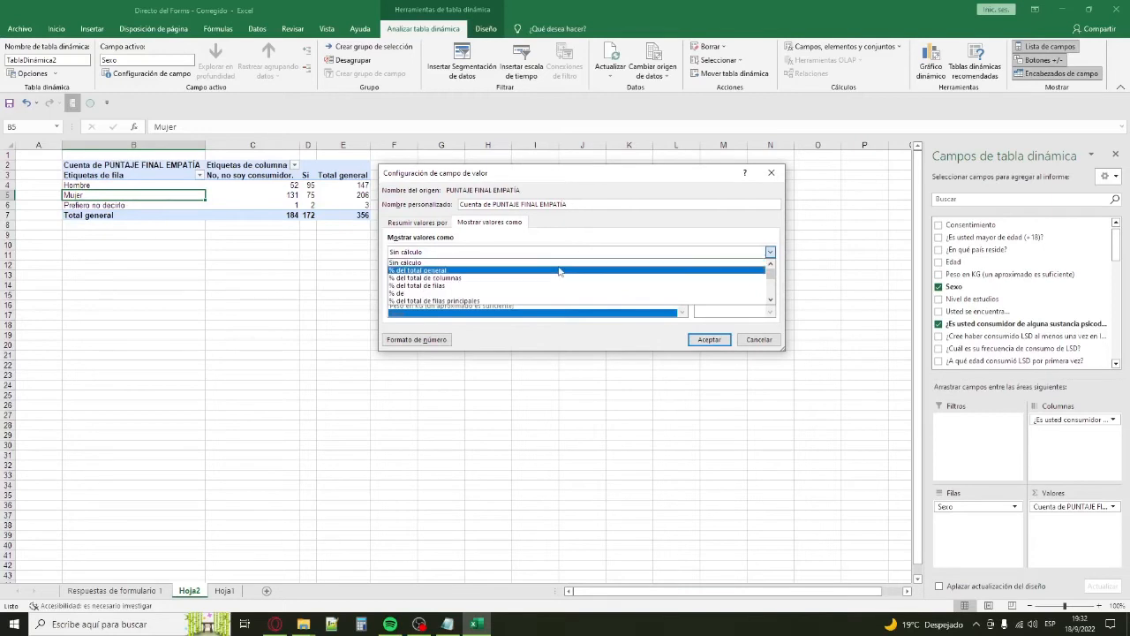
{"action": "left_click", "coordinate": [559, 272]}
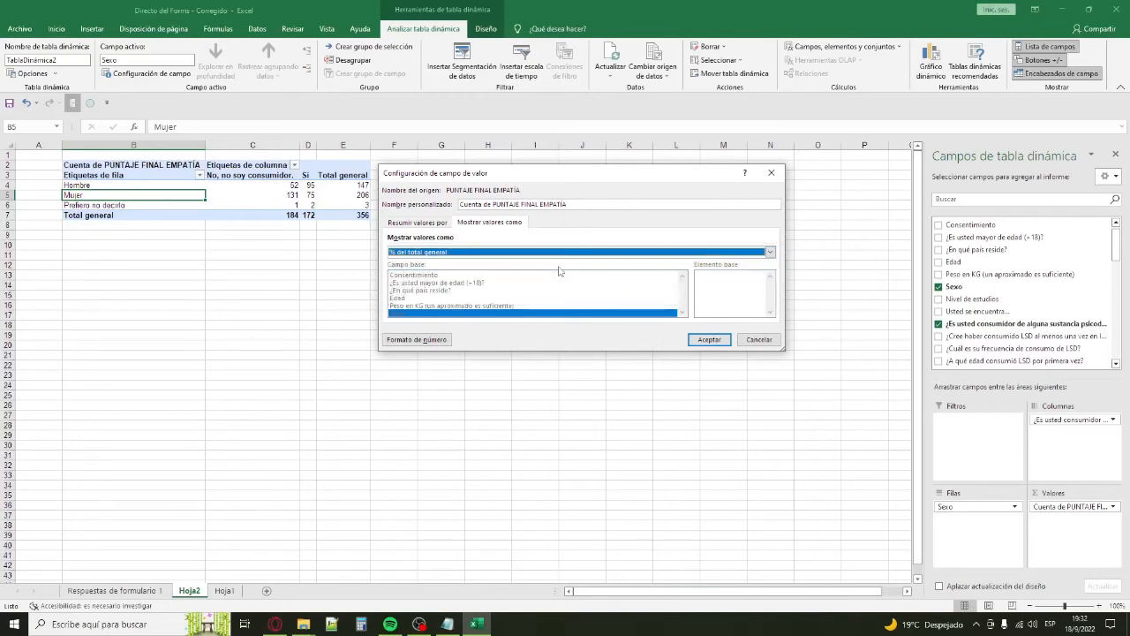
{"action": "left_click", "coordinate": [694, 343]}
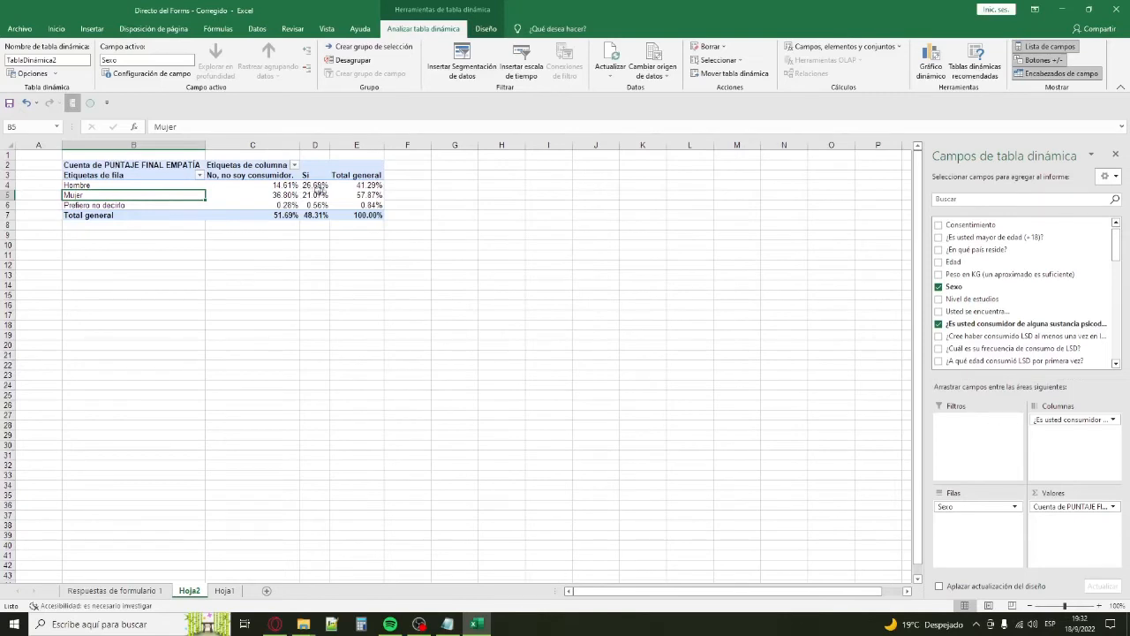
Examine the pivot table's percentages of men and women among non-consumers and consumers.
{"action": "left_click", "coordinate": [362, 215]}
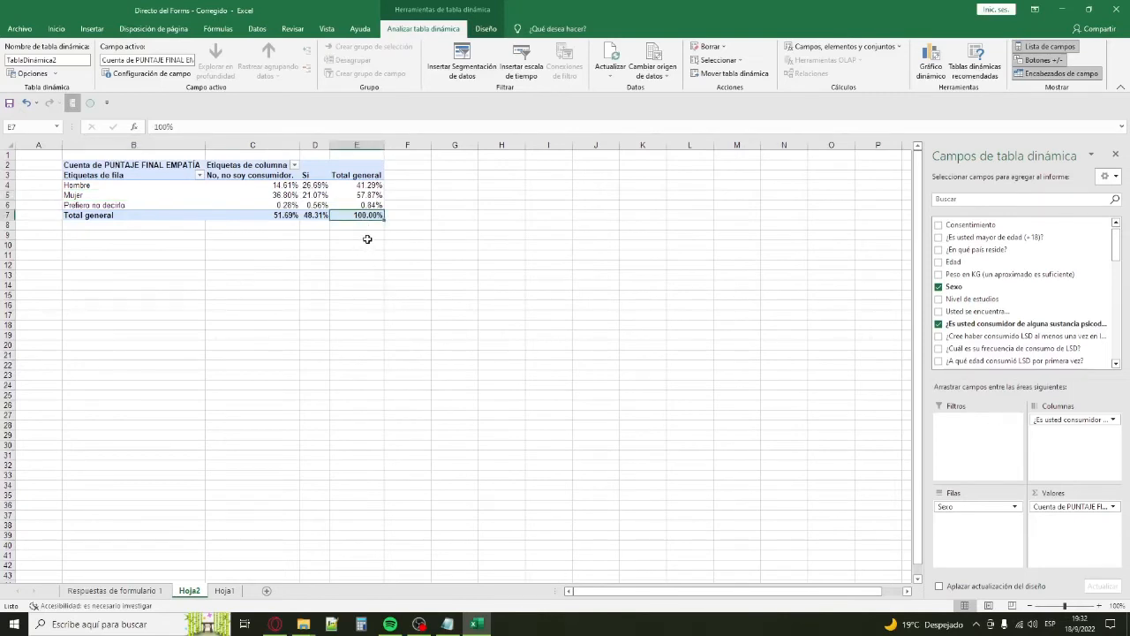
{"action": "left_click", "coordinate": [287, 186]}
{"action": "left_click", "coordinate": [286, 195]}
{"action": "left_click", "coordinate": [308, 186]}
{"action": "left_click", "coordinate": [307, 195]}
{"action": "left_click", "coordinate": [275, 185]}
{"action": "left_click", "coordinate": [154, 174]}
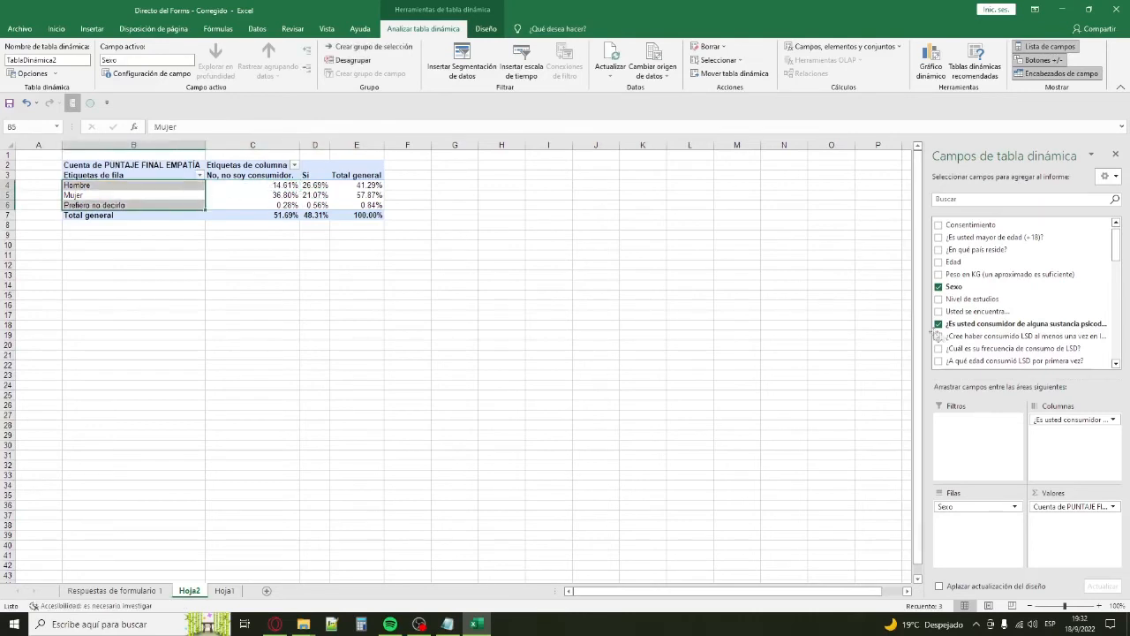
{"action": "left_click", "coordinate": [114, 176]}
{"action": "left_click", "coordinate": [111, 181]}
{"action": "left_click", "coordinate": [109, 192]}
{"action": "left_click", "coordinate": [112, 186]}
Summarize the PUNTAJE FINAL EMPATÍA values in the pivot table by Suma.
{"action": "left_click", "coordinate": [1095, 507]}
{"action": "left_click", "coordinate": [1029, 493]}
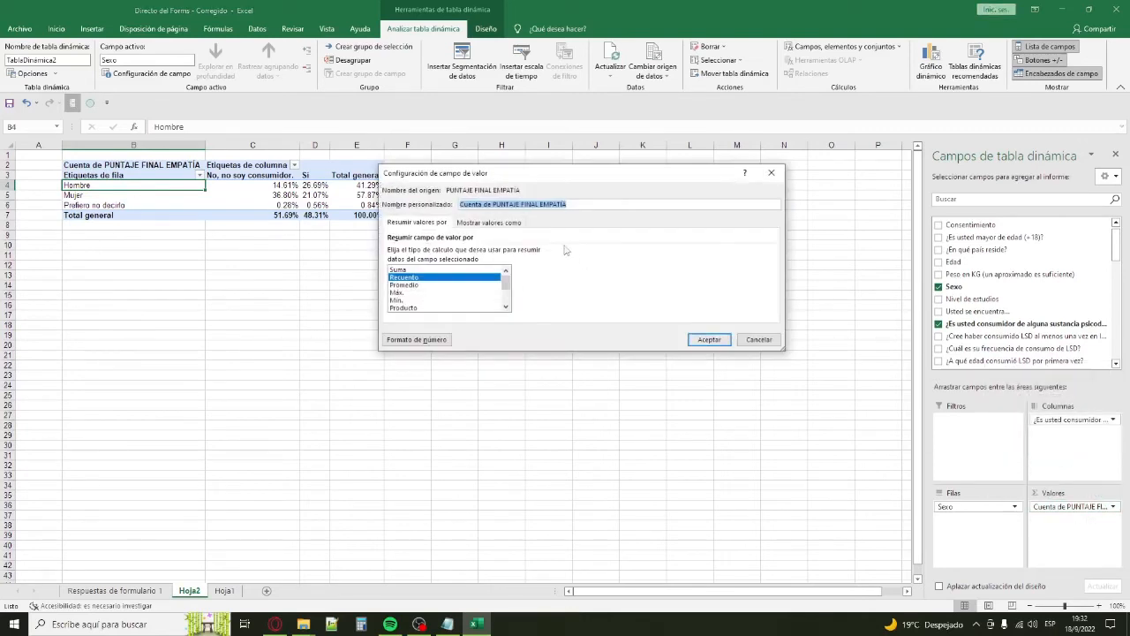
{"action": "scroll", "coordinate": [497, 298], "scroll_direction": "down", "scroll_amount": 2}
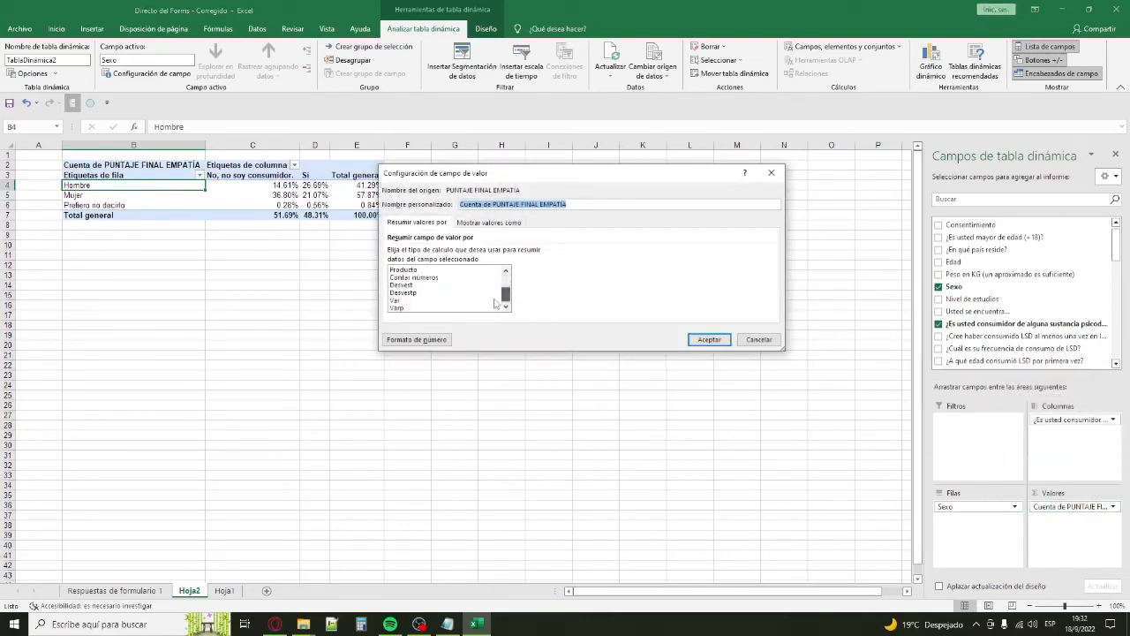
{"action": "scroll", "coordinate": [496, 300], "scroll_direction": "up", "scroll_amount": 3}
{"action": "left_click", "coordinate": [443, 270]}
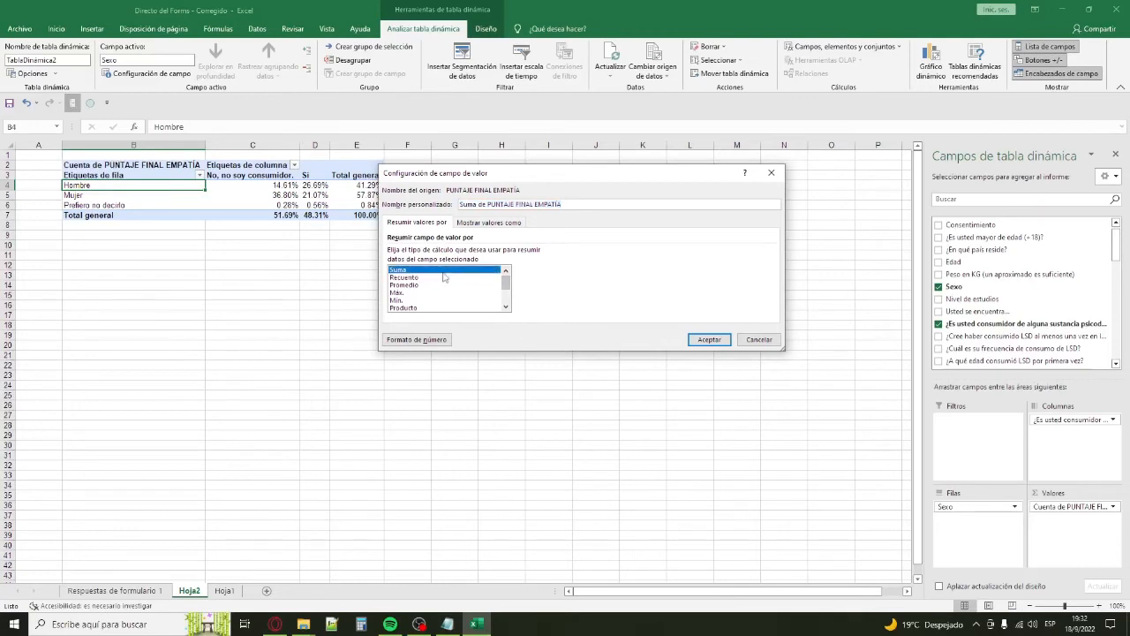
{"action": "left_click", "coordinate": [438, 285]}
{"action": "left_click", "coordinate": [440, 300]}
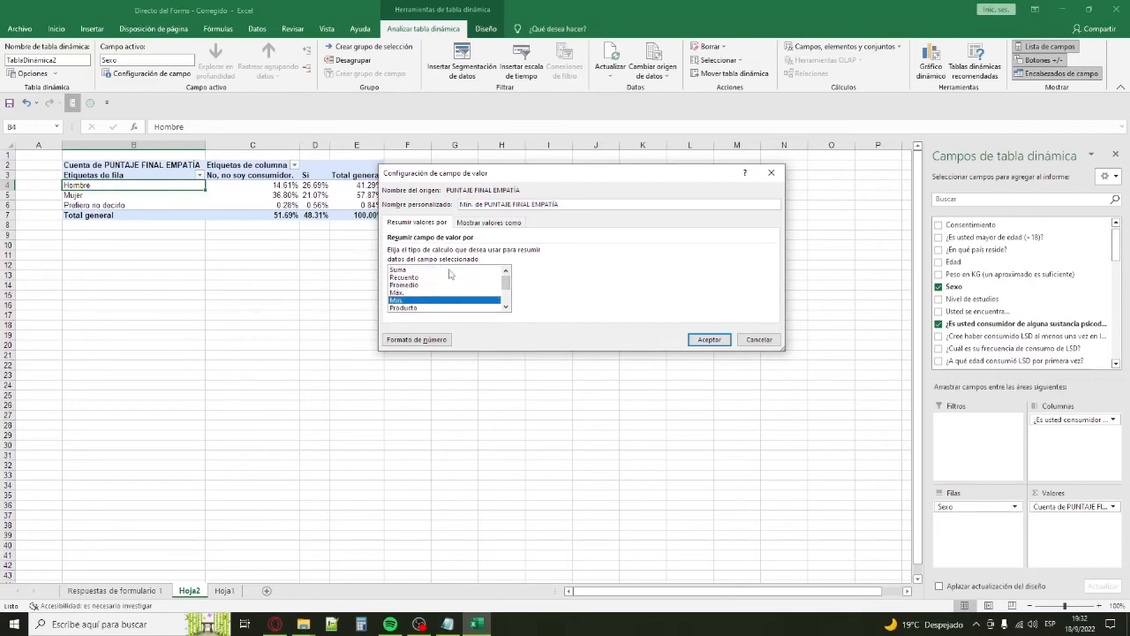
{"action": "left_click", "coordinate": [452, 270]}
{"action": "left_click", "coordinate": [709, 339]}
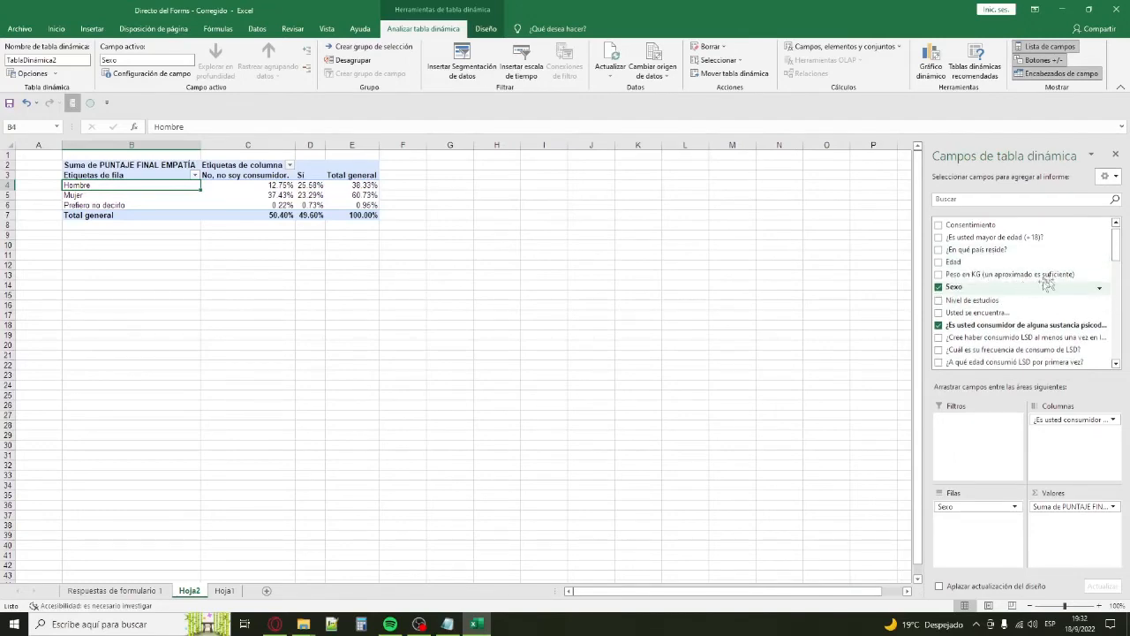
Add the Nivel de estudios field to the pivot table's rows beneath Sexo.
{"action": "scroll", "coordinate": [1038, 284], "scroll_direction": "down", "scroll_amount": 1}
{"action": "left_click_drag", "start_coordinate": [973, 301], "coordinate": [983, 527]}
{"action": "scroll", "coordinate": [474, 327], "scroll_direction": "up", "scroll_amount": 1}
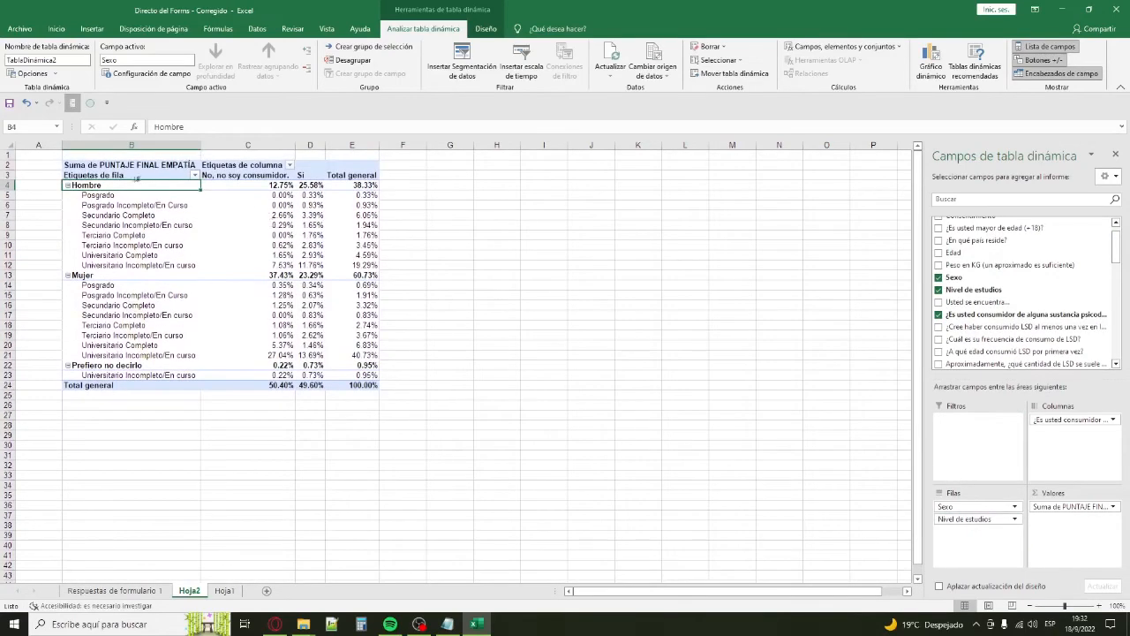
Examine the pivot table's empathy percentages by sex and education level for non-consumers and consumers, and browse the available fields.
{"action": "left_click", "coordinate": [248, 175]}
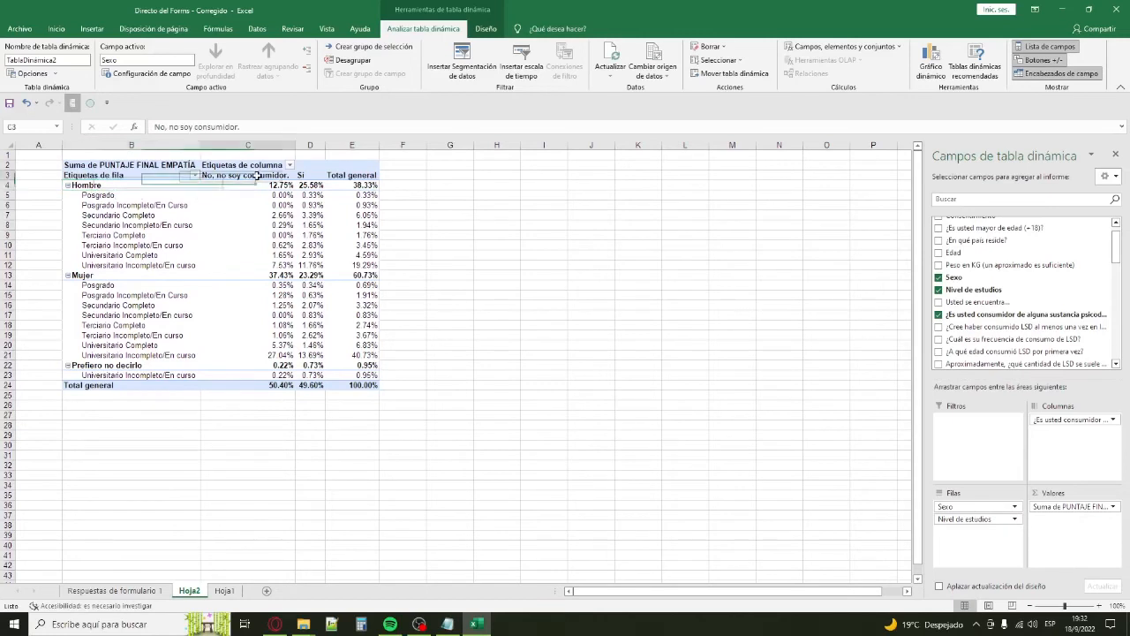
{"action": "left_click", "coordinate": [313, 176]}
{"action": "left_click", "coordinate": [279, 196]}
{"action": "key", "text": "Down"}
{"action": "key", "text": "Down"}
{"action": "key", "text": "Down"}
{"action": "key", "text": "Down"}
{"action": "key", "text": "Down"}
{"action": "key", "text": "Down"}
{"action": "key", "text": "Right"}
{"action": "key", "text": "Up"}
{"action": "key", "text": "Up"}
{"action": "key", "text": "Left"}
{"action": "key", "text": "Up"}
{"action": "key", "text": "Up"}
{"action": "key", "text": "Up"}
{"action": "key", "text": "Up"}
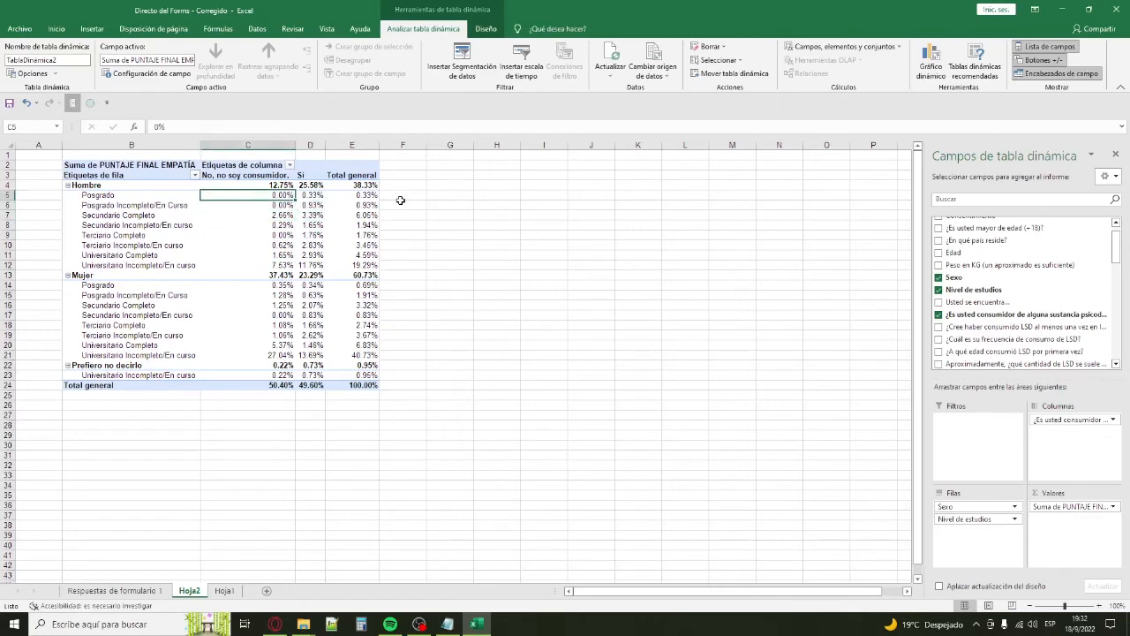
{"action": "key", "text": "Up"}
{"action": "key", "text": "Up"}
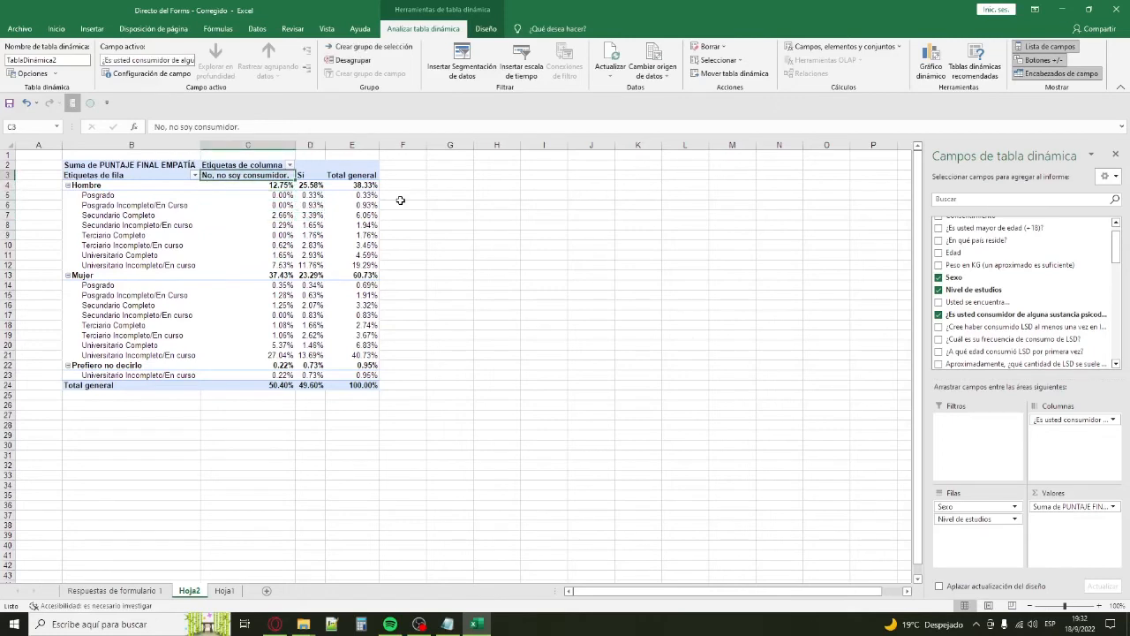
{"action": "key", "text": "Left"}
{"action": "key", "text": "Down"}
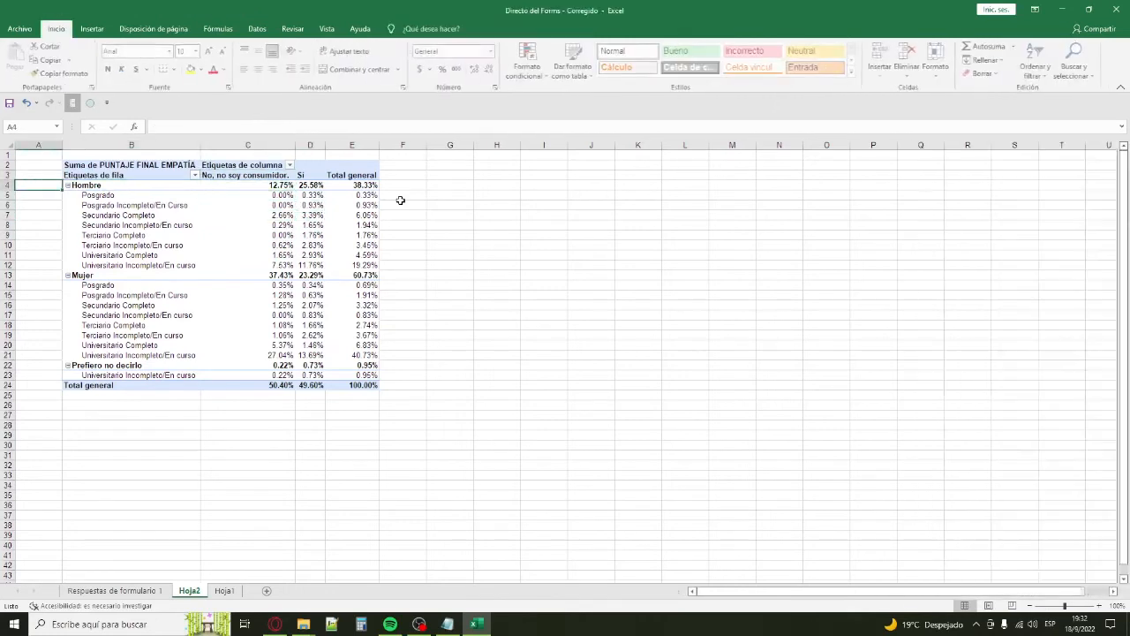
{"action": "key", "text": "Right"}
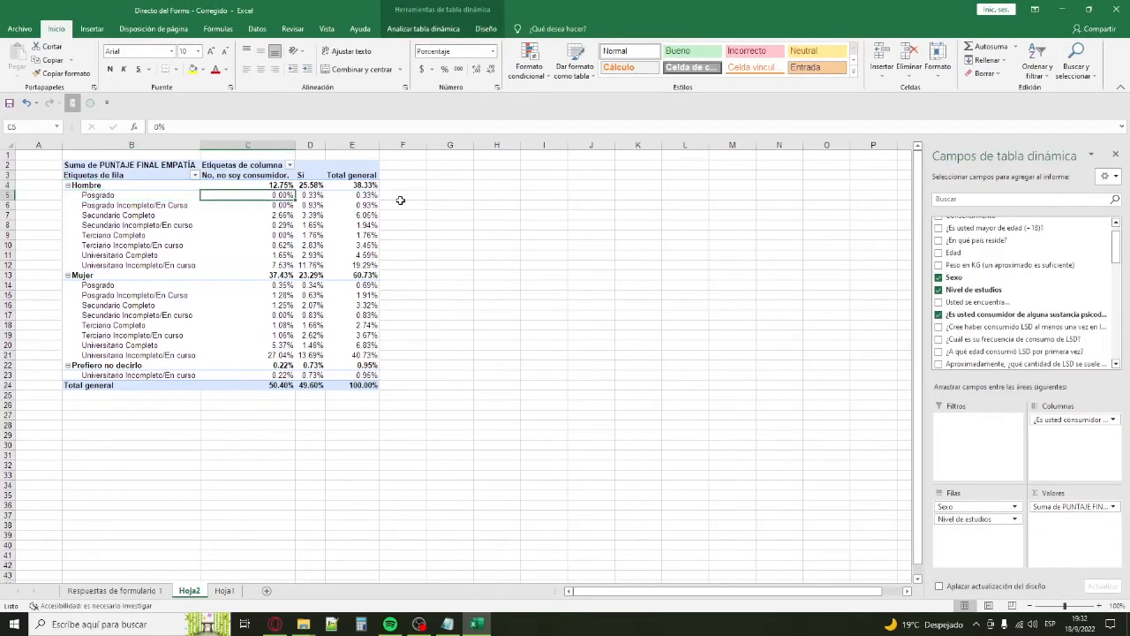
{"action": "key", "text": "Down"}
{"action": "key", "text": "Right"}
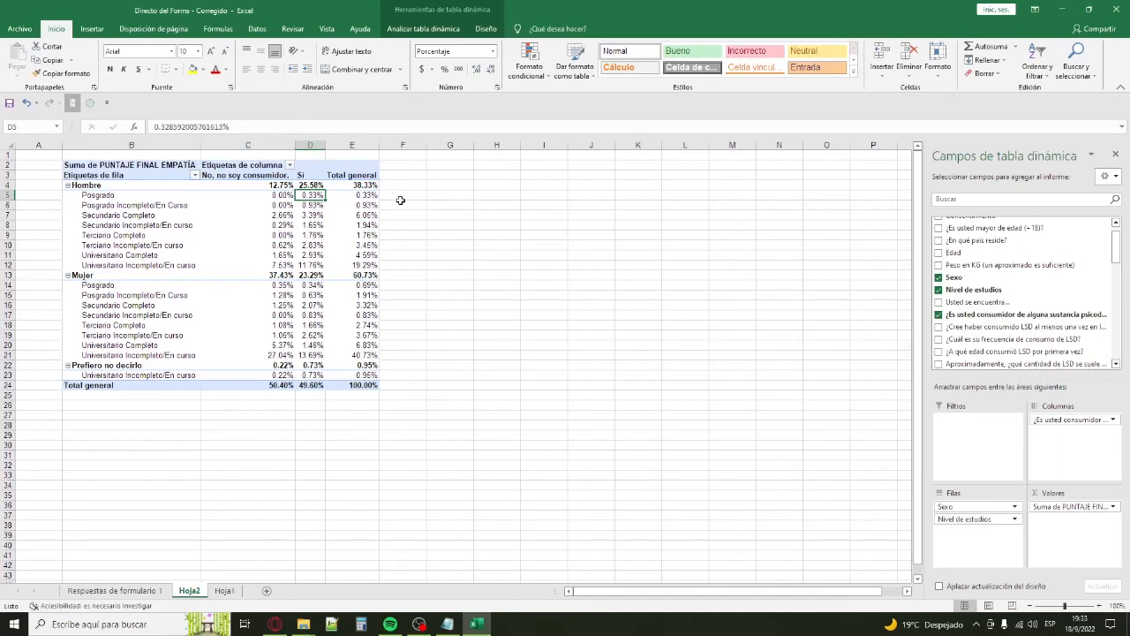
{"action": "key", "text": "Up"}
{"action": "key", "text": "Up"}
{"action": "key", "text": "Down"}
{"action": "key", "text": "Down"}
{"action": "key", "text": "Left"}
{"action": "key", "text": "Left"}
{"action": "key", "text": "Left"}
{"action": "key", "text": "Right"}
{"action": "key", "text": "Right"}
{"action": "key", "text": "Right"}
{"action": "key", "text": "Right"}
{"action": "key", "text": "Left"}
{"action": "left_click", "coordinate": [515, 228]}
{"action": "left_click", "coordinate": [59, 164]}
{"action": "left_click", "coordinate": [86, 165]}
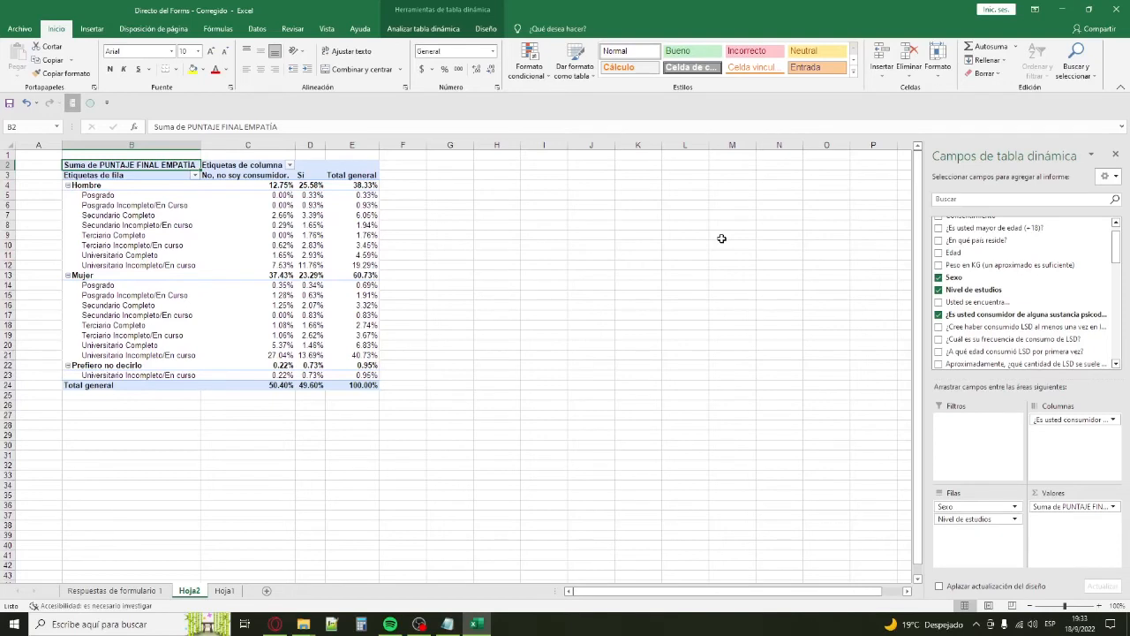
{"action": "scroll", "coordinate": [971, 291], "scroll_direction": "down", "scroll_amount": 3}
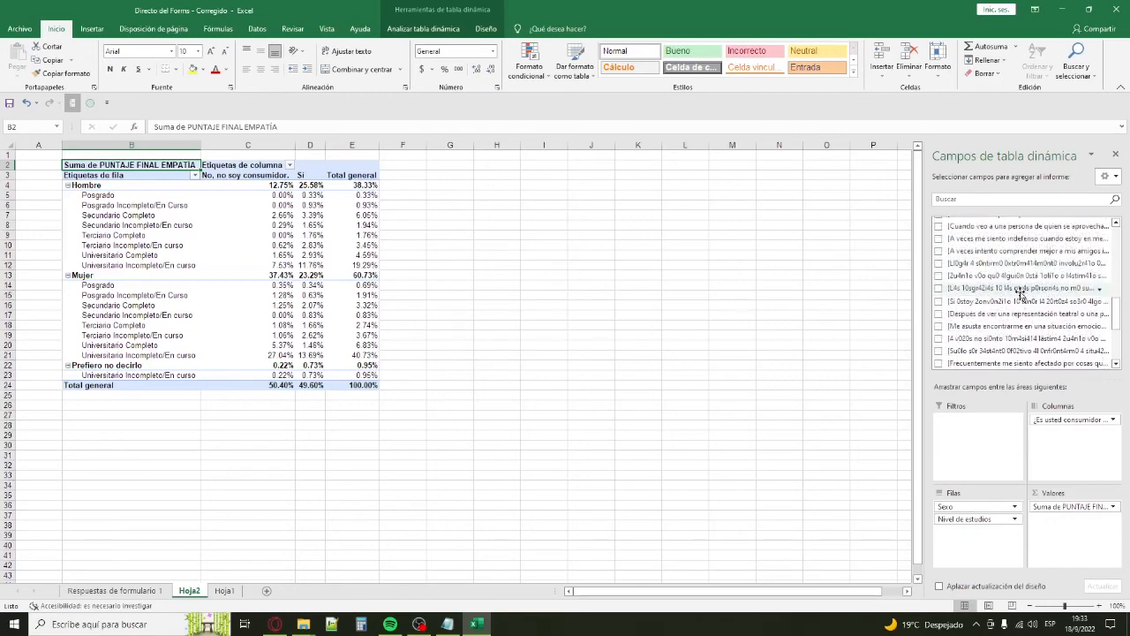
{"action": "scroll", "coordinate": [1038, 351], "scroll_direction": "up", "scroll_amount": 2}
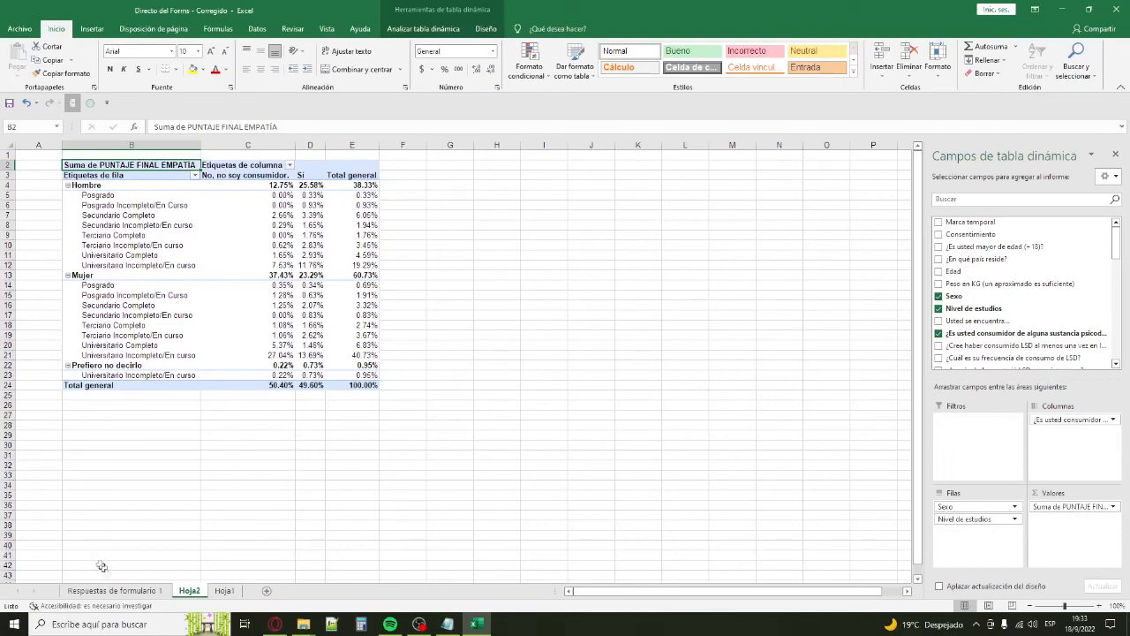
Inspect the Subescala 1 formula for the first response on the Respuestas de formulario 1 sheet.
{"action": "left_click", "coordinate": [113, 590]}
{"action": "left_click_drag", "start_coordinate": [1124, 514], "coordinate": [1127, 199]}
{"action": "scroll", "coordinate": [971, 200], "scroll_direction": "up", "scroll_amount": 6}
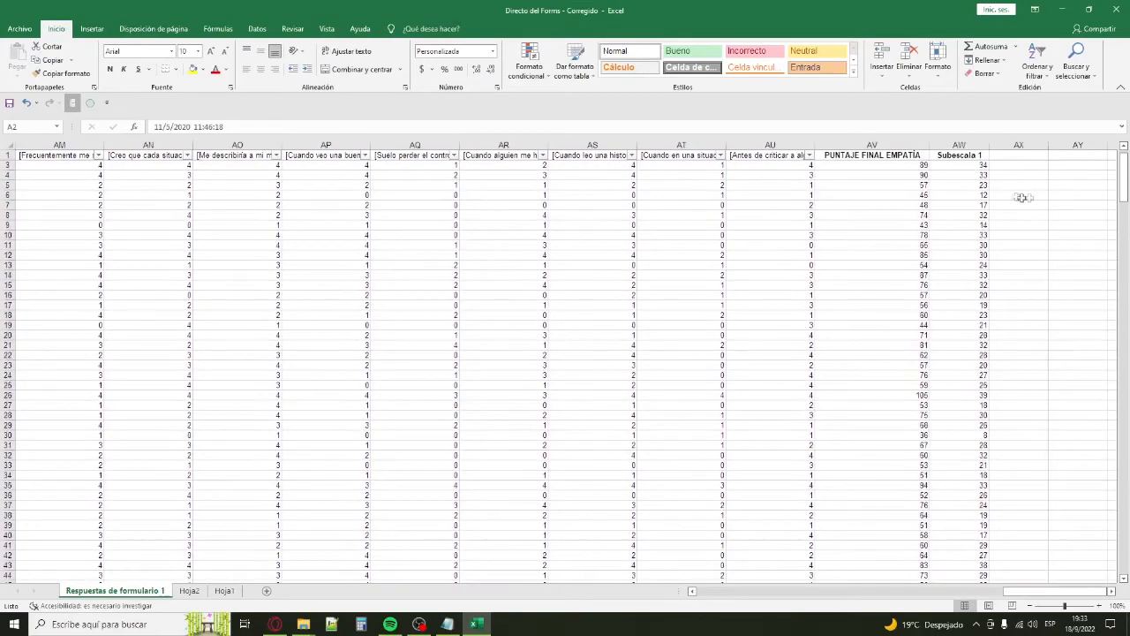
{"action": "left_click", "coordinate": [976, 166]}
{"action": "mouse_move", "coordinate": [976, 165]}
{"action": "left_mouse_down"}
{"action": "mouse_move", "coordinate": [978, 574]}
{"action": "mouse_move", "coordinate": [848, 156]}
{"action": "mouse_move", "coordinate": [1006, 156]}
{"action": "mouse_move", "coordinate": [962, 166]}
{"action": "left_mouse_up"}
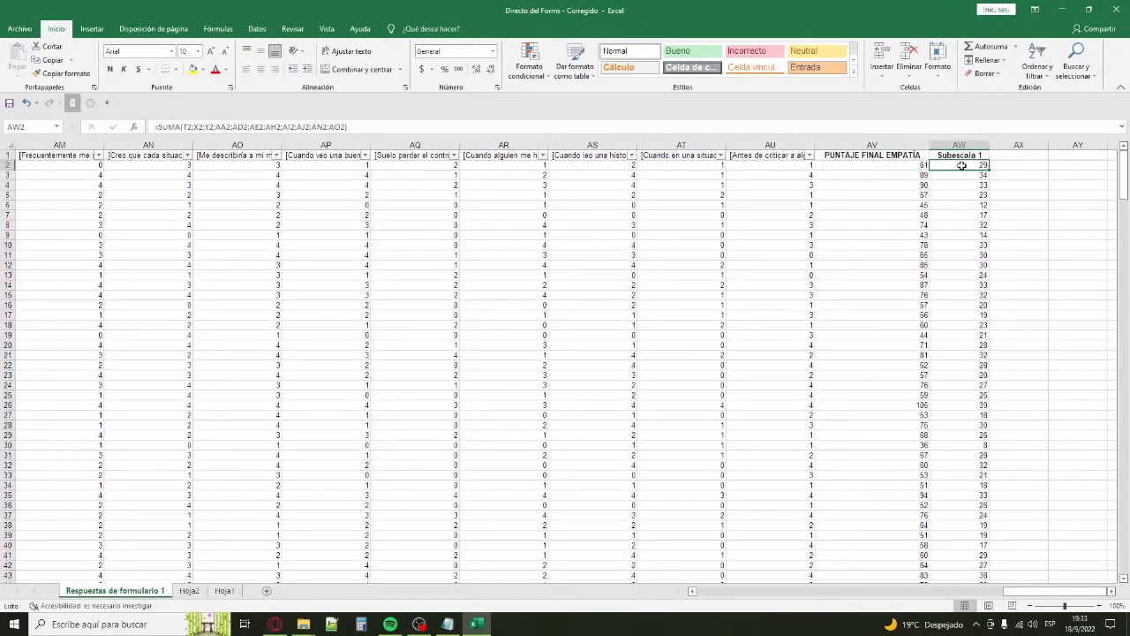
Filter the responses by Sexo to show only Mujer and check the filter options of the substance consumer question.
{"action": "left_click_drag", "start_coordinate": [1004, 594], "coordinate": [698, 593]}
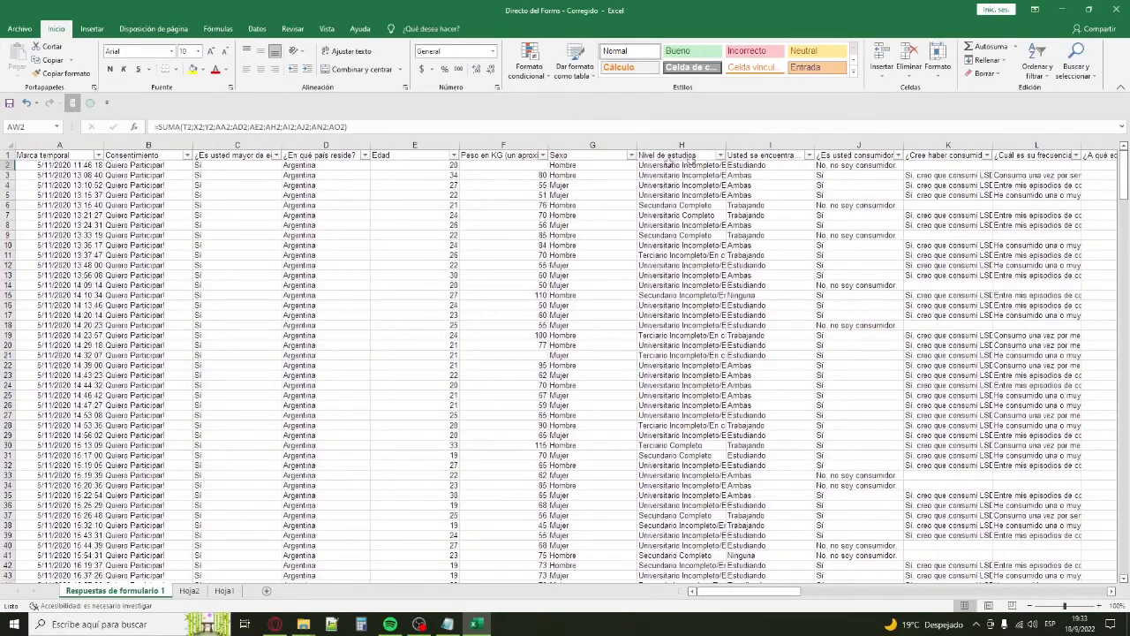
{"action": "left_click", "coordinate": [631, 155]}
{"action": "left_click", "coordinate": [543, 284]}
{"action": "left_click", "coordinate": [516, 305]}
{"action": "left_click", "coordinate": [559, 393]}
{"action": "left_click", "coordinate": [898, 155]}
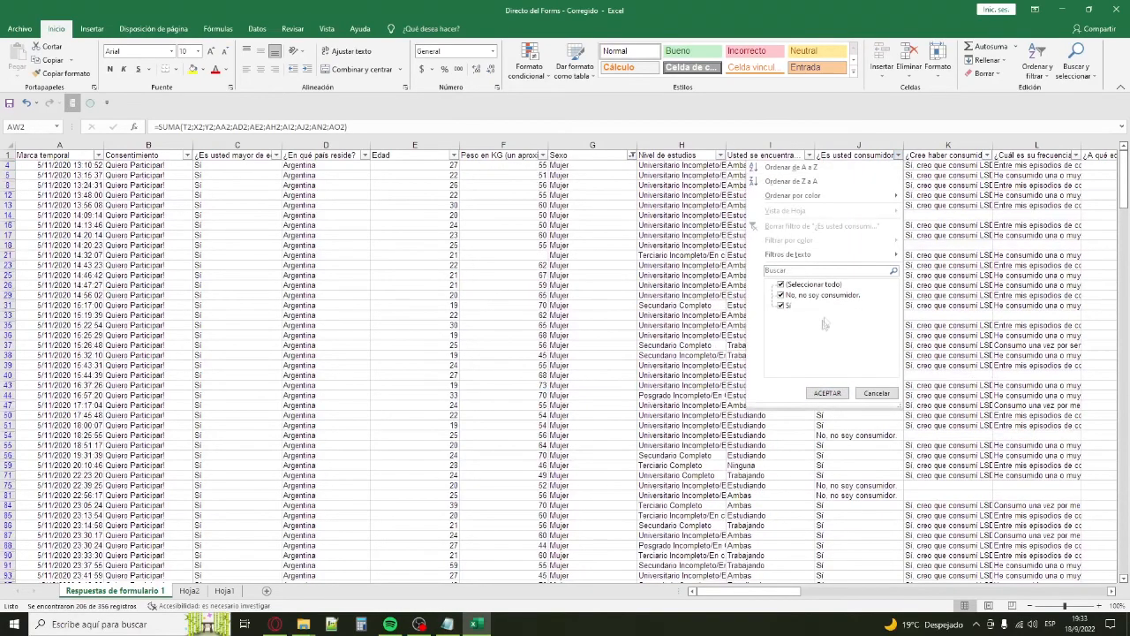
{"action": "left_click", "coordinate": [872, 395]}
{"action": "mouse_move", "coordinate": [753, 591]}
{"action": "left_mouse_down"}
{"action": "mouse_move", "coordinate": [1070, 575]}
{"action": "mouse_move", "coordinate": [746, 591]}
{"action": "left_mouse_up"}
Restore all values in the Sexo filter and return to the first response's Marca temporal cell.
{"action": "left_click", "coordinate": [632, 155]}
{"action": "left_click", "coordinate": [546, 284]}
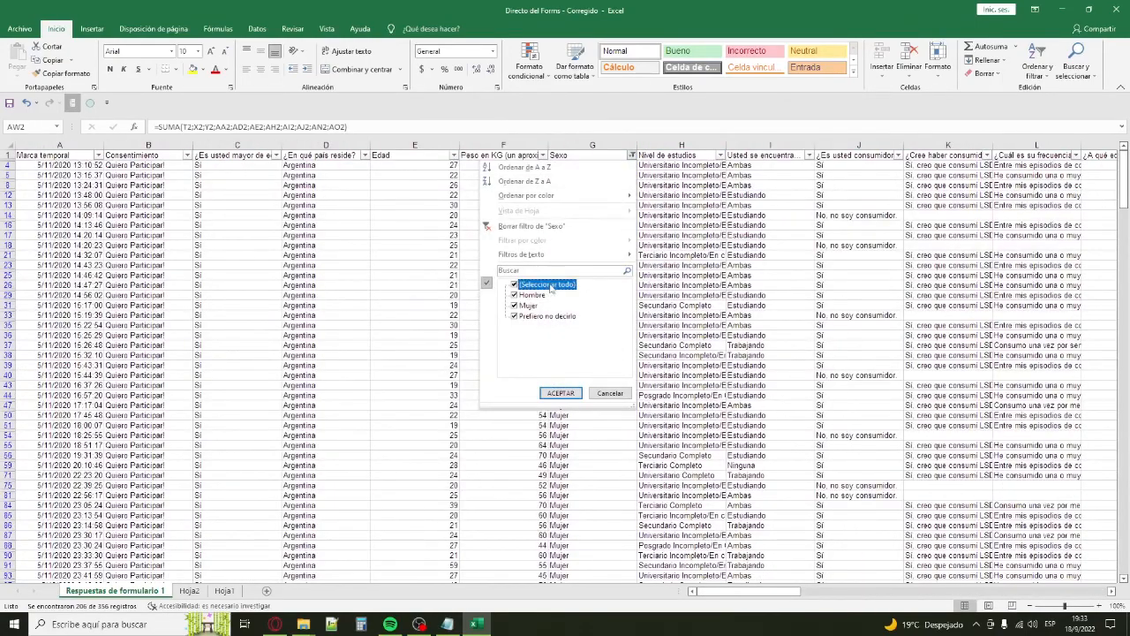
{"action": "left_click", "coordinate": [560, 393]}
{"action": "left_click_drag", "start_coordinate": [326, 235], "coordinate": [325, 225]}
{"action": "left_click", "coordinate": [89, 163]}
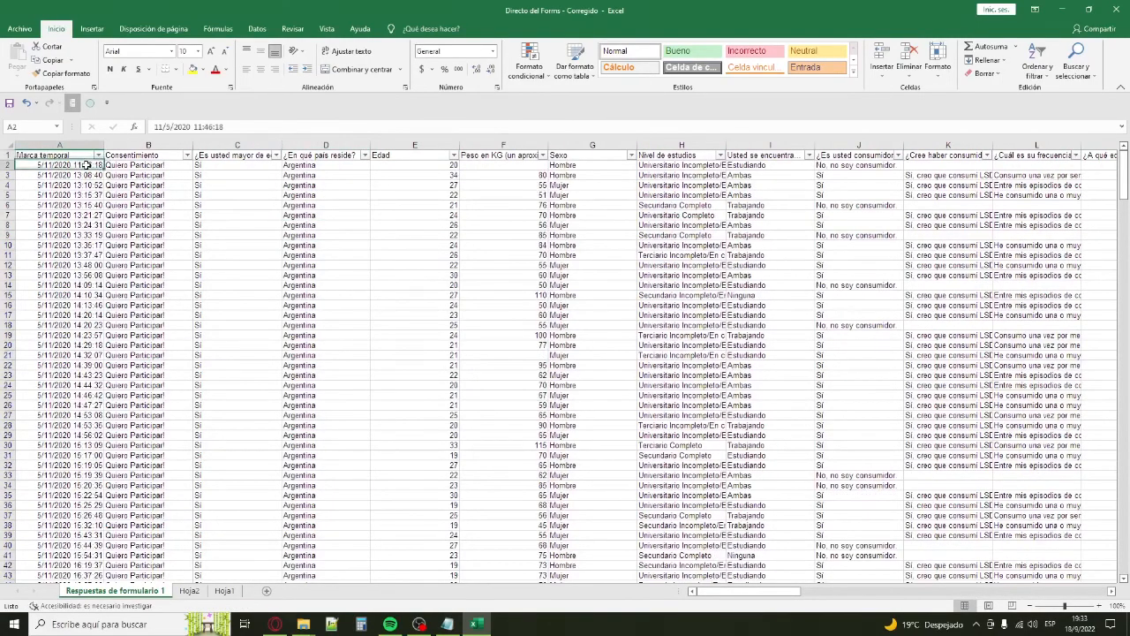